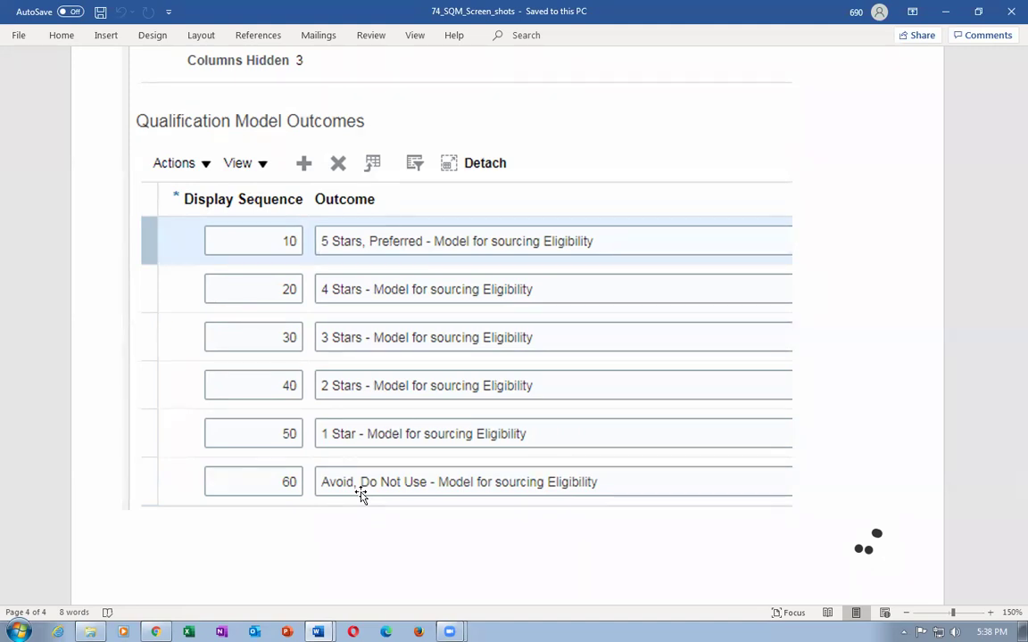
Review the SQM qualification model and area screenshots in Word, then return to the Oracle home page.
{"action": "scroll", "coordinate": [546, 521], "scroll_direction": "down", "scroll_amount": 3}
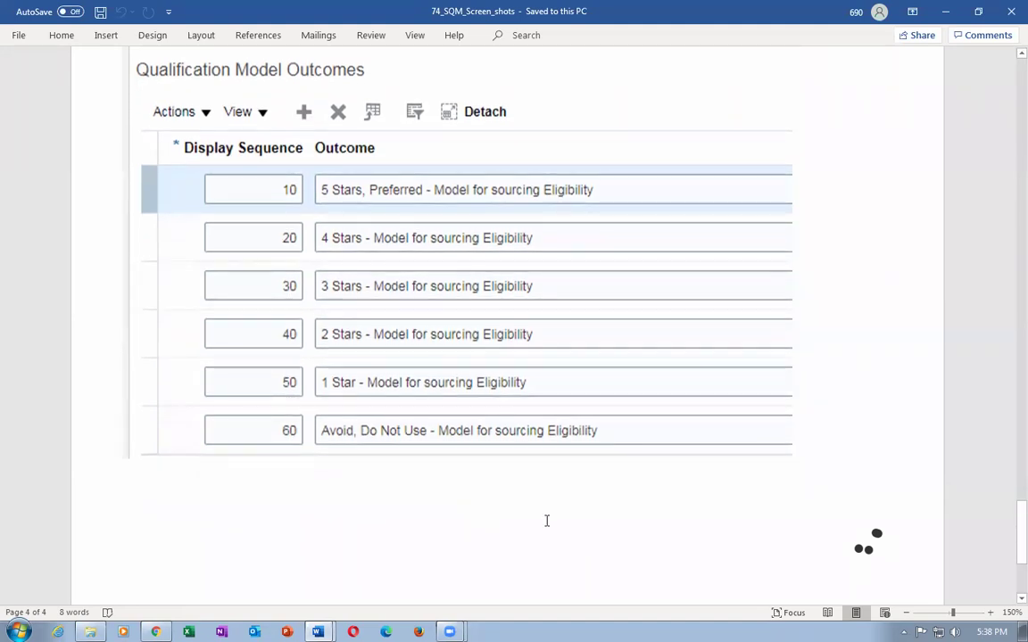
{"action": "scroll", "coordinate": [546, 521], "scroll_direction": "down", "scroll_amount": 1}
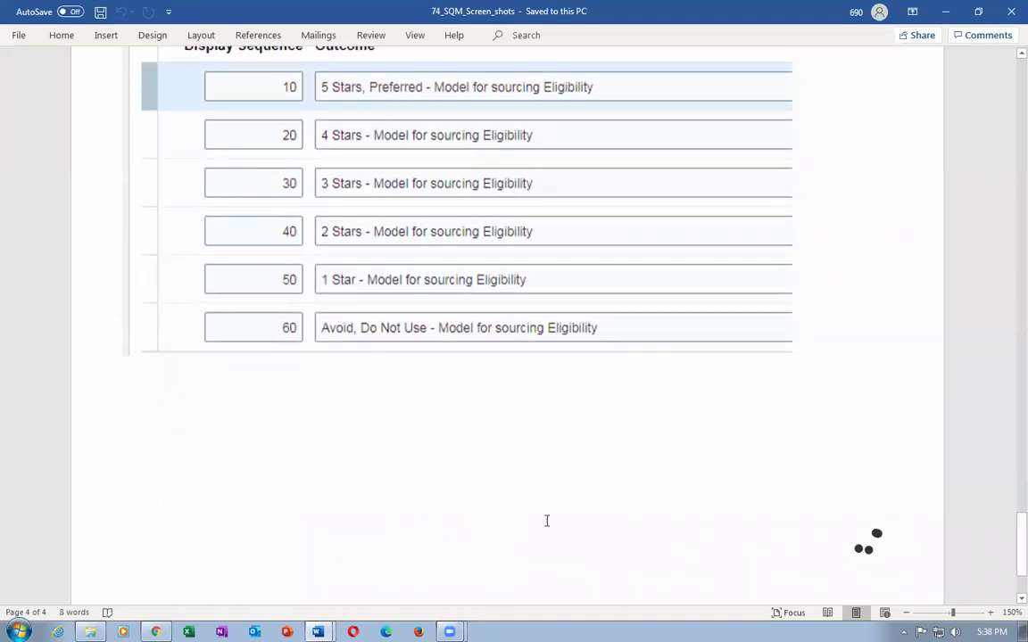
{"action": "scroll", "coordinate": [457, 473], "scroll_direction": "down", "scroll_amount": 3}
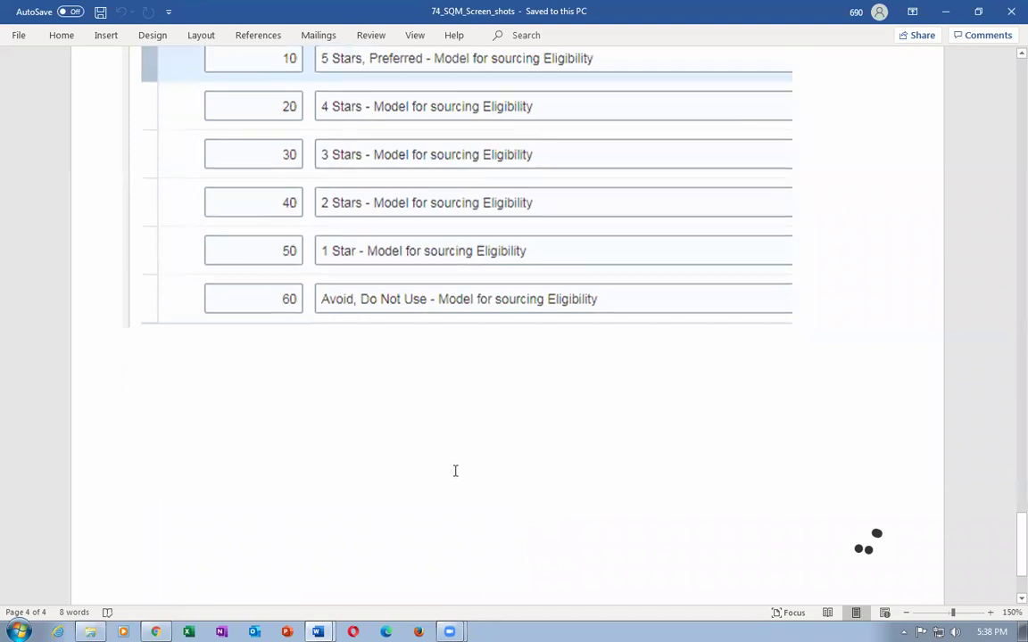
{"action": "scroll", "coordinate": [460, 472], "scroll_direction": "up", "scroll_amount": 20}
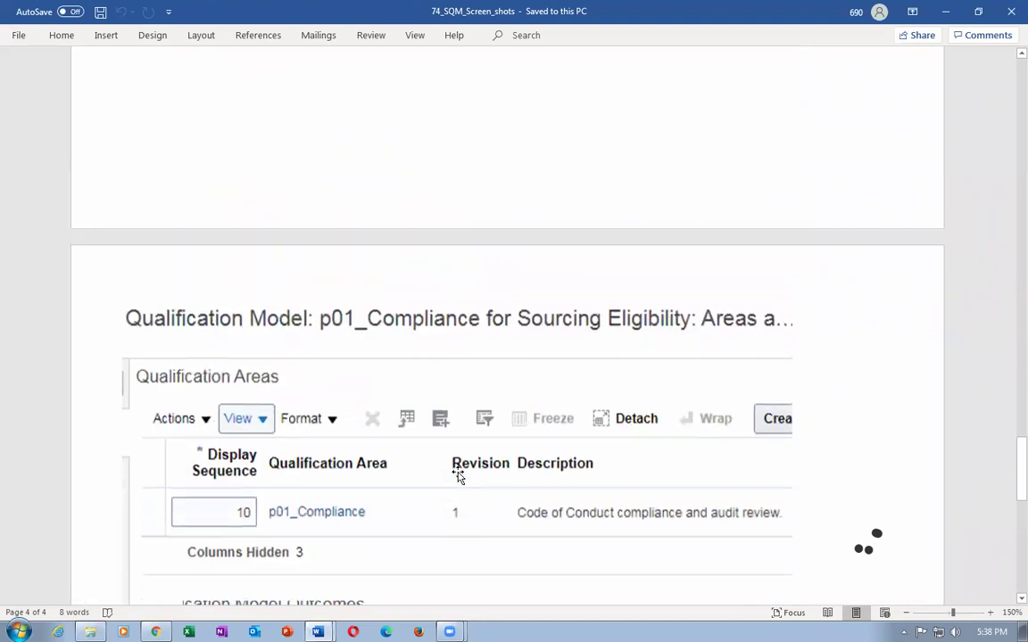
{"action": "scroll", "coordinate": [459, 472], "scroll_direction": "up", "scroll_amount": 20}
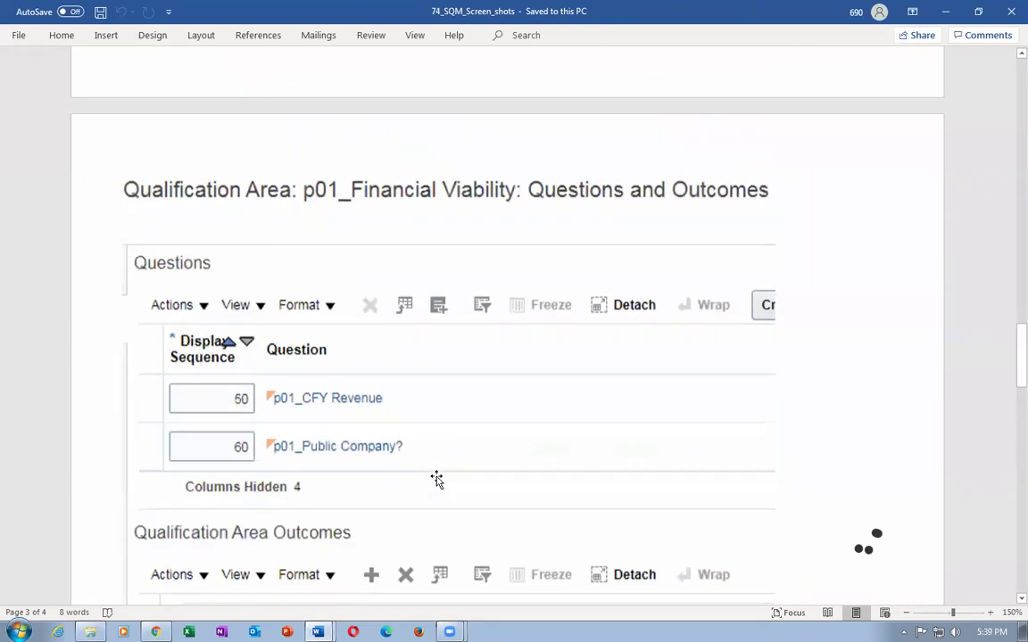
{"action": "scroll", "coordinate": [436, 480], "scroll_direction": "up", "scroll_amount": 20}
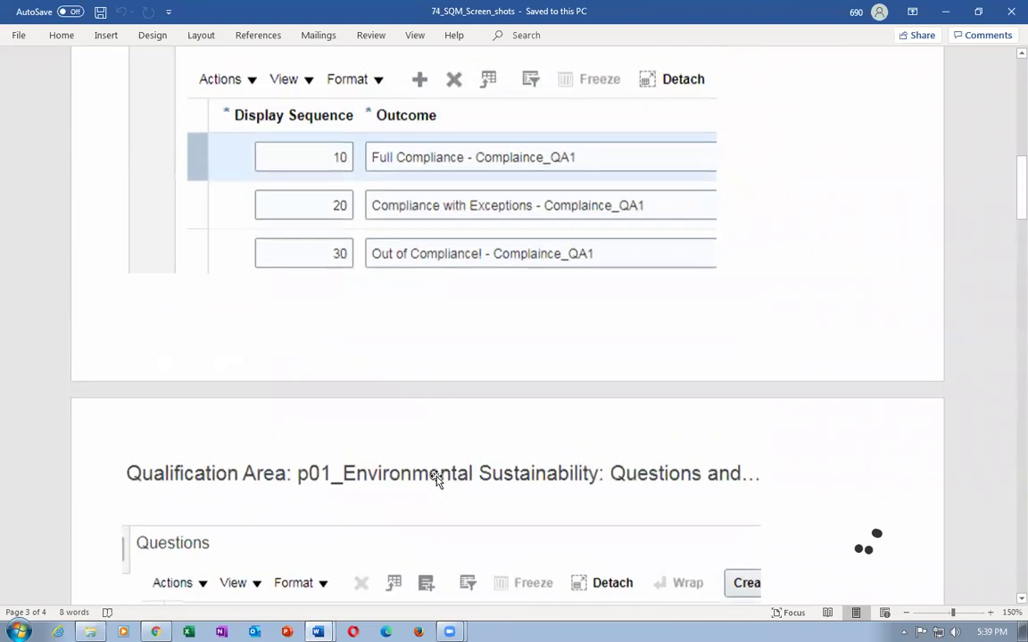
{"action": "scroll", "coordinate": [436, 479], "scroll_direction": "up", "scroll_amount": 1}
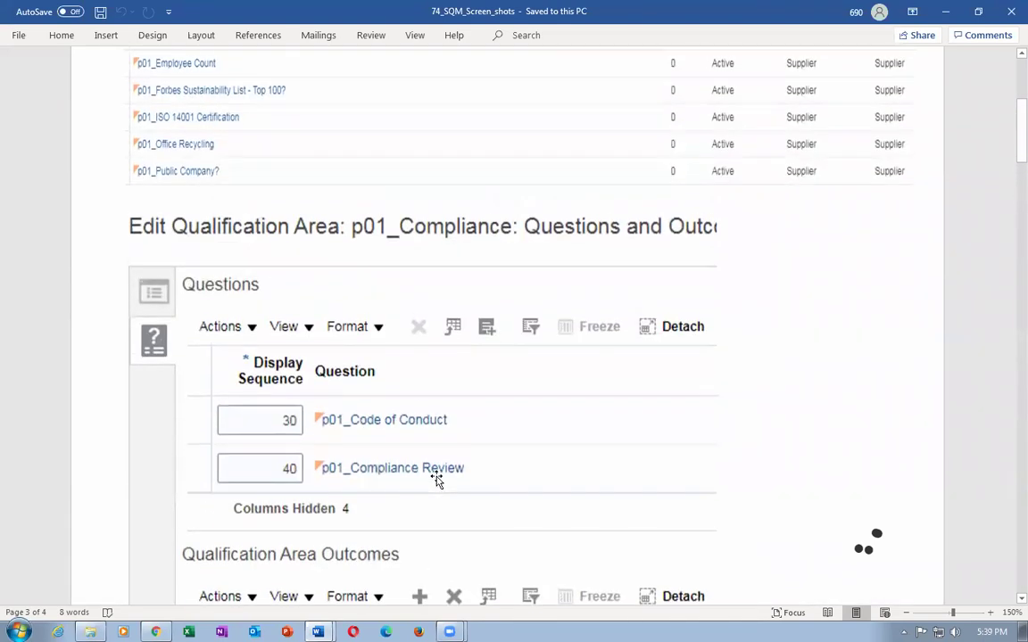
{"action": "scroll", "coordinate": [436, 480], "scroll_direction": "down", "scroll_amount": 3}
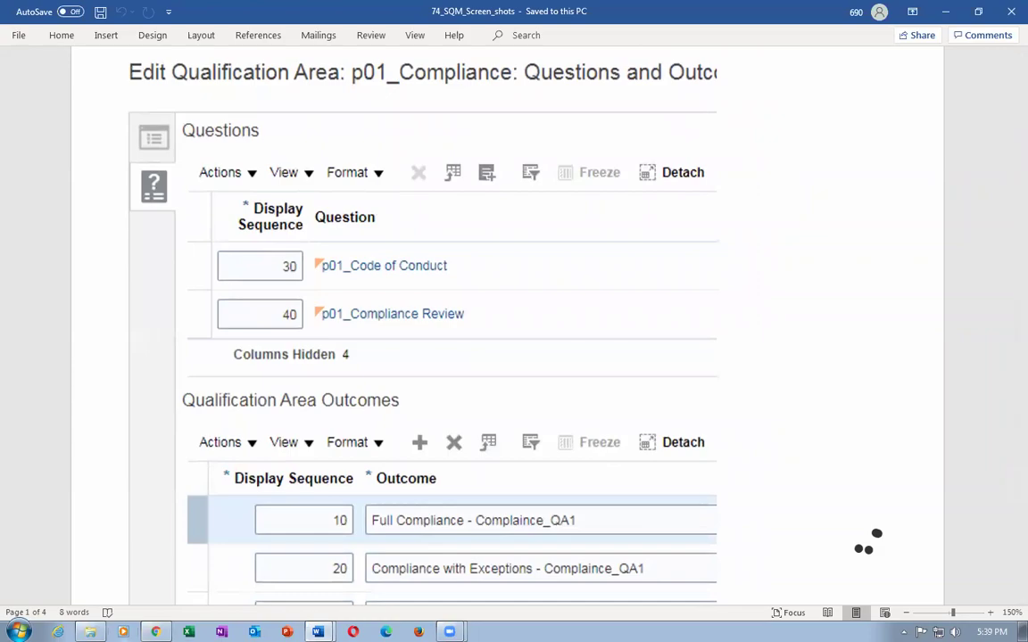
{"action": "left_click", "coordinate": [155, 632]}
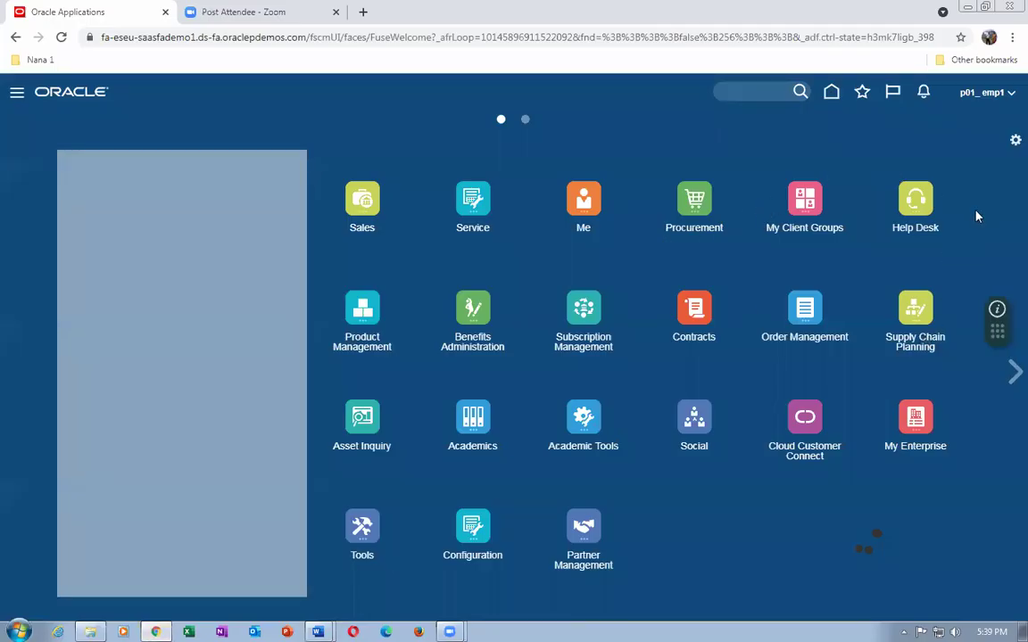
In Setup and Maintenance, search tasks for conf%proc%busi%funct% and open Configure Procurement Business Function.
{"action": "left_click", "coordinate": [938, 272]}
{"action": "left_click", "coordinate": [782, 305]}
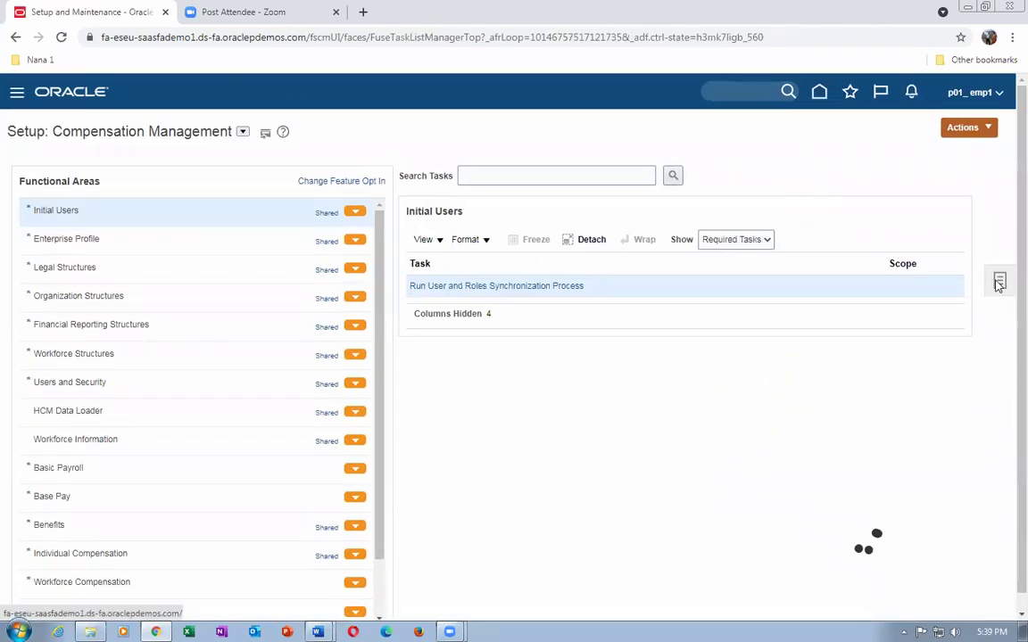
{"action": "left_click", "coordinate": [998, 281]}
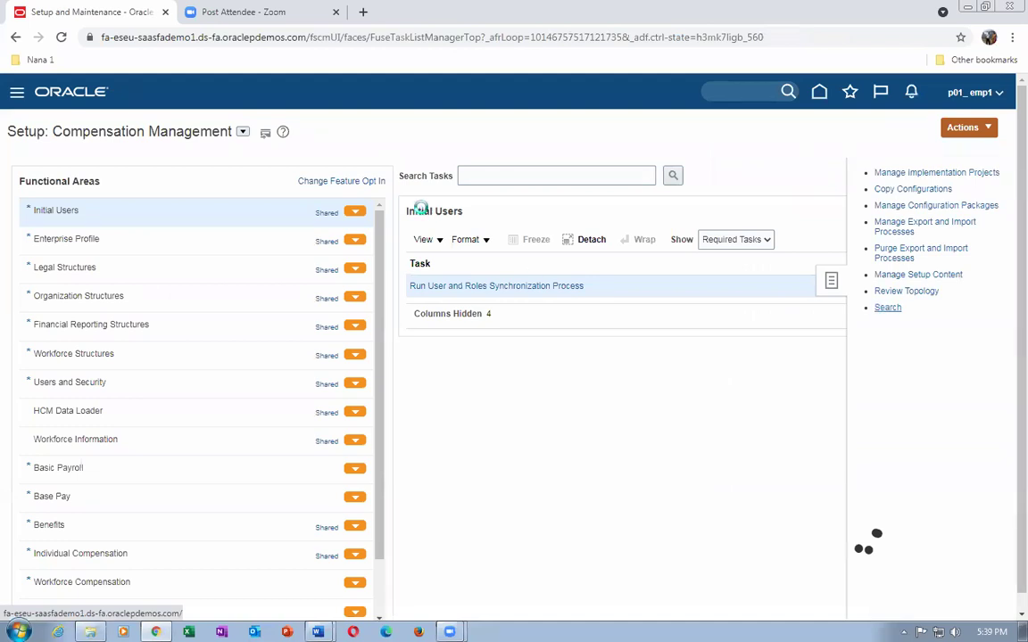
{"action": "left_click", "coordinate": [377, 168]}
{"action": "type", "text": "conf%pro"}
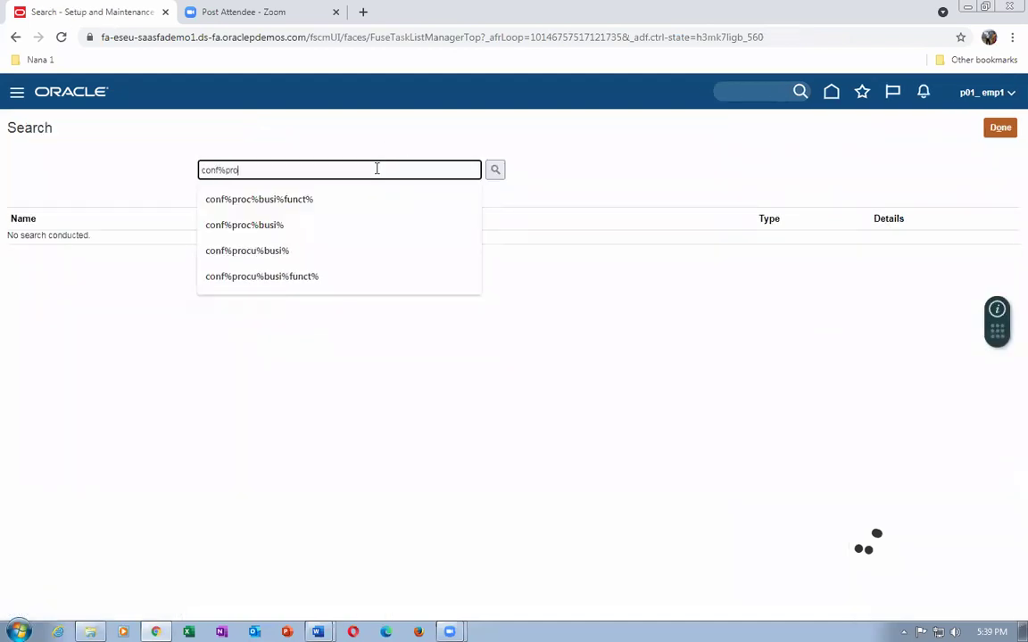
{"action": "type", "text": "c%busi%"}
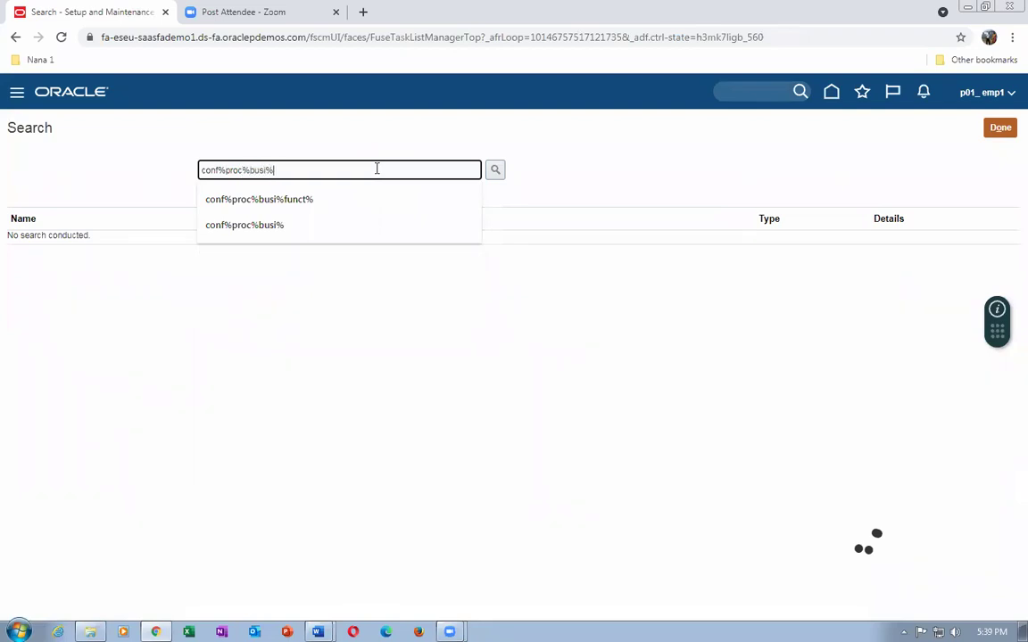
{"action": "type", "text": "funct%"}
{"action": "key", "text": "Return"}
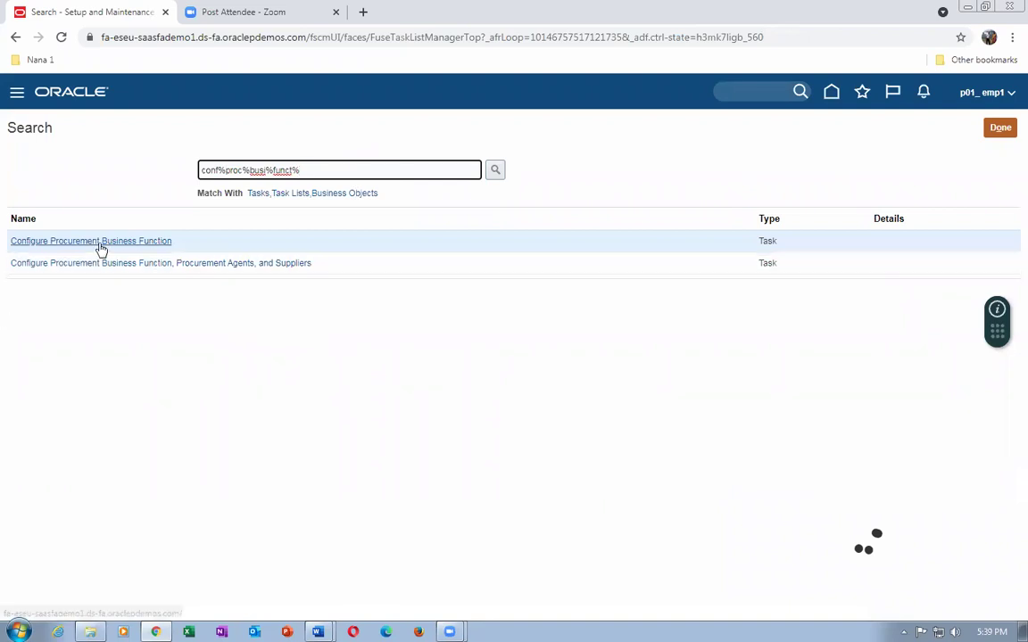
{"action": "left_click", "coordinate": [96, 242]}
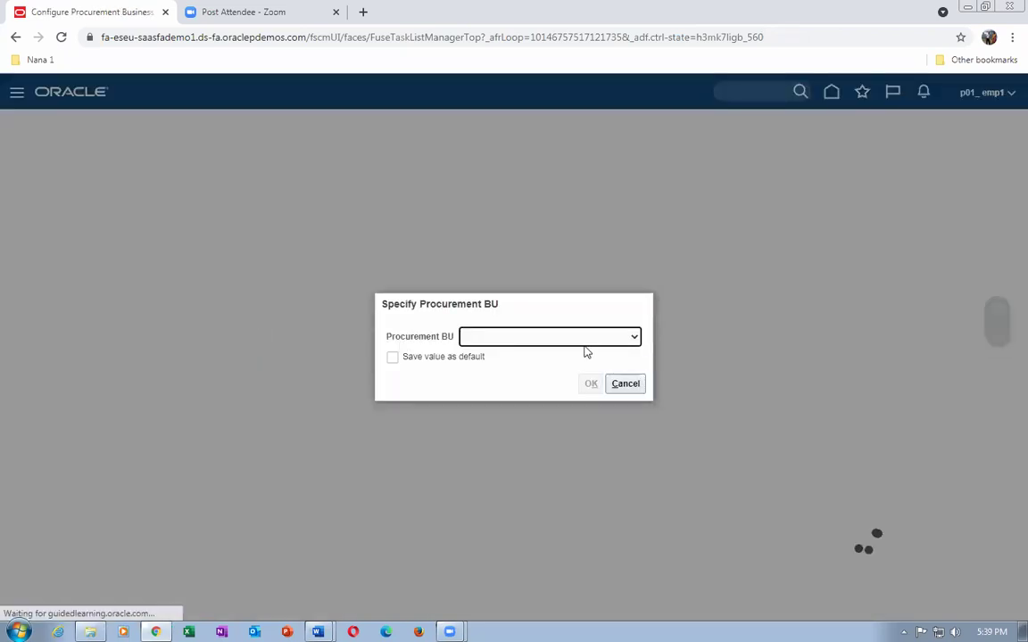
{"action": "left_click", "coordinate": [582, 343]}
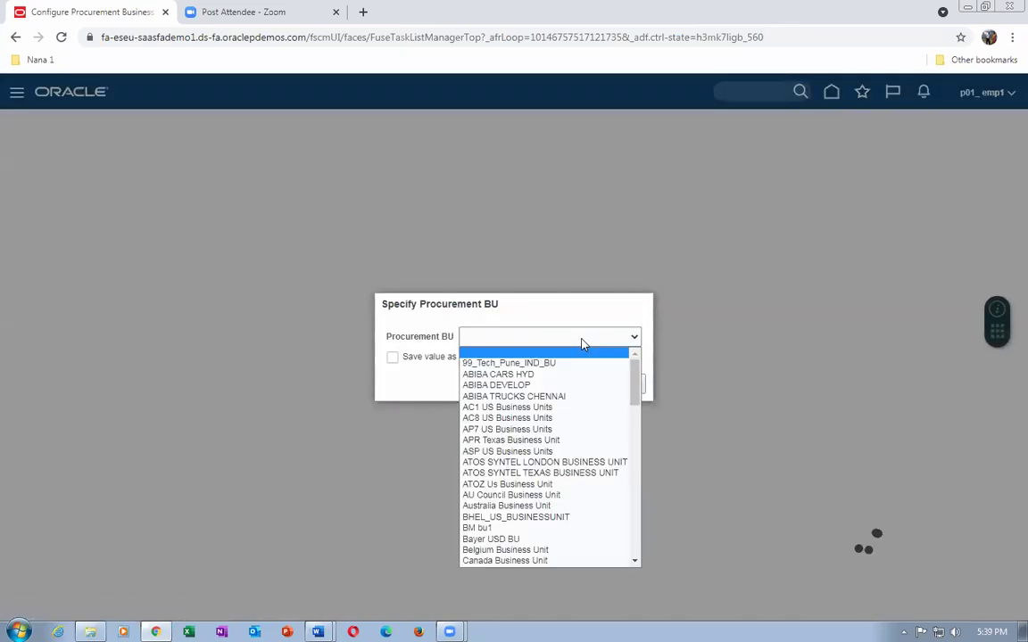
Choose p01_business_unit as the Procurement BU and open its Spend Authorized Supplier Registration URL.
{"action": "left_click_drag", "start_coordinate": [635, 380], "coordinate": [639, 561]}
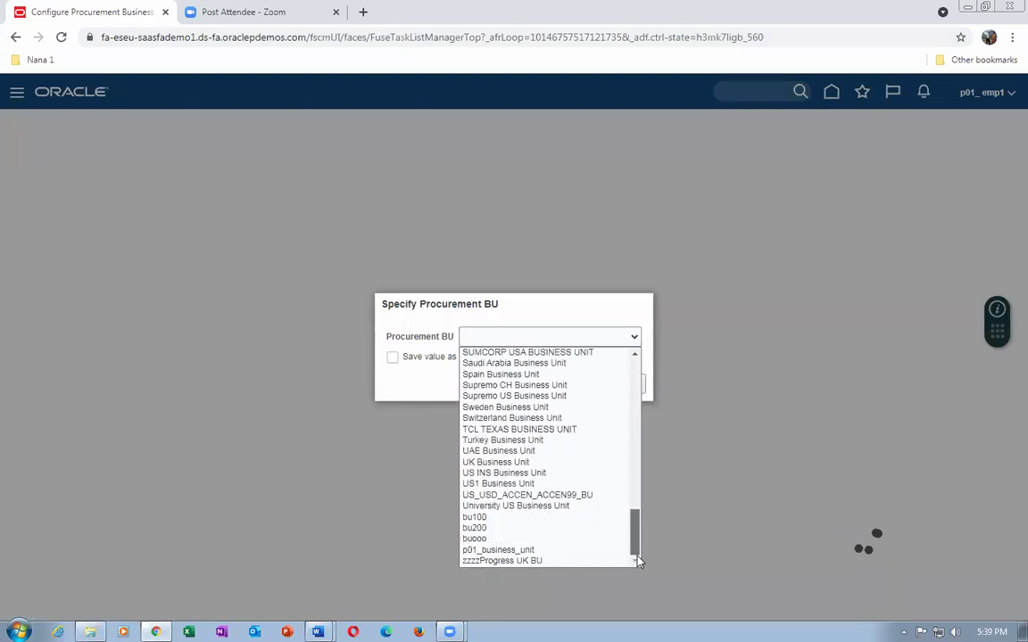
{"action": "left_click", "coordinate": [572, 551]}
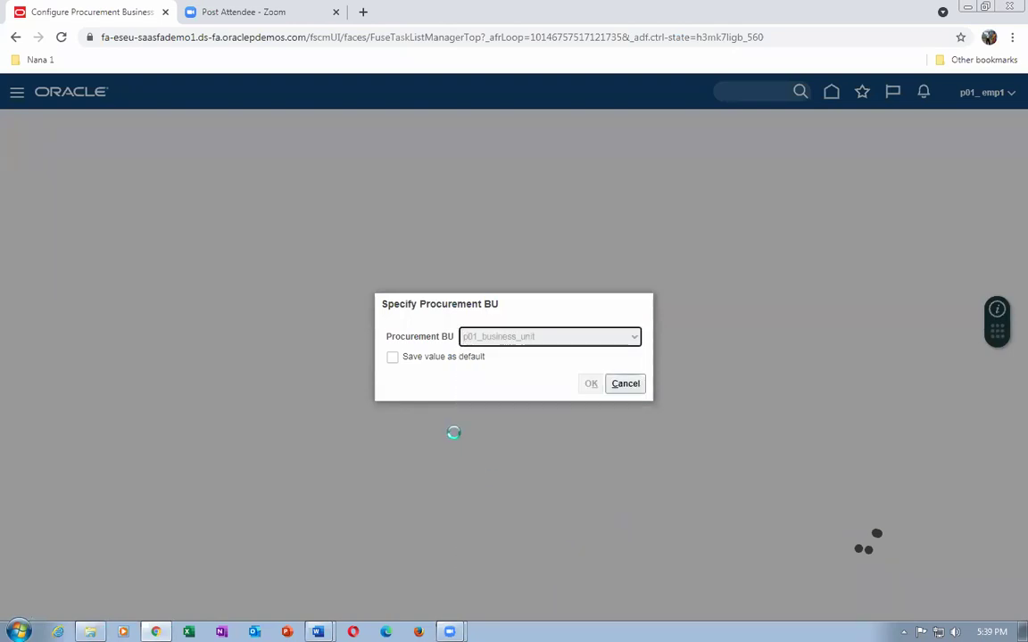
{"action": "left_click", "coordinate": [586, 388]}
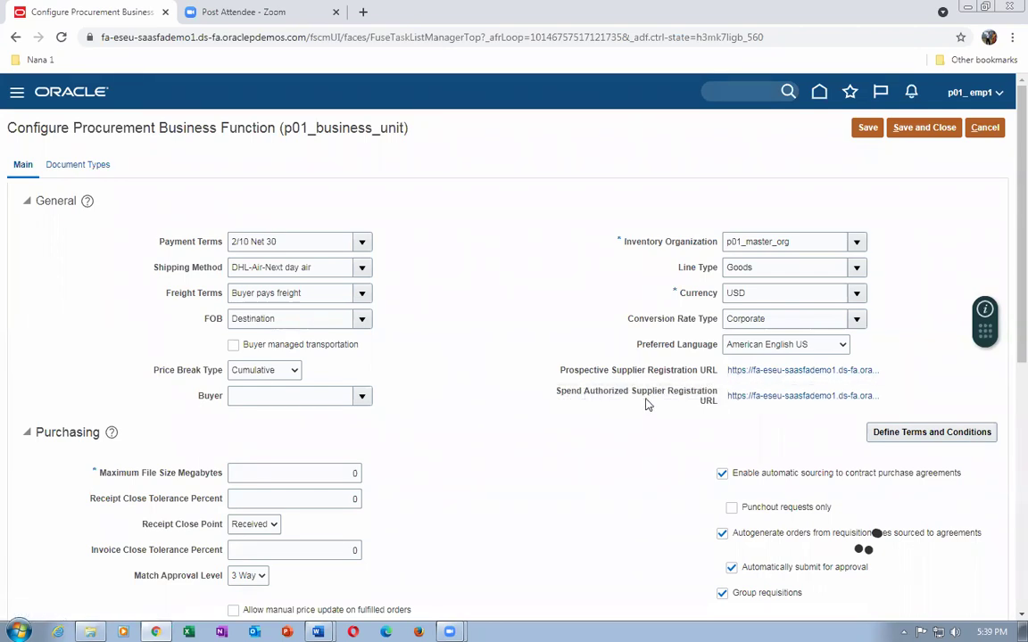
{"action": "left_click", "coordinate": [780, 399]}
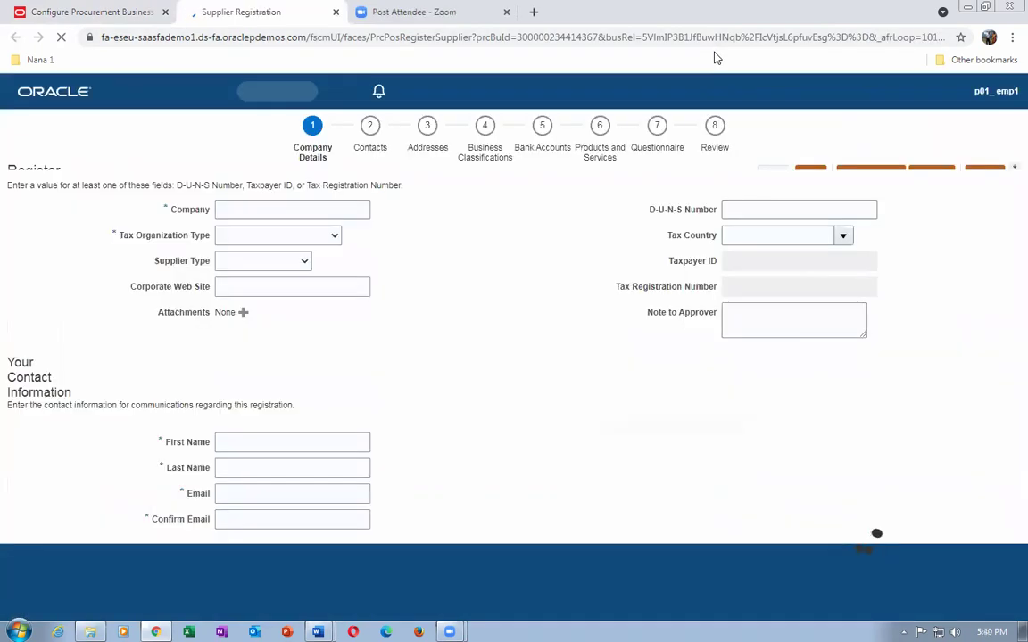
Enter company p01_sup_6, tax organization type Corporation, supplier type p01_small_business, web site nanaconsultants.com.
{"action": "left_click", "coordinate": [262, 230]}
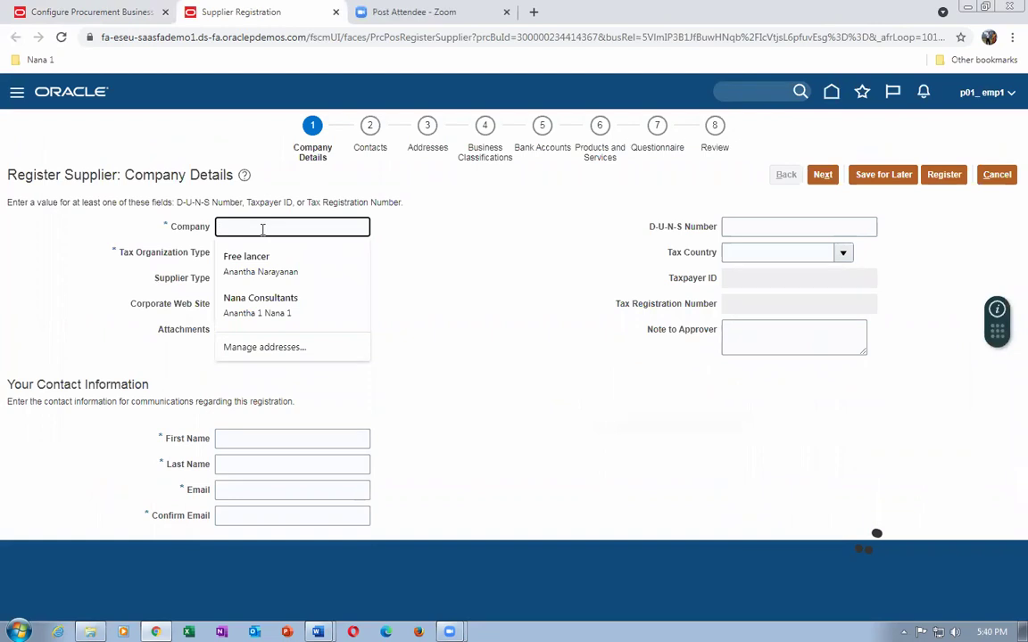
{"action": "type", "text": "p01_sup_6"}
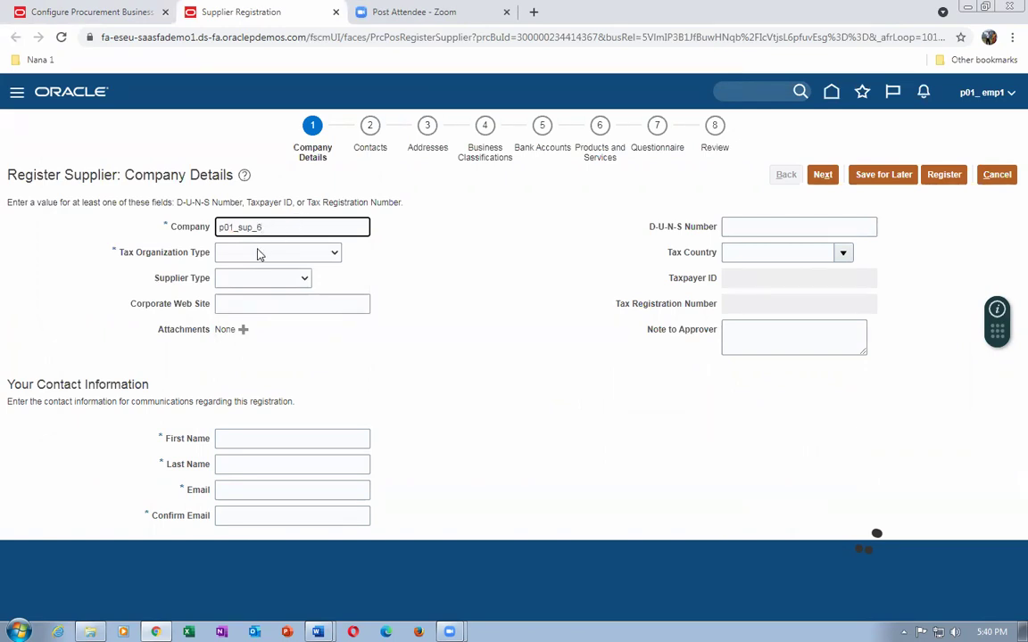
{"action": "left_click", "coordinate": [261, 256]}
{"action": "left_click", "coordinate": [257, 279]}
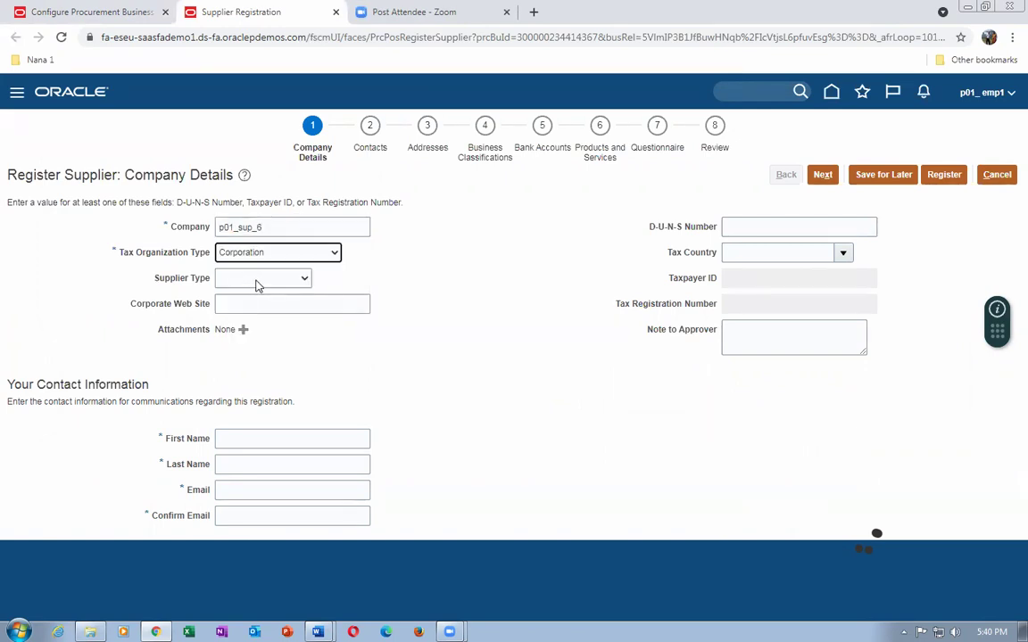
{"action": "left_click", "coordinate": [258, 281]}
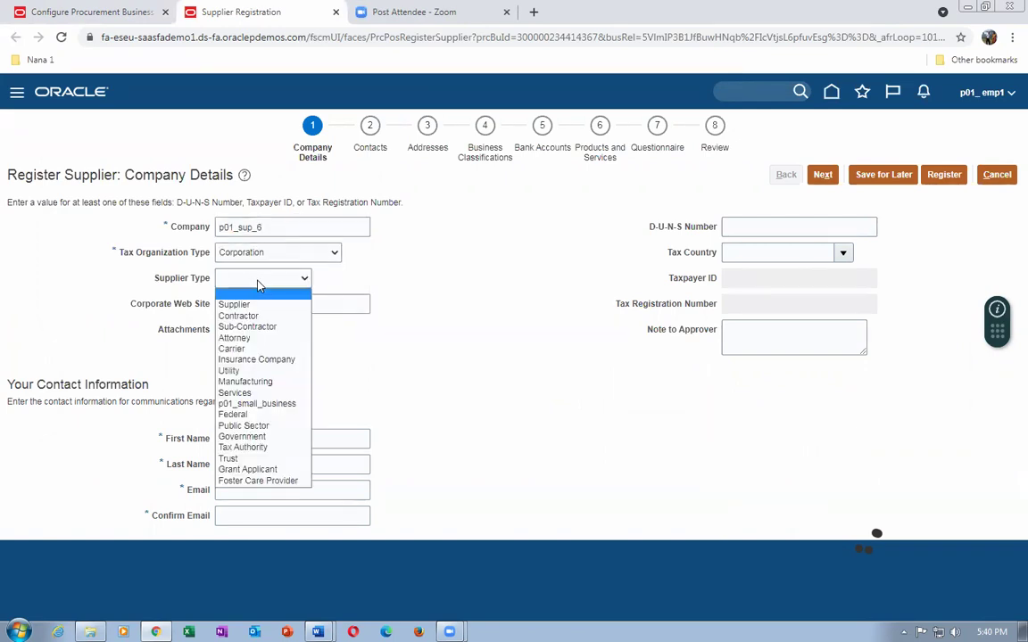
{"action": "left_click", "coordinate": [270, 406]}
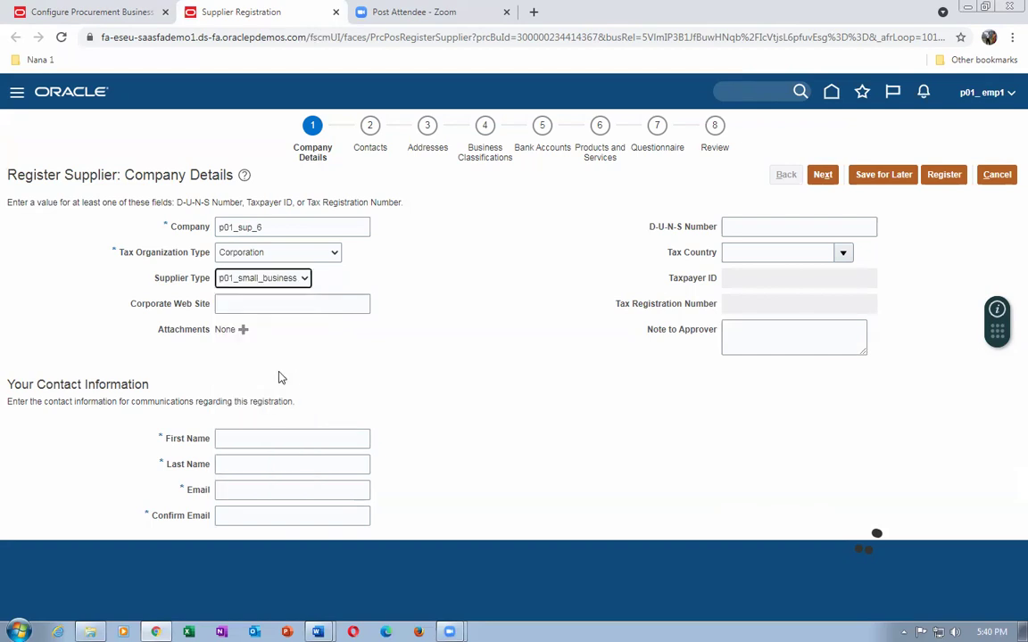
{"action": "left_click", "coordinate": [262, 303]}
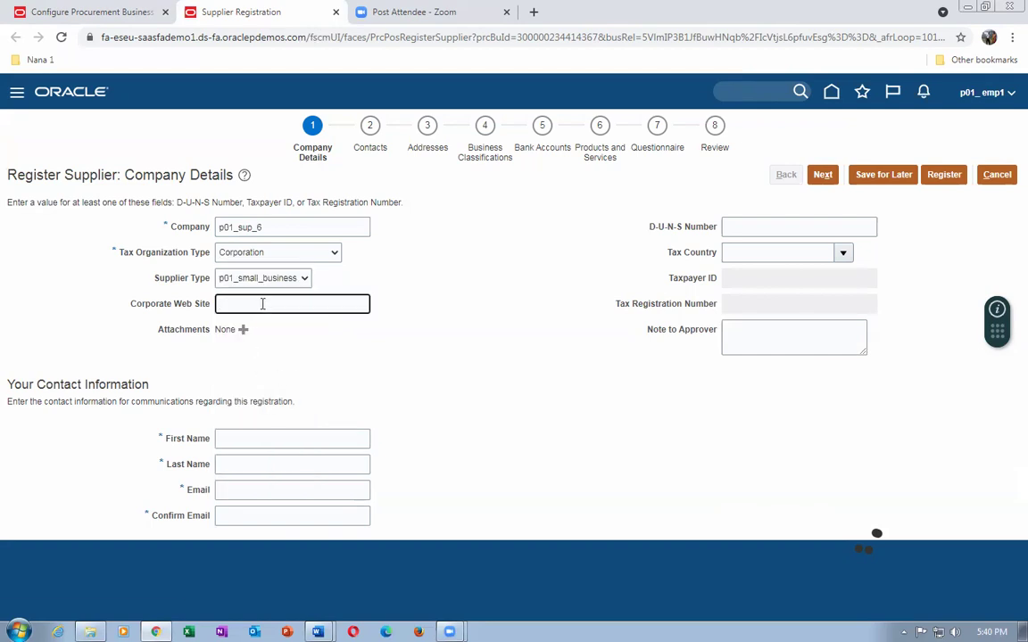
{"action": "type", "text": "nanaconsultants.com"}
{"action": "left_click", "coordinate": [269, 324]}
Fill in the registrant's first and last name and e-mail, copying the e-mail into Confirm Email.
{"action": "left_click", "coordinate": [265, 441]}
{"action": "type", "text": "Anantha 6"}
{"action": "key", "text": "Tab"}
{"action": "type", "text": "Nana "}
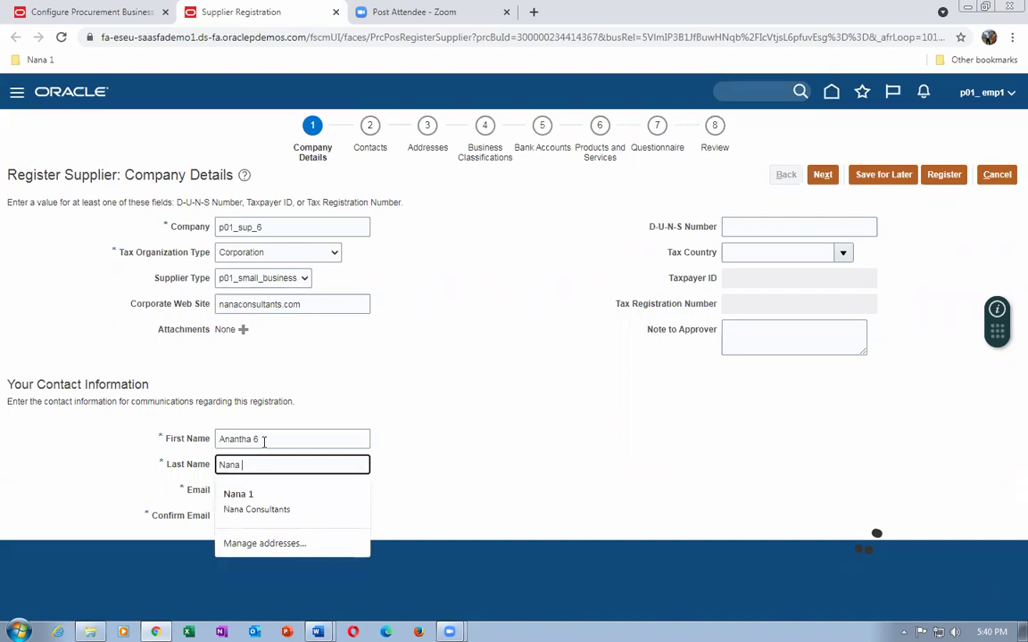
{"action": "type", "text": "6"}
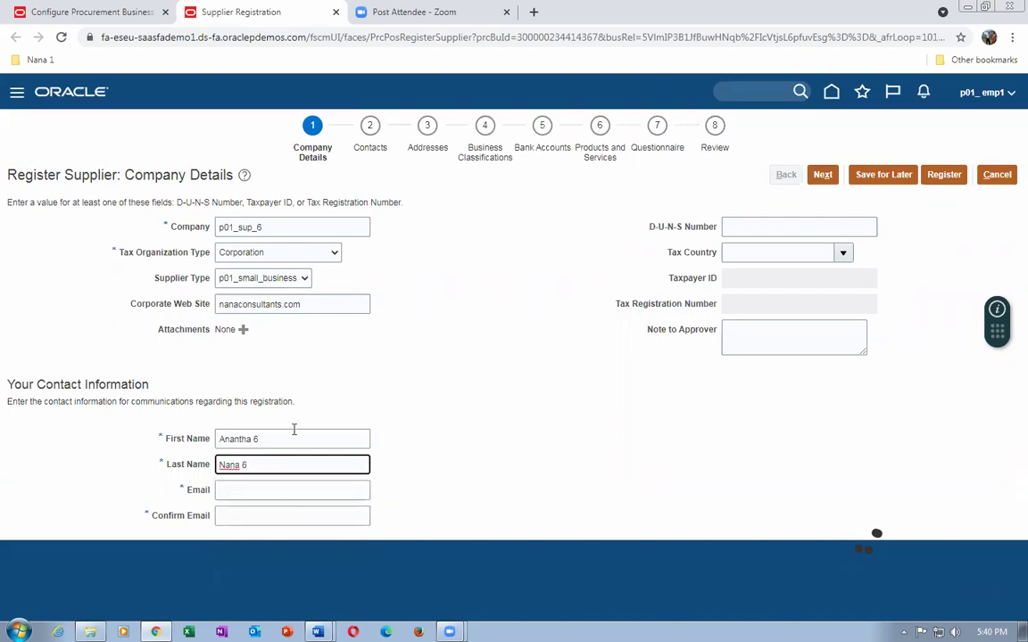
{"action": "left_click", "coordinate": [280, 489]}
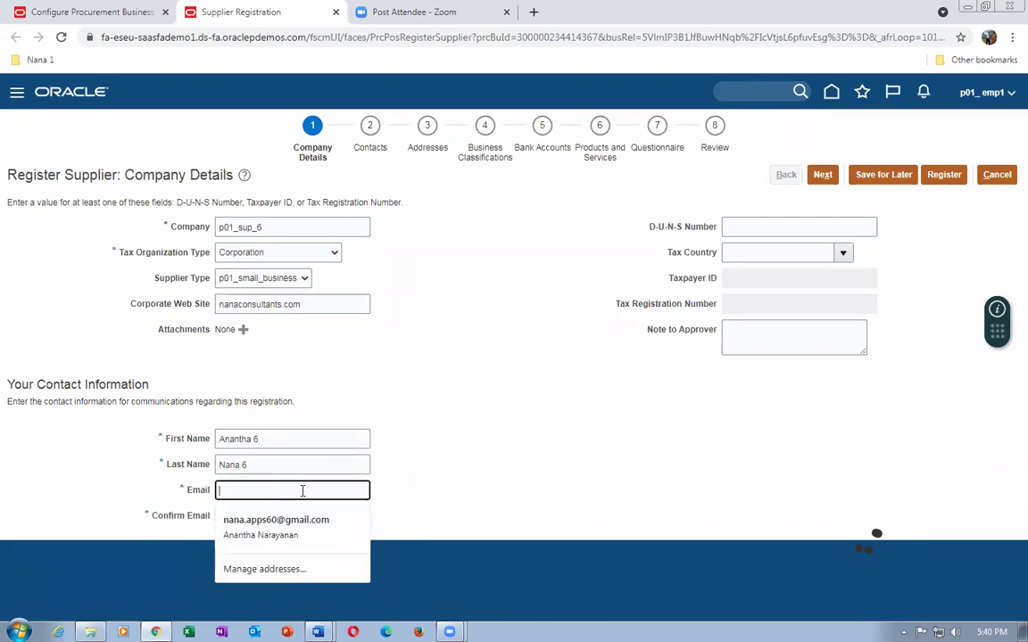
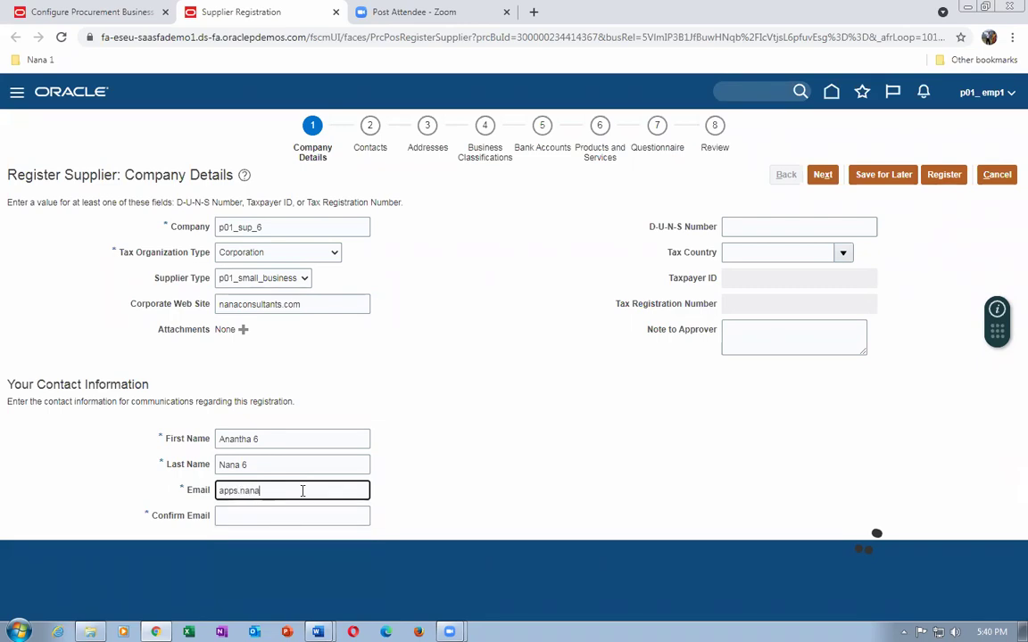
{"action": "left_click_drag", "start_coordinate": [308, 490], "coordinate": [170, 515]}
{"action": "key", "text": "ctrl+c"}
{"action": "left_click", "coordinate": [235, 517]}
{"action": "key", "text": "ctrl+v"}
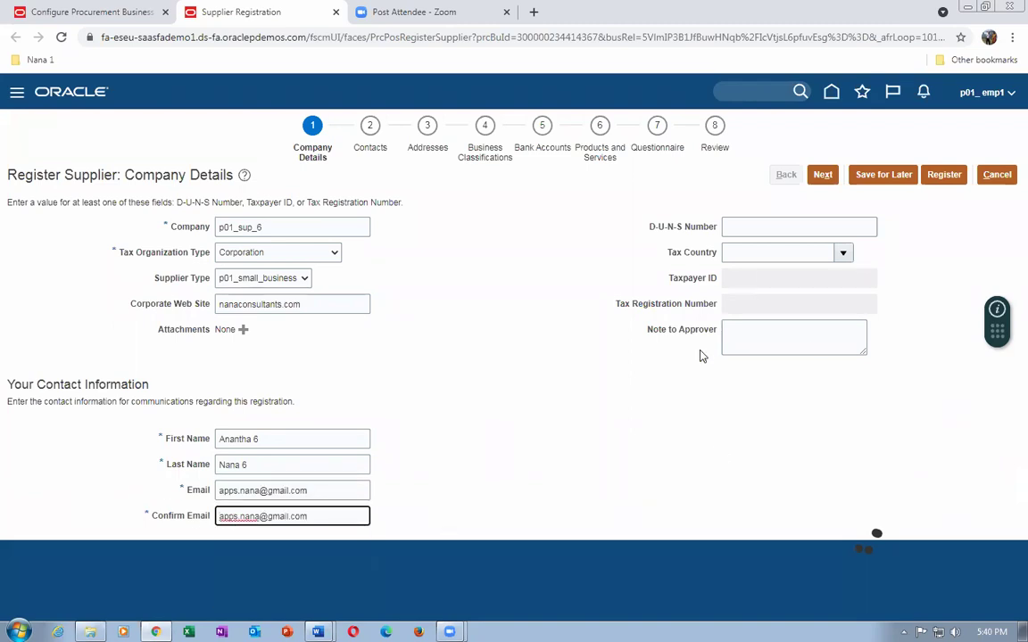
{"action": "left_click", "coordinate": [745, 228]}
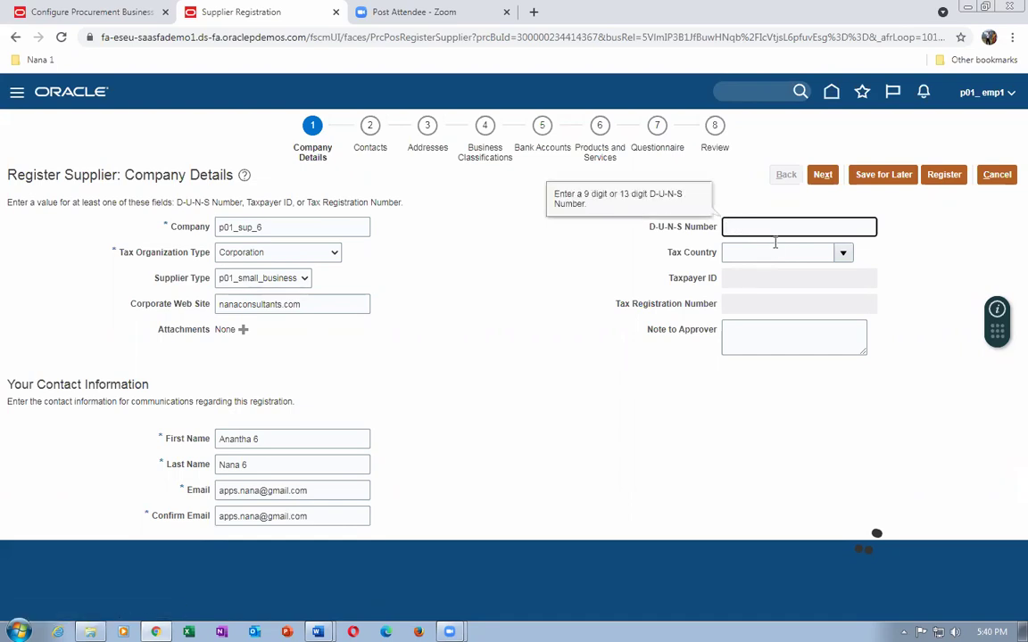
Enter D-U-N-S number 768956487 and select United States as the tax country.
{"action": "type", "text": "768956487"}
{"action": "left_click", "coordinate": [765, 252]}
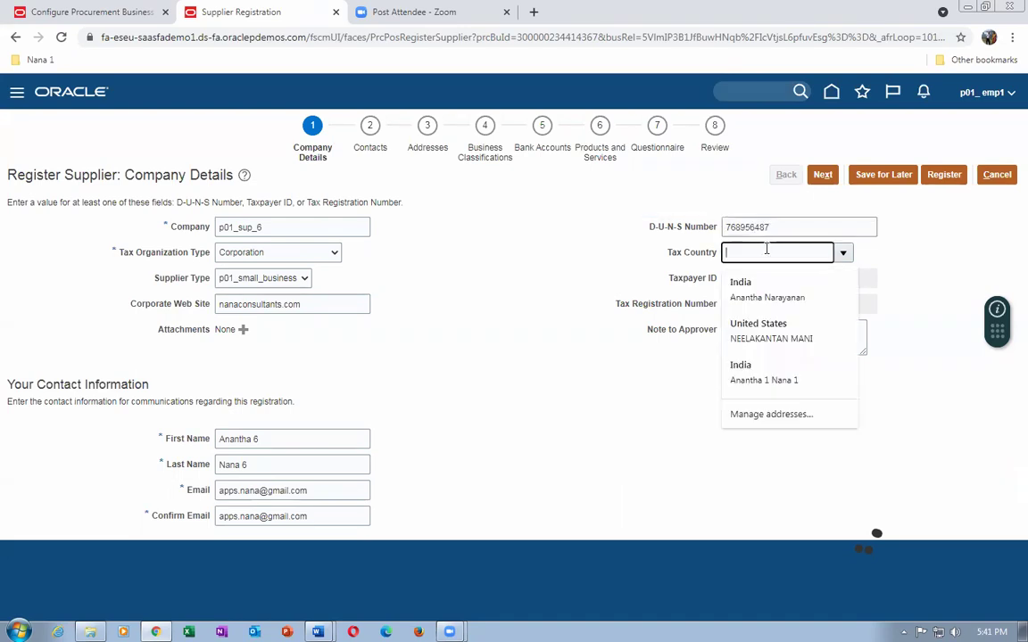
{"action": "type", "text": "United sta"}
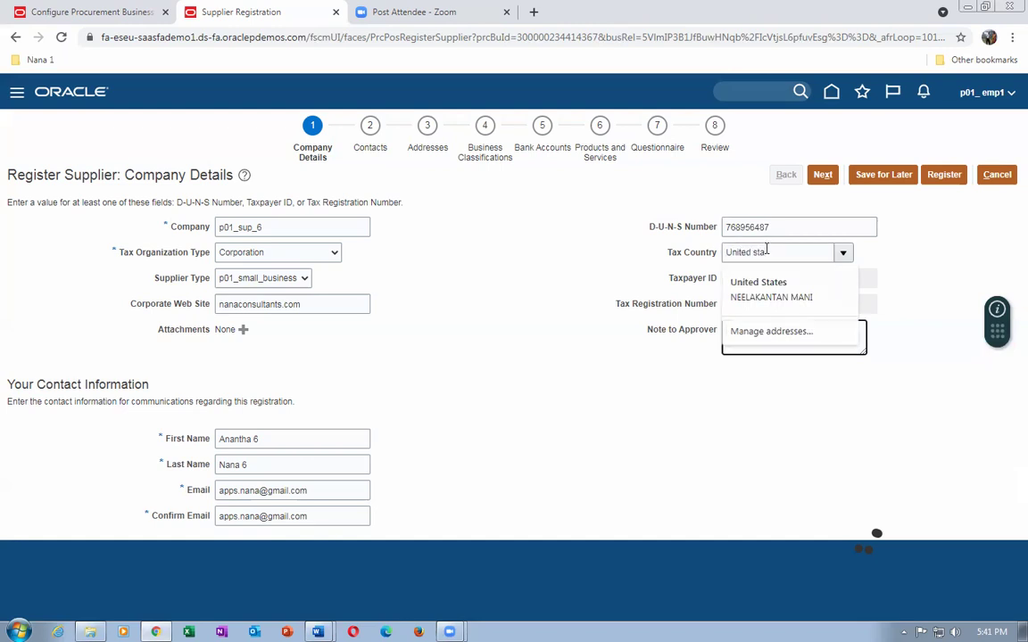
{"action": "key", "text": "Tab"}
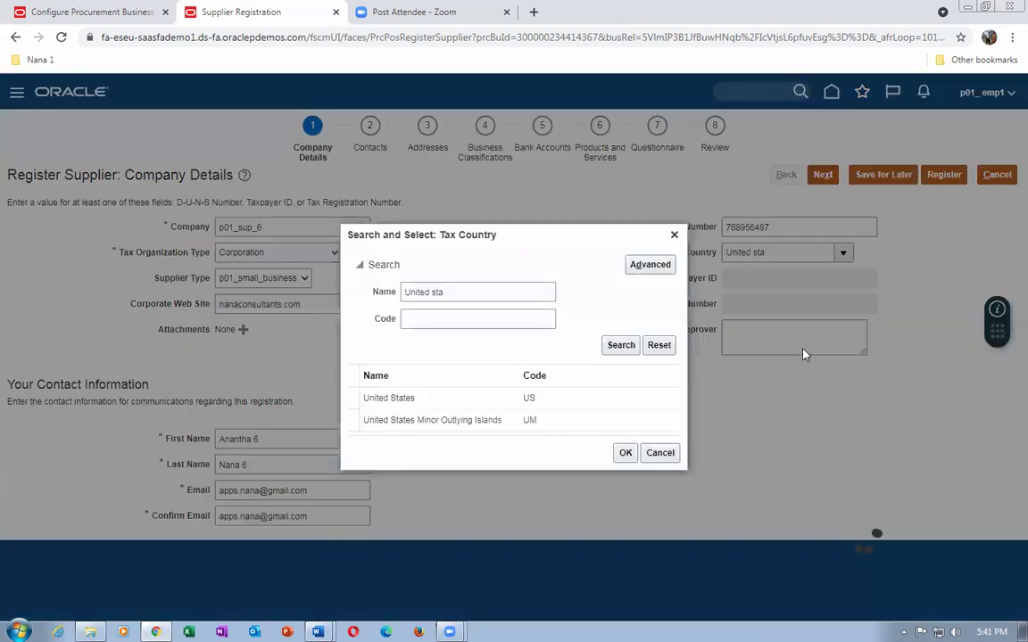
{"action": "left_click", "coordinate": [410, 398]}
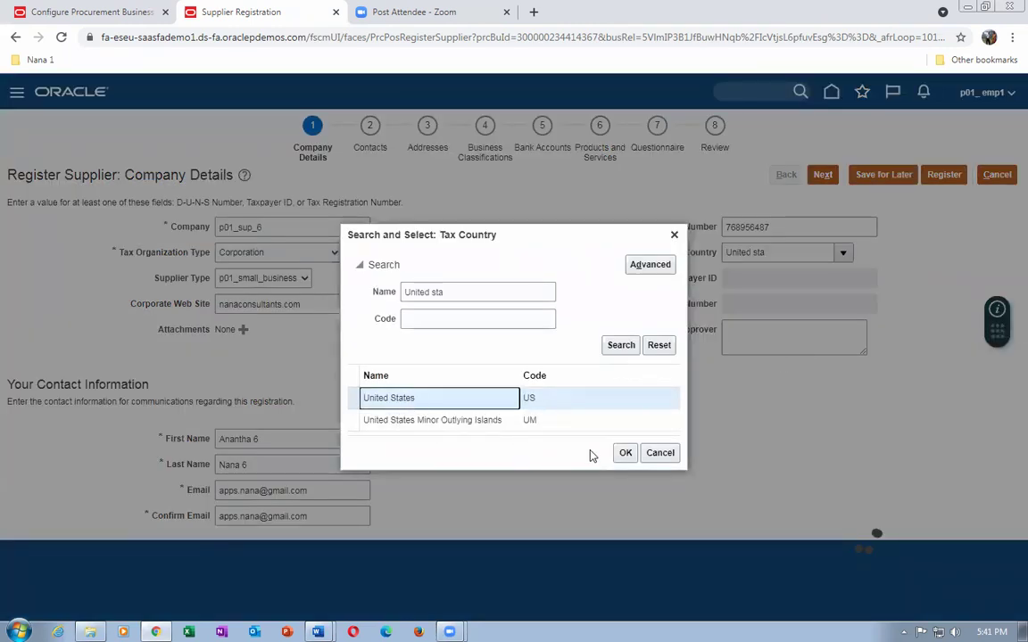
{"action": "left_click", "coordinate": [625, 454]}
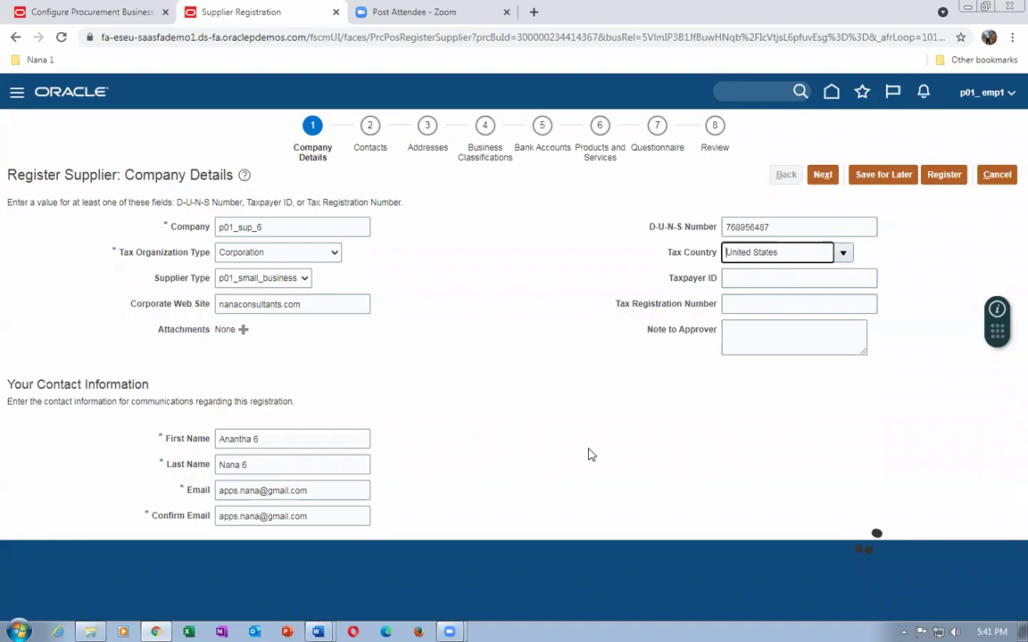
Enter the taxpayer ID and tax registration number, then consult the Word screenshots document.
{"action": "left_click", "coordinate": [765, 283]}
{"action": "type", "text": "457"}
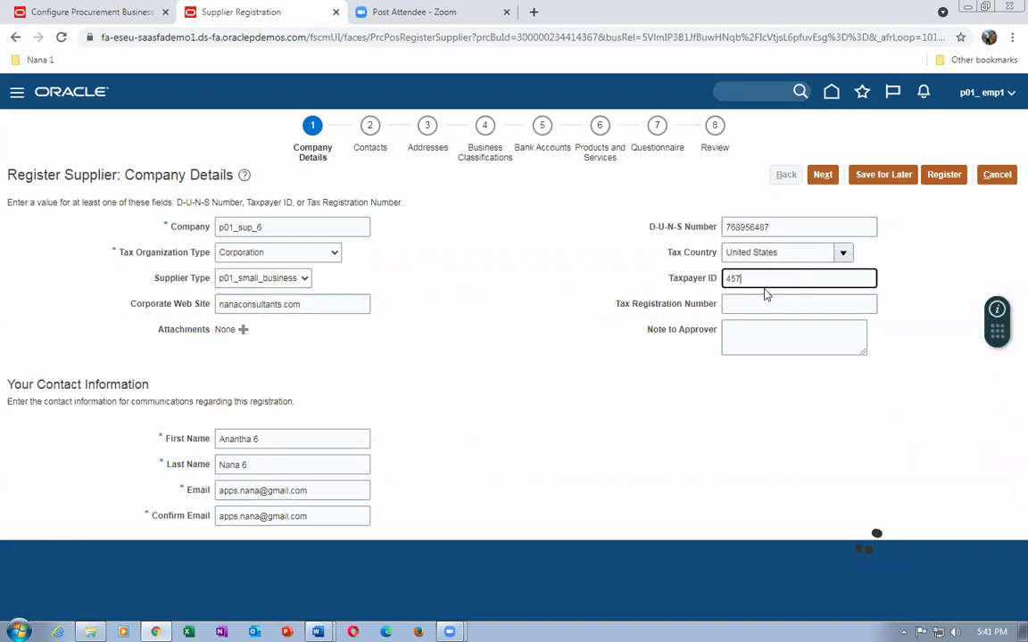
{"action": "type", "text": "56755543"}
{"action": "left_click", "coordinate": [757, 305]}
{"action": "type", "text": "5688765"}
{"action": "left_click", "coordinate": [758, 351]}
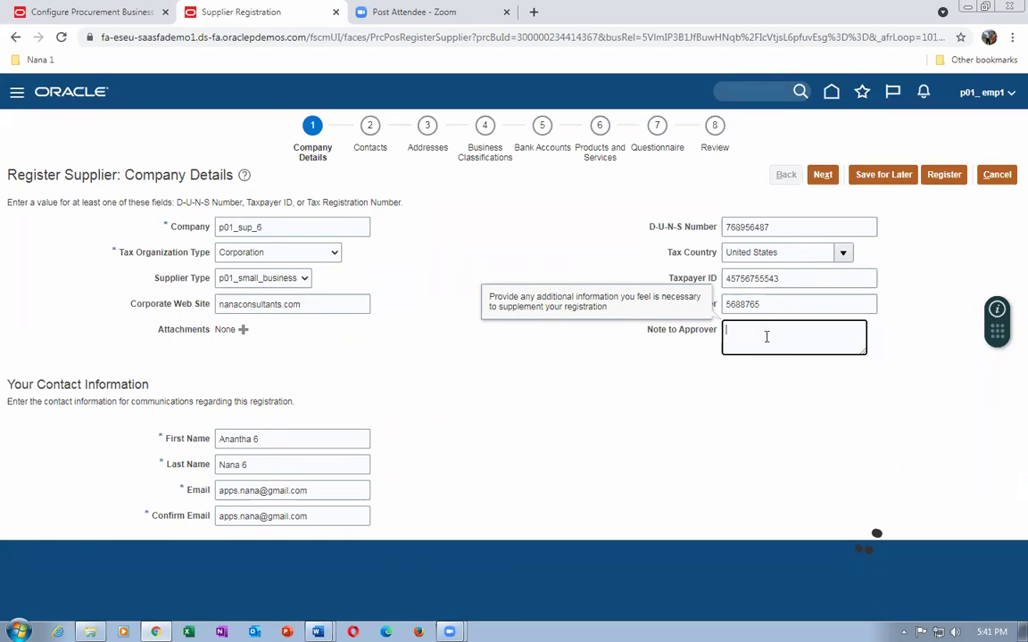
{"action": "key", "text": "alt+Tab"}
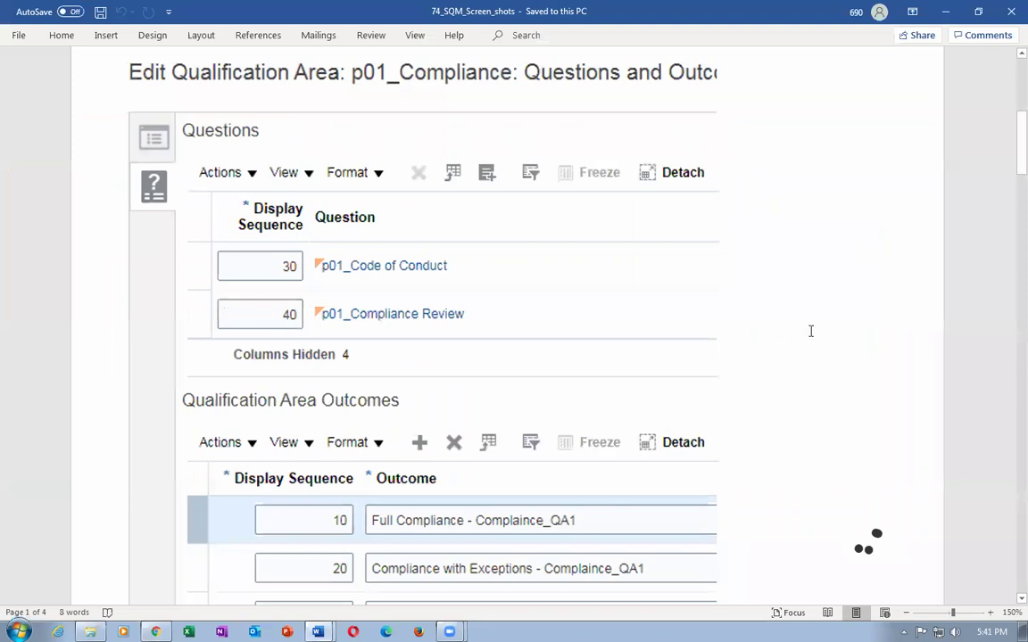
{"action": "scroll", "coordinate": [811, 331], "scroll_direction": "up", "scroll_amount": 5}
{"action": "scroll", "coordinate": [822, 338], "scroll_direction": "down", "scroll_amount": 4}
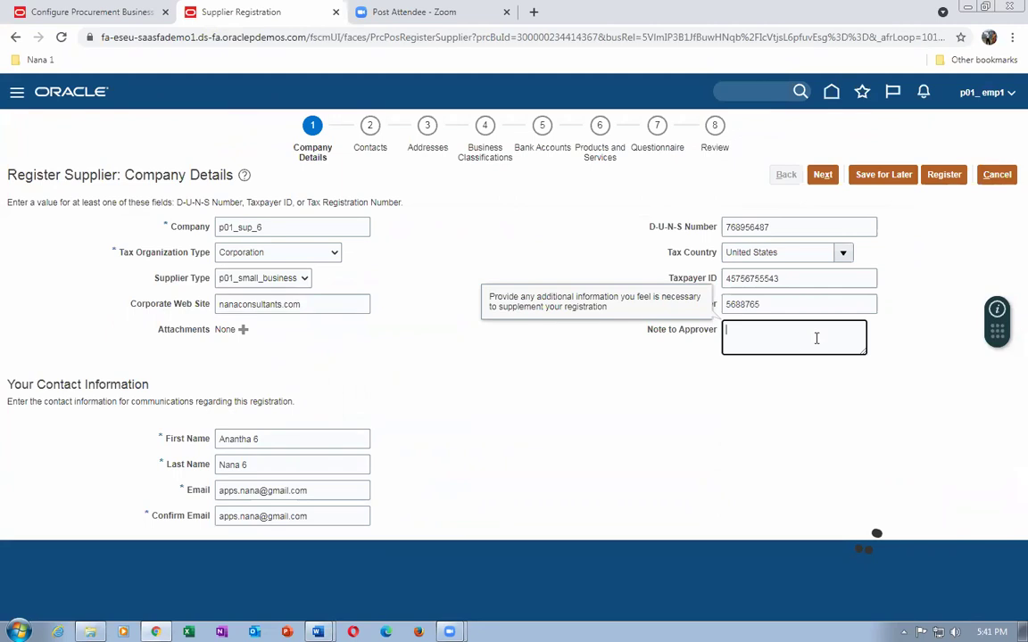
Write 'We are best laptop supplier' as the note to approver and continue to Contacts.
{"action": "type", "text": "We are best laptop supplier"}
{"action": "left_click", "coordinate": [644, 386]}
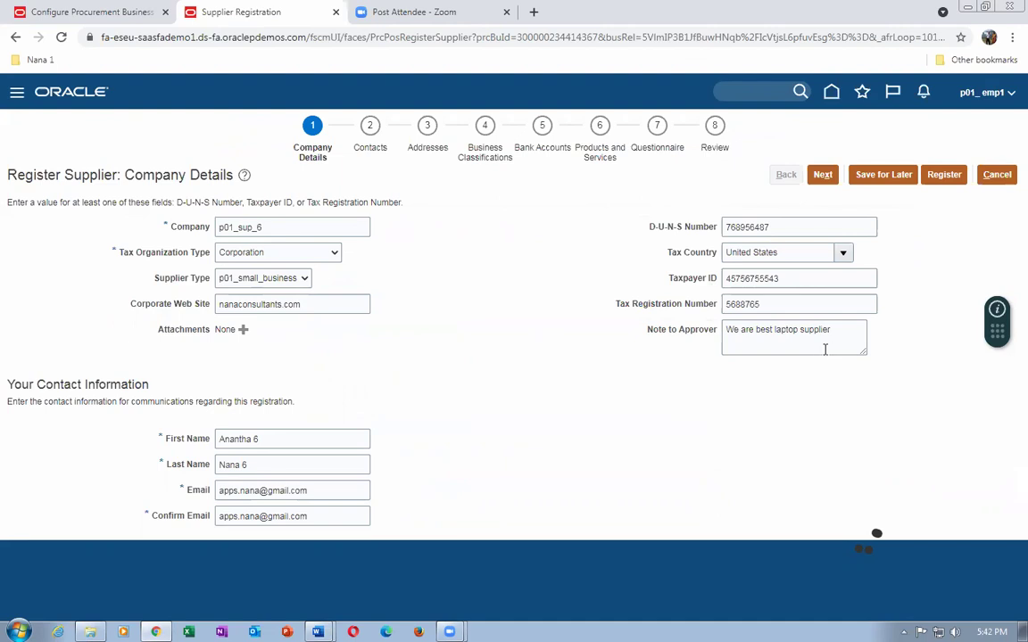
{"action": "left_click_drag", "start_coordinate": [727, 329], "coordinate": [773, 330]}
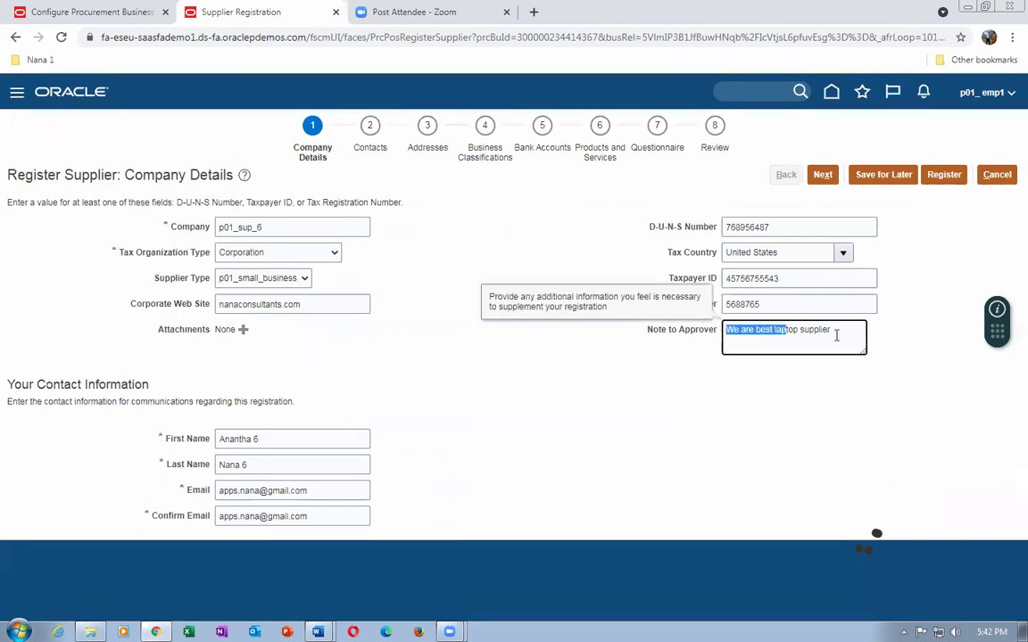
{"action": "left_click", "coordinate": [723, 364]}
{"action": "left_click", "coordinate": [822, 175]}
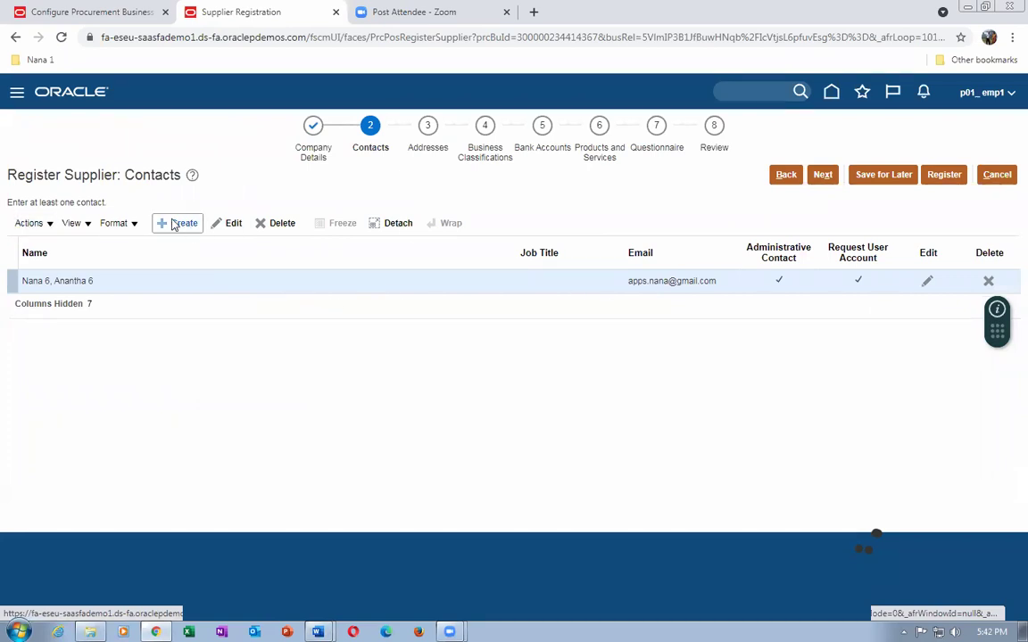
Continue past Contacts to the Addresses step and start creating a new address.
{"action": "left_click", "coordinate": [822, 176]}
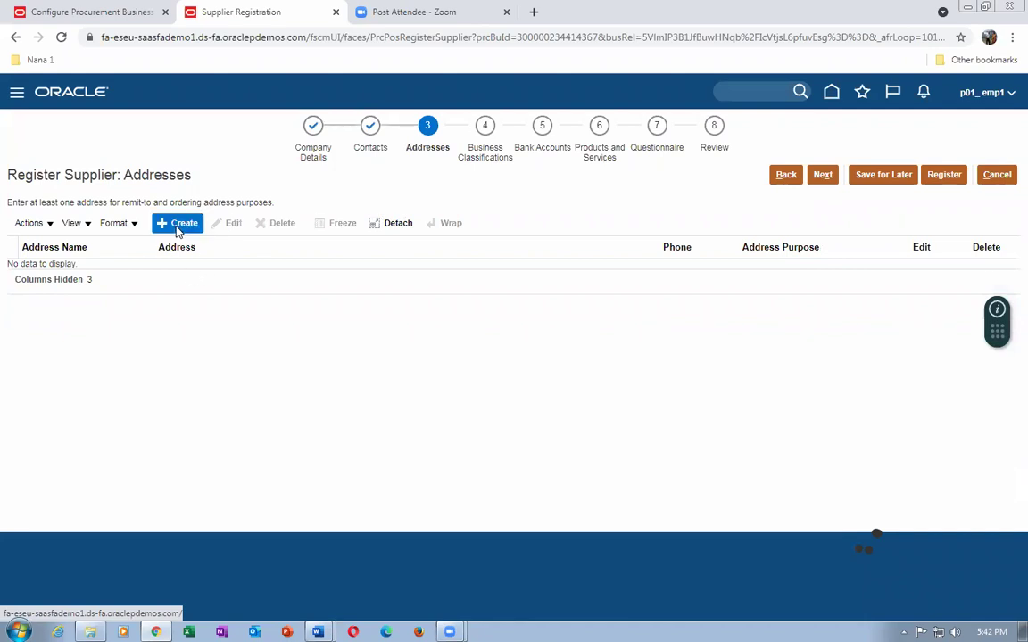
{"action": "left_click", "coordinate": [178, 224]}
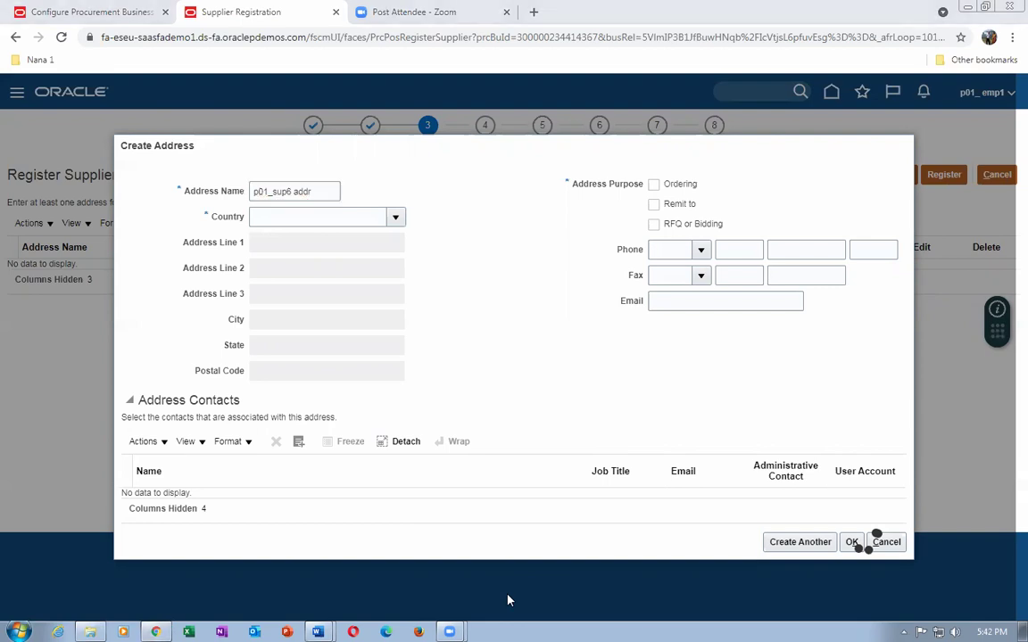
Create address p01_sup6 addr in United States, postal code 10020 (Manhattan, New York).
{"action": "left_click", "coordinate": [284, 215]}
{"action": "type", "text": "united sta"}
{"action": "key", "text": "Tab"}
{"action": "left_click", "coordinate": [454, 401]}
{"action": "left_click", "coordinate": [624, 453]}
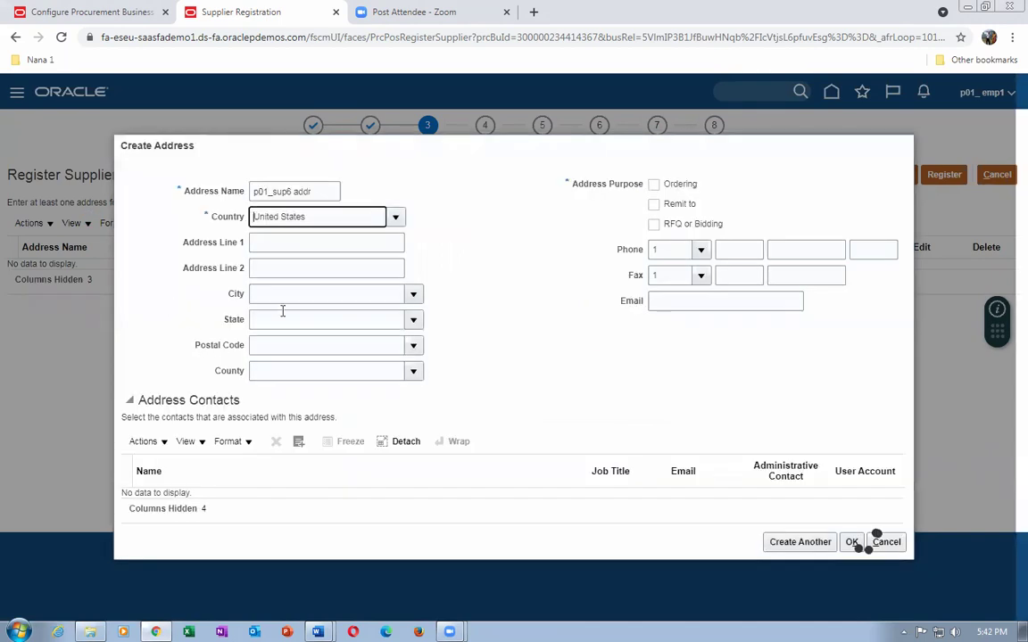
{"action": "left_click", "coordinate": [291, 243]}
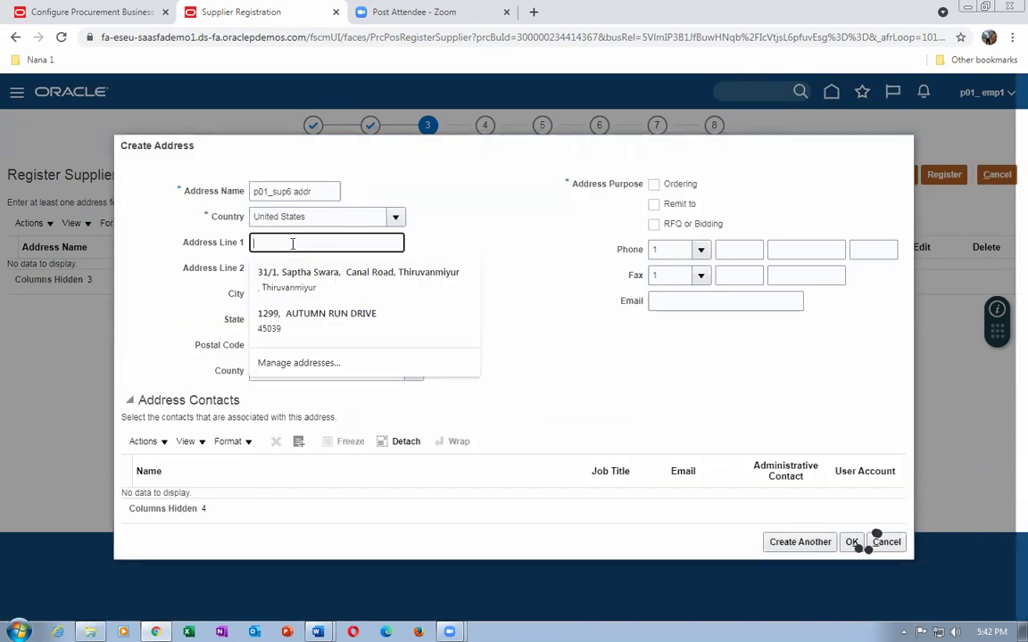
{"action": "type", "text": "p01_ addr 6"}
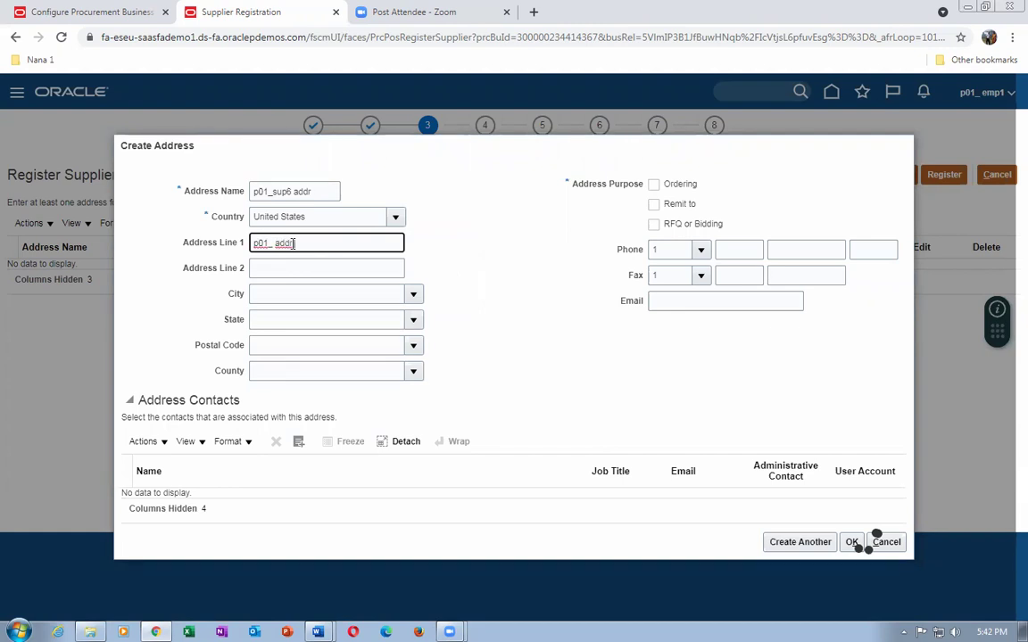
{"action": "left_click", "coordinate": [279, 347]}
{"action": "type", "text": "10020"}
{"action": "key", "text": "Tab"}
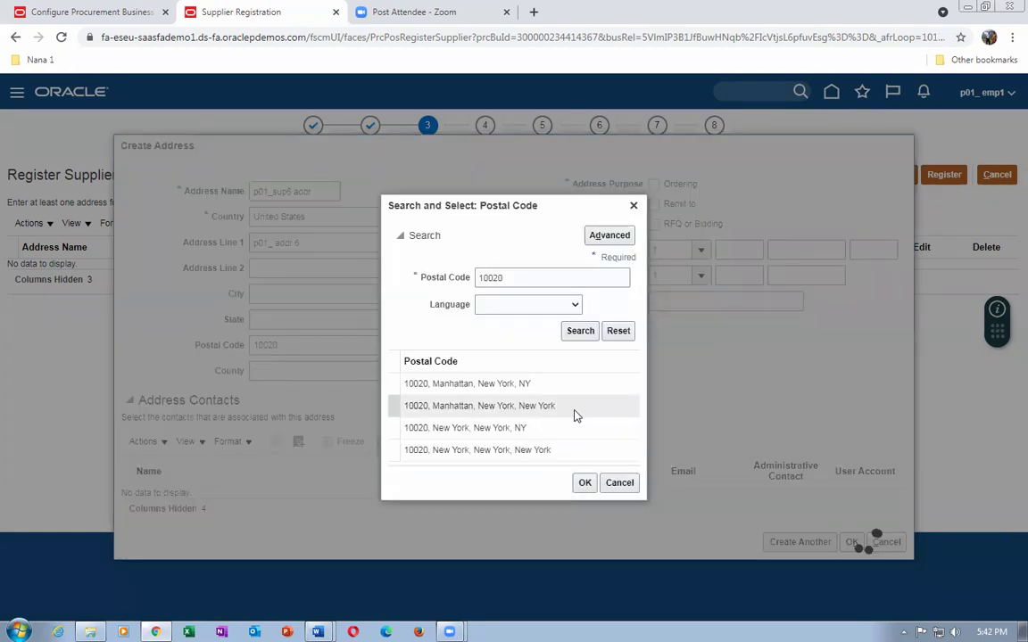
{"action": "left_click", "coordinate": [575, 412]}
{"action": "left_click", "coordinate": [585, 483]}
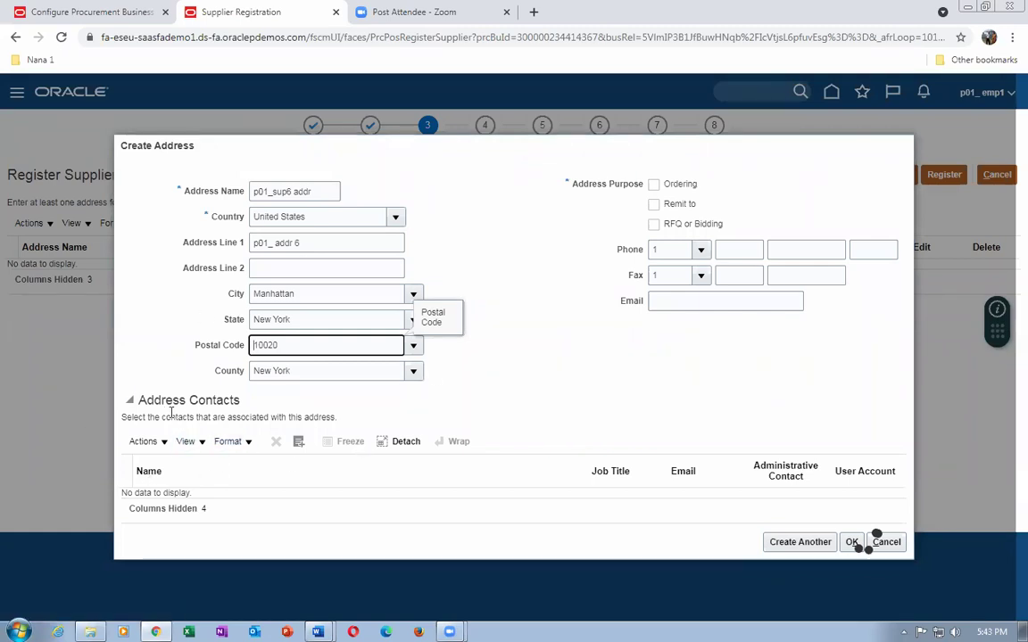
{"action": "left_click", "coordinate": [654, 185]}
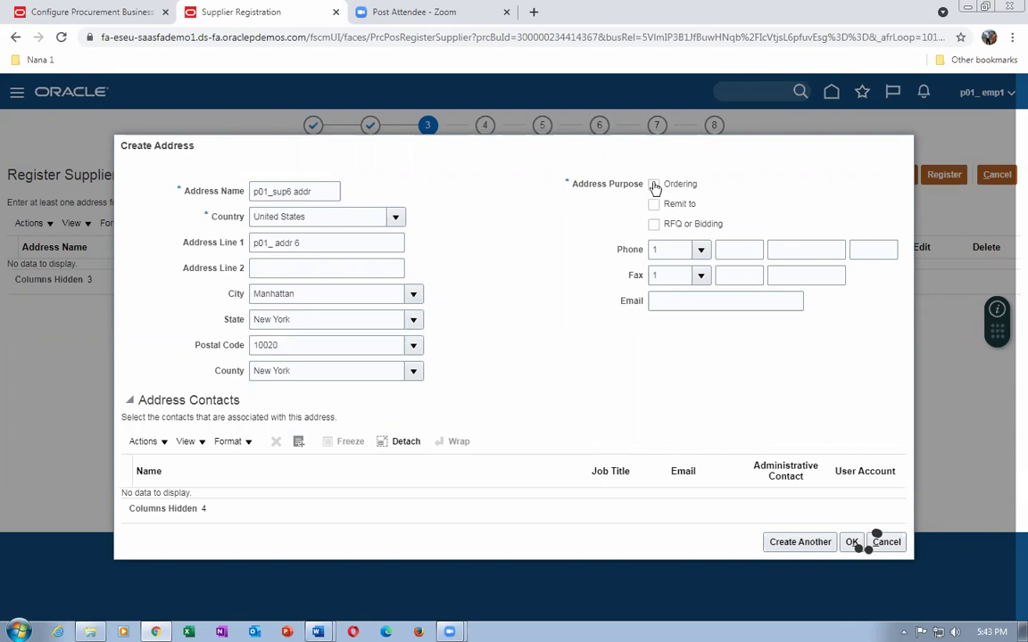
Mark the address Ordering and Remit to, link the registrant contact, save, and proceed.
{"action": "left_click", "coordinate": [653, 204]}
{"action": "left_click", "coordinate": [143, 442]}
{"action": "left_click", "coordinate": [170, 489]}
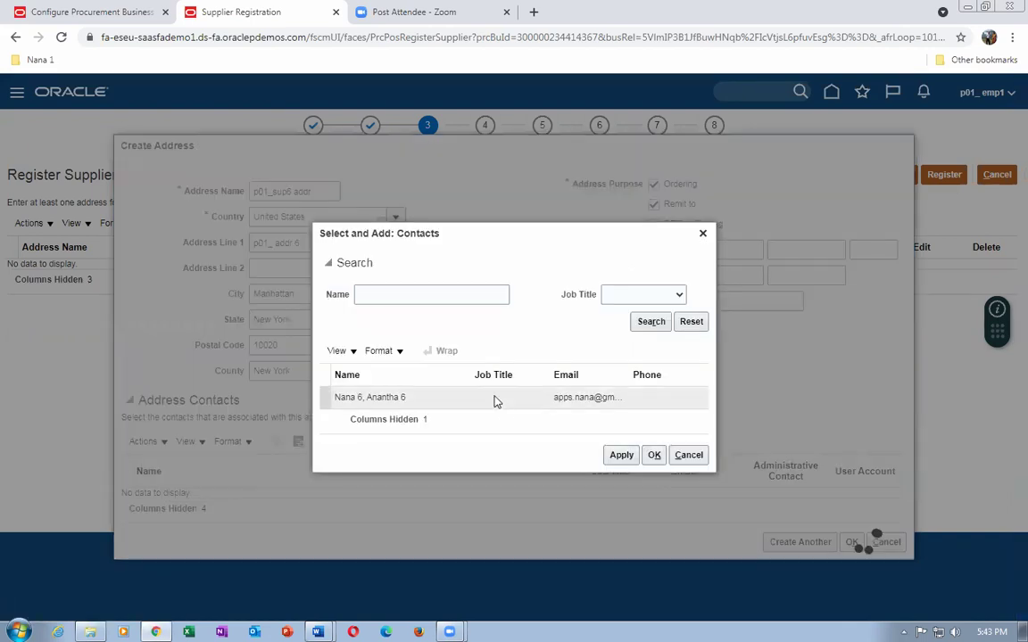
{"action": "left_click", "coordinate": [493, 399]}
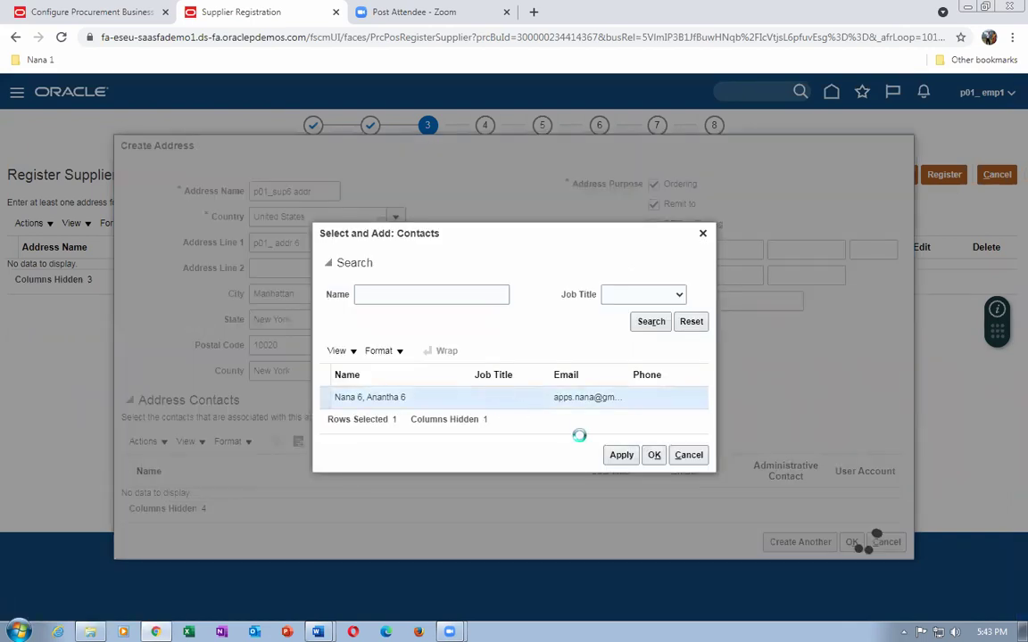
{"action": "left_click", "coordinate": [617, 456]}
{"action": "left_click", "coordinate": [656, 455]}
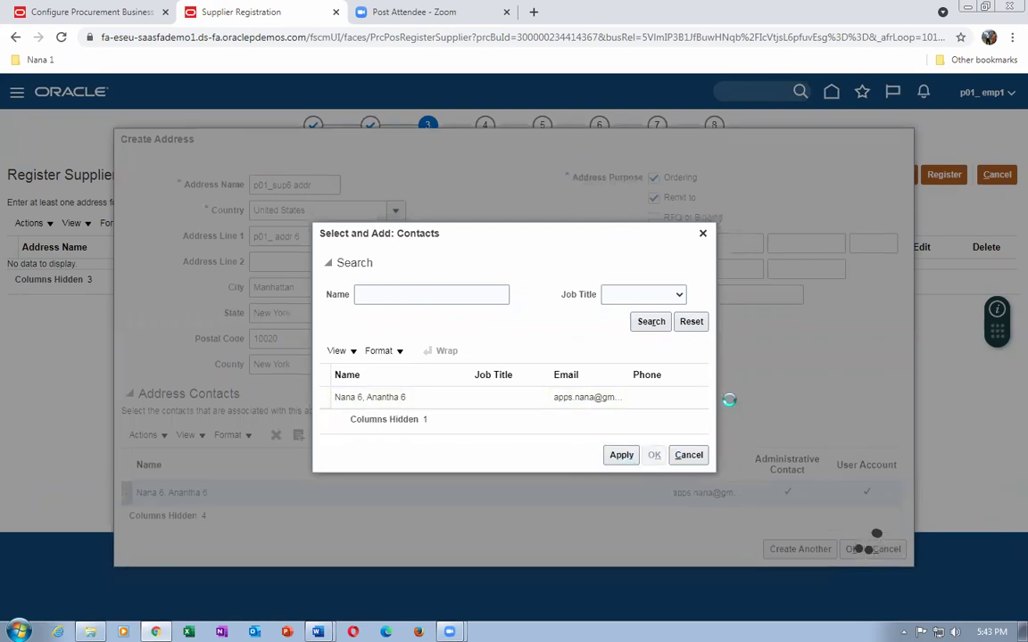
{"action": "left_click", "coordinate": [852, 549]}
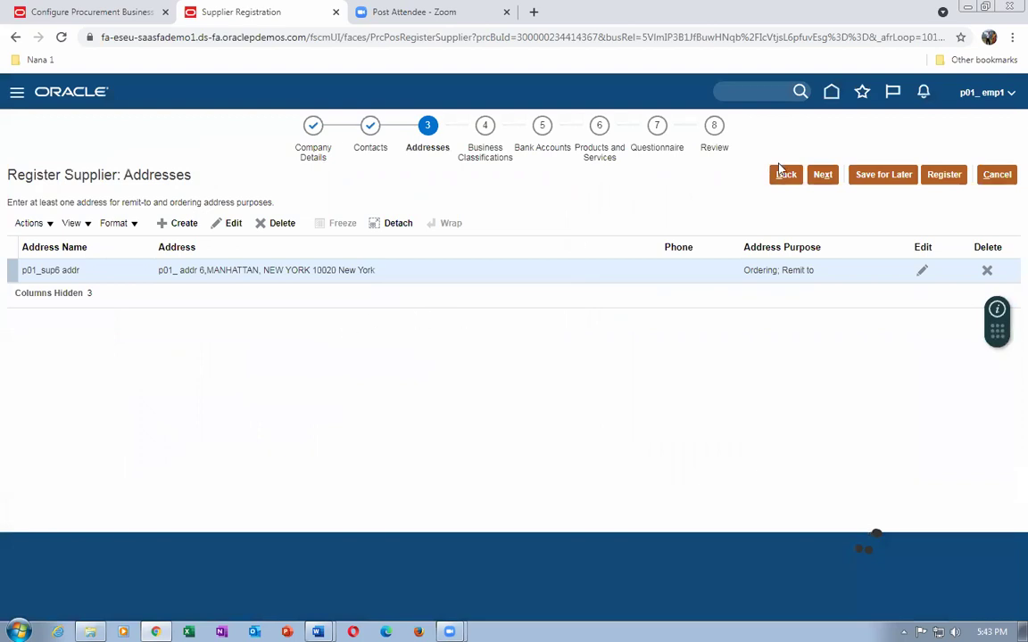
{"action": "left_click", "coordinate": [822, 175]}
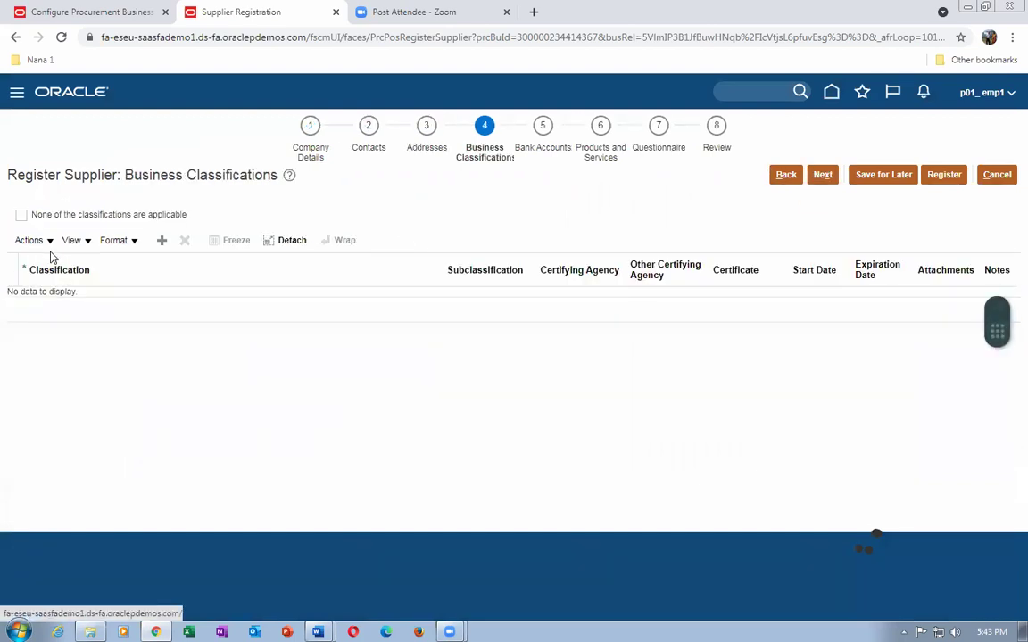
Add a classification row, changing it from General Liability Insurance to p01_laptop_business after checking Questionnaire.
{"action": "left_click", "coordinate": [30, 240]}
{"action": "left_click", "coordinate": [49, 261]}
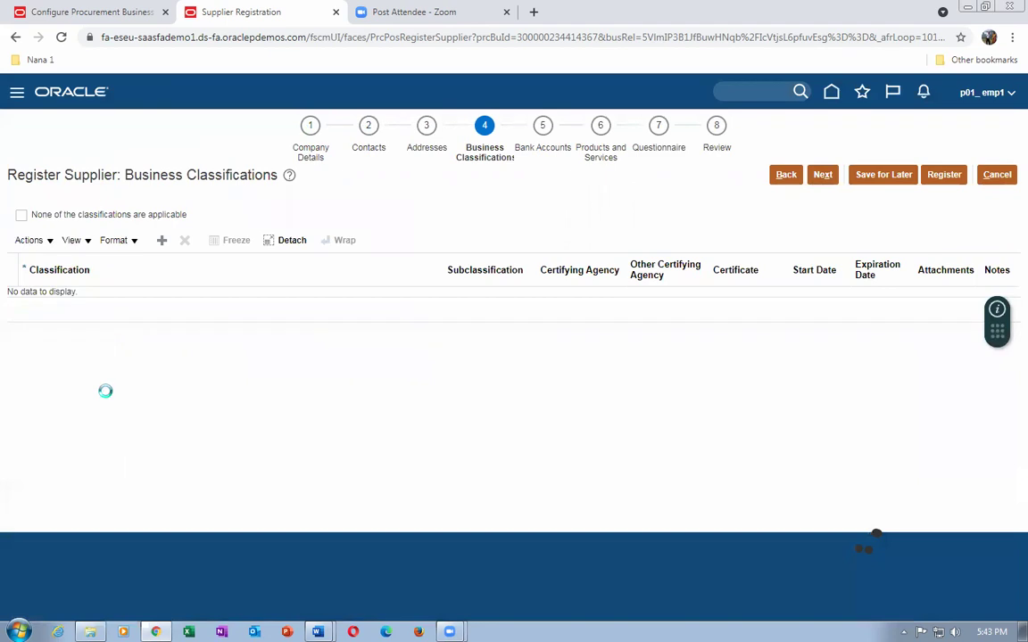
{"action": "left_click", "coordinate": [75, 304]}
{"action": "left_click", "coordinate": [73, 329]}
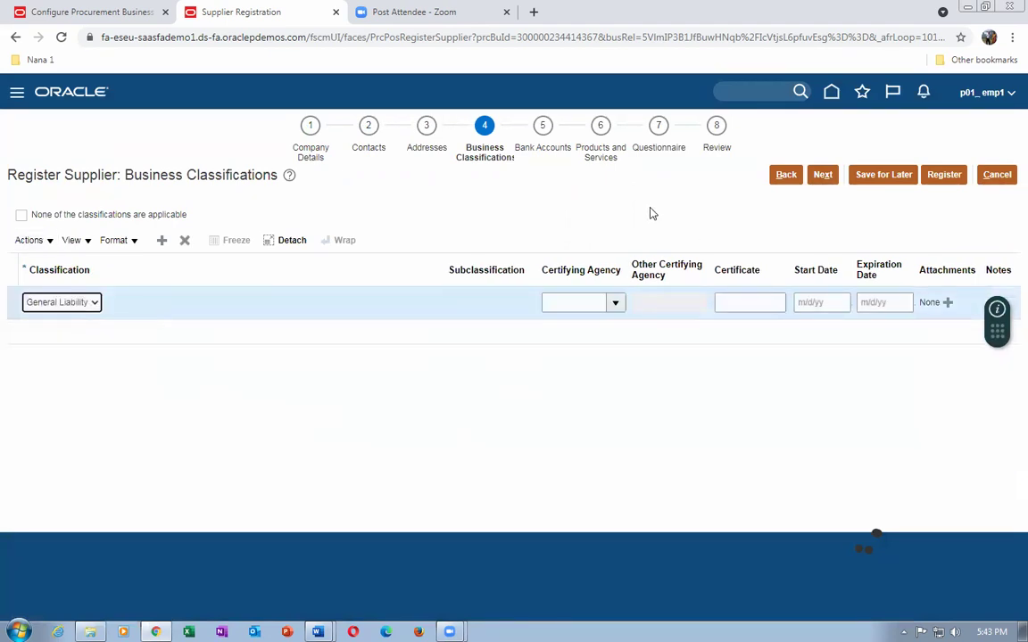
{"action": "left_click", "coordinate": [662, 153]}
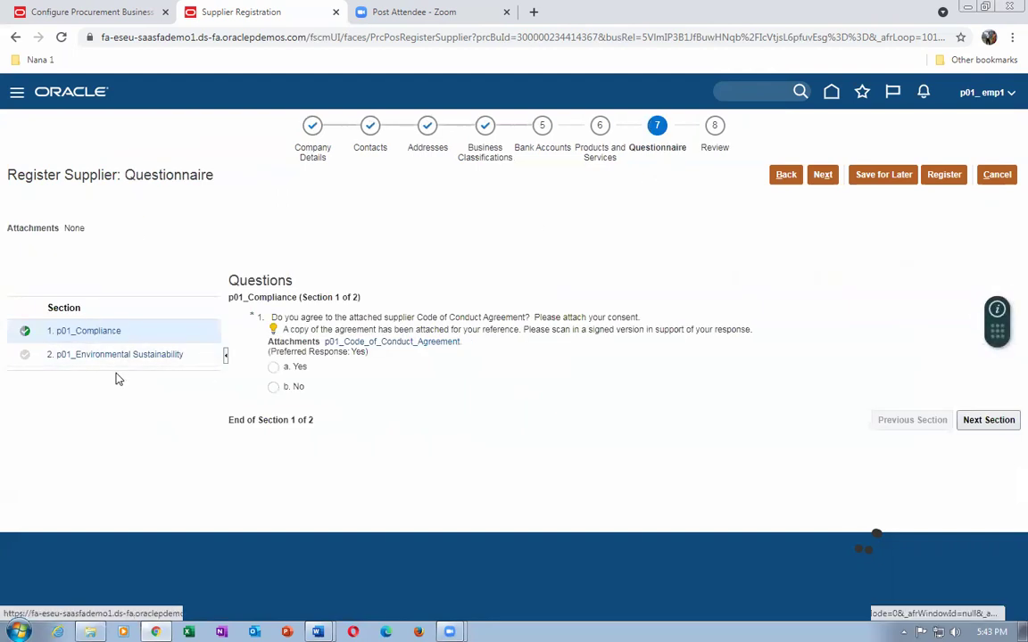
{"action": "left_click", "coordinate": [487, 162]}
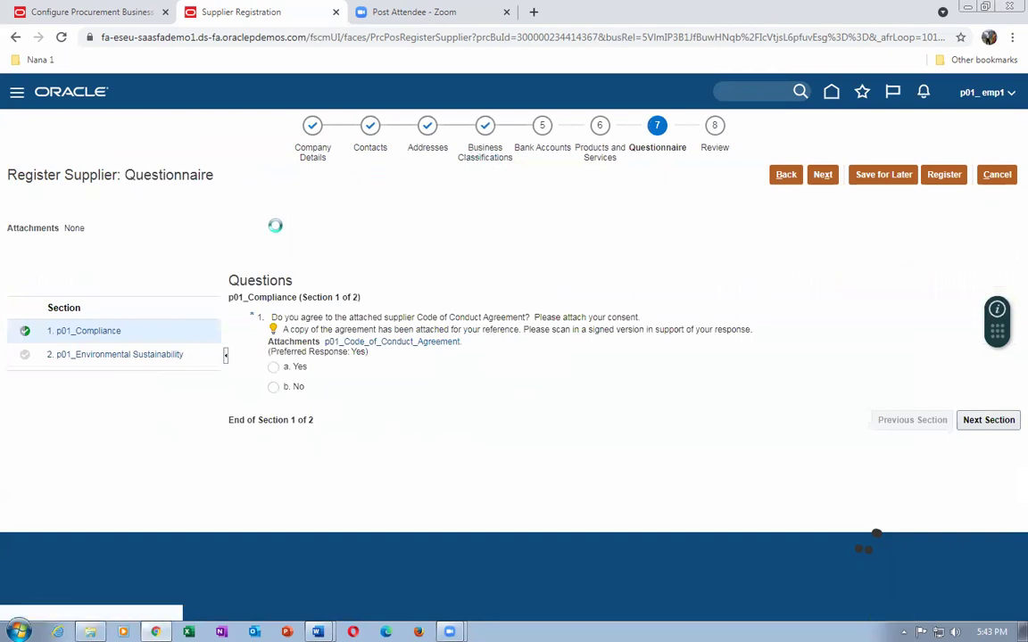
{"action": "left_click", "coordinate": [70, 303]}
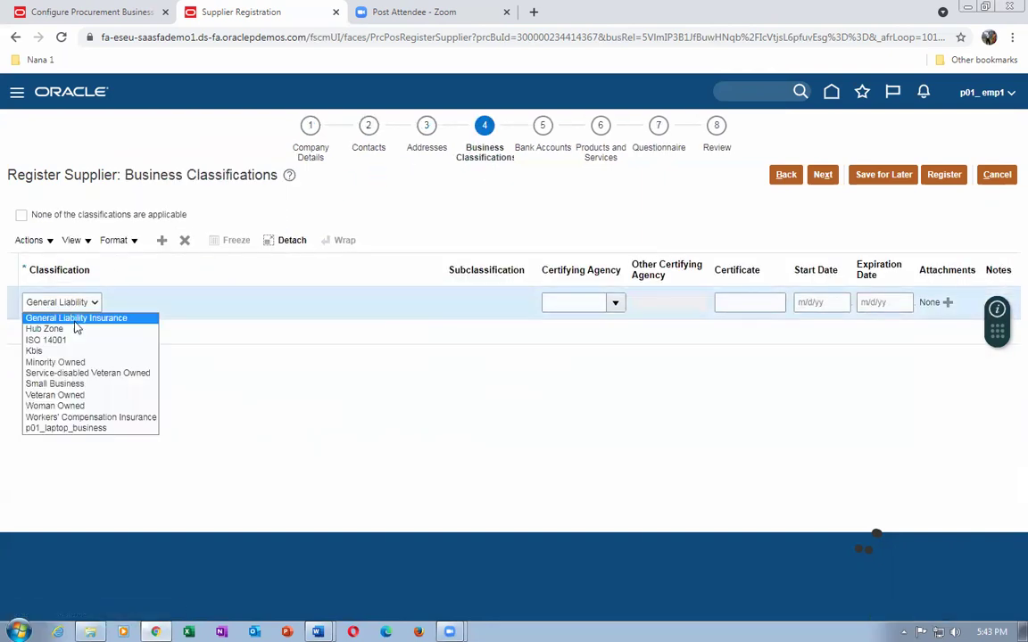
{"action": "left_click", "coordinate": [90, 429]}
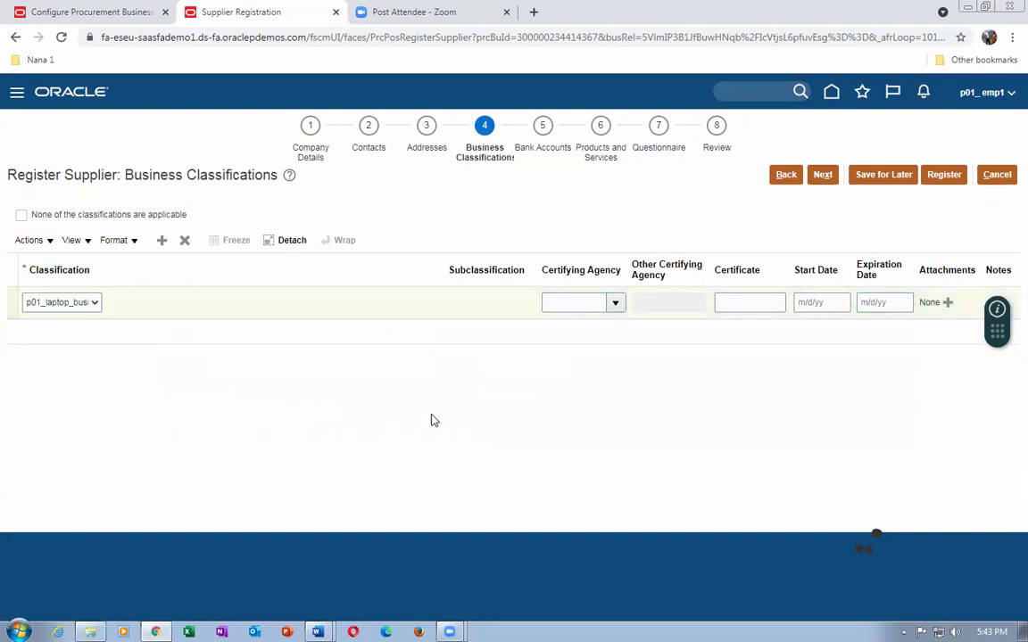
{"action": "left_click", "coordinate": [662, 154]}
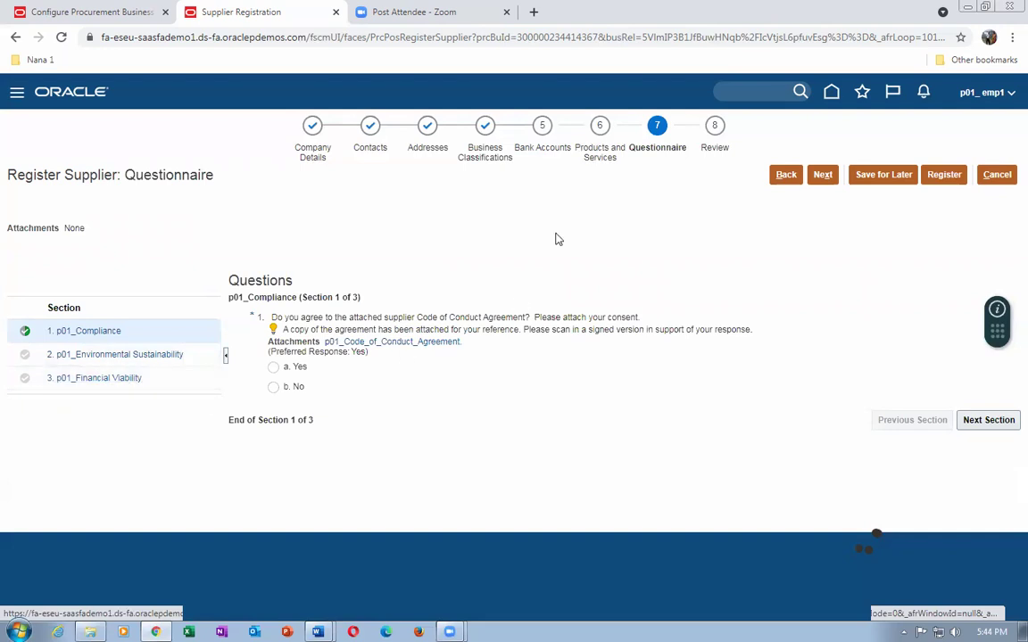
{"action": "left_click", "coordinate": [481, 157]}
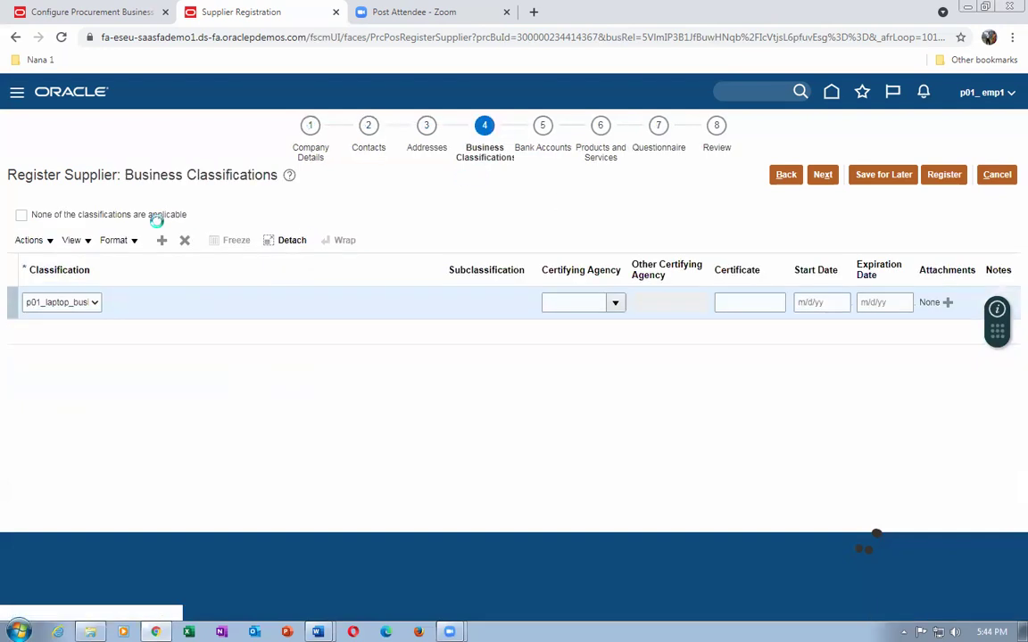
Set certifying agency Other (Nana Consultants), certificate 123321, dates 1/1/21 to 12/31/23, then add an attachment.
{"action": "left_click", "coordinate": [614, 303]}
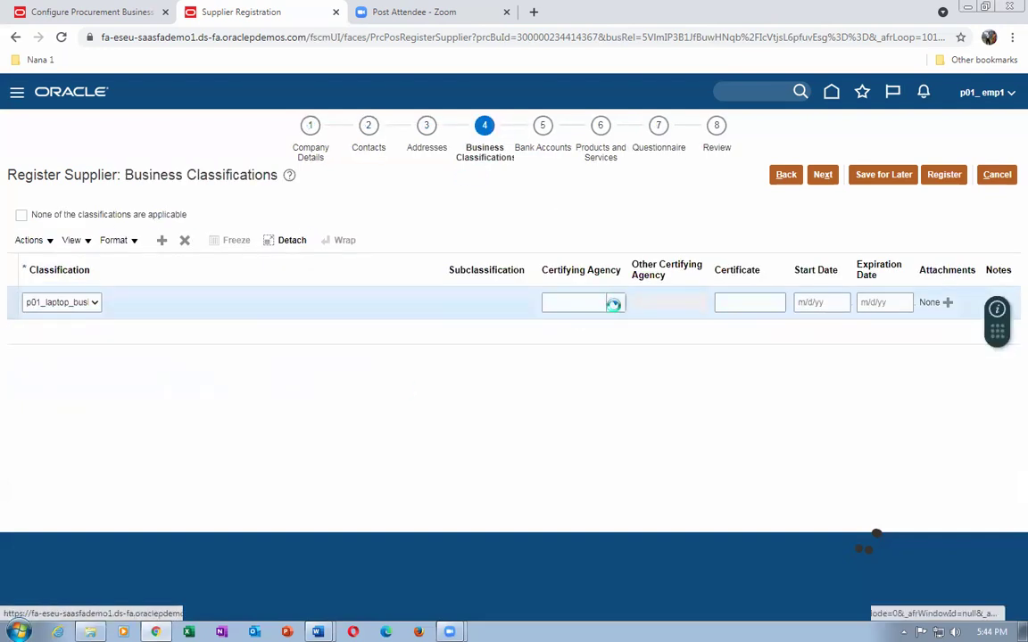
{"action": "left_click", "coordinate": [586, 352]}
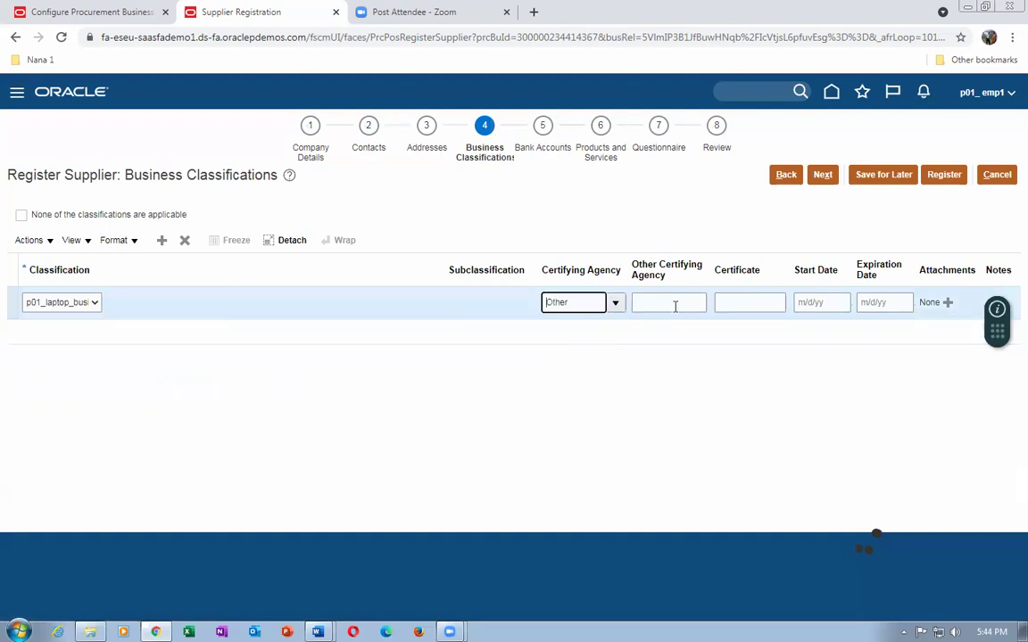
{"action": "left_click", "coordinate": [683, 305]}
{"action": "type", "text": "Nana"}
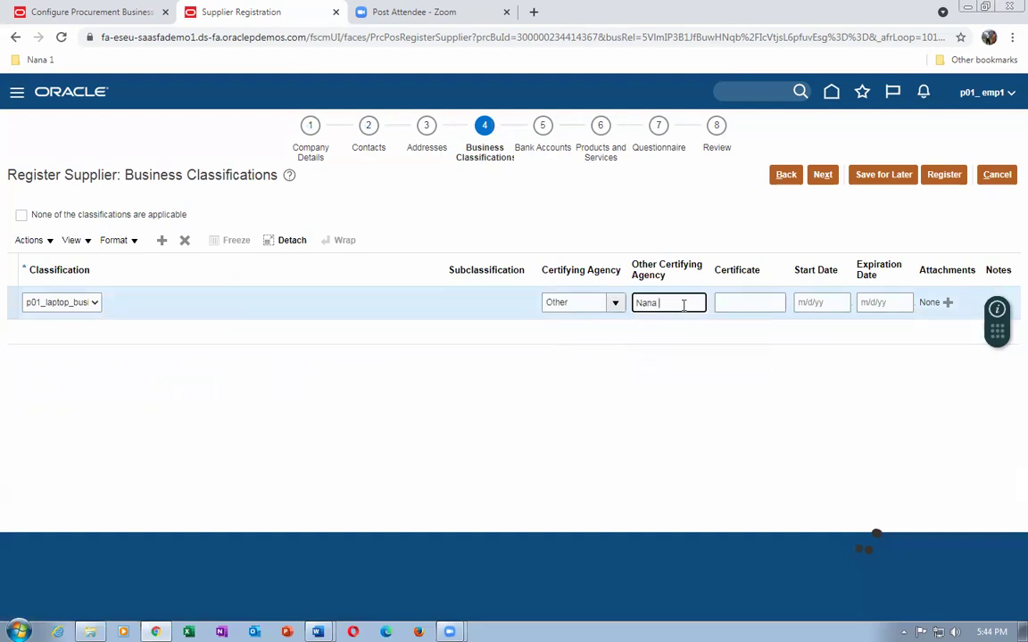
{"action": "type", "text": " Consultants"}
{"action": "key", "text": "Tab"}
{"action": "type", "text": "123321"}
{"action": "key", "text": "Tab"}
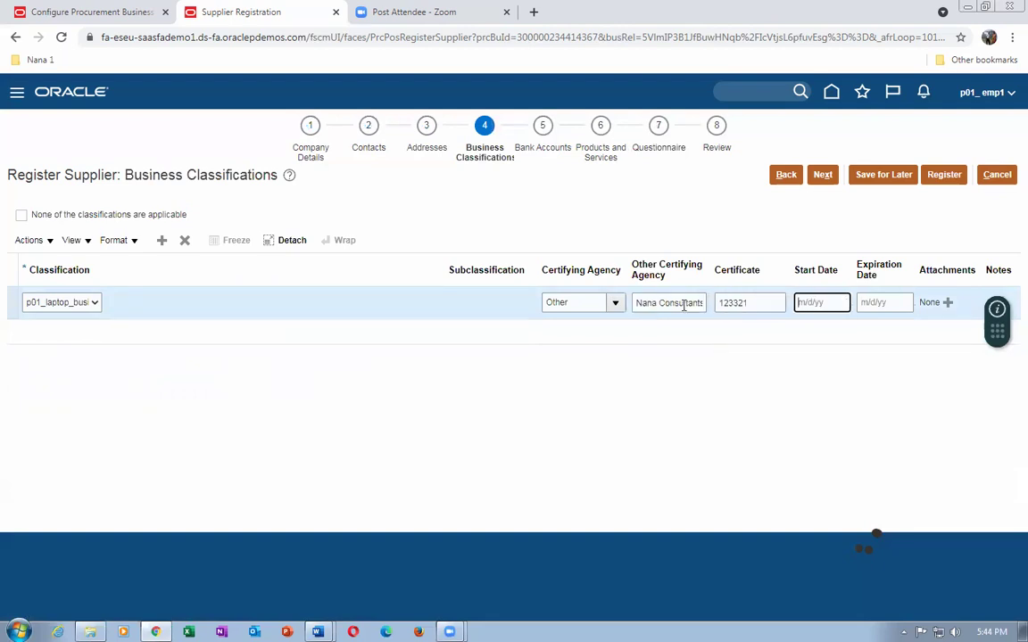
{"action": "type", "text": "1/1/21"}
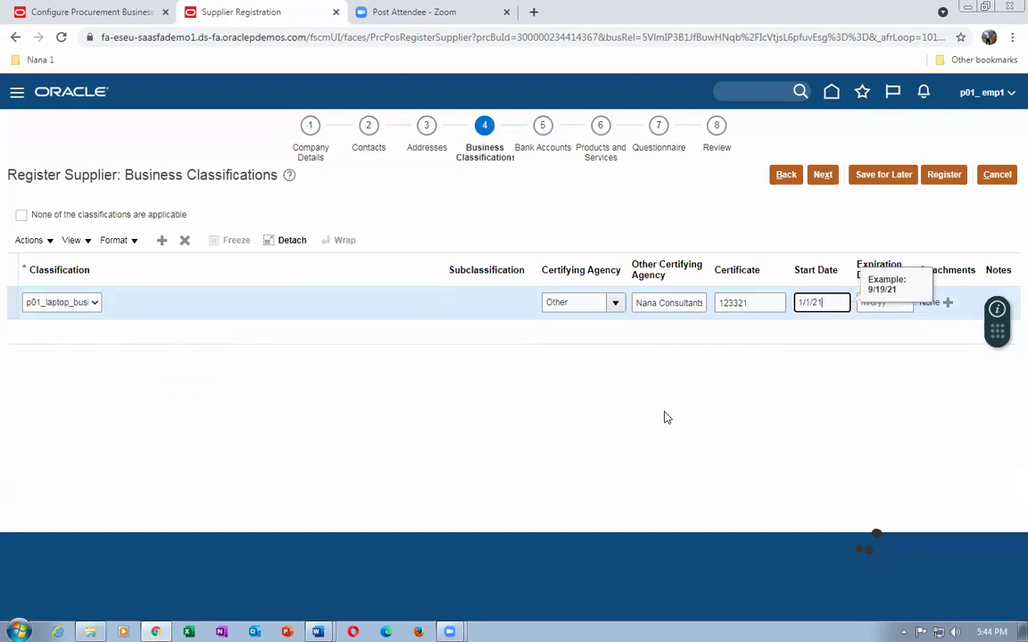
{"action": "left_click", "coordinate": [890, 303]}
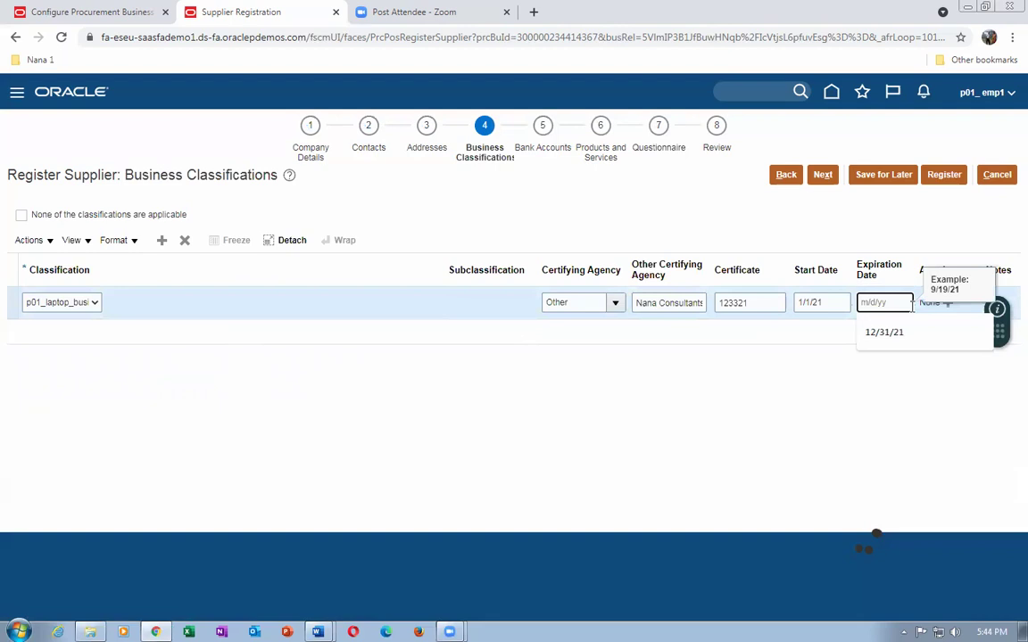
{"action": "type", "text": "12/31/23"}
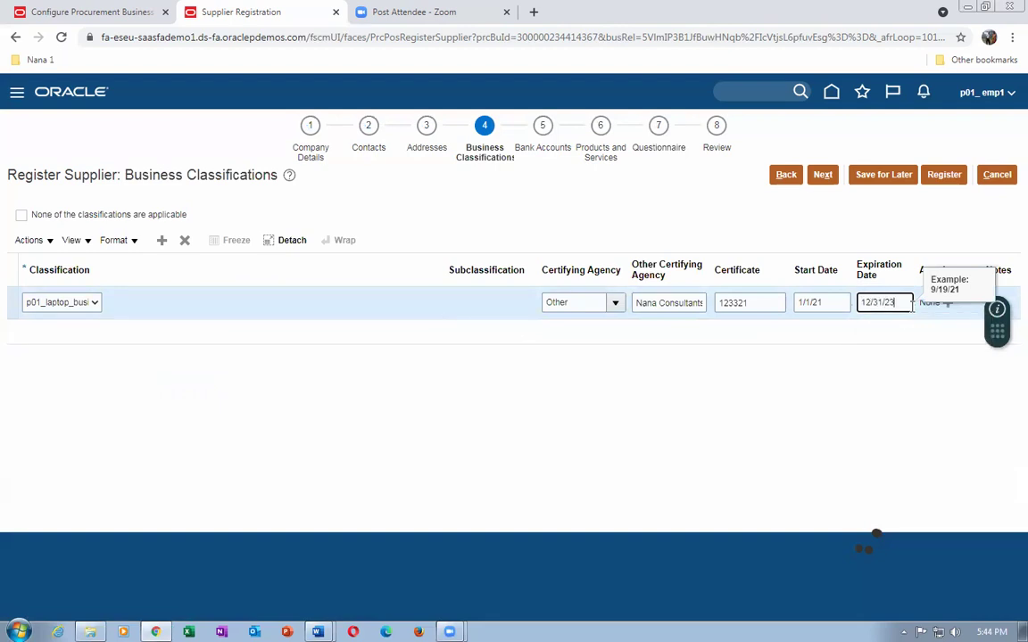
{"action": "left_click", "coordinate": [928, 361]}
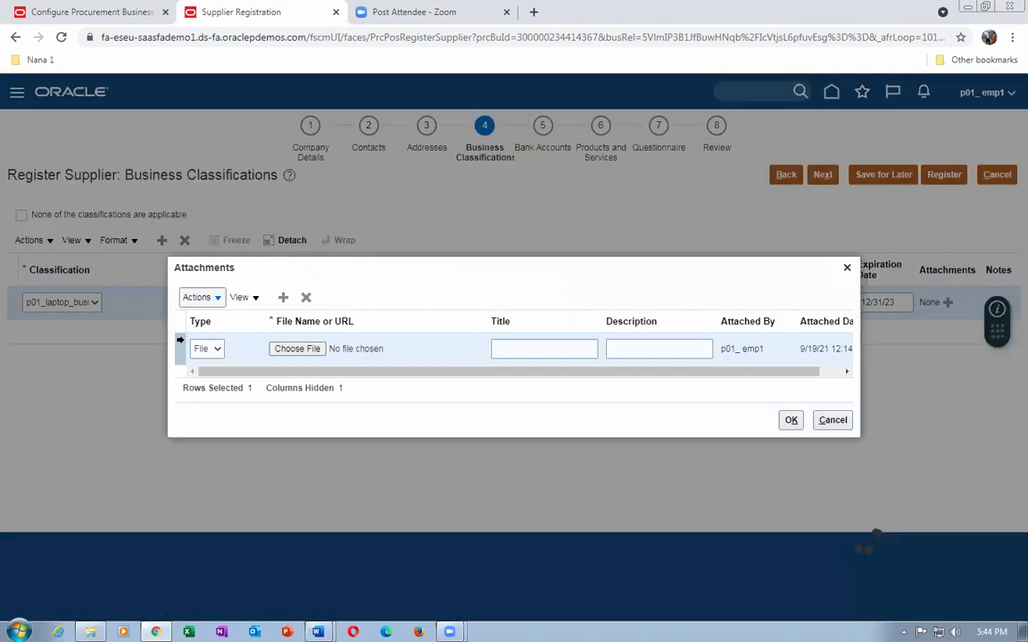
Upload CPA Attachment.docx from folder 22 to the p01_laptop_business classification.
{"action": "left_click", "coordinate": [281, 349]}
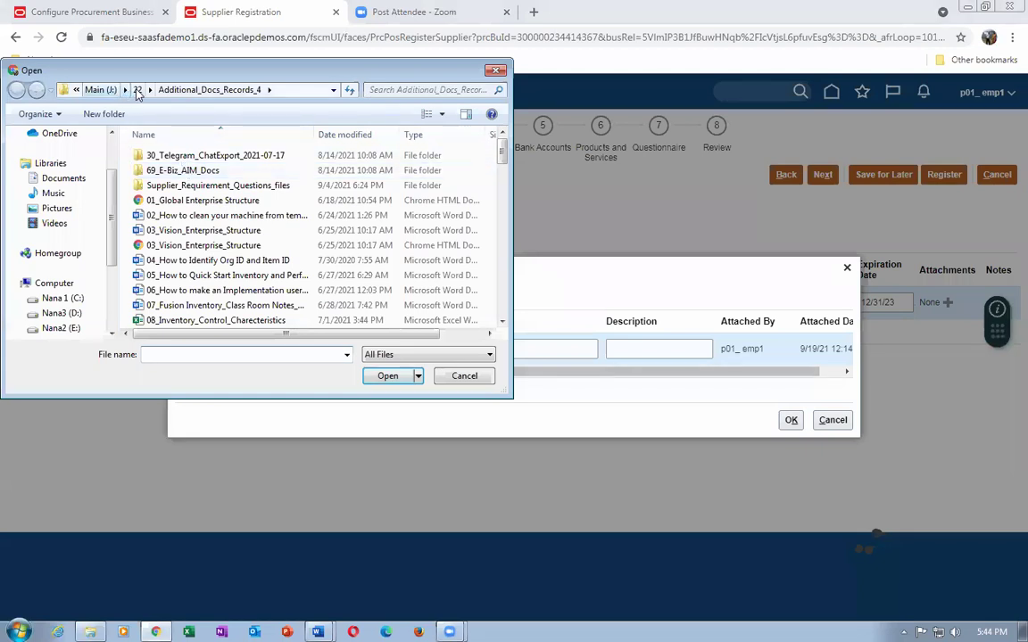
{"action": "left_click", "coordinate": [137, 90]}
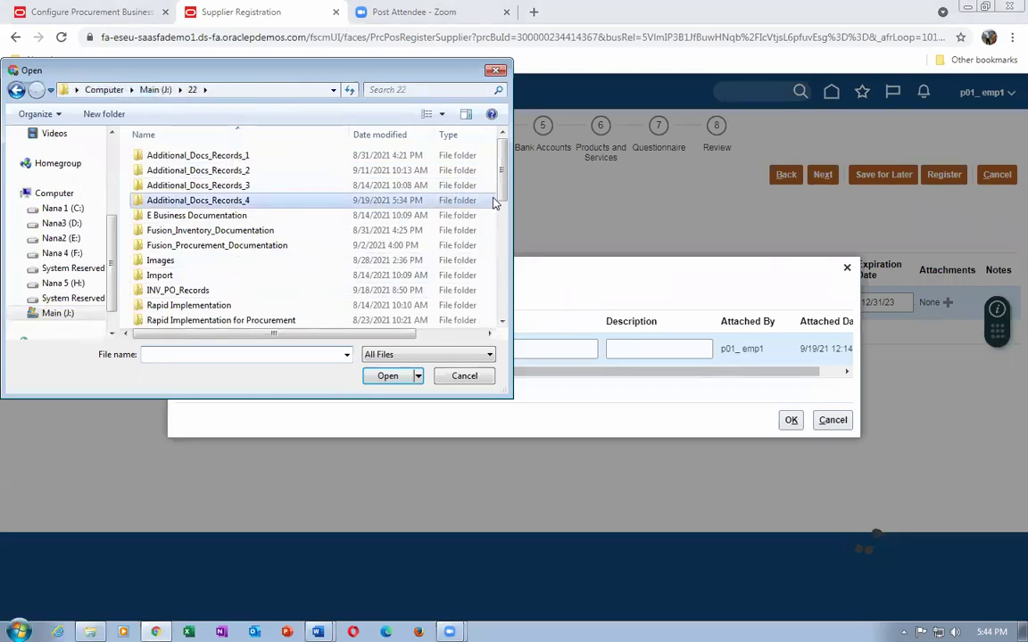
{"action": "scroll", "coordinate": [505, 214], "scroll_direction": "down", "scroll_amount": 1}
{"action": "scroll", "coordinate": [506, 216], "scroll_direction": "down", "scroll_amount": 2}
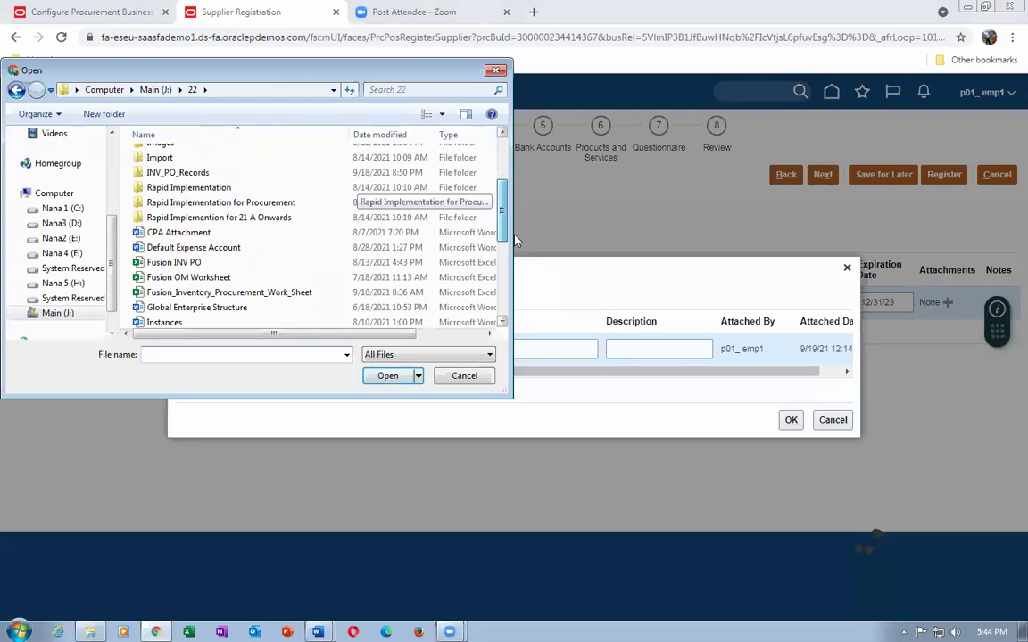
{"action": "scroll", "coordinate": [517, 241], "scroll_direction": "down", "scroll_amount": 1}
{"action": "scroll", "coordinate": [507, 261], "scroll_direction": "down", "scroll_amount": 1}
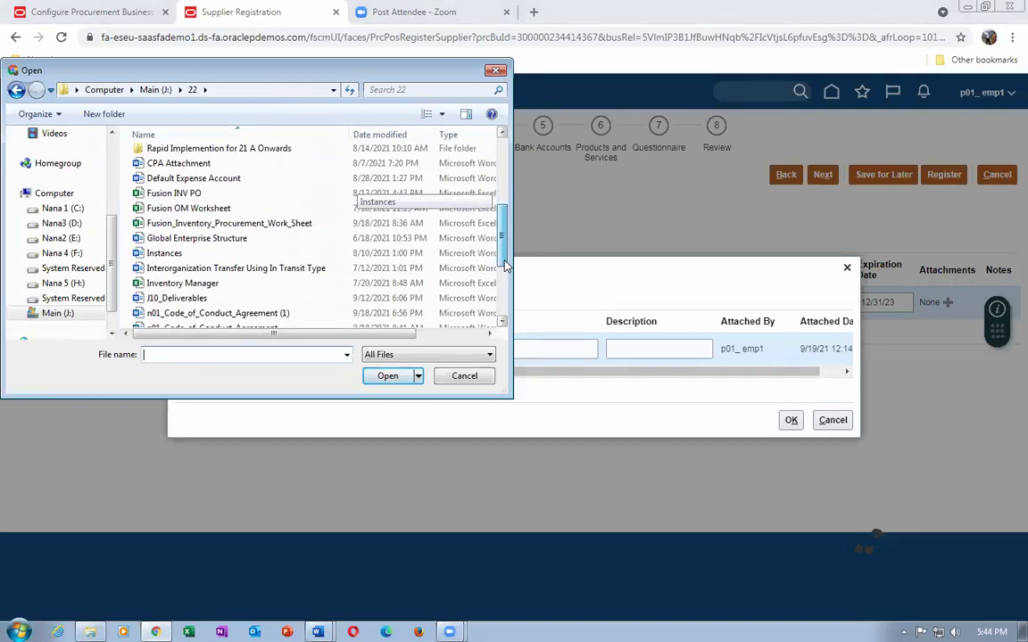
{"action": "mouse_move", "coordinate": [505, 265]}
{"action": "left_mouse_down"}
{"action": "mouse_move", "coordinate": [502, 312]}
{"action": "mouse_move", "coordinate": [497, 256]}
{"action": "left_mouse_up"}
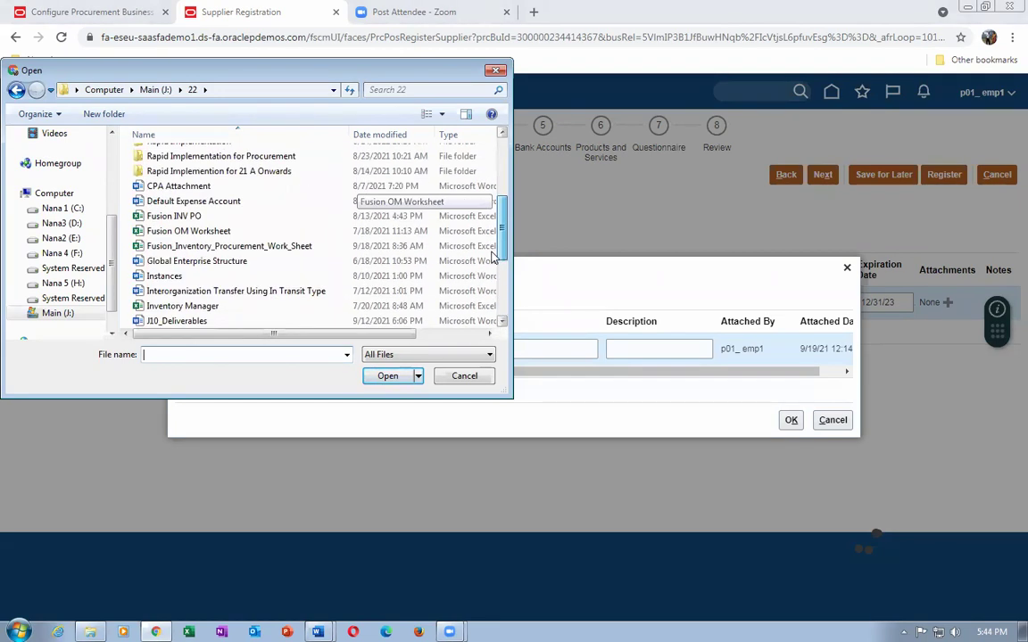
{"action": "left_click", "coordinate": [182, 187]}
{"action": "left_click", "coordinate": [386, 378]}
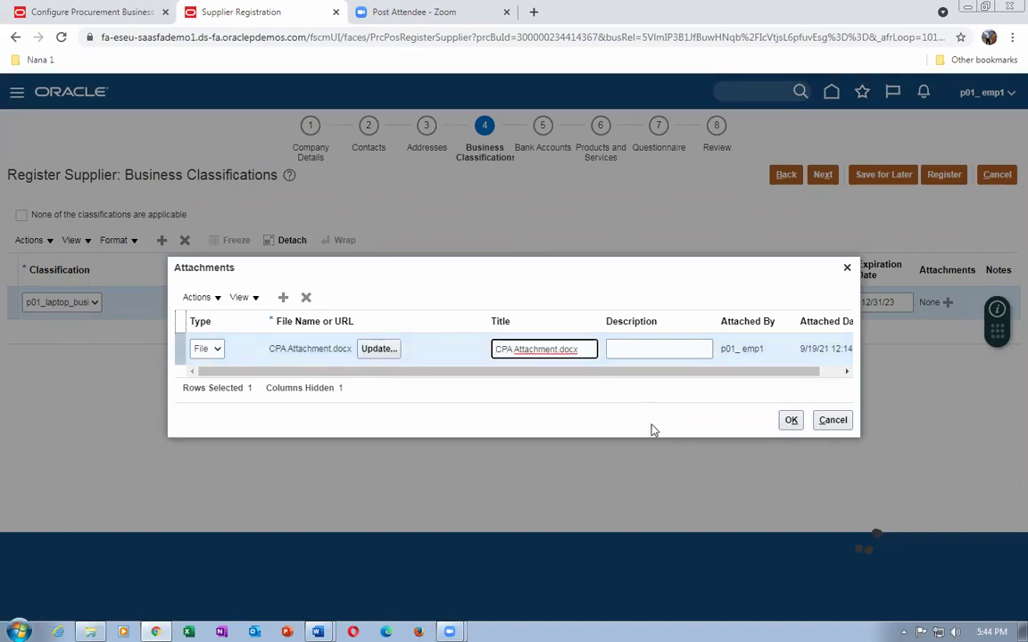
{"action": "left_click", "coordinate": [791, 421]}
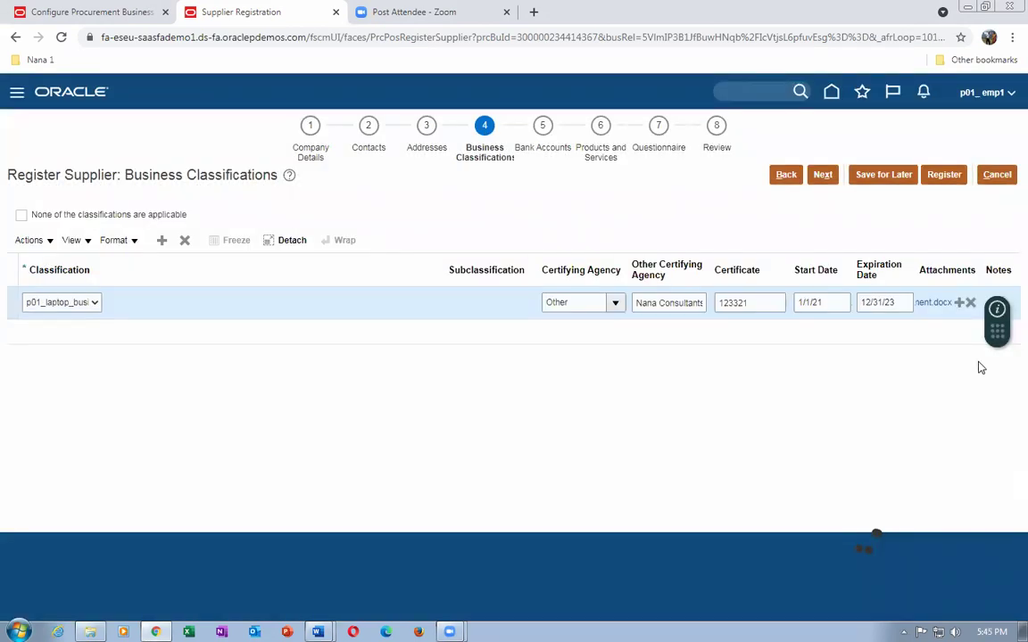
{"action": "left_click_drag", "start_coordinate": [998, 330], "coordinate": [505, 300]}
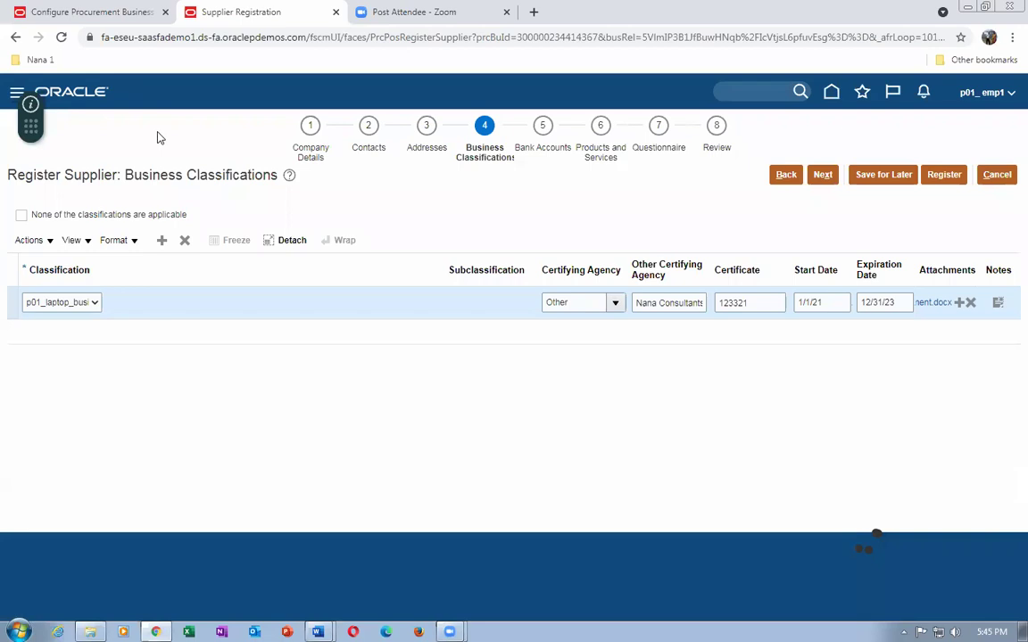
Save a 'certification notes' note on the p01_laptop_business classification.
{"action": "left_click", "coordinate": [997, 305]}
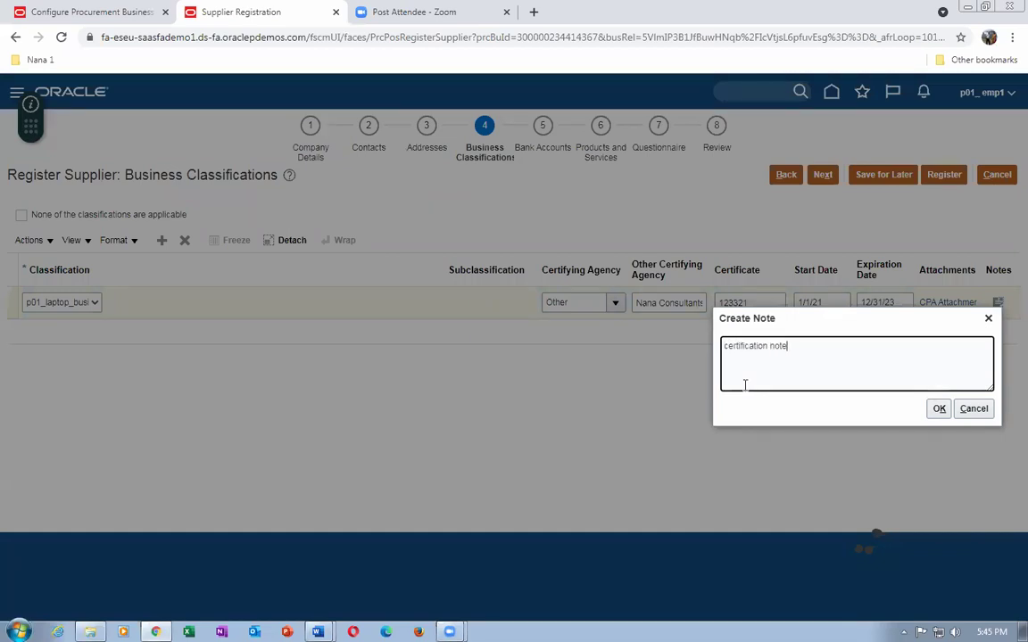
{"action": "left_click", "coordinate": [938, 409]}
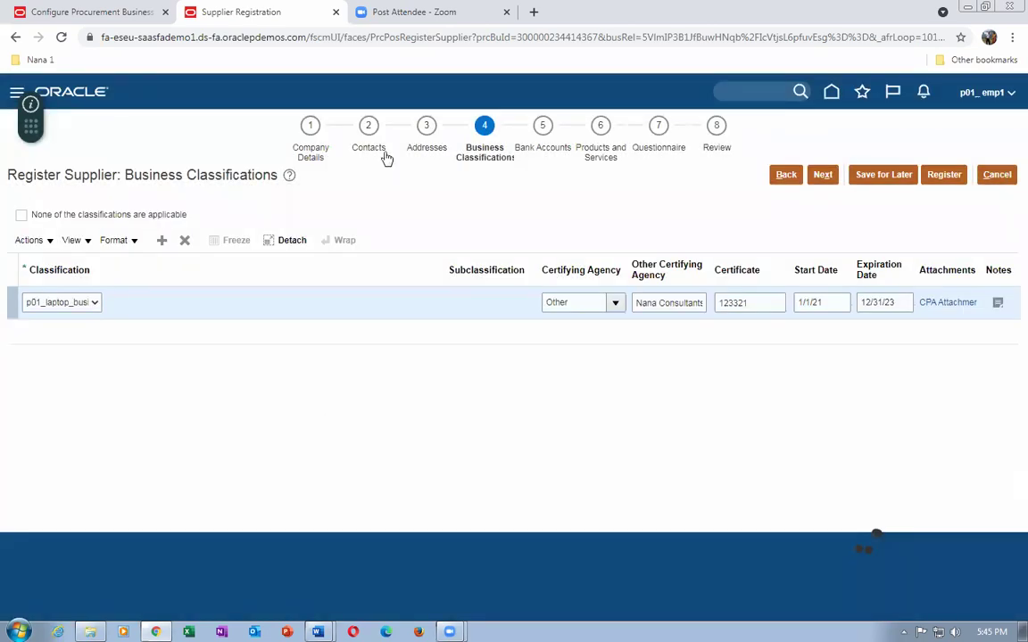
On the Bank Accounts step, start a new bank account with country United States.
{"action": "left_click", "coordinate": [539, 154]}
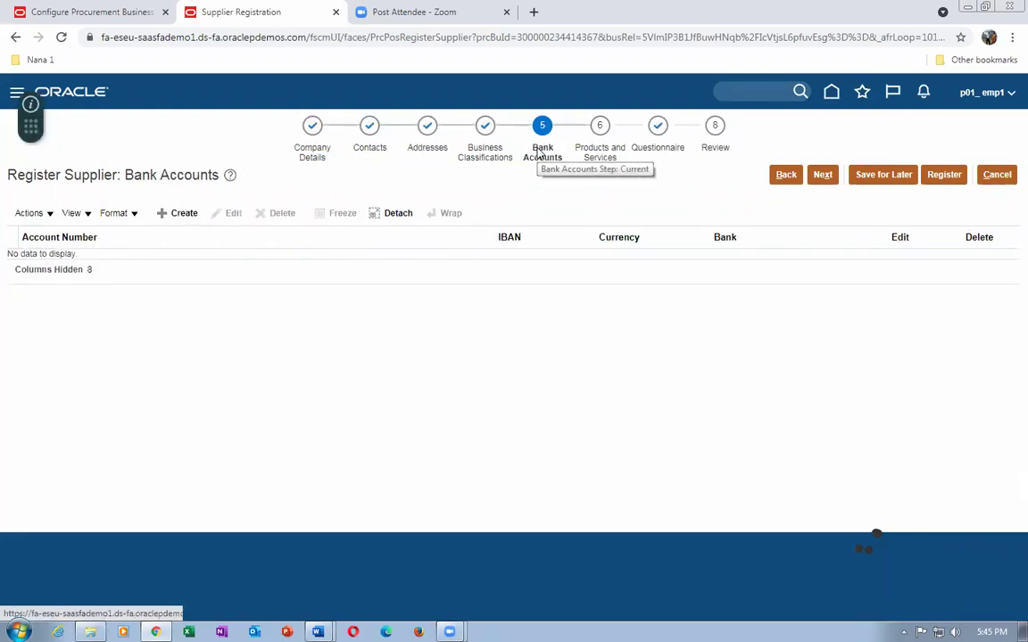
{"action": "left_click", "coordinate": [182, 215]}
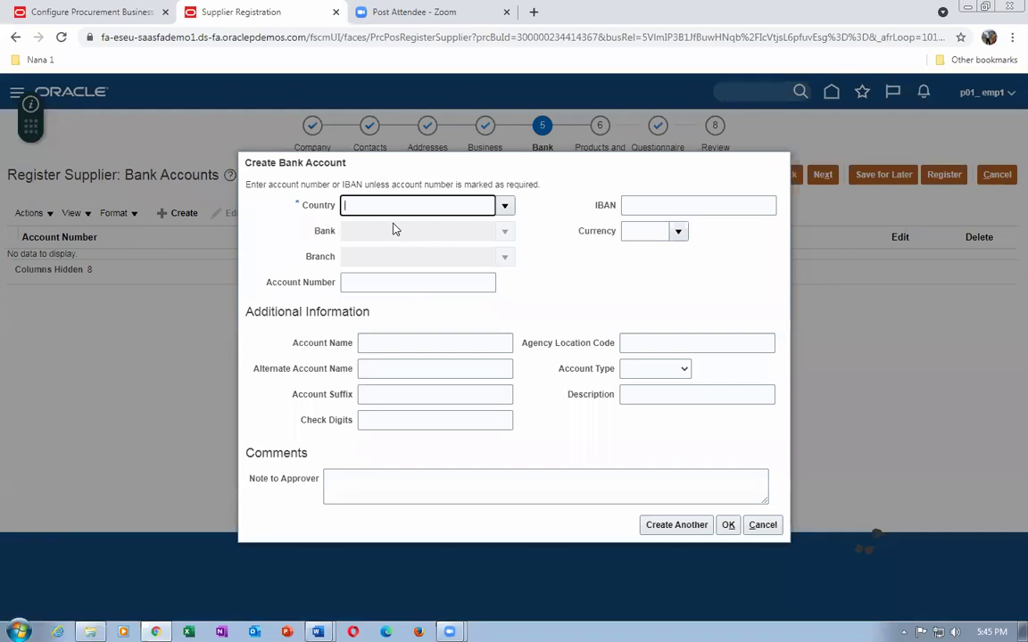
{"action": "type", "text": "united sta"}
{"action": "key", "text": "Tab"}
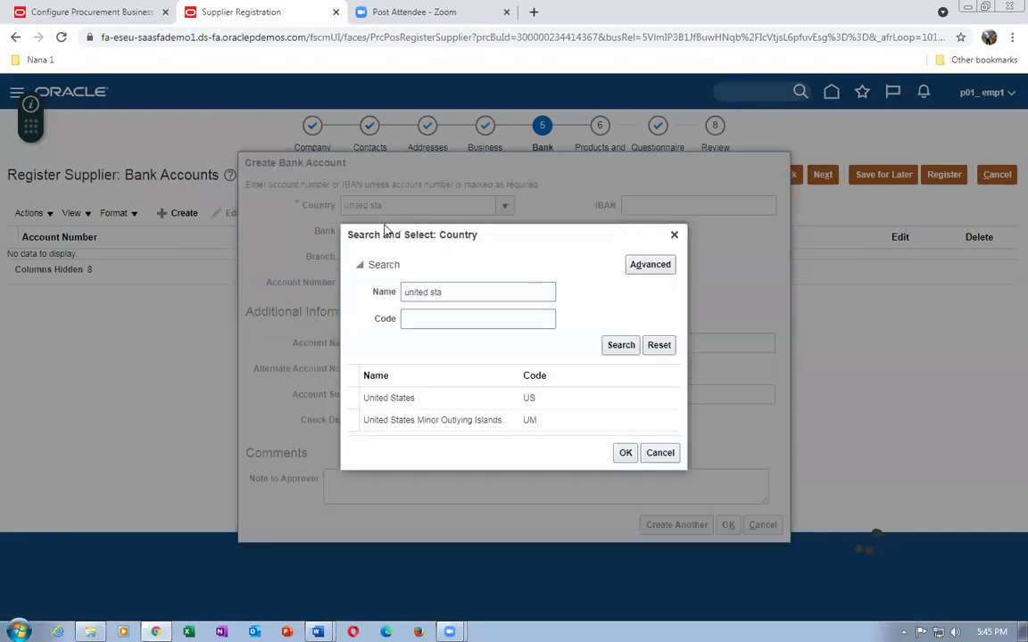
{"action": "left_click", "coordinate": [381, 397]}
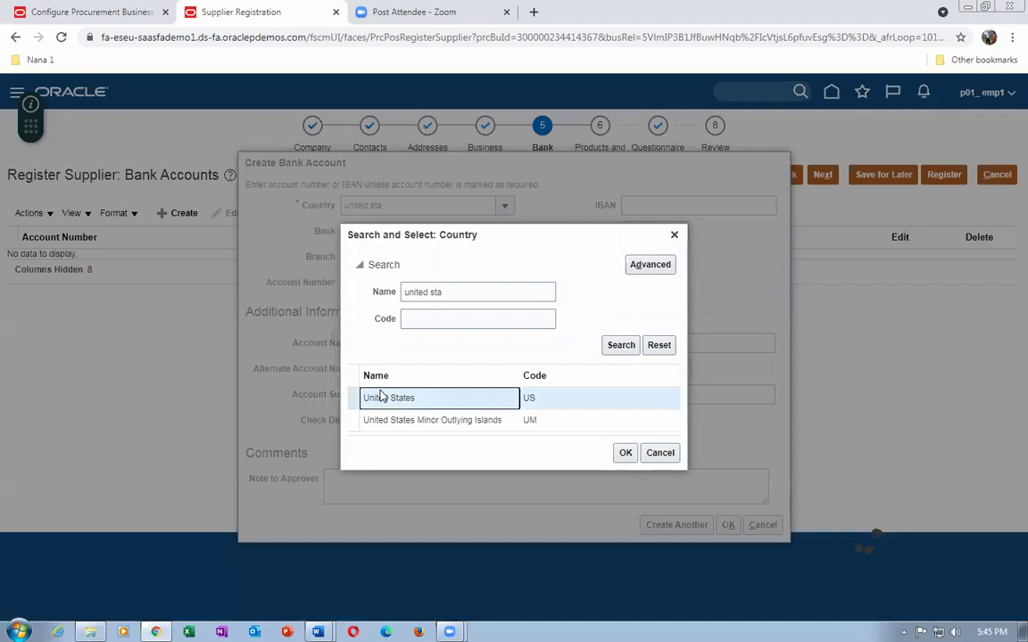
{"action": "left_click", "coordinate": [624, 453]}
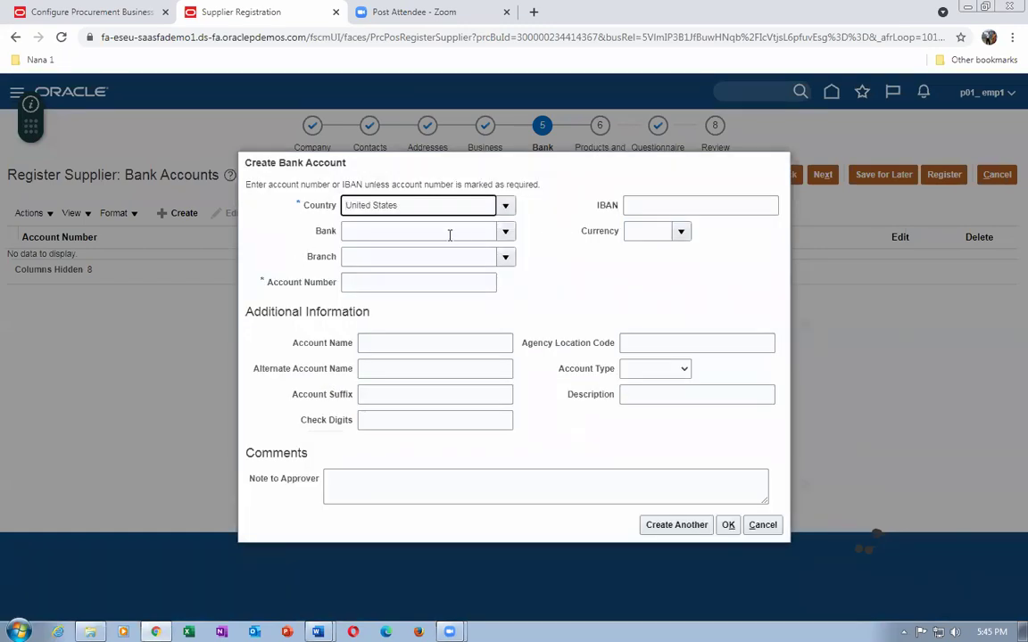
Choose Bank of America with its New York branch, then enter the account number and account name.
{"action": "left_click", "coordinate": [448, 232]}
{"action": "type", "text": "b"}
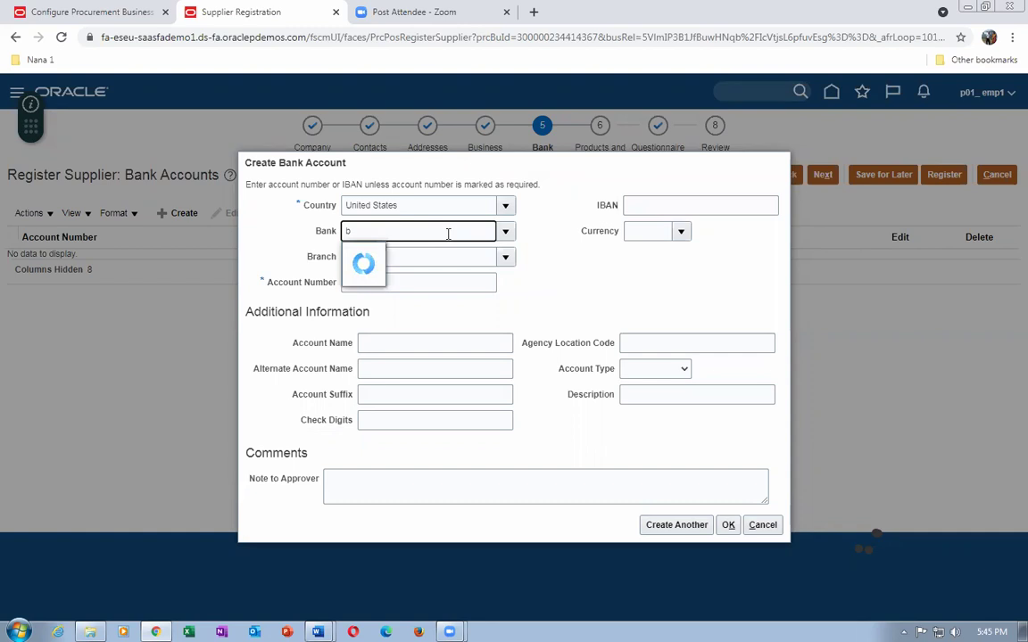
{"action": "type", "text": "ank"}
{"action": "key", "text": "Tab"}
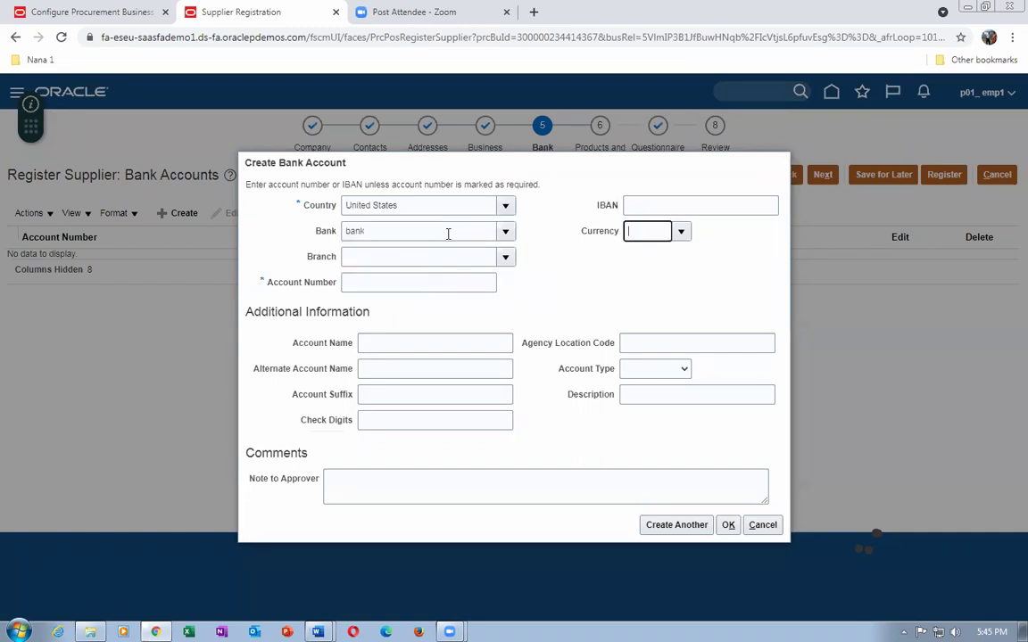
{"action": "left_click", "coordinate": [419, 256]}
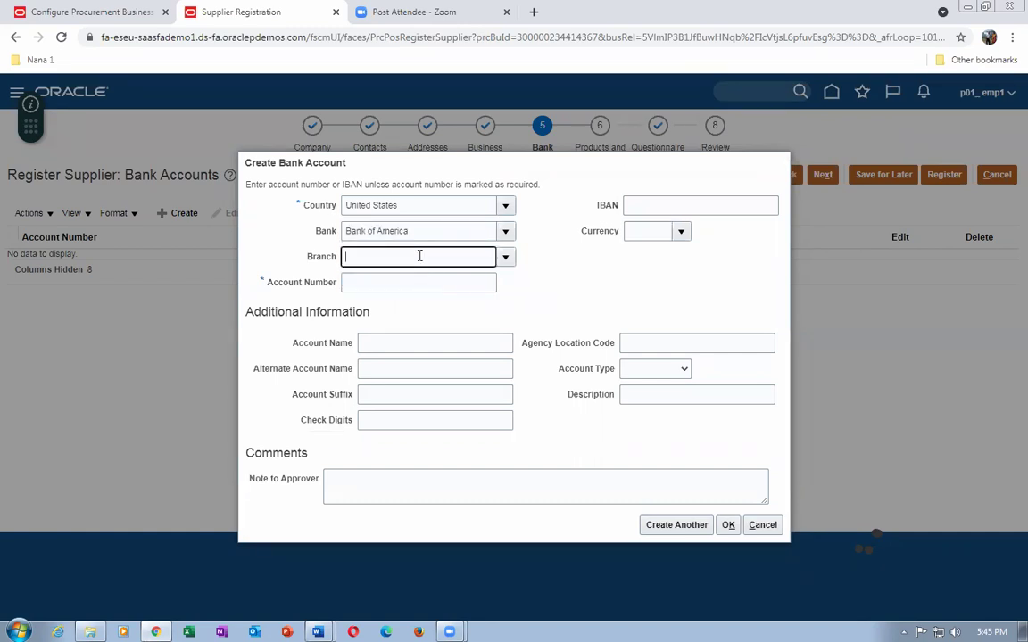
{"action": "key", "text": "Tab"}
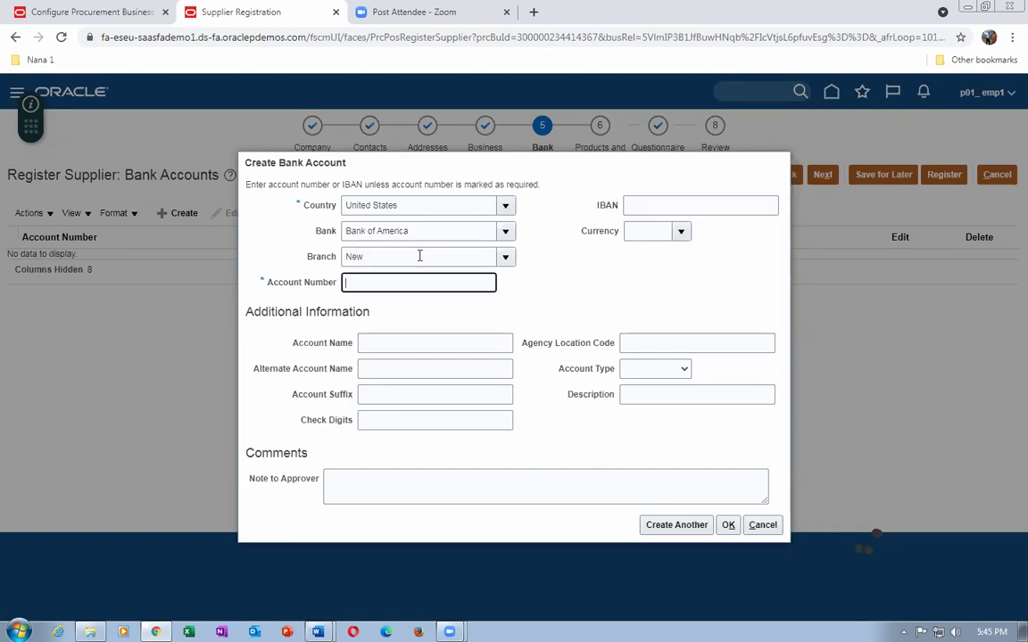
{"action": "left_click", "coordinate": [405, 343]}
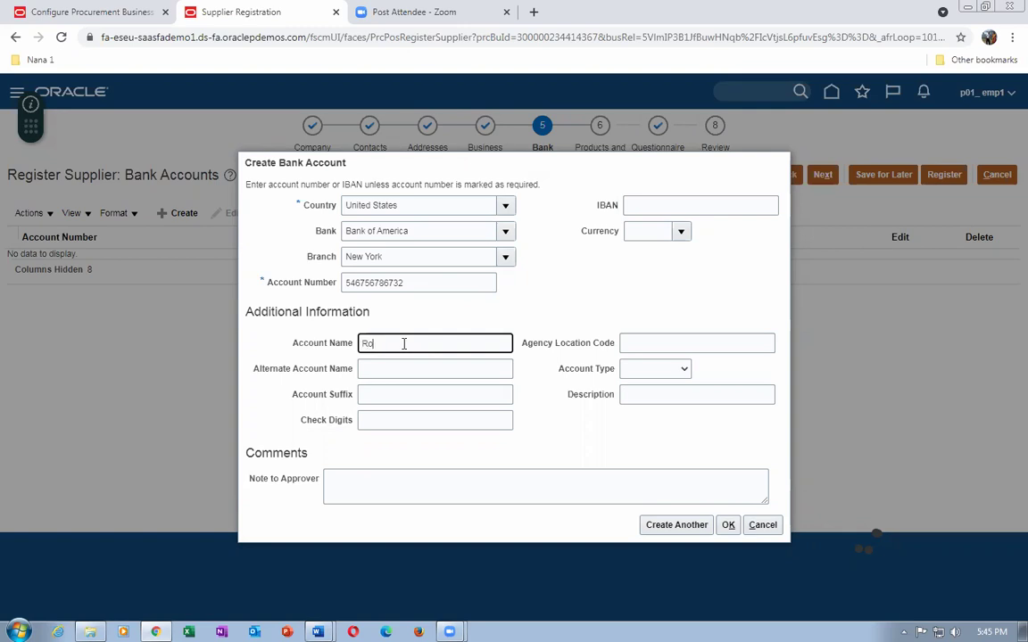
{"action": "type", "text": "Rohit comput"}
{"action": "key", "text": "BackSpace"}
{"action": "type", "text": "ers"}
Set the account currency to USD, add a note for the approver, and save the account.
{"action": "left_click", "coordinate": [681, 231]}
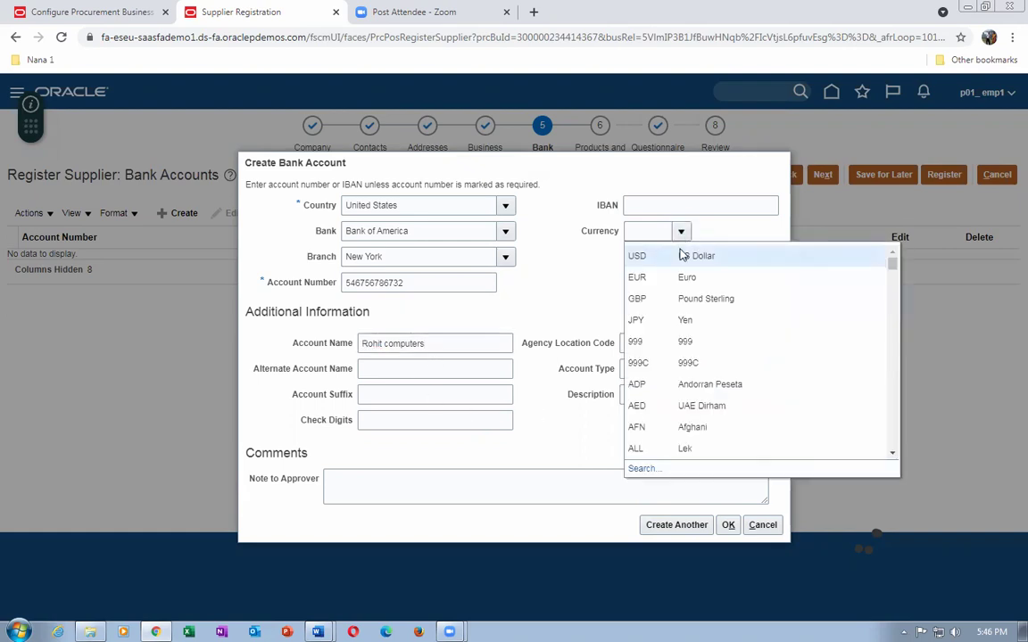
{"action": "left_click", "coordinate": [681, 256]}
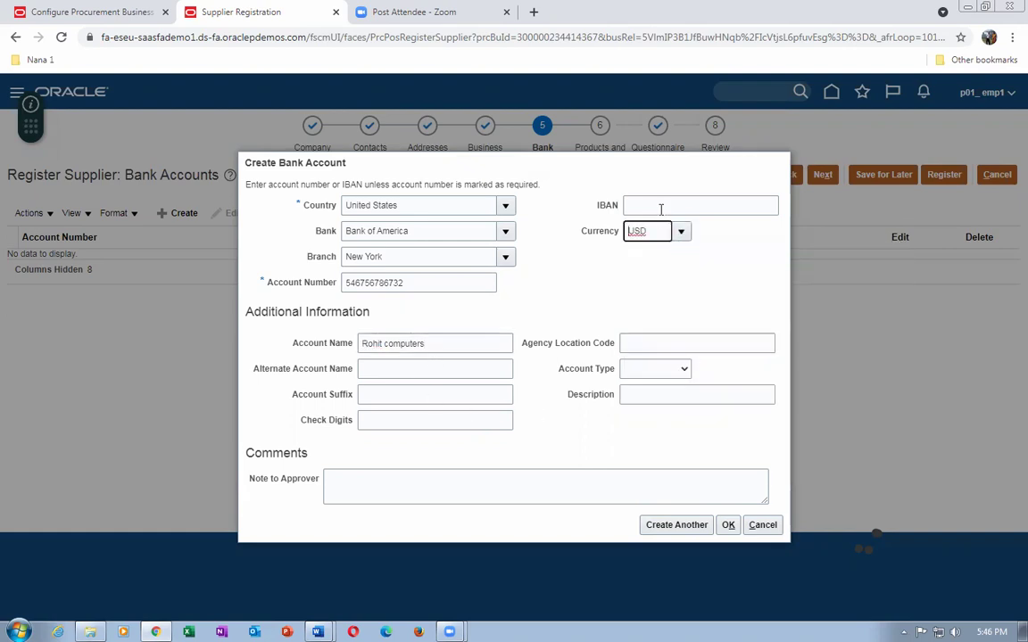
{"action": "left_click", "coordinate": [386, 488]}
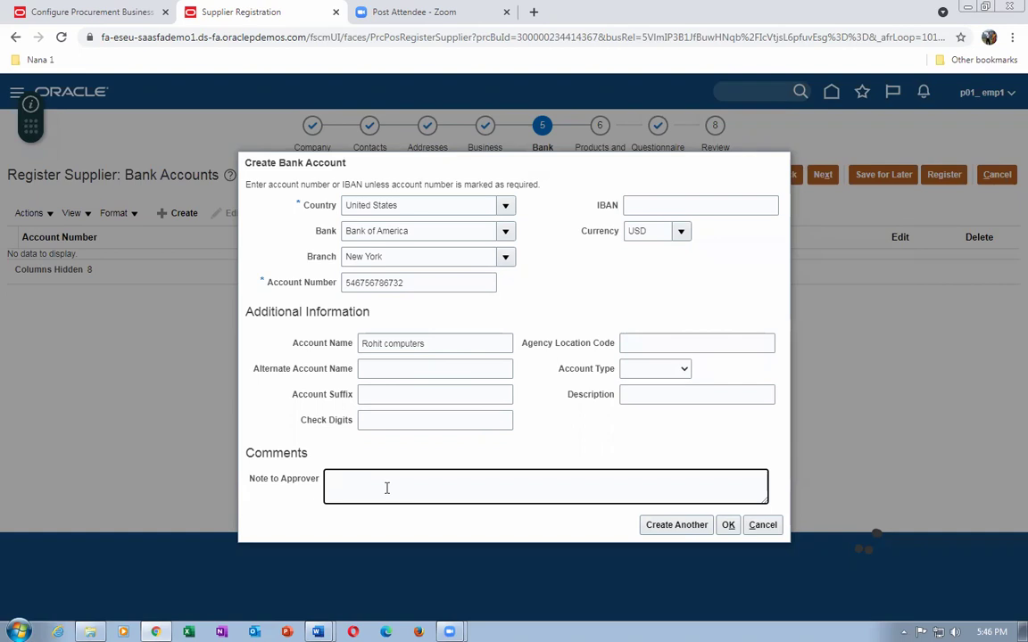
{"action": "type", "text": "This is my bank"}
{"action": "left_click", "coordinate": [732, 525]}
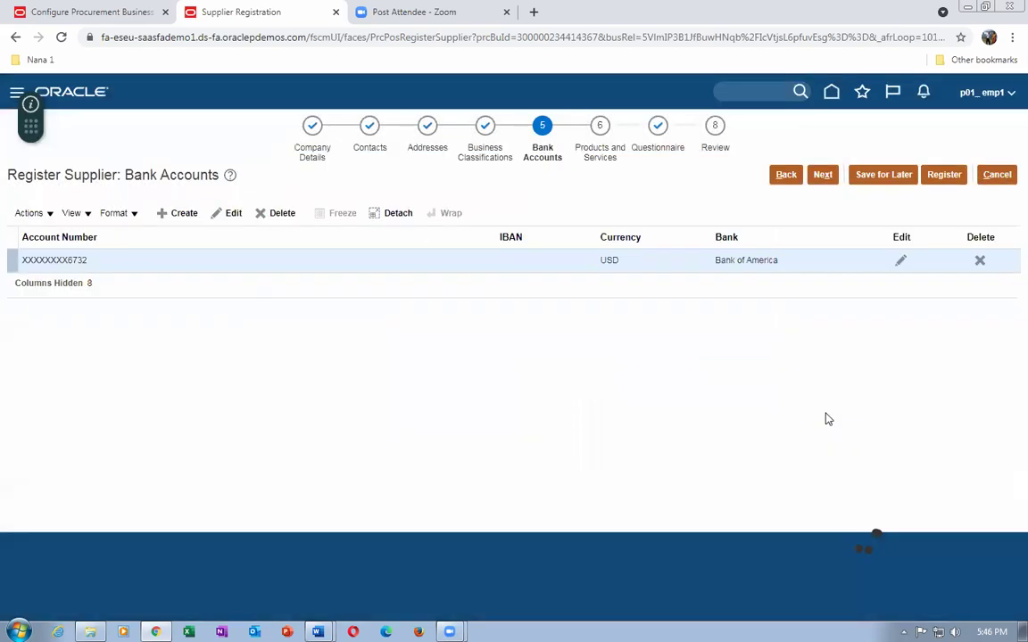
On the Products and Services step, open the Select and Add category picker.
{"action": "left_click", "coordinate": [599, 157]}
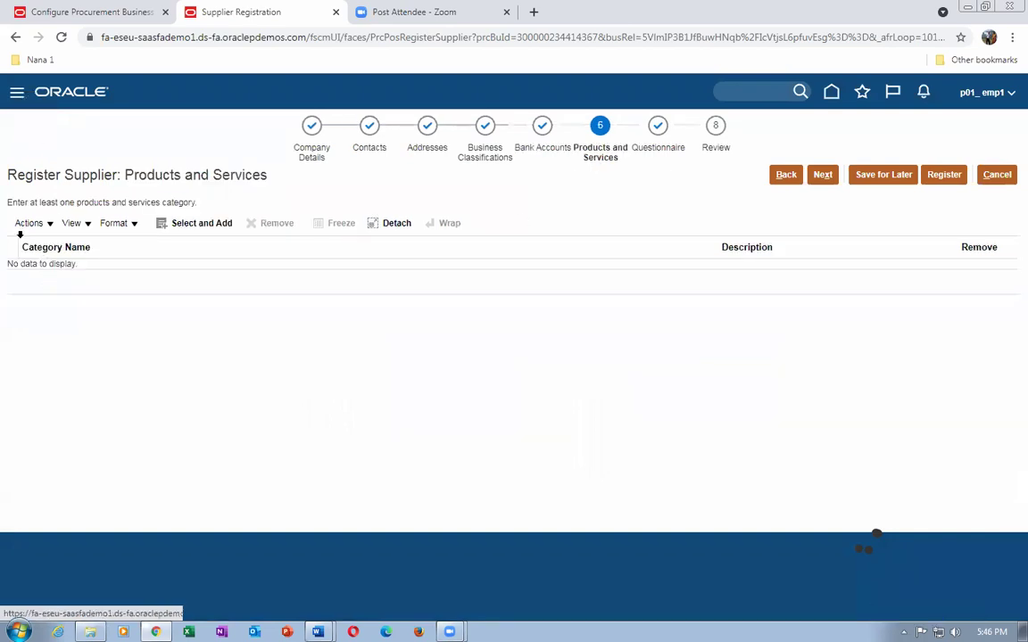
{"action": "left_click", "coordinate": [28, 223]}
{"action": "left_click", "coordinate": [55, 246]}
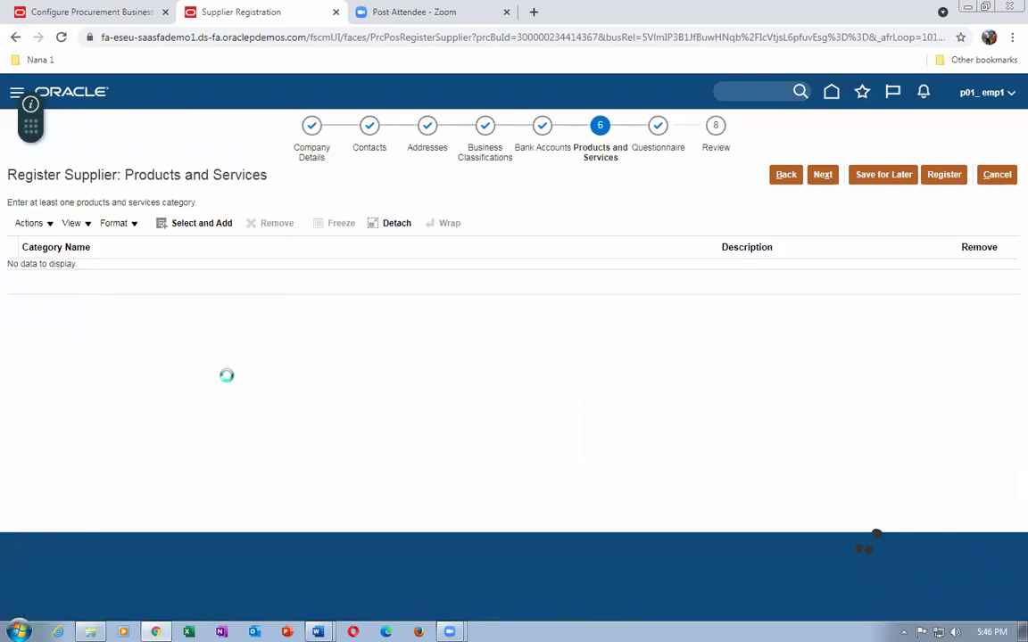
{"action": "scroll", "coordinate": [203, 347], "scroll_direction": "down", "scroll_amount": 5}
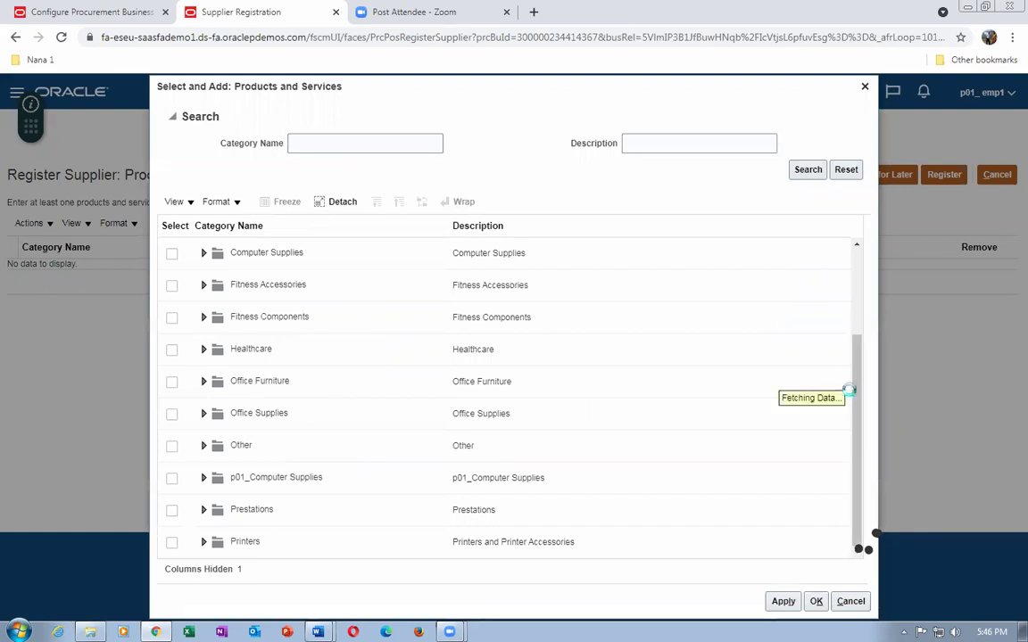
{"action": "left_click_drag", "start_coordinate": [862, 403], "coordinate": [859, 440]}
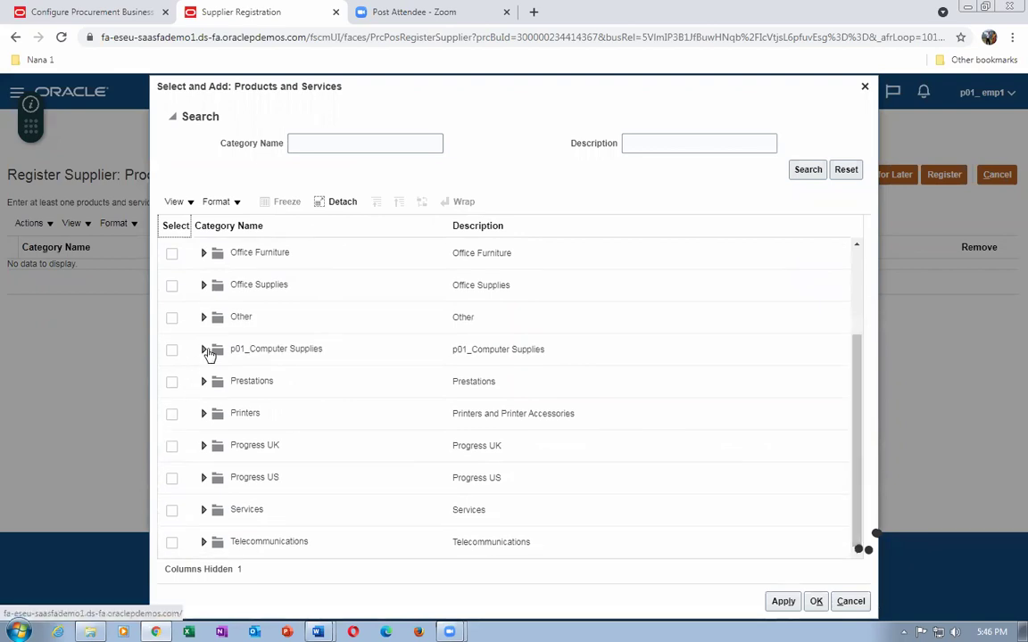
Add the p01_laptop, Prestation and Inkjet Printer categories to the supplier.
{"action": "left_click", "coordinate": [204, 350]}
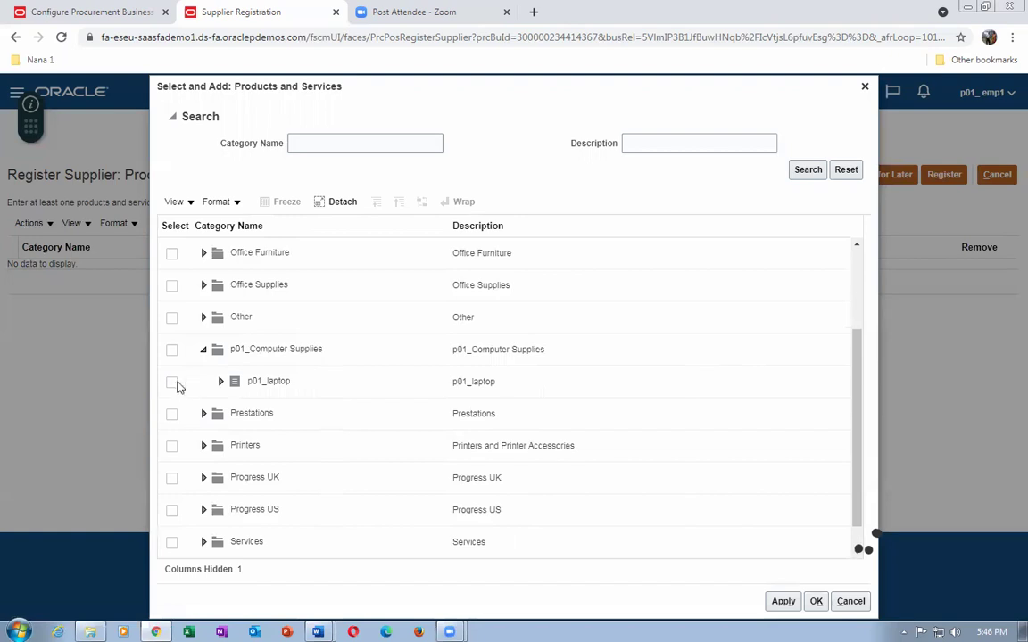
{"action": "left_click", "coordinate": [172, 384]}
{"action": "left_click", "coordinate": [203, 413]}
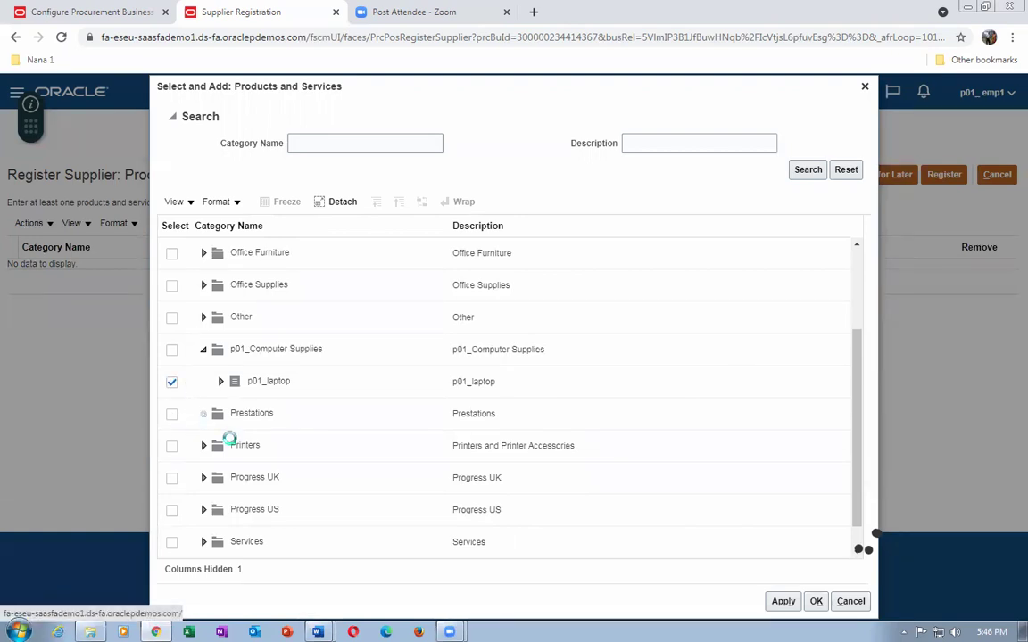
{"action": "left_click", "coordinate": [172, 448]}
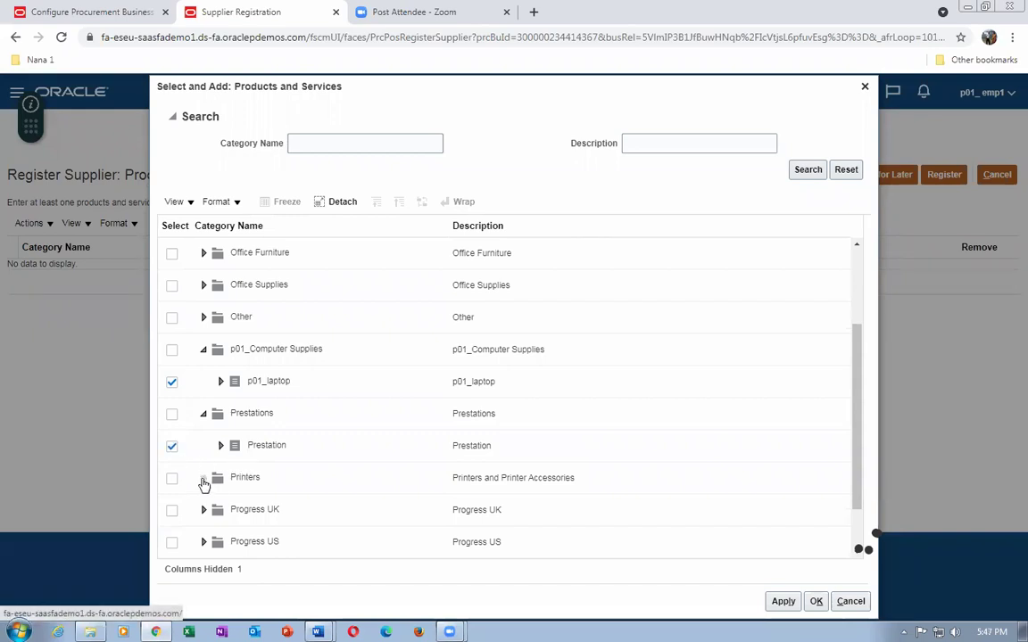
{"action": "left_click", "coordinate": [203, 479]}
{"action": "left_click", "coordinate": [172, 512]}
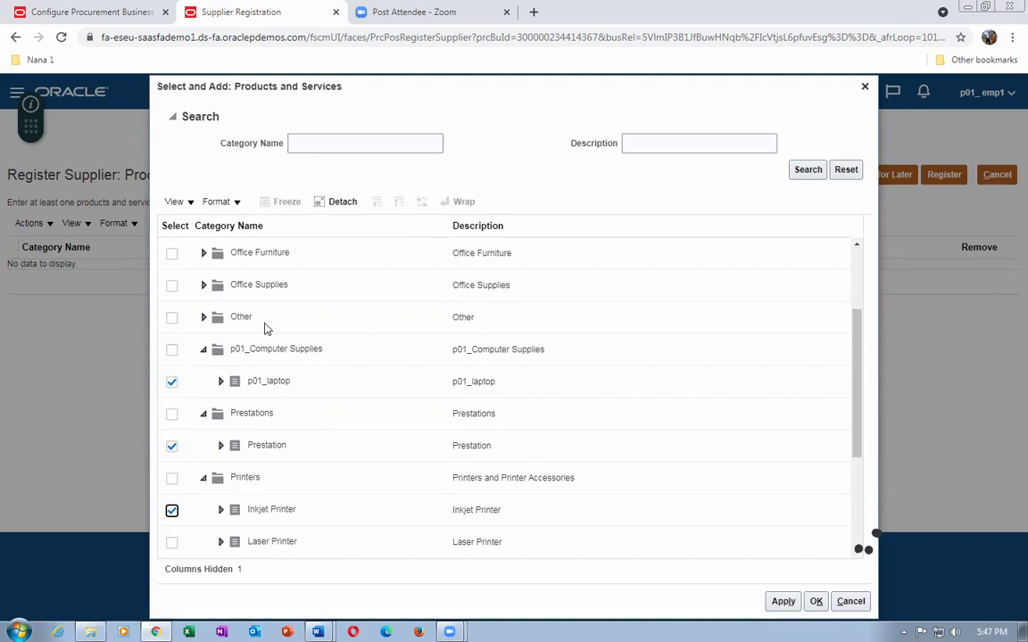
{"action": "left_click", "coordinate": [782, 603]}
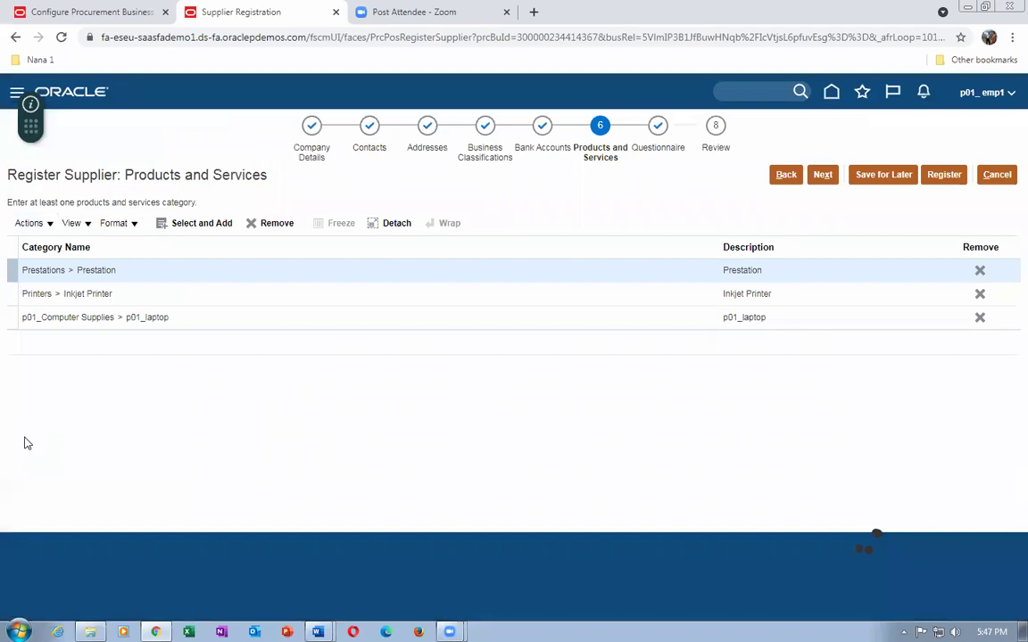
{"action": "left_click", "coordinate": [656, 150]}
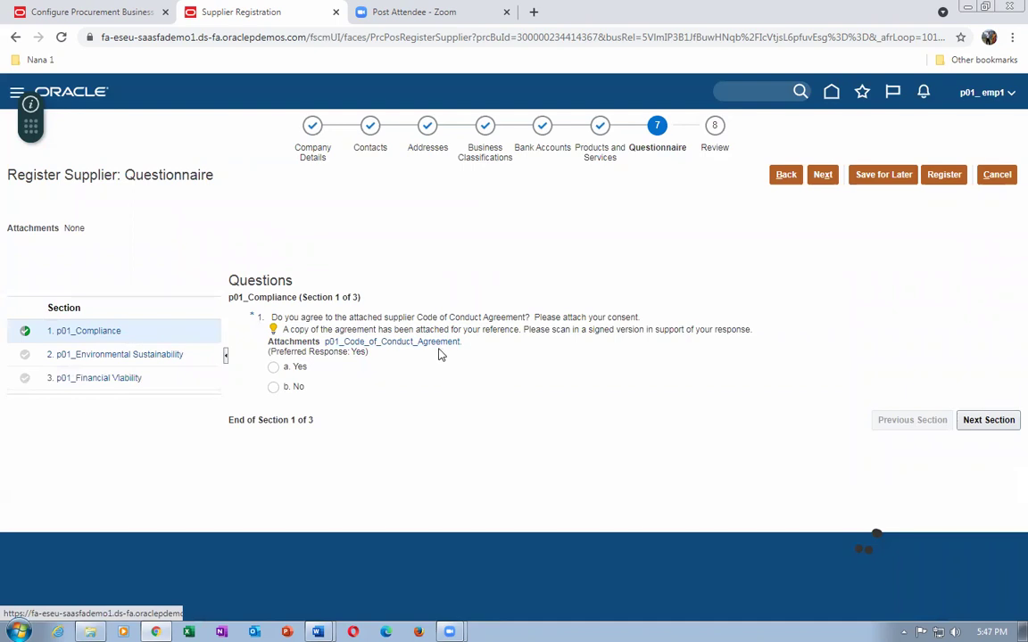
Answer 'a. Yes' to the Code of Conduct question with CPA Attachment.docx as the response attachment.
{"action": "left_click", "coordinate": [274, 366]}
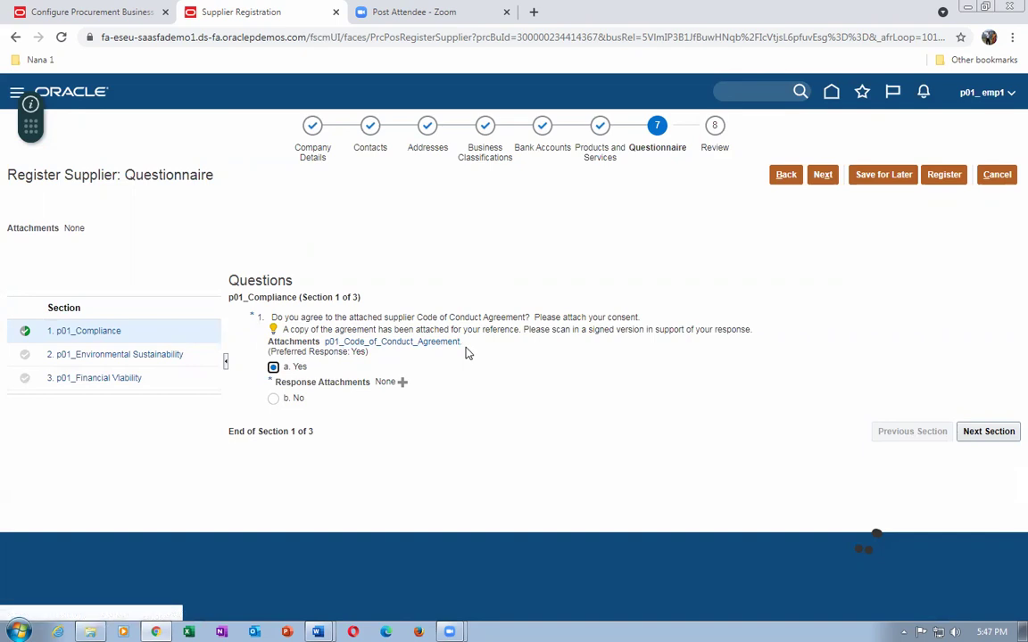
{"action": "left_click", "coordinate": [404, 383]}
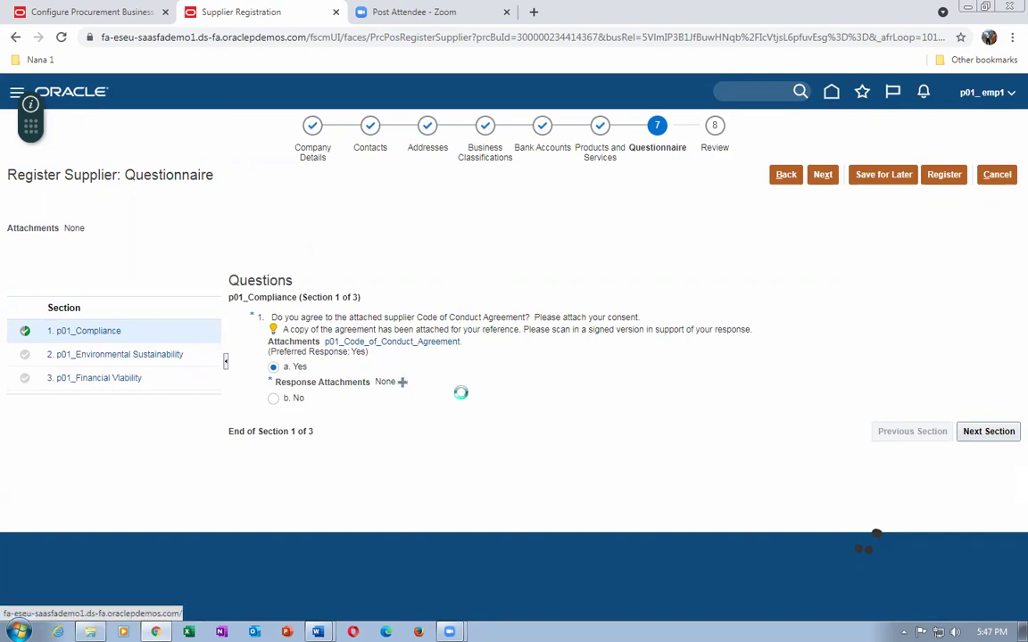
{"action": "left_click", "coordinate": [163, 314]}
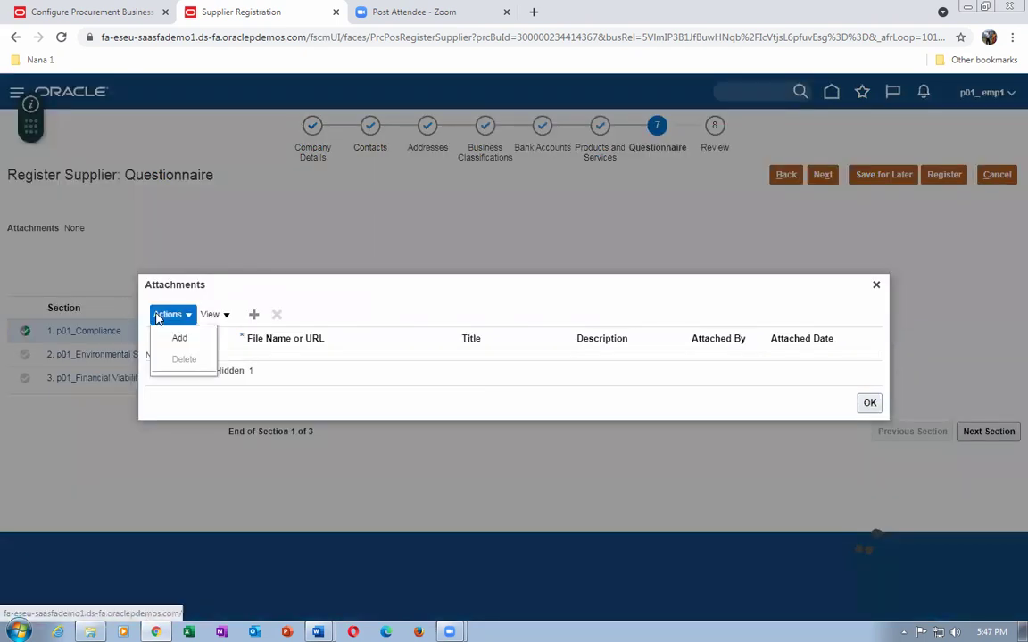
{"action": "left_click", "coordinate": [167, 336]}
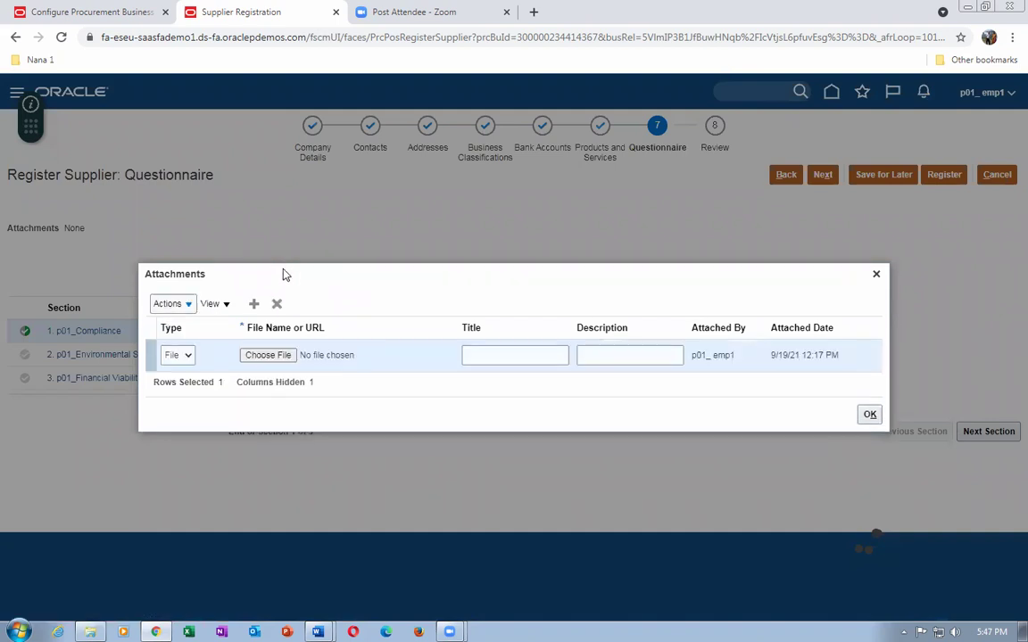
{"action": "left_click", "coordinate": [278, 360]}
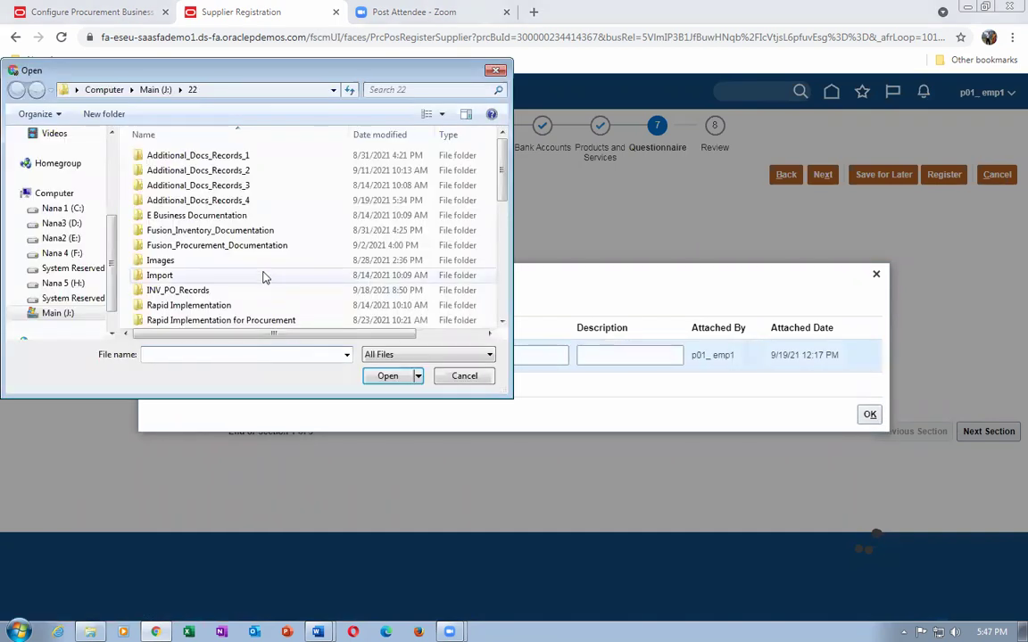
{"action": "scroll", "coordinate": [201, 226], "scroll_direction": "down", "scroll_amount": 3}
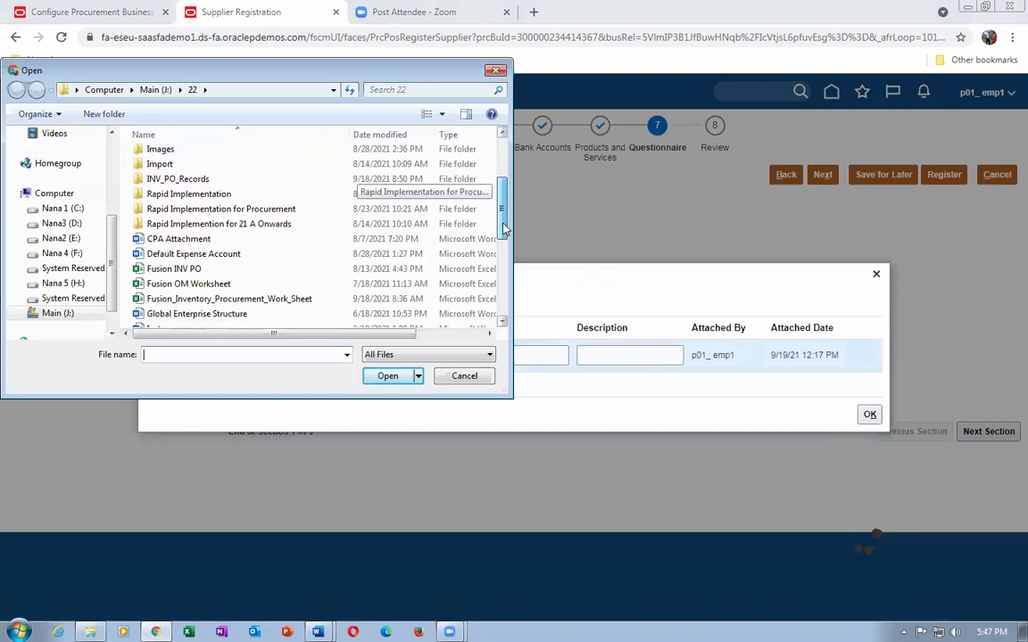
{"action": "left_click", "coordinate": [192, 207]}
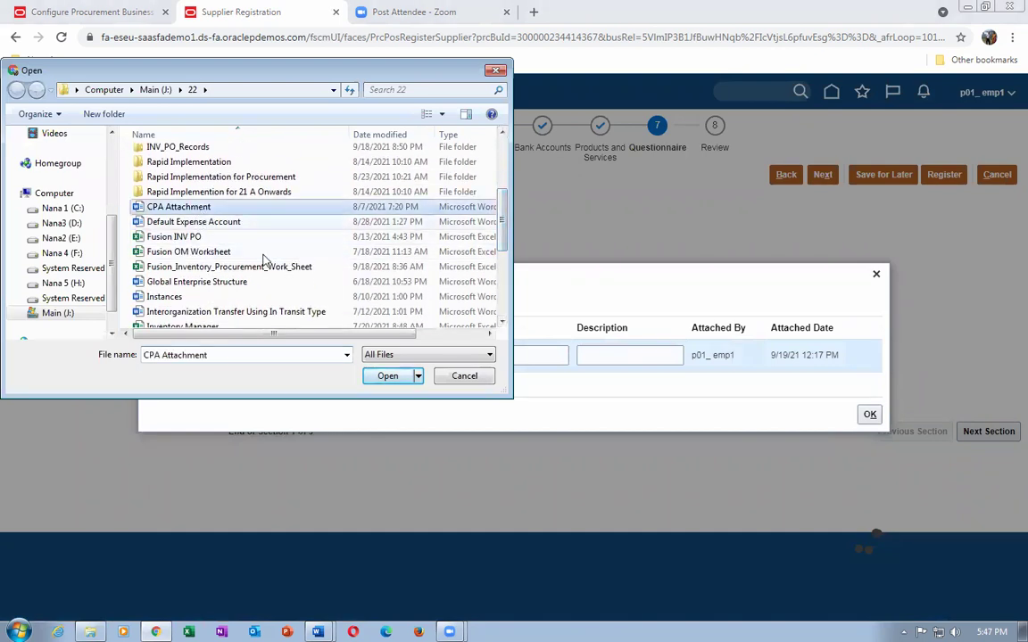
{"action": "left_click", "coordinate": [385, 375]}
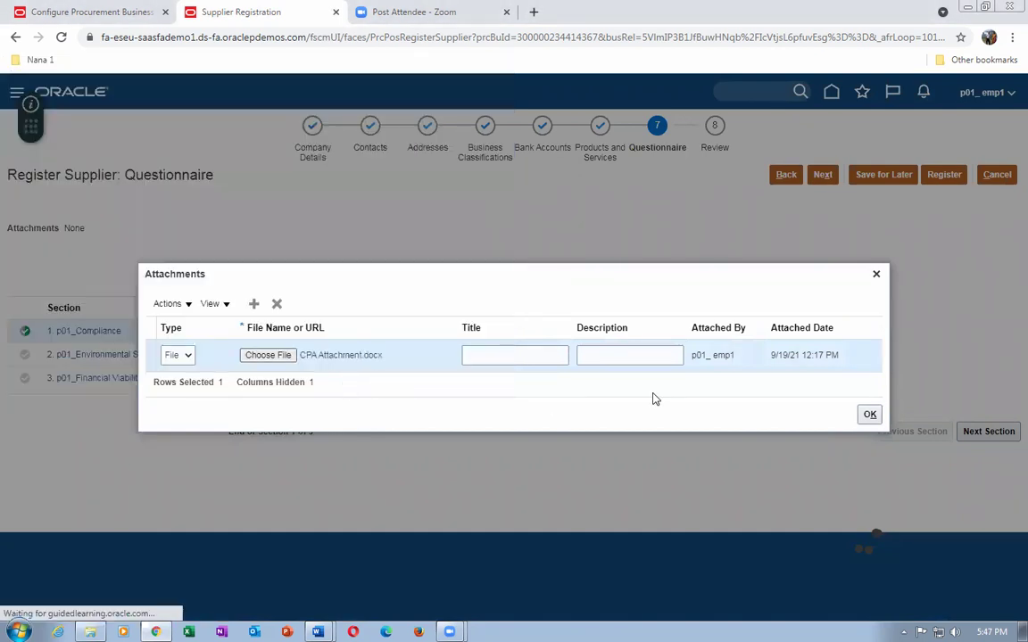
{"action": "left_click", "coordinate": [869, 415]}
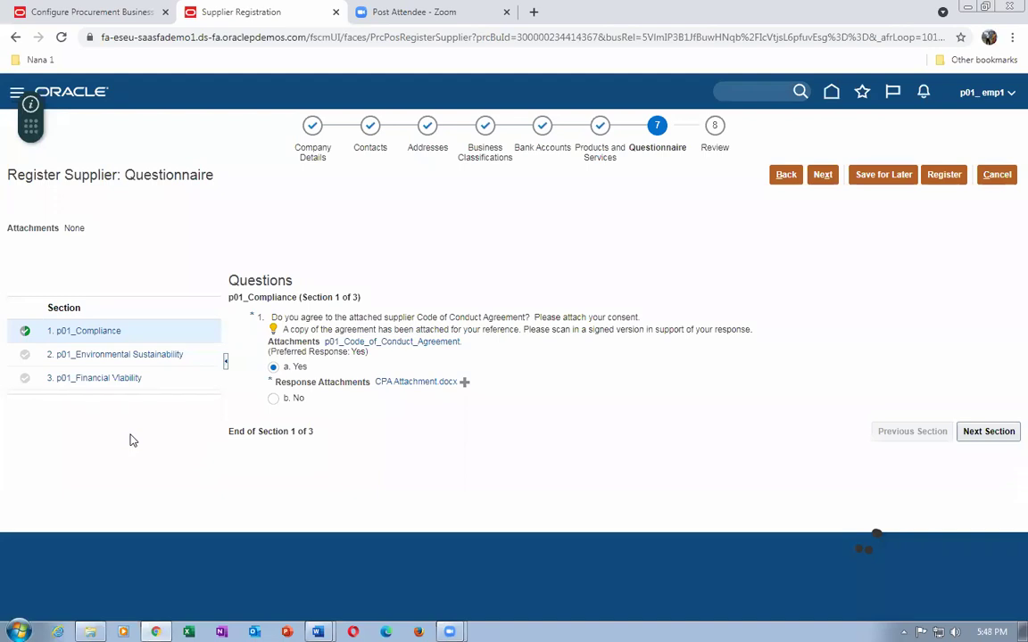
{"action": "left_click", "coordinate": [593, 152]}
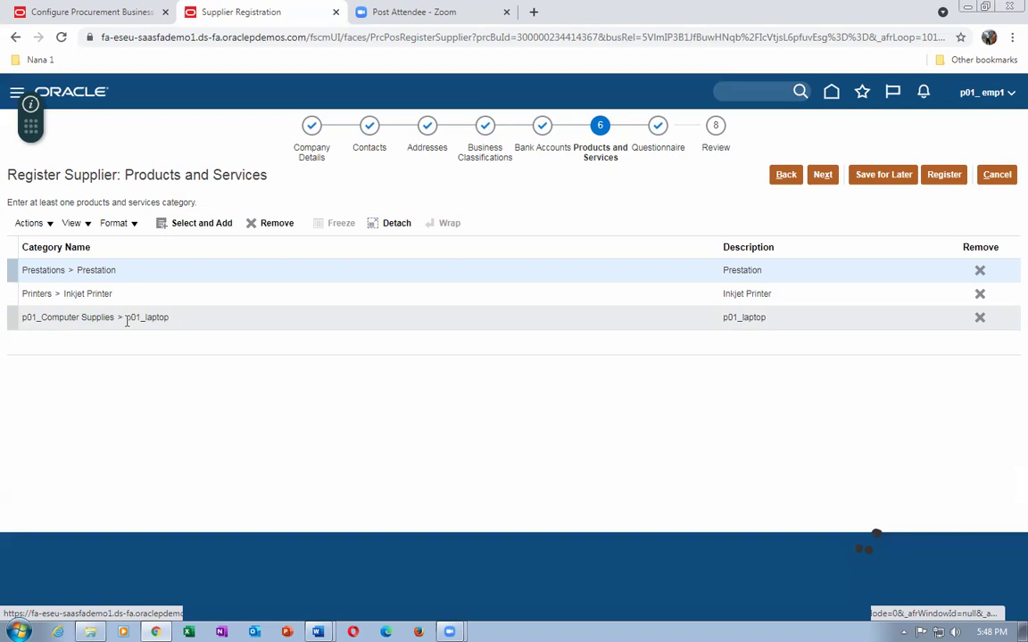
{"action": "left_click", "coordinate": [135, 293]}
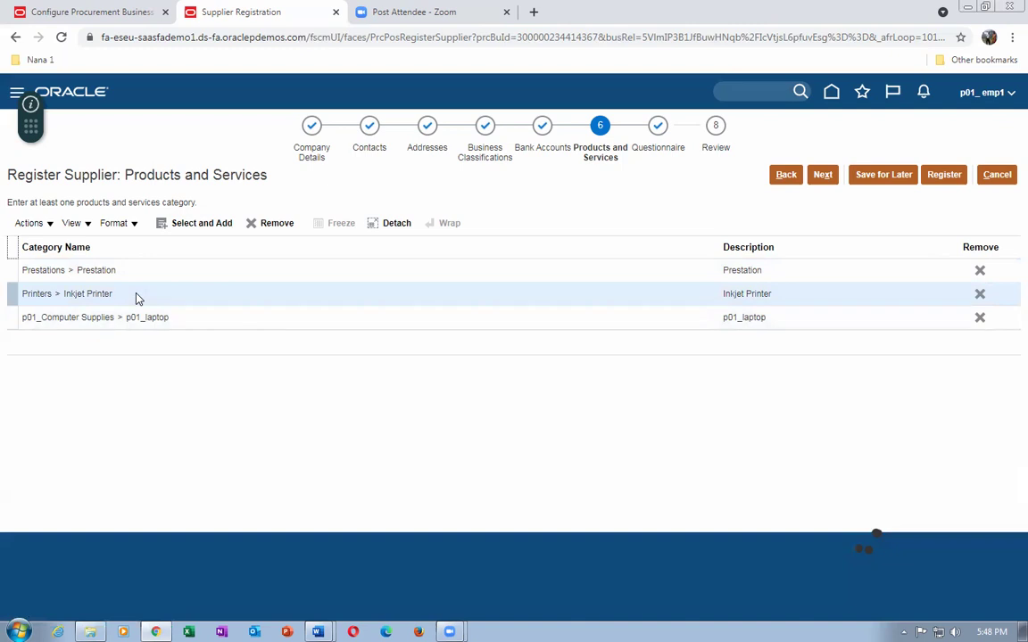
{"action": "left_click", "coordinate": [660, 152]}
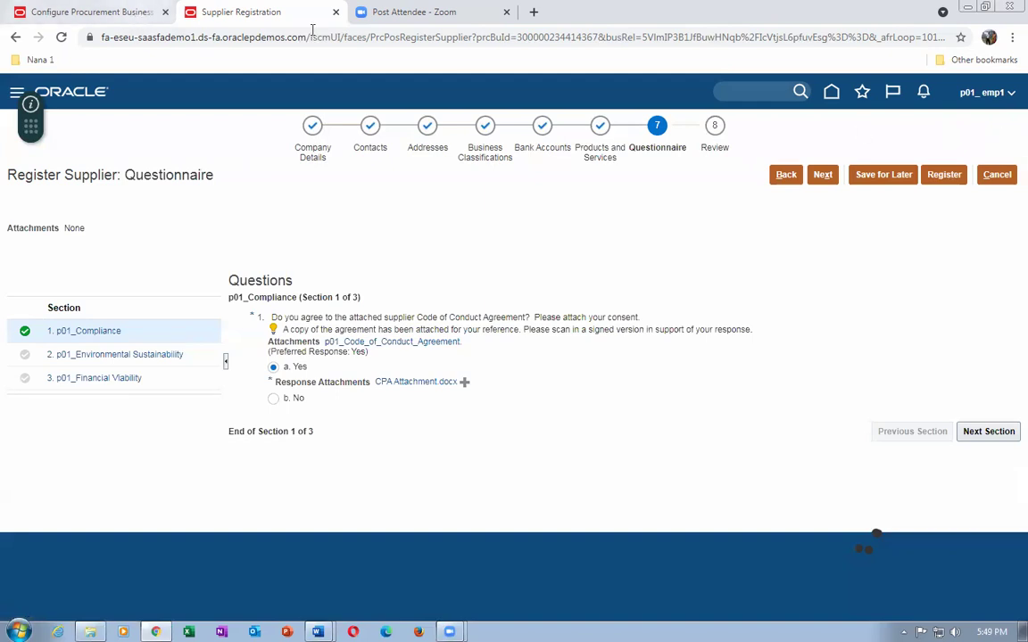
{"action": "right_click", "coordinate": [249, 16]}
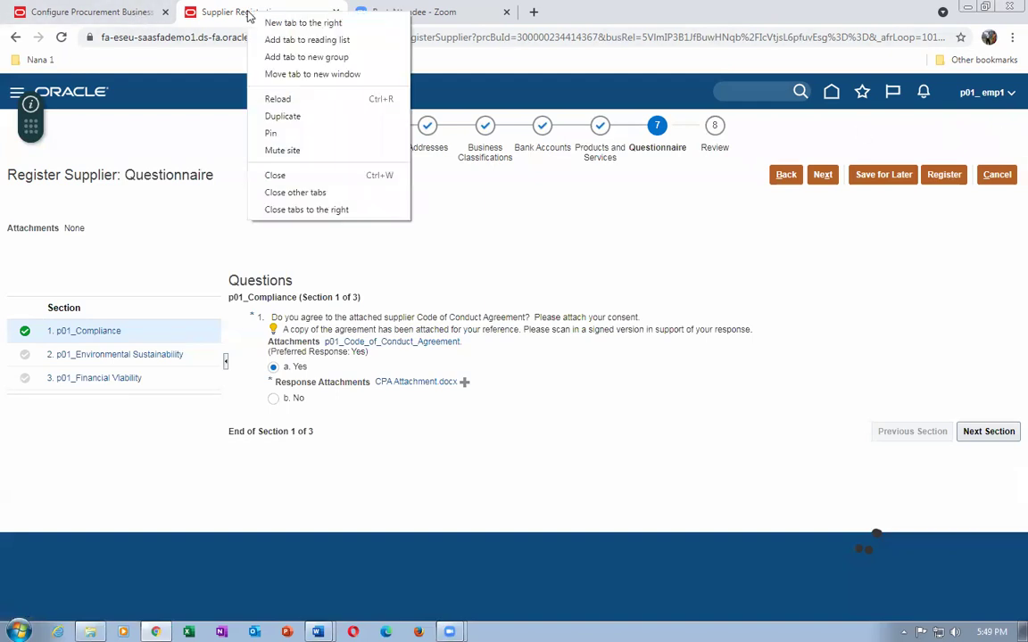
{"action": "left_click", "coordinate": [531, 256]}
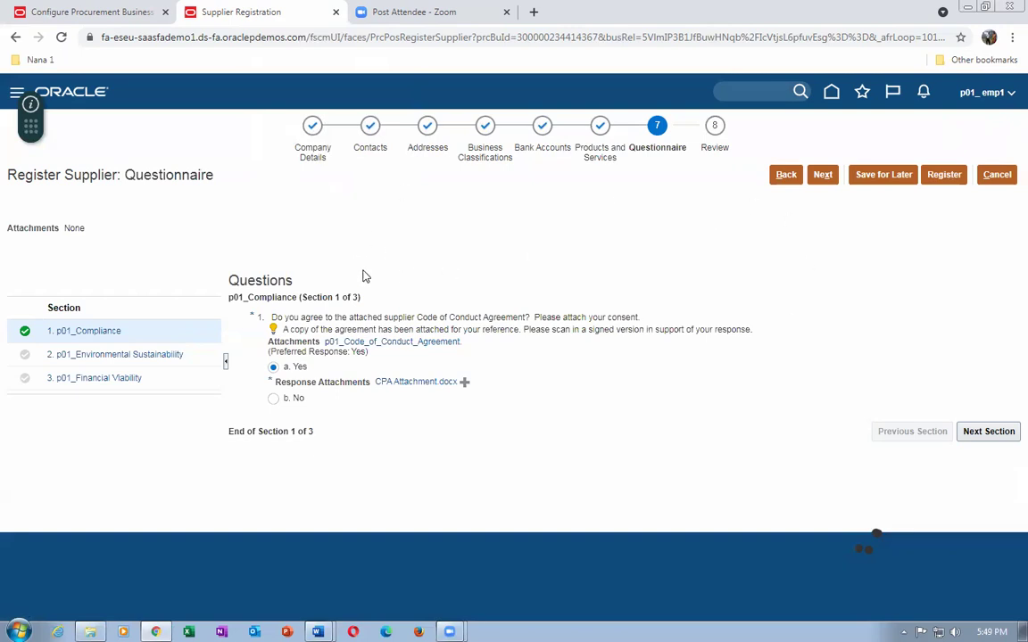
{"action": "left_click", "coordinate": [419, 40]}
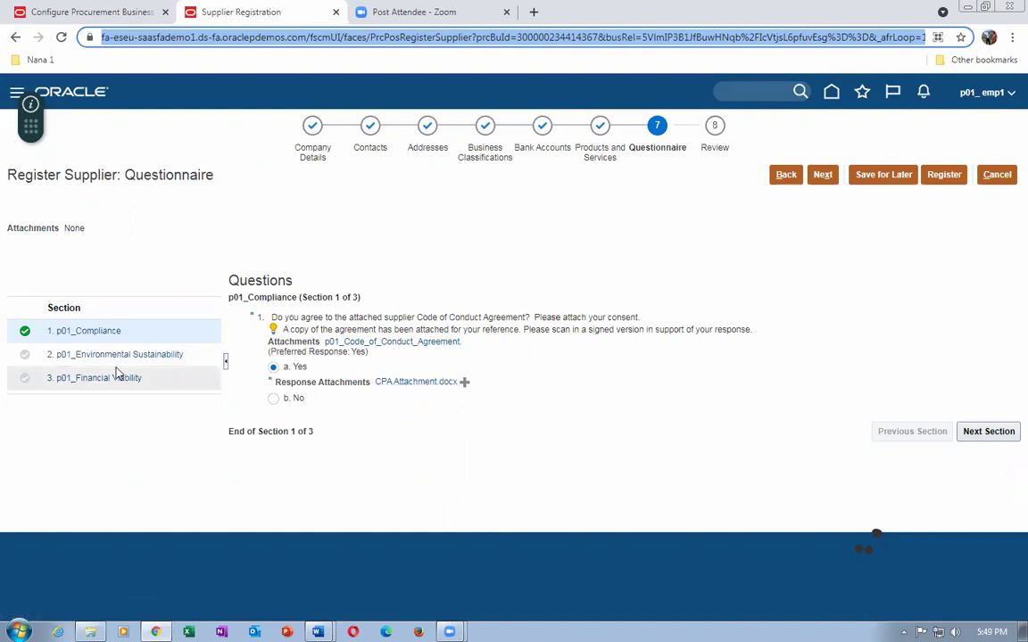
Answer Environmental Sustainability questions 2–4 with In Process, Yes and 100, then continue to Financial Viability.
{"action": "left_click", "coordinate": [987, 432]}
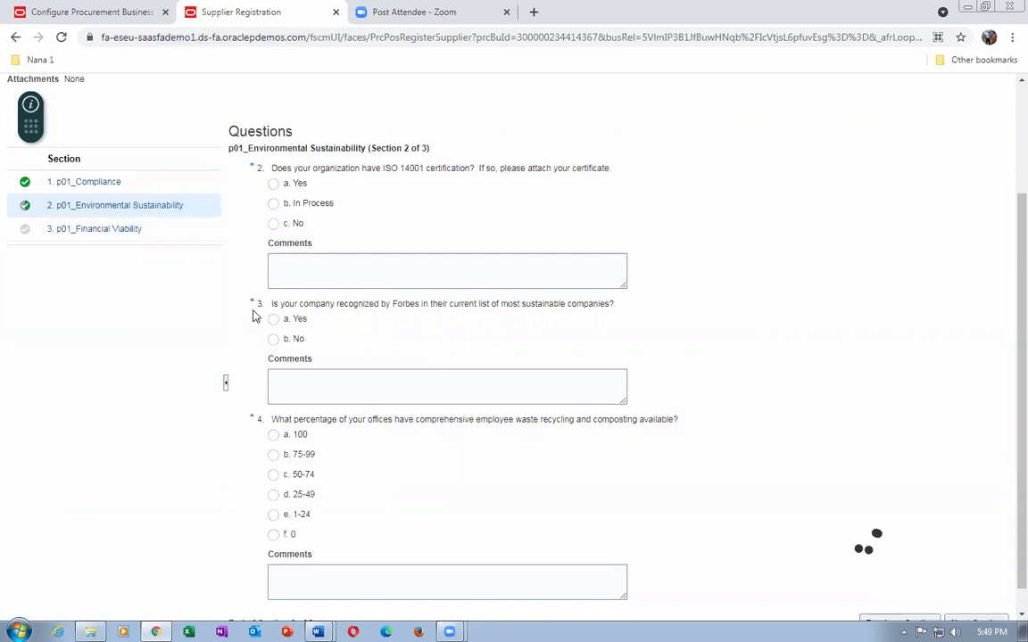
{"action": "left_click", "coordinate": [274, 204]}
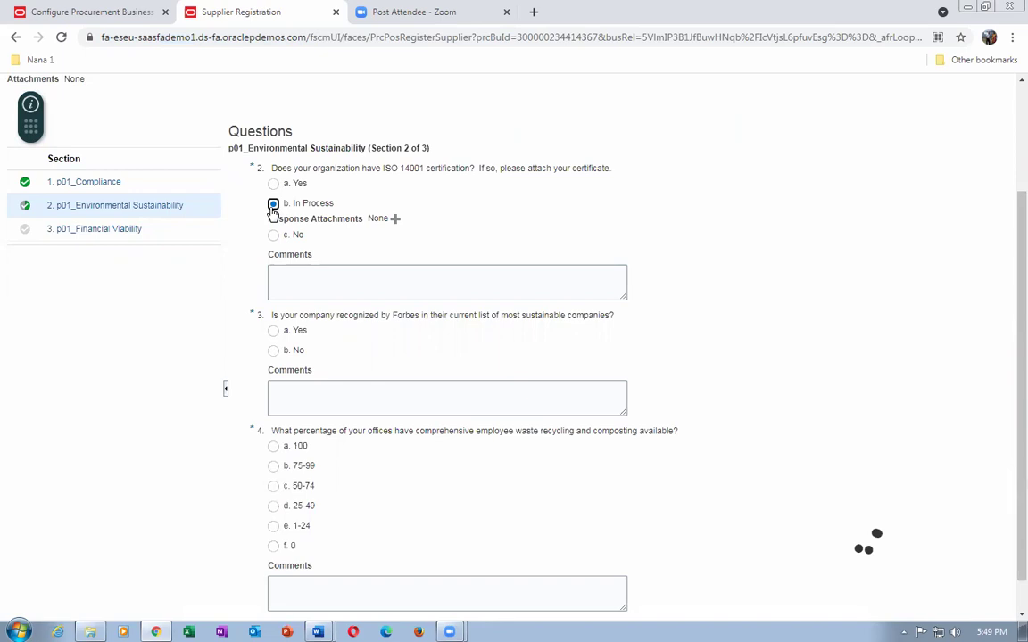
{"action": "left_click", "coordinate": [273, 330]}
{"action": "left_click", "coordinate": [273, 446]}
{"action": "scroll", "coordinate": [399, 383], "scroll_direction": "down", "scroll_amount": 1}
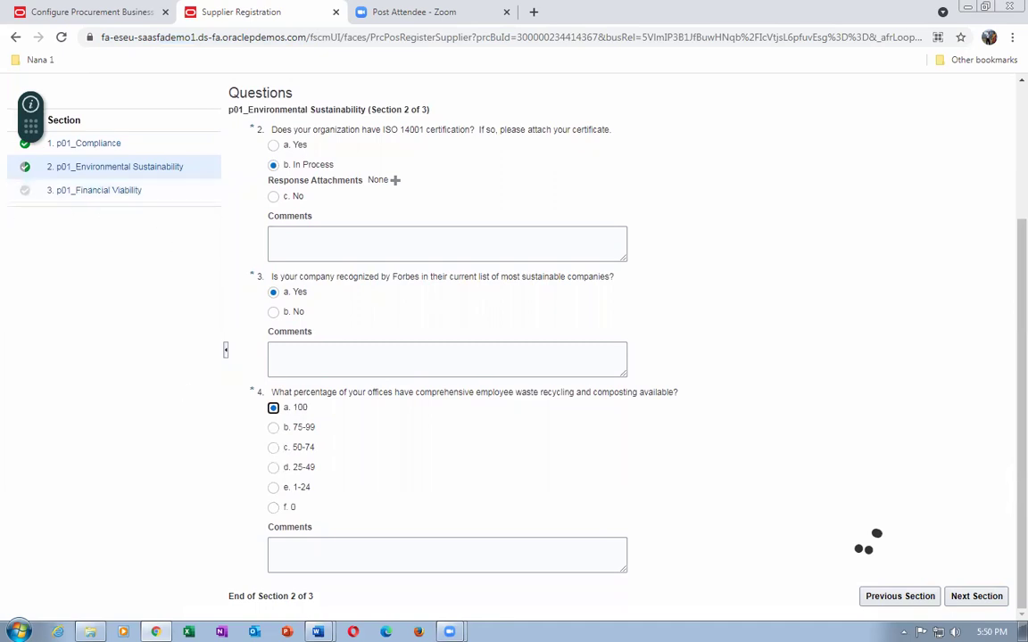
{"action": "left_click", "coordinate": [983, 597]}
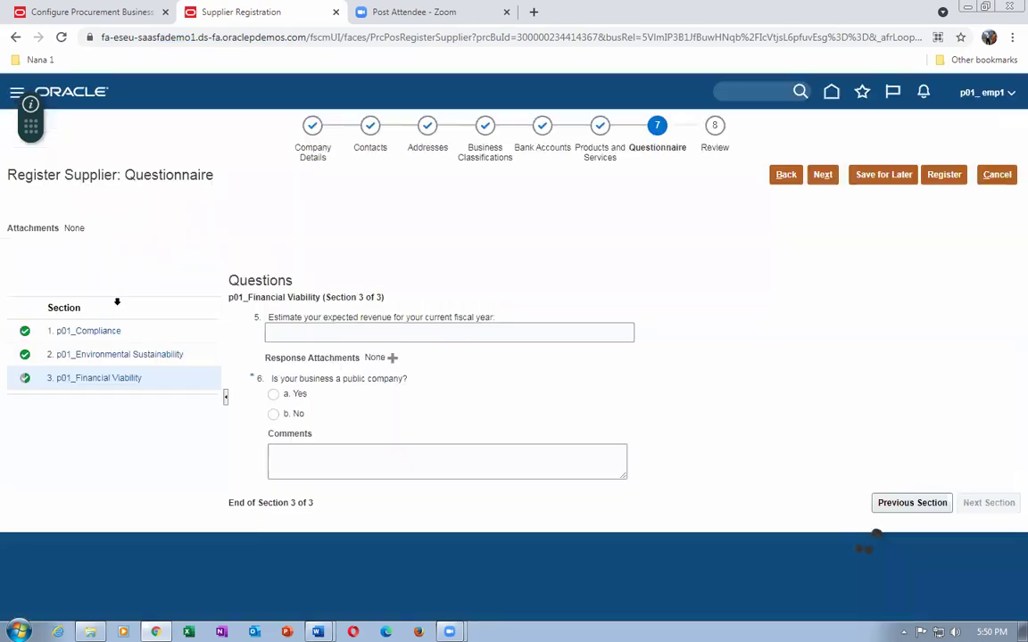
Enter 20 as the expected revenue estimate.
{"action": "left_click", "coordinate": [352, 334]}
{"action": "type", "text": "20"}
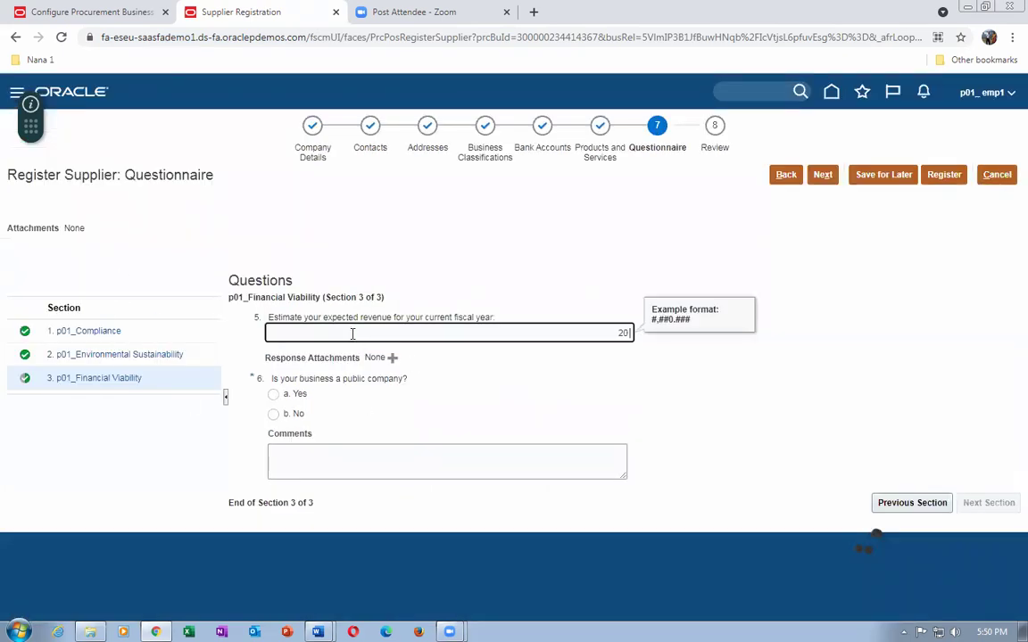
{"action": "type", "text": " lakhs"}
{"action": "key", "text": "Tab"}
{"action": "left_click", "coordinate": [590, 338]}
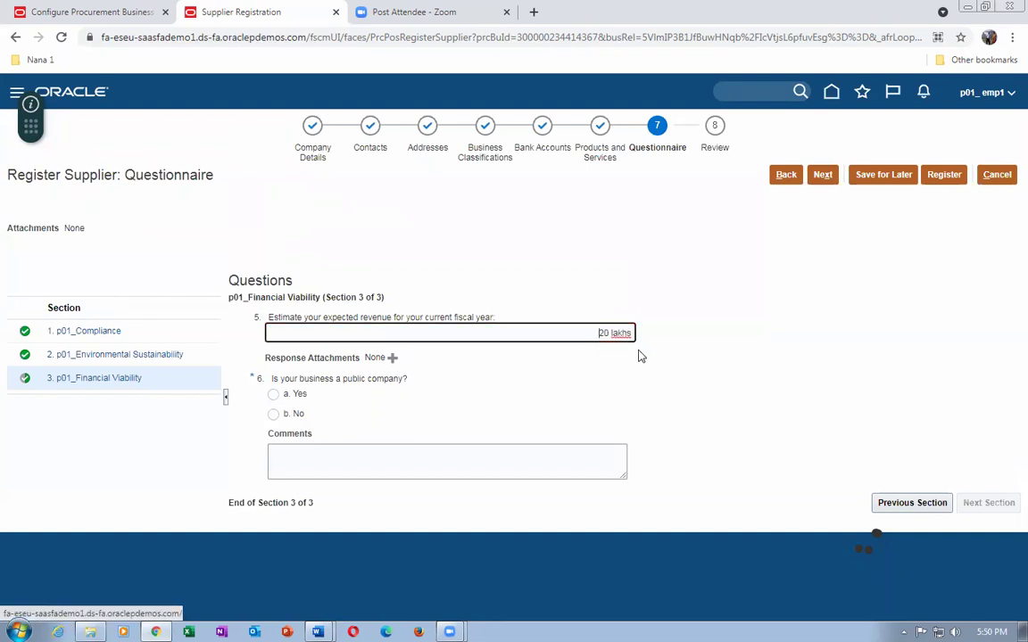
{"action": "key", "text": "End"}
{"action": "key", "text": "BackSpace"}
{"action": "key", "text": "BackSpace"}
{"action": "key", "text": "BackSpace"}
{"action": "key", "text": "BackSpace"}
{"action": "key", "text": "BackSpace"}
{"action": "key", "text": "BackSpace"}
{"action": "key", "text": "Tab"}
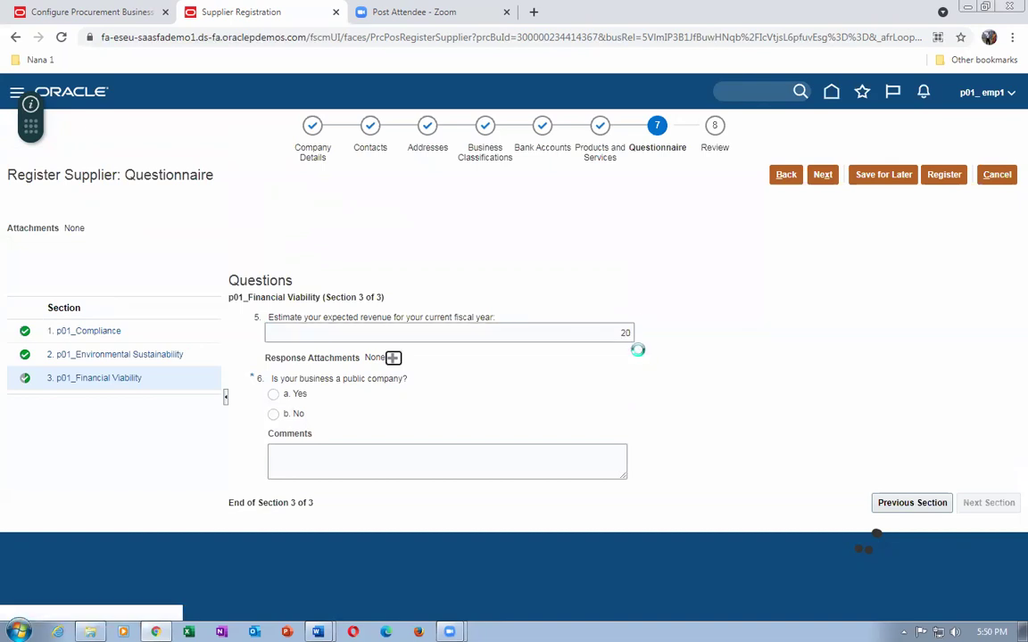
Answer No to the public company question with comment 'not a public company', and Yes to 6.b.1.
{"action": "left_click", "coordinate": [273, 415]}
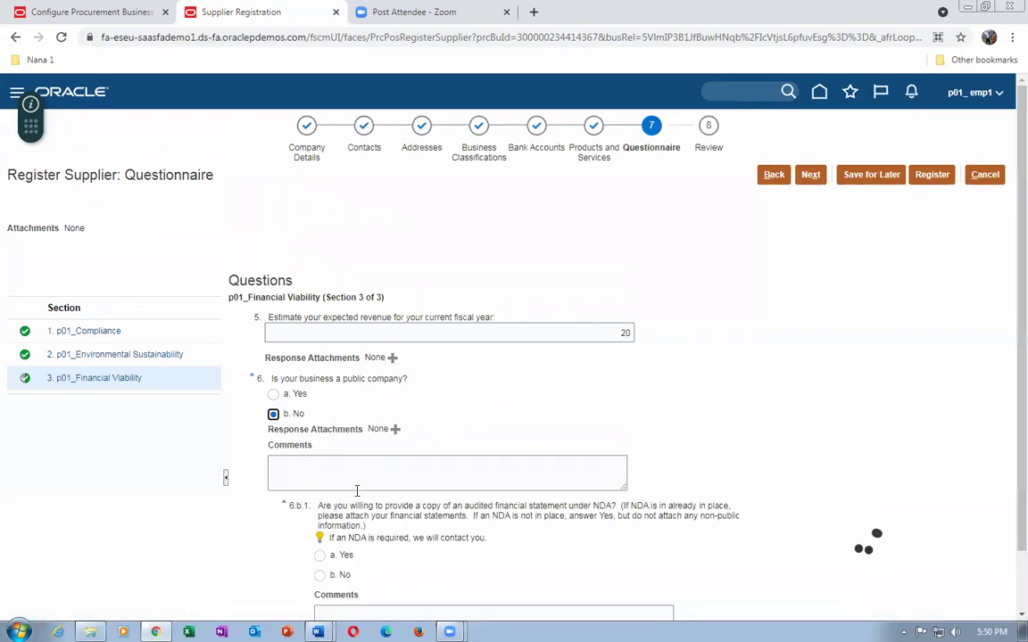
{"action": "left_click", "coordinate": [360, 472]}
{"action": "type", "text": "not a public company"}
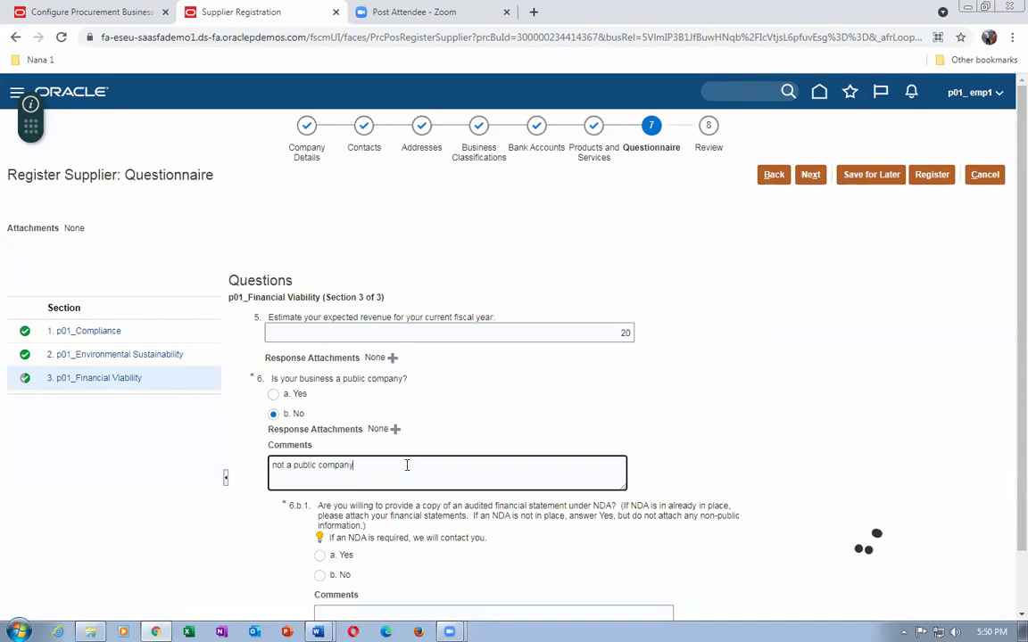
{"action": "scroll", "coordinate": [406, 465], "scroll_direction": "down", "scroll_amount": 2}
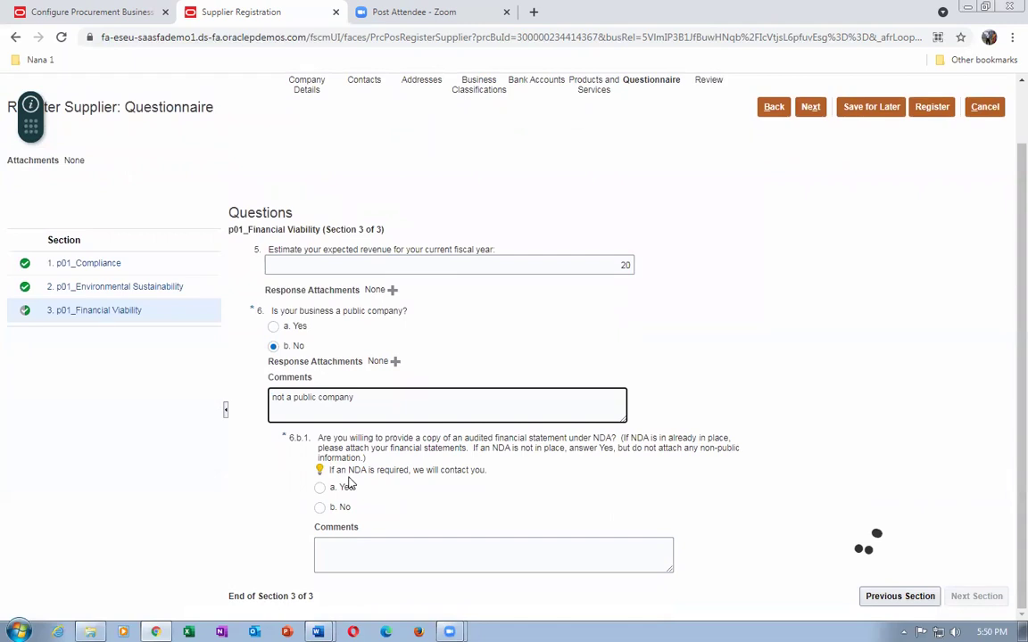
{"action": "left_click", "coordinate": [320, 489]}
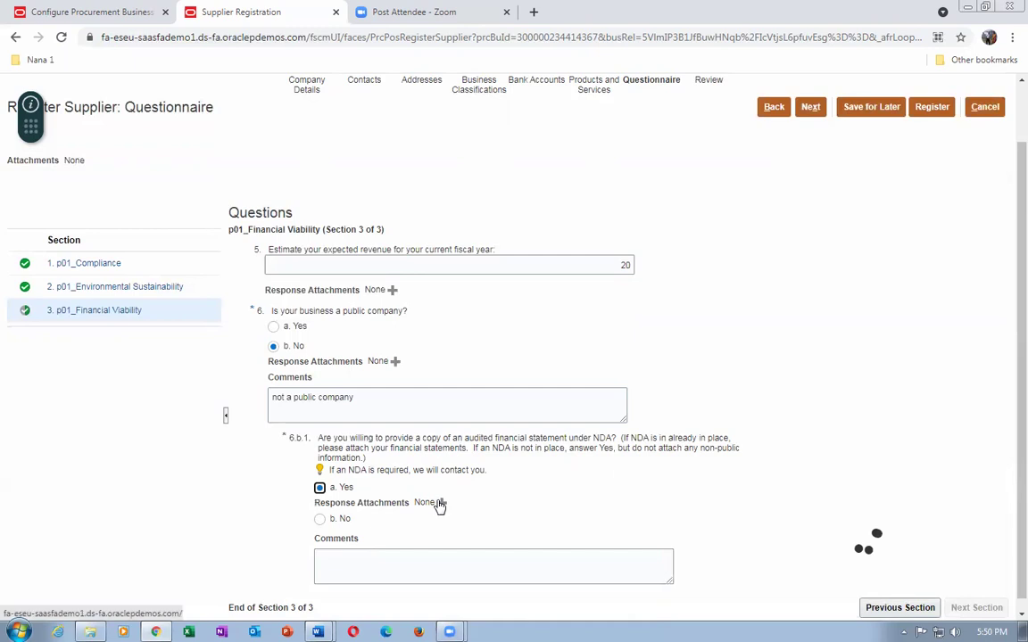
{"action": "left_click", "coordinate": [438, 502]}
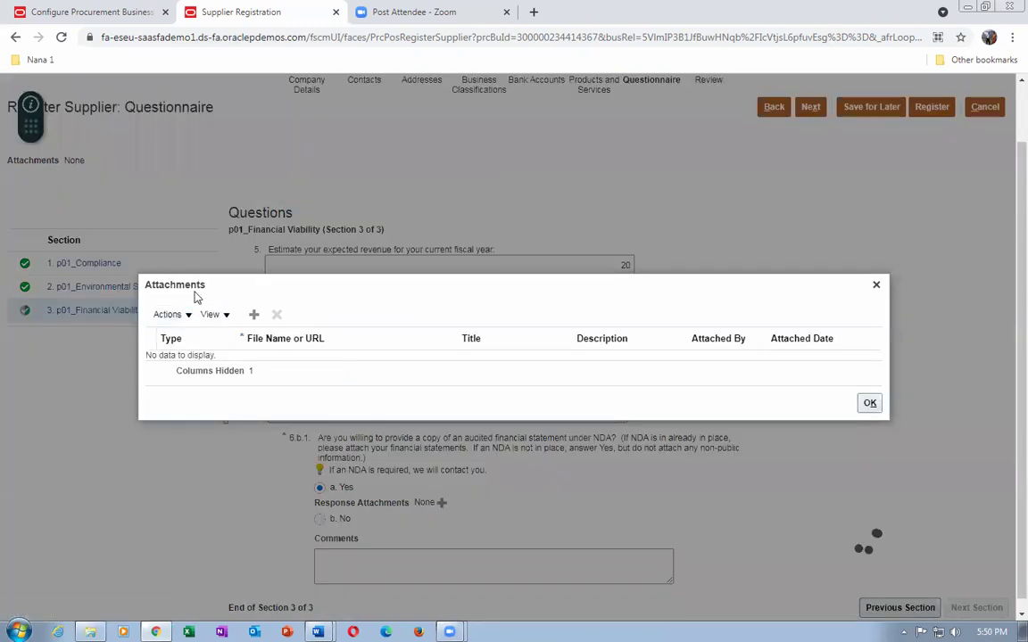
Attach CPA Attachment.docx to the NDA question's response.
{"action": "left_click", "coordinate": [167, 315]}
{"action": "left_click", "coordinate": [178, 337]}
{"action": "left_click", "coordinate": [259, 357]}
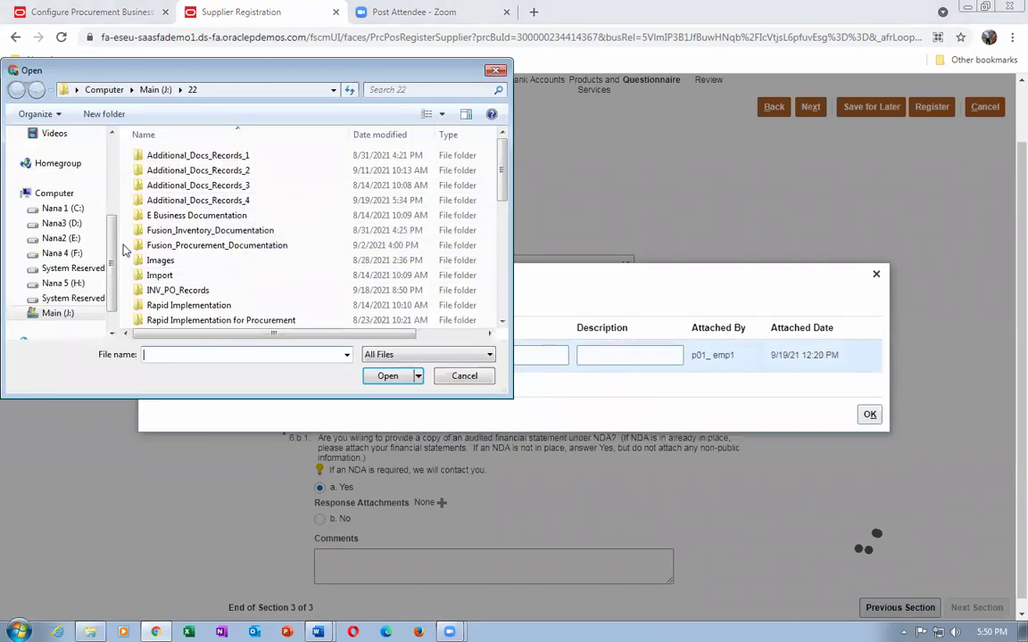
{"action": "left_click", "coordinate": [204, 260]}
{"action": "scroll", "coordinate": [204, 259], "scroll_direction": "down", "scroll_amount": 2}
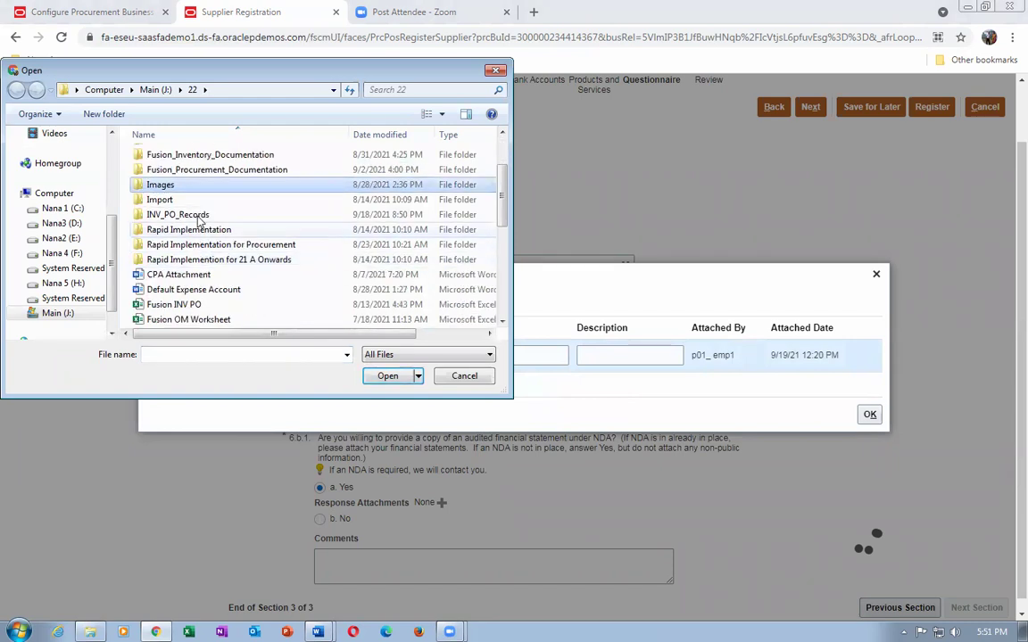
{"action": "left_click", "coordinate": [204, 275]}
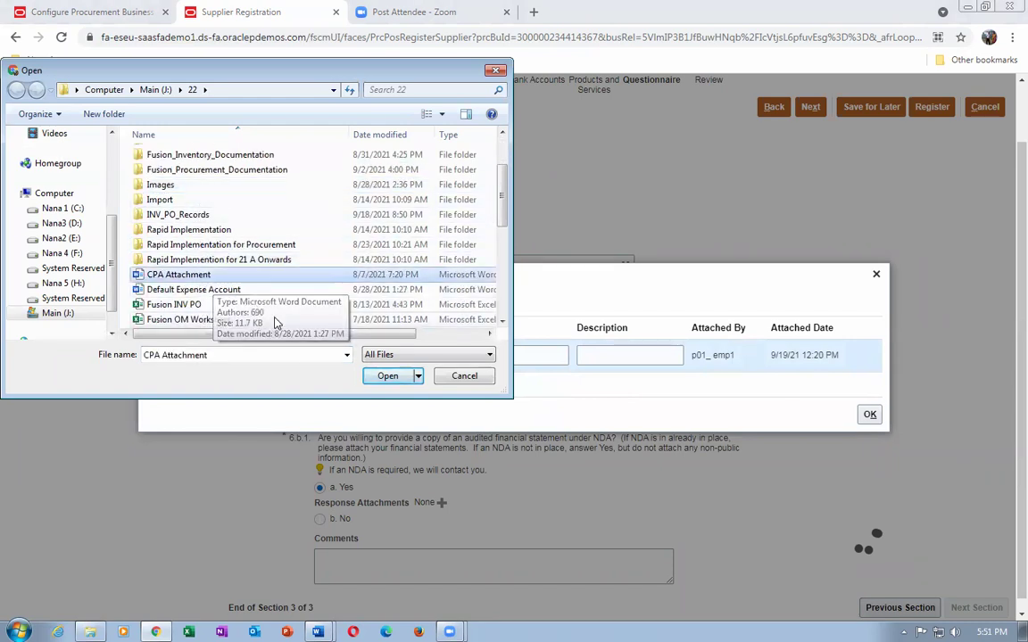
{"action": "left_click", "coordinate": [387, 375]}
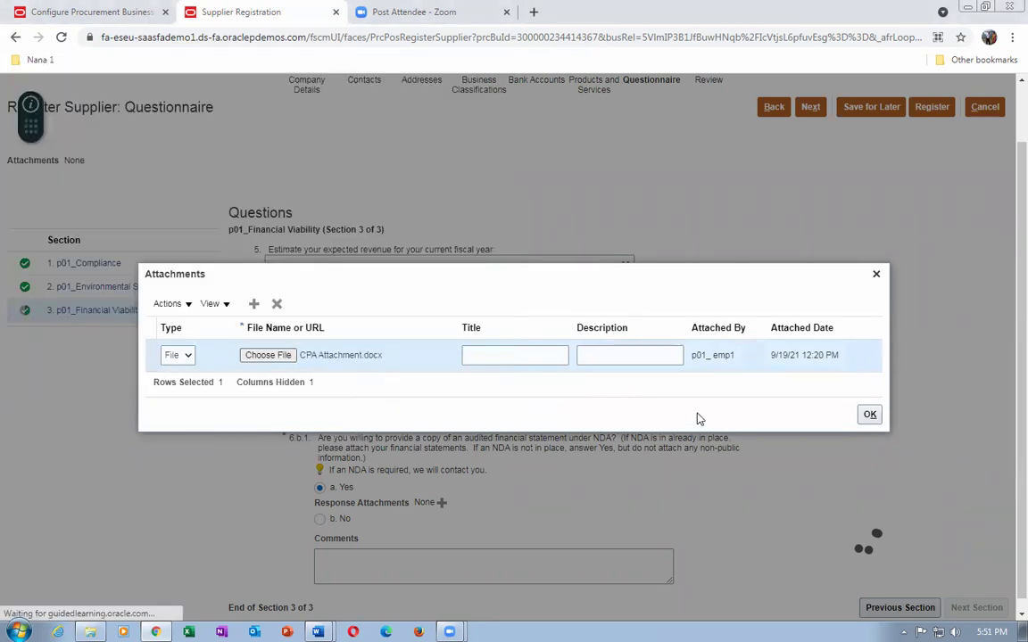
{"action": "left_click", "coordinate": [868, 414]}
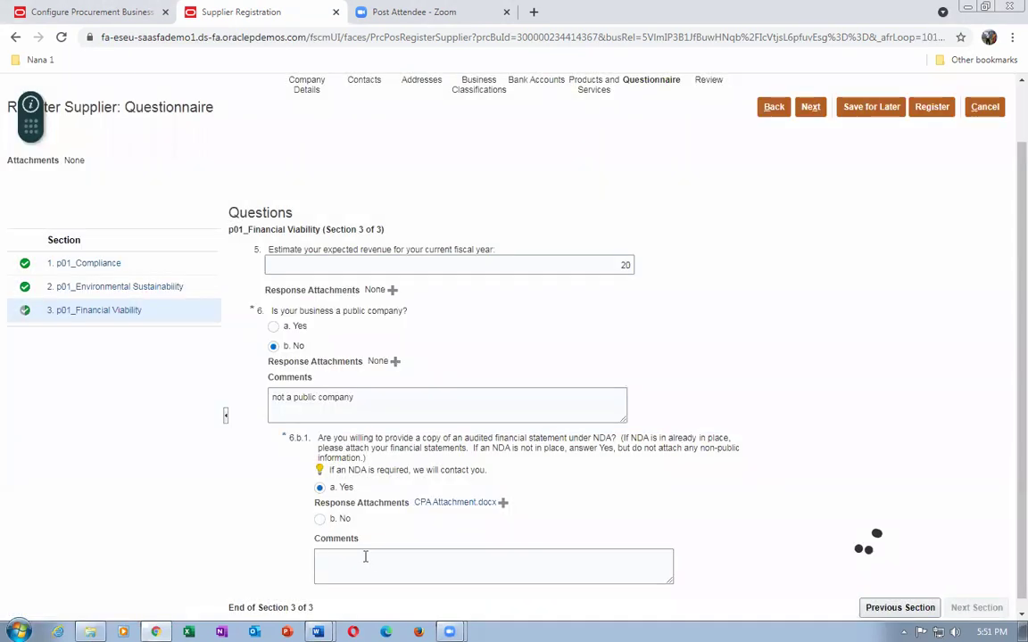
Add the comment 'nda attached' under question 6.b.1.
{"action": "left_click", "coordinate": [431, 571]}
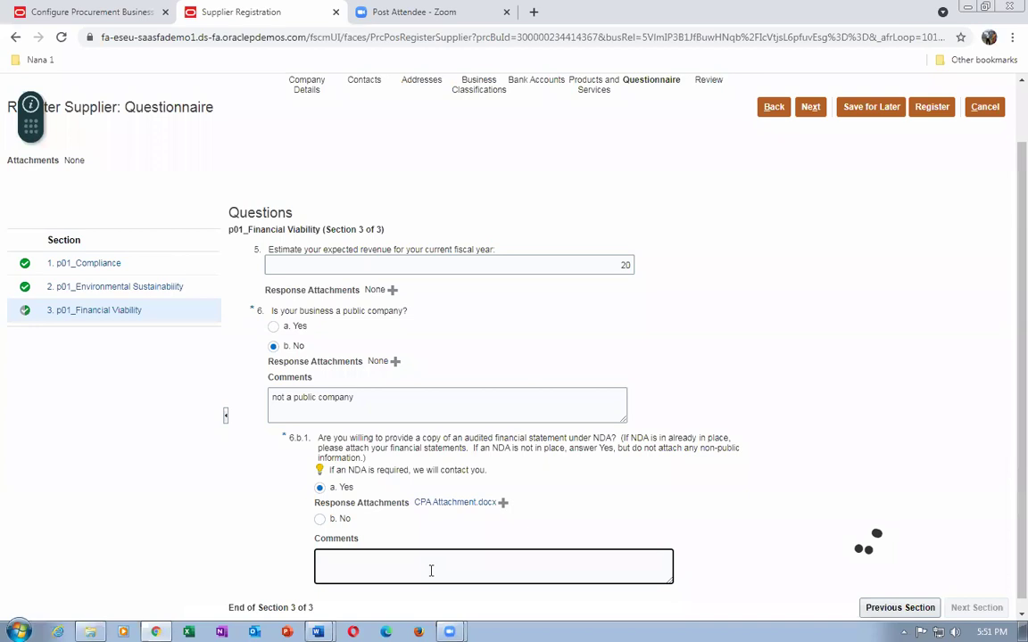
{"action": "type", "text": "nda attached"}
{"action": "left_click", "coordinate": [647, 473]}
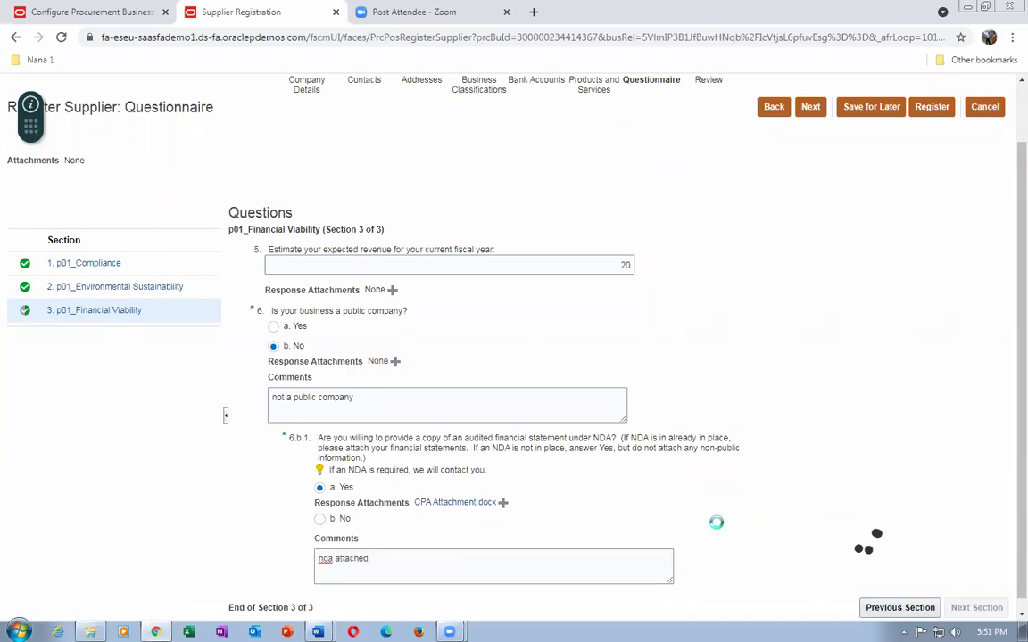
{"action": "scroll", "coordinate": [1009, 479], "scroll_direction": "down", "scroll_amount": 1}
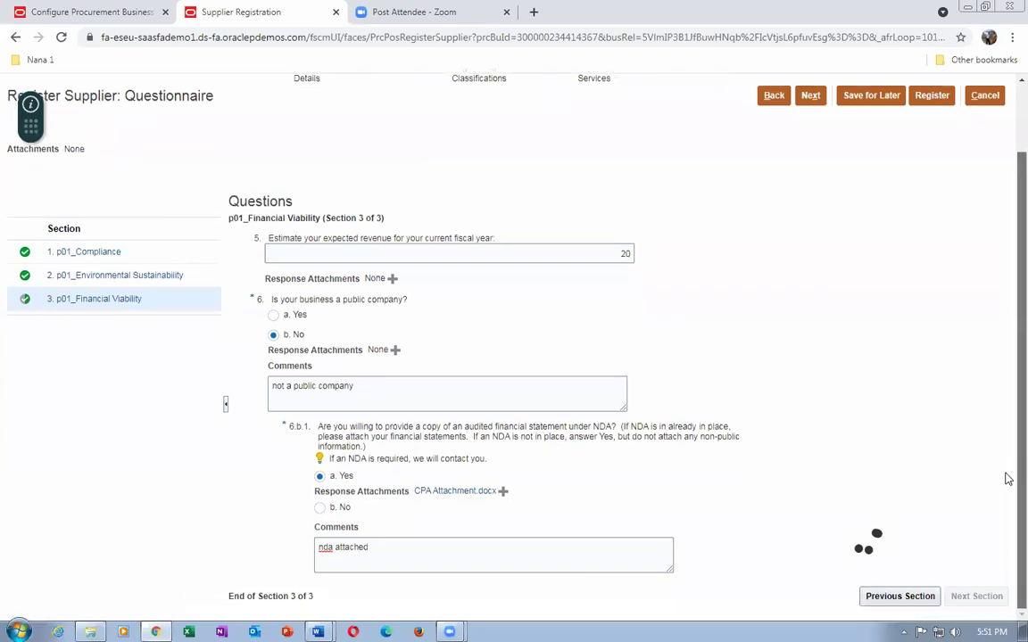
{"action": "scroll", "coordinate": [1009, 406], "scroll_direction": "up", "scroll_amount": 1}
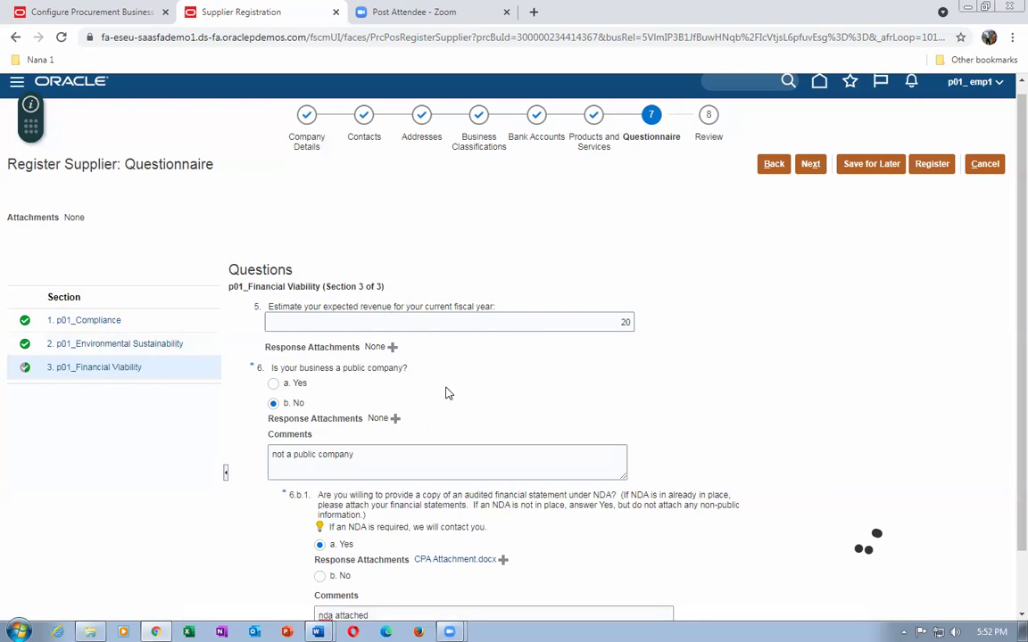
Register the supplier, acknowledge the confirmation, and launch Firefox.
{"action": "left_click", "coordinate": [927, 167]}
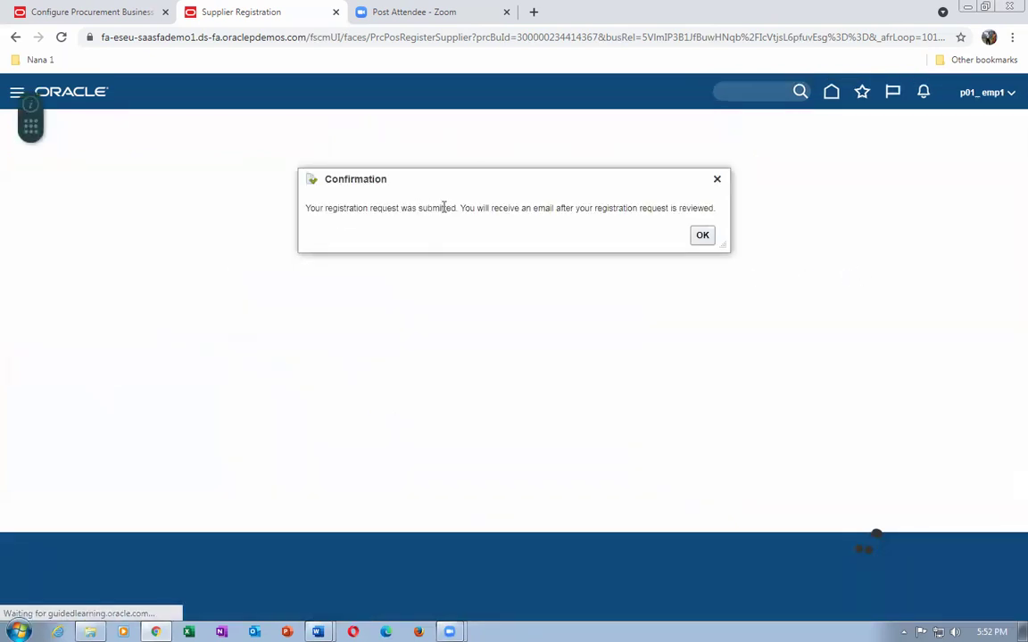
{"action": "left_click", "coordinate": [704, 236]}
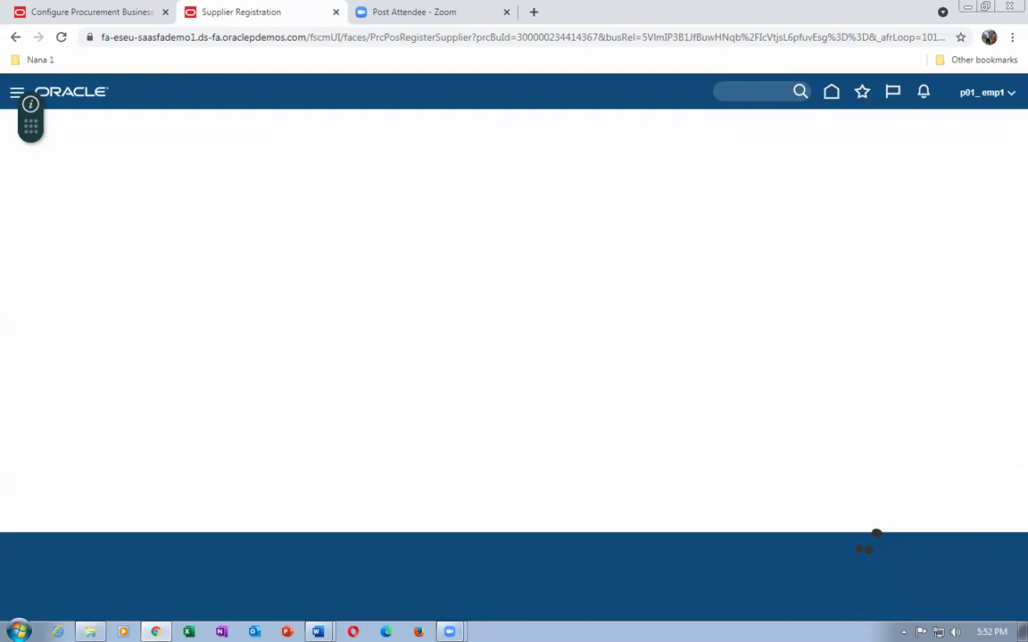
{"action": "left_click", "coordinate": [418, 631]}
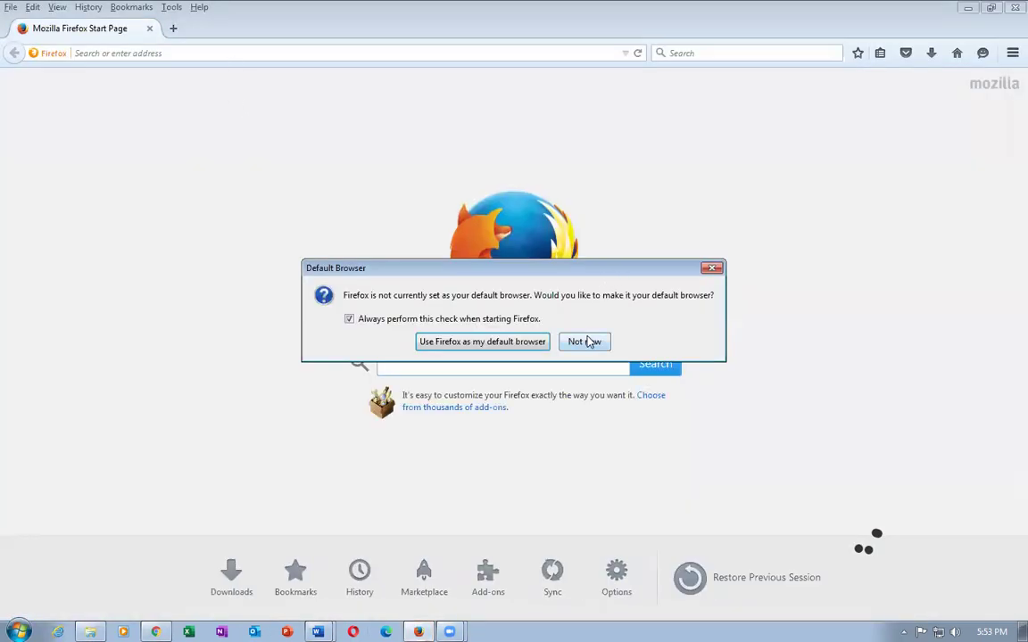
Decline the default-browser prompt and load the pasted supplier registration URL.
{"action": "left_click", "coordinate": [586, 341]}
{"action": "left_click", "coordinate": [304, 51]}
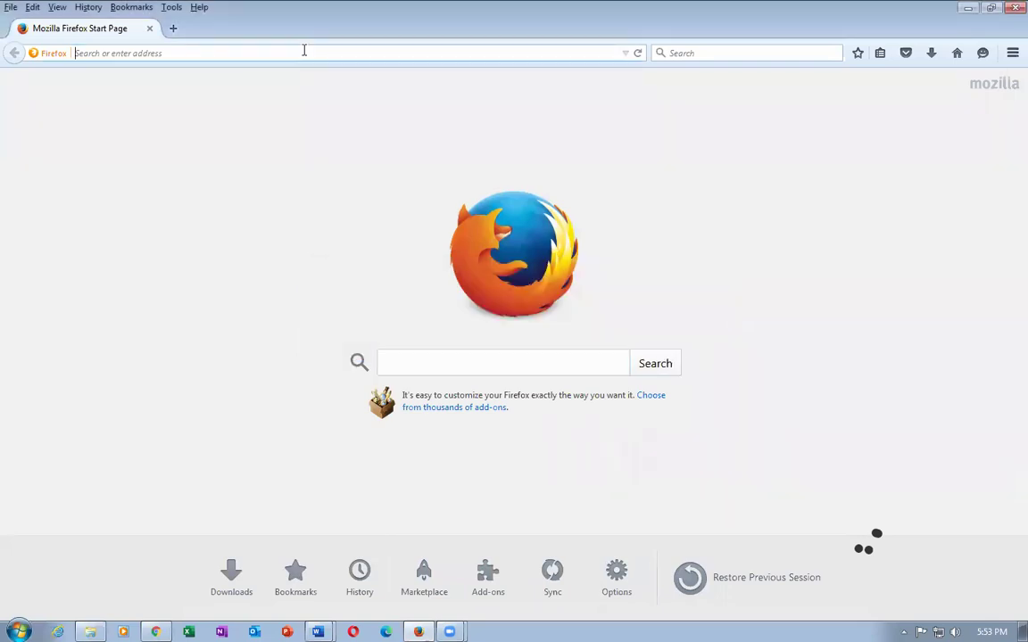
{"action": "key", "text": "ctrl+v"}
{"action": "key", "text": "Return"}
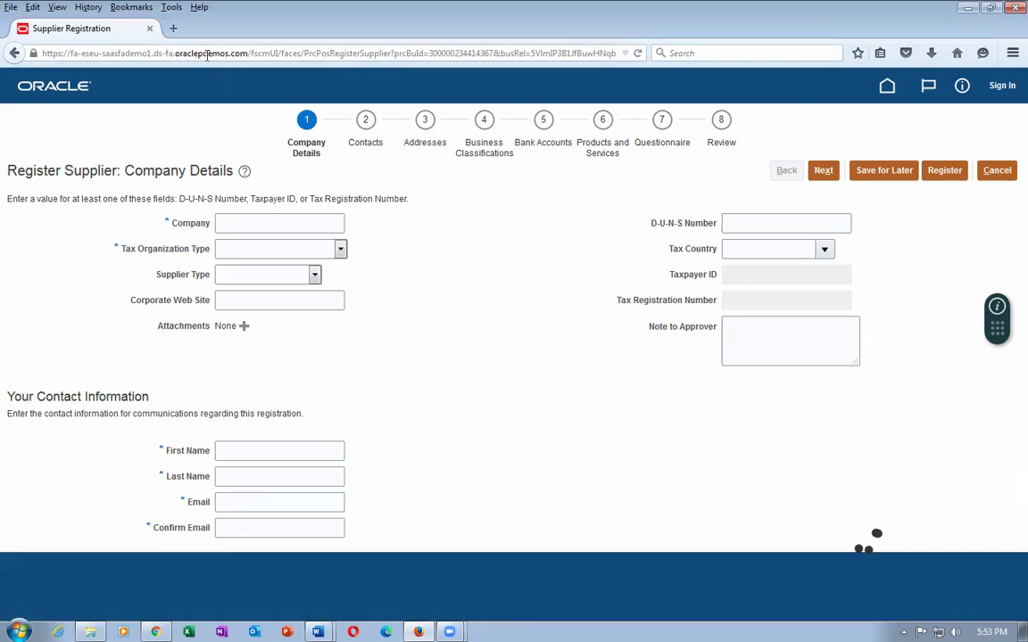
Open the 73_Supplier_Qual_Questions workbook and scroll down from the Agree to Terms question.
{"action": "left_click", "coordinate": [89, 630]}
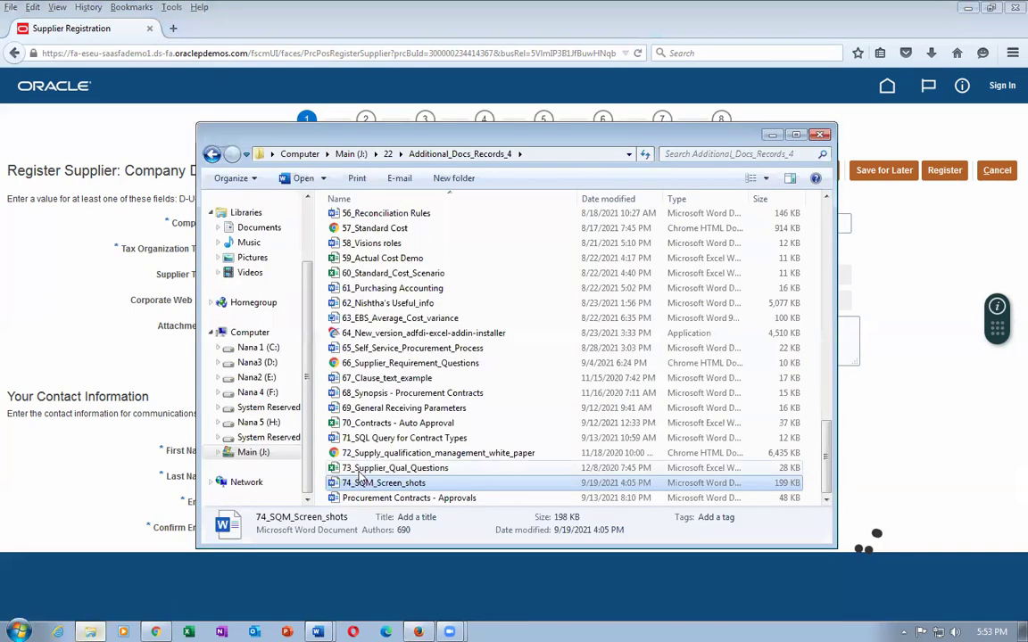
{"action": "left_click", "coordinate": [402, 470]}
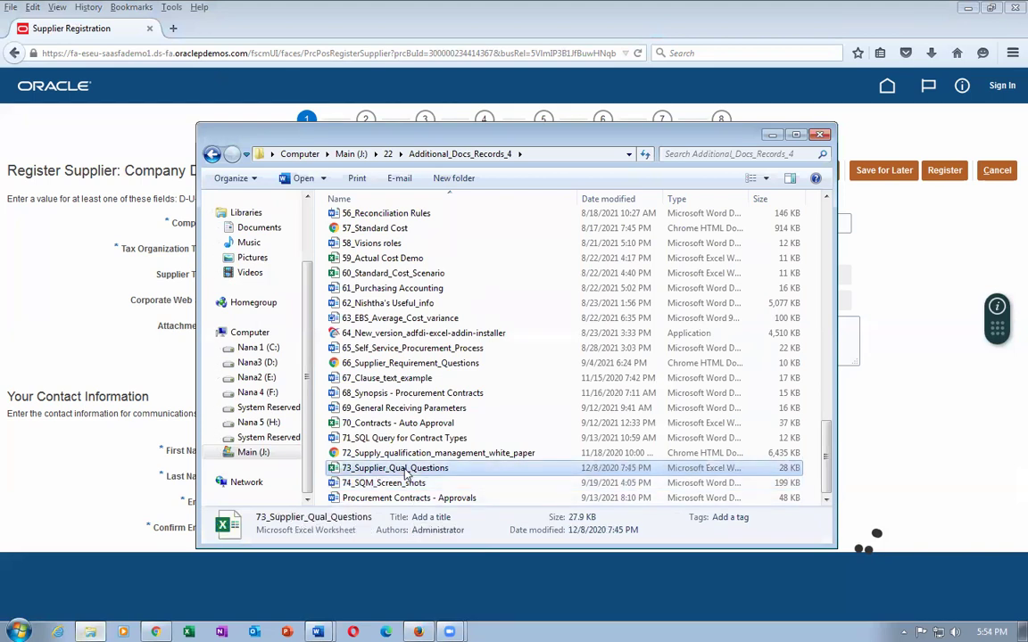
{"action": "double_click", "coordinate": [402, 469]}
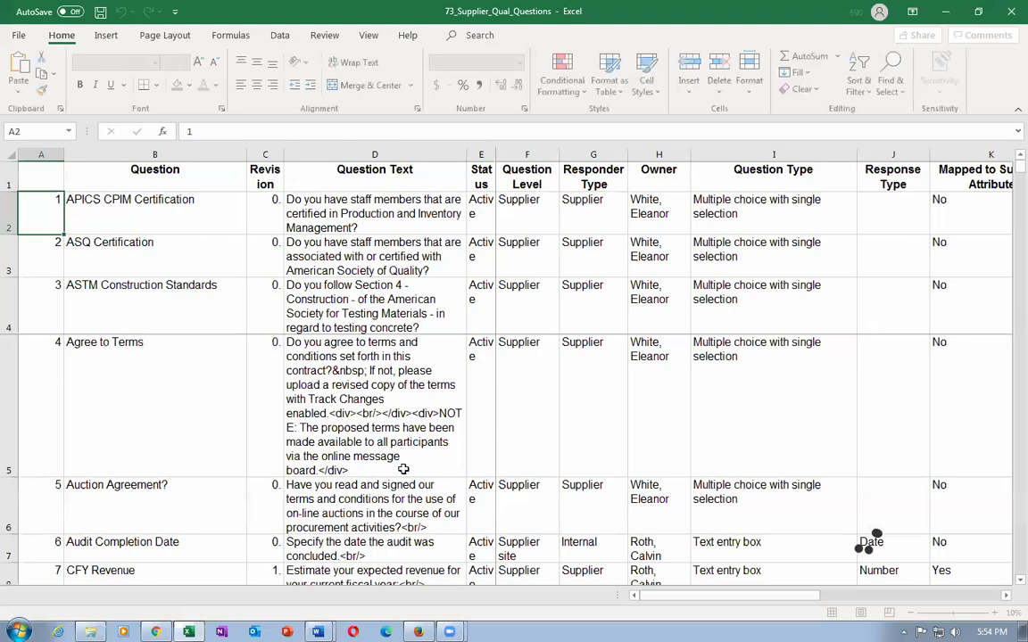
{"action": "left_click", "coordinate": [296, 356]}
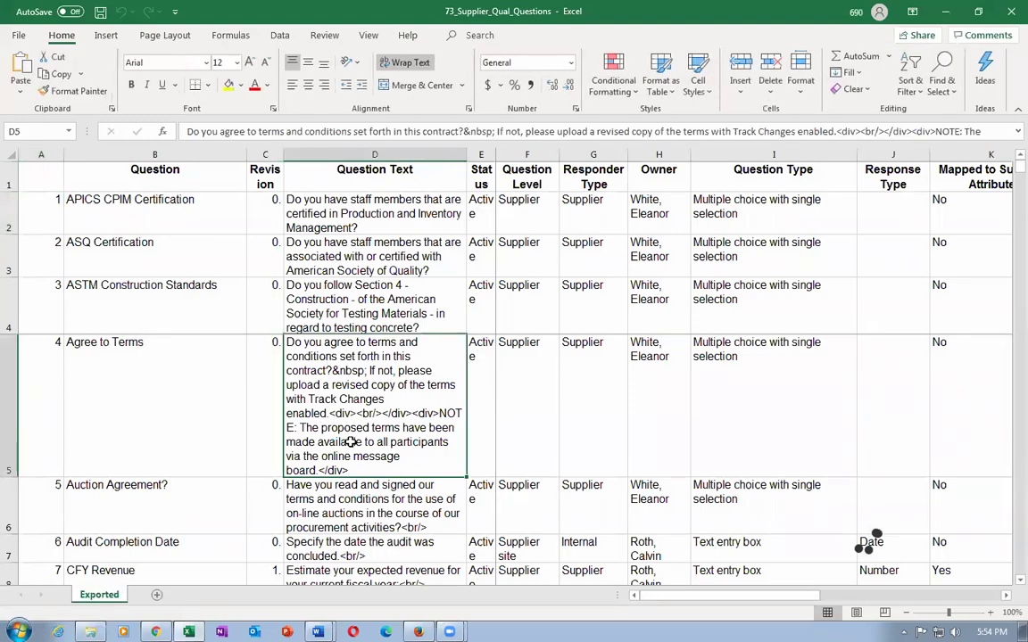
{"action": "scroll", "coordinate": [350, 443], "scroll_direction": "down", "scroll_amount": 4}
{"action": "scroll", "coordinate": [351, 443], "scroll_direction": "down", "scroll_amount": 10}
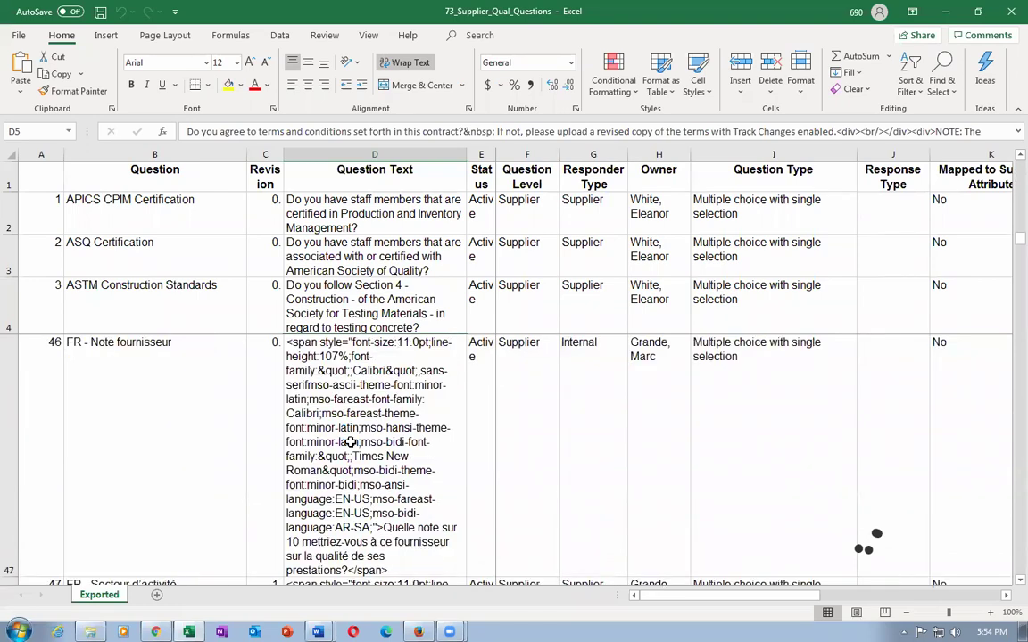
{"action": "scroll", "coordinate": [351, 442], "scroll_direction": "down", "scroll_amount": 10}
{"action": "scroll", "coordinate": [351, 443], "scroll_direction": "down", "scroll_amount": 2}
{"action": "scroll", "coordinate": [351, 442], "scroll_direction": "down", "scroll_amount": 2}
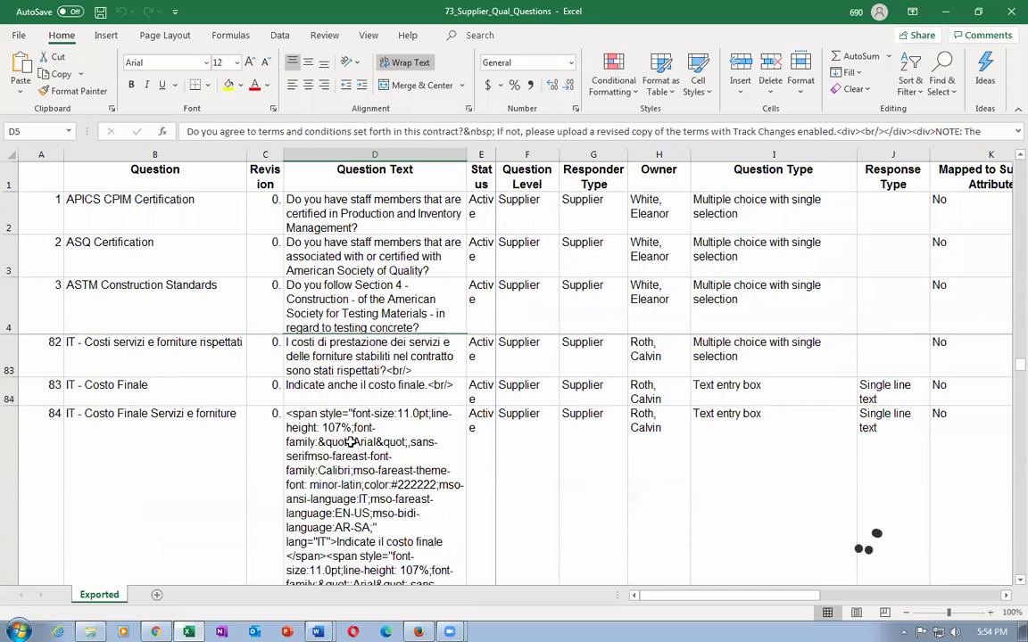
{"action": "scroll", "coordinate": [352, 464], "scroll_direction": "down", "scroll_amount": 2}
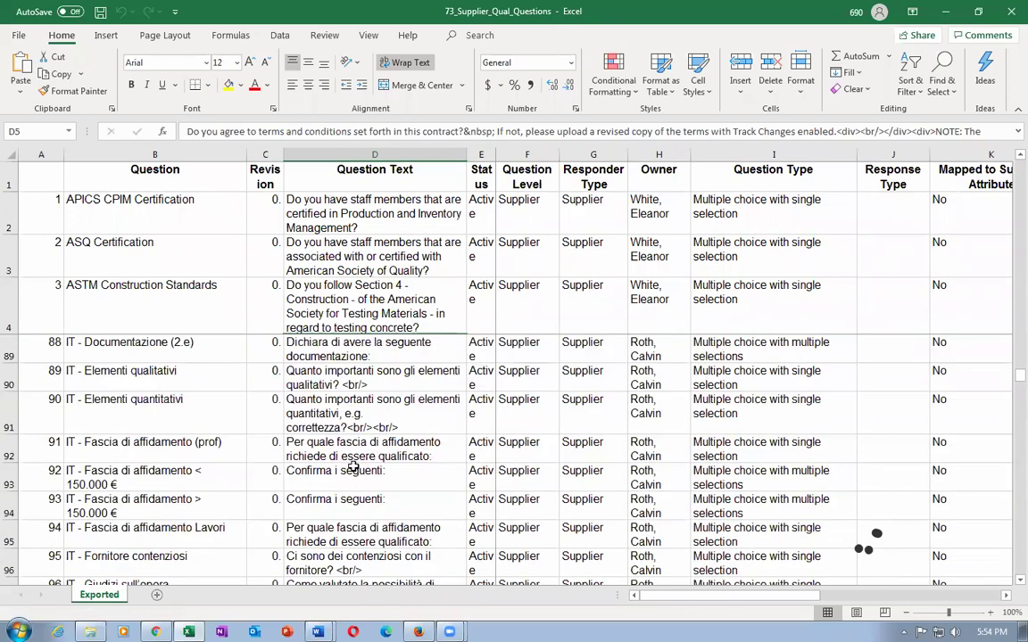
{"action": "scroll", "coordinate": [350, 463], "scroll_direction": "down", "scroll_amount": 4}
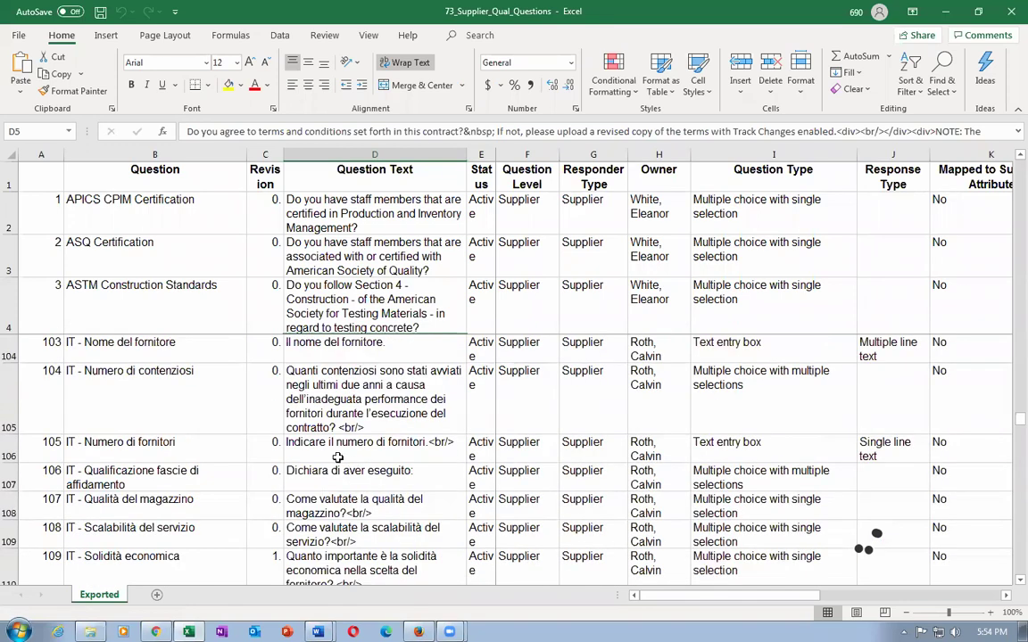
Inspect the questions in D105, D117 and the training-date question in D154.
{"action": "left_click", "coordinate": [319, 368]}
{"action": "scroll", "coordinate": [361, 430], "scroll_direction": "down", "scroll_amount": 3}
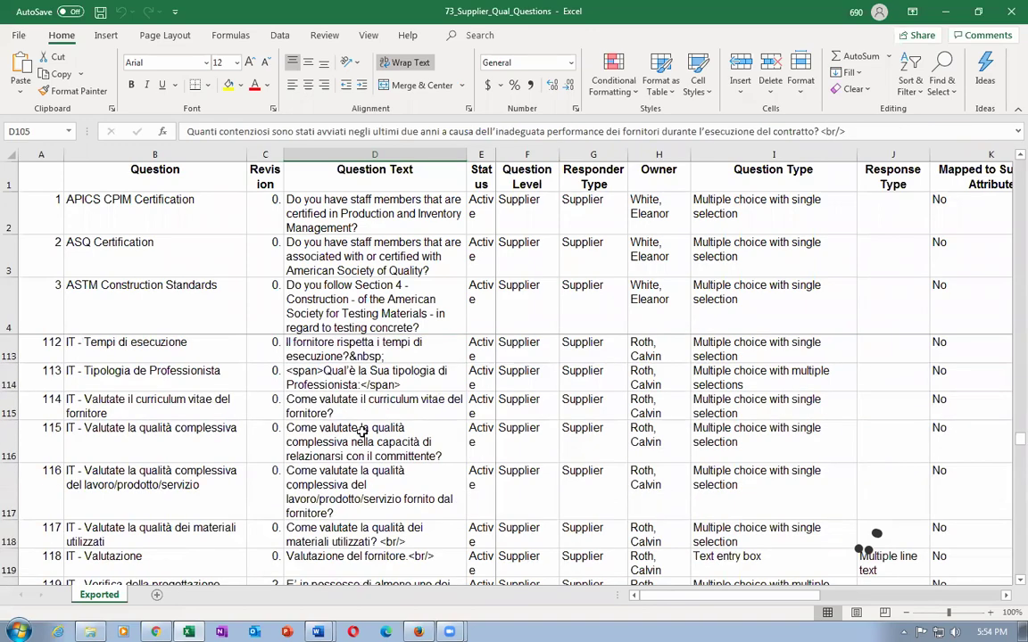
{"action": "left_click", "coordinate": [359, 475]}
{"action": "scroll", "coordinate": [355, 482], "scroll_direction": "down", "scroll_amount": 5}
{"action": "scroll", "coordinate": [352, 490], "scroll_direction": "down", "scroll_amount": 8}
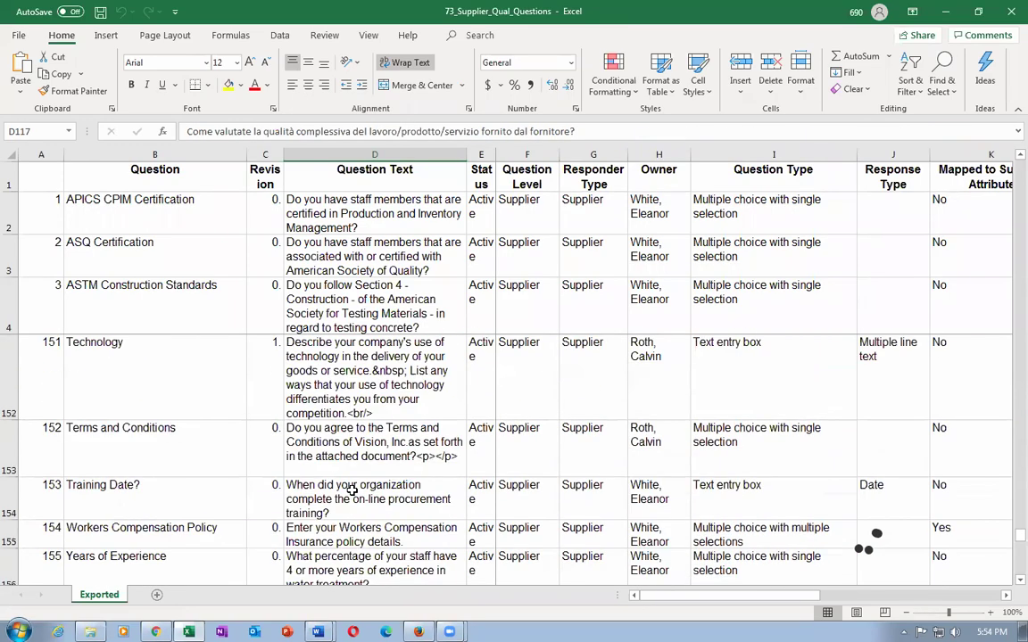
{"action": "left_click", "coordinate": [353, 490]}
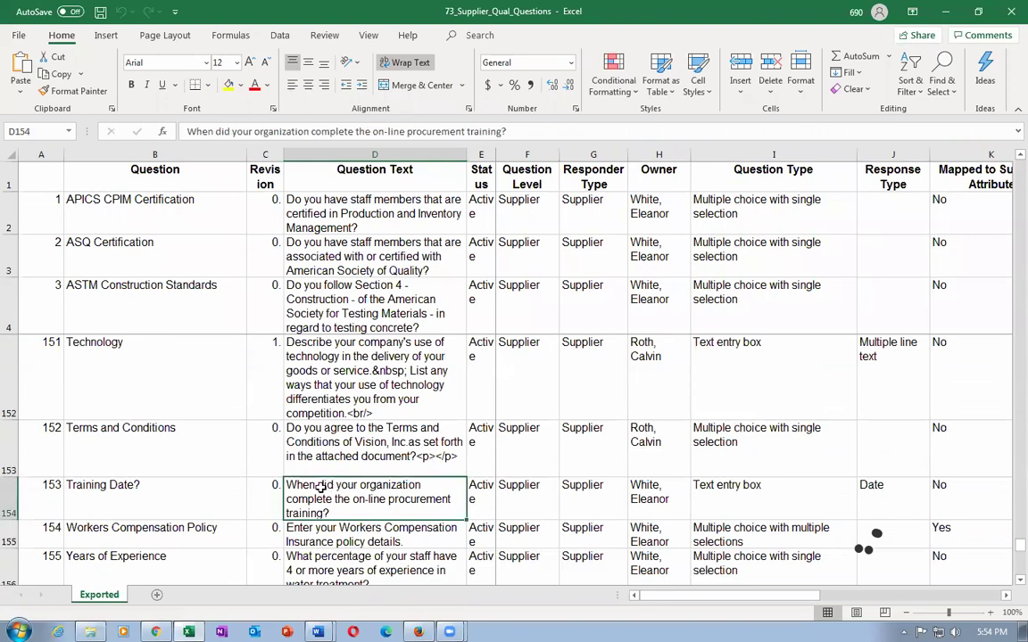
{"action": "key", "text": "Down"}
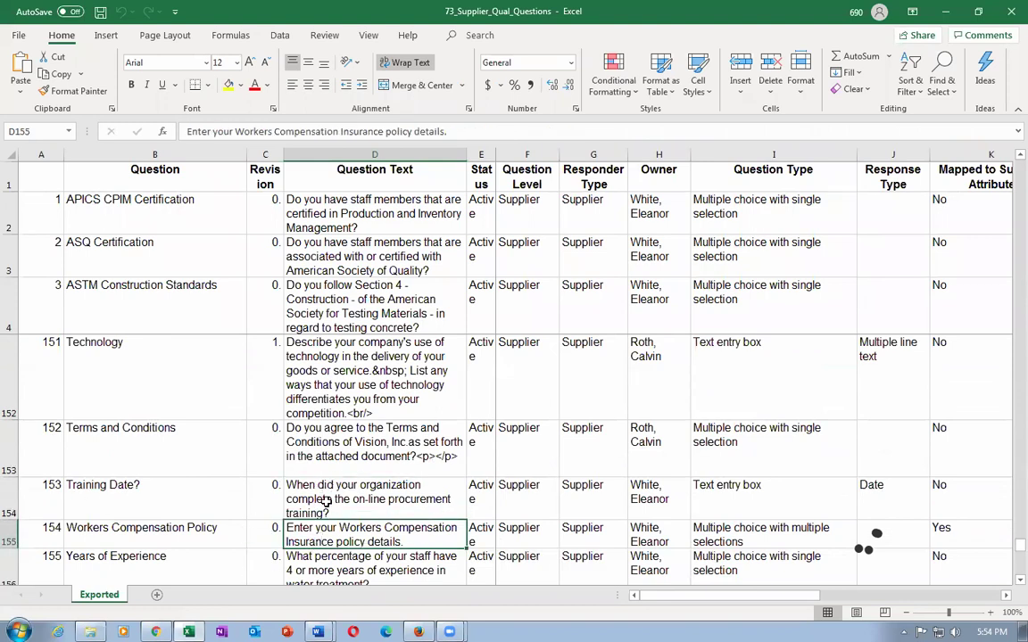
{"action": "left_click", "coordinate": [325, 503]}
{"action": "scroll", "coordinate": [385, 520], "scroll_direction": "down", "scroll_amount": 5}
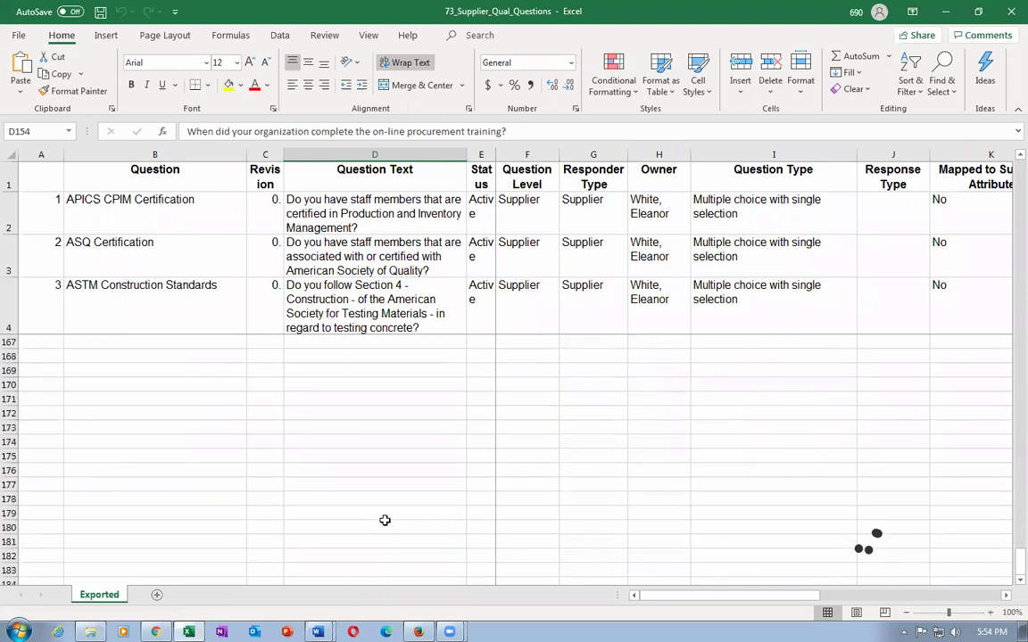
{"action": "scroll", "coordinate": [384, 521], "scroll_direction": "up", "scroll_amount": 4}
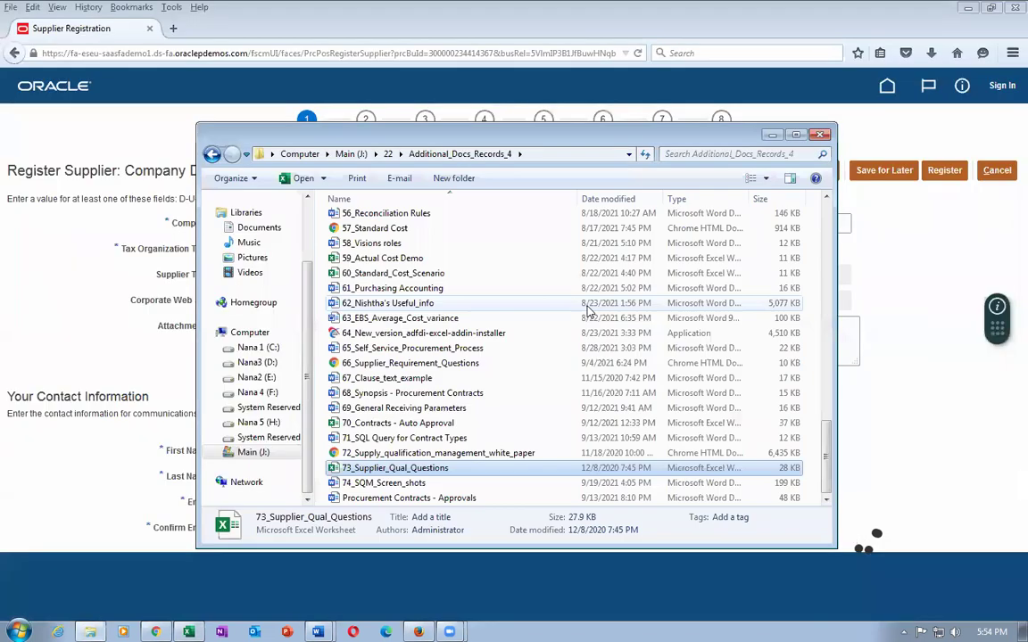
Minimize Excel, view the SQM screenshots document, and return to Chrome's registration page address.
{"action": "left_click", "coordinate": [945, 12]}
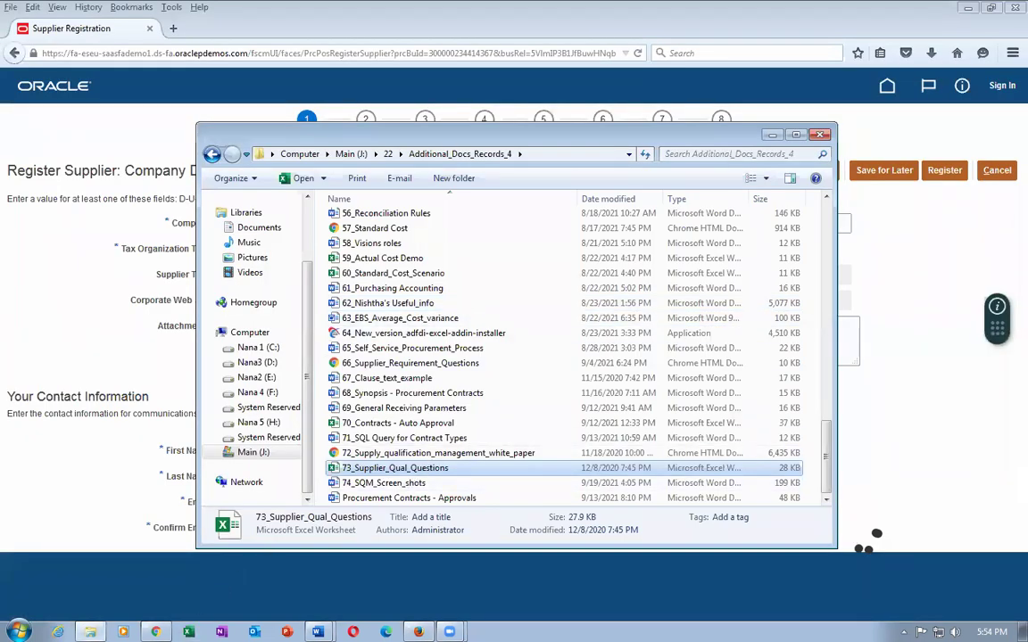
{"action": "mouse_move", "coordinate": [317, 632]}
{"action": "left_click", "coordinate": [286, 599]}
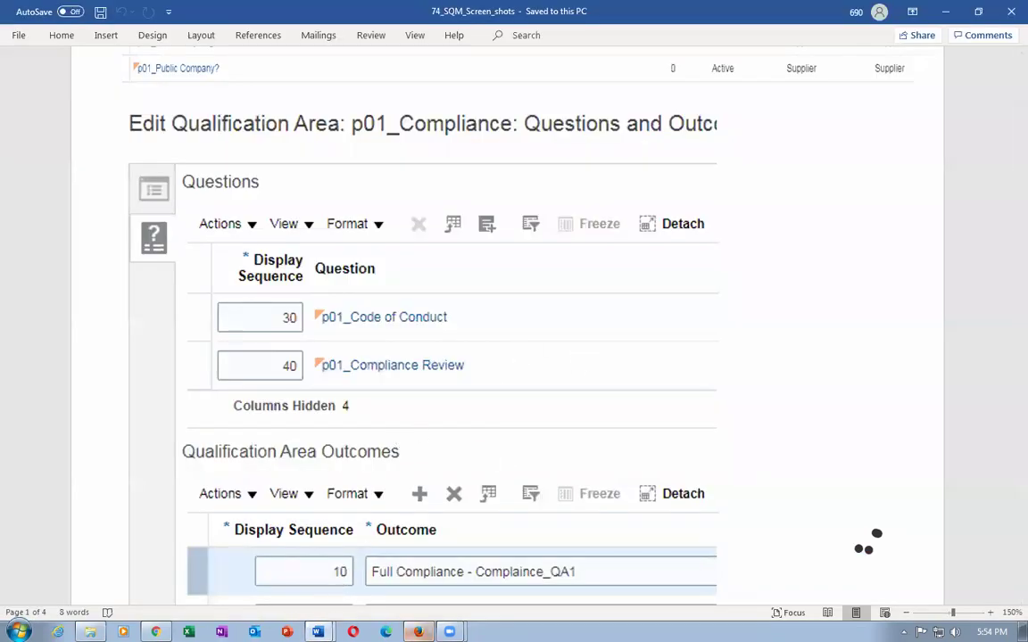
{"action": "left_click", "coordinate": [155, 632]}
{"action": "left_click", "coordinate": [260, 38]}
{"action": "left_click", "coordinate": [267, 47]}
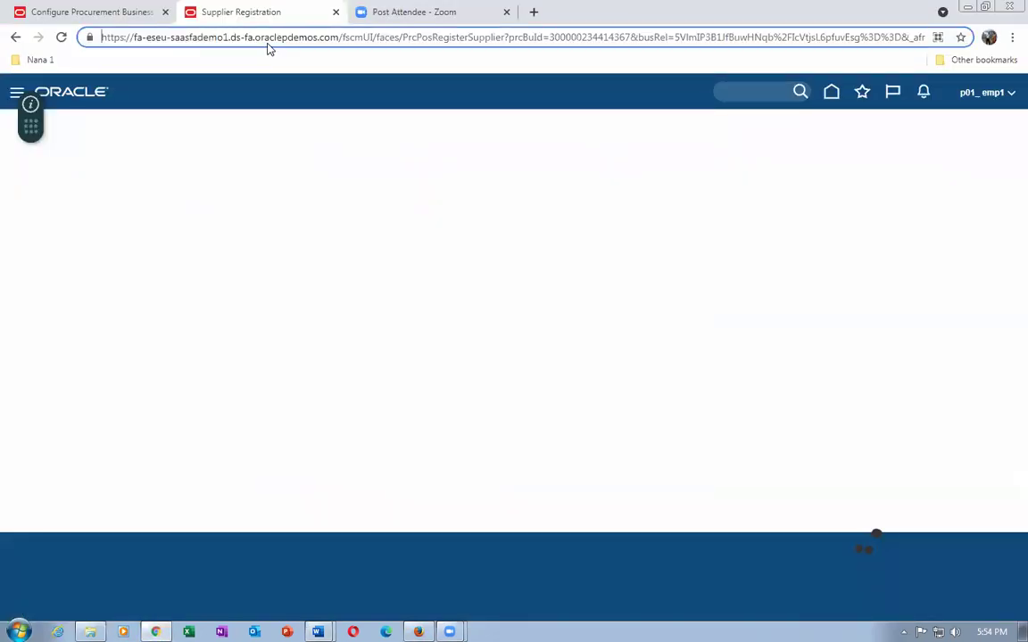
Replace the Firefox registration form's address with the bare Oracle site domain and load it.
{"action": "key", "text": "shift+Right"}
{"action": "key", "text": "shift+Right"}
{"action": "key", "text": "shift+Right"}
{"action": "key", "text": "shift+Right"}
{"action": "key", "text": "shift+Right"}
{"action": "key", "text": "shift+Right"}
{"action": "key", "text": "shift+Right"}
{"action": "key", "text": "shift+Right"}
{"action": "key", "text": "shift+Right"}
{"action": "key", "text": "shift+Right"}
{"action": "key", "text": "shift+Right"}
{"action": "key", "text": "shift+Right"}
{"action": "key", "text": "shift+Right"}
{"action": "key", "text": "shift+Right"}
{"action": "key", "text": "shift+Right"}
{"action": "key", "text": "shift+Right"}
{"action": "key", "text": "shift+Right"}
{"action": "key", "text": "shift+Right"}
{"action": "key", "text": "shift+Right"}
{"action": "key", "text": "shift+Right"}
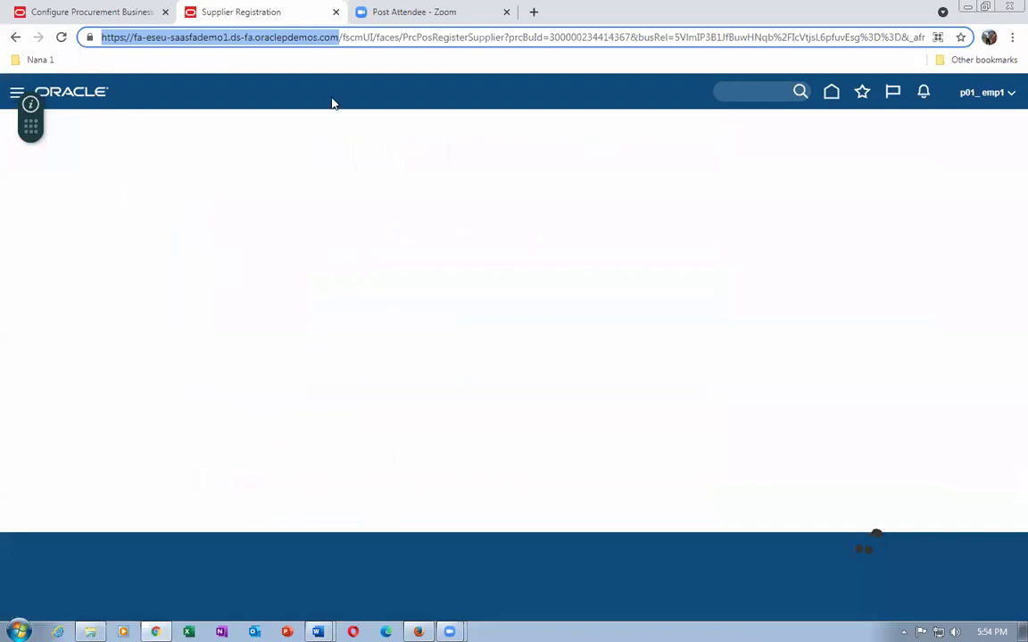
{"action": "left_click", "coordinate": [68, 15]}
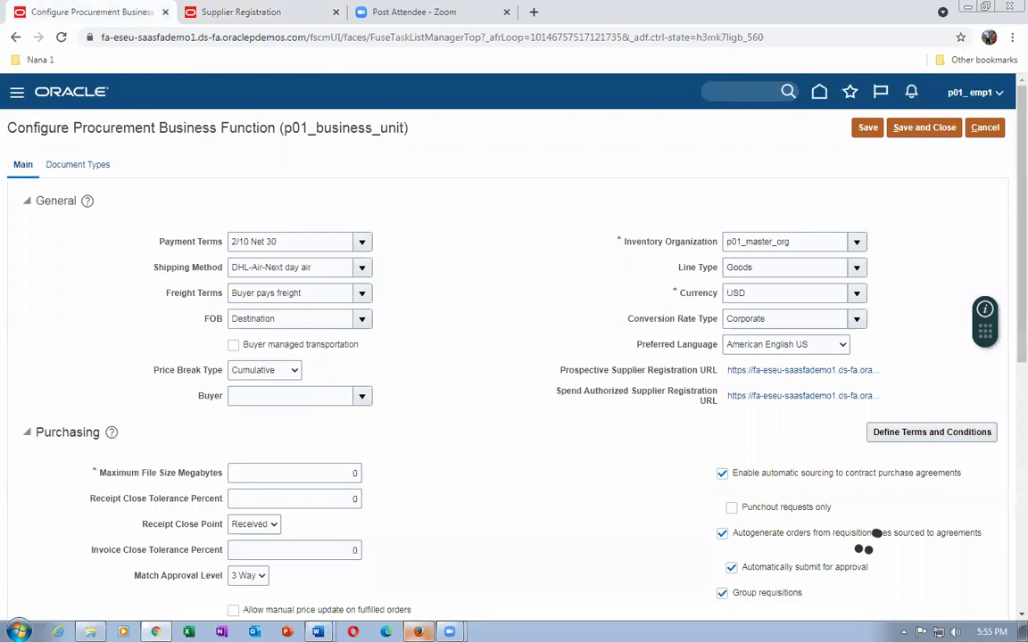
{"action": "left_click", "coordinate": [419, 632]}
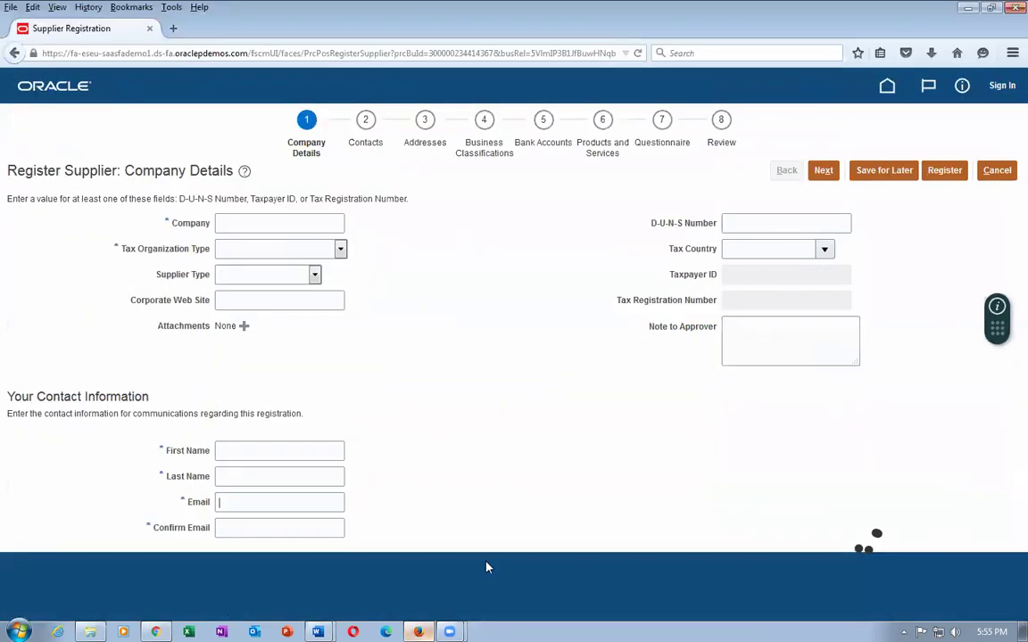
{"action": "left_click", "coordinate": [196, 61]}
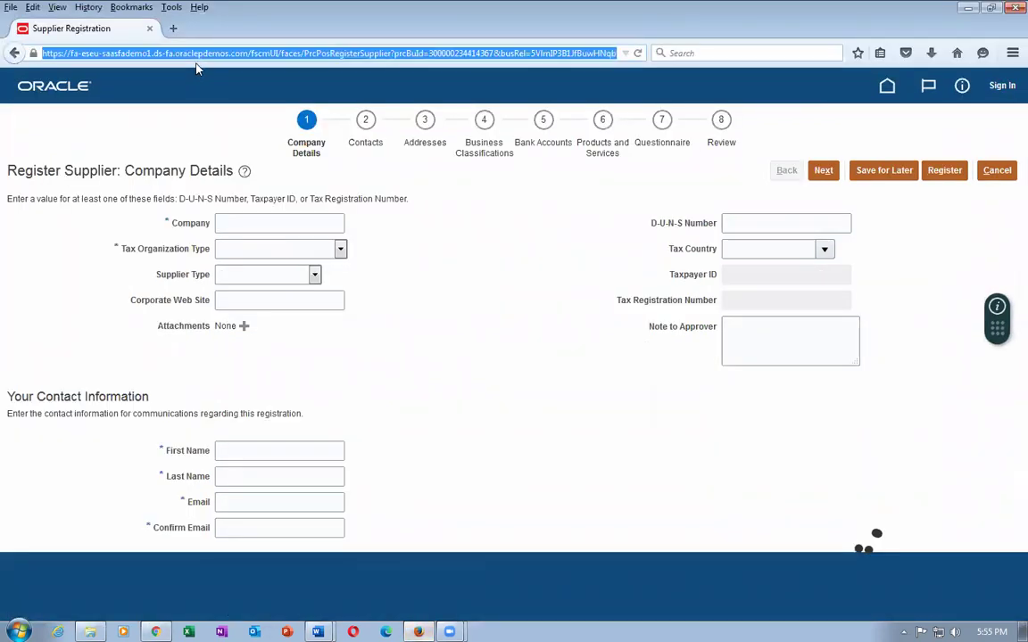
{"action": "type", "text": "https://fa-eseu-saasfademo1.ds-fa.oraclepdemos.com"}
{"action": "key", "text": "Return"}
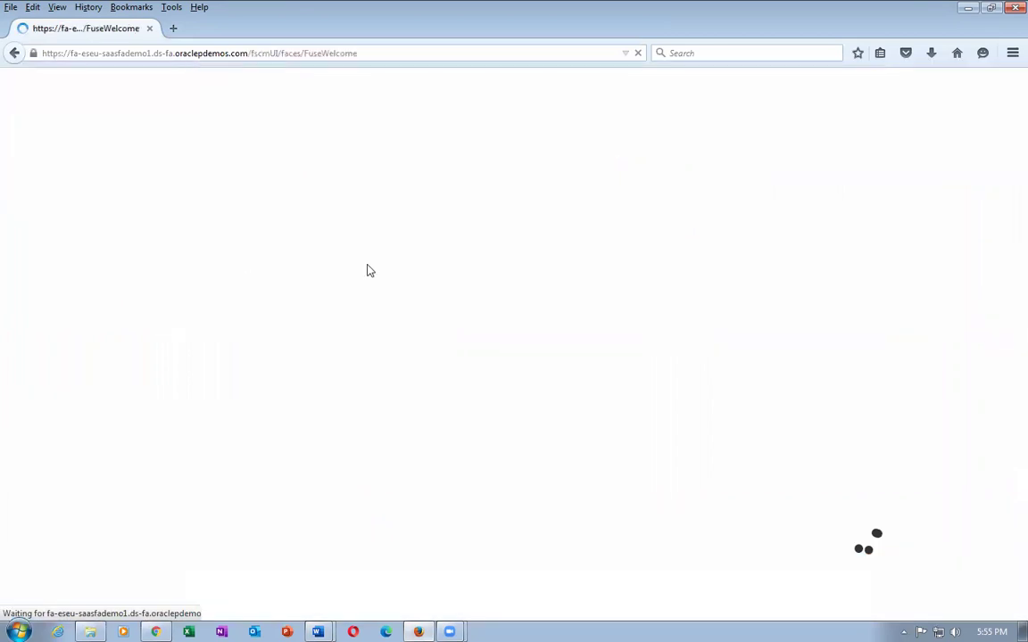
Sign in with the saved employee user ID and confirm the notifications list is empty.
{"action": "type", "text": "p"}
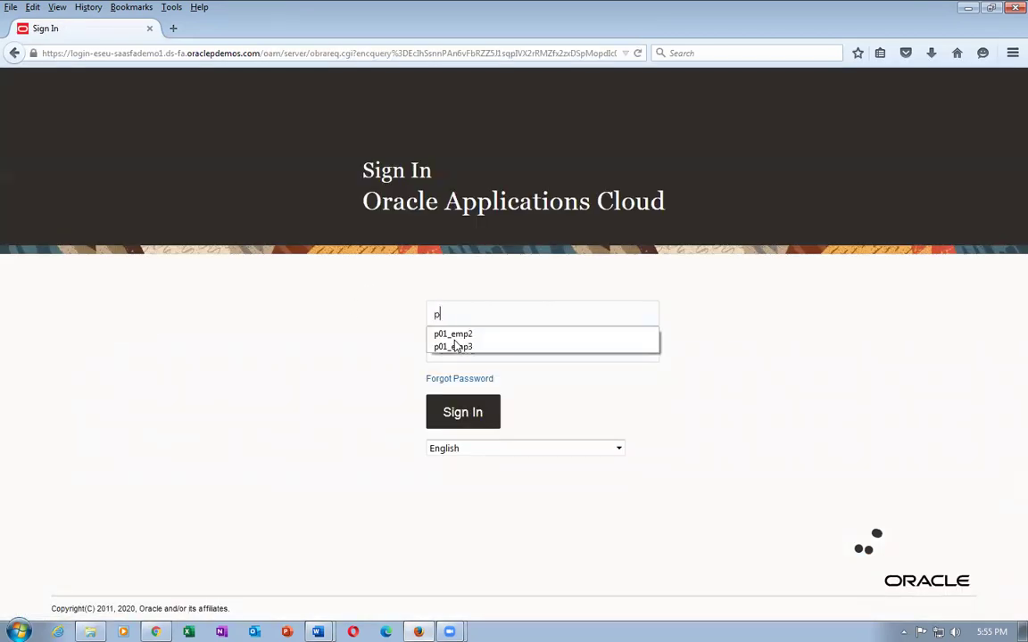
{"action": "type", "text": "01_emp3"}
{"action": "left_click", "coordinate": [455, 341]}
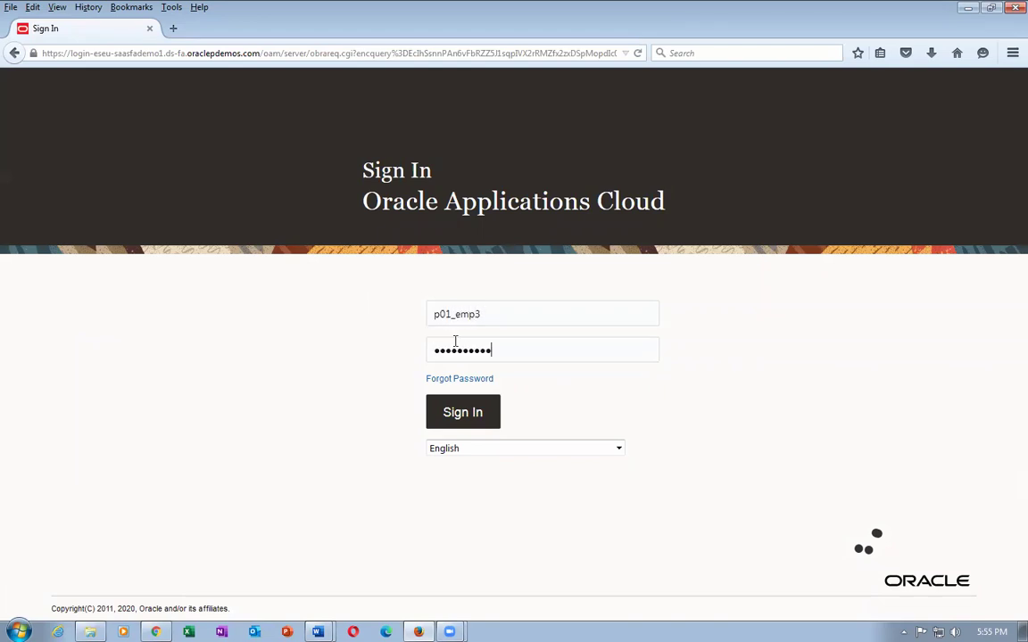
{"action": "left_click", "coordinate": [440, 413]}
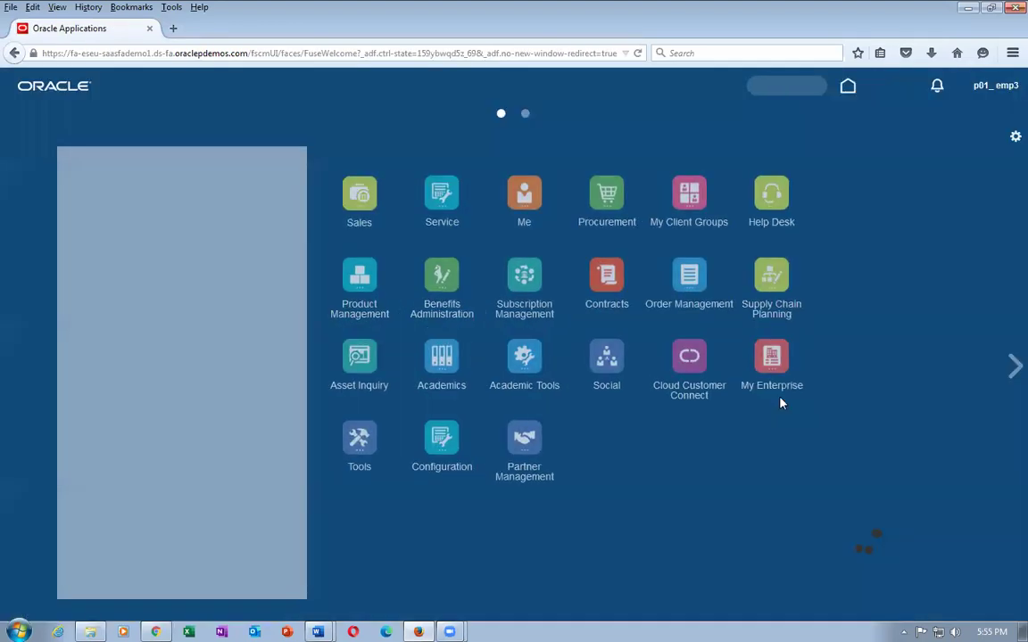
{"action": "left_click", "coordinate": [923, 93]}
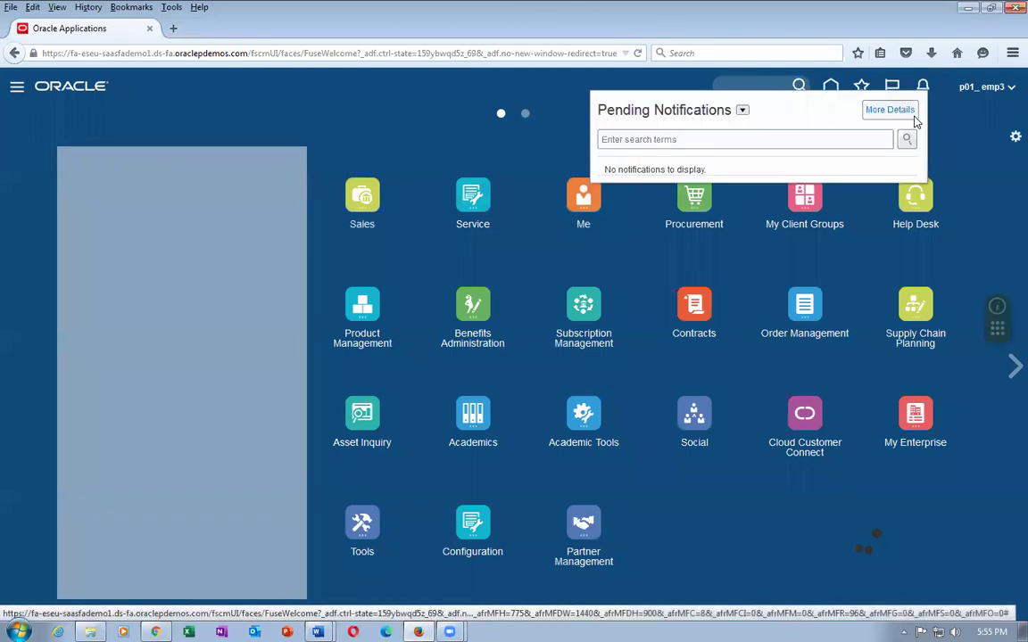
{"action": "left_click", "coordinate": [941, 161]}
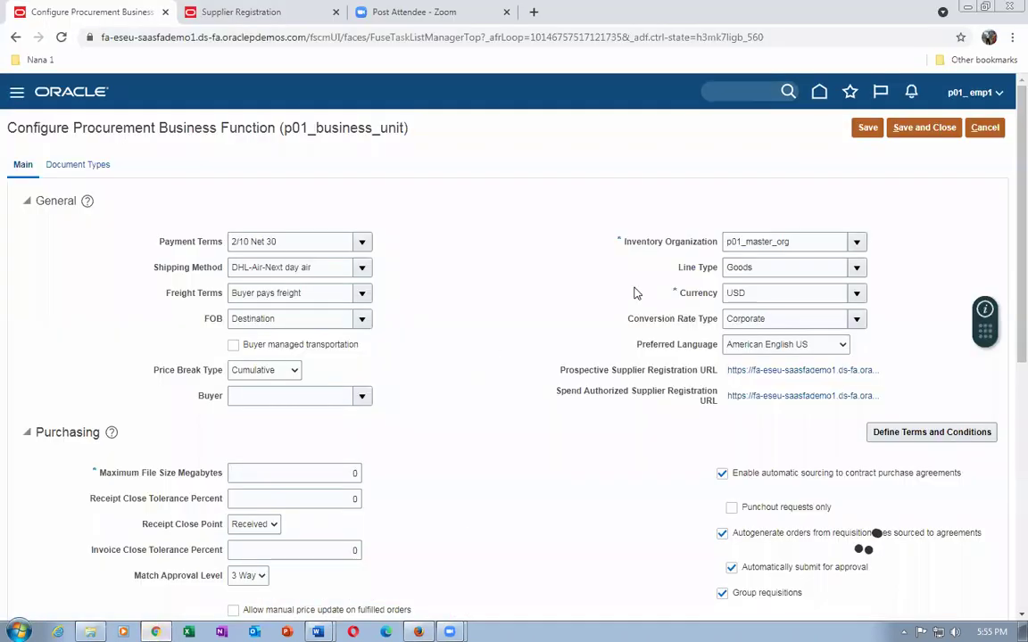
Leave the business function setup and open Procurement > Supplier Qualification from Home.
{"action": "left_click", "coordinate": [982, 130]}
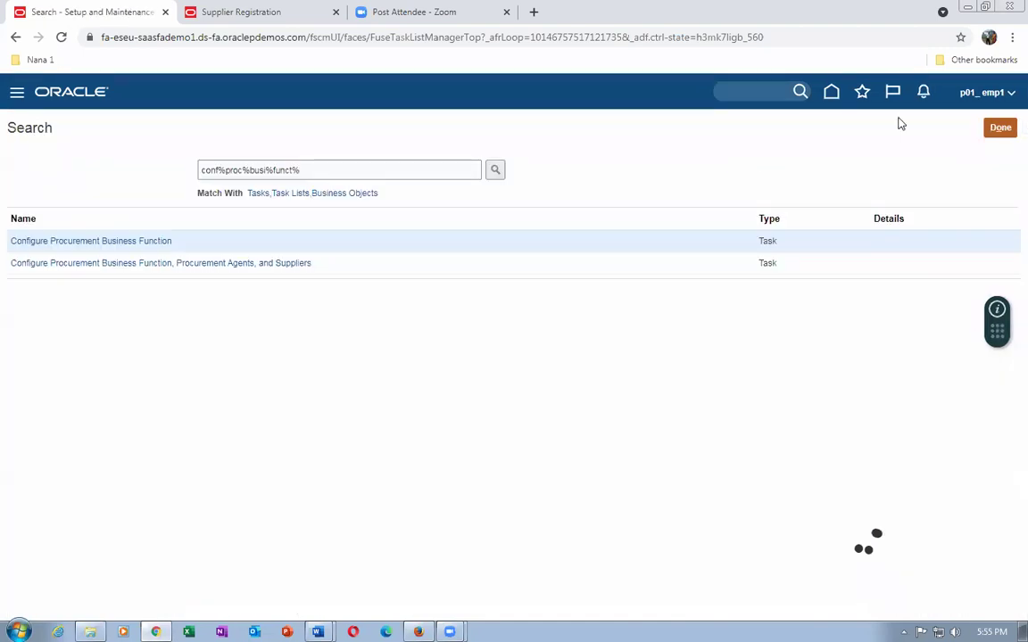
{"action": "left_click", "coordinate": [986, 129]}
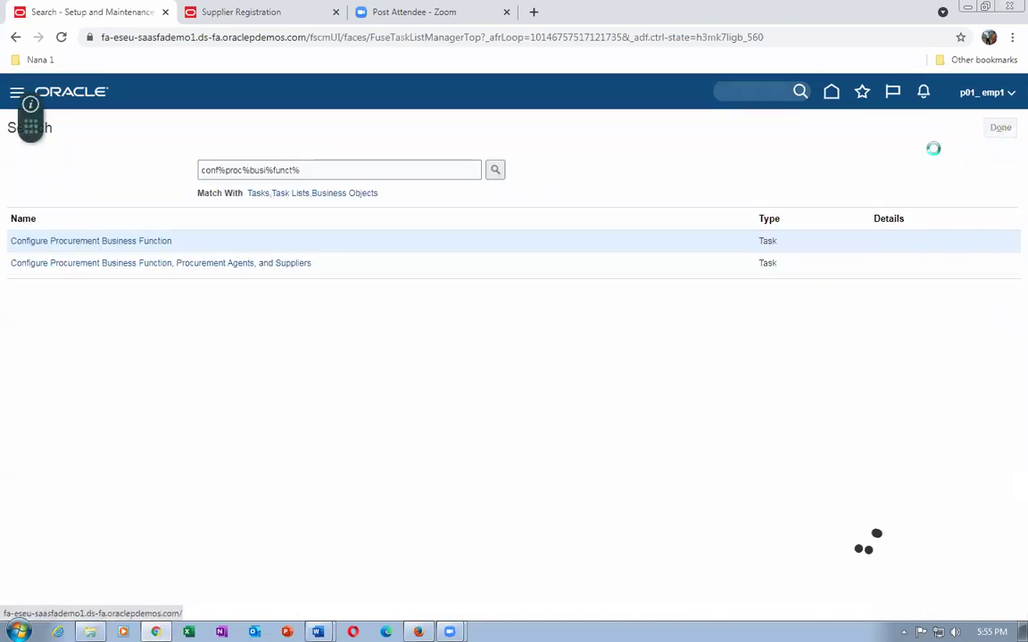
{"action": "left_click", "coordinate": [830, 97]}
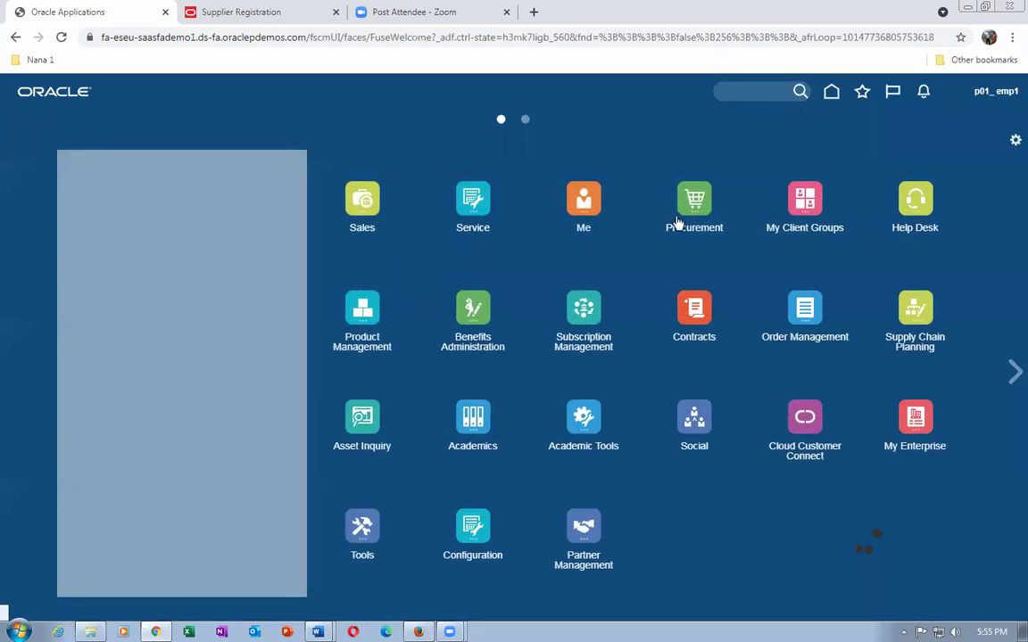
{"action": "left_click", "coordinate": [680, 218]}
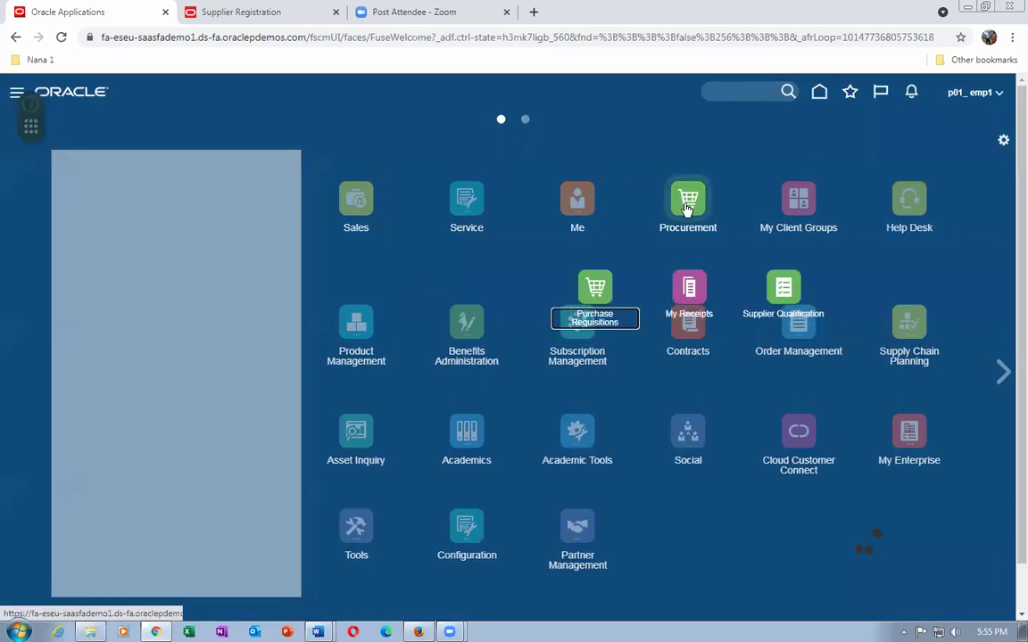
{"action": "left_click", "coordinate": [765, 312]}
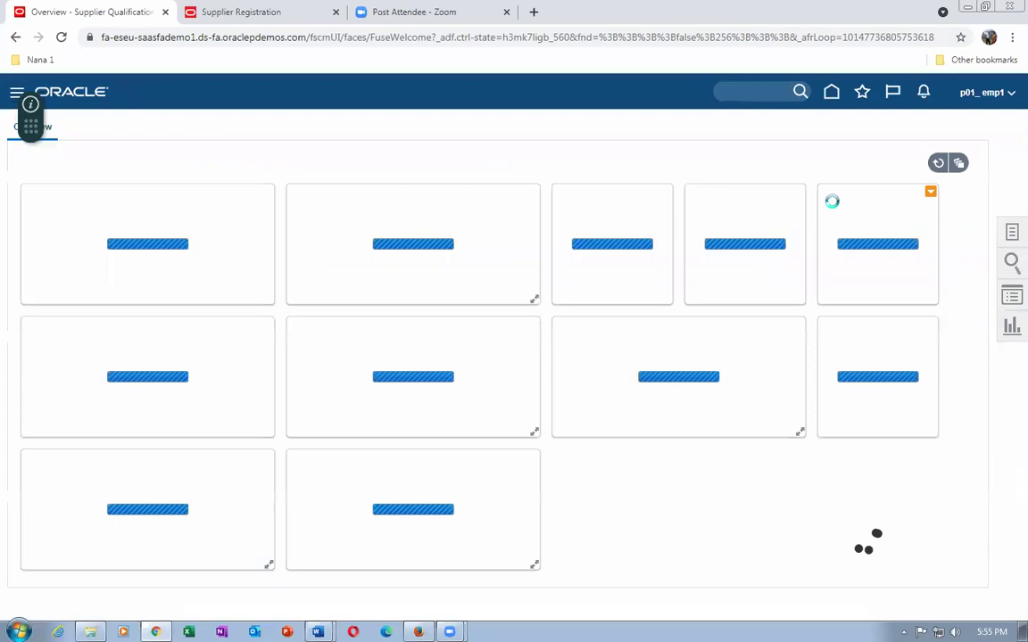
Search Manage Initiatives, listing the draft and four in-progress initiatives.
{"action": "left_click", "coordinate": [1011, 234]}
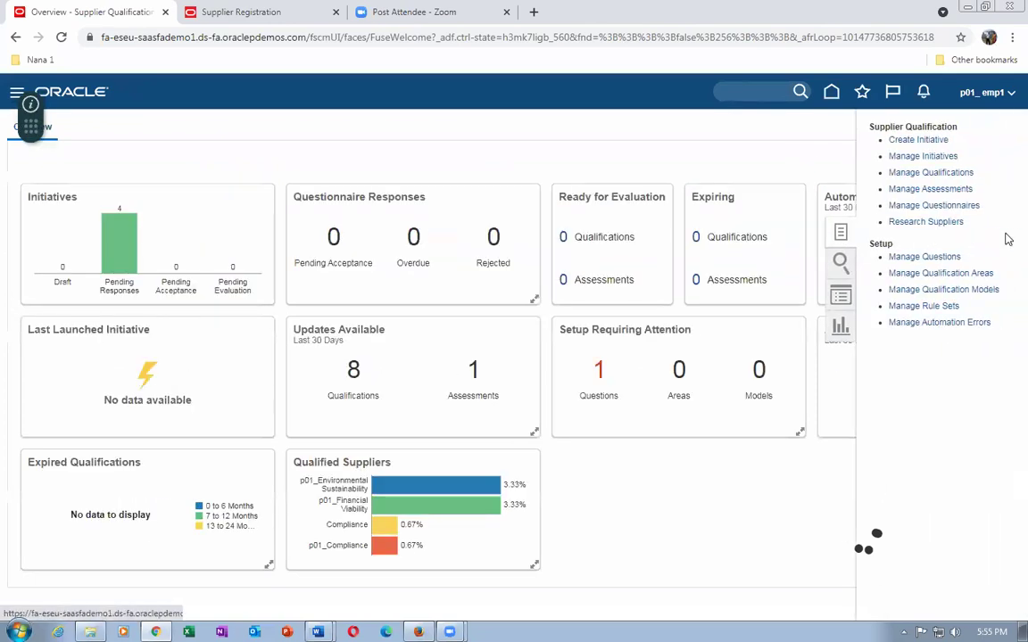
{"action": "left_click", "coordinate": [917, 157]}
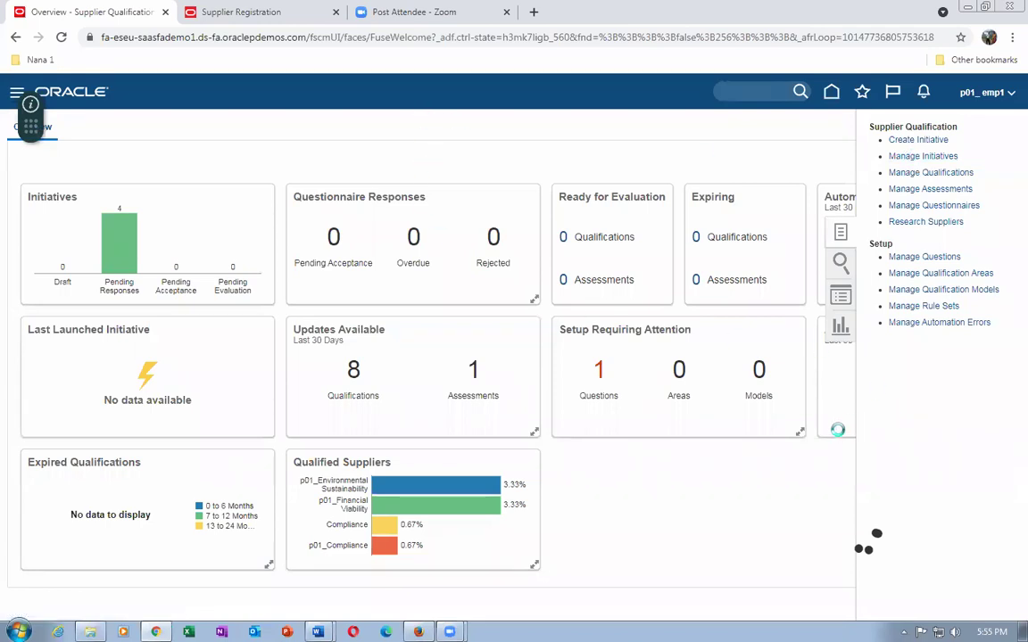
{"action": "left_click", "coordinate": [872, 358]}
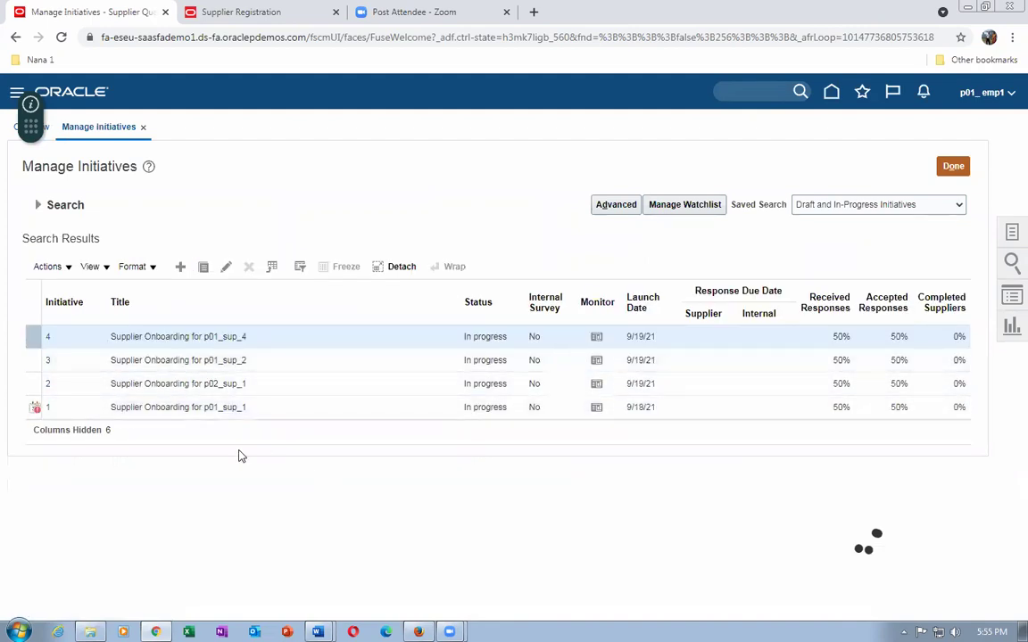
{"action": "left_click", "coordinate": [40, 206]}
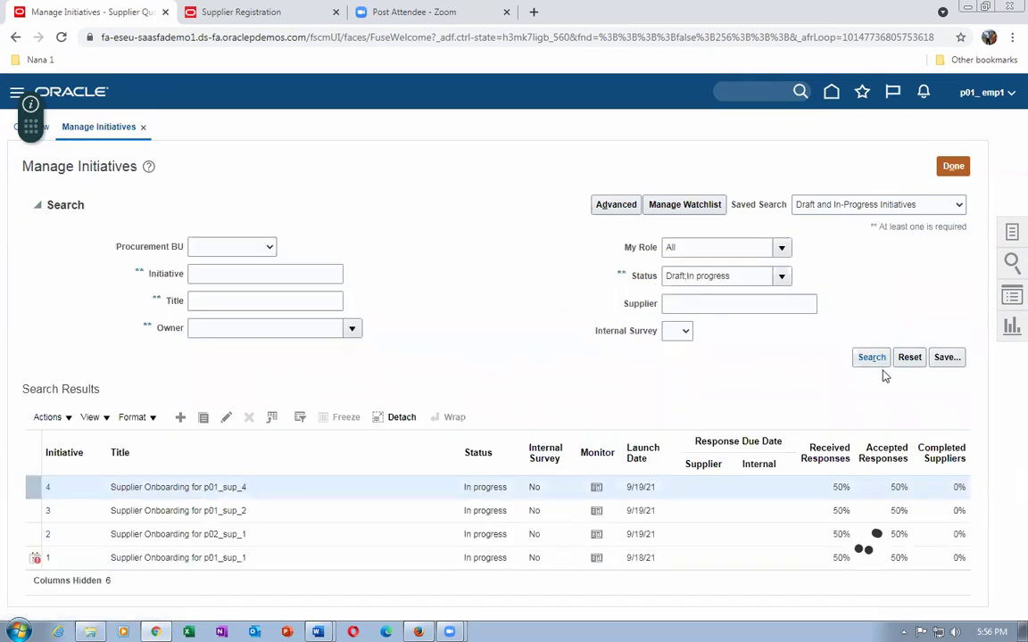
{"action": "left_click", "coordinate": [874, 360]}
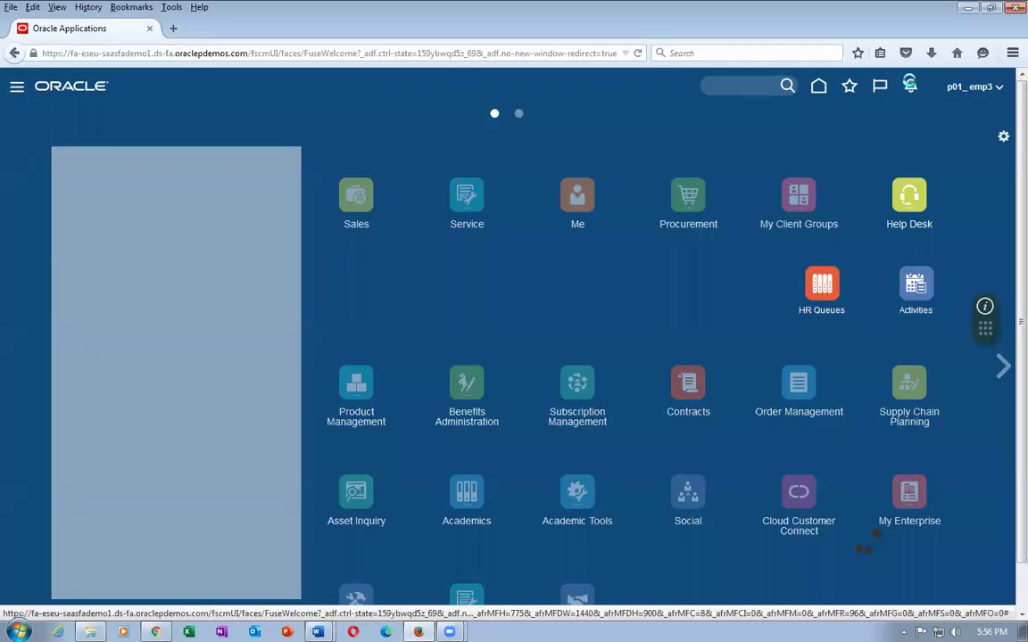
Review the 10 tasks in the BPM Worklist from the notifications, then close it.
{"action": "left_click", "coordinate": [910, 85]}
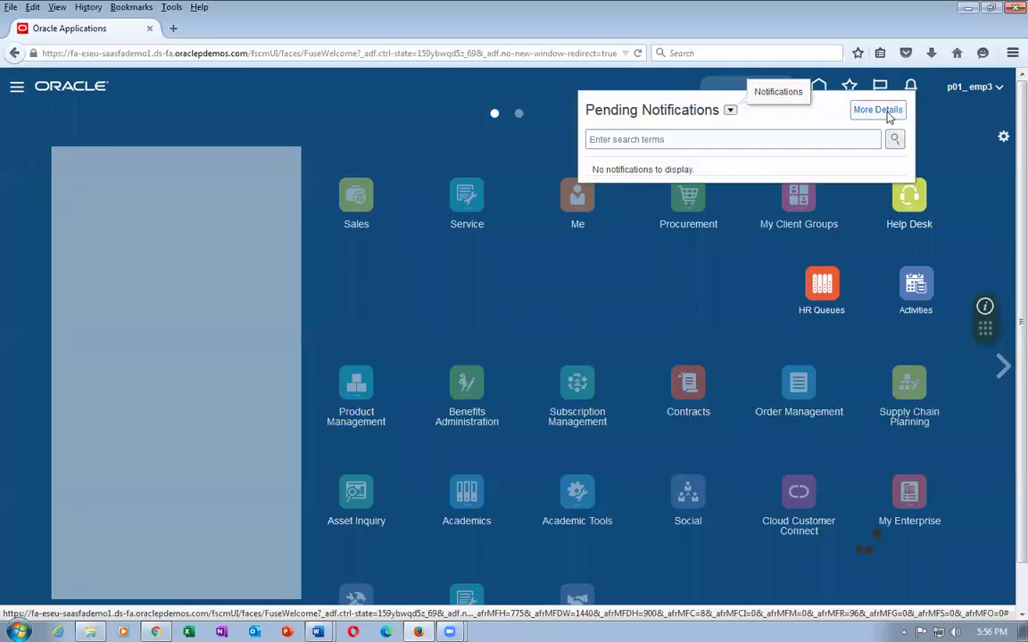
{"action": "left_click", "coordinate": [887, 113]}
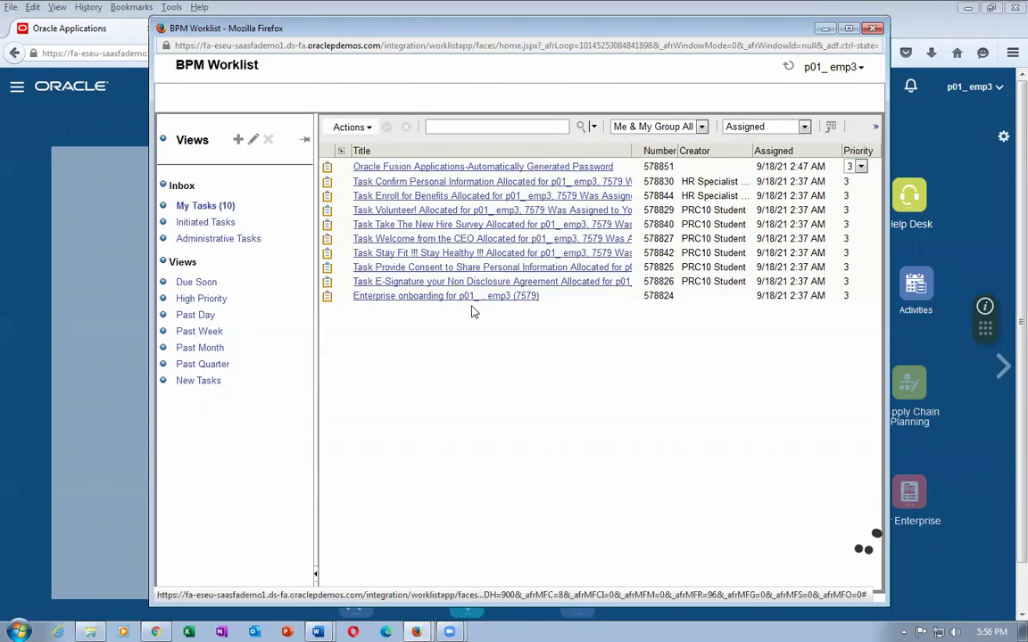
{"action": "left_click", "coordinate": [873, 29]}
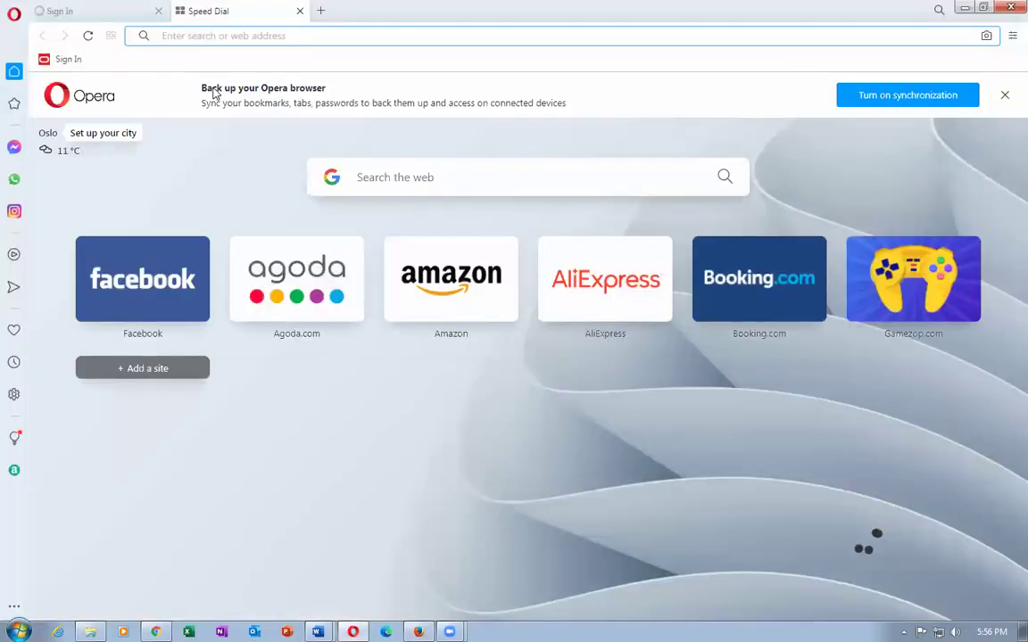
Load the Oracle applications address in Opera, sign in, and show the pending notifications.
{"action": "type", "text": "https://fa-eseu-saasfademo1.ds-fa.oraclepdemos.com/"}
{"action": "key", "text": "Return"}
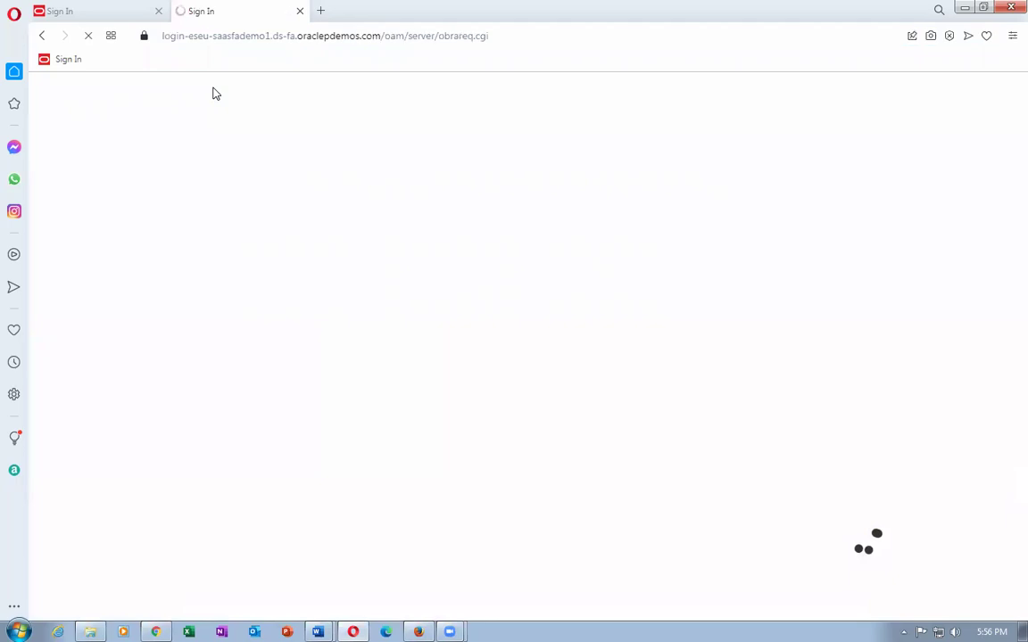
{"action": "left_click", "coordinate": [476, 409]}
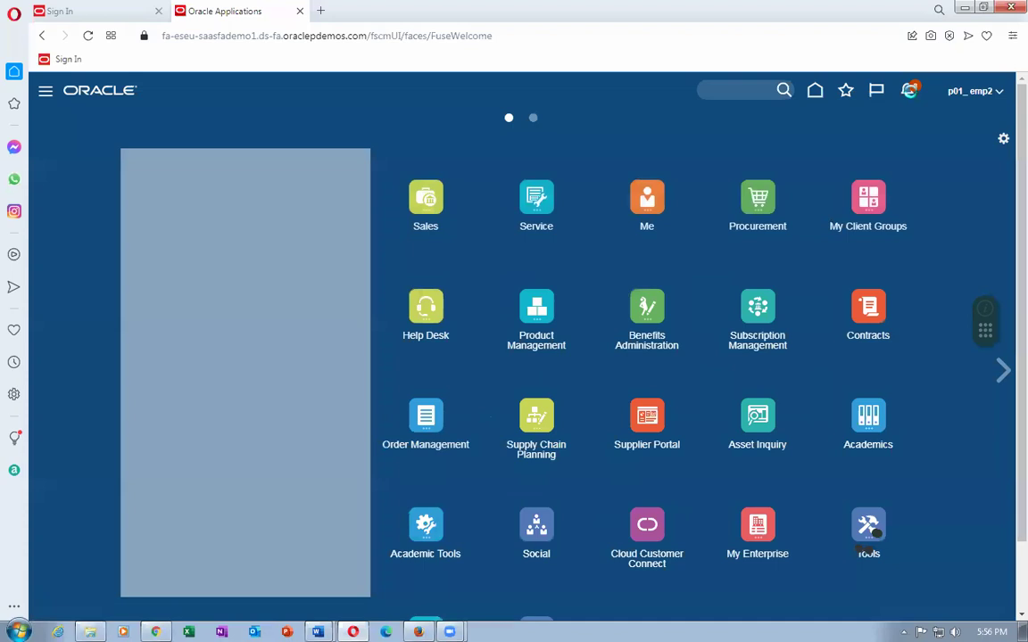
{"action": "left_click", "coordinate": [909, 91]}
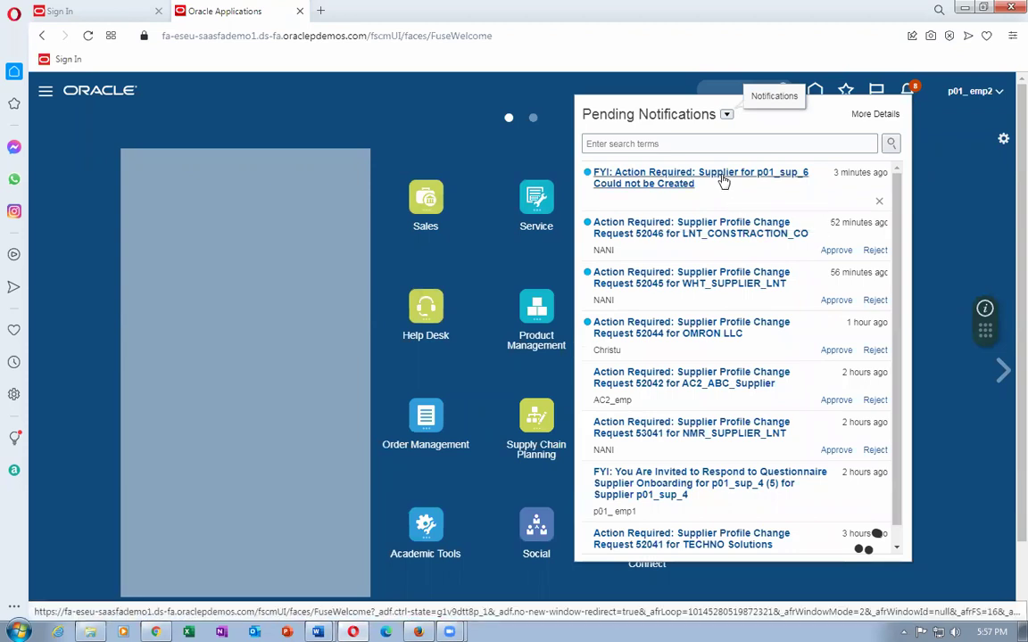
Open the p01_sup_6 could-not-be-created notification and go to its supplier creation errors.
{"action": "left_click", "coordinate": [720, 174]}
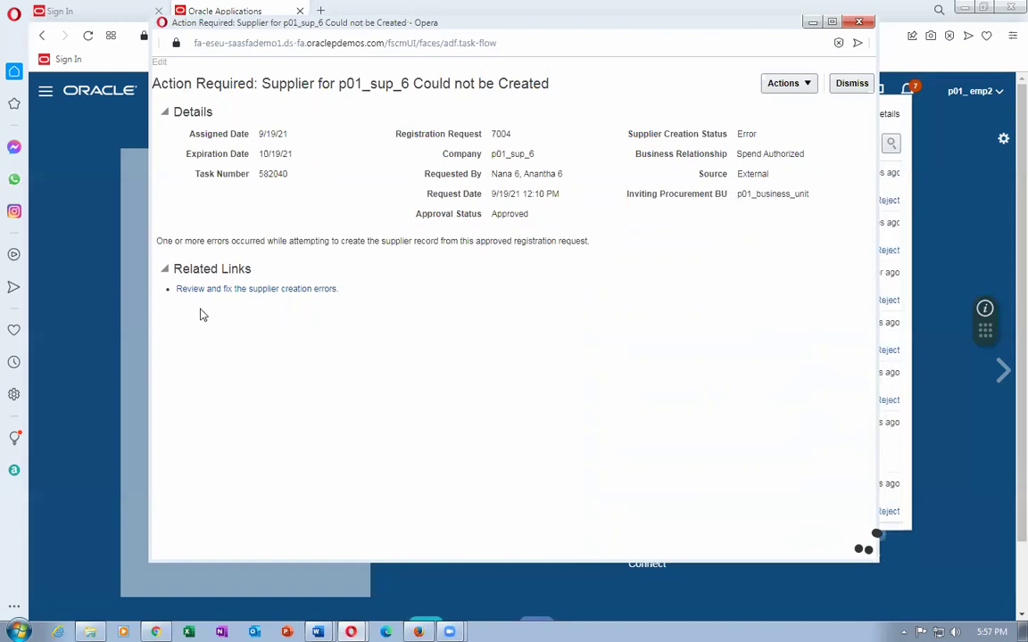
{"action": "left_click", "coordinate": [250, 289]}
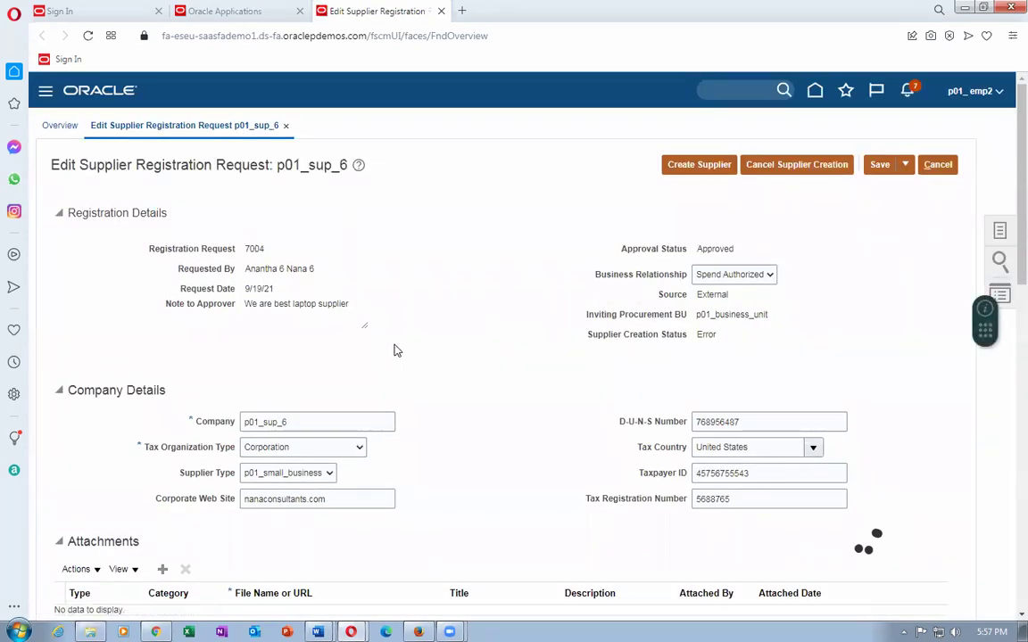
Review registration request 7004 (Approved, creation status Error) and cancel without saving.
{"action": "scroll", "coordinate": [397, 351], "scroll_direction": "down", "scroll_amount": 3}
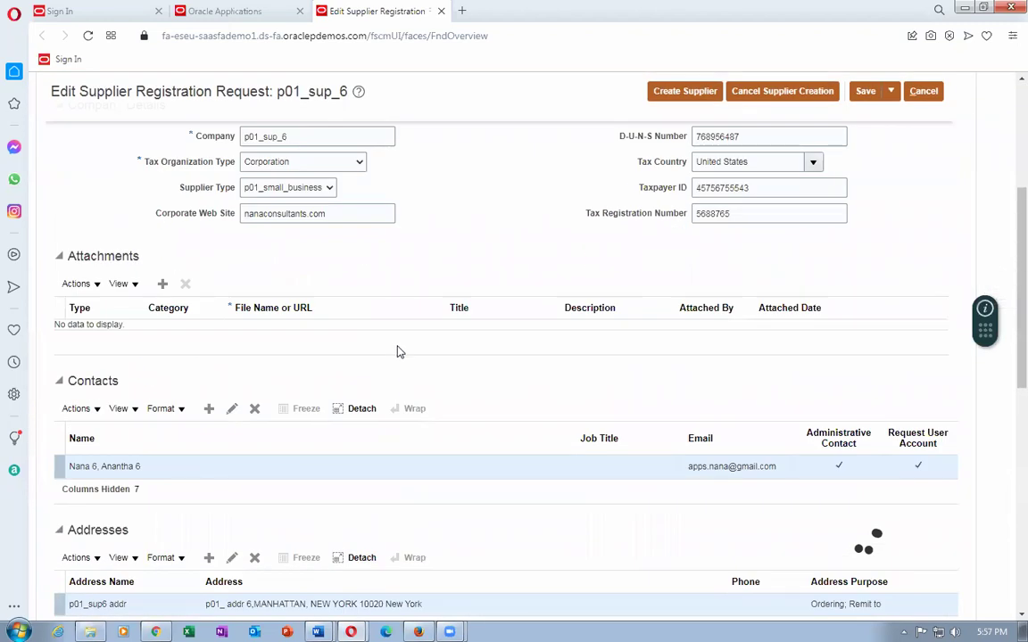
{"action": "scroll", "coordinate": [398, 352], "scroll_direction": "up", "scroll_amount": 3}
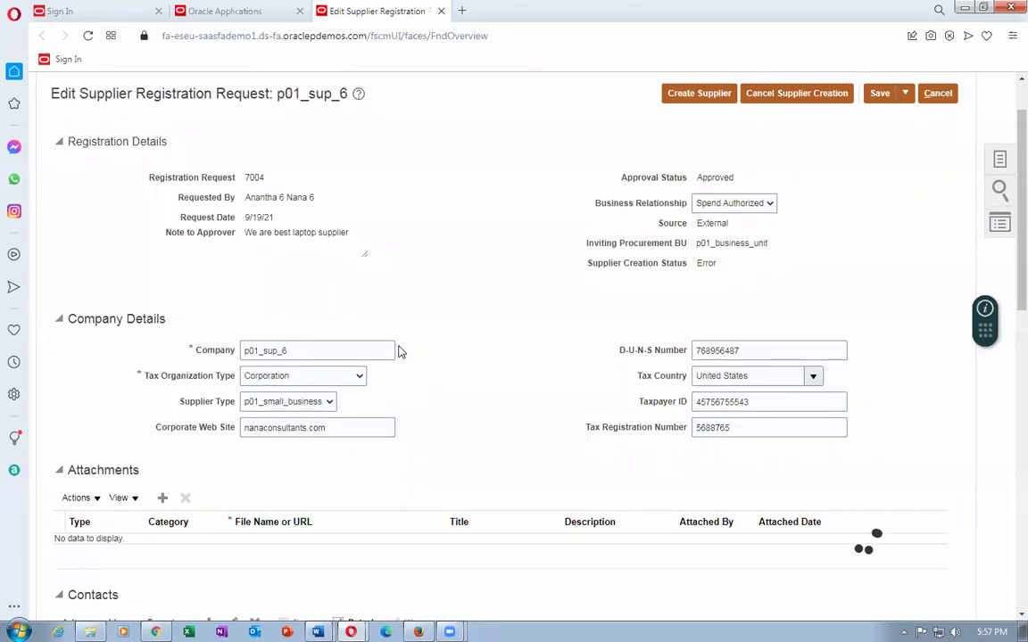
{"action": "scroll", "coordinate": [399, 351], "scroll_direction": "down", "scroll_amount": 5}
{"action": "scroll", "coordinate": [399, 351], "scroll_direction": "down", "scroll_amount": 3}
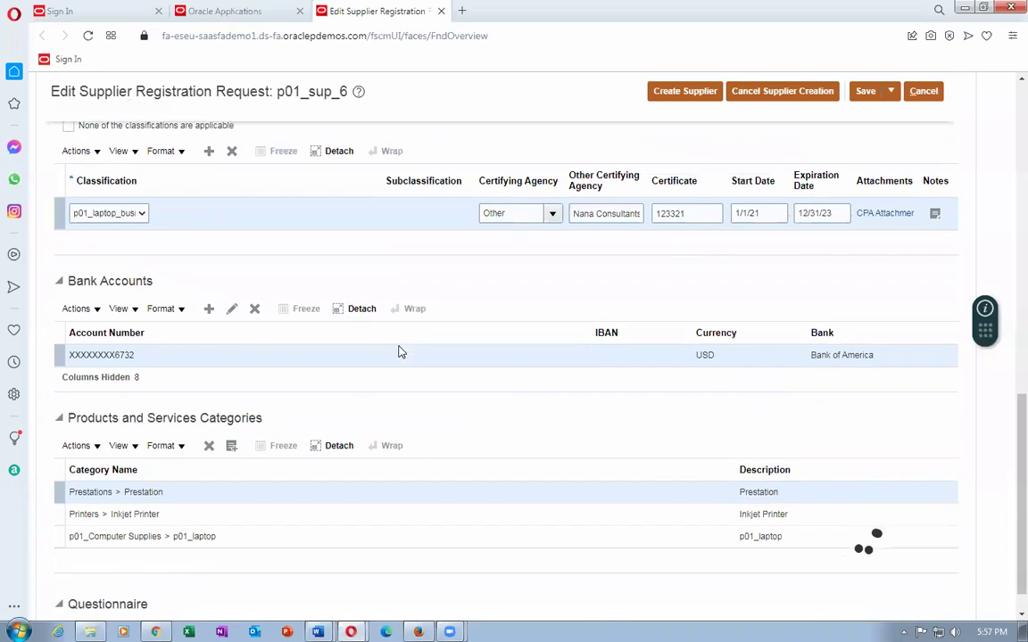
{"action": "scroll", "coordinate": [399, 352], "scroll_direction": "up", "scroll_amount": 10}
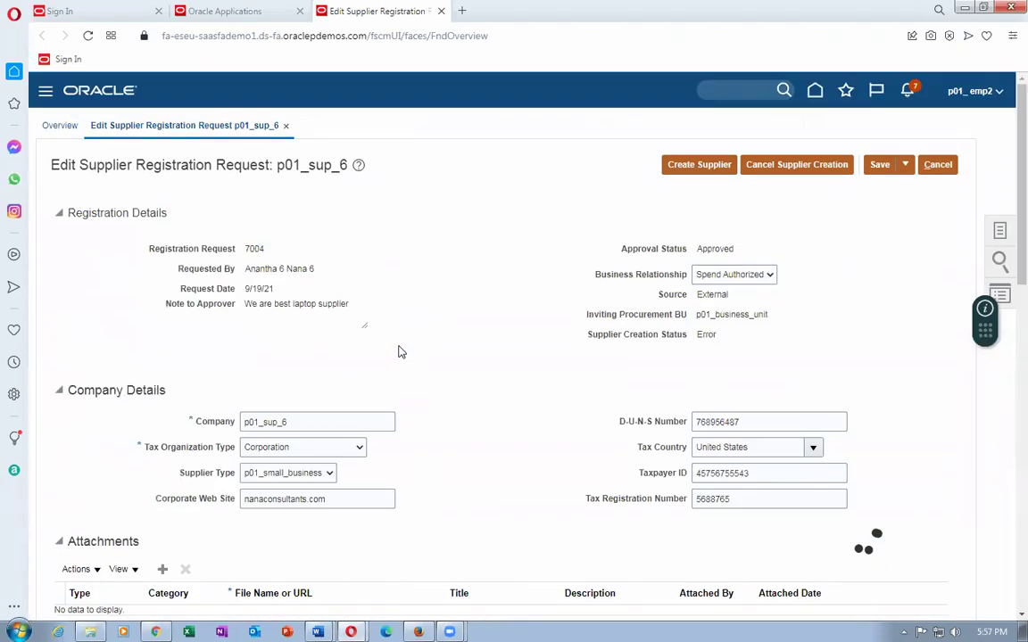
{"action": "left_click", "coordinate": [937, 165]}
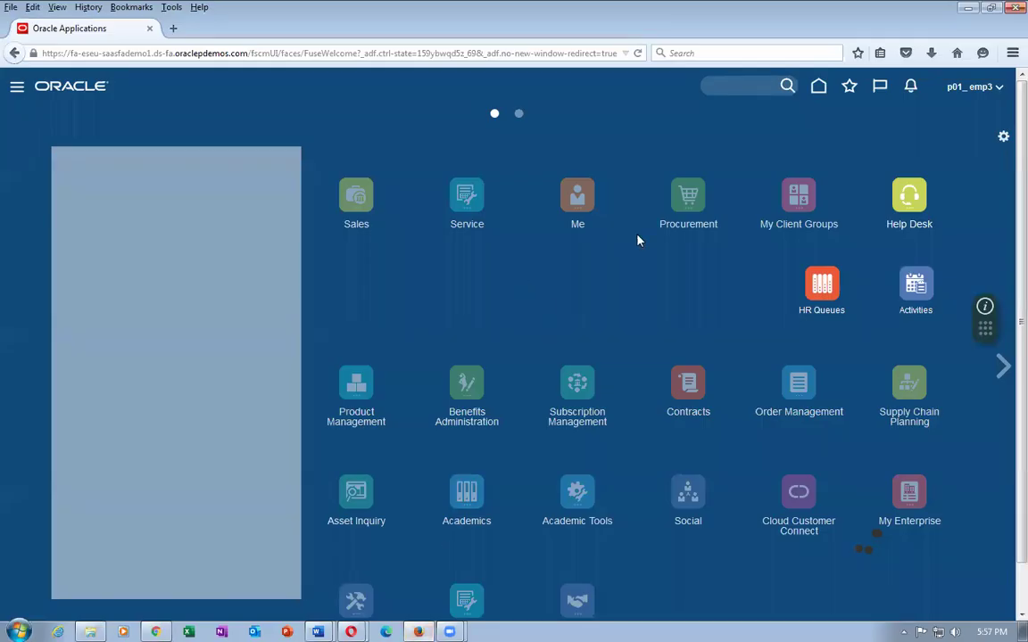
Confirm the Firefox user has no notifications, then duplicate Chrome's Manage Initiatives tab.
{"action": "left_click", "coordinate": [911, 86]}
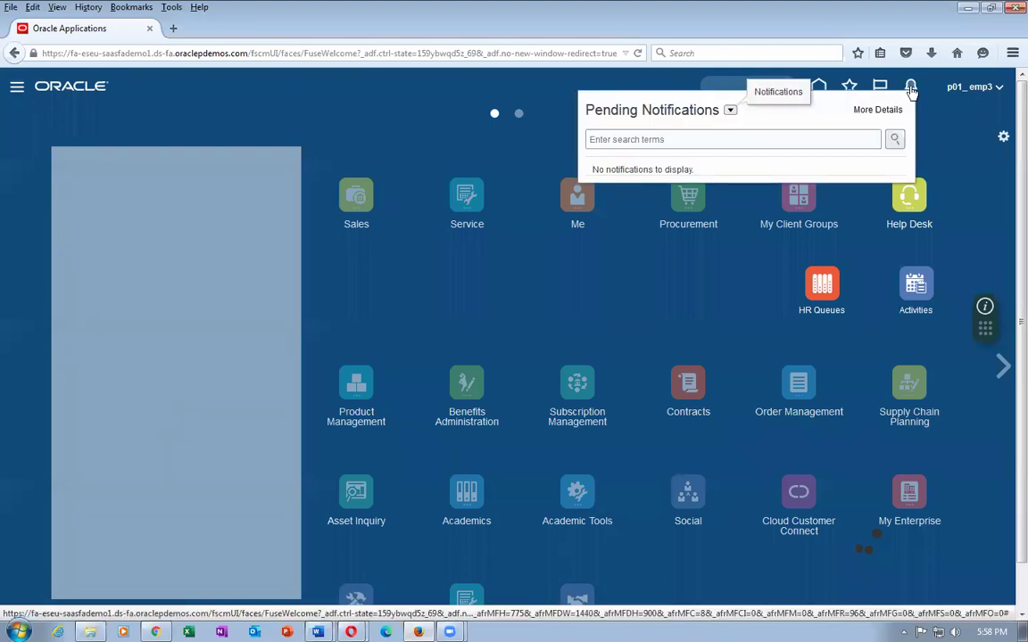
{"action": "left_click", "coordinate": [937, 152]}
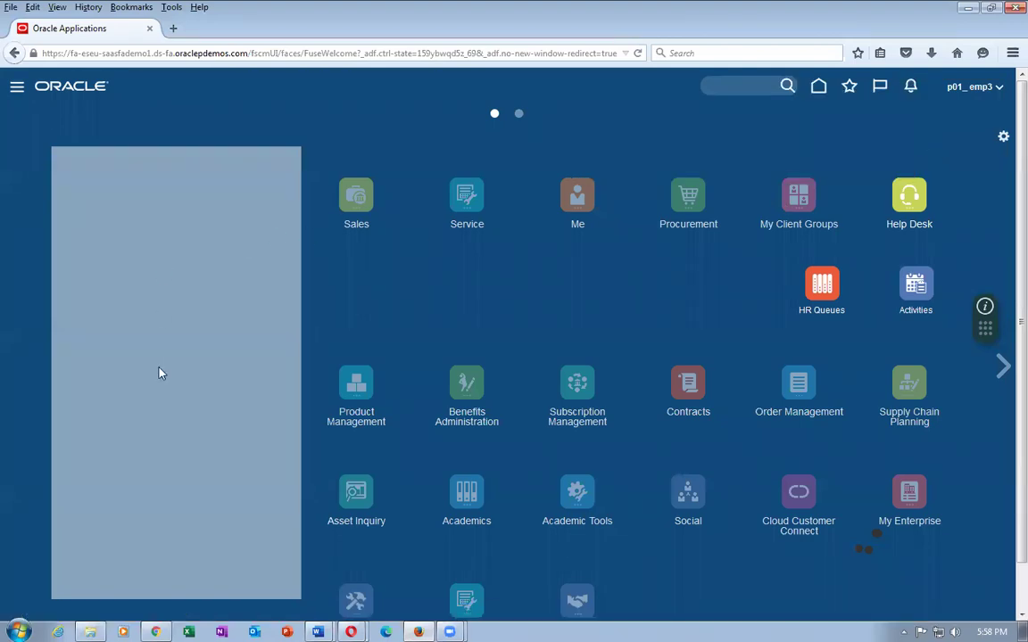
{"action": "left_click", "coordinate": [155, 632]}
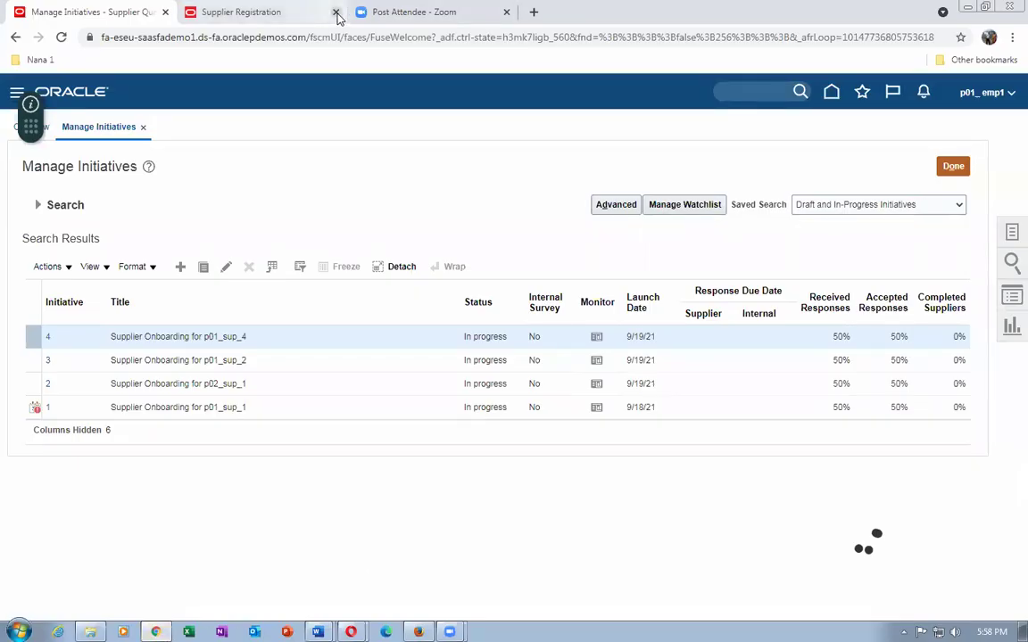
{"action": "left_click", "coordinate": [261, 12]}
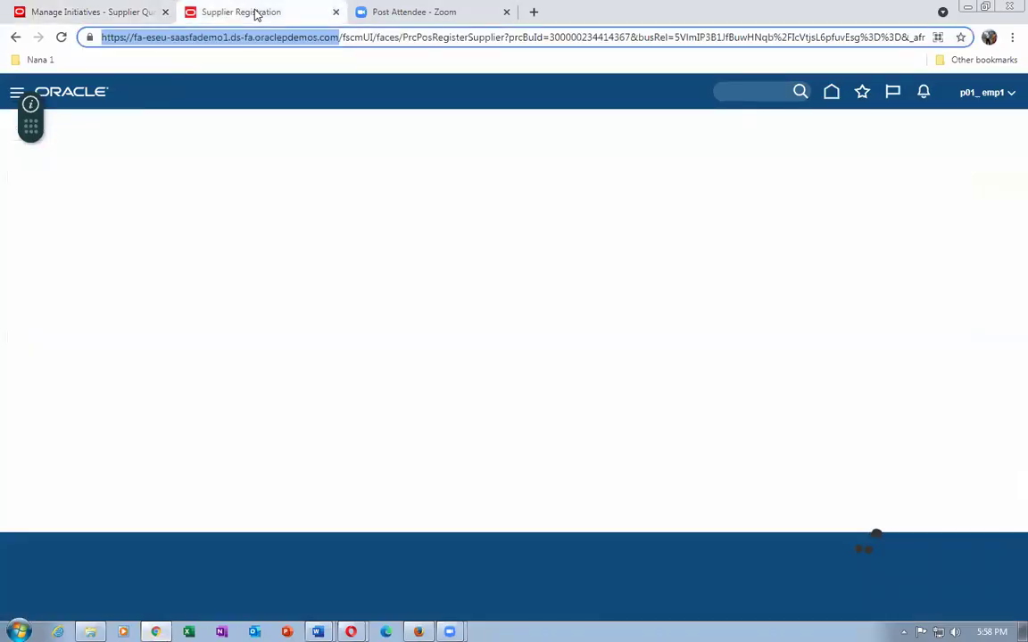
{"action": "left_click", "coordinate": [77, 15]}
{"action": "right_click", "coordinate": [75, 19]}
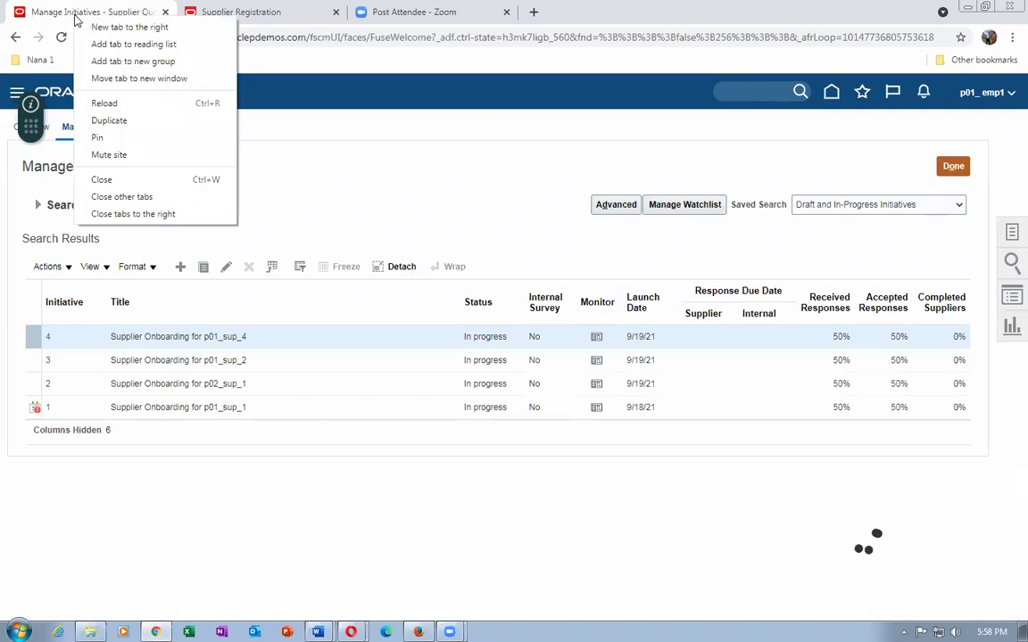
{"action": "left_click", "coordinate": [111, 119]}
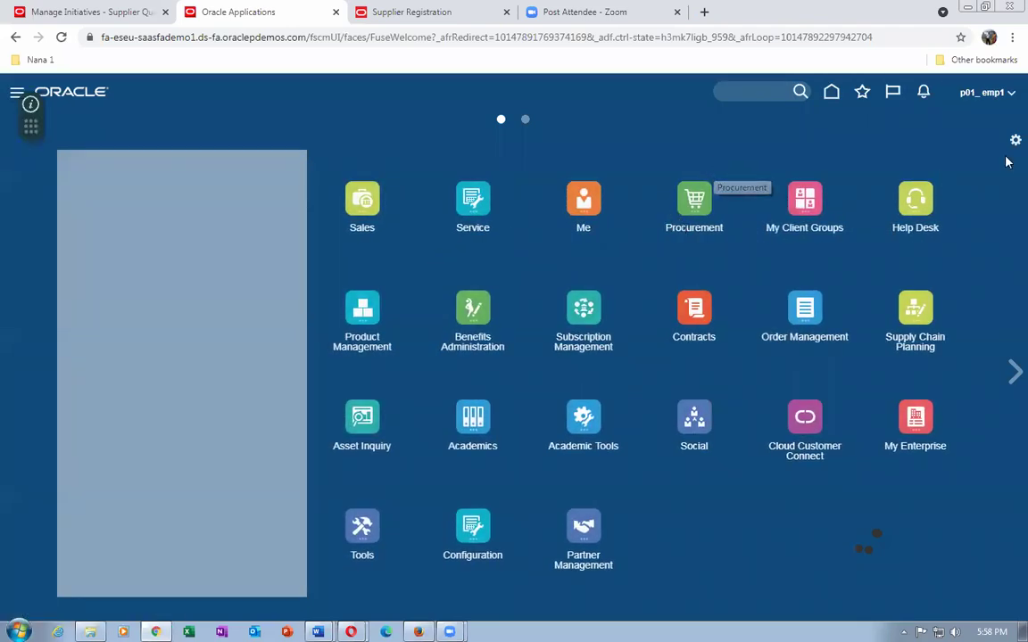
Search Setup and Maintenance tasks for 'man%spend%autho%app%'.
{"action": "left_click", "coordinate": [990, 94]}
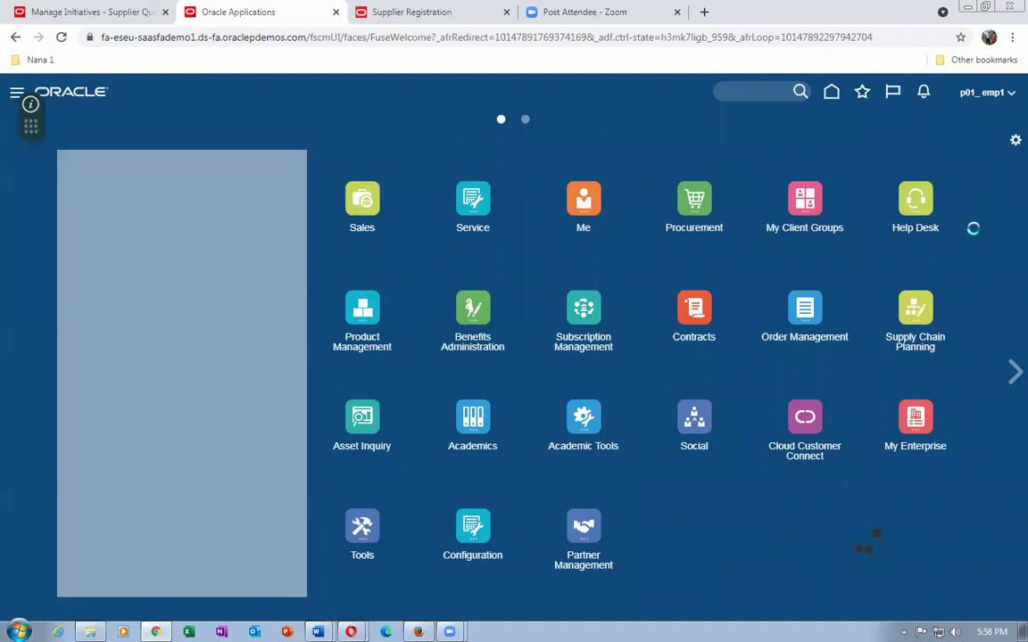
{"action": "left_click", "coordinate": [795, 305]}
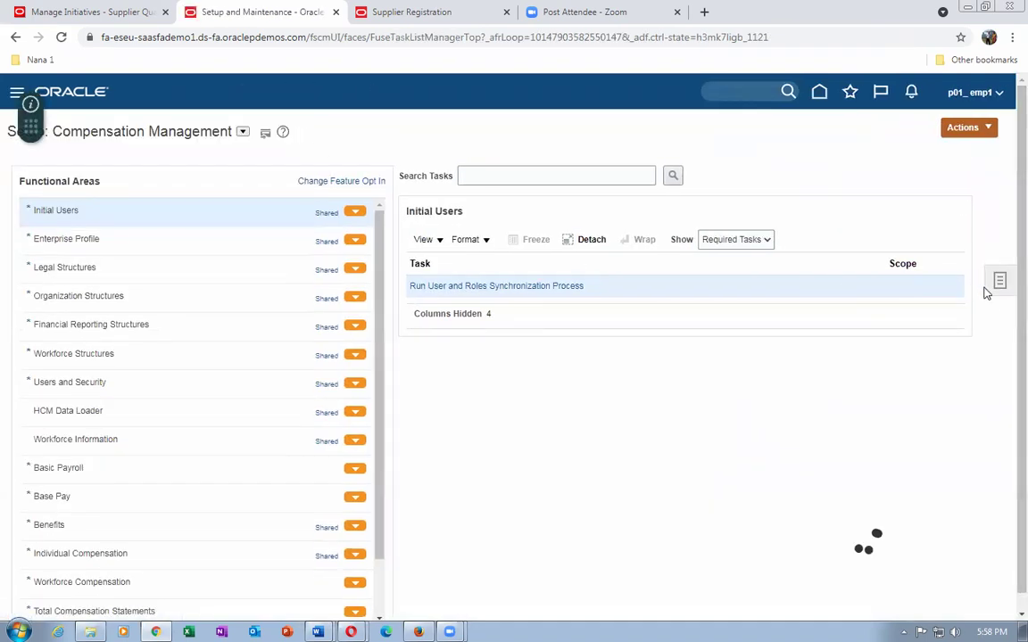
{"action": "left_click", "coordinate": [1000, 282]}
{"action": "left_click", "coordinate": [890, 309]}
{"action": "left_click", "coordinate": [320, 168]}
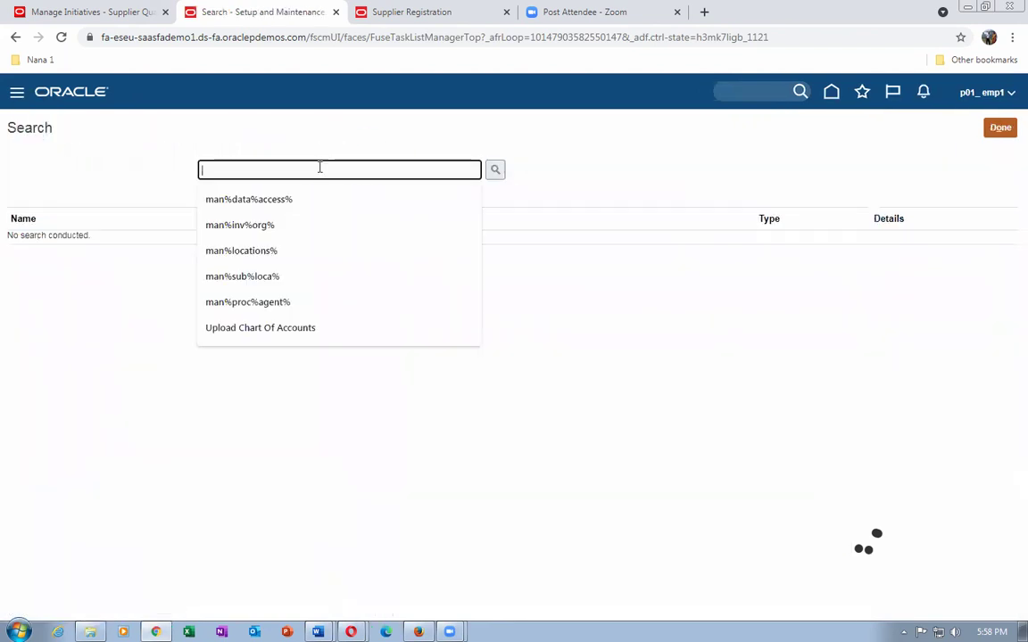
{"action": "type", "text": "man%sp"}
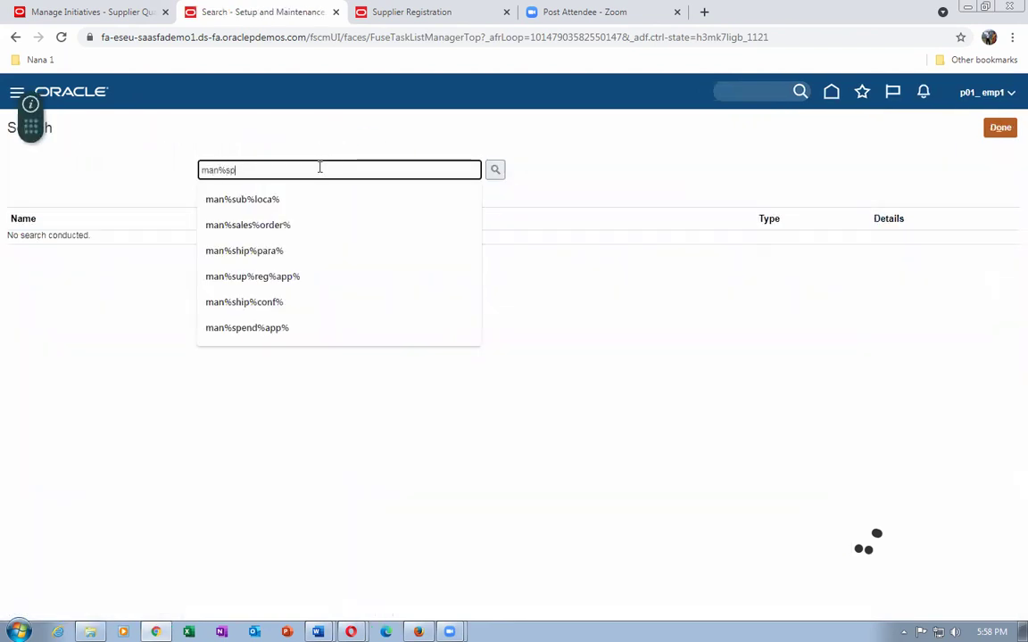
{"action": "type", "text": "end"}
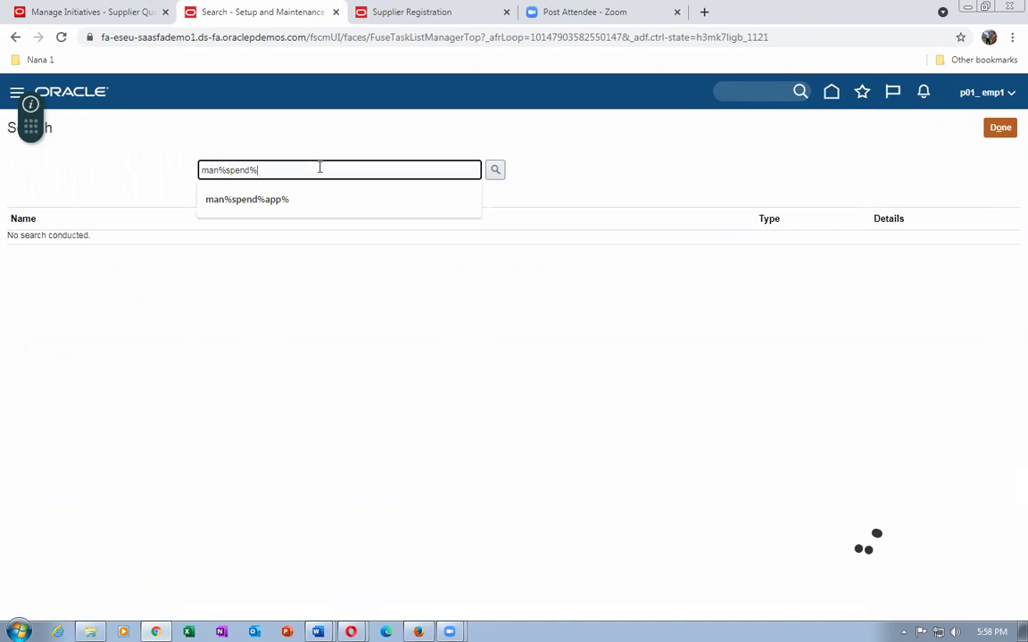
{"action": "type", "text": "%autho%"}
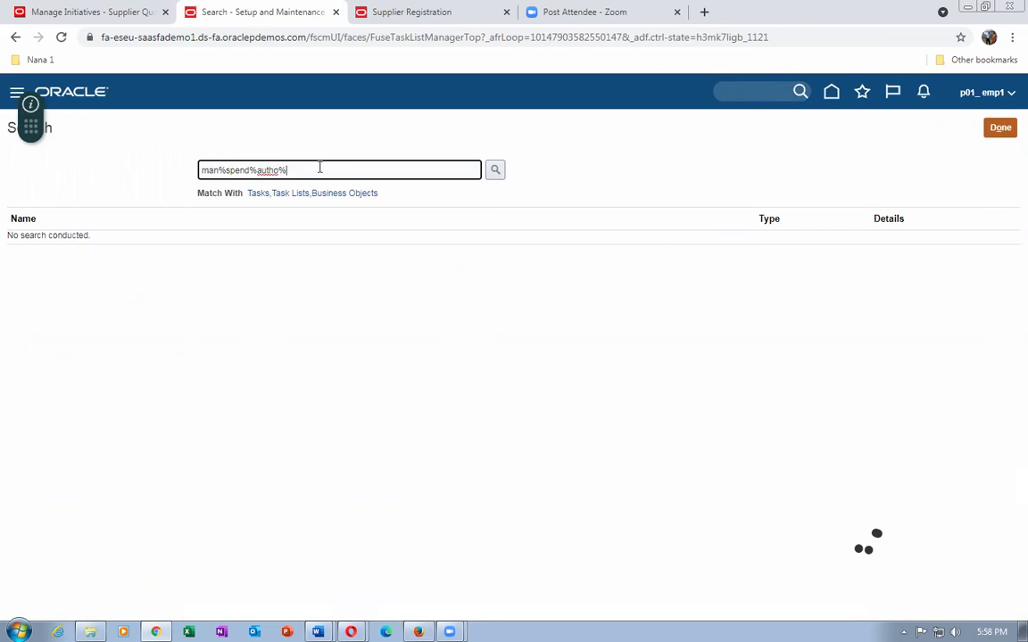
{"action": "type", "text": "app%"}
{"action": "key", "text": "Return"}
Check the Manage Supplier Spend Authorization Approvals rule: always applies, single approver.
{"action": "left_click", "coordinate": [134, 242]}
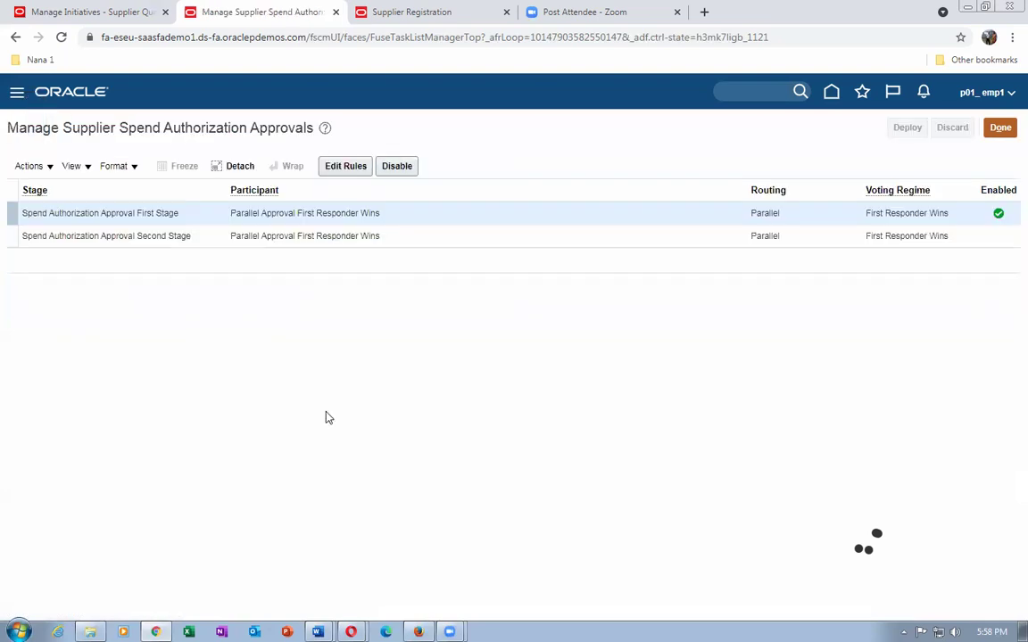
{"action": "left_click", "coordinate": [360, 166]}
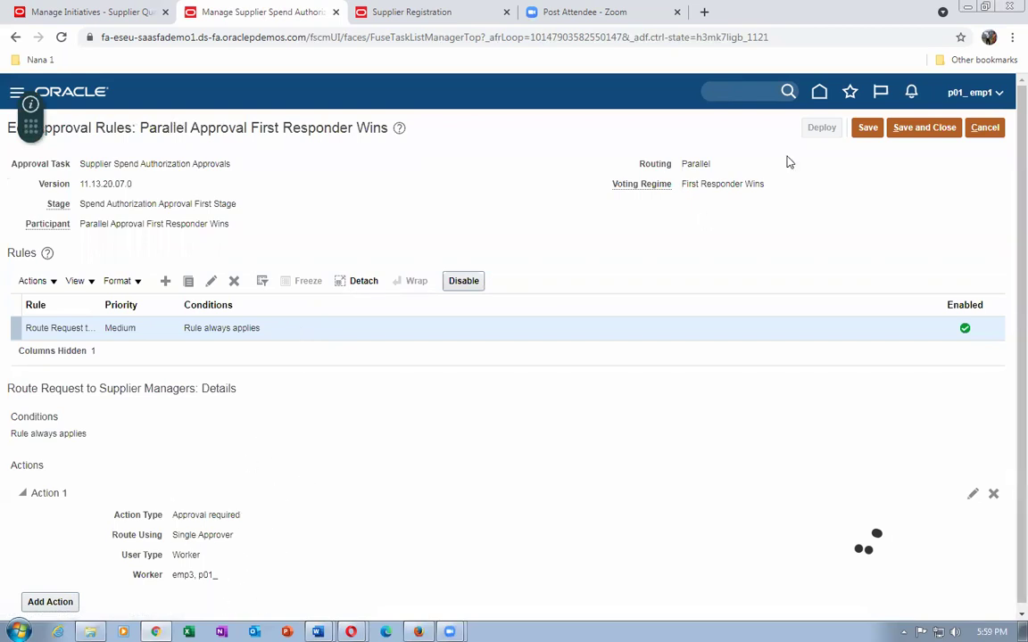
{"action": "left_click", "coordinate": [985, 129]}
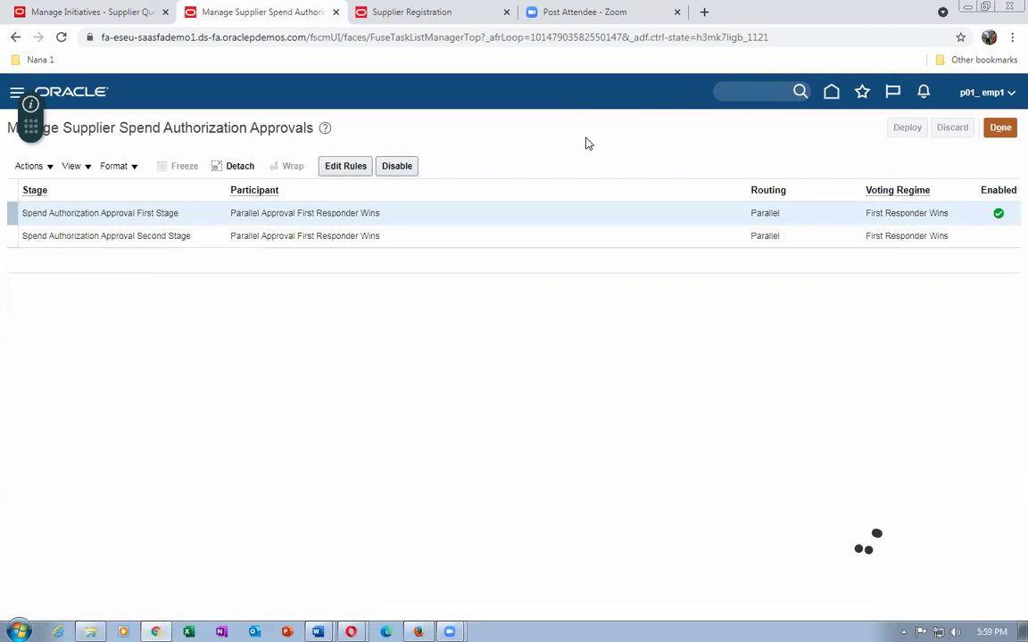
{"action": "left_click", "coordinate": [999, 128]}
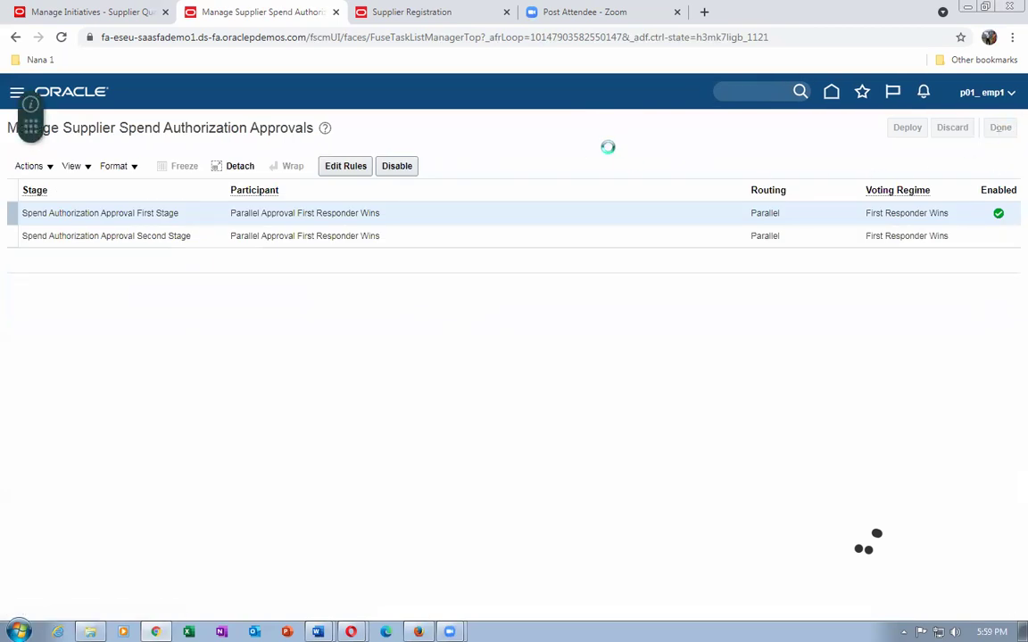
{"action": "left_click", "coordinate": [329, 167]}
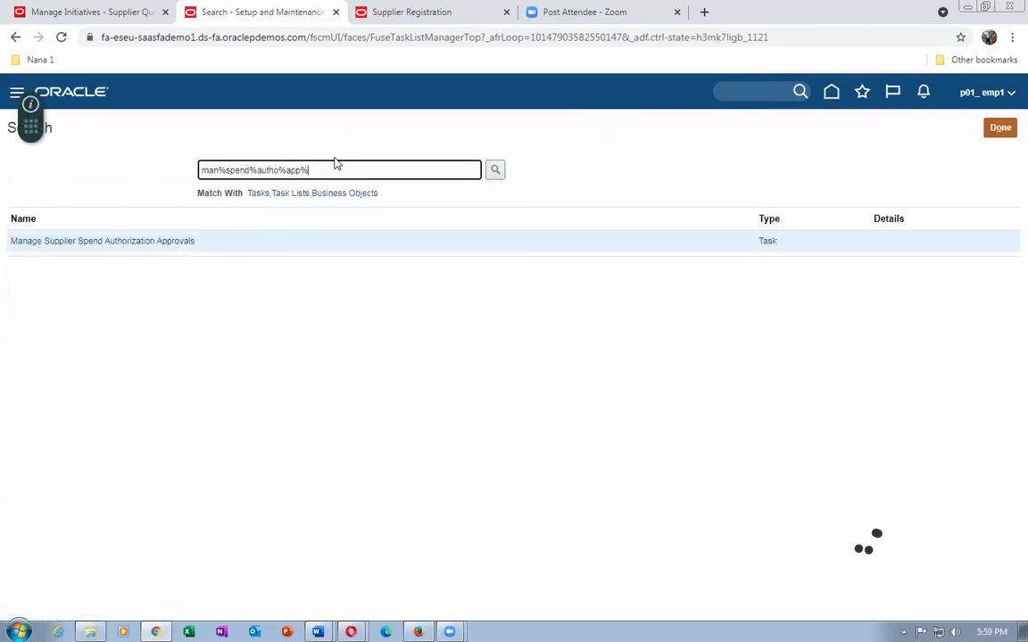
Search setup tasks for 'man%sup%regis%app%' to find the registration approval task.
{"action": "key", "text": "BackSpace"}
{"action": "key", "text": "BackSpace"}
{"action": "key", "text": "BackSpace"}
{"action": "key", "text": "BackSpace"}
{"action": "key", "text": "BackSpace"}
{"action": "key", "text": "BackSpace"}
{"action": "key", "text": "BackSpace"}
{"action": "key", "text": "BackSpace"}
{"action": "key", "text": "BackSpace"}
{"action": "key", "text": "BackSpace"}
{"action": "key", "text": "BackSpace"}
{"action": "key", "text": "BackSpace"}
{"action": "key", "text": "BackSpace"}
{"action": "key", "text": "BackSpace"}
{"action": "key", "text": "BackSpace"}
{"action": "key", "text": "BackSpace"}
{"action": "type", "text": "sup%re"}
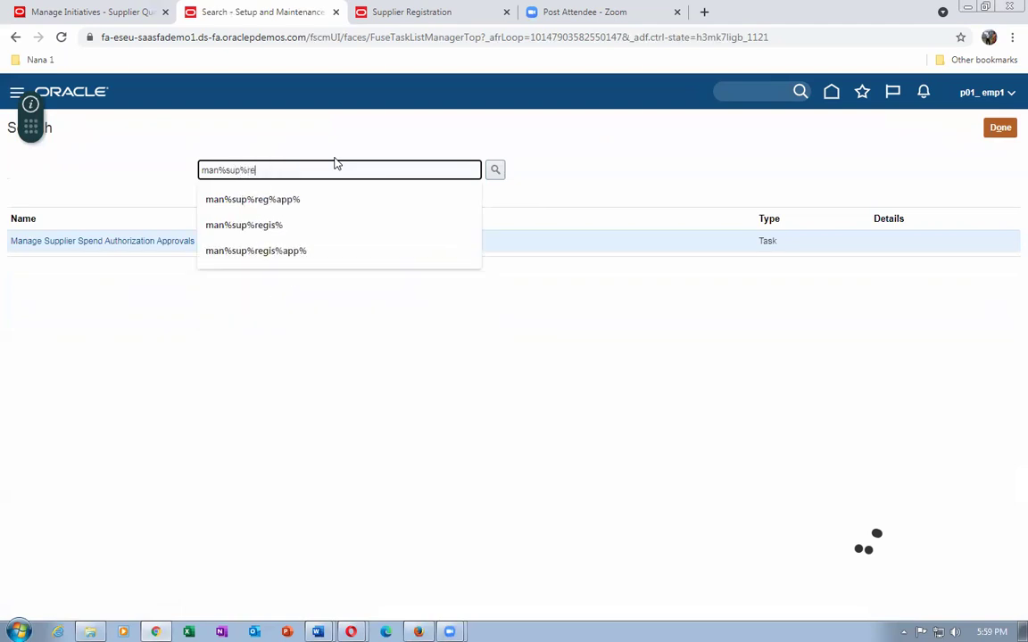
{"action": "type", "text": "gis%app%"}
{"action": "key", "text": "Return"}
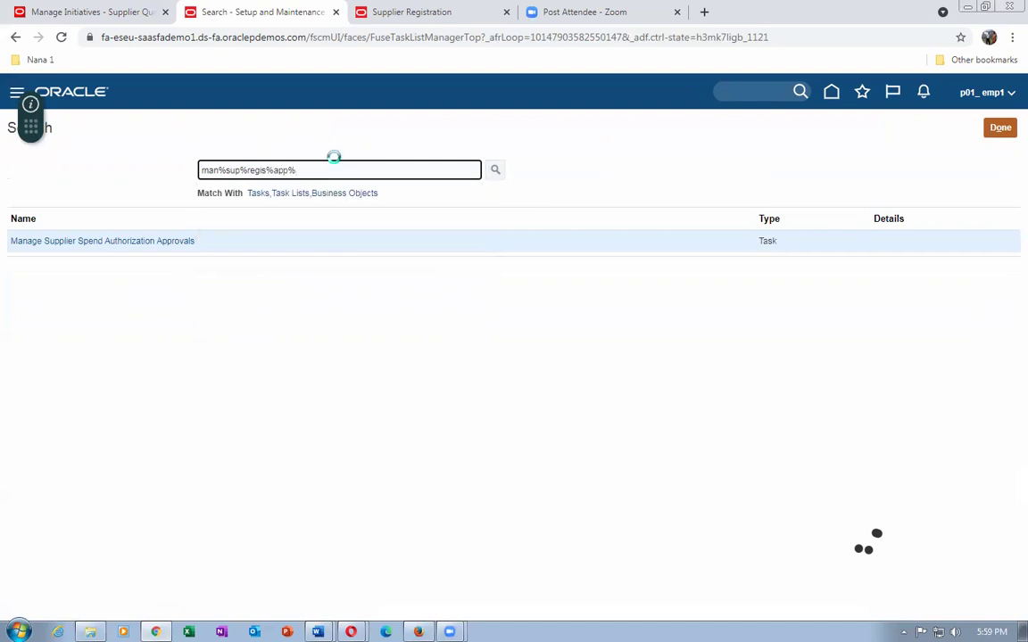
Review the First Stage Serial Approval rules in Manage Supplier Registration Approvals, then cancel without saving.
{"action": "left_click", "coordinate": [126, 264]}
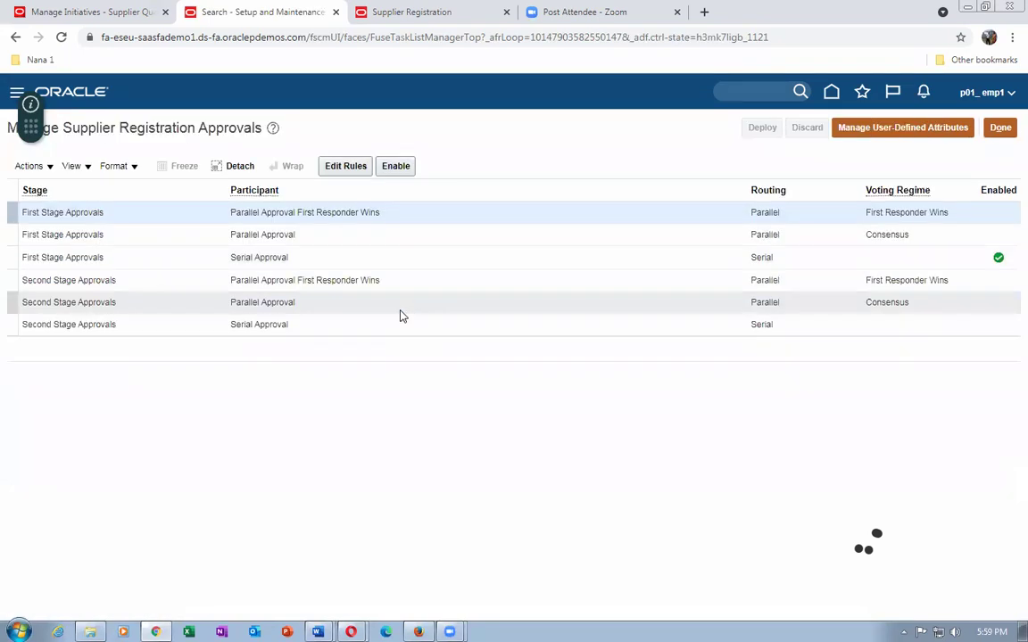
{"action": "left_click", "coordinate": [453, 263]}
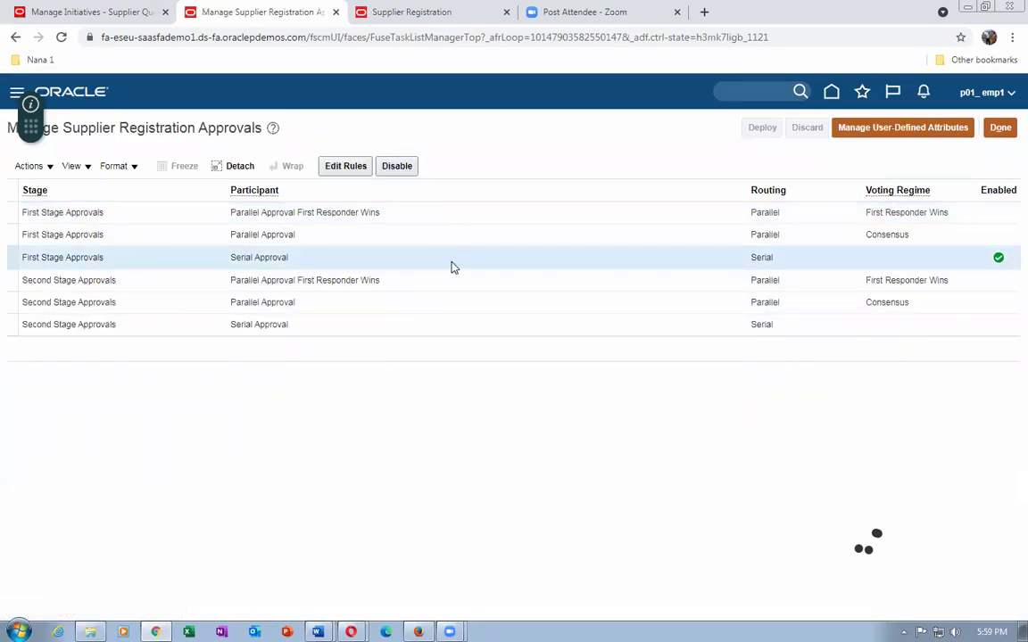
{"action": "left_click", "coordinate": [339, 166]}
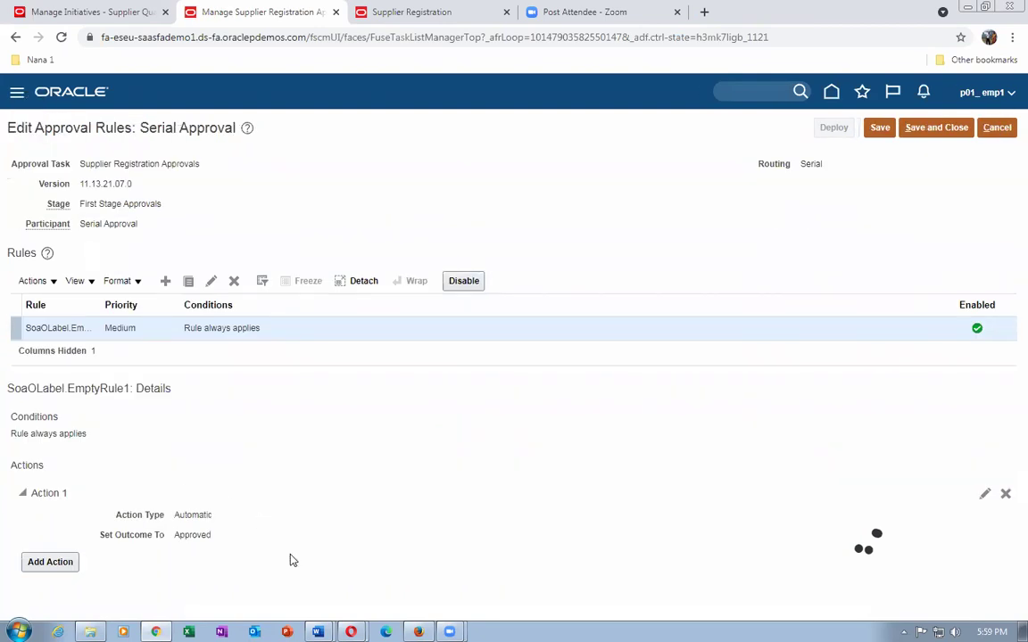
{"action": "left_click", "coordinate": [988, 131]}
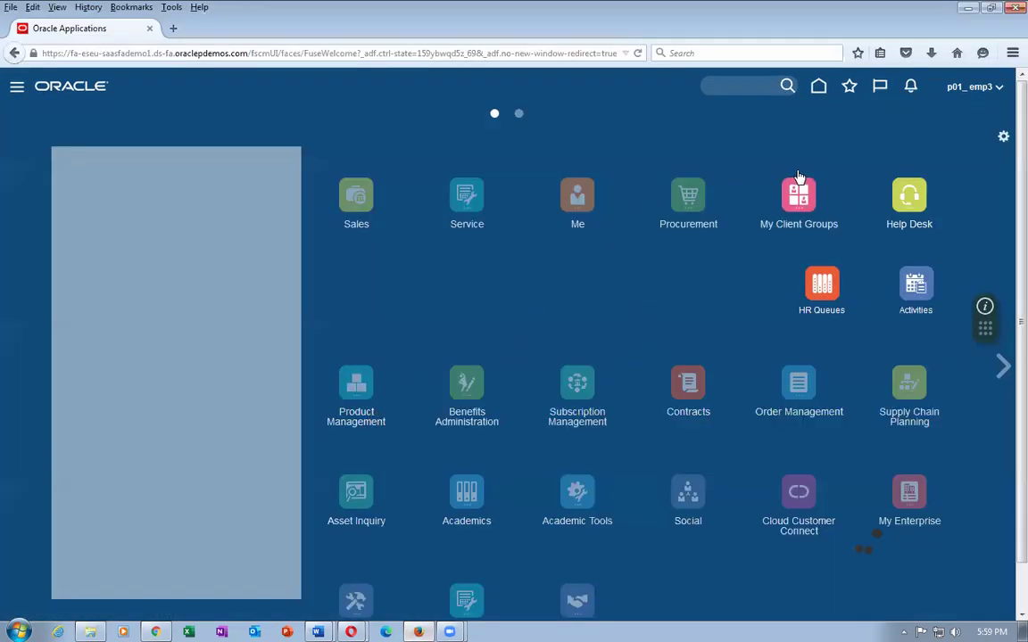
Check notifications and the BPM Worklist's 10 tasks, then switch to Opera's Suppliers Overview.
{"action": "left_click", "coordinate": [909, 88]}
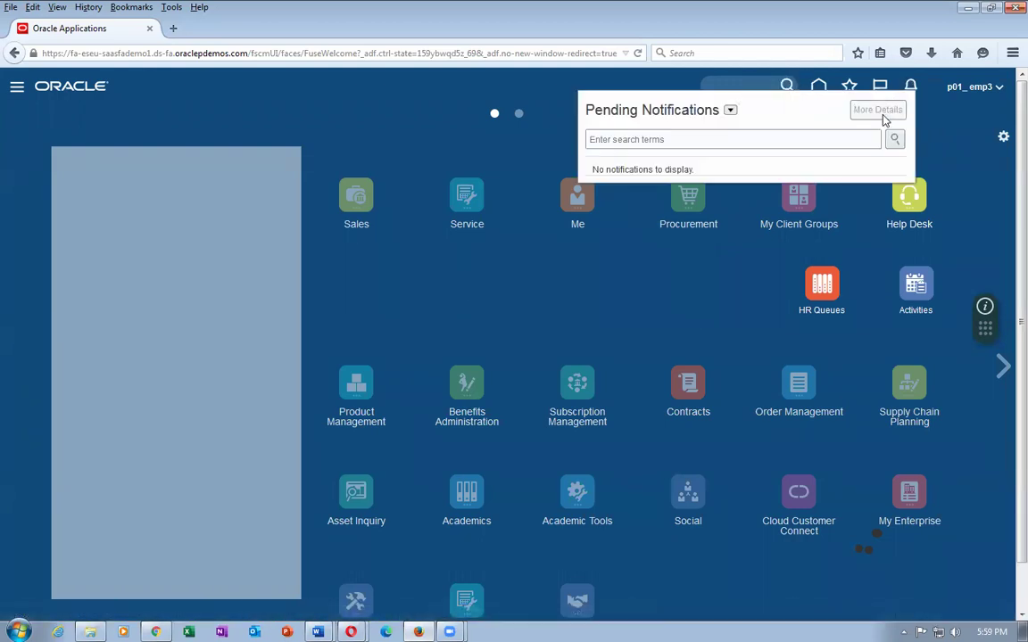
{"action": "left_click", "coordinate": [878, 110]}
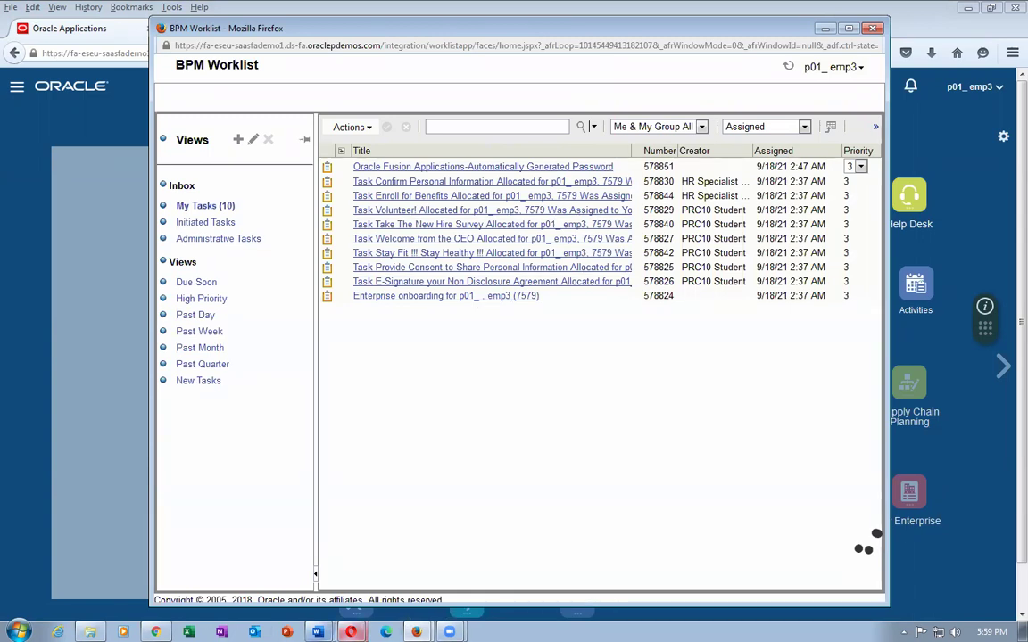
{"action": "mouse_move", "coordinate": [351, 630]}
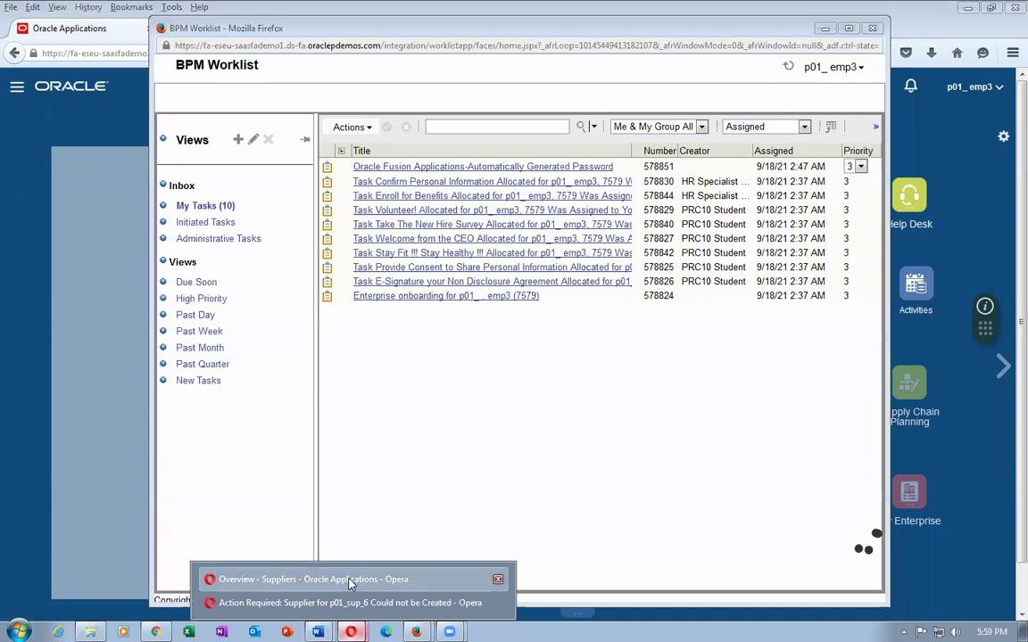
{"action": "left_click", "coordinate": [348, 580]}
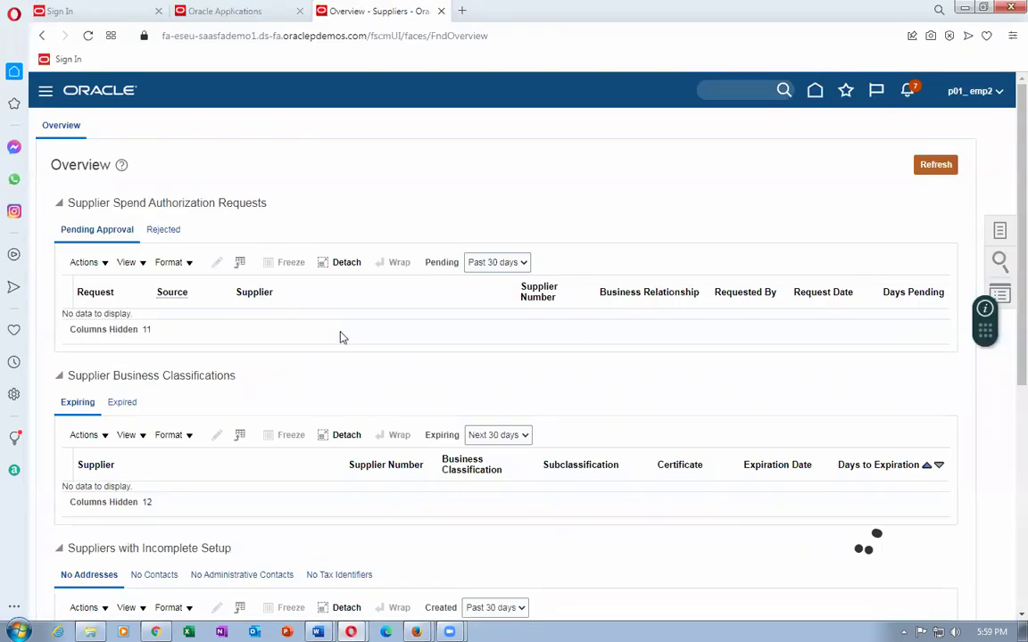
Scroll through the Suppliers Overview to review pending supplier profile change requests.
{"action": "scroll", "coordinate": [345, 338], "scroll_direction": "down", "scroll_amount": 3}
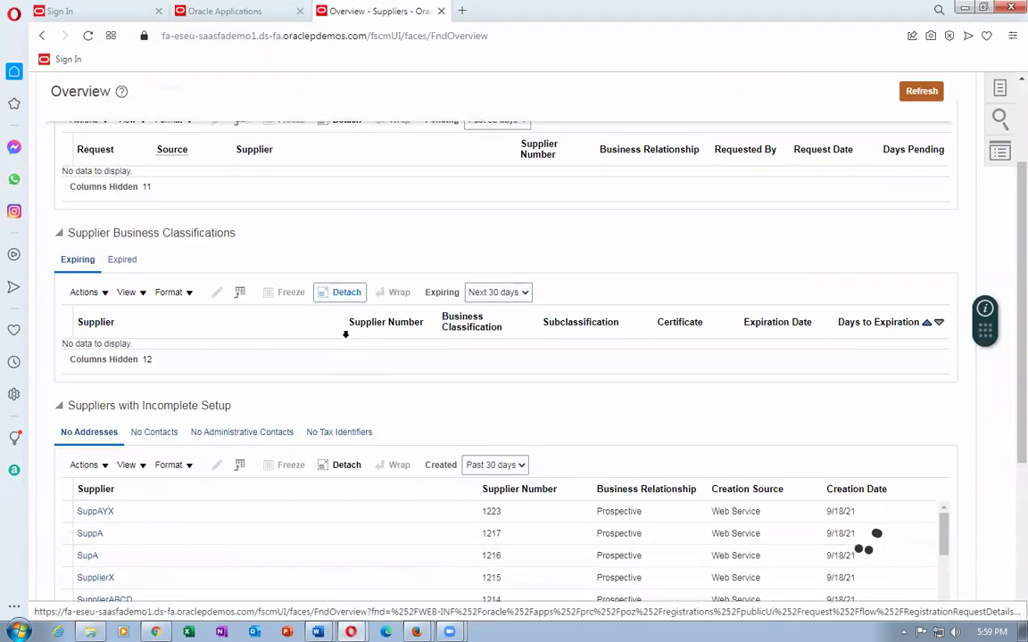
{"action": "scroll", "coordinate": [346, 339], "scroll_direction": "down", "scroll_amount": 2}
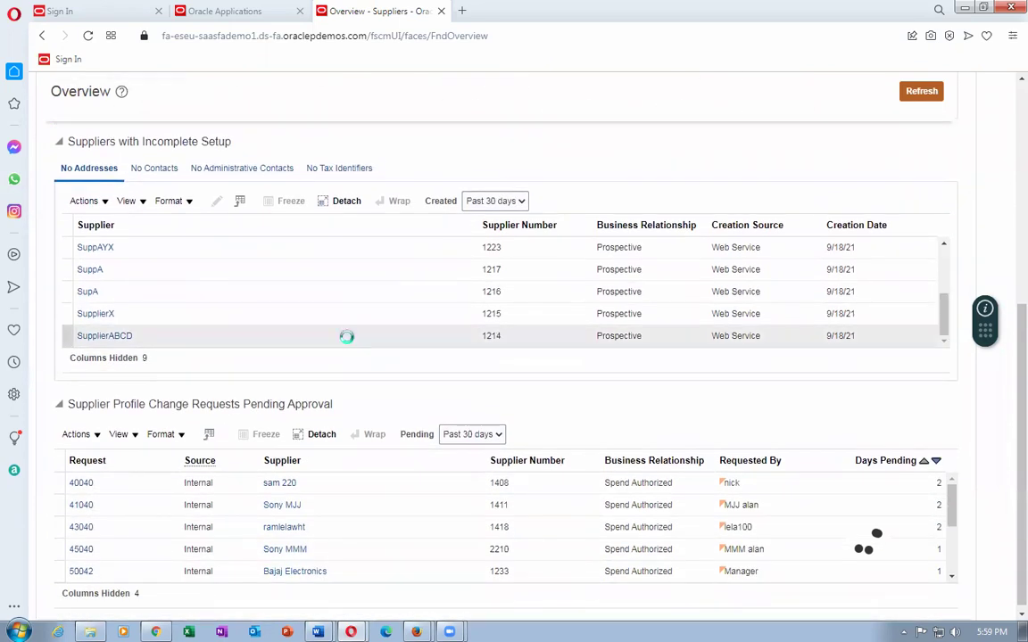
{"action": "scroll", "coordinate": [346, 336], "scroll_direction": "down", "scroll_amount": 2}
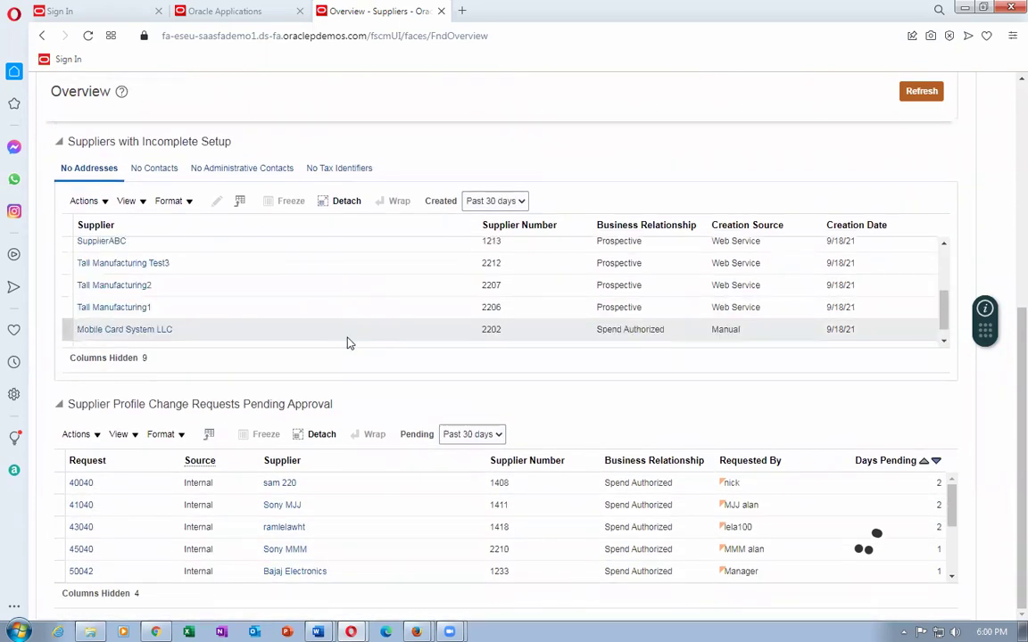
{"action": "scroll", "coordinate": [349, 344], "scroll_direction": "down", "scroll_amount": 1}
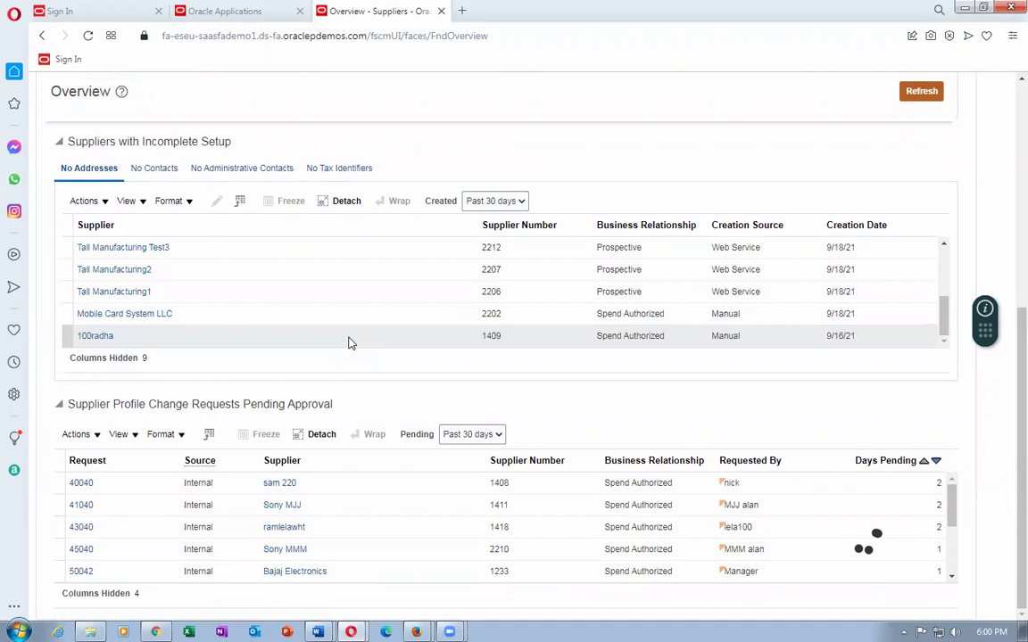
{"action": "scroll", "coordinate": [350, 344], "scroll_direction": "up", "scroll_amount": 10}
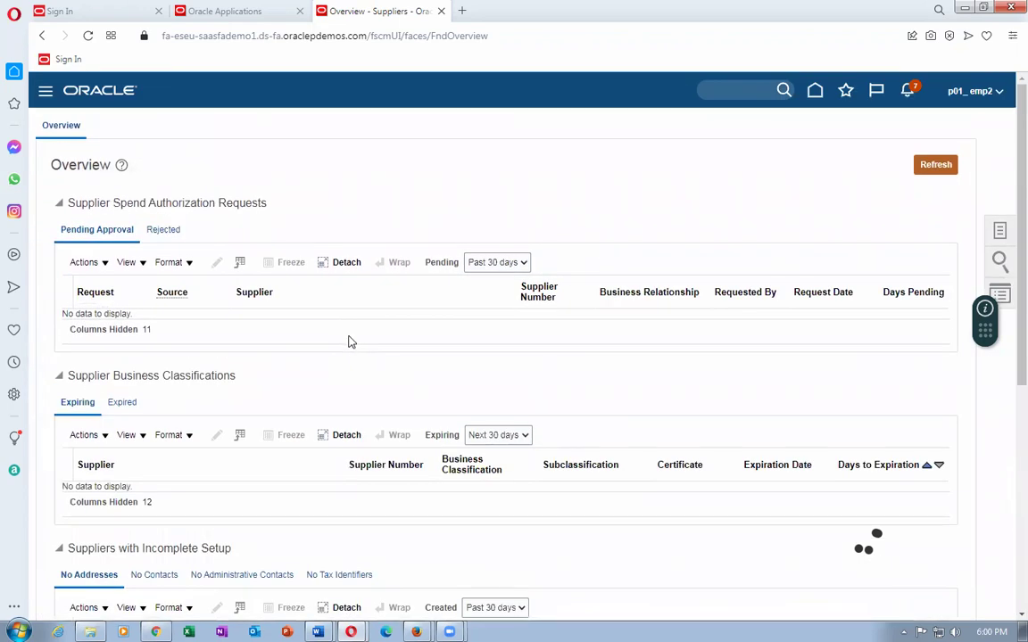
Check and close the pending notifications, then return home with Procurement apps expanded.
{"action": "left_click", "coordinate": [908, 92]}
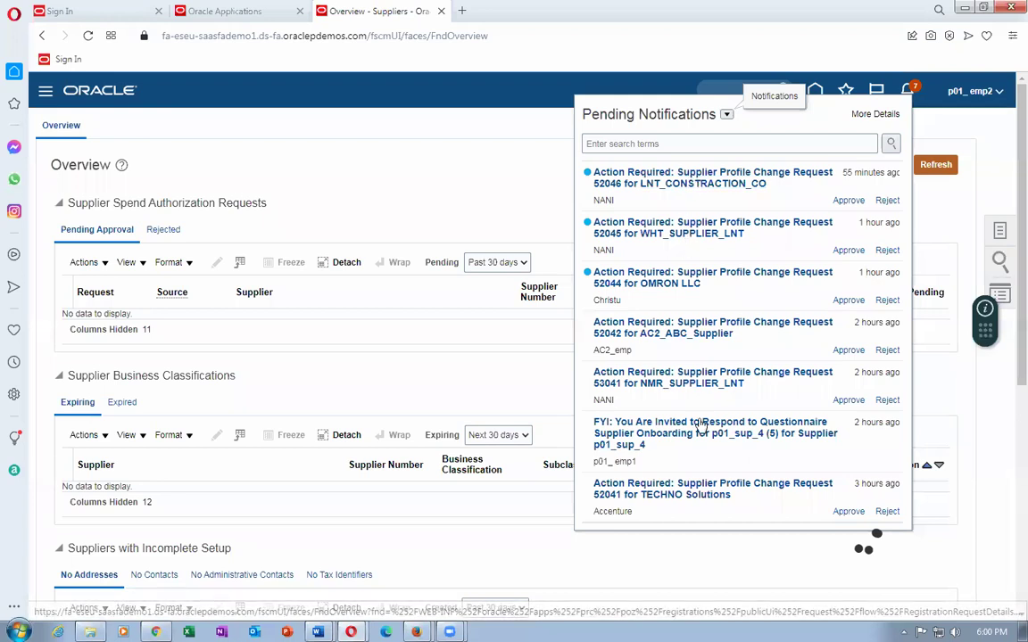
{"action": "scroll", "coordinate": [719, 468], "scroll_direction": "down", "scroll_amount": 3}
{"action": "scroll", "coordinate": [719, 401], "scroll_direction": "up", "scroll_amount": 3}
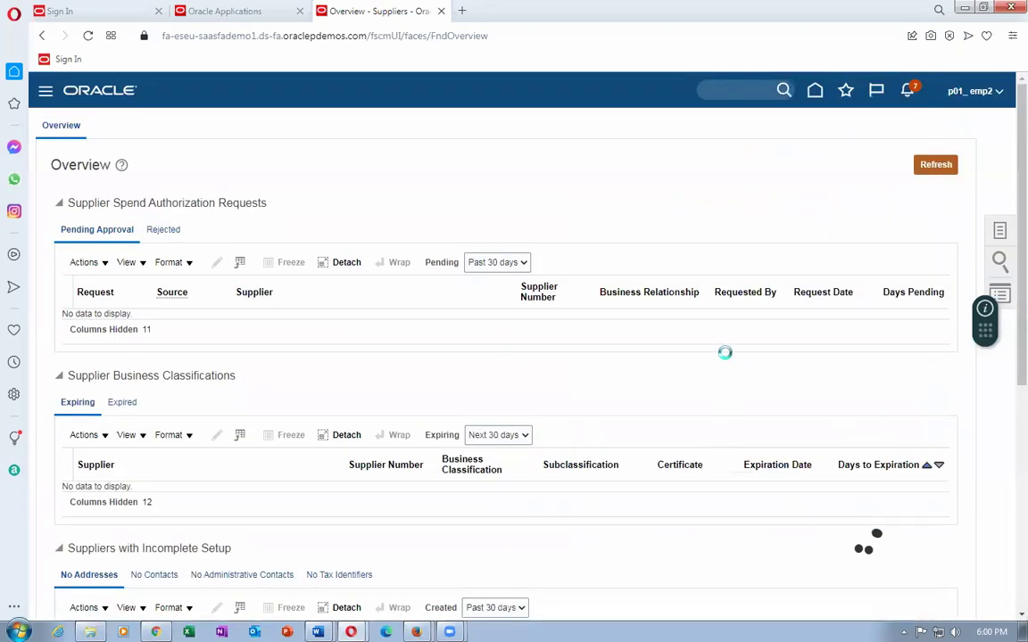
{"action": "left_click", "coordinate": [908, 90]}
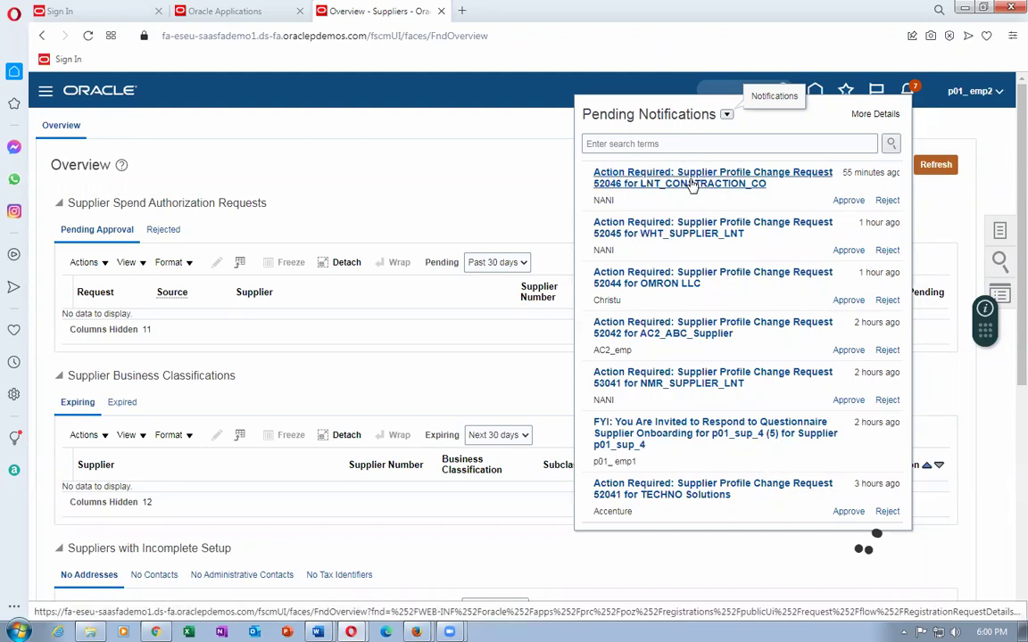
{"action": "left_click", "coordinate": [410, 176]}
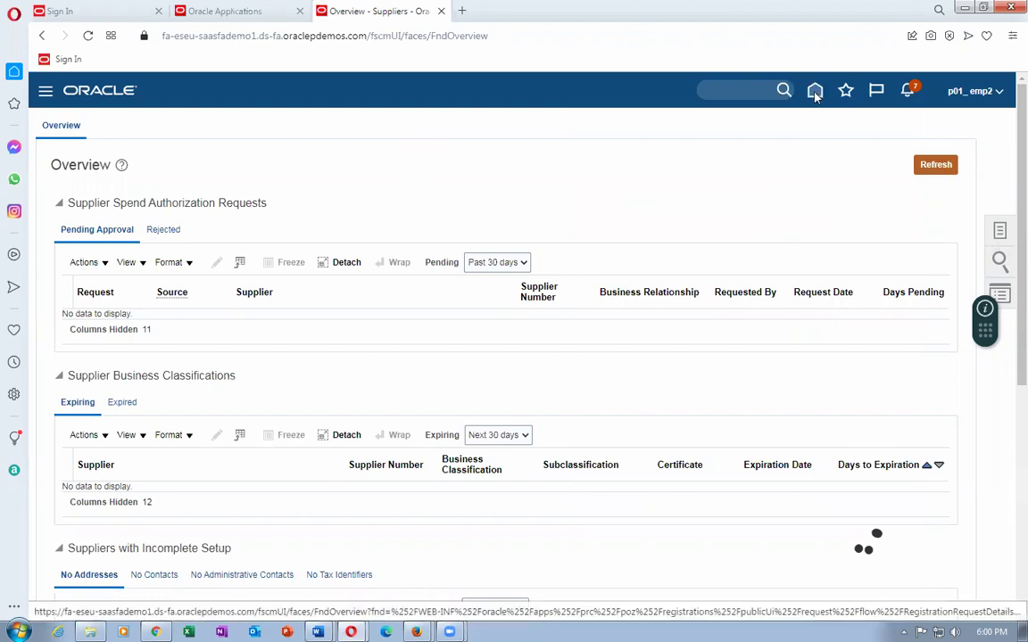
{"action": "left_click", "coordinate": [814, 96]}
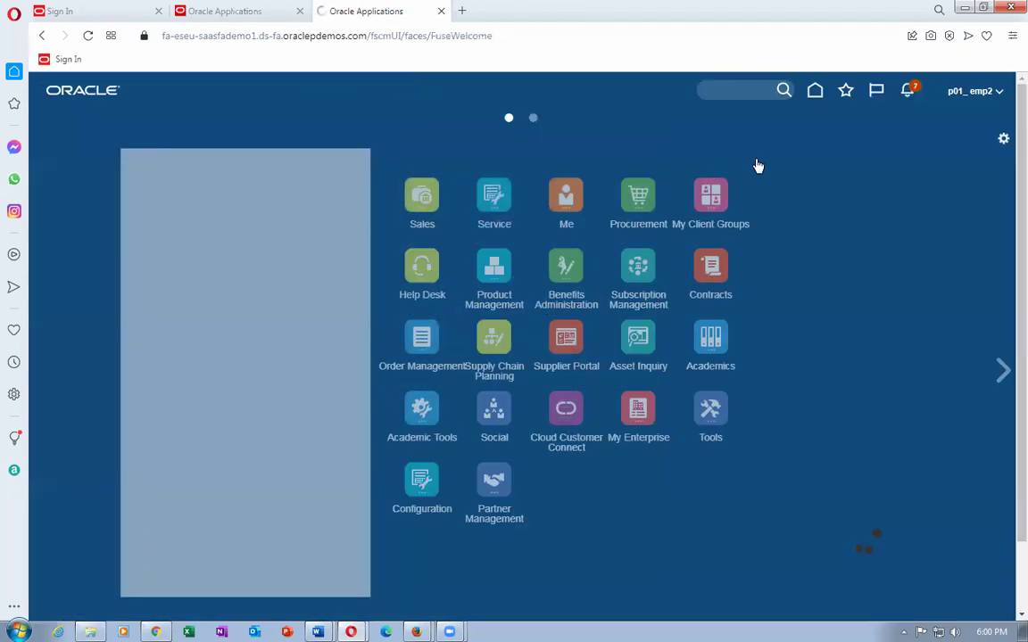
{"action": "left_click", "coordinate": [757, 195]}
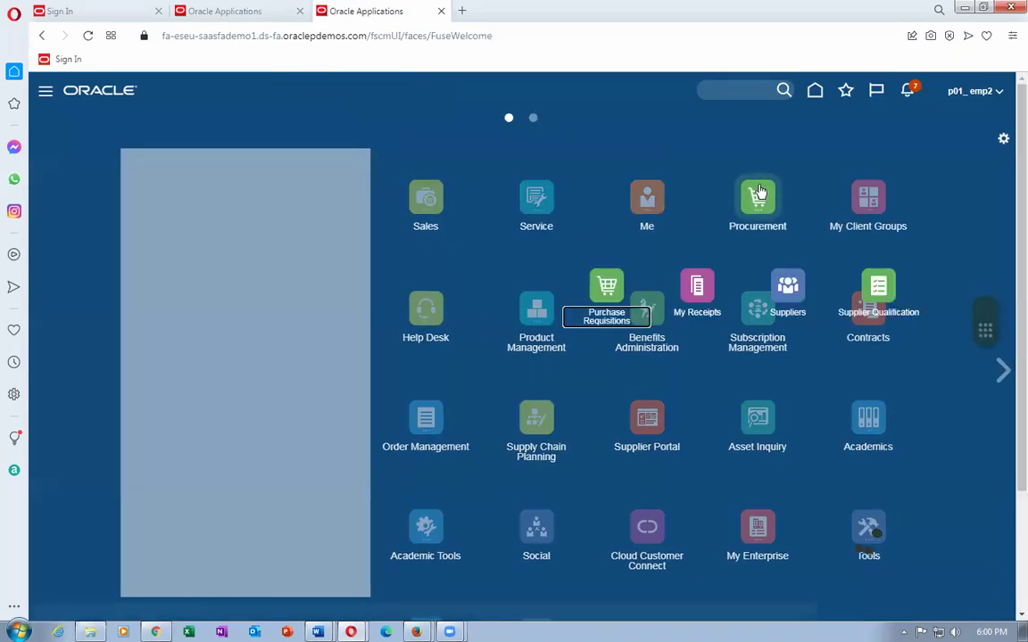
Open Manage Supplier Registration Requests from the Suppliers work area tasks.
{"action": "left_click", "coordinate": [787, 286]}
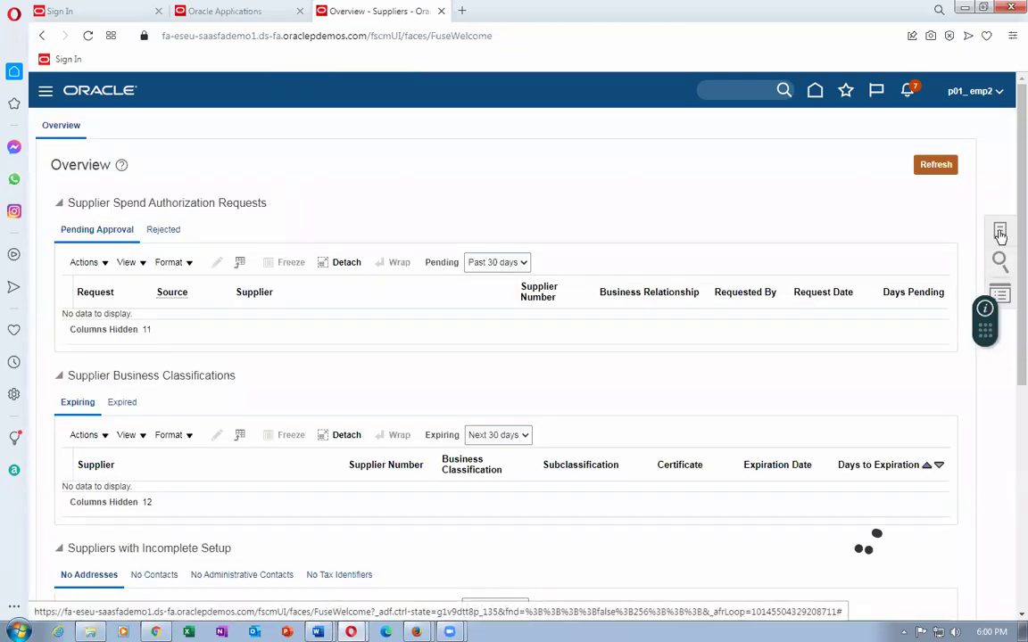
{"action": "left_click", "coordinate": [1000, 232]}
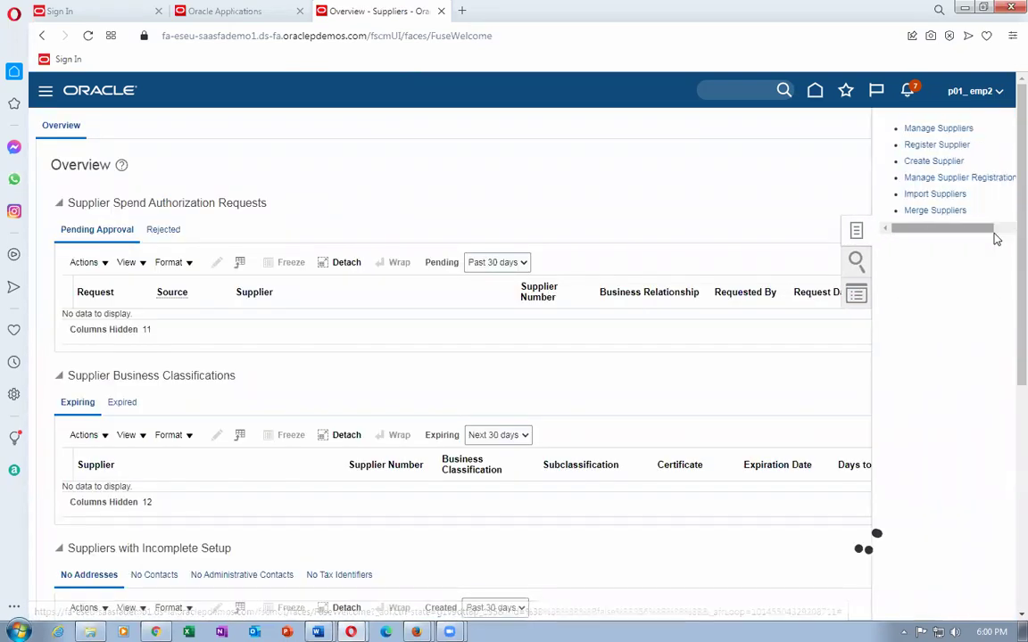
{"action": "left_click", "coordinate": [962, 179]}
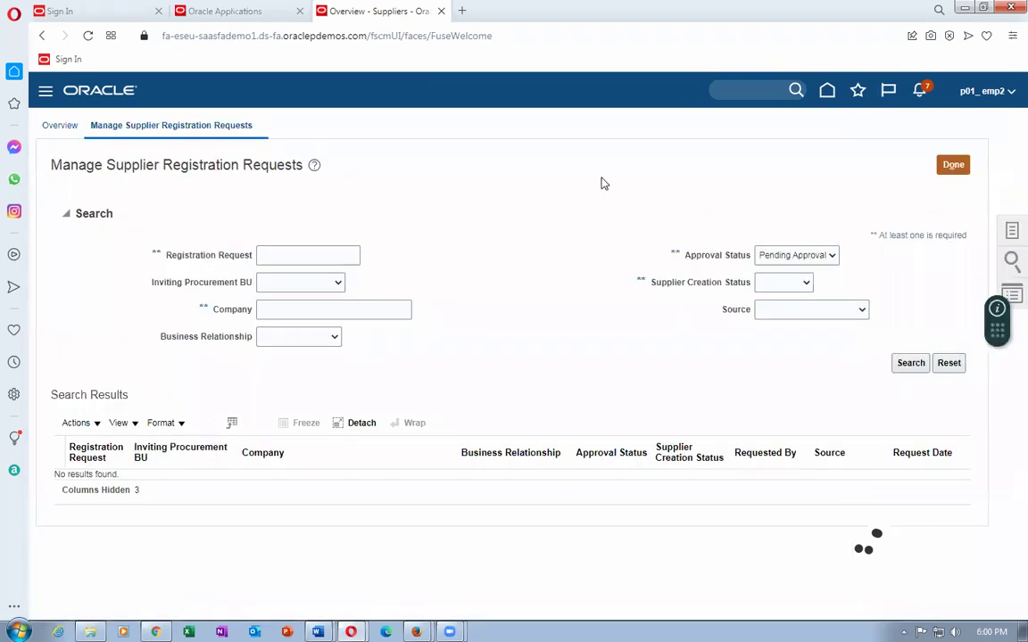
Search for Approved registration requests and open the Error details for request 7004.
{"action": "left_click", "coordinate": [908, 365]}
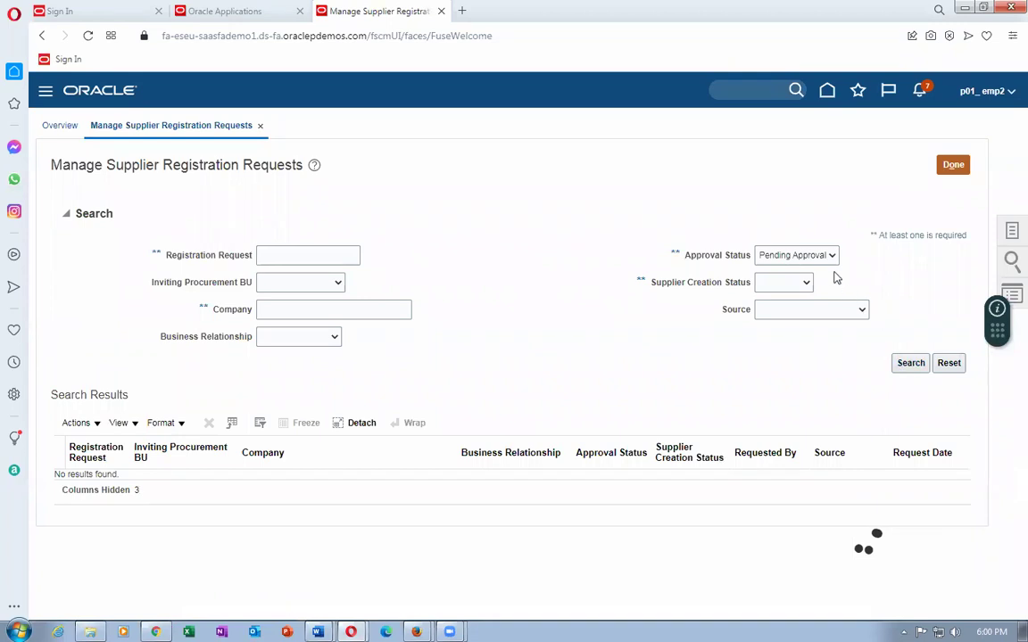
{"action": "left_click", "coordinate": [794, 256]}
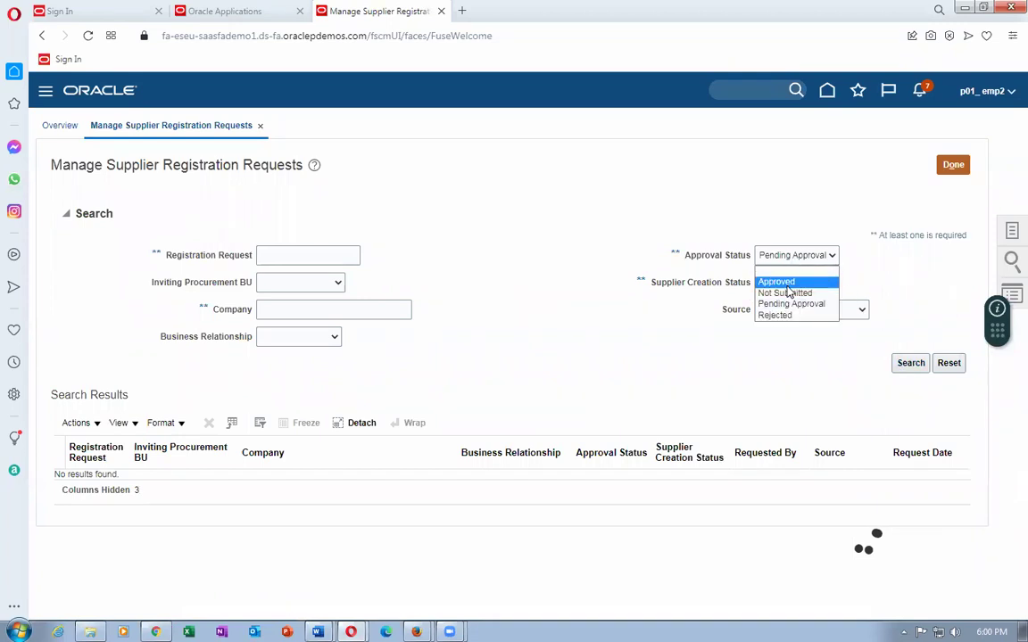
{"action": "left_click", "coordinate": [780, 278]}
{"action": "left_click", "coordinate": [912, 366]}
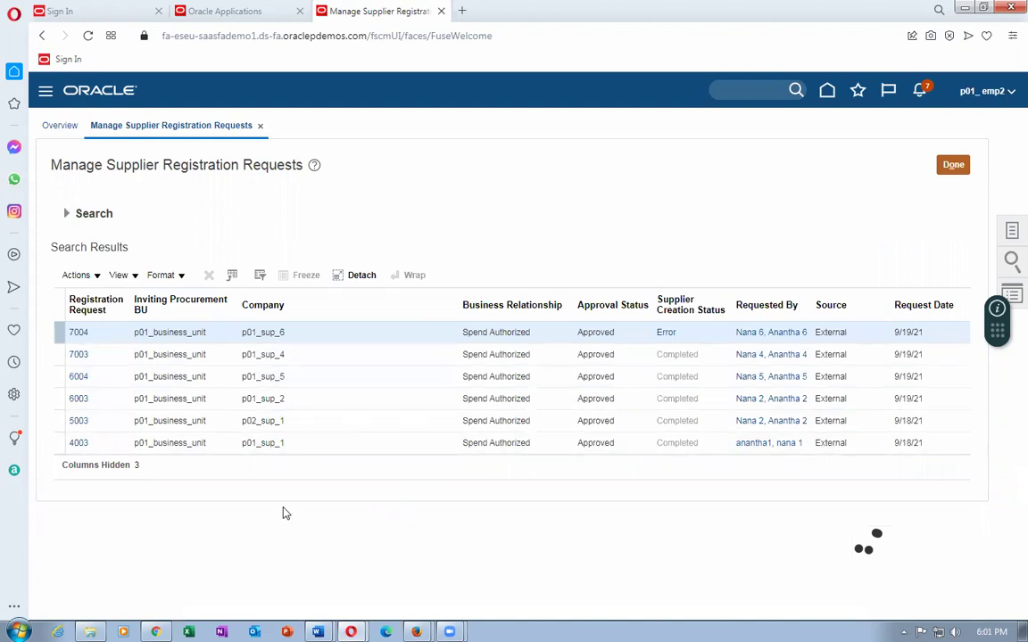
{"action": "left_click", "coordinate": [663, 333]}
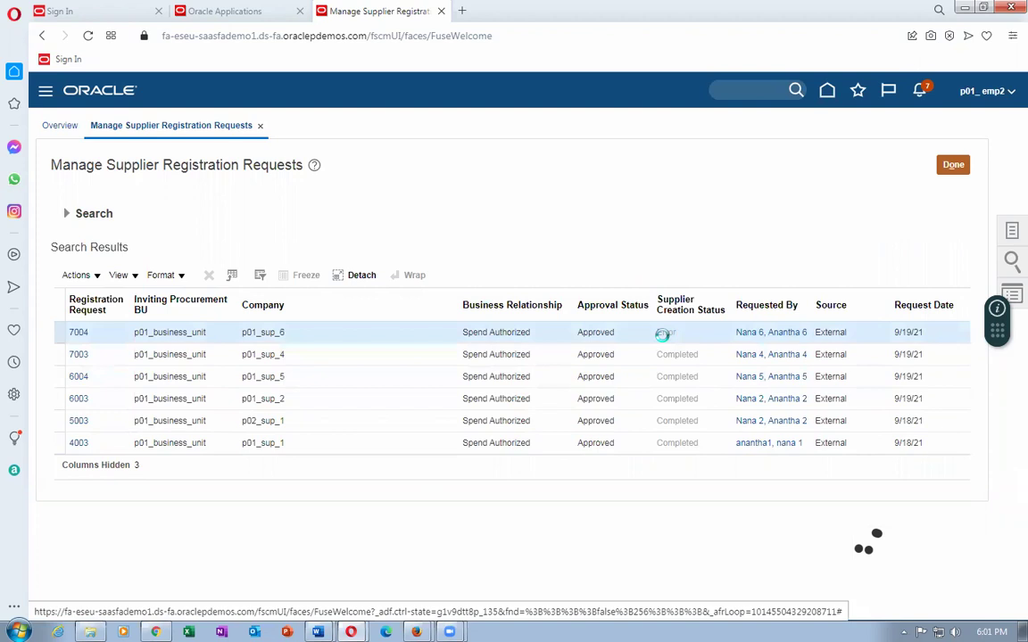
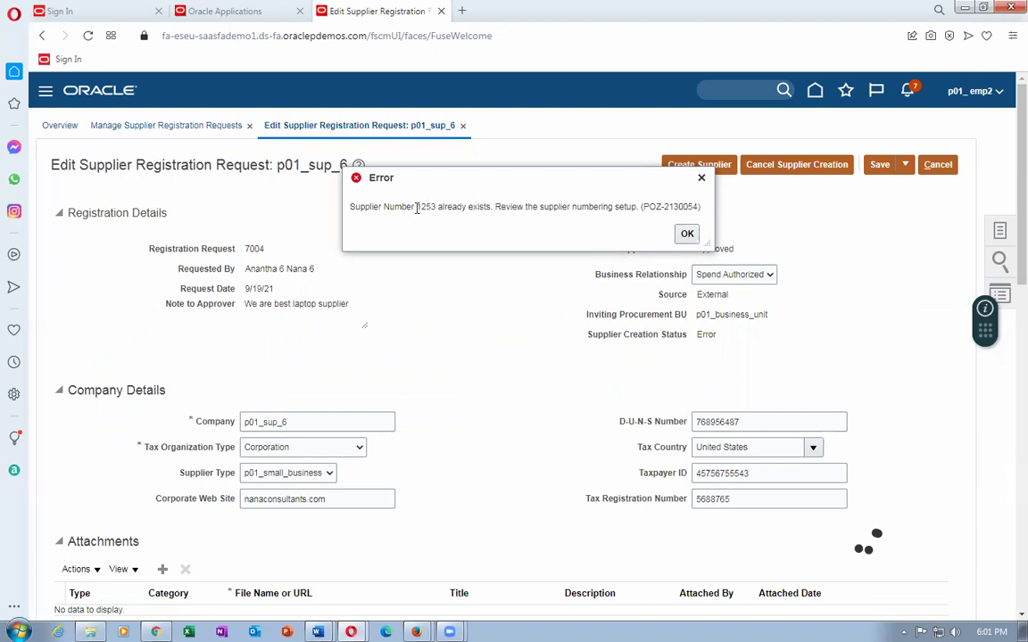
Acknowledge the supplier number 1253 conflict, review request 7004 for p01_sup_6, and cancel the edit.
{"action": "left_click_drag", "start_coordinate": [417, 208], "coordinate": [442, 222]}
{"action": "left_click", "coordinate": [686, 233]}
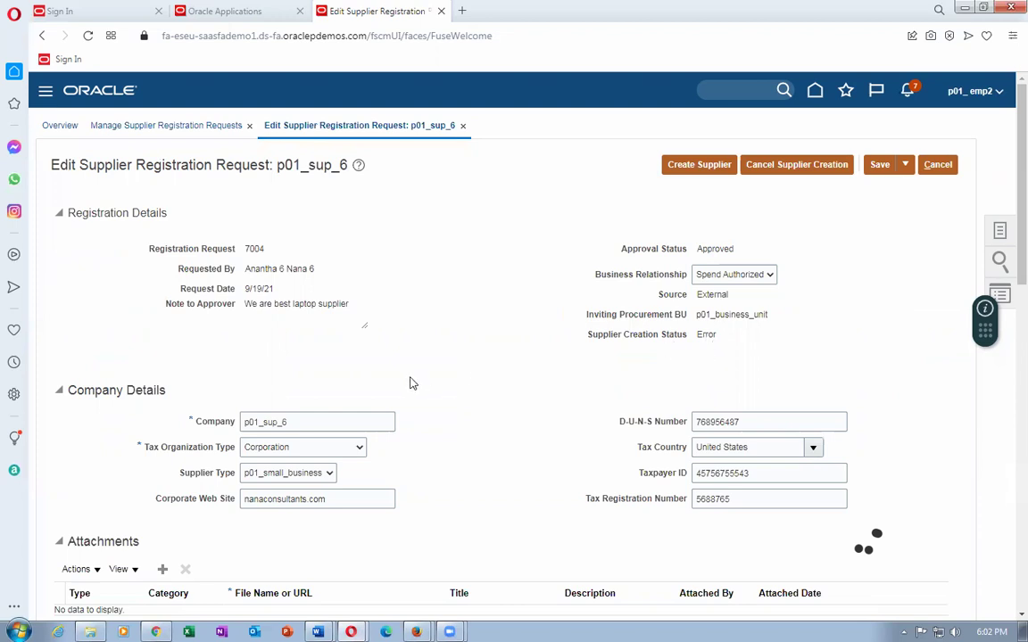
{"action": "scroll", "coordinate": [412, 383], "scroll_direction": "down", "scroll_amount": 1}
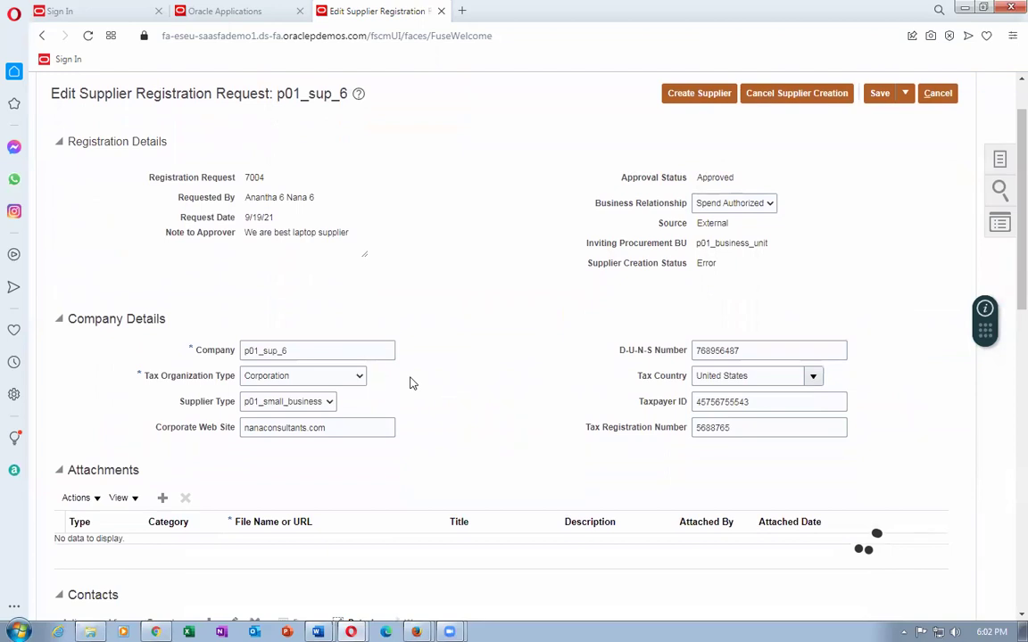
{"action": "scroll", "coordinate": [412, 383], "scroll_direction": "up", "scroll_amount": 1}
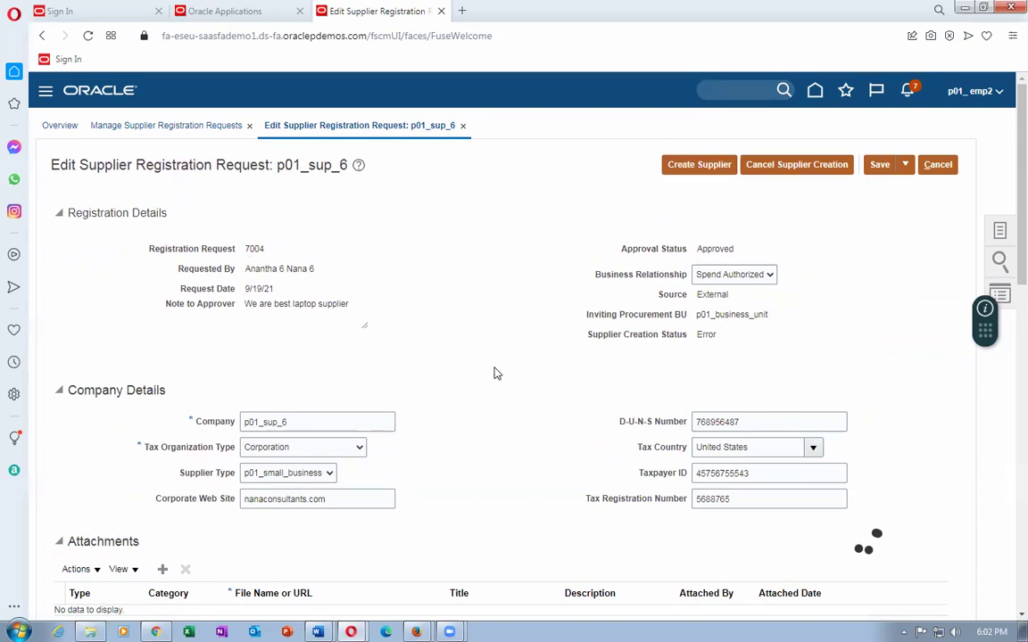
{"action": "scroll", "coordinate": [497, 373], "scroll_direction": "down", "scroll_amount": 2}
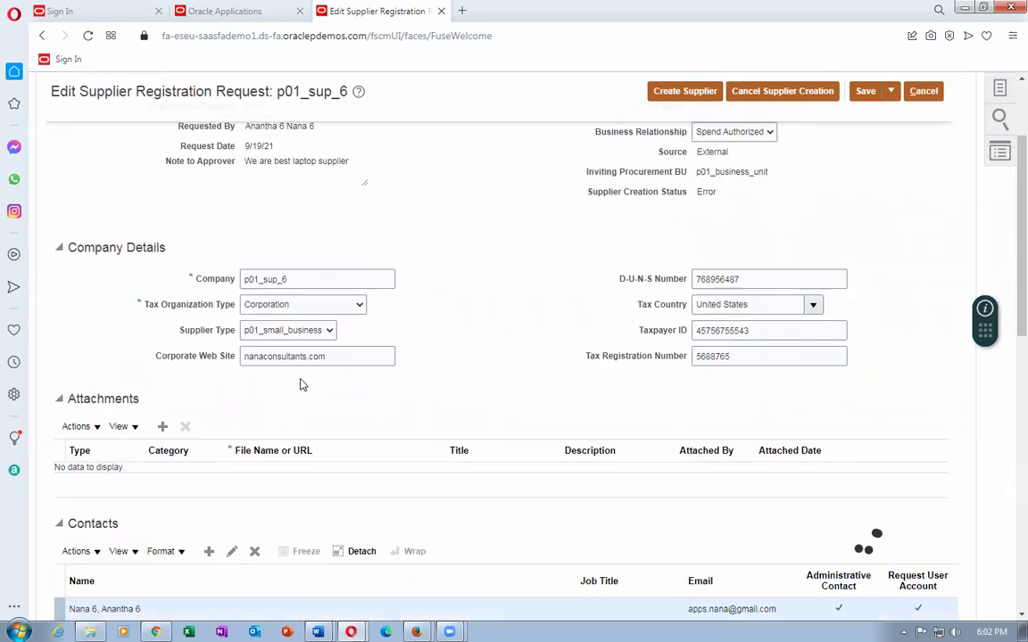
{"action": "scroll", "coordinate": [282, 270], "scroll_direction": "up", "scroll_amount": 2}
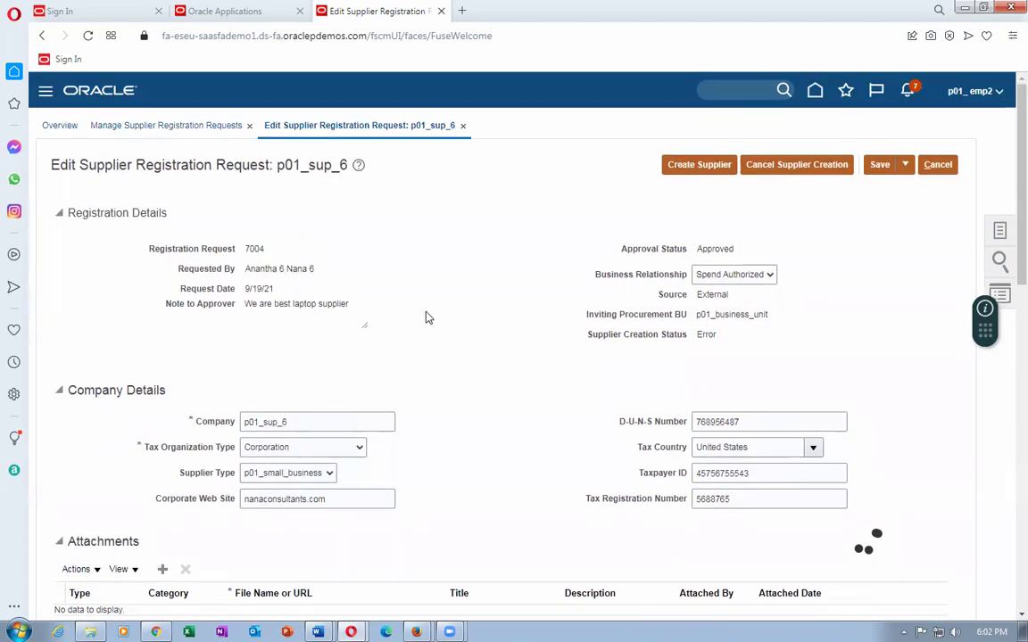
{"action": "scroll", "coordinate": [425, 318], "scroll_direction": "down", "scroll_amount": 3}
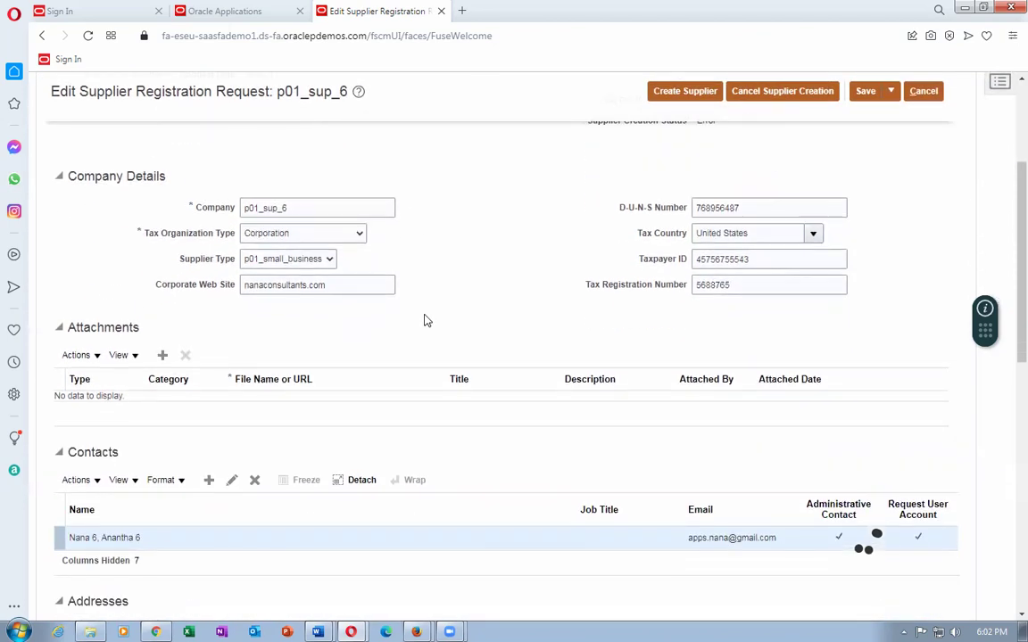
{"action": "scroll", "coordinate": [425, 319], "scroll_direction": "down", "scroll_amount": 5}
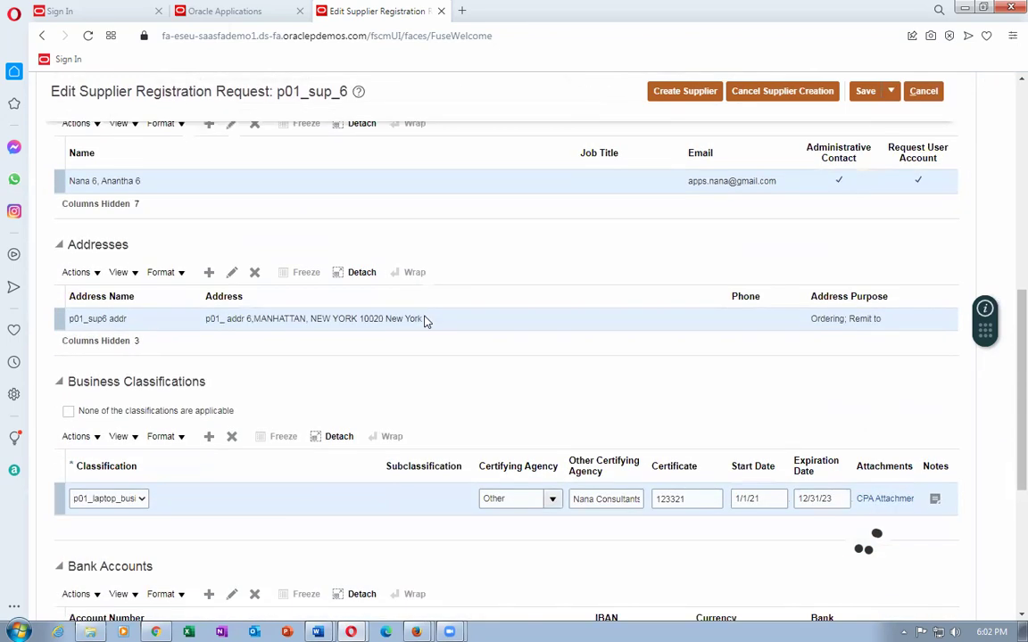
{"action": "scroll", "coordinate": [425, 321], "scroll_direction": "down", "scroll_amount": 5}
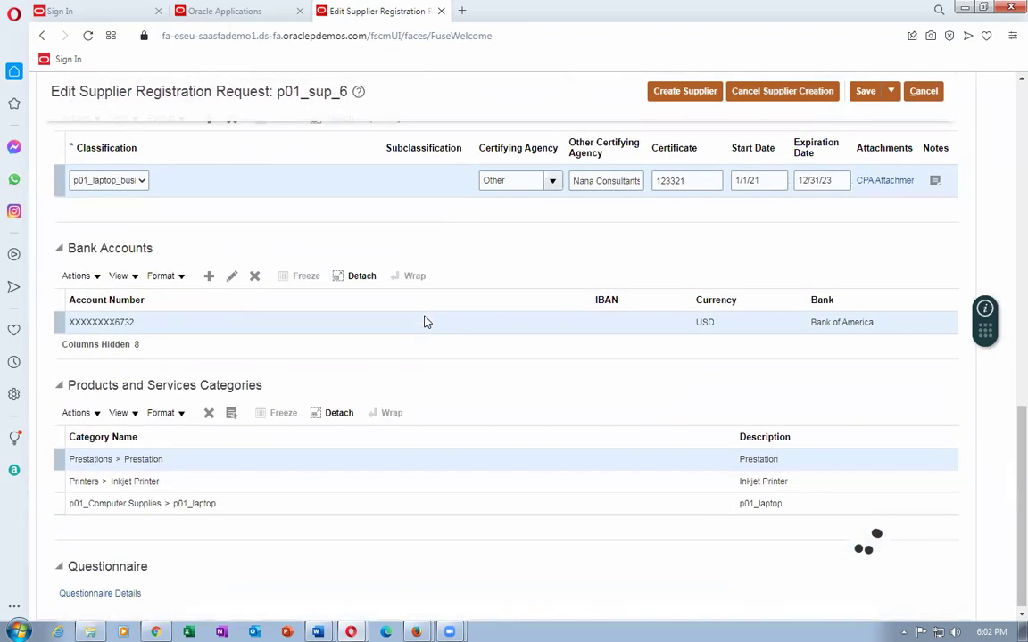
{"action": "scroll", "coordinate": [423, 322], "scroll_direction": "up", "scroll_amount": 13}
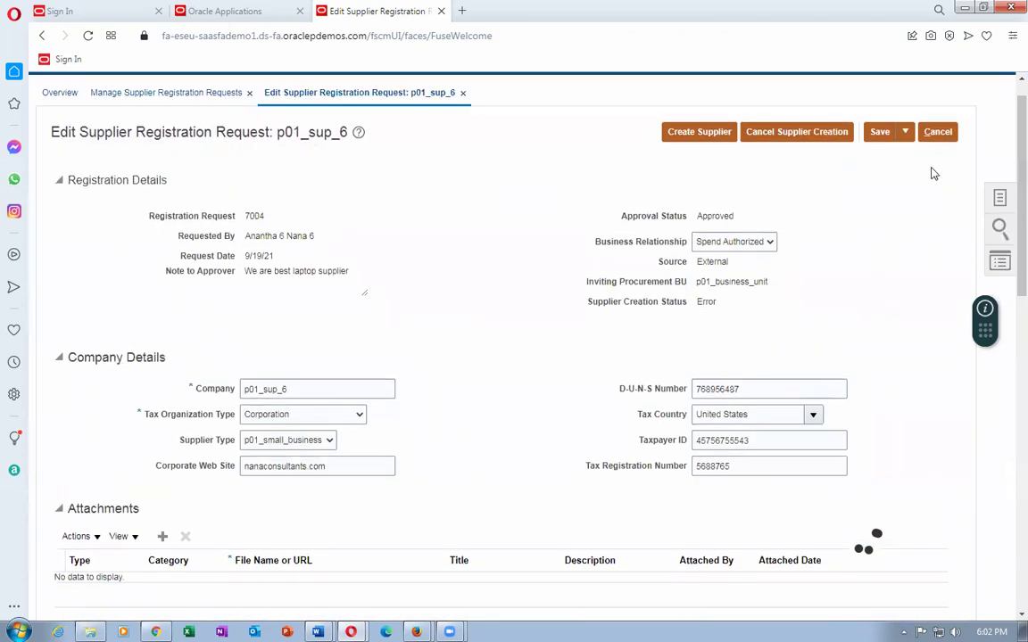
{"action": "left_click", "coordinate": [938, 131]}
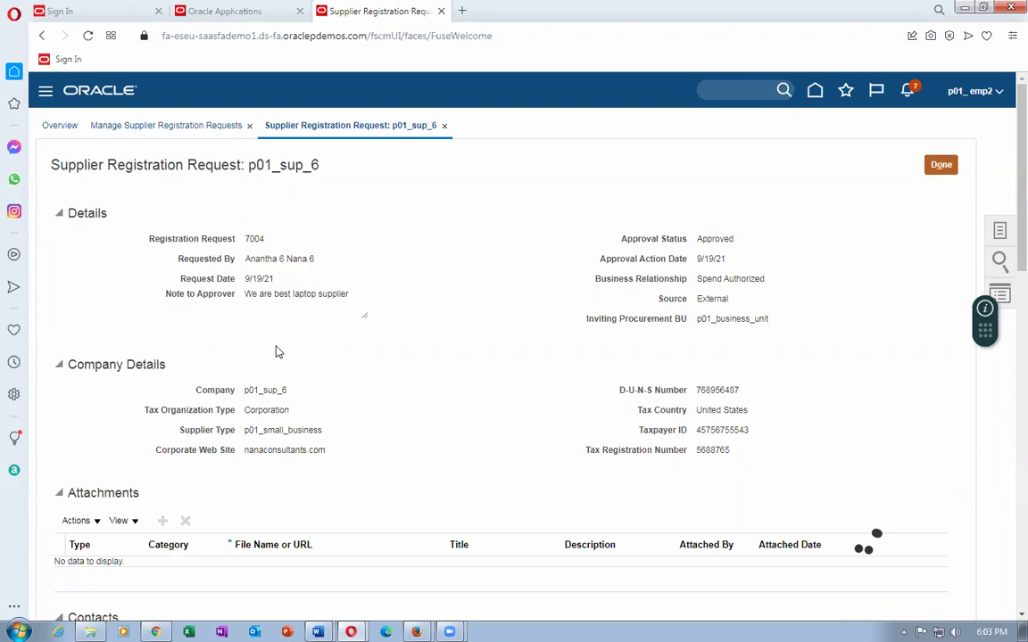
Switch to the Chrome window showing Manage Supplier Registration Approvals.
{"action": "scroll", "coordinate": [454, 362], "scroll_direction": "down", "scroll_amount": 3}
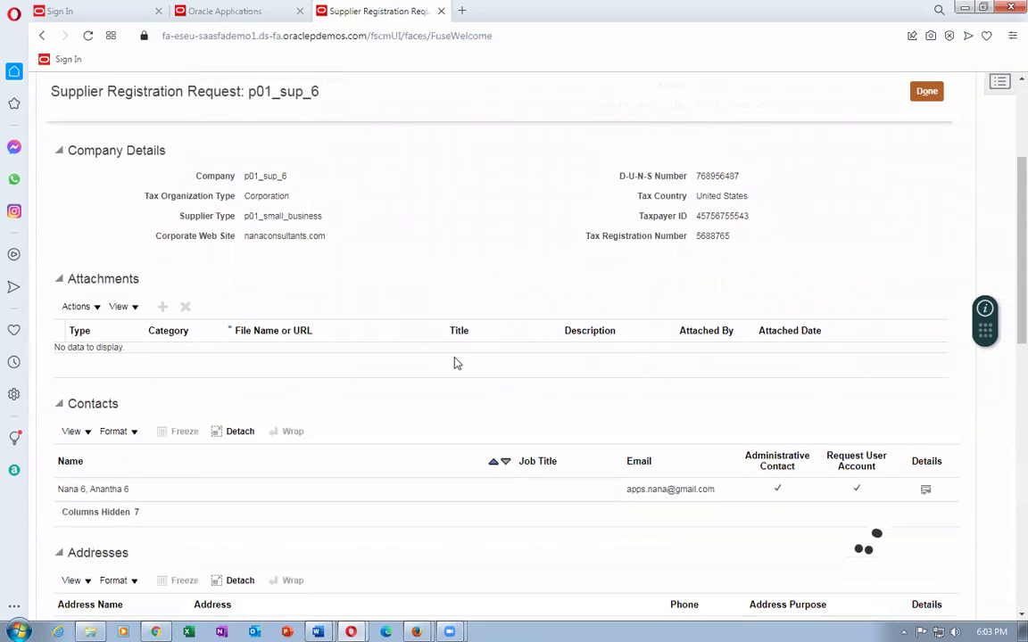
{"action": "scroll", "coordinate": [454, 362], "scroll_direction": "up", "scroll_amount": 3}
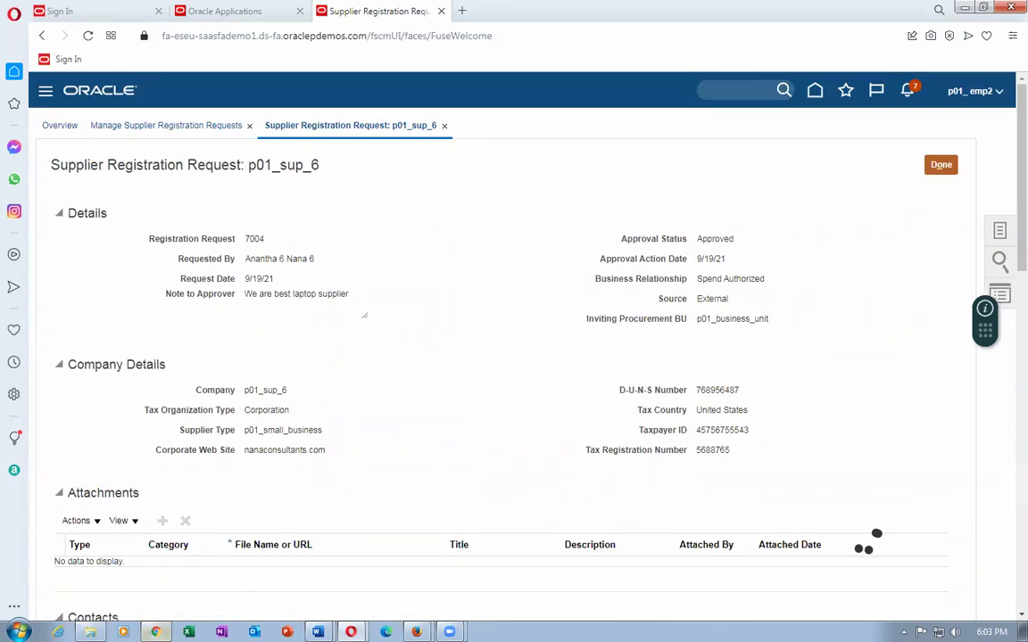
{"action": "key", "text": "alt+Tab"}
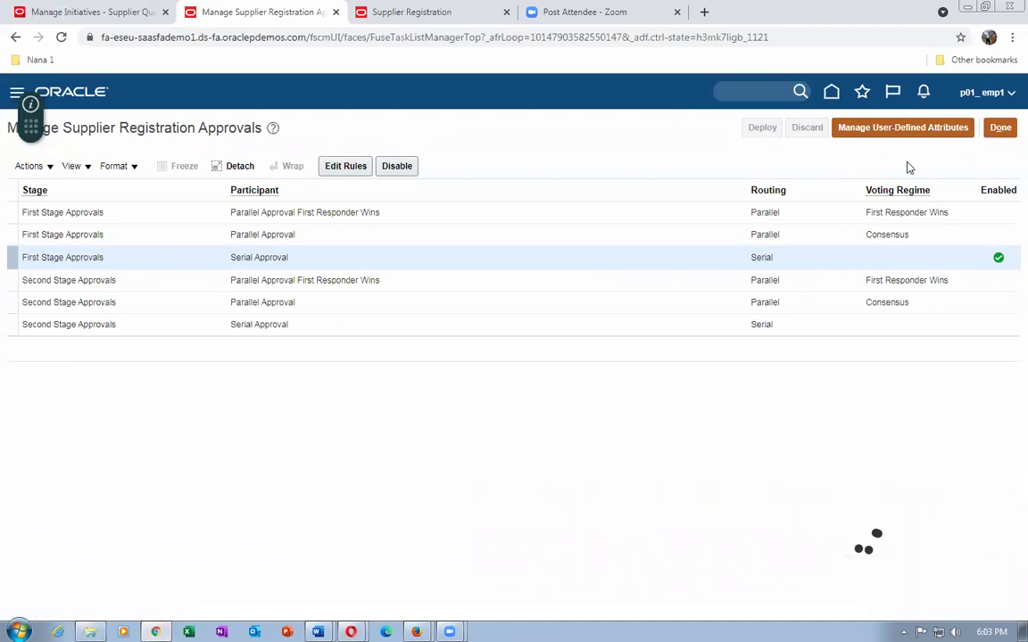
Search setup tasks for %sup%nu and open Specify Supplier Numbering.
{"action": "left_click", "coordinate": [999, 128]}
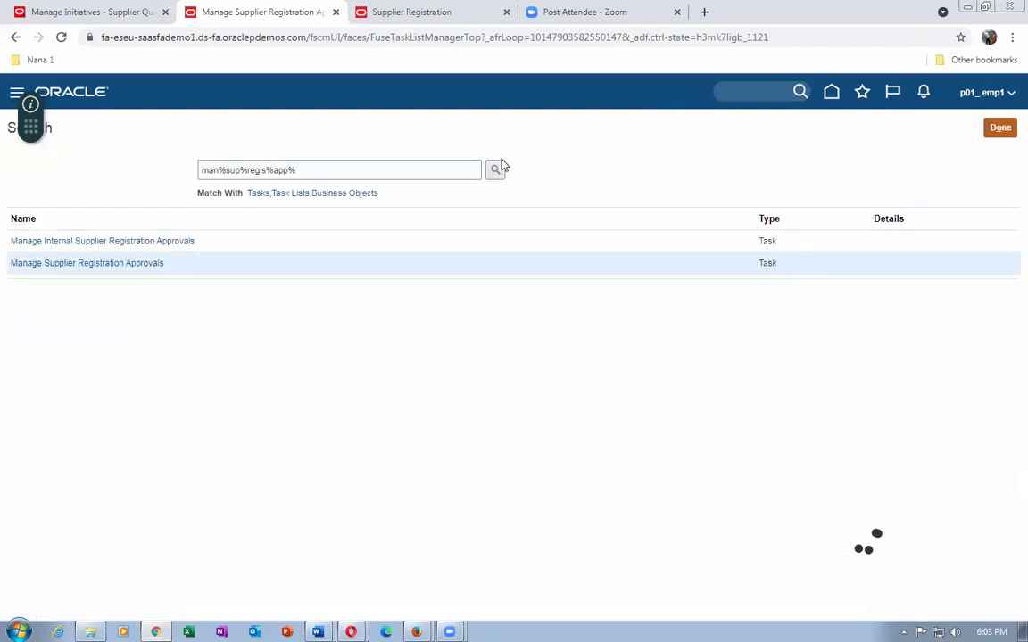
{"action": "left_click", "coordinate": [307, 171]}
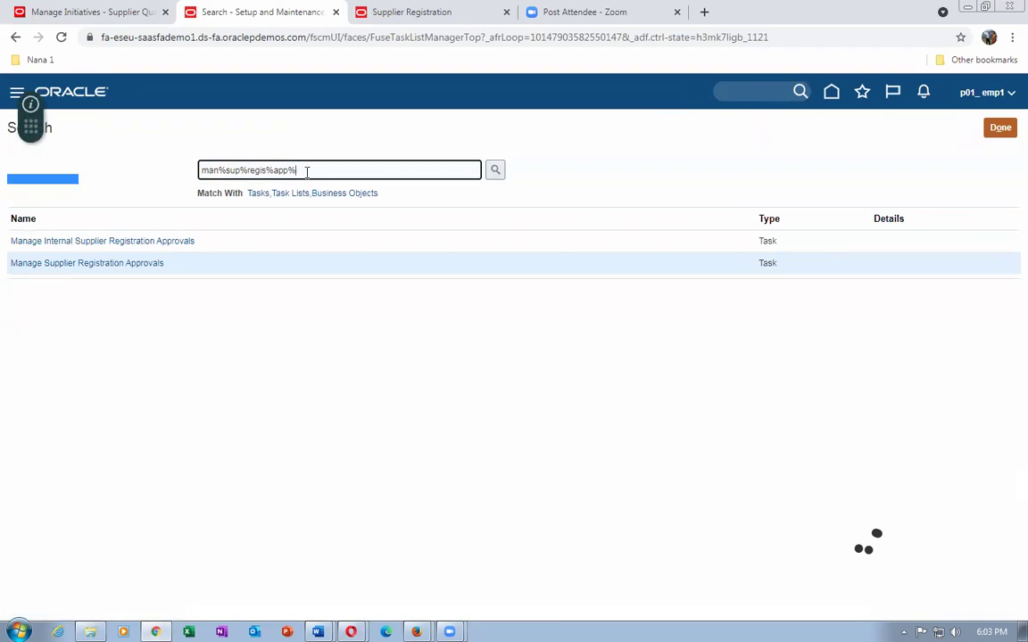
{"action": "key", "text": "BackSpace"}
{"action": "key", "text": "BackSpace"}
{"action": "key", "text": "BackSpace"}
{"action": "key", "text": "BackSpace"}
{"action": "key", "text": "BackSpace"}
{"action": "key", "text": "BackSpace"}
{"action": "key", "text": "BackSpace"}
{"action": "key", "text": "BackSpace"}
{"action": "key", "text": "BackSpace"}
{"action": "key", "text": "BackSpace"}
{"action": "key", "text": "BackSpace"}
{"action": "key", "text": "BackSpace"}
{"action": "key", "text": "BackSpace"}
{"action": "key", "text": "BackSpace"}
{"action": "key", "text": "BackSpace"}
{"action": "key", "text": "BackSpace"}
{"action": "key", "text": "BackSpace"}
{"action": "key", "text": "BackSpace"}
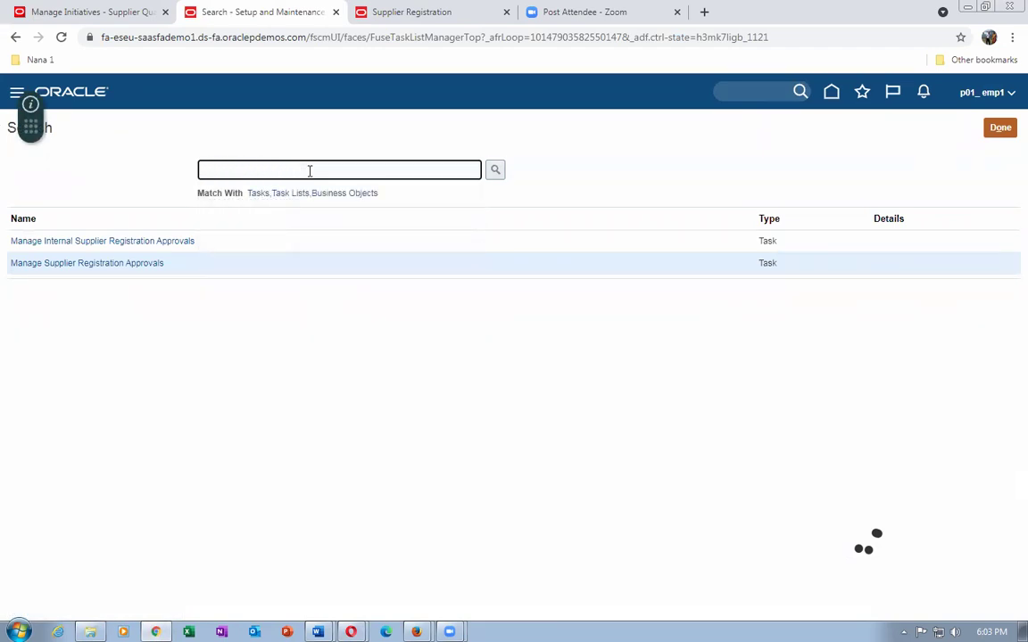
{"action": "type", "text": "man%su"}
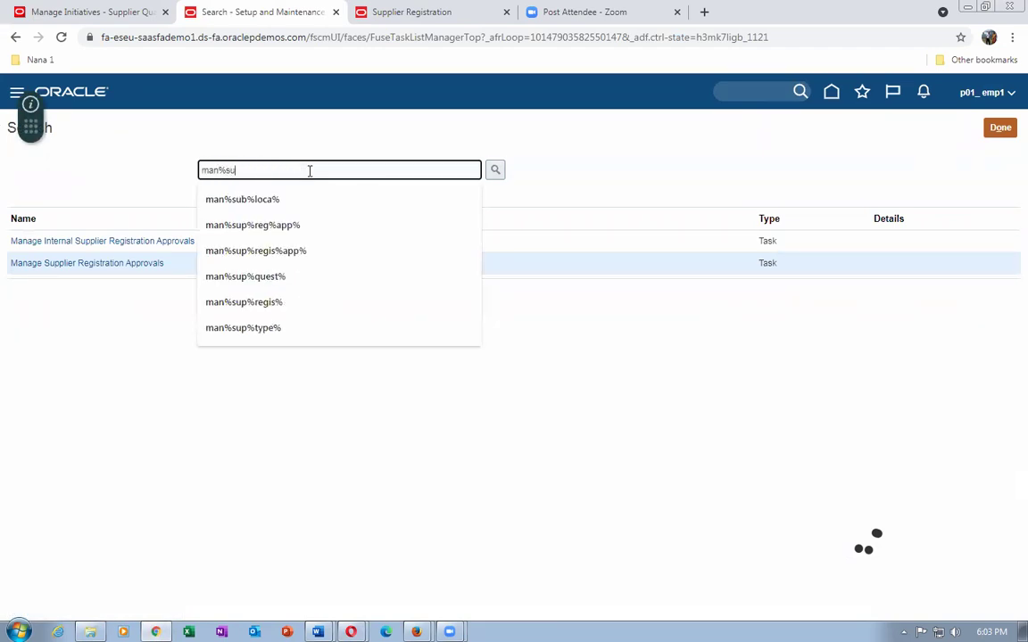
{"action": "type", "text": "p%numb%"}
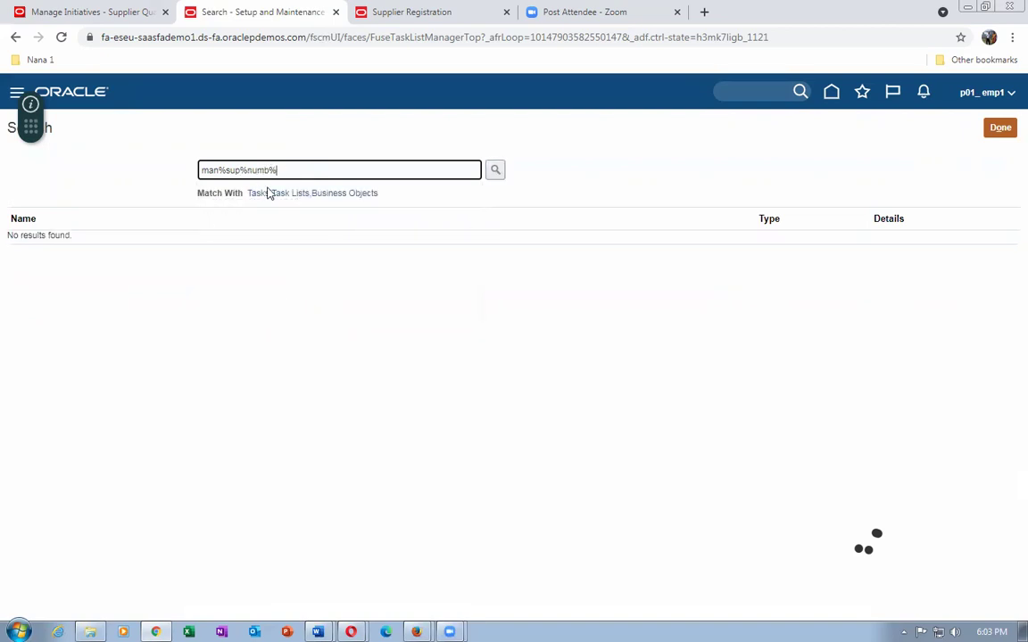
{"action": "left_click_drag", "start_coordinate": [315, 170], "coordinate": [165, 178]}
{"action": "type", "text": "%"}
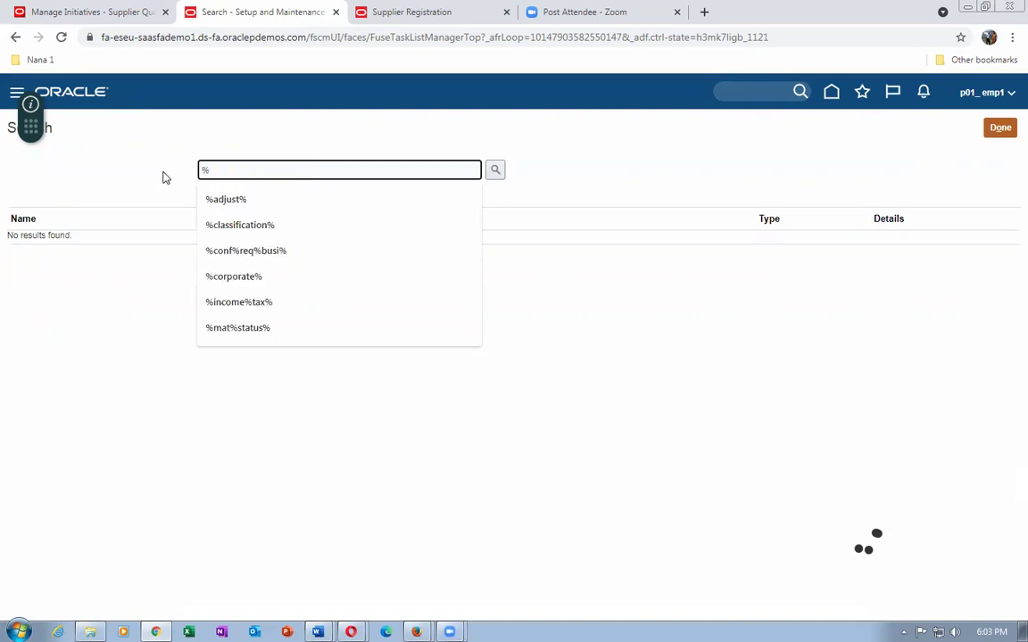
{"action": "type", "text": "sup%"}
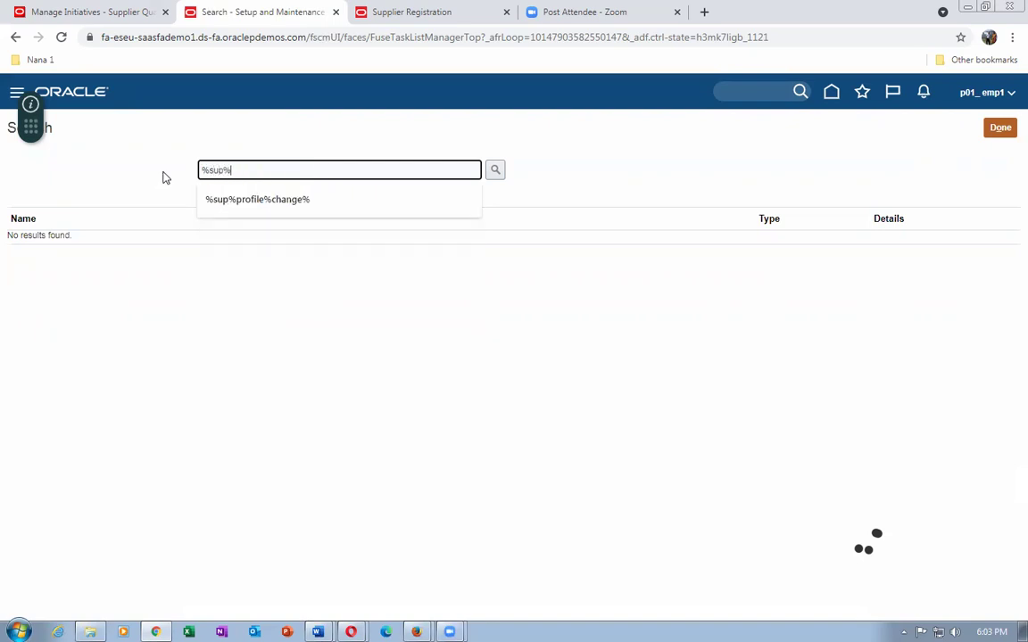
{"action": "type", "text": "numb%"}
{"action": "key", "text": "Return"}
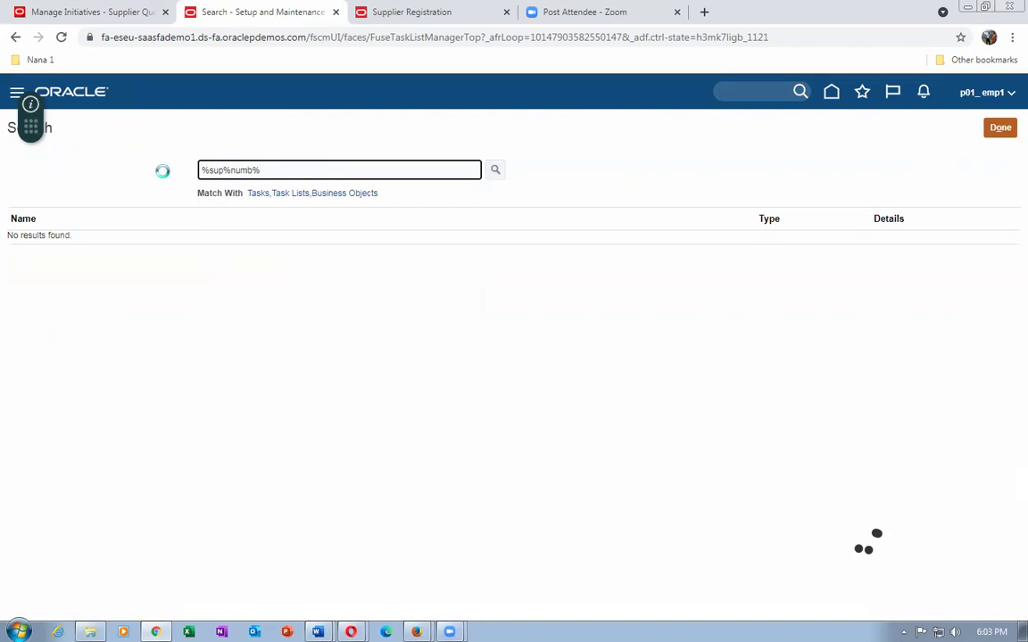
{"action": "left_click", "coordinate": [87, 249]}
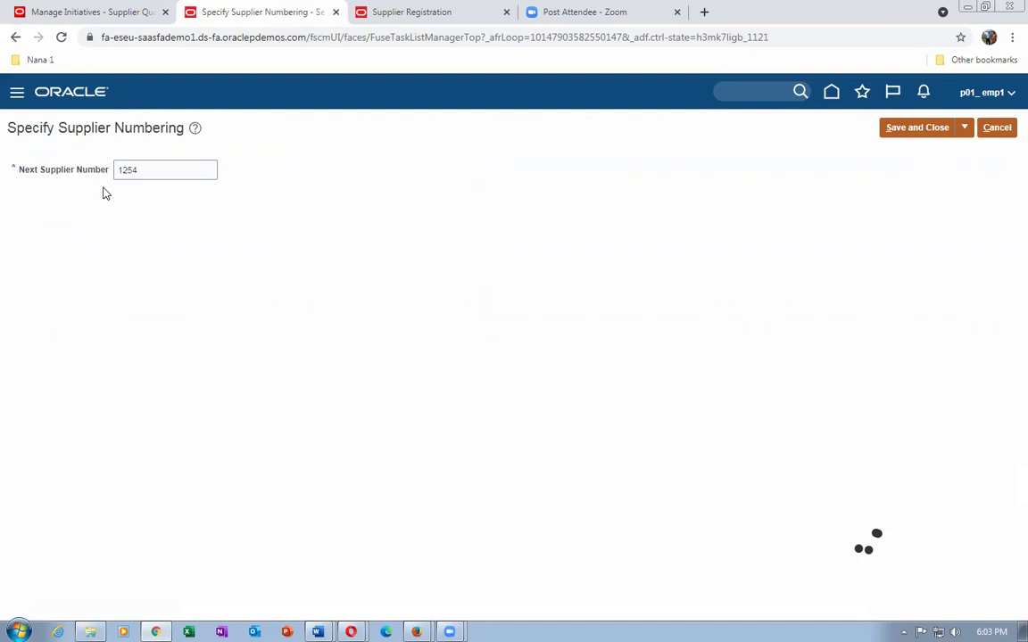
Replace Next Supplier Number 1254 with 10001 and save the numbering setup.
{"action": "left_click_drag", "start_coordinate": [165, 173], "coordinate": [11, 178]}
{"action": "type", "text": "10001"}
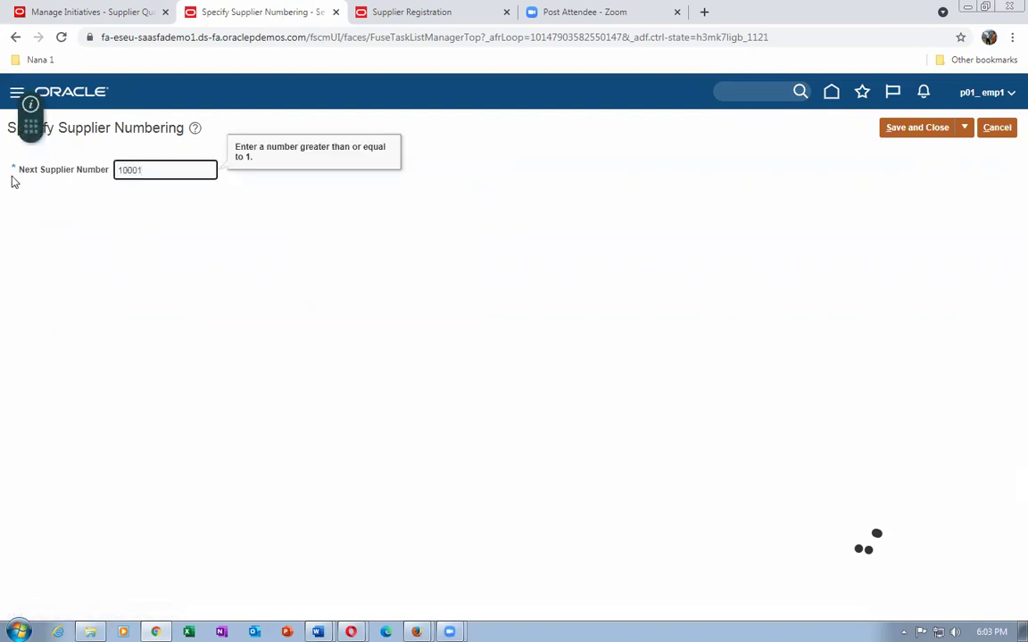
{"action": "left_click", "coordinate": [232, 239]}
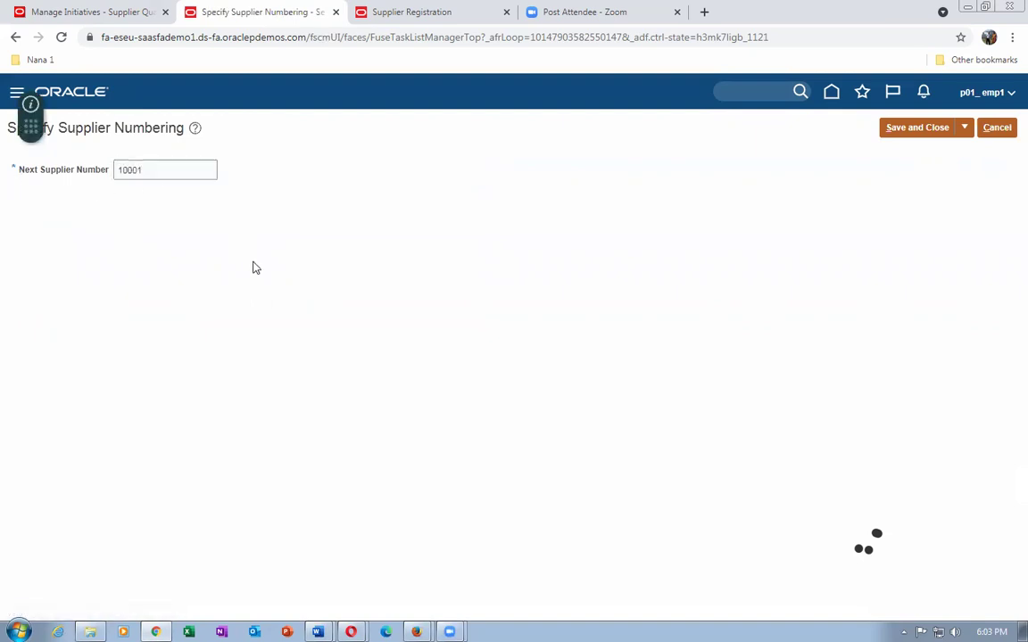
{"action": "left_click", "coordinate": [892, 132]}
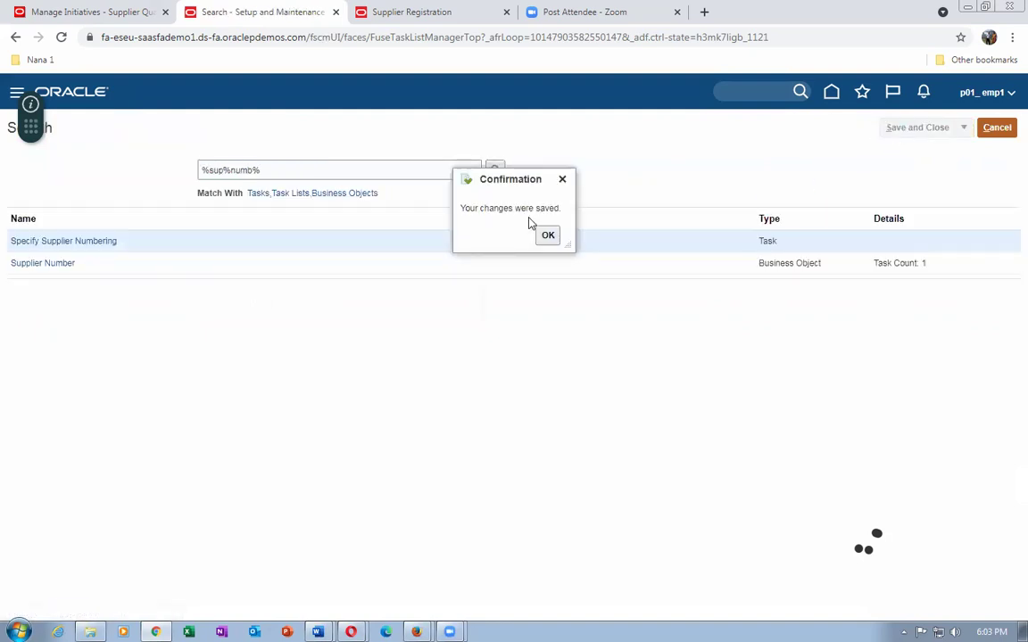
{"action": "left_click", "coordinate": [546, 233]}
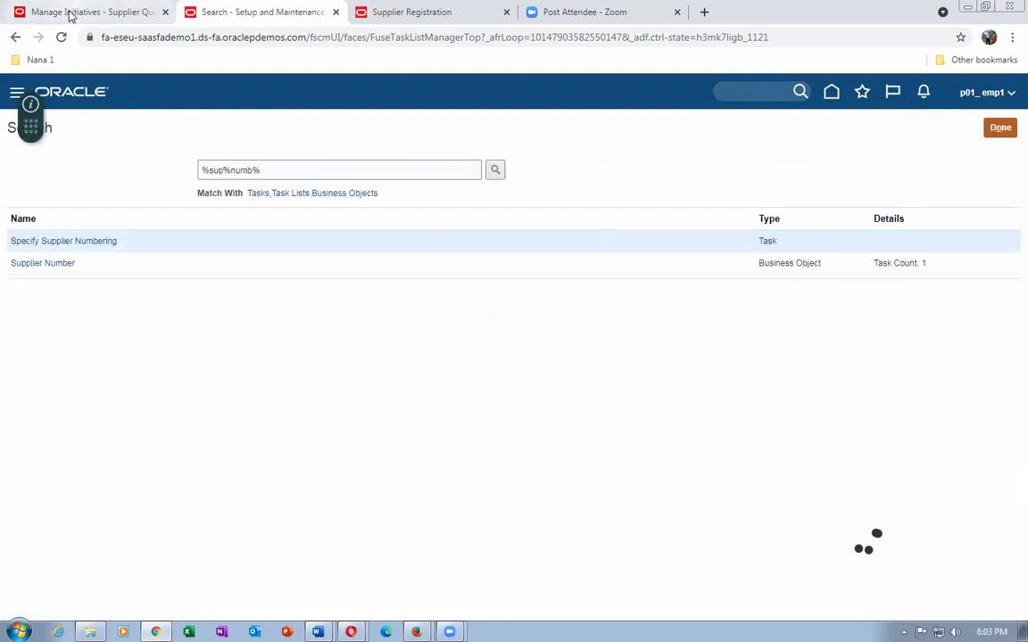
Close the extra Supplier Registration tab and click Done on the p01_sup_6 registration request.
{"action": "left_click", "coordinate": [66, 14]}
{"action": "left_click", "coordinate": [411, 18]}
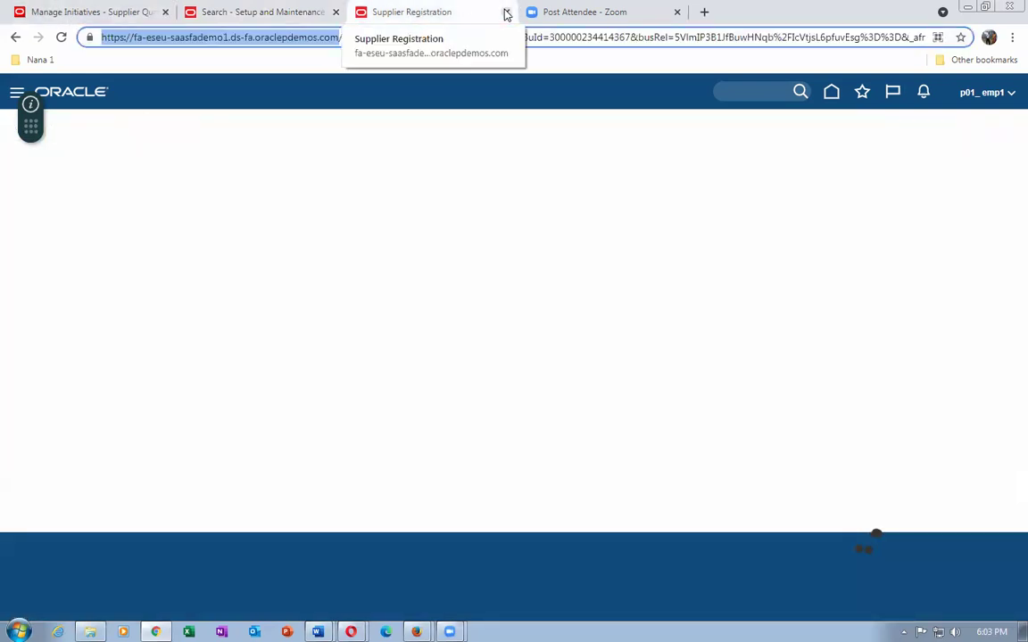
{"action": "key", "text": "ctrl+Tab"}
{"action": "left_click", "coordinate": [477, 11]}
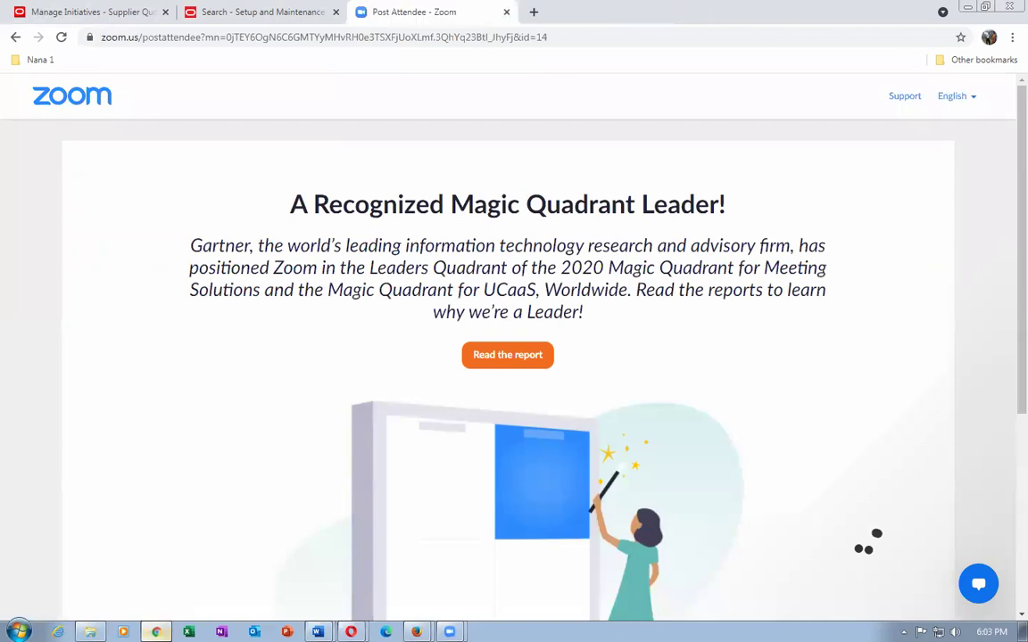
{"action": "key", "text": "alt+Tab"}
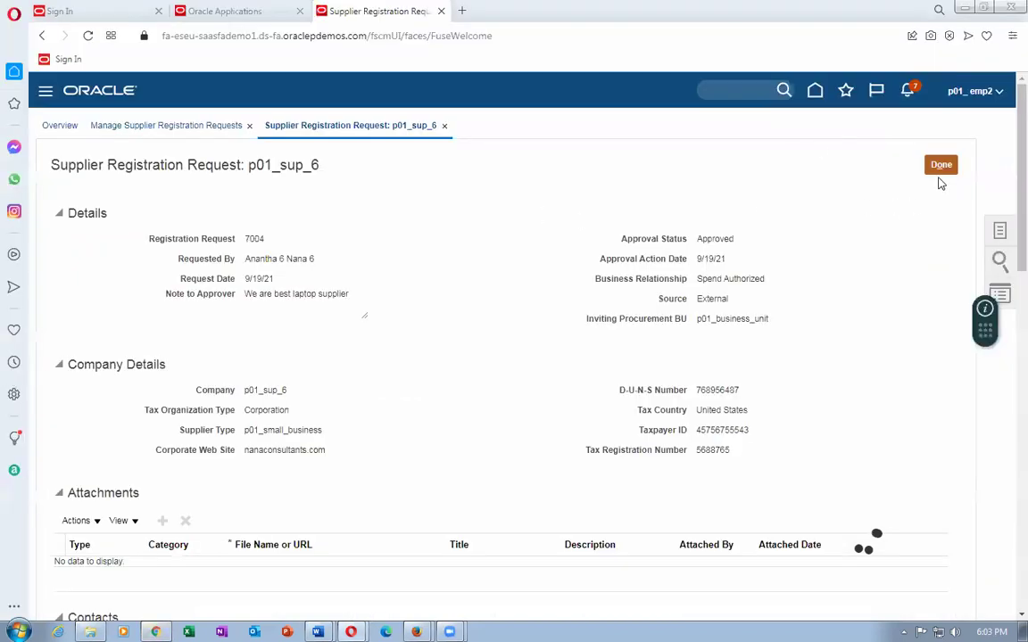
{"action": "left_click", "coordinate": [941, 167]}
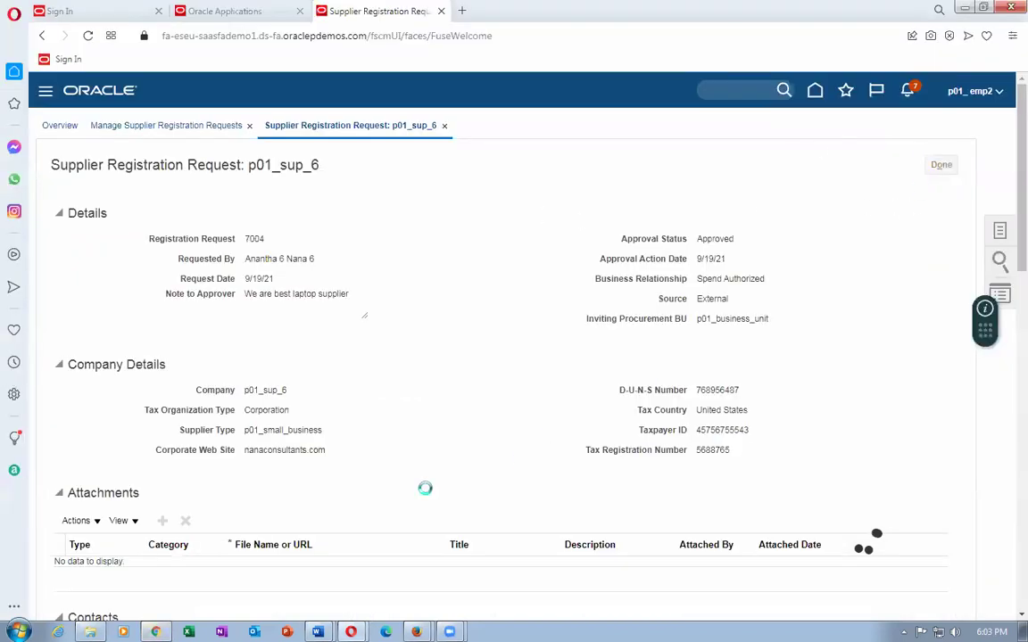
Leave Manage Initiatives to return to the Supplier Qualification Overview.
{"action": "key", "text": "alt+Tab"}
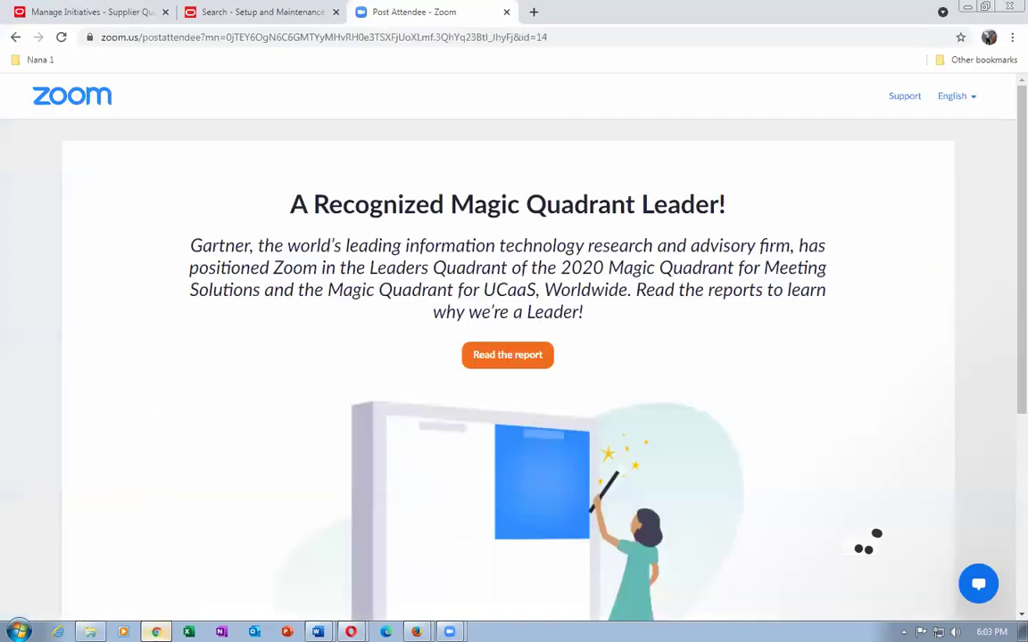
{"action": "left_click", "coordinate": [42, 11]}
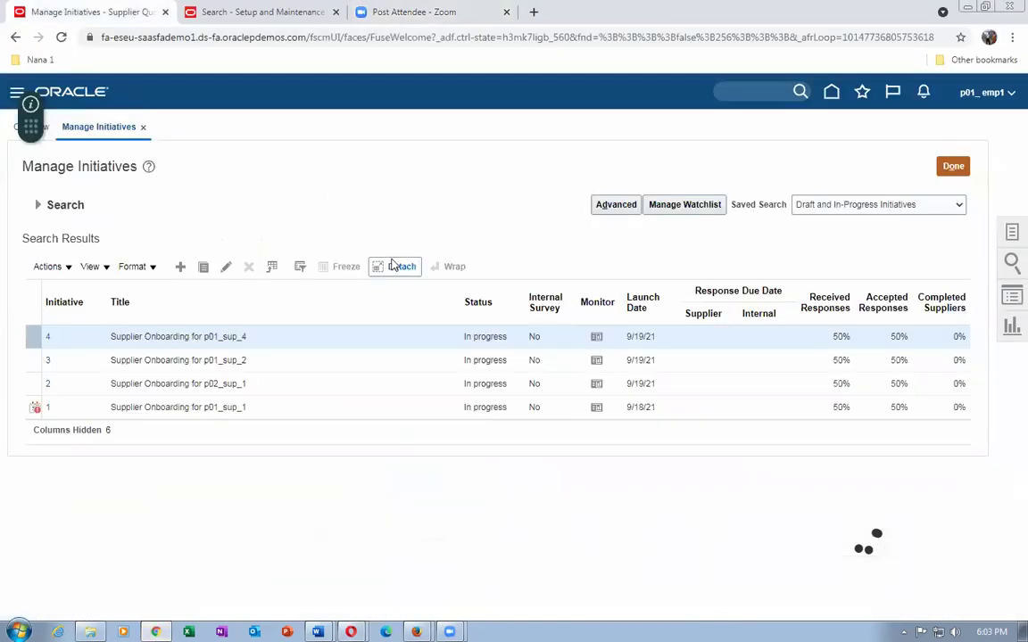
{"action": "left_click", "coordinate": [952, 166]}
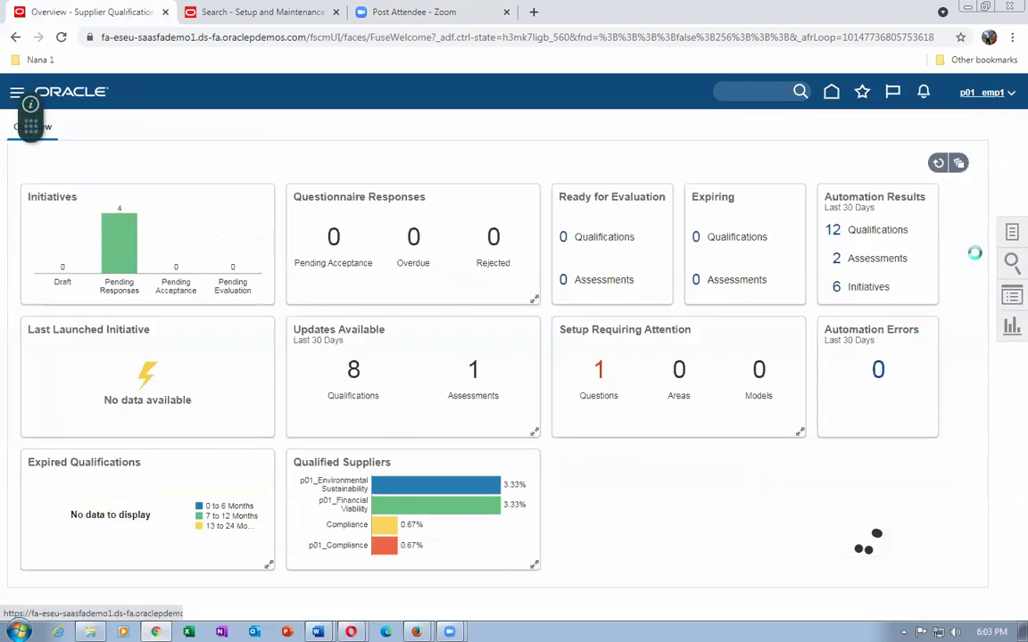
In Setup and Maintenance, find and open Configure Procurement Business Function.
{"action": "left_click", "coordinate": [986, 92]}
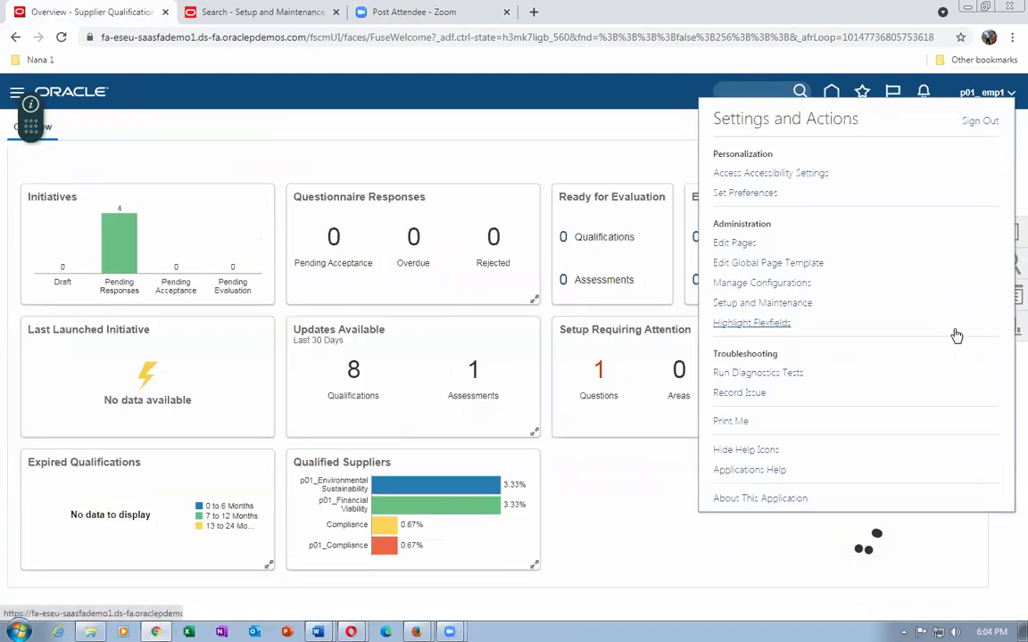
{"action": "left_click", "coordinate": [773, 304]}
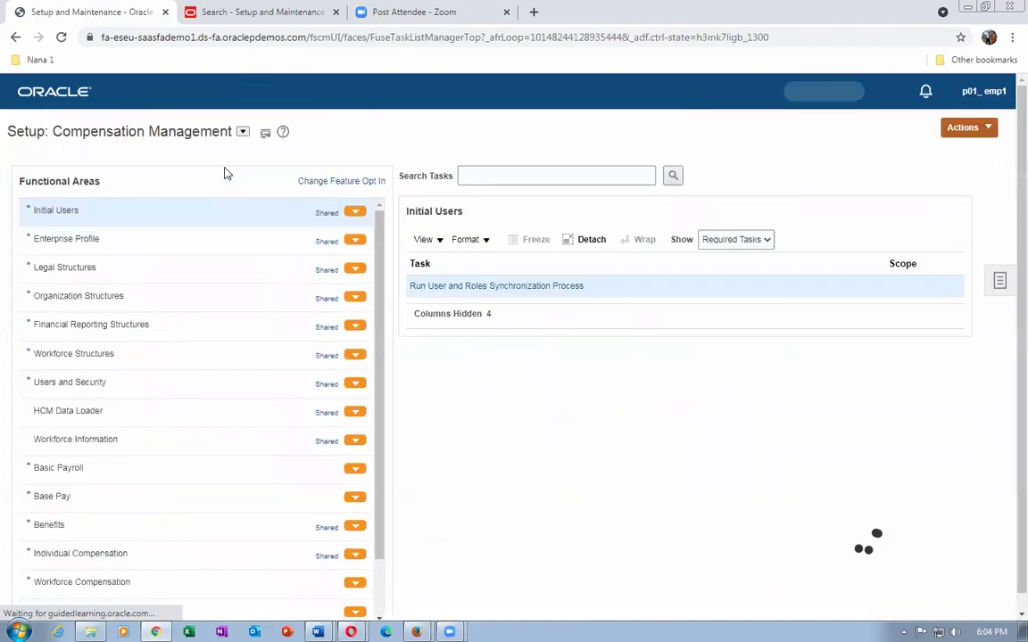
{"action": "left_click", "coordinate": [1000, 282]}
{"action": "left_click", "coordinate": [888, 308]}
{"action": "left_click", "coordinate": [314, 169]}
{"action": "type", "text": "conf"}
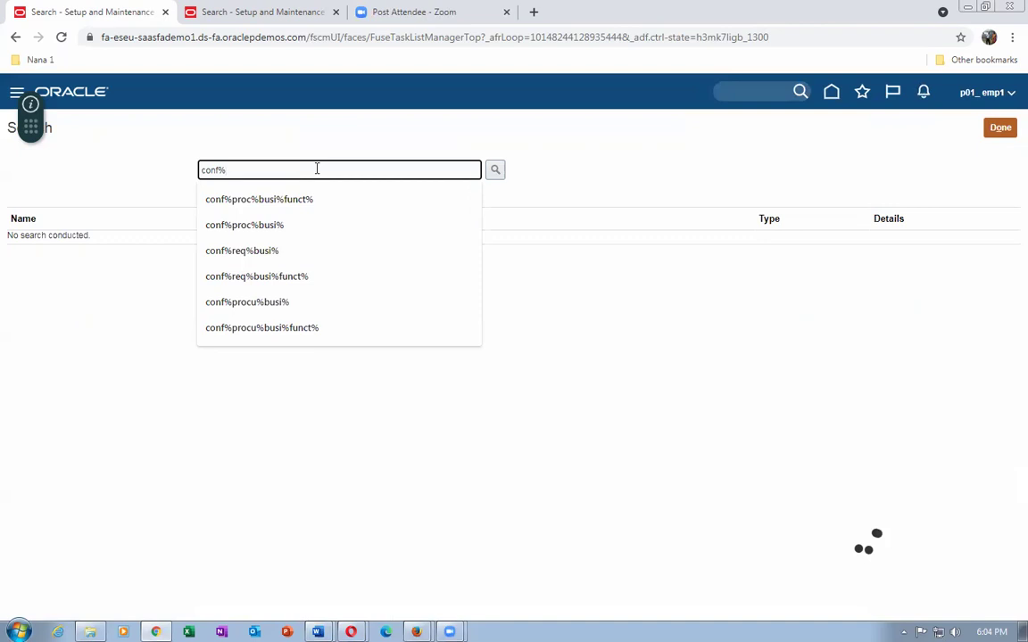
{"action": "type", "text": "%proc%bu"}
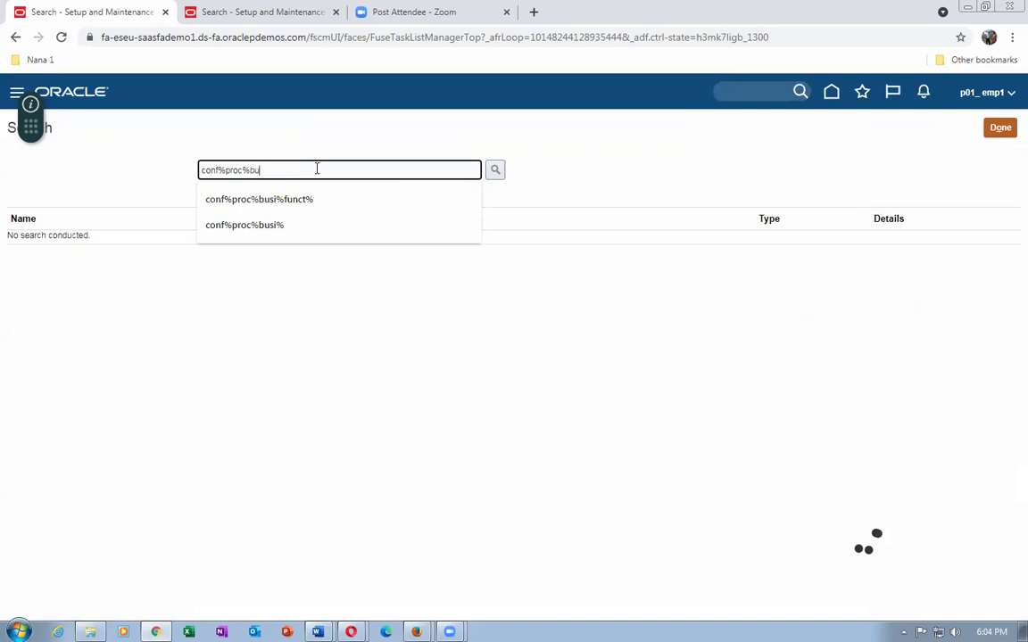
{"action": "type", "text": "si%func%"}
{"action": "key", "text": "Return"}
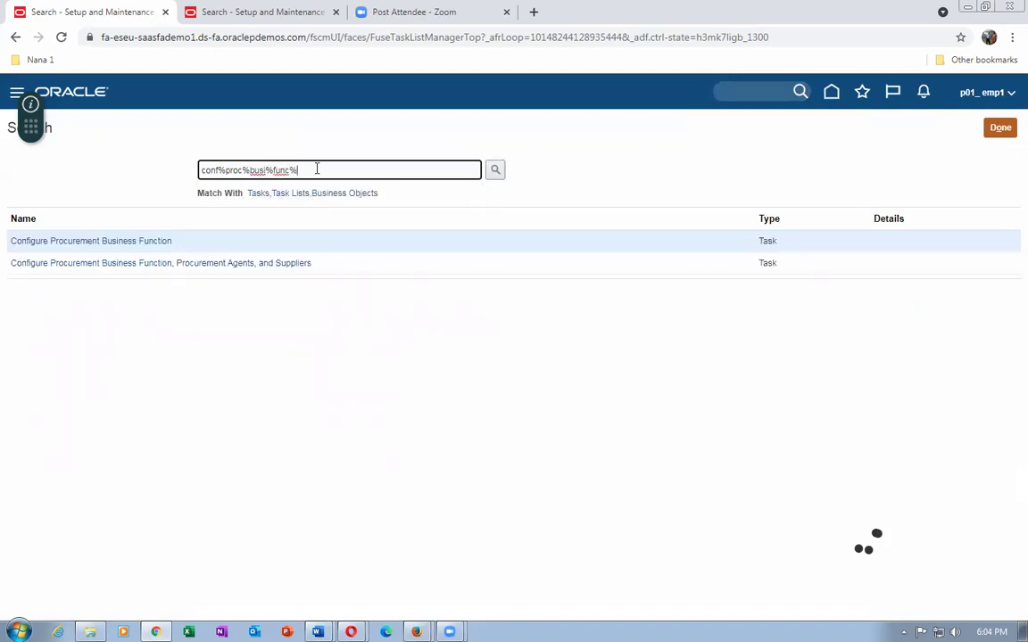
{"action": "left_click", "coordinate": [69, 242]}
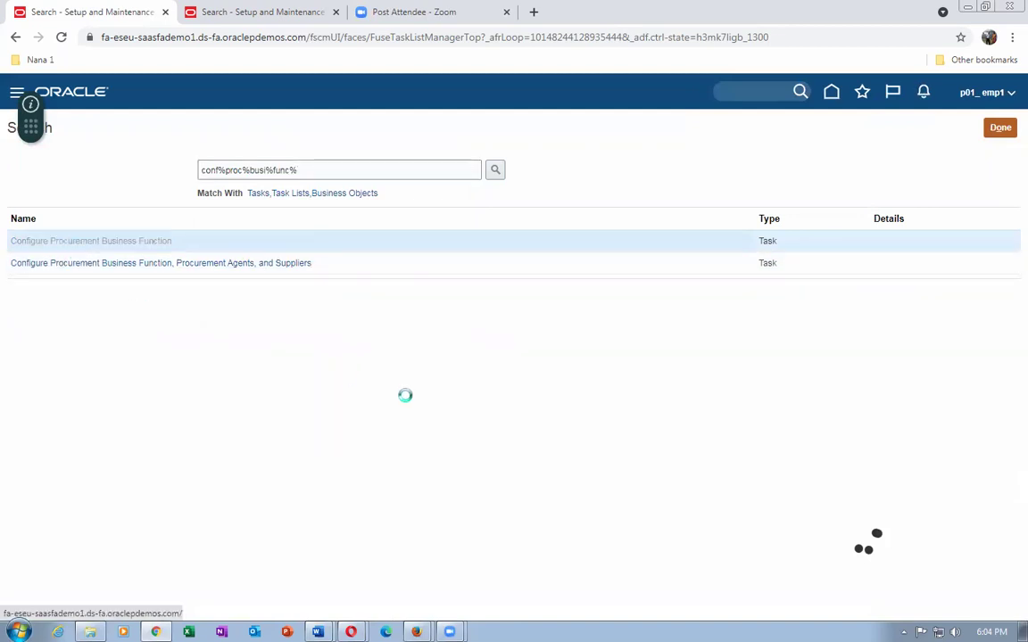
Choose p01_business_unit and open its supplier registration URL to a blank Company Details form.
{"action": "left_click", "coordinate": [545, 350]}
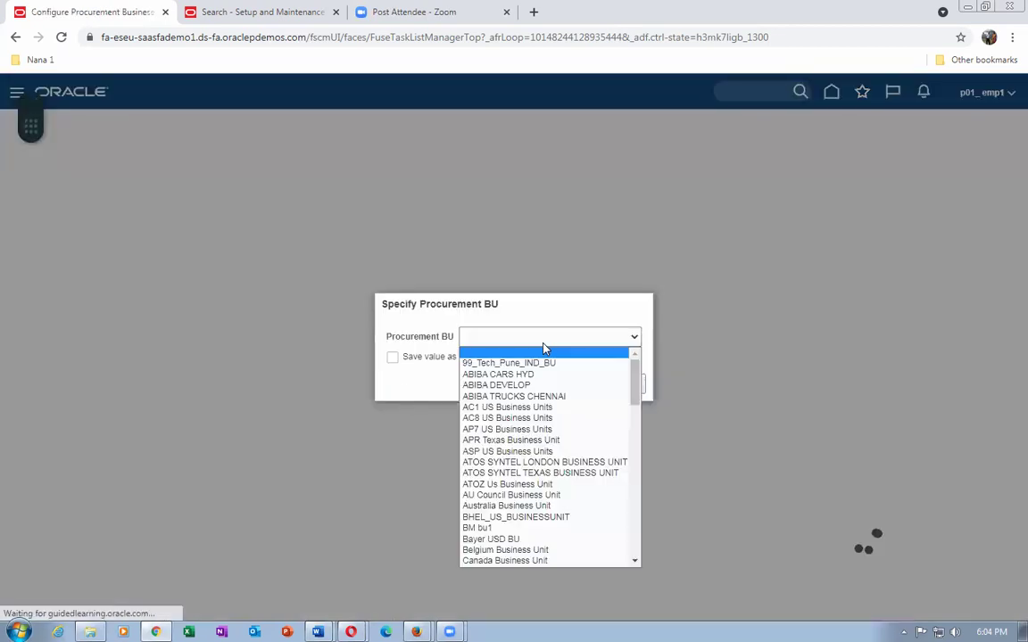
{"action": "scroll", "coordinate": [640, 434], "scroll_direction": "down", "scroll_amount": 1}
{"action": "left_click_drag", "start_coordinate": [640, 434], "coordinate": [638, 552]}
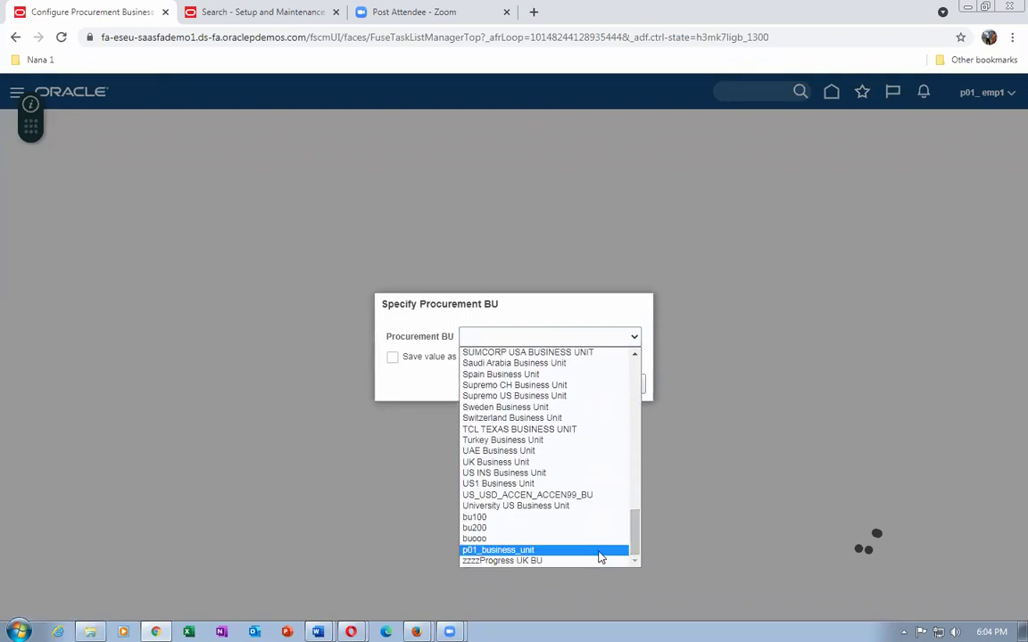
{"action": "left_click", "coordinate": [596, 551]}
{"action": "left_click", "coordinate": [590, 385]}
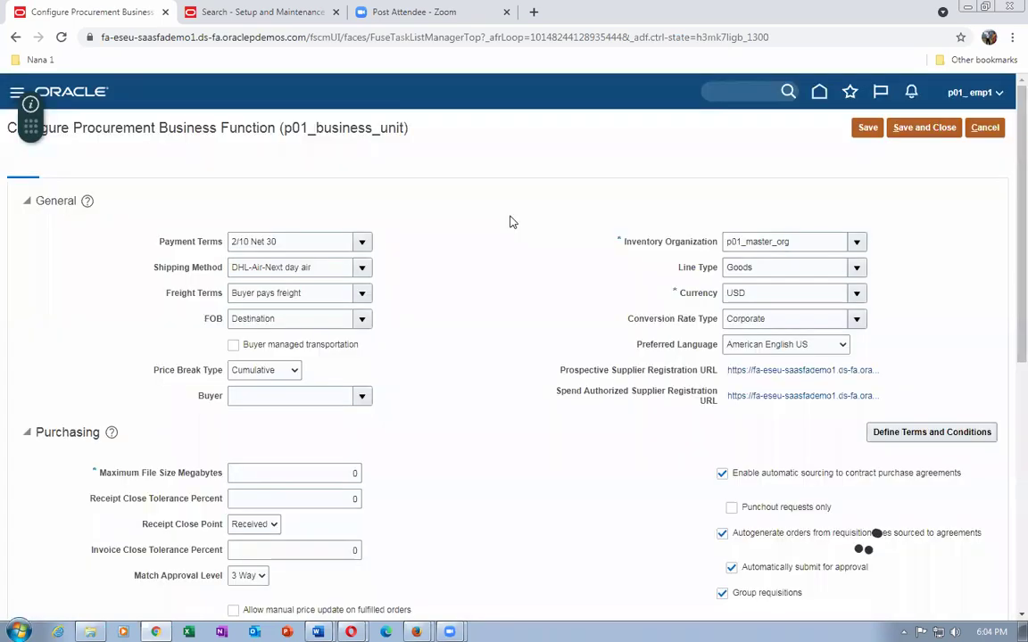
{"action": "left_click", "coordinate": [748, 399]}
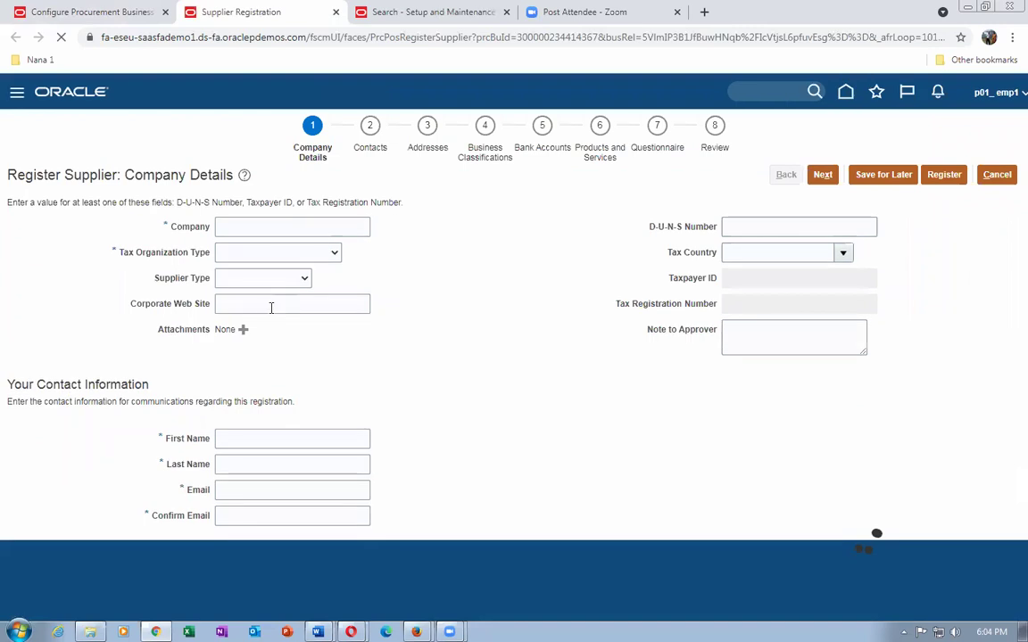
{"action": "left_click", "coordinate": [271, 228]}
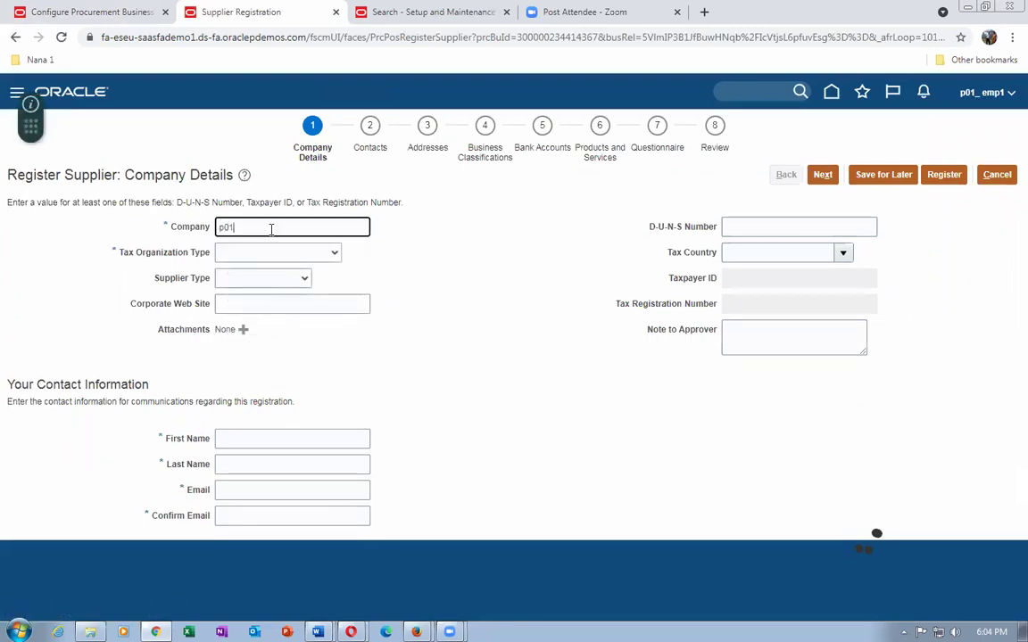
Name the company p01_sup_7, tax organization type Corporation, supplier type p01_small_business.
{"action": "type", "text": "p01_sup_7"}
{"action": "key", "text": "Tab"}
{"action": "left_click", "coordinate": [259, 254]}
{"action": "left_click", "coordinate": [257, 280]}
{"action": "left_click", "coordinate": [266, 259]}
{"action": "left_click", "coordinate": [259, 280]}
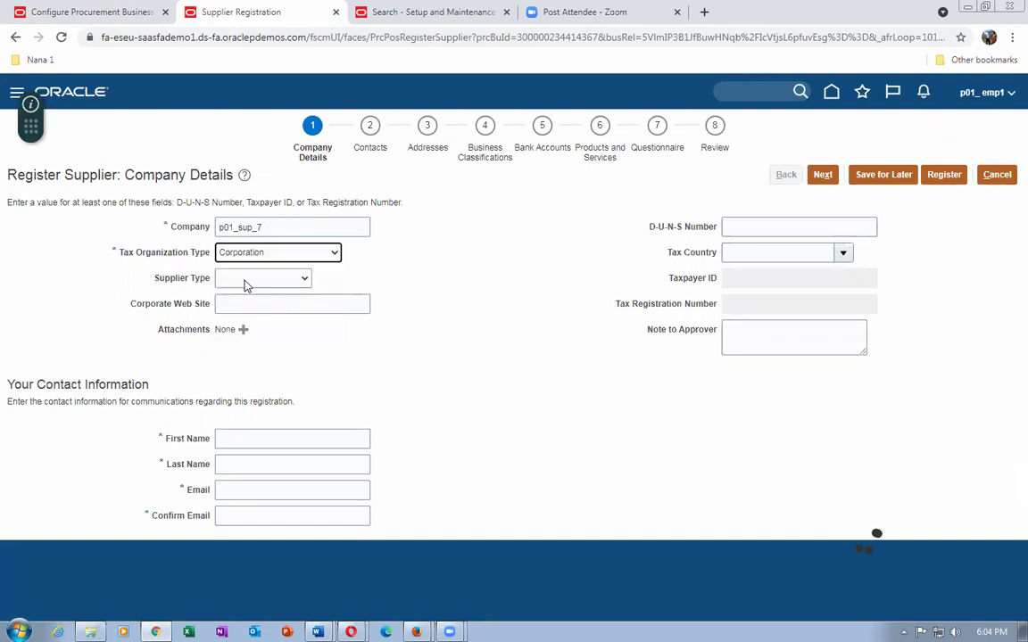
{"action": "left_click", "coordinate": [247, 282]}
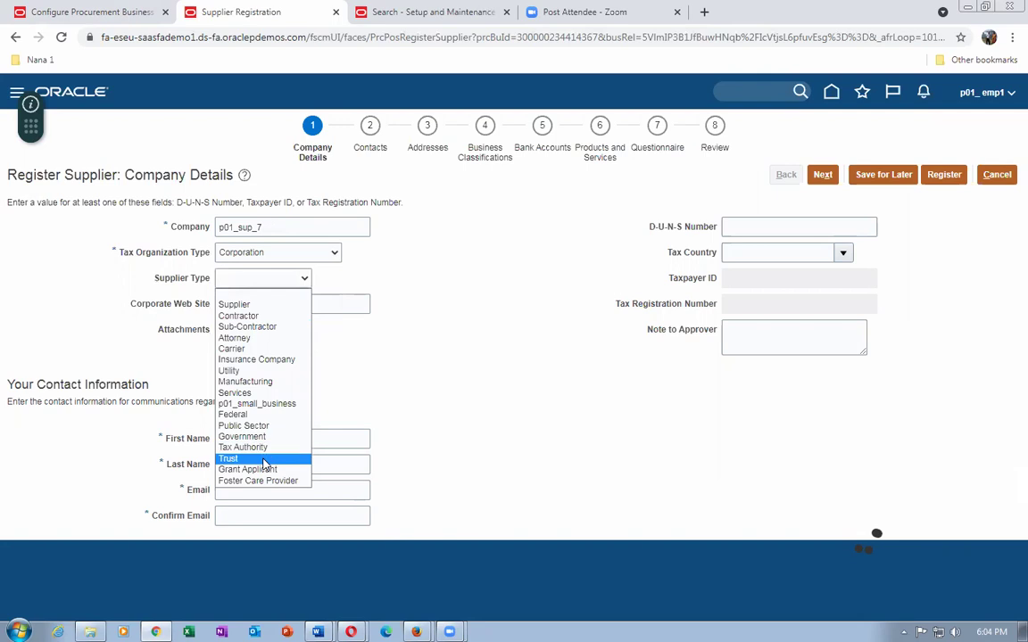
{"action": "left_click", "coordinate": [259, 403]}
{"action": "left_click", "coordinate": [262, 305]}
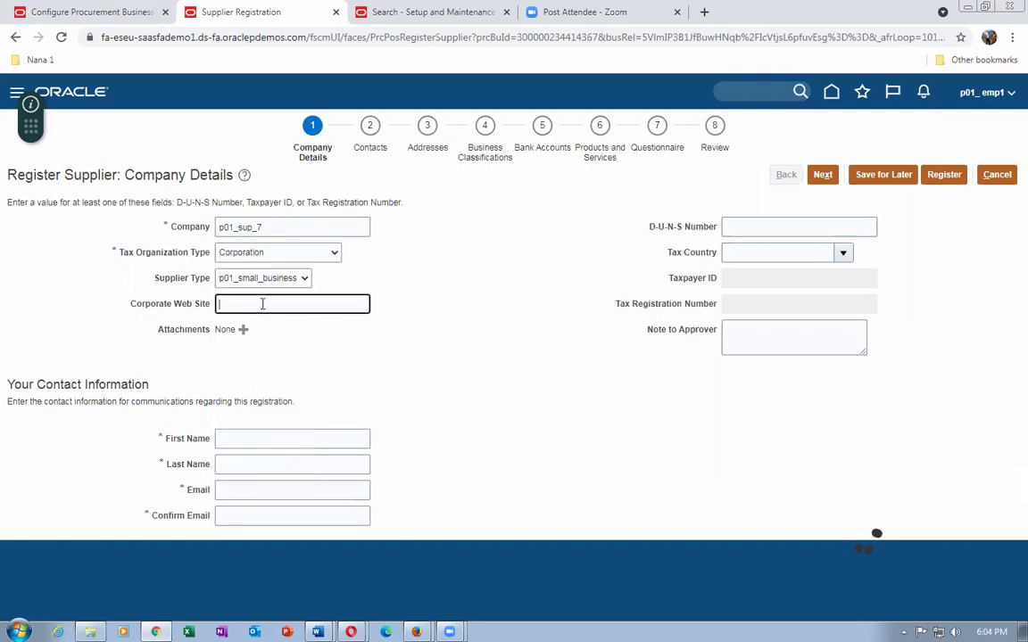
Enter the contact's first and last name, e-mail address, and matching confirmation e-mail.
{"action": "left_click", "coordinate": [281, 439]}
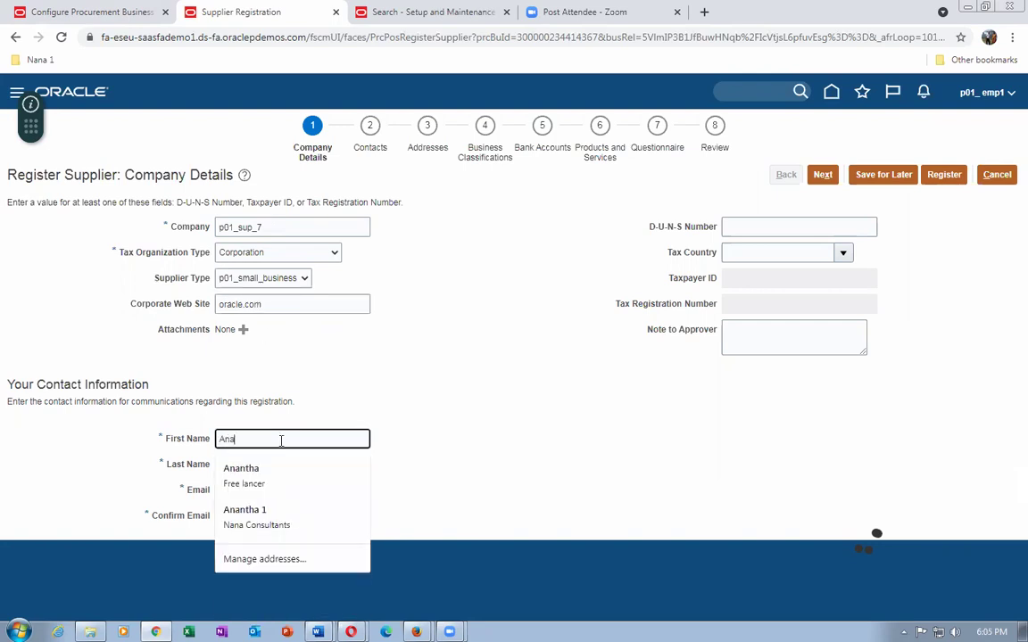
{"action": "type", "text": "7"}
{"action": "key", "text": "Tab"}
{"action": "type", "text": "Nana 7"}
{"action": "key", "text": "Tab"}
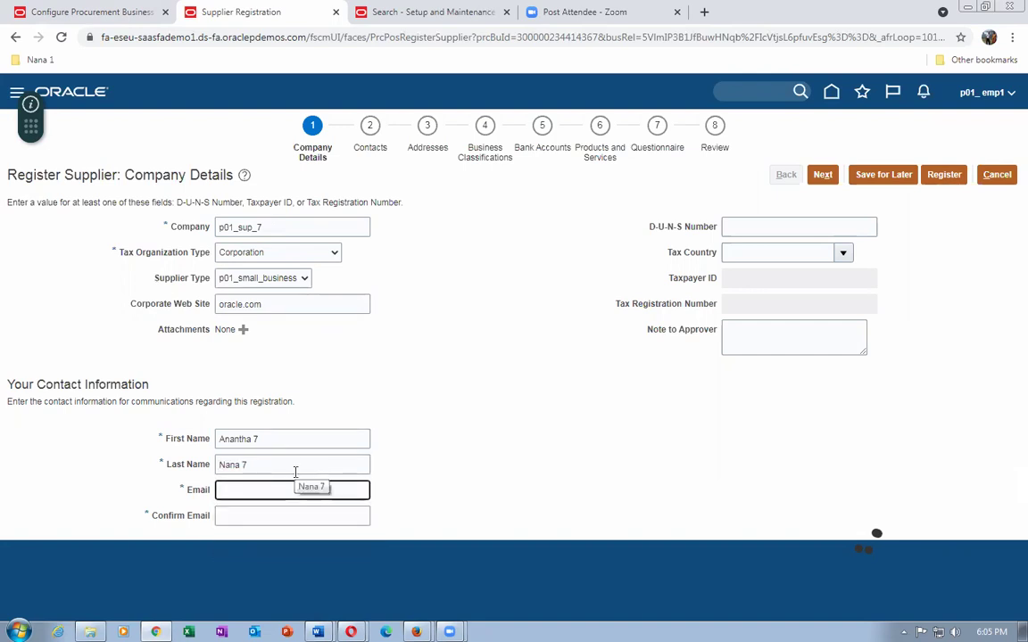
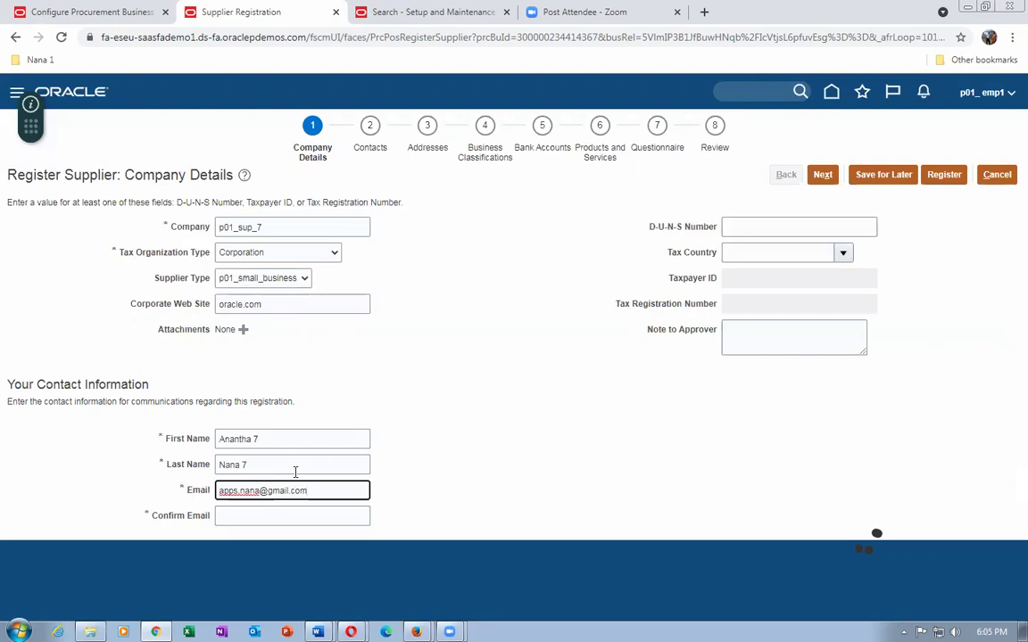
{"action": "key", "text": "ctrl+a"}
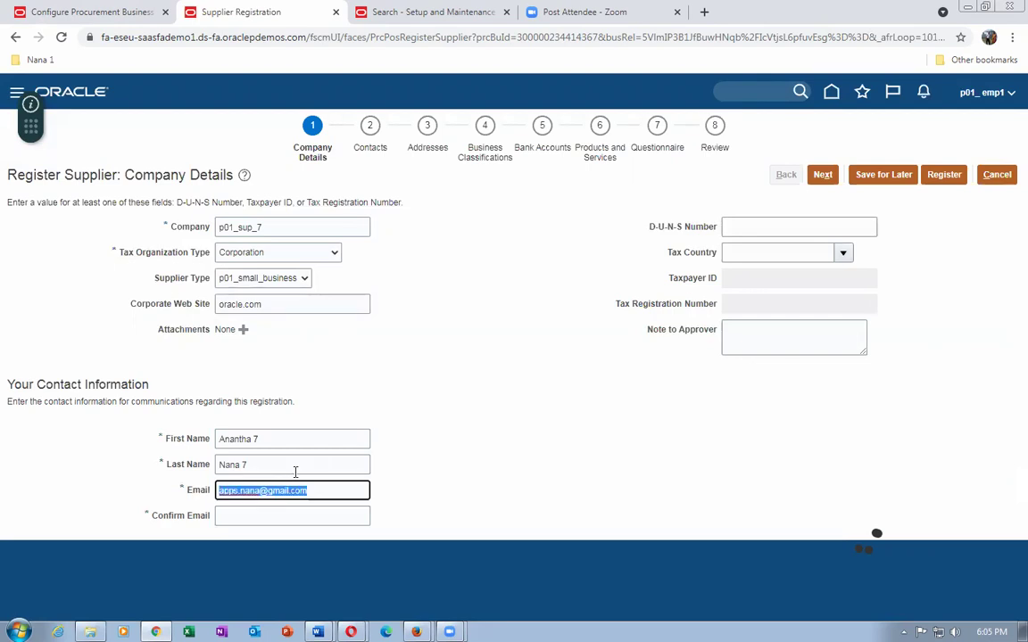
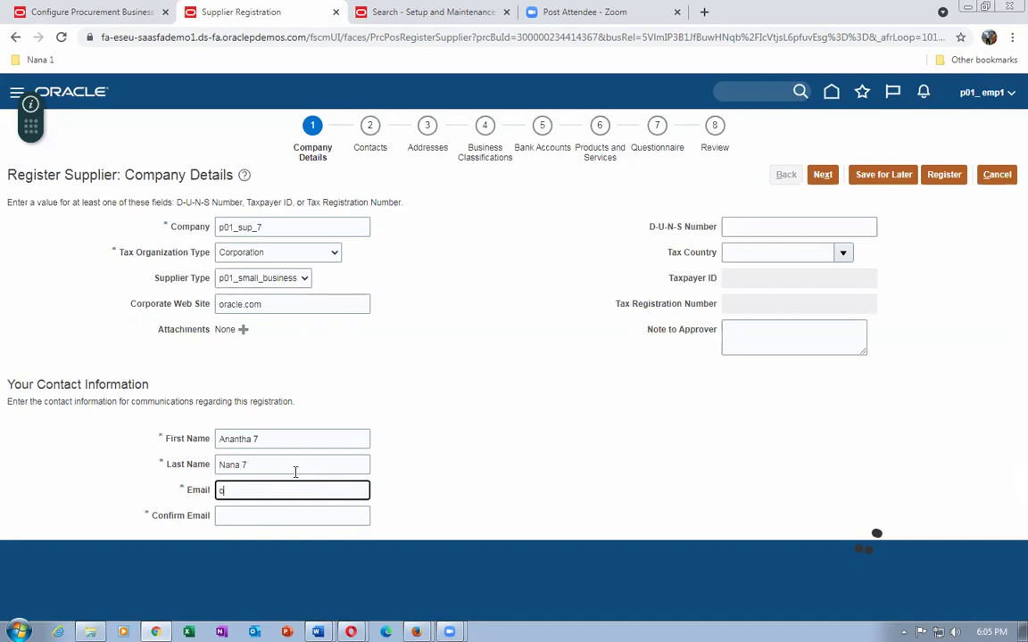
{"action": "key", "text": "ctrl+a"}
{"action": "key", "text": "ctrl+c"}
{"action": "left_click", "coordinate": [276, 515]}
{"action": "key", "text": "ctrl+v"}
{"action": "key", "text": "Tab"}
Enter the D-U-N-S number and set the tax country to United States.
{"action": "left_click", "coordinate": [773, 227]}
{"action": "type", "text": "57564"}
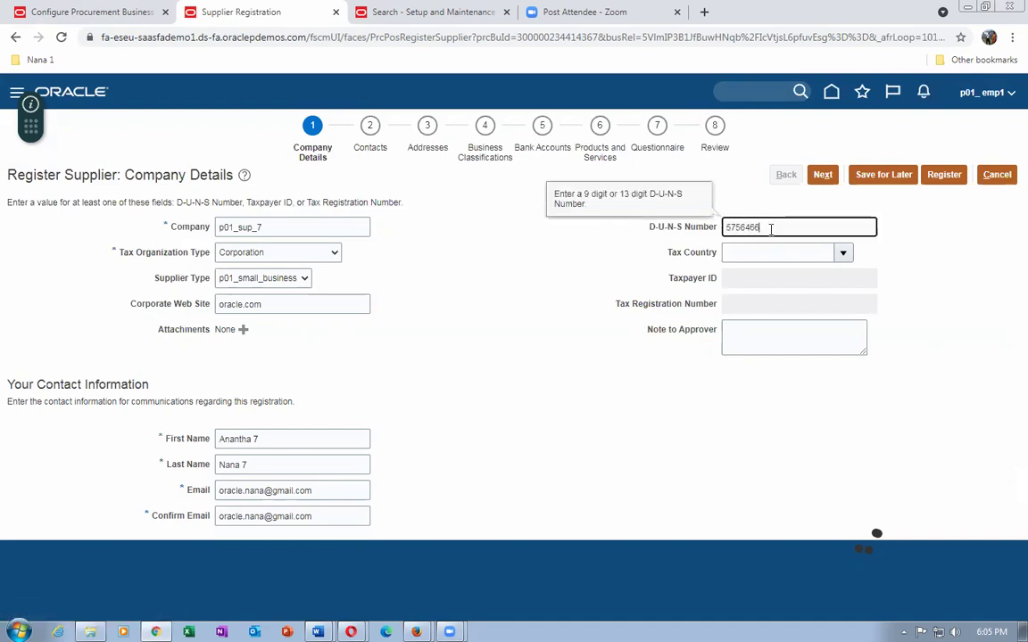
{"action": "type", "text": "66"}
{"action": "left_click_drag", "start_coordinate": [771, 229], "coordinate": [694, 223]}
{"action": "type", "text": "376"}
{"action": "key", "text": "BackSpace"}
{"action": "left_click", "coordinate": [747, 252]}
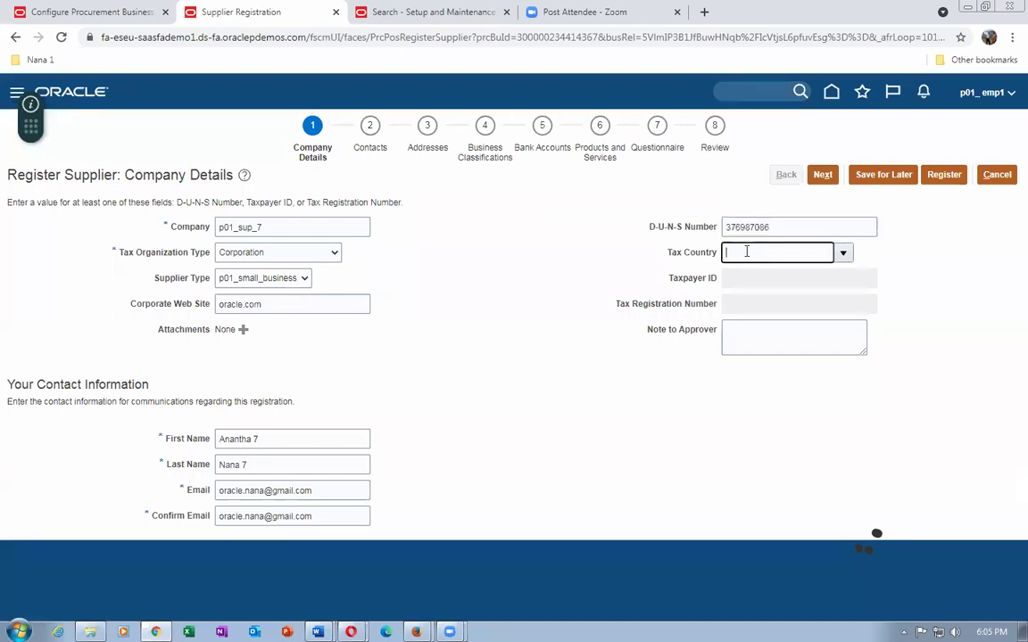
{"action": "type", "text": "United Sta"}
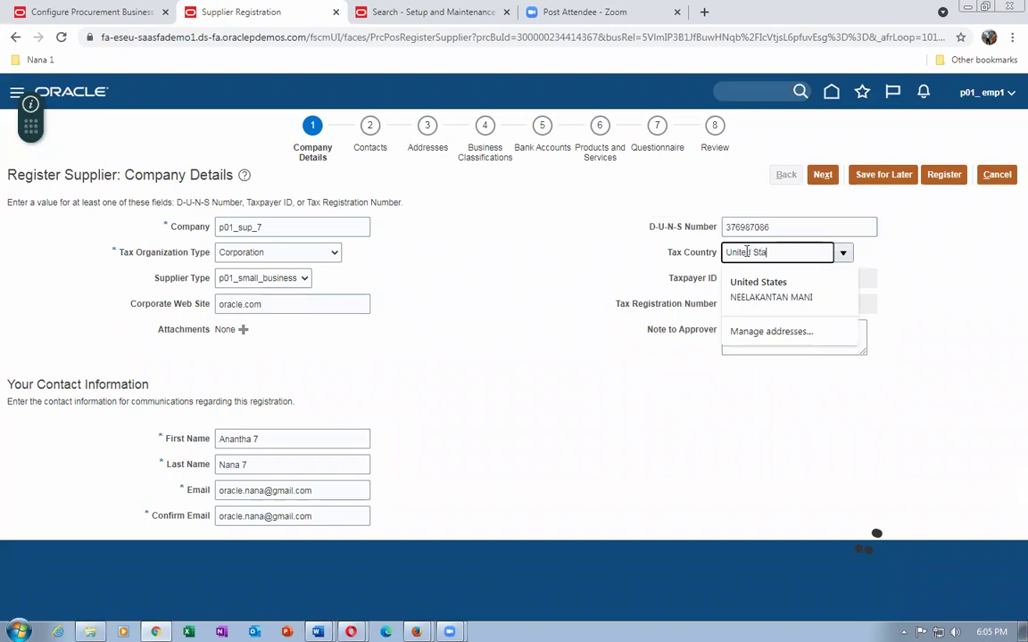
{"action": "key", "text": "Tab"}
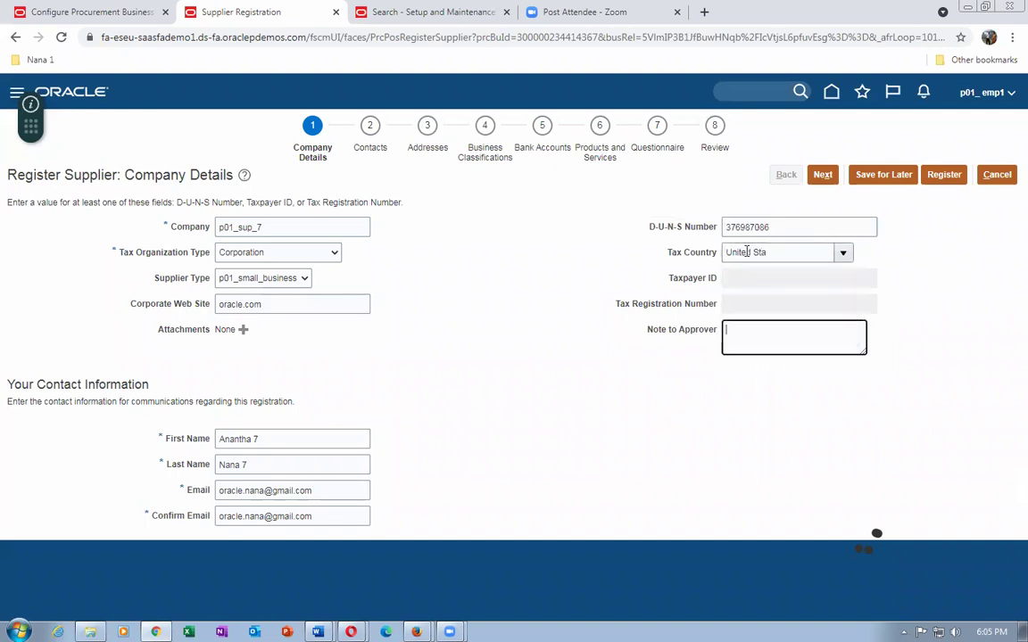
{"action": "left_click", "coordinate": [470, 399]}
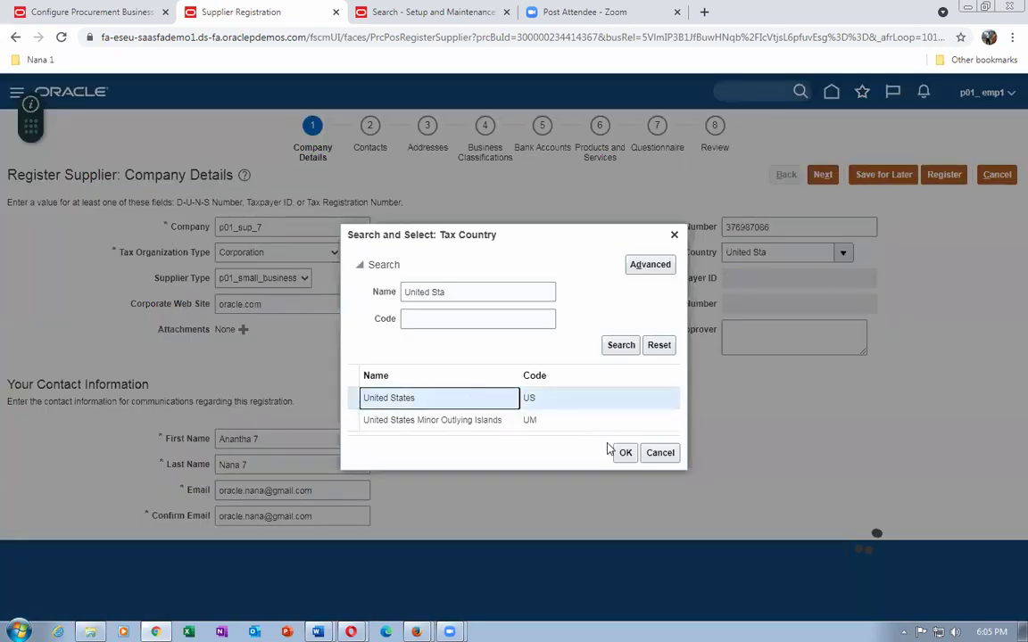
{"action": "left_click", "coordinate": [622, 452]}
Fill in the taxpayer ID, tax registration number and approver note, then continue to Contacts.
{"action": "left_click", "coordinate": [776, 284]}
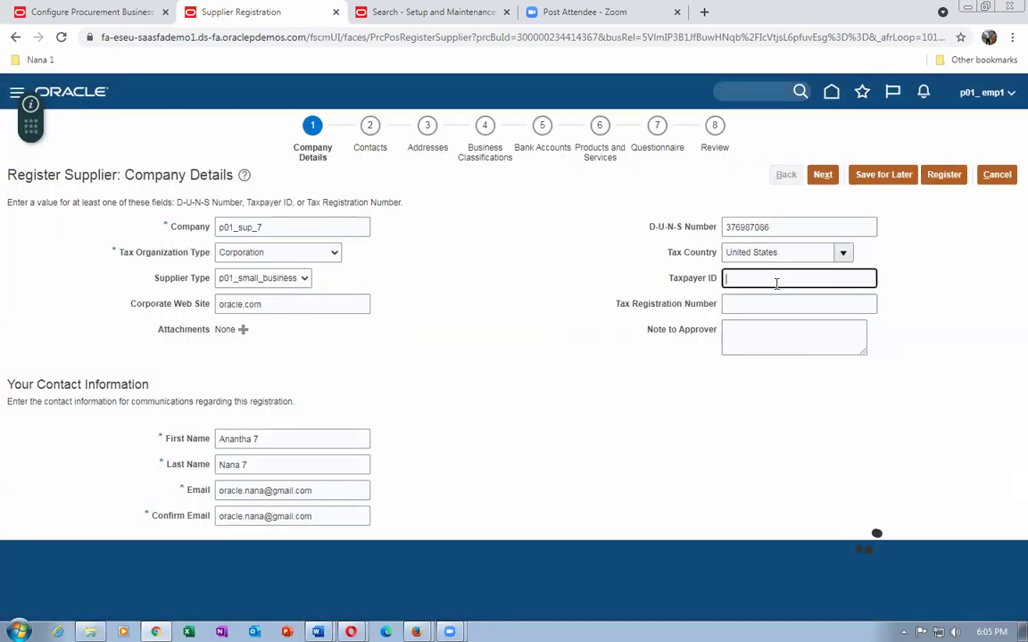
{"action": "type", "text": "547568"}
{"action": "left_click", "coordinate": [768, 303]}
{"action": "type", "text": "5685687688"}
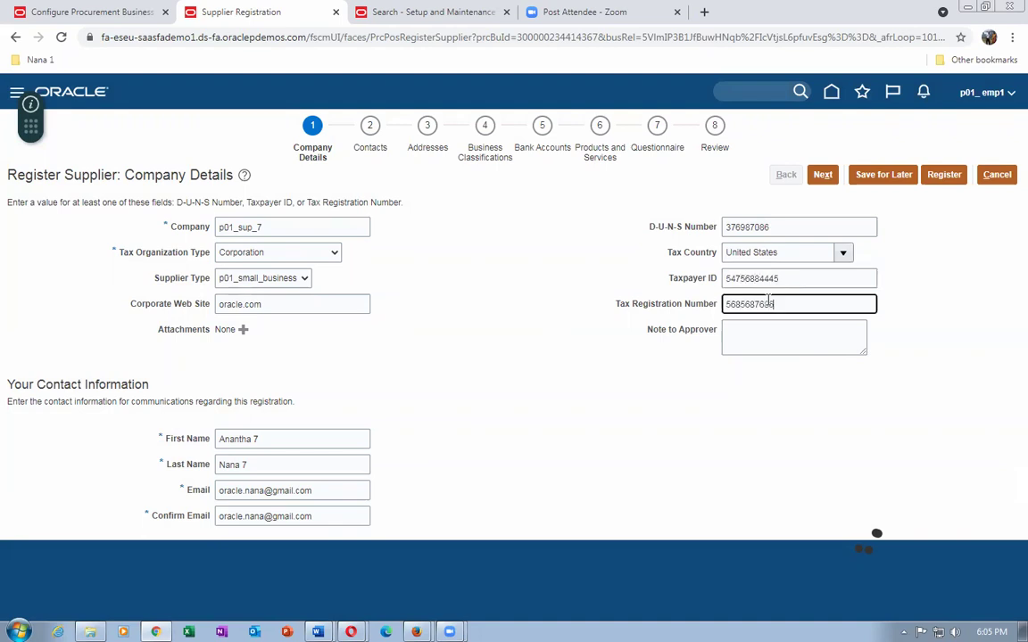
{"action": "left_click", "coordinate": [780, 326]}
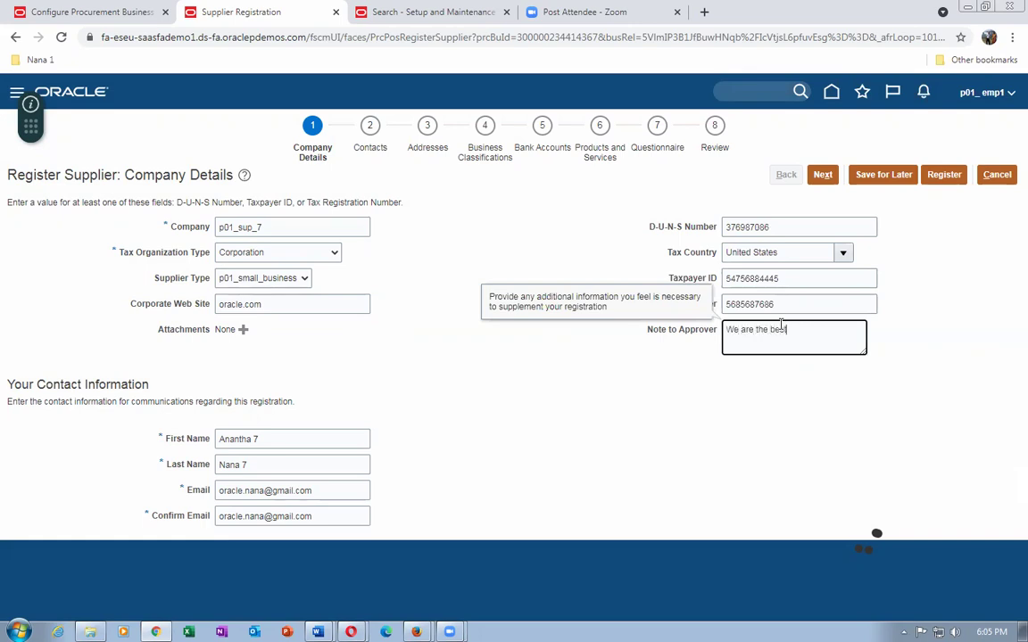
{"action": "left_click", "coordinate": [823, 175]}
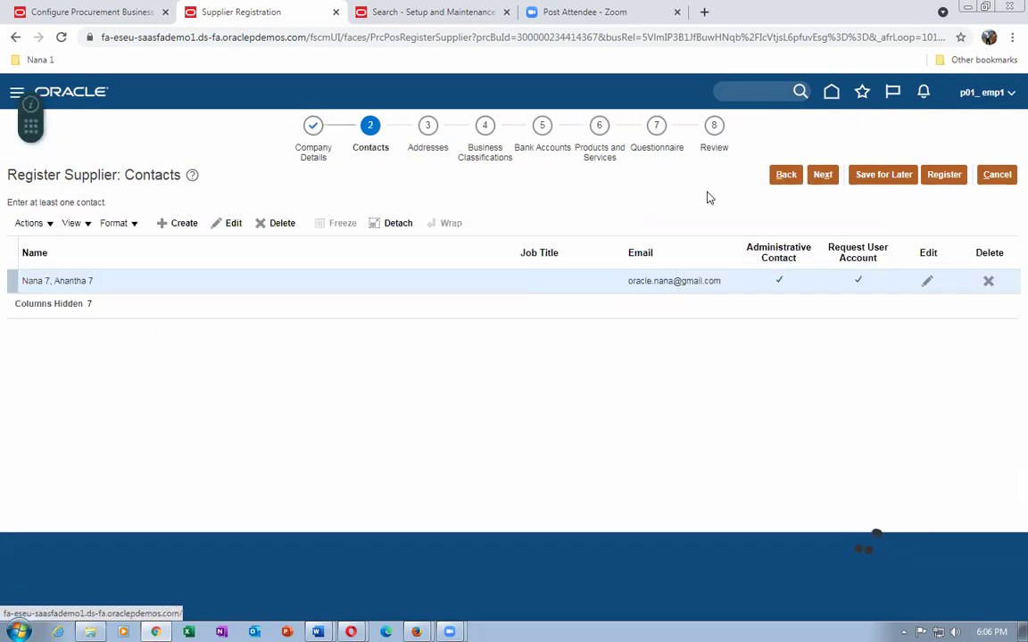
Start a new address named p06 addr with country United States.
{"action": "left_click", "coordinate": [821, 175]}
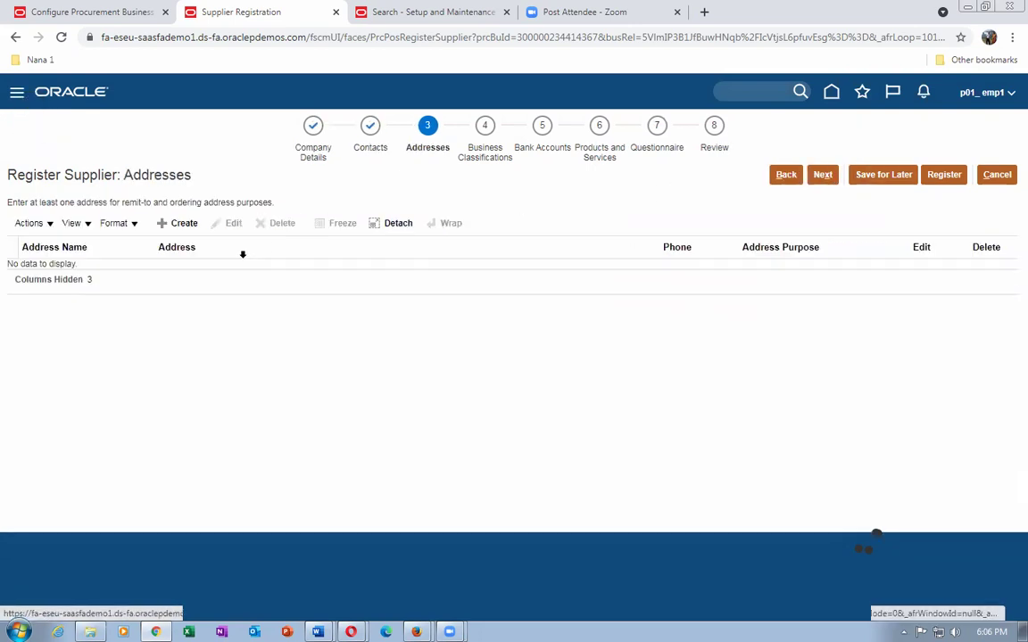
{"action": "left_click", "coordinate": [187, 226]}
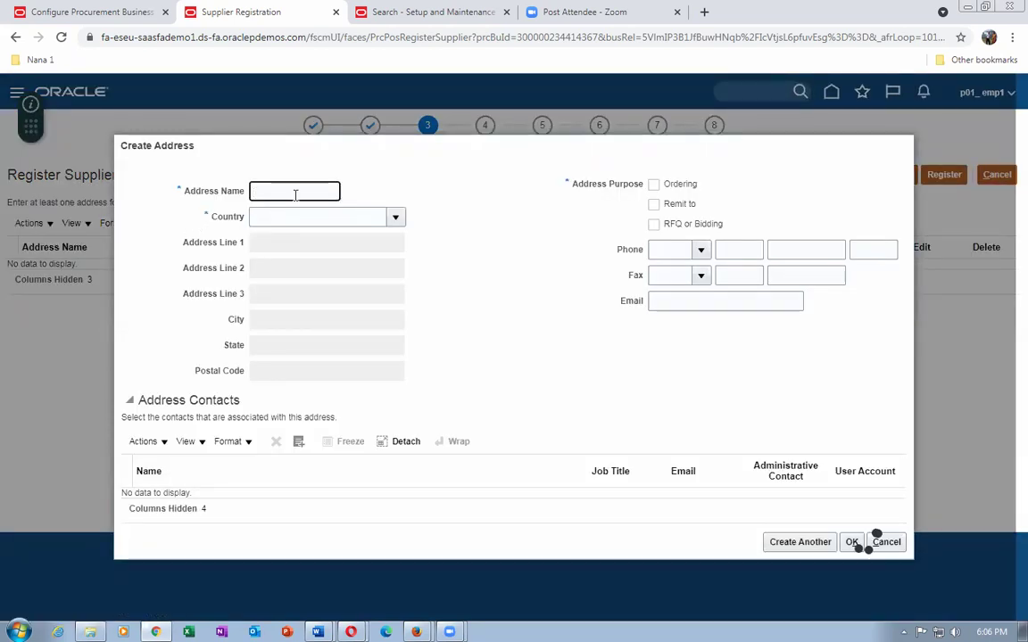
{"action": "type", "text": "p06 addr"}
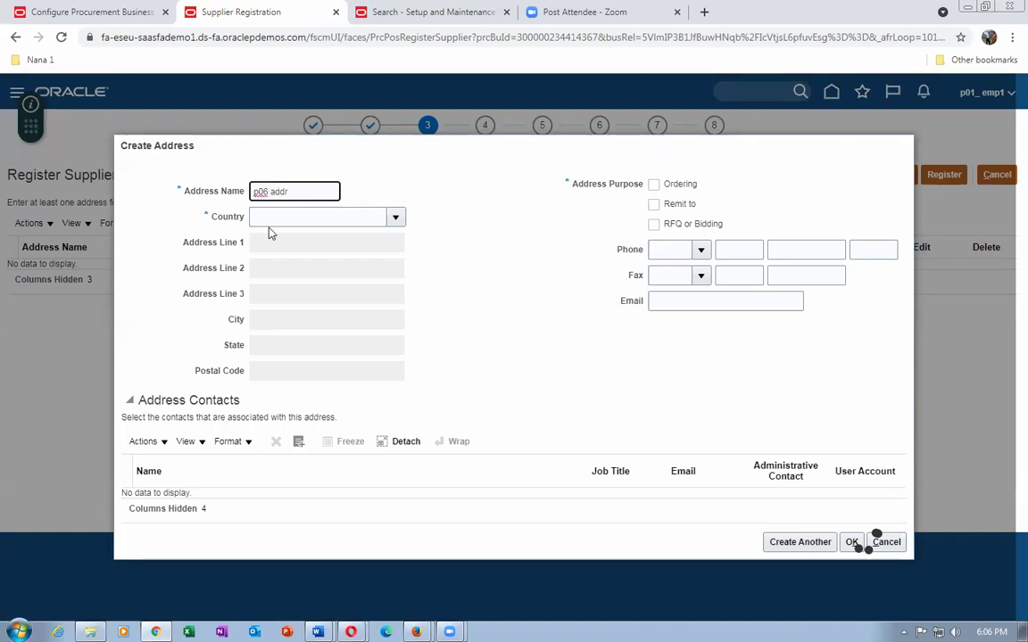
{"action": "left_click", "coordinate": [270, 225]}
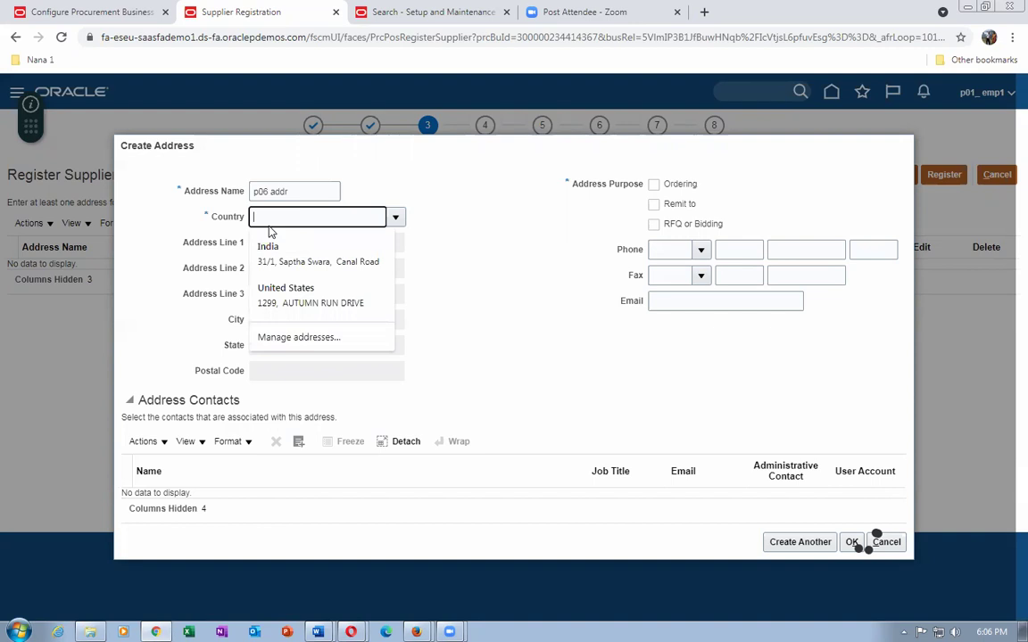
{"action": "type", "text": "United sta"}
{"action": "key", "text": "Tab"}
{"action": "left_click", "coordinate": [481, 399]}
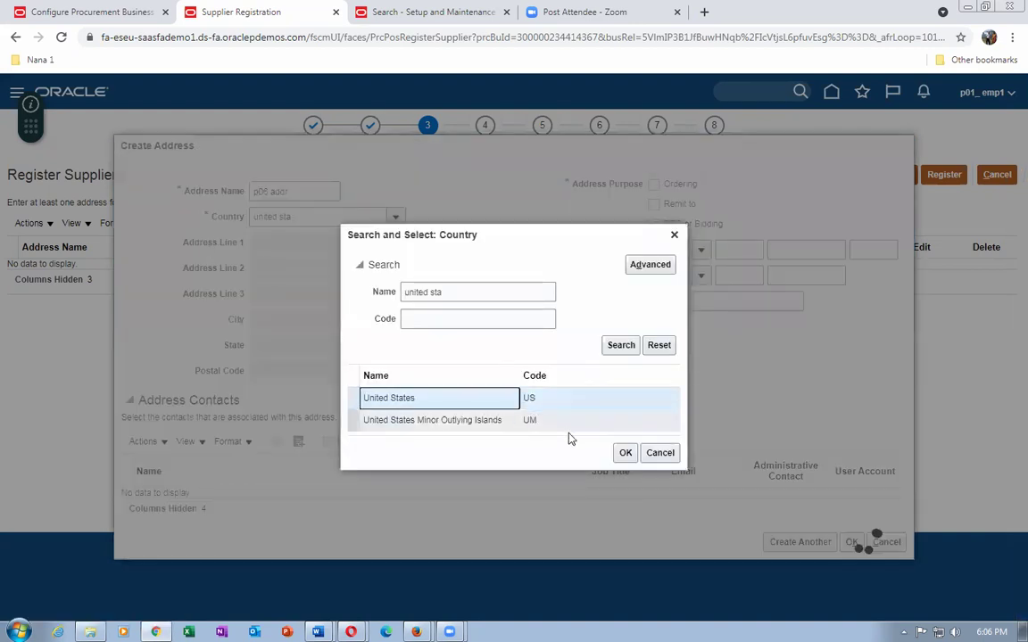
{"action": "left_click", "coordinate": [626, 453]}
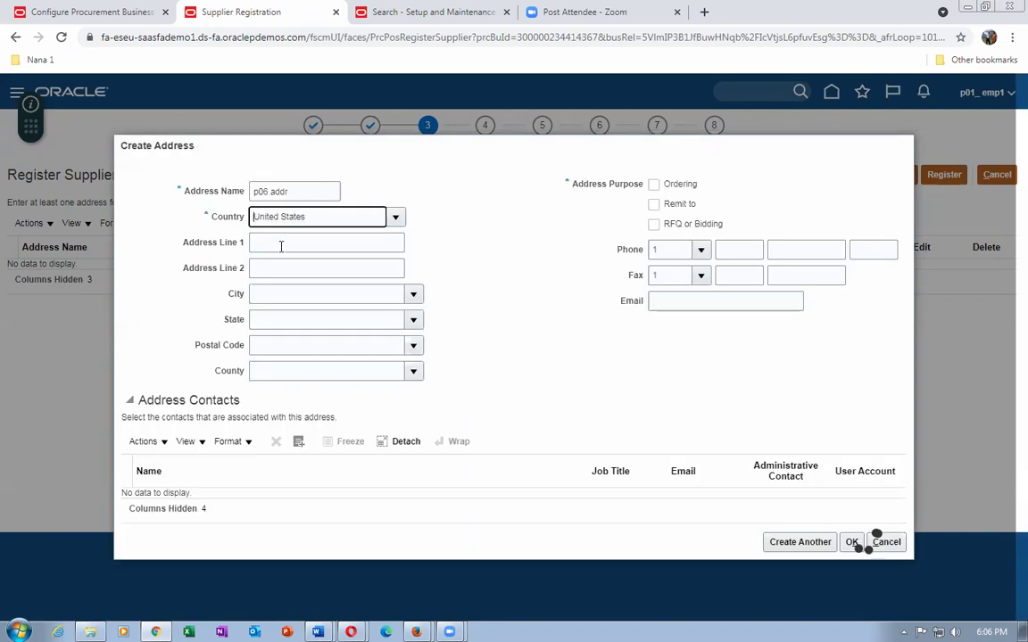
Enter address line 'p06 addr line 1' and postal code 10020 for Manhattan, New York.
{"action": "left_click", "coordinate": [281, 244]}
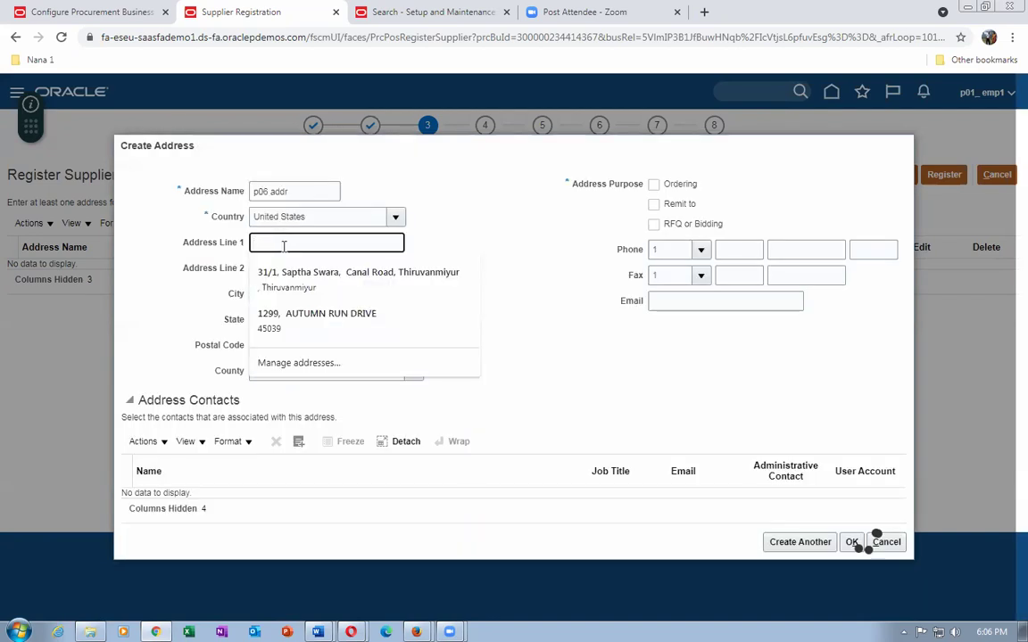
{"action": "type", "text": "p06 addr lin"}
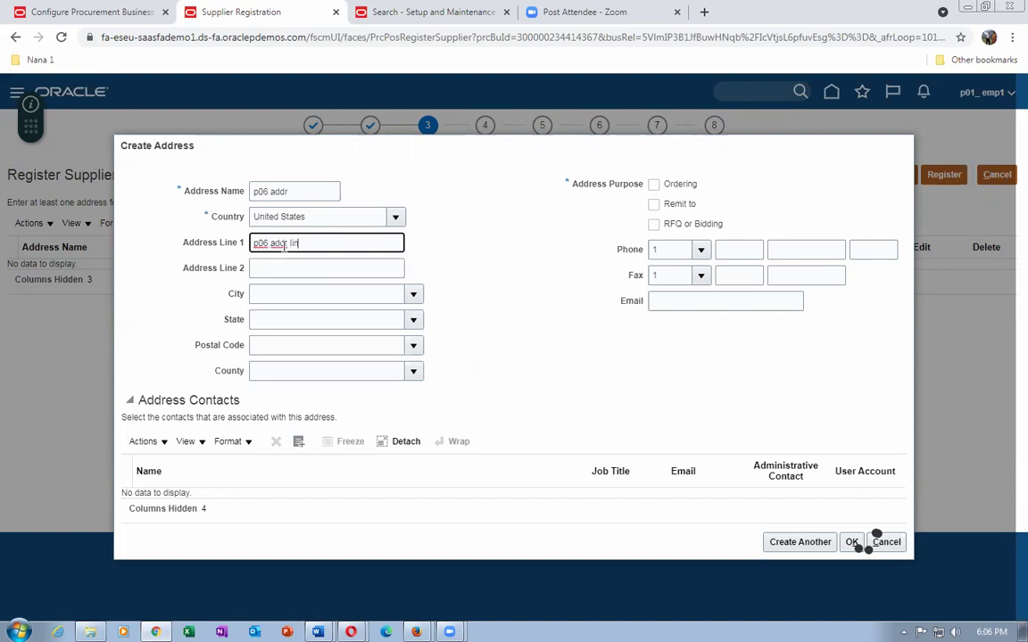
{"action": "type", "text": "e 1"}
{"action": "left_click", "coordinate": [298, 342]}
{"action": "type", "text": "10020"}
{"action": "key", "text": "Tab"}
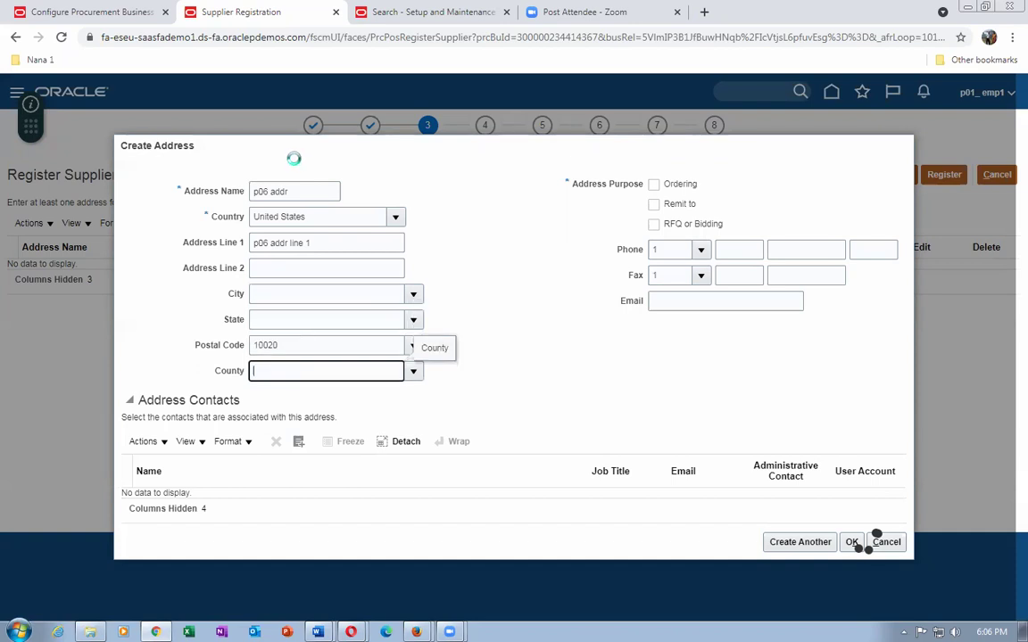
{"action": "left_click", "coordinate": [450, 405]}
{"action": "left_click", "coordinate": [584, 483]}
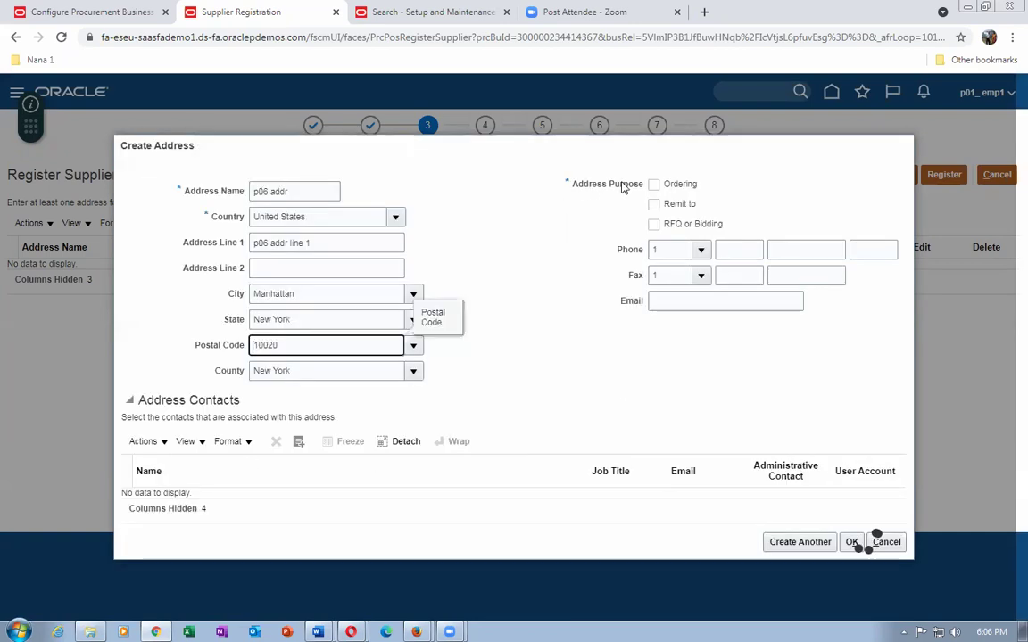
Mark the address for Ordering and Remit to, link the supplier's contact, and save it.
{"action": "left_click", "coordinate": [654, 184]}
{"action": "left_click", "coordinate": [654, 204]}
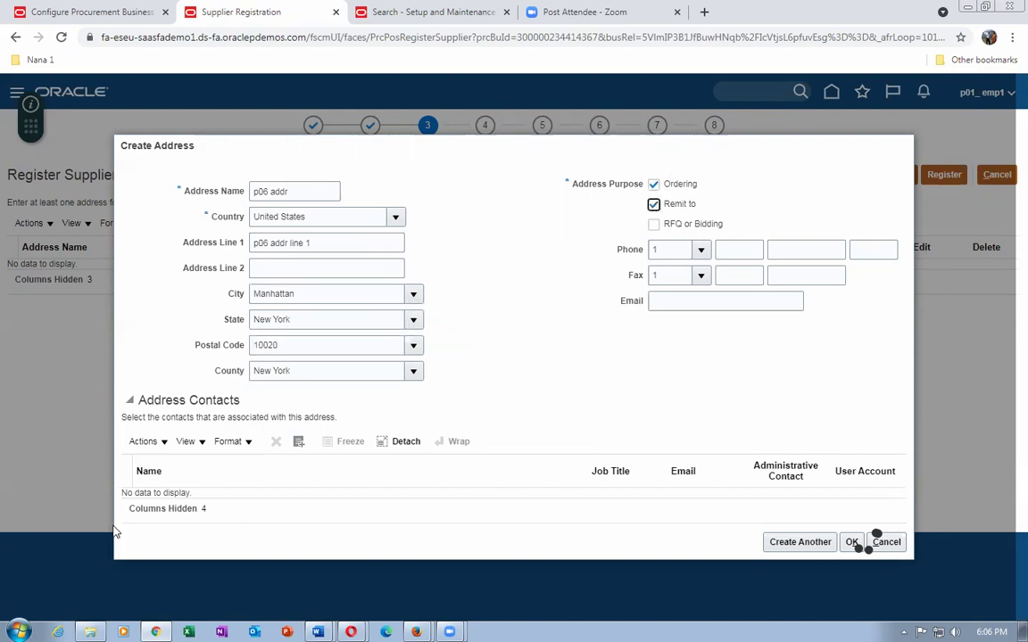
{"action": "left_click", "coordinate": [143, 443]}
{"action": "left_click", "coordinate": [169, 489]}
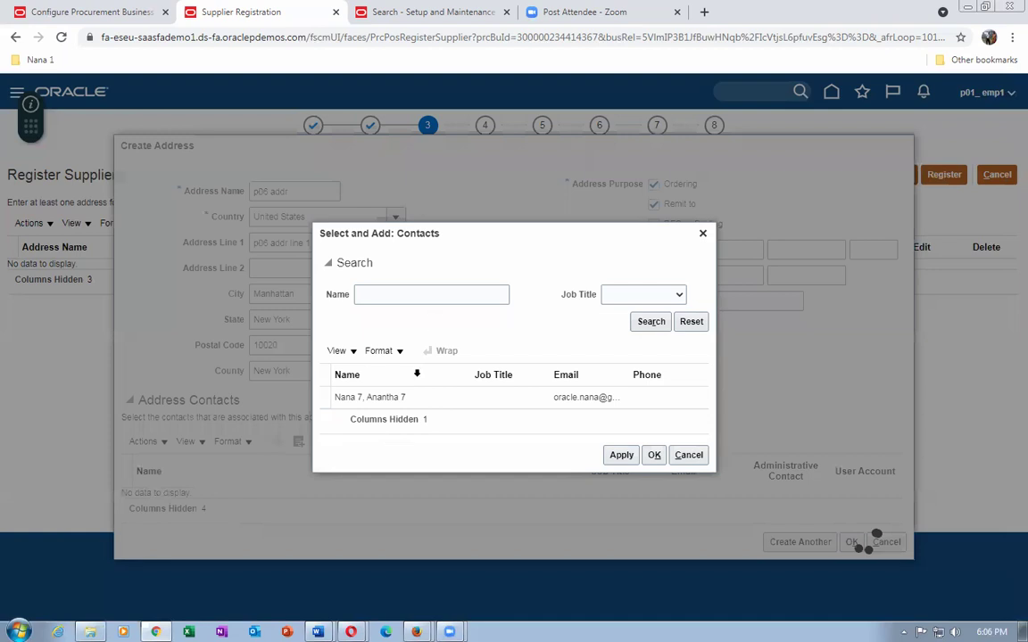
{"action": "left_click", "coordinate": [418, 397]}
{"action": "left_click", "coordinate": [654, 455]}
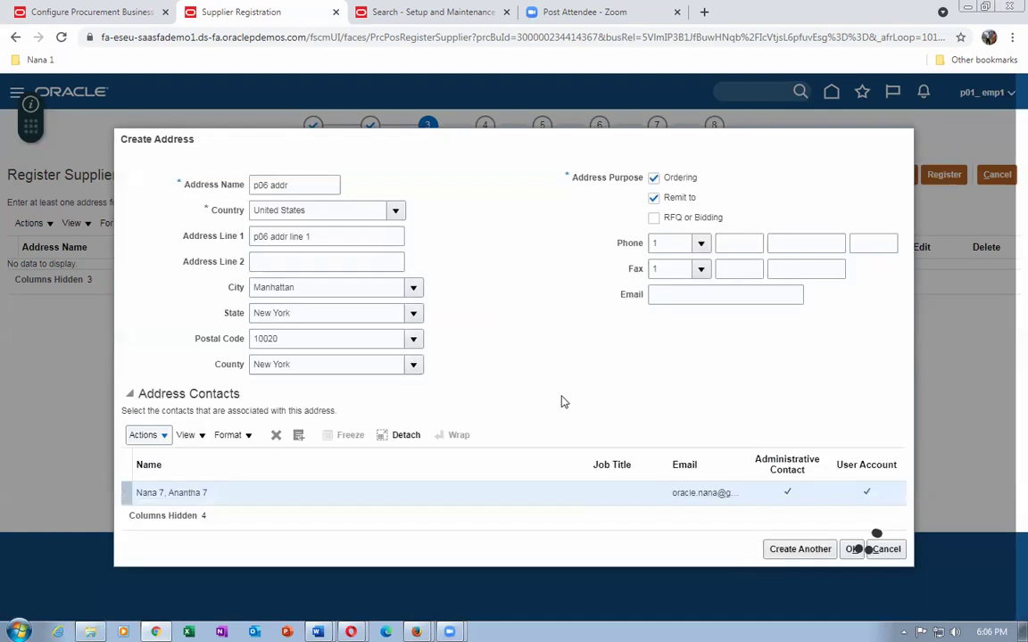
{"action": "left_click", "coordinate": [850, 549]}
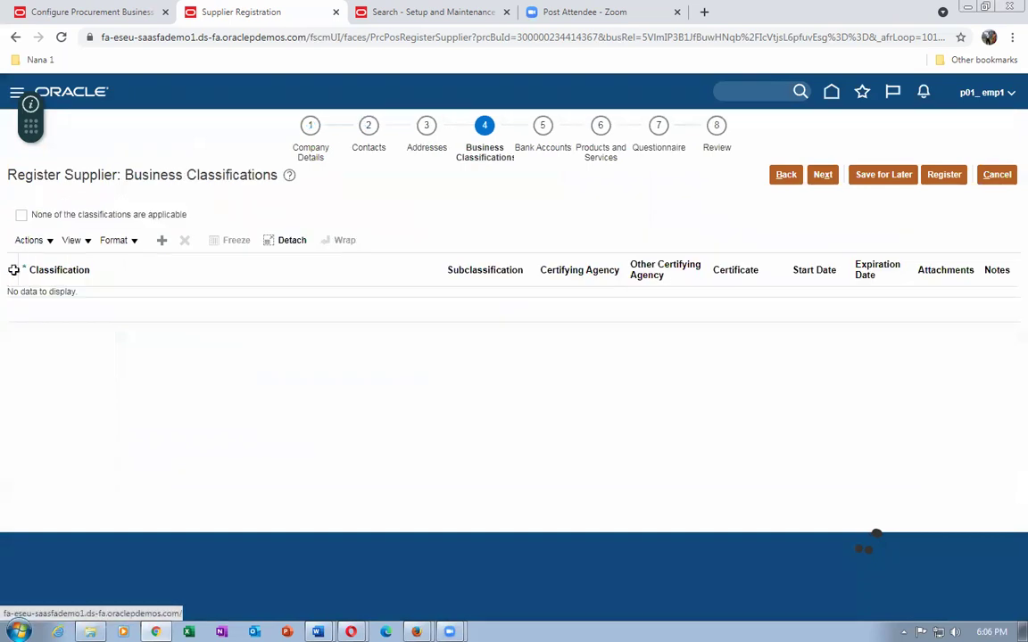
Add a p01_laptop_business classification row with certifying agency Other.
{"action": "left_click", "coordinate": [29, 240]}
{"action": "left_click", "coordinate": [49, 269]}
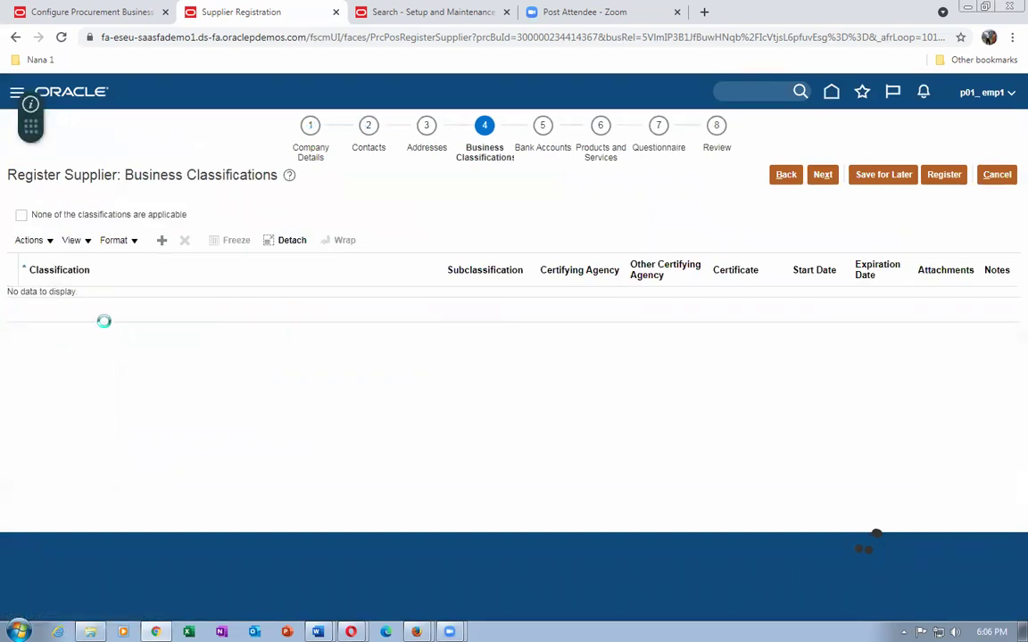
{"action": "left_click", "coordinate": [82, 305]}
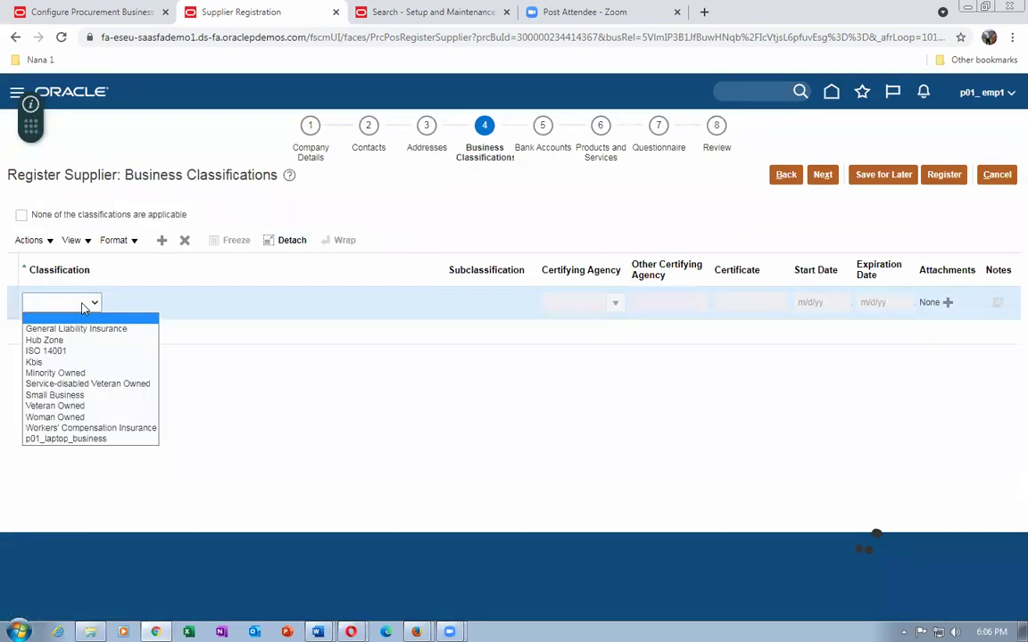
{"action": "left_click", "coordinate": [77, 438]}
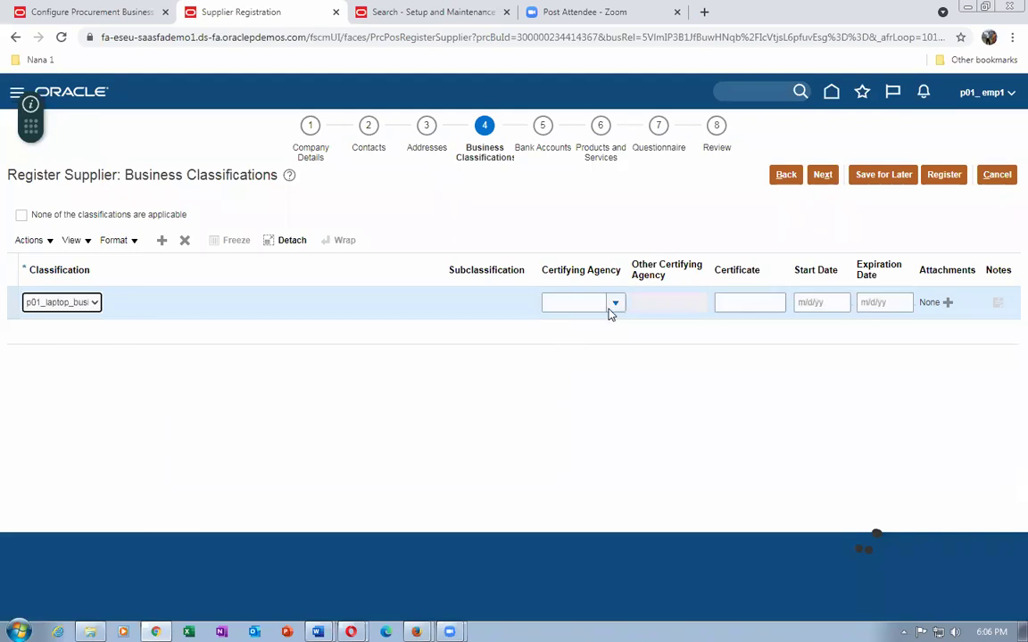
{"action": "left_click", "coordinate": [615, 302]}
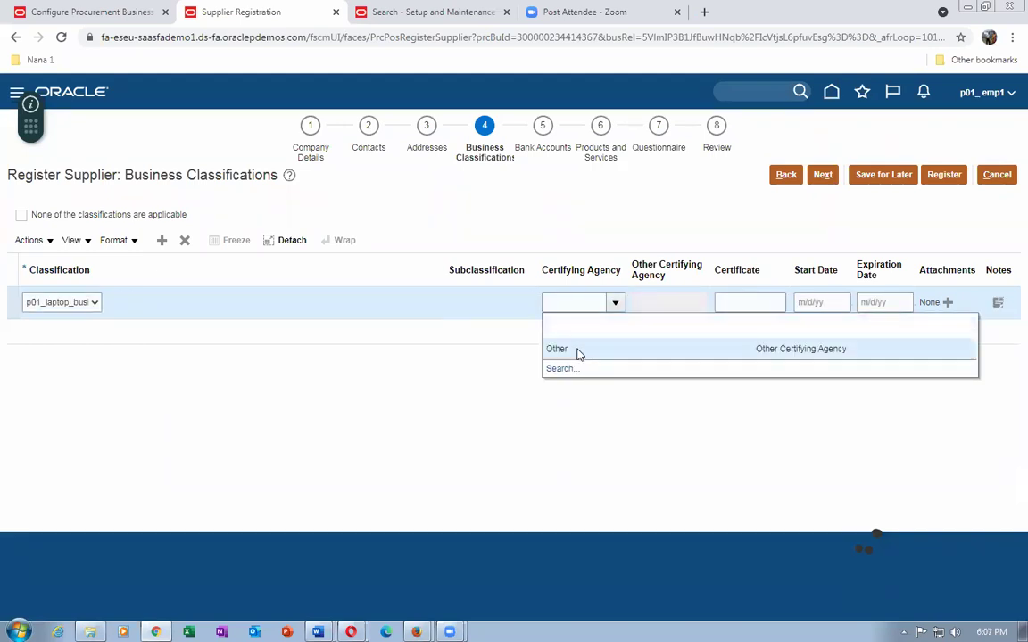
{"action": "left_click", "coordinate": [578, 355]}
Fill in the agency name, certificate 123765, dates 1/1/21 to 12/31/23, and advance to Bank Accounts.
{"action": "left_click", "coordinate": [764, 303]}
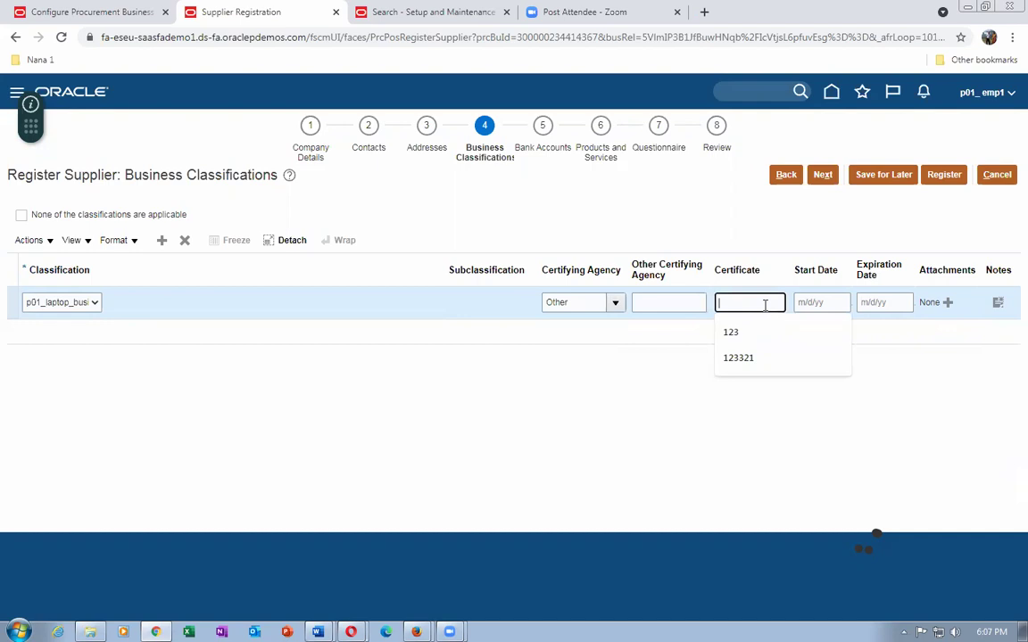
{"action": "left_click", "coordinate": [702, 304]}
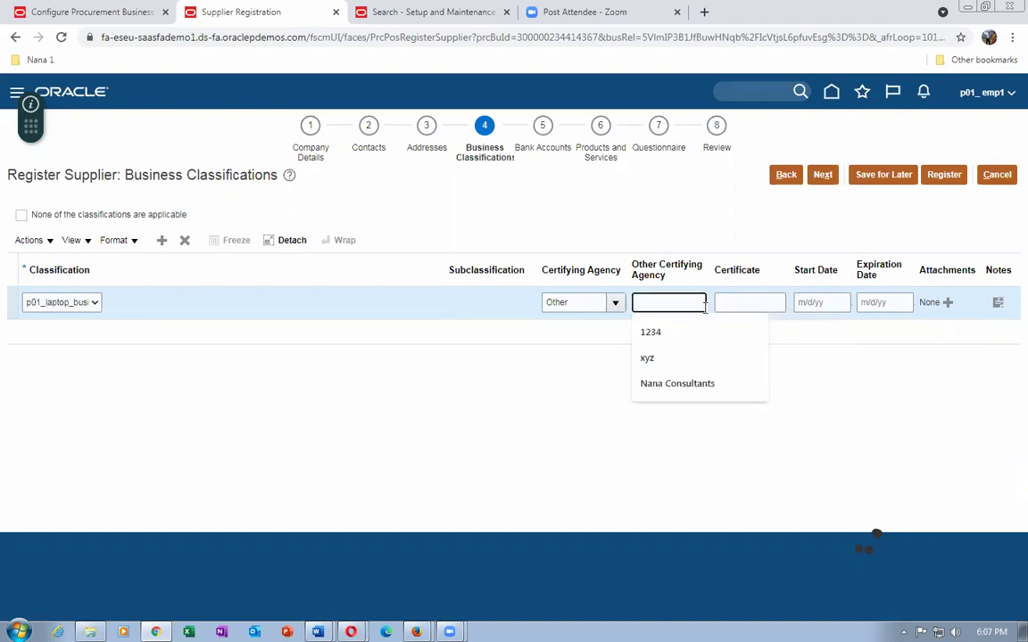
{"action": "type", "text": "Nana"}
{"action": "key", "text": "Tab"}
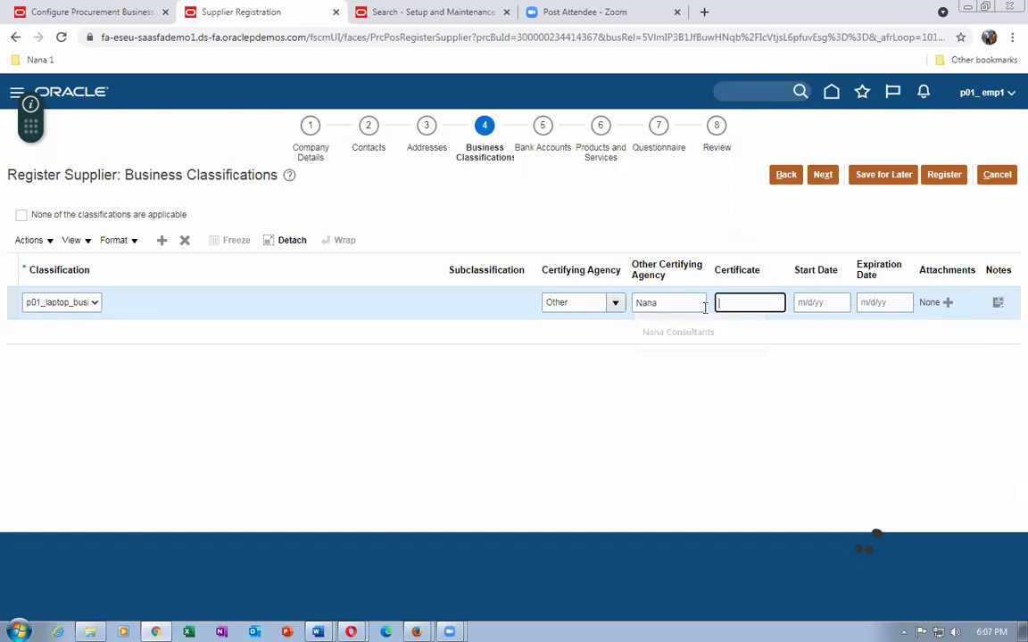
{"action": "type", "text": "123765"}
{"action": "left_click", "coordinate": [818, 304]}
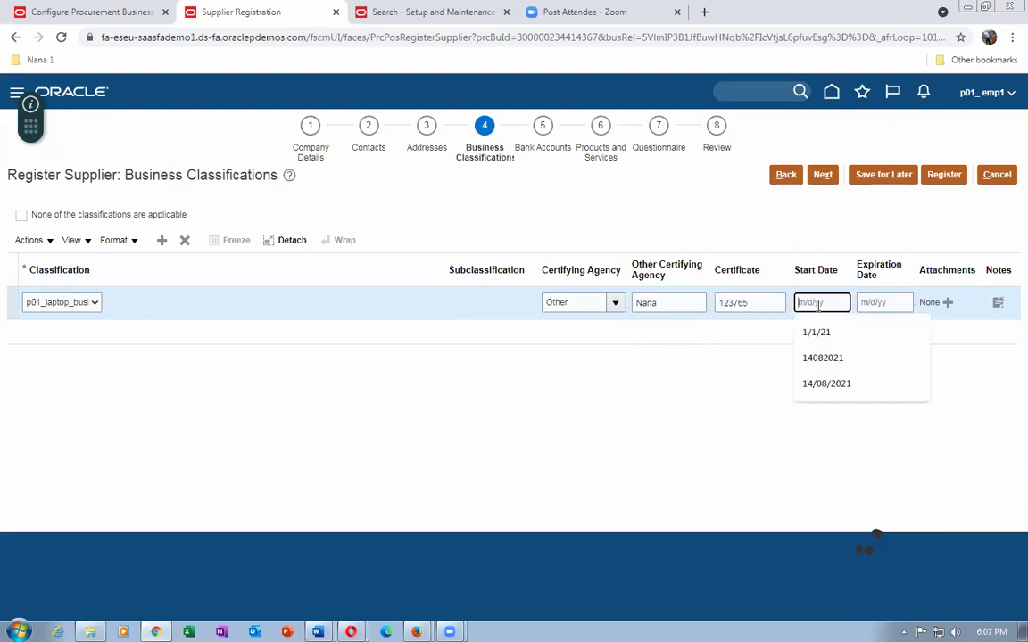
{"action": "type", "text": "1/"}
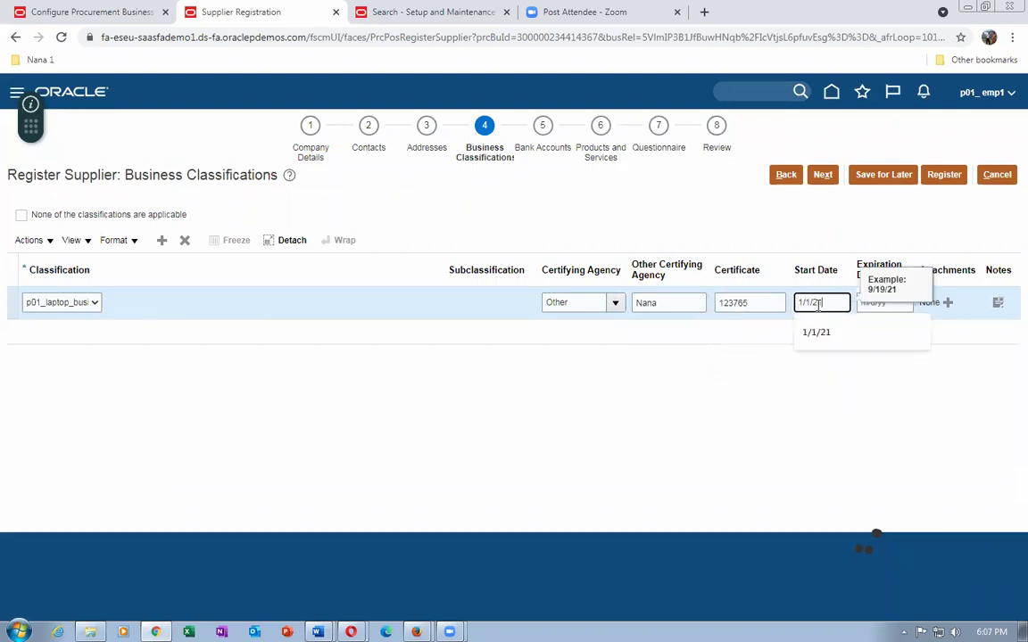
{"action": "type", "text": "1/21"}
{"action": "key", "text": "Tab"}
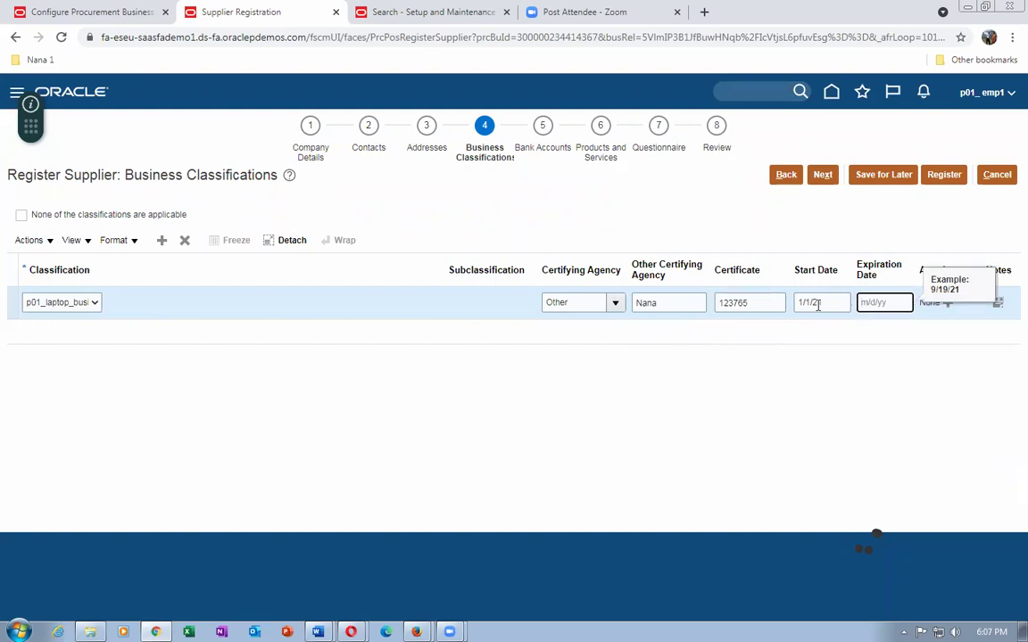
{"action": "type", "text": "12/31/23"}
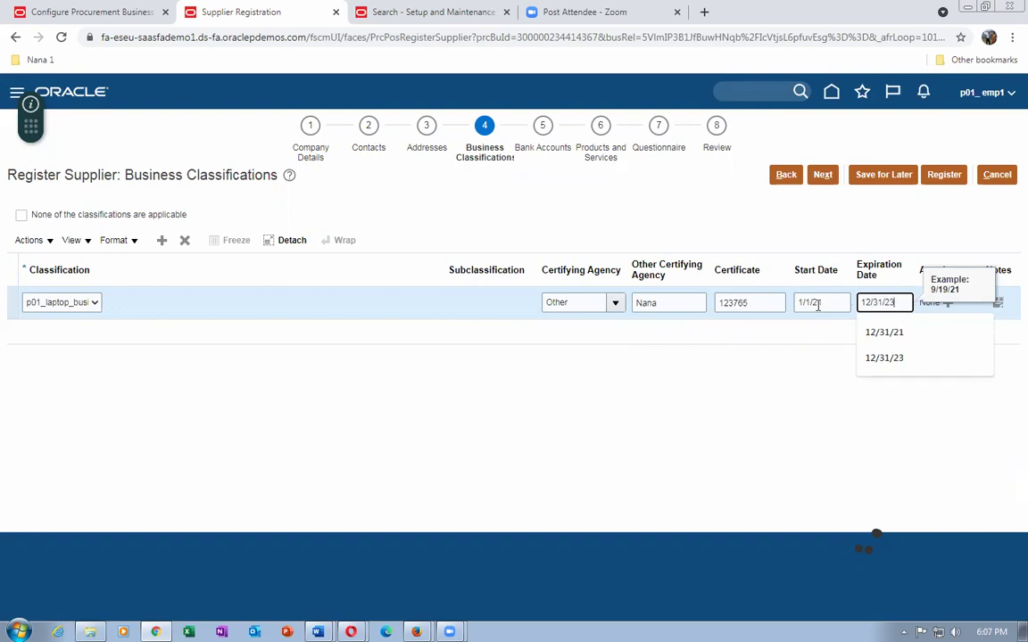
{"action": "left_click", "coordinate": [792, 339]}
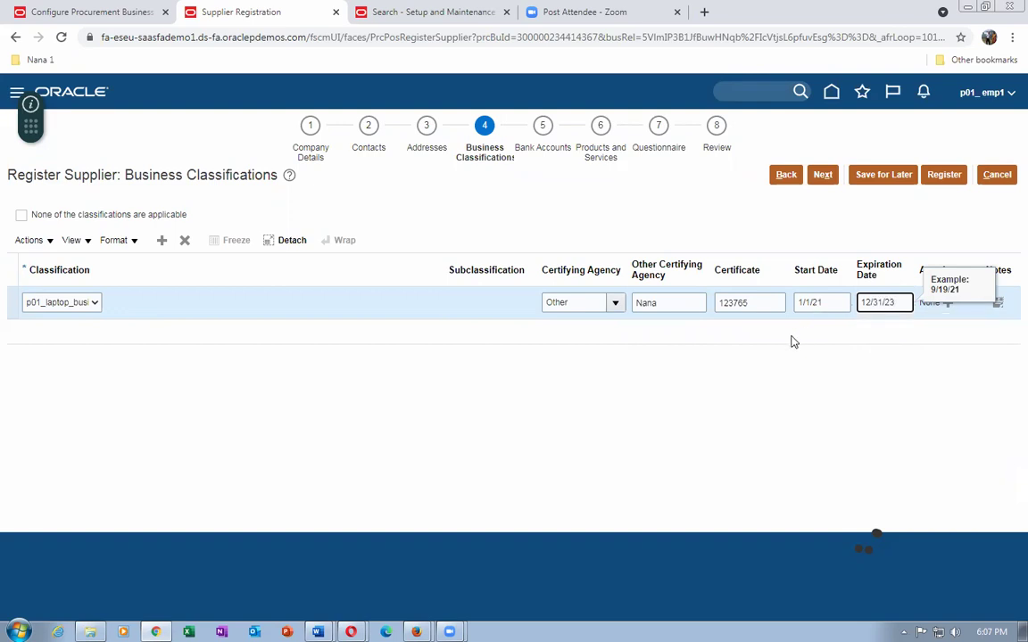
{"action": "left_click", "coordinate": [820, 175]}
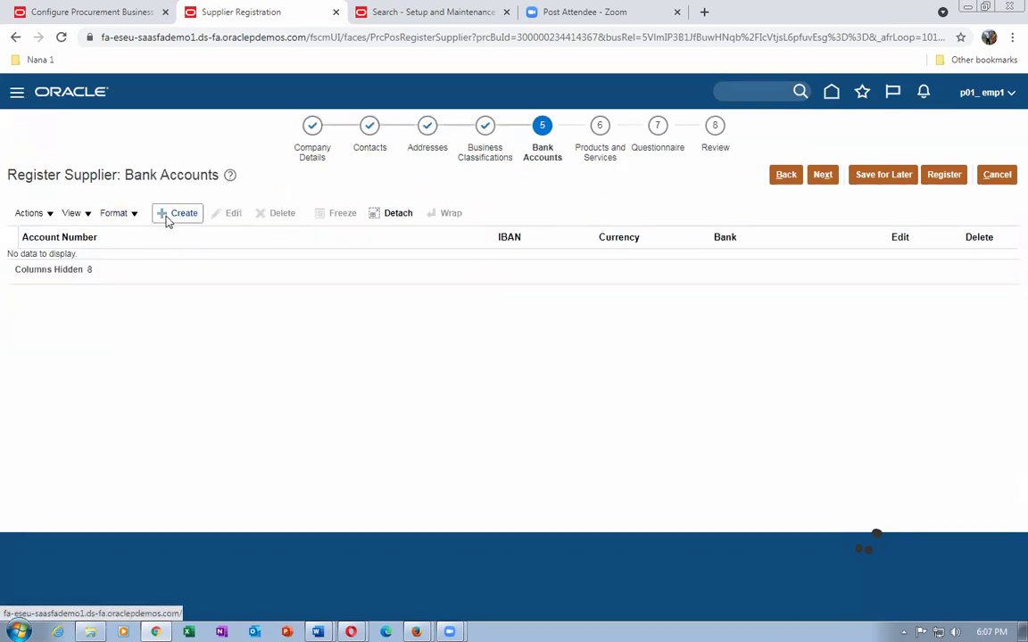
Start a new United States bank account at Bank of America's New York branch.
{"action": "left_click", "coordinate": [165, 218]}
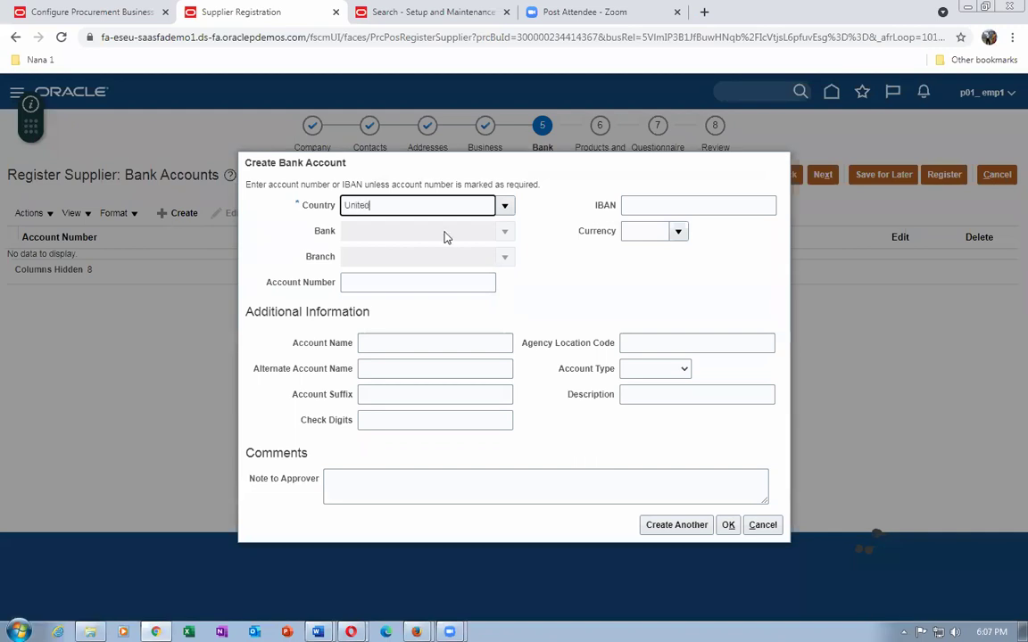
{"action": "key", "text": "Tab"}
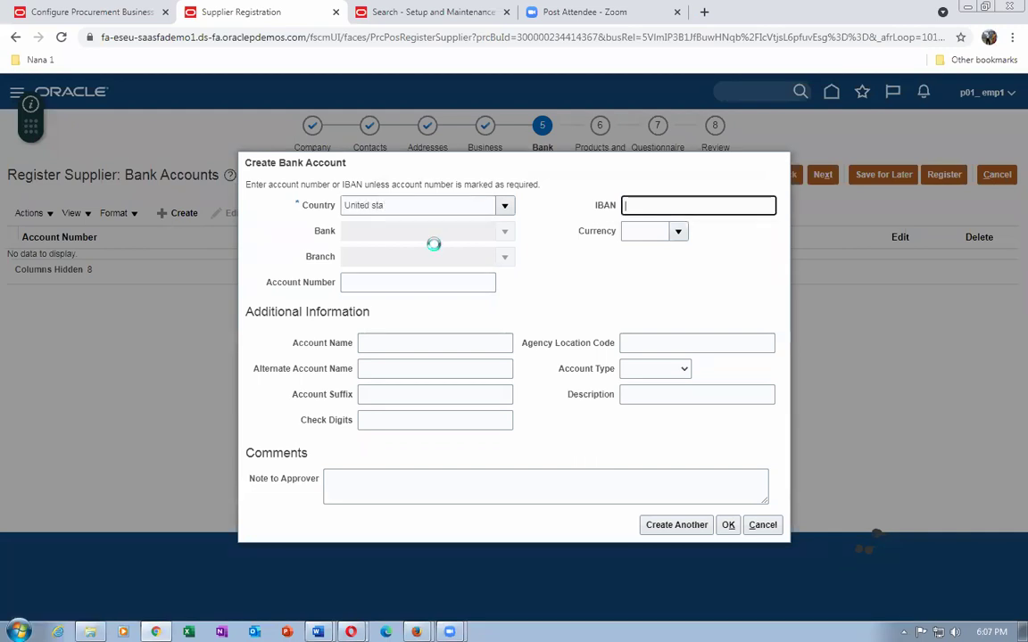
{"action": "left_click", "coordinate": [489, 403]}
{"action": "left_click", "coordinate": [626, 454]}
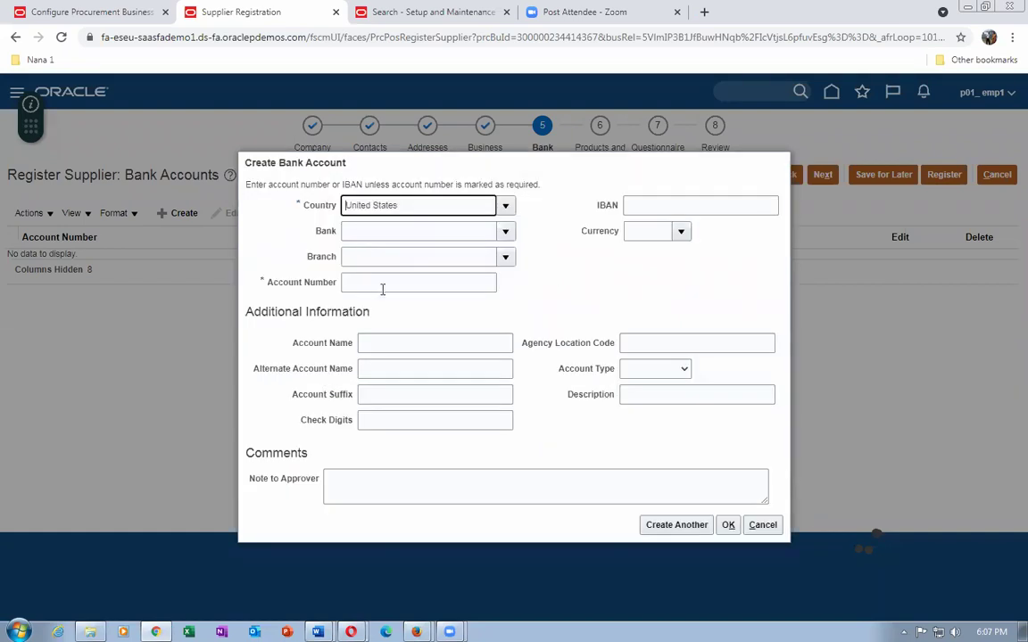
{"action": "left_click", "coordinate": [394, 231]}
{"action": "type", "text": "ban"}
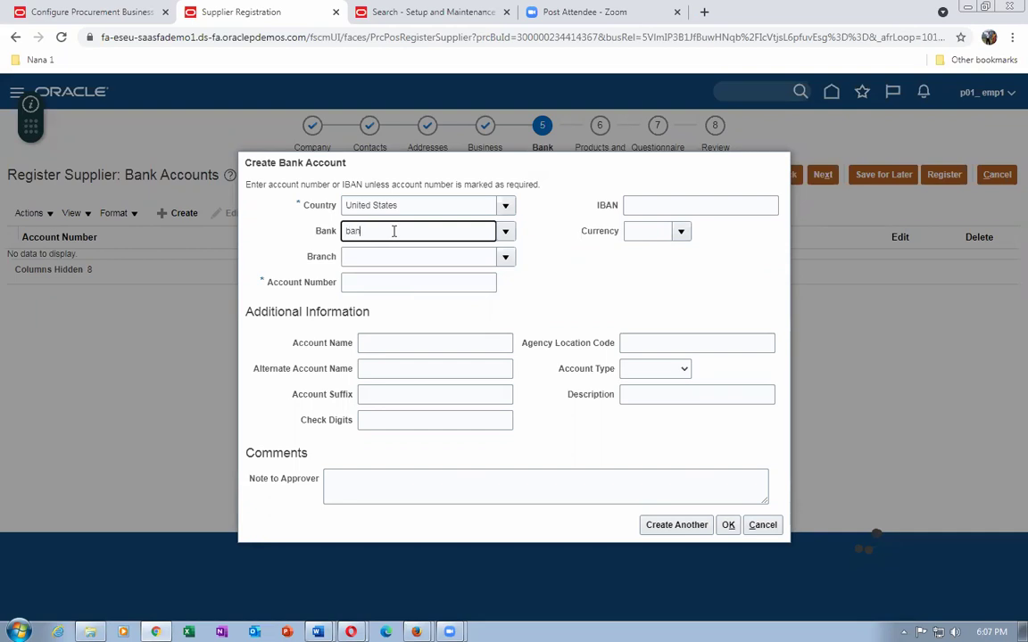
{"action": "type", "text": "k"}
{"action": "key", "text": "Tab"}
{"action": "left_click", "coordinate": [398, 256]}
{"action": "type", "text": "new"}
{"action": "key", "text": "Tab"}
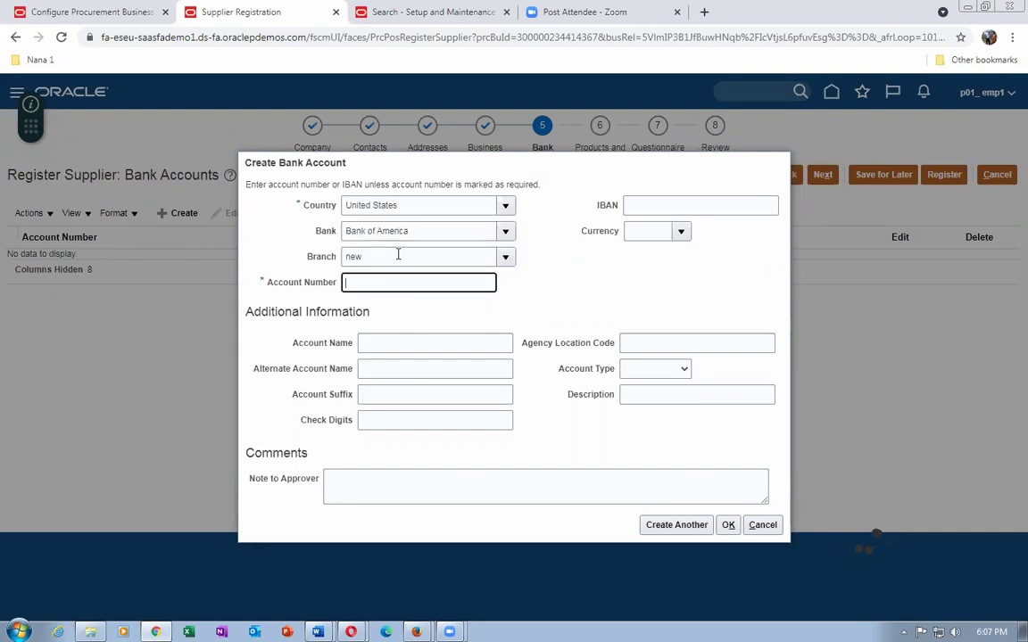
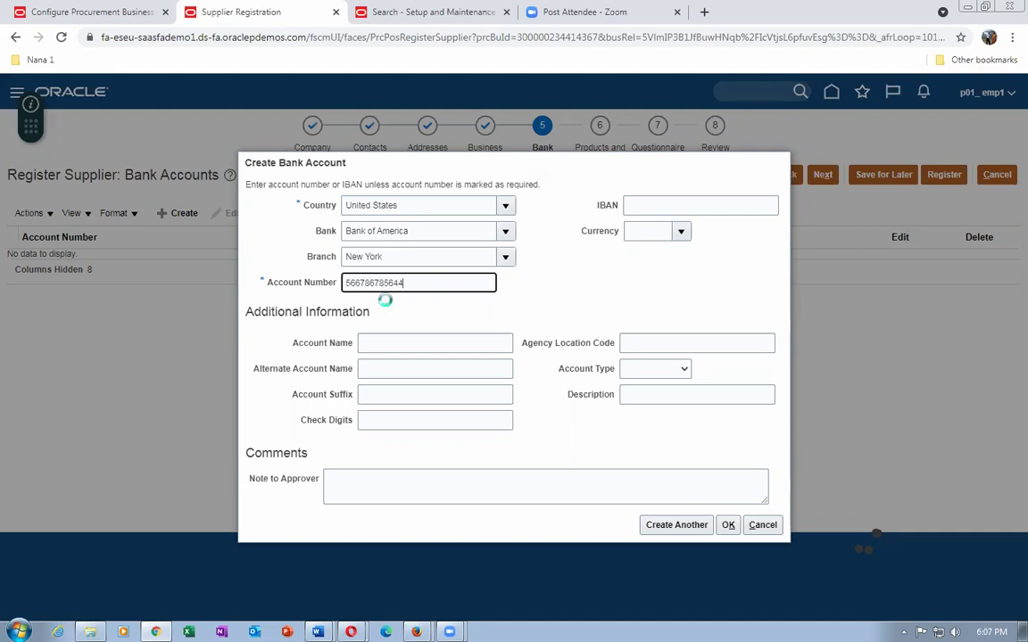
Enter the account number, name it 'test computers', set USD Checking, and save.
{"action": "left_click", "coordinate": [394, 341]}
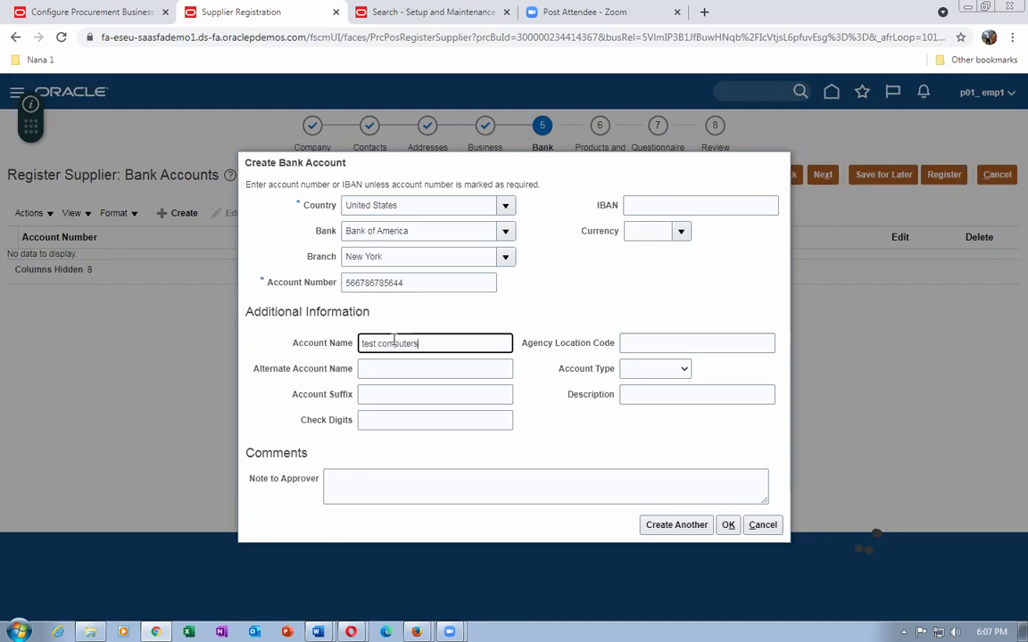
{"action": "left_click", "coordinate": [678, 233]}
{"action": "left_click", "coordinate": [603, 234]}
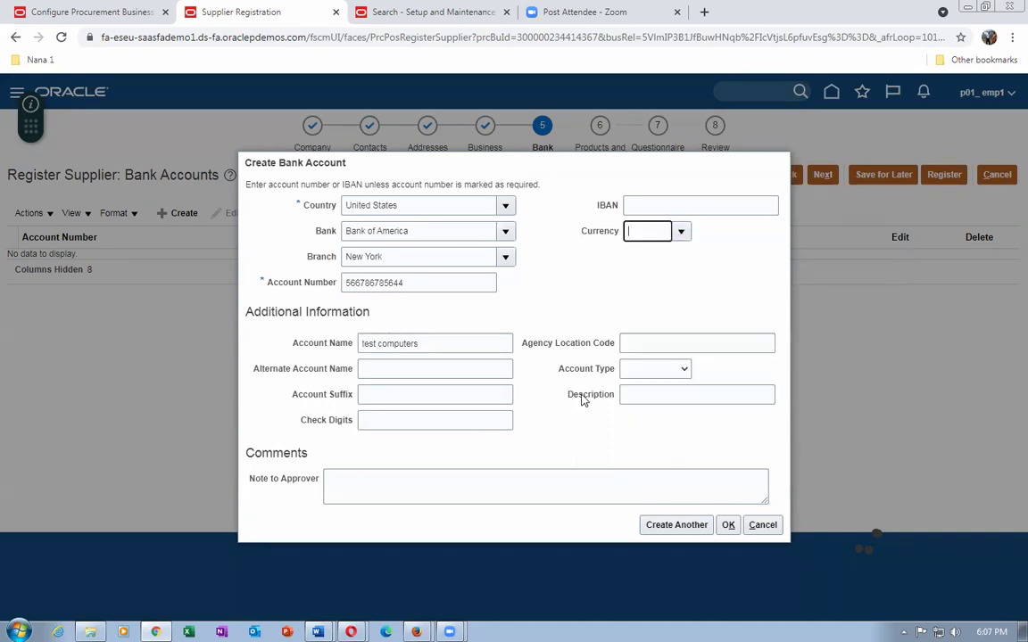
{"action": "type", "text": "USD"}
{"action": "left_click", "coordinate": [648, 373]}
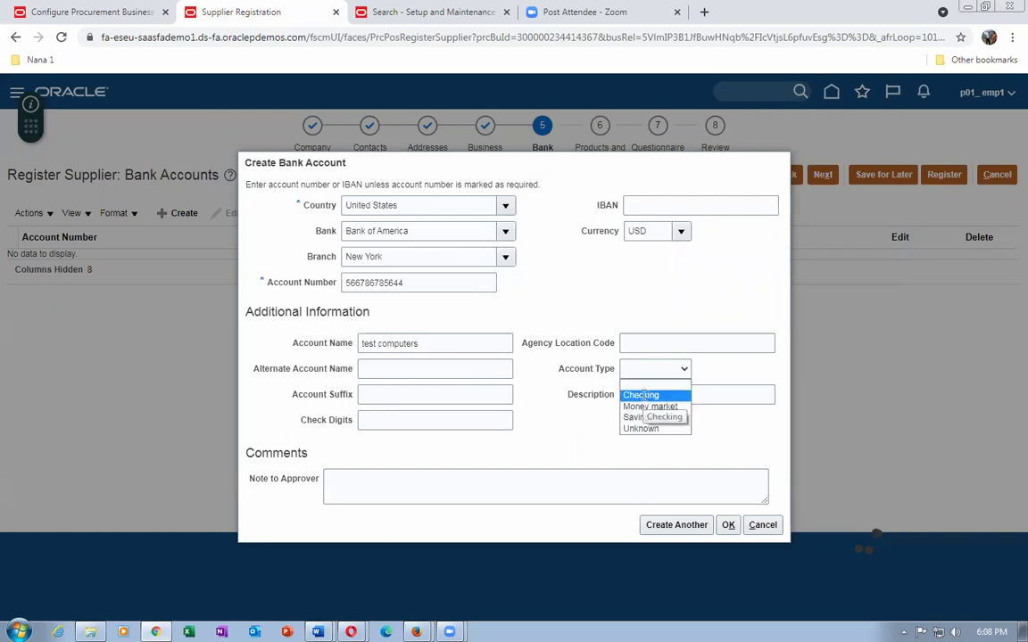
{"action": "left_click", "coordinate": [642, 395]}
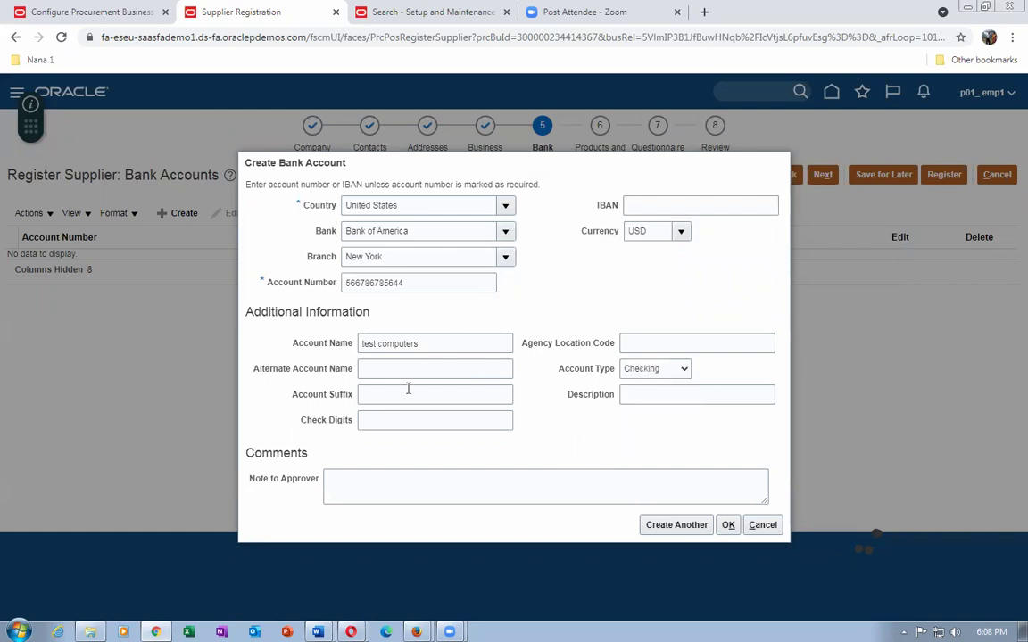
{"action": "left_click", "coordinate": [729, 526]}
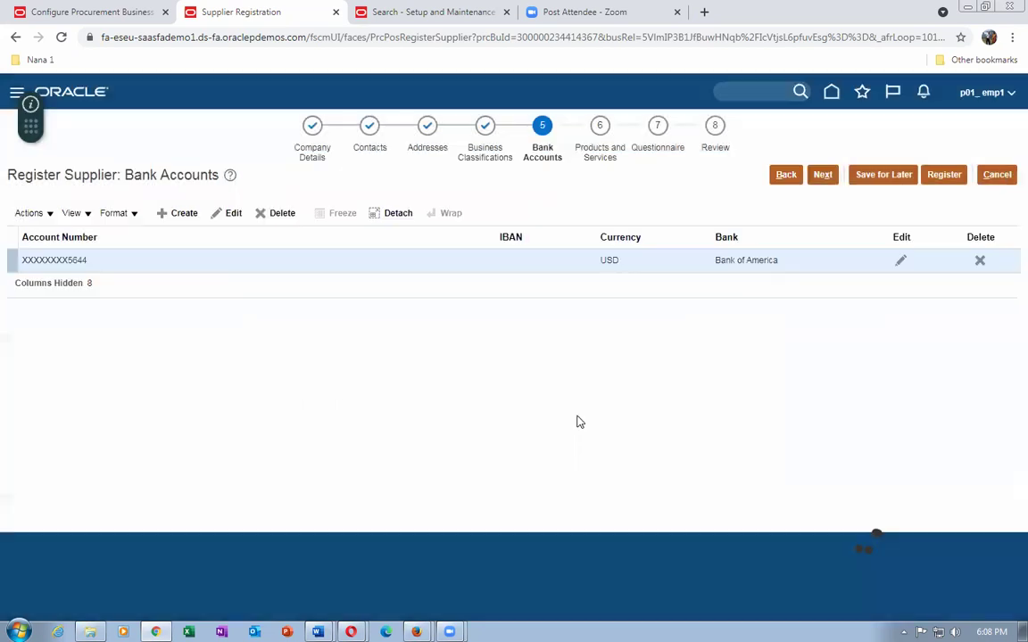
{"action": "left_click", "coordinate": [822, 174]}
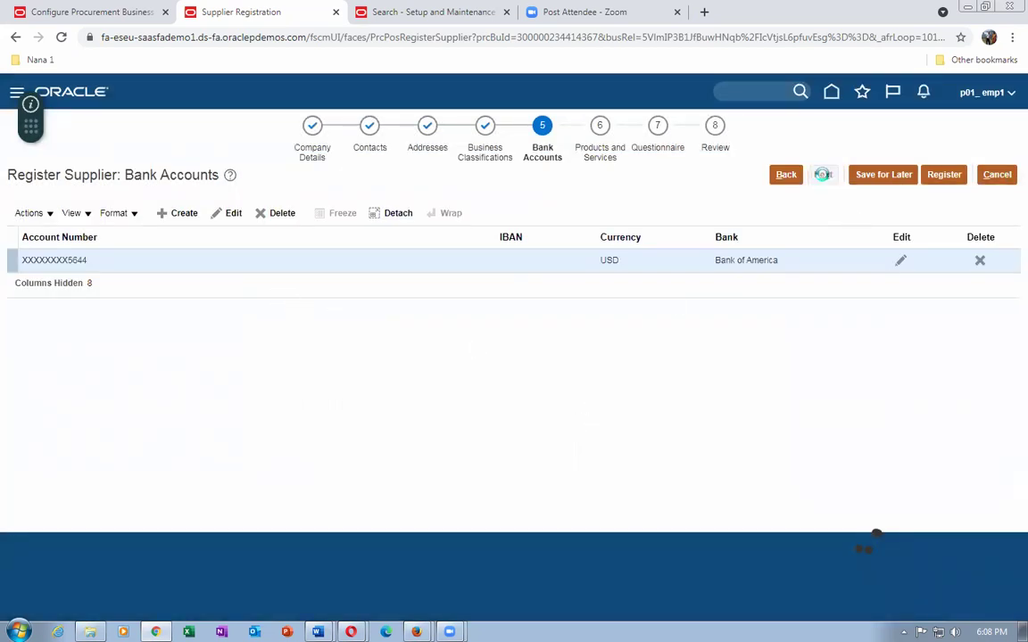
Add the Office Furniture and Office Supplies categories to the supplier, then continue.
{"action": "left_click", "coordinate": [29, 223]}
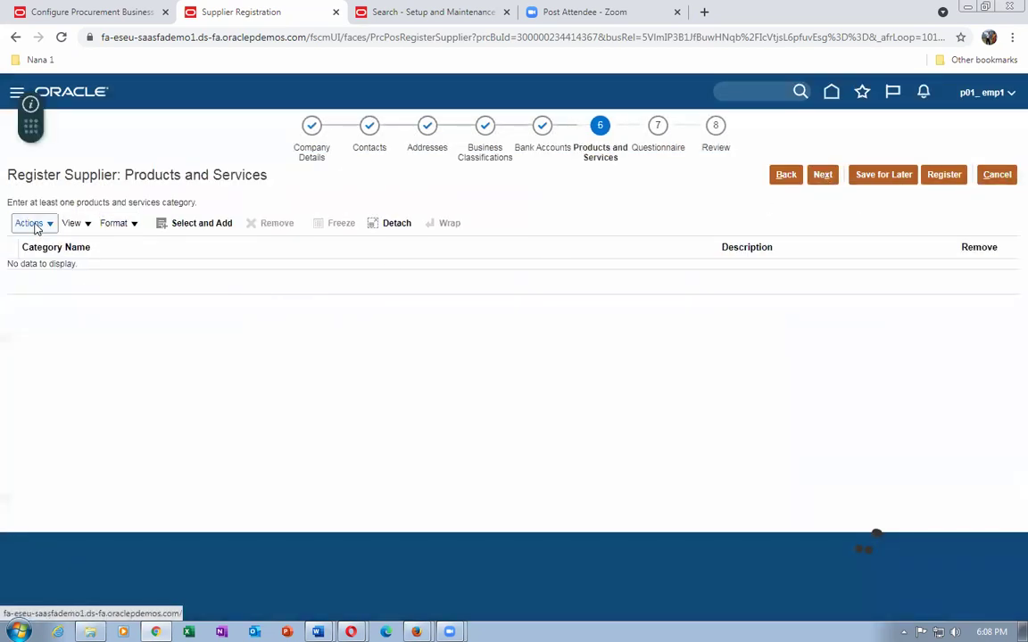
{"action": "left_click", "coordinate": [51, 246]}
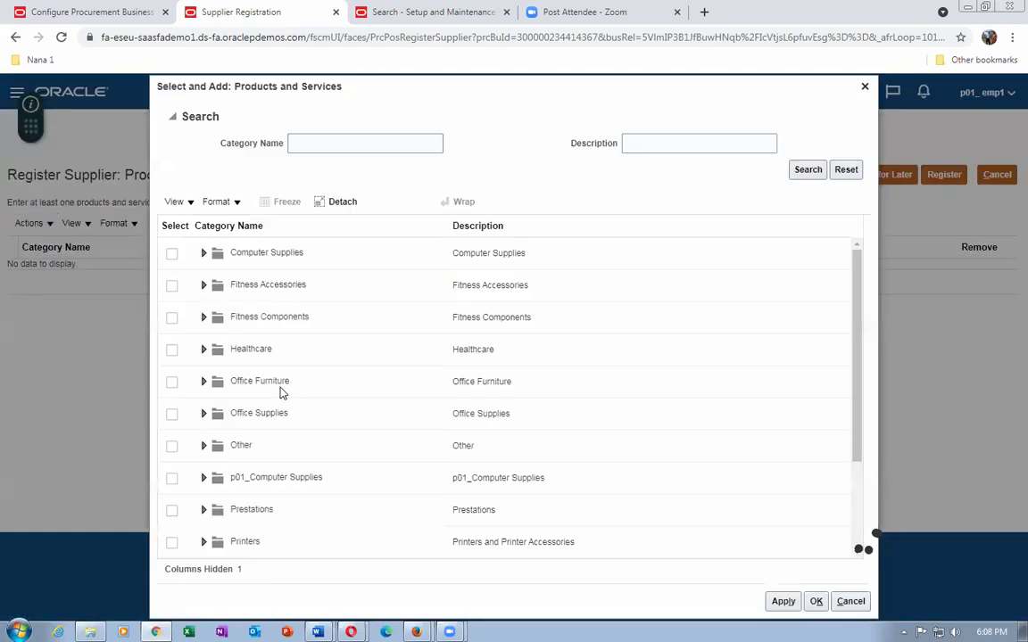
{"action": "left_click", "coordinate": [171, 415]}
{"action": "left_click", "coordinate": [172, 386]}
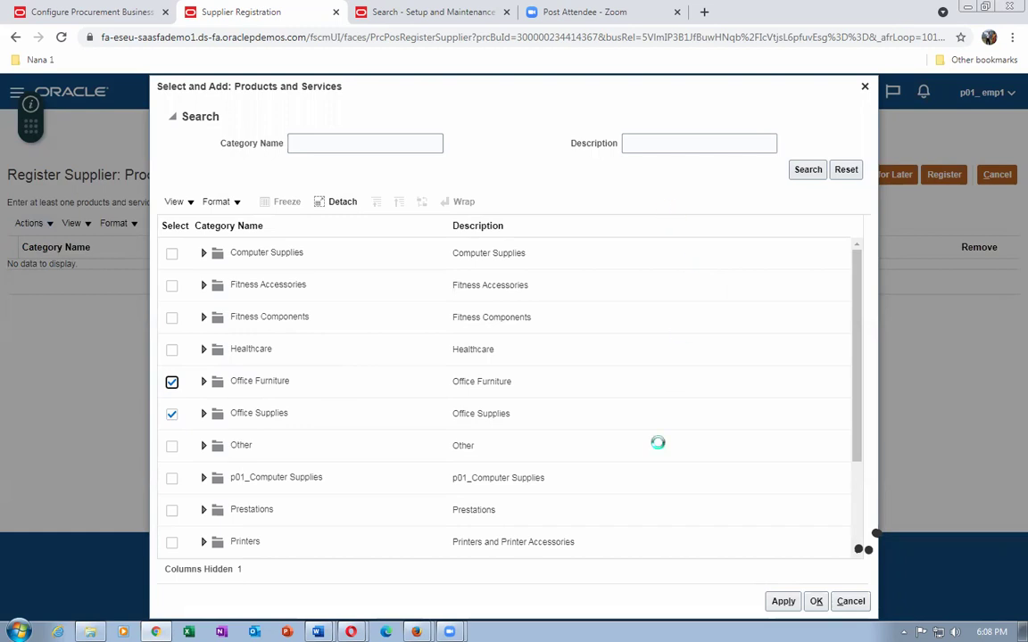
{"action": "left_click", "coordinate": [784, 601]}
{"action": "left_click", "coordinate": [816, 601]}
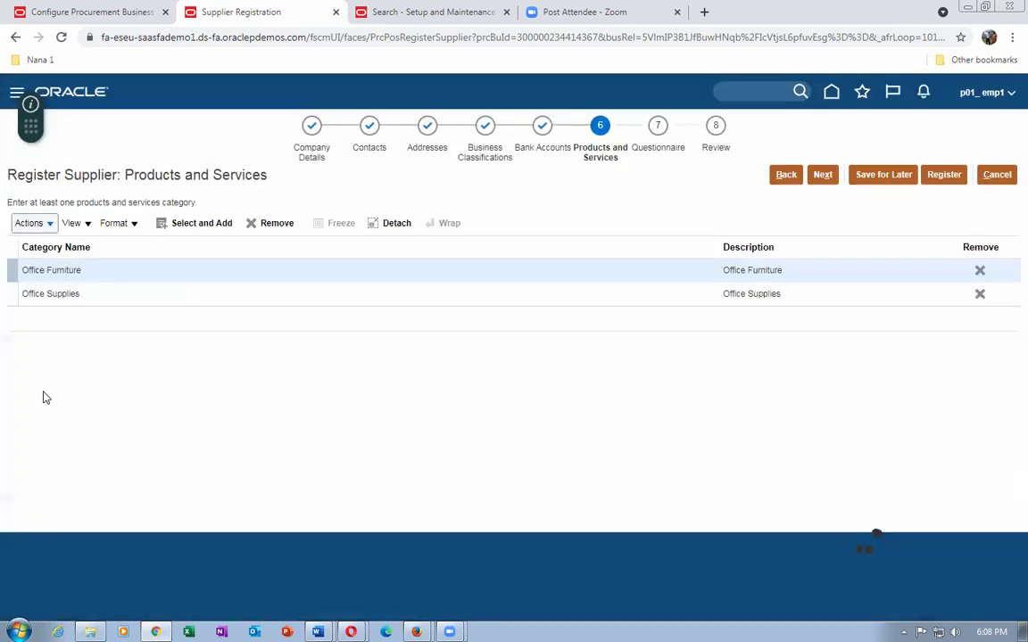
{"action": "left_click", "coordinate": [822, 174]}
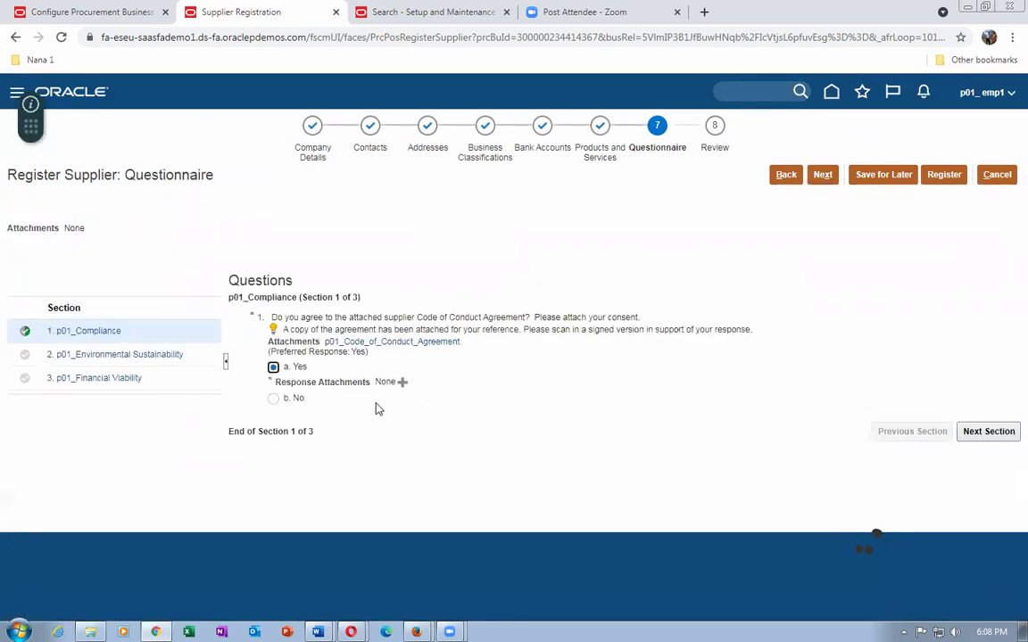
Attach CPA Attachment.docx to the Yes response of the Code of Conduct question.
{"action": "left_click", "coordinate": [403, 381]}
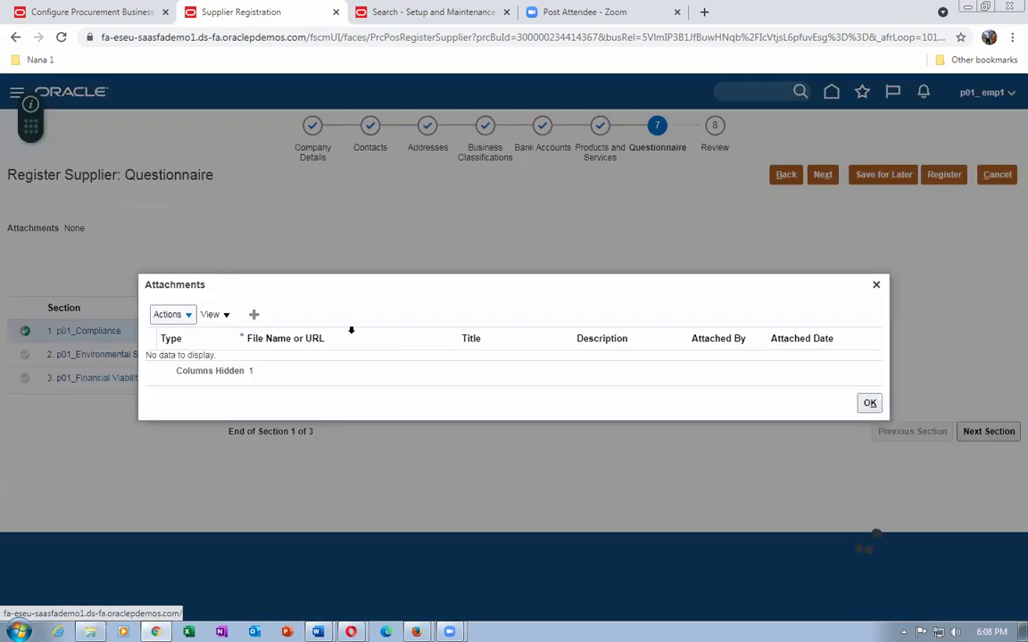
{"action": "left_click", "coordinate": [166, 316]}
{"action": "left_click", "coordinate": [171, 337]}
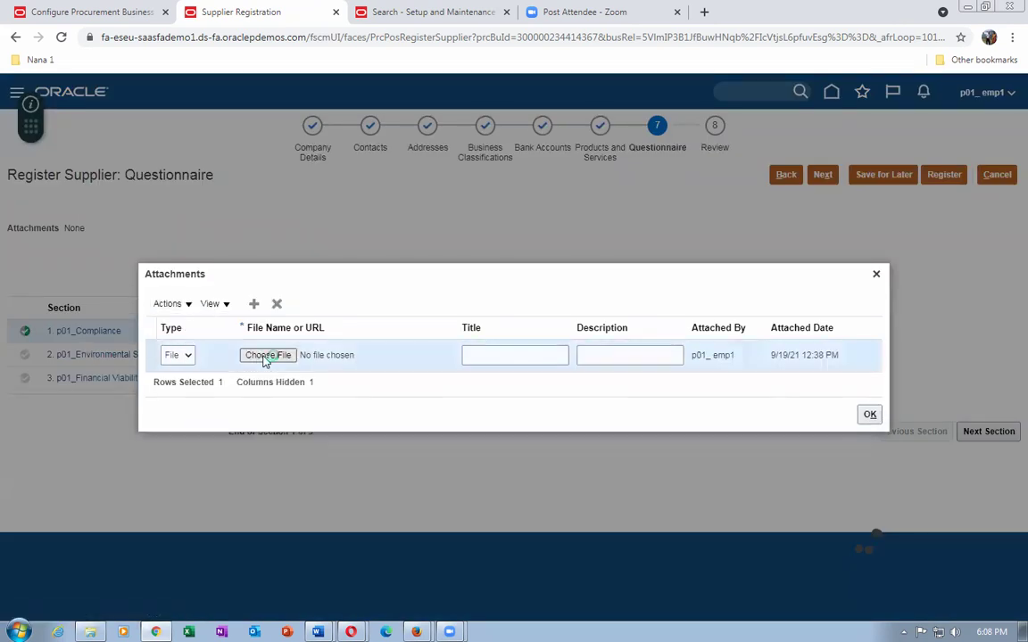
{"action": "left_click", "coordinate": [266, 355]}
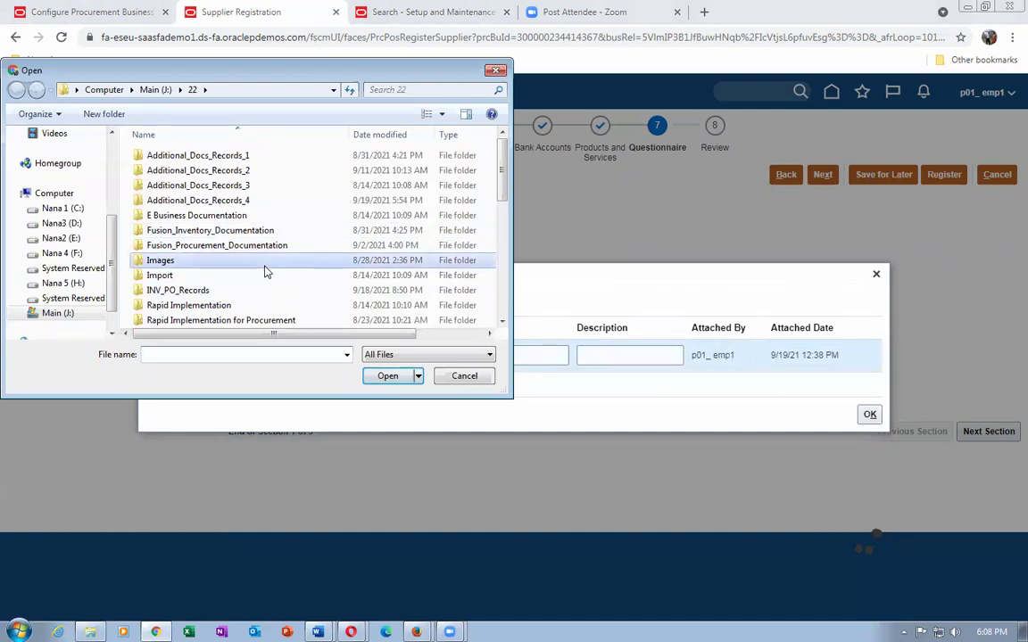
{"action": "scroll", "coordinate": [266, 268], "scroll_direction": "down", "scroll_amount": 3}
{"action": "left_click", "coordinate": [263, 234]}
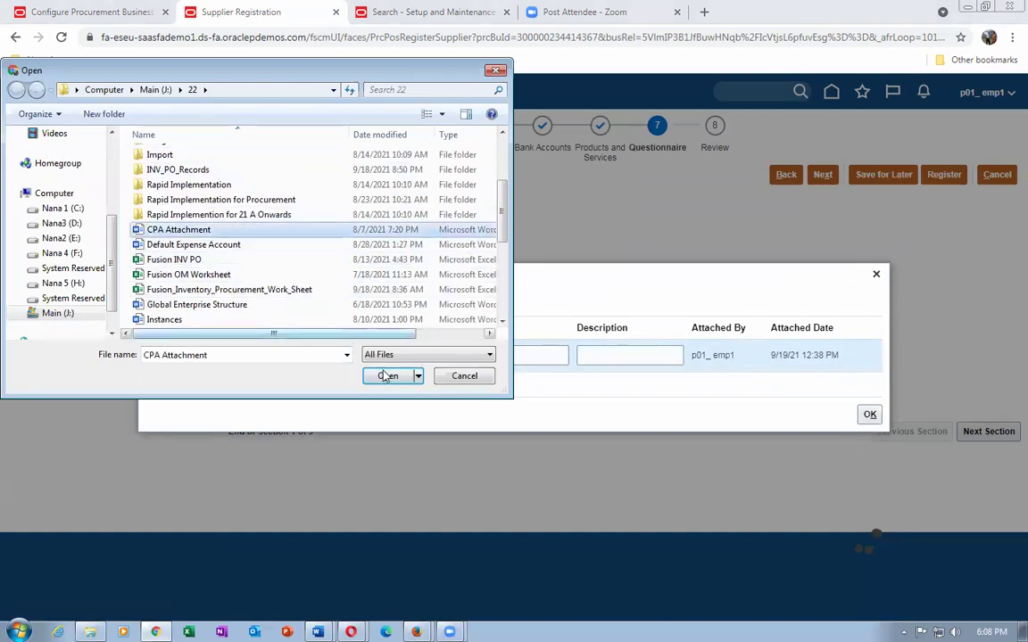
{"action": "left_click", "coordinate": [387, 376]}
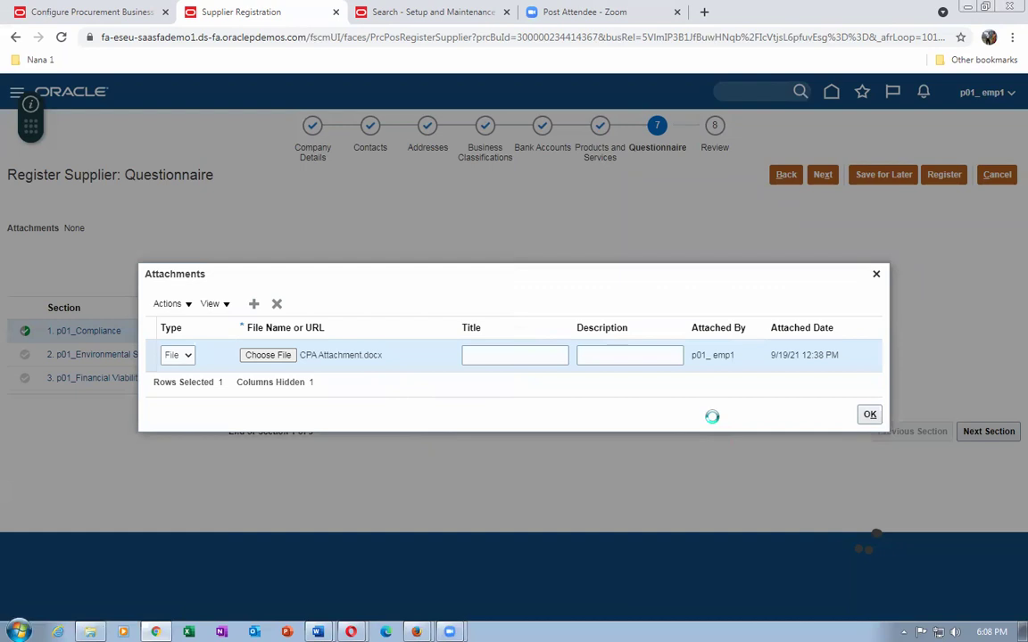
{"action": "left_click", "coordinate": [873, 416]}
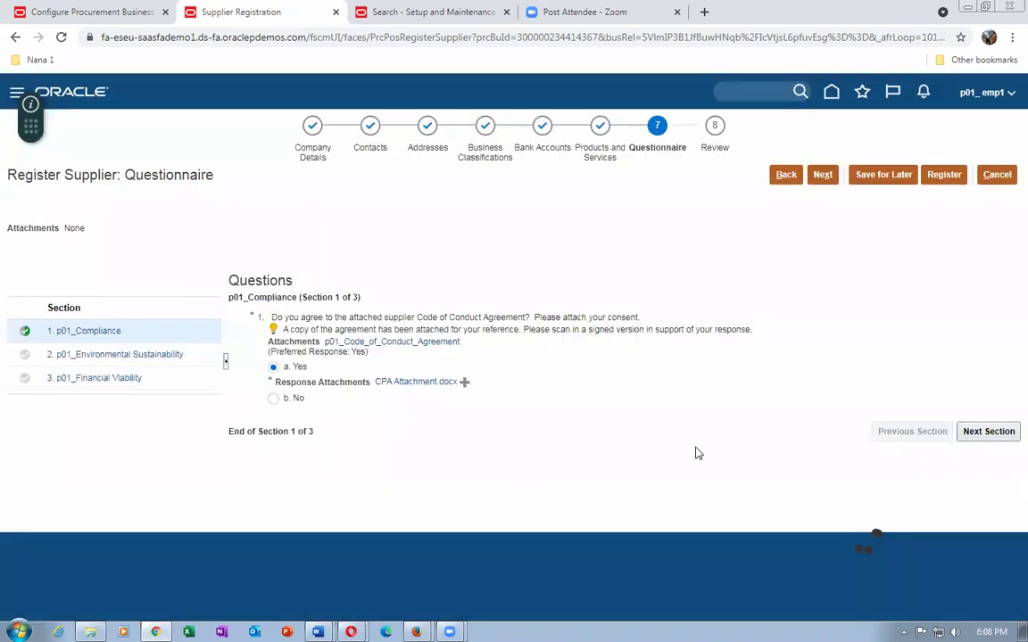
Answer the Environmental Sustainability questions: ISO 14001 In Process, recycling 100, Forbes Yes.
{"action": "left_click", "coordinate": [991, 435]}
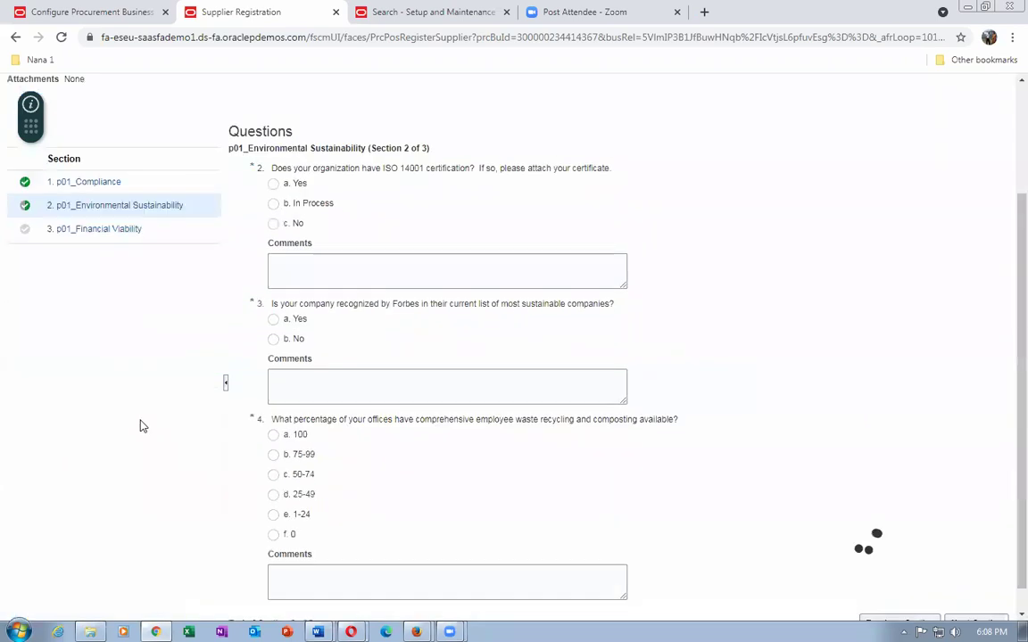
{"action": "left_click", "coordinate": [273, 204]}
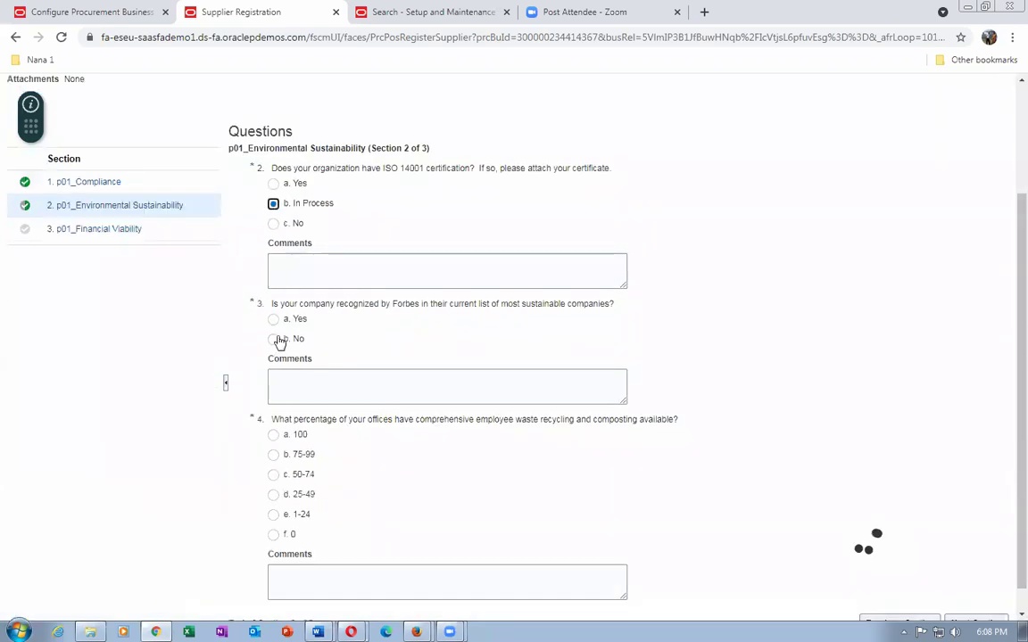
{"action": "left_click", "coordinate": [273, 447]}
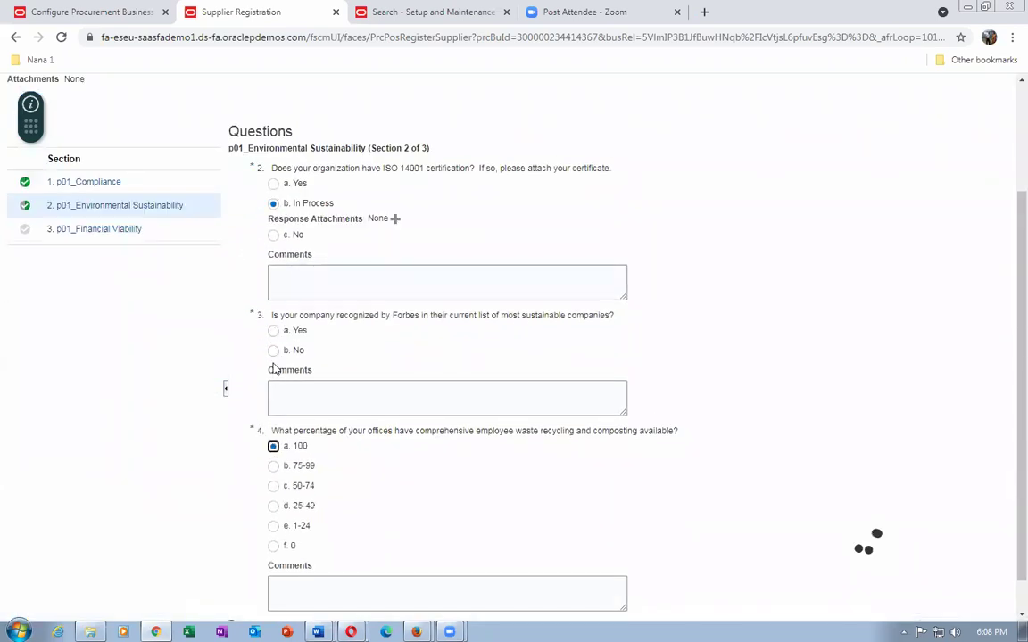
{"action": "left_click", "coordinate": [273, 330]}
{"action": "scroll", "coordinate": [750, 482], "scroll_direction": "down", "scroll_amount": 1}
Enter revenue 45 and public company Yes with comment 'yes we are public', then return to p01_Compliance.
{"action": "left_click", "coordinate": [997, 601]}
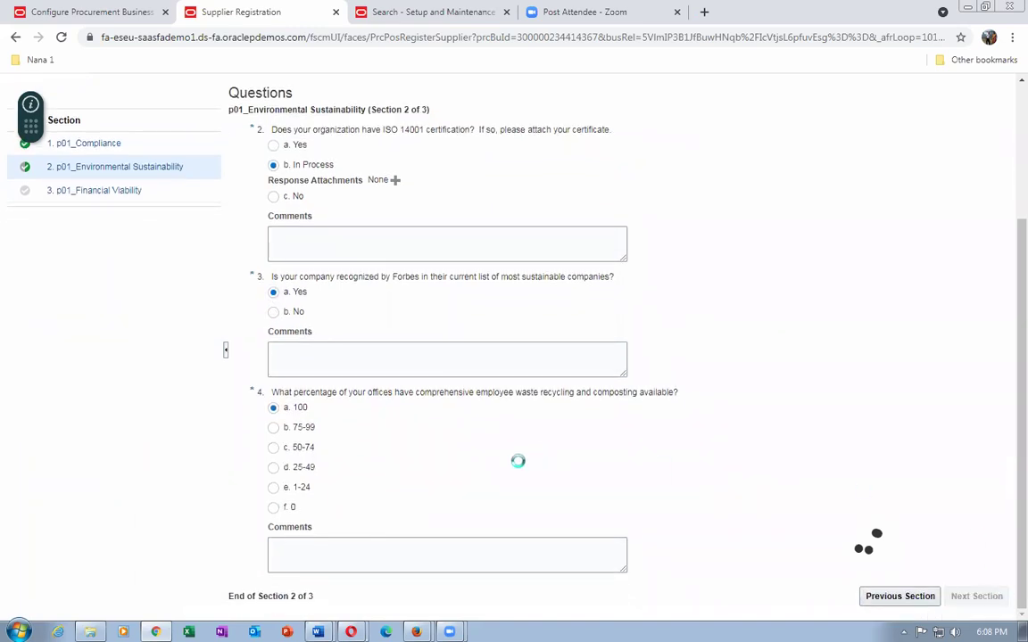
{"action": "left_click", "coordinate": [311, 331]}
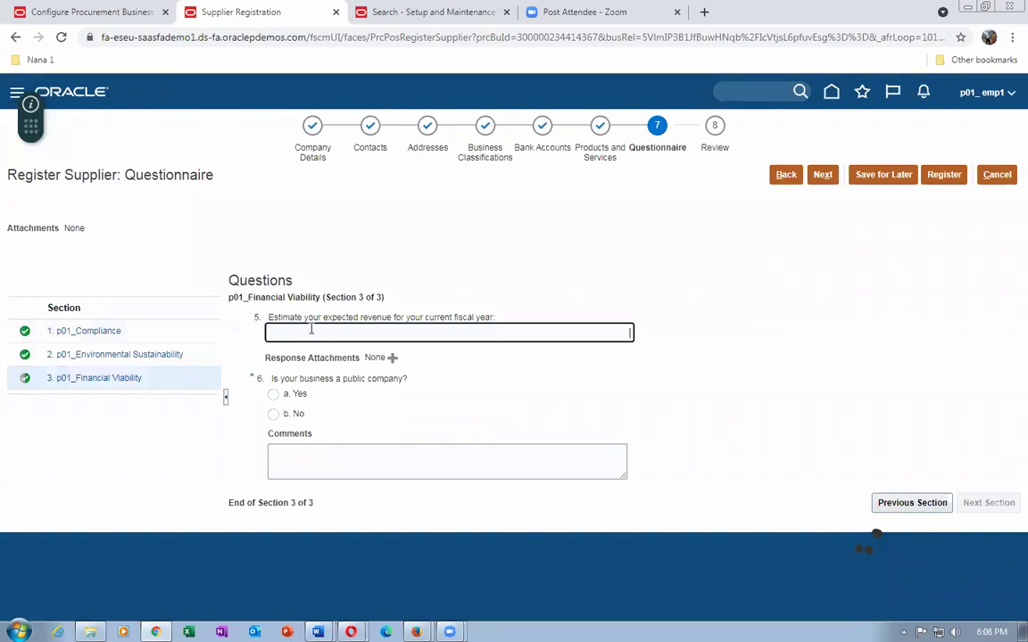
{"action": "type", "text": "45"}
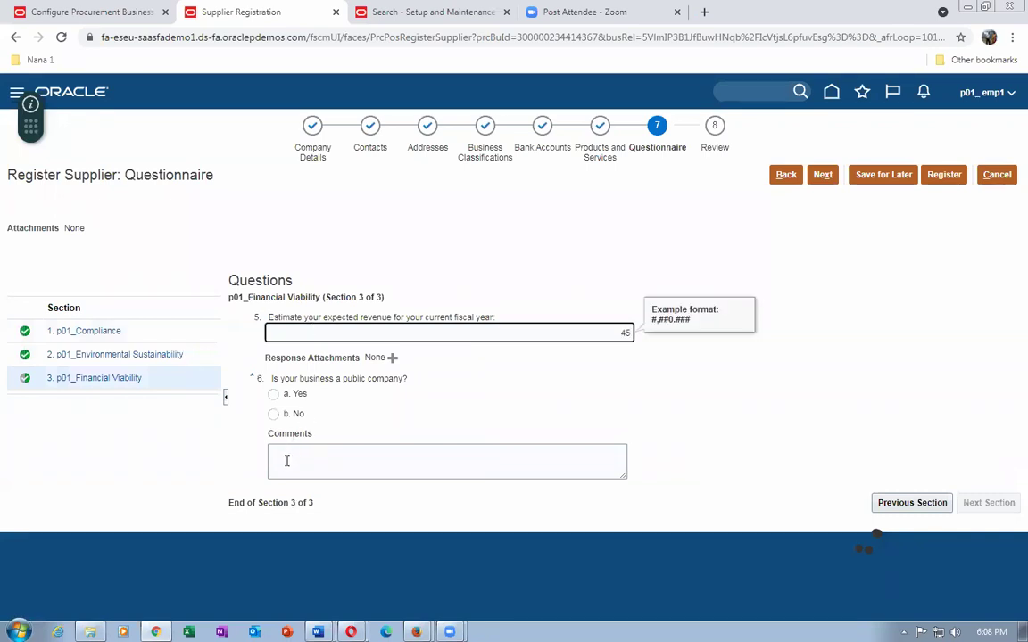
{"action": "left_click", "coordinate": [274, 395]}
{"action": "left_click", "coordinate": [352, 469]}
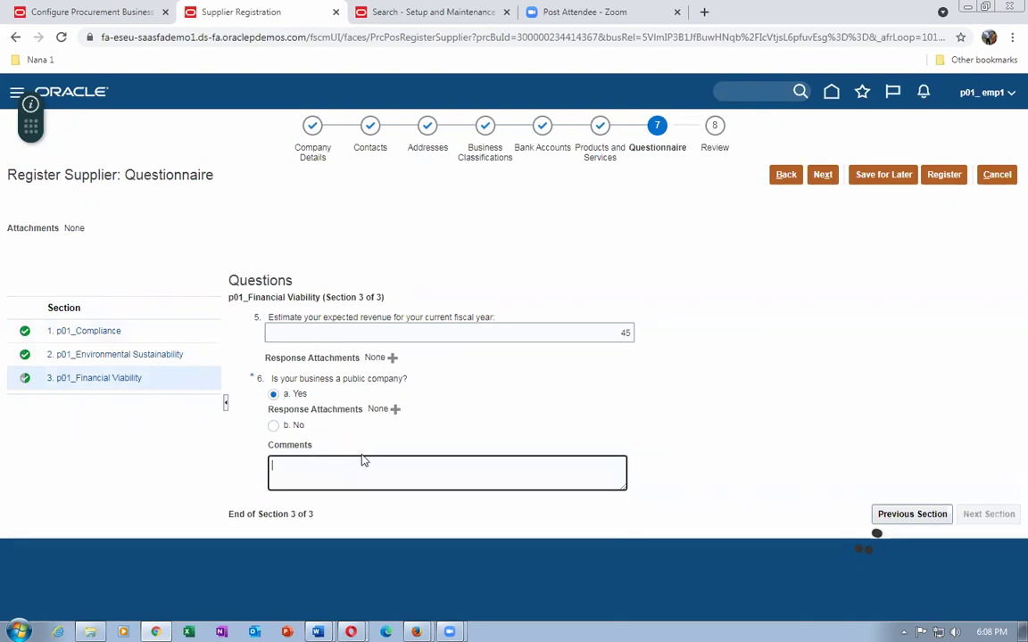
{"action": "type", "text": "yes we are public"}
{"action": "left_click", "coordinate": [901, 516]}
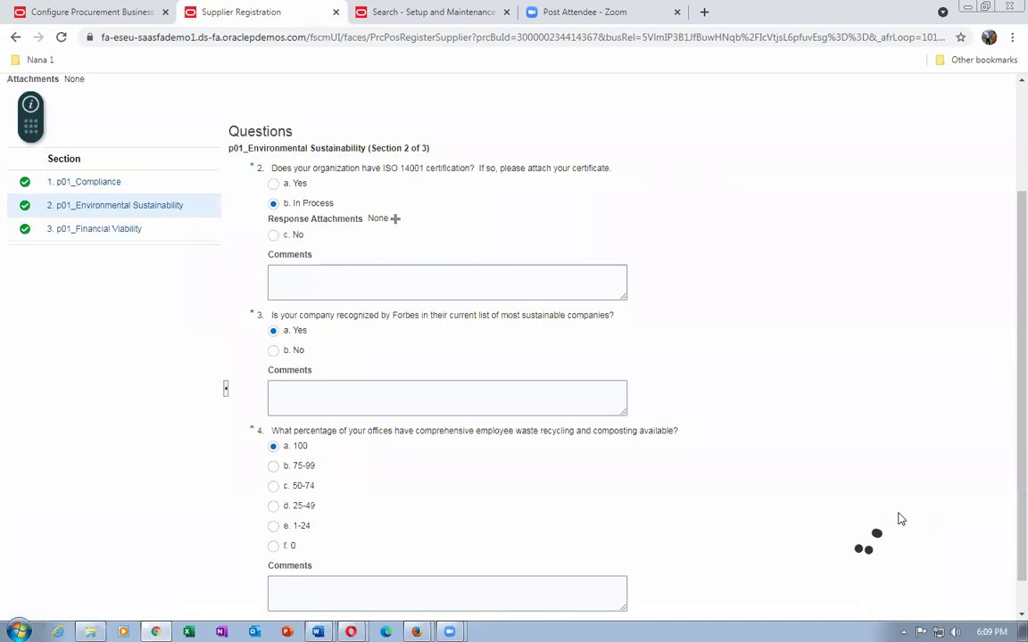
{"action": "left_click", "coordinate": [867, 593]}
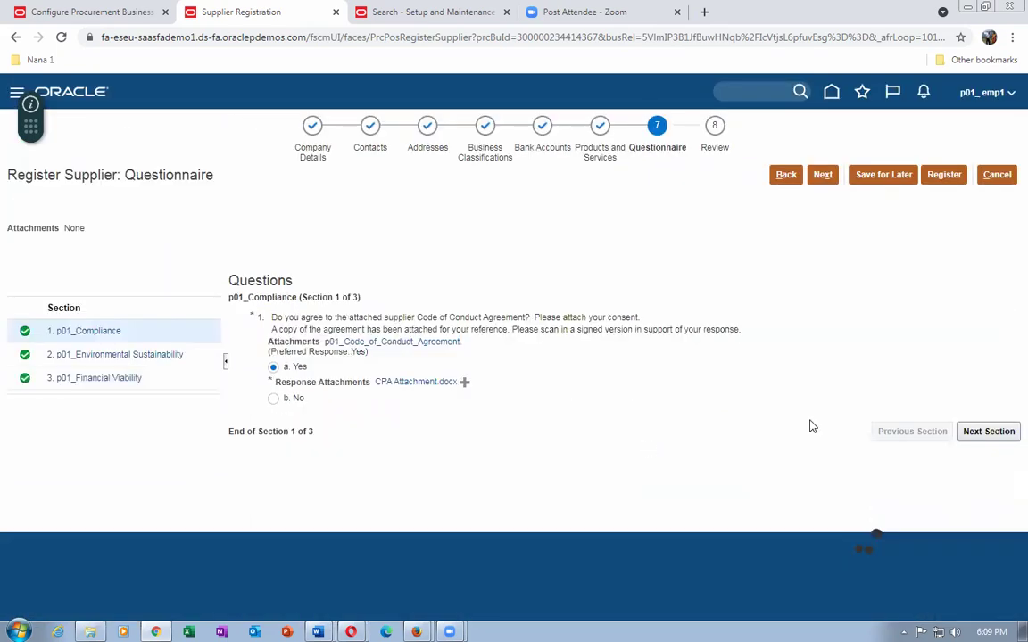
Register the supplier, acknowledge the confirmation, check notifications, then switch to the approver's home page.
{"action": "left_click", "coordinate": [948, 176]}
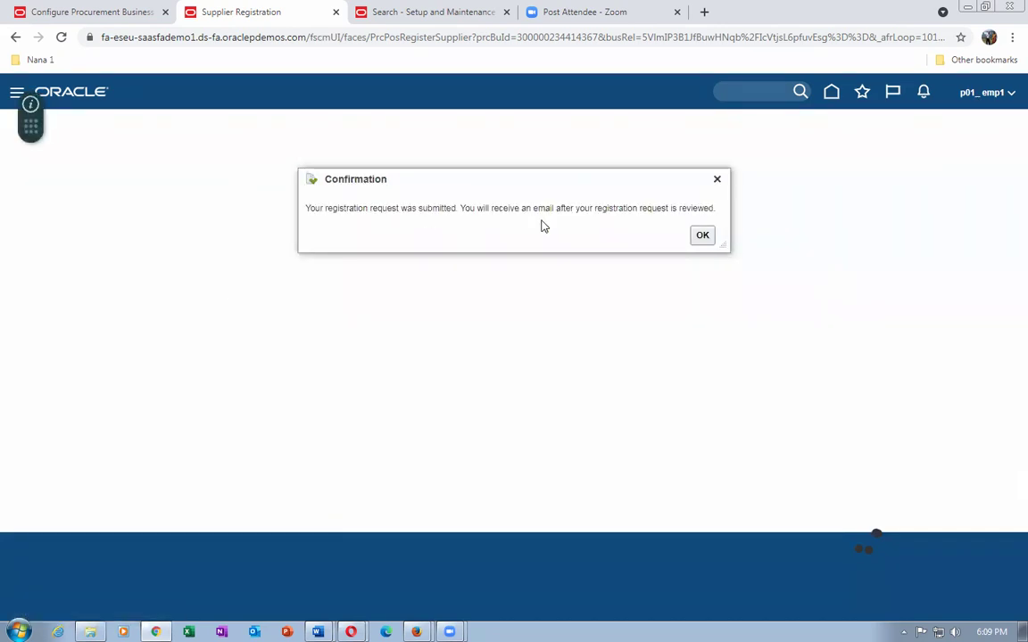
{"action": "left_click", "coordinate": [702, 234]}
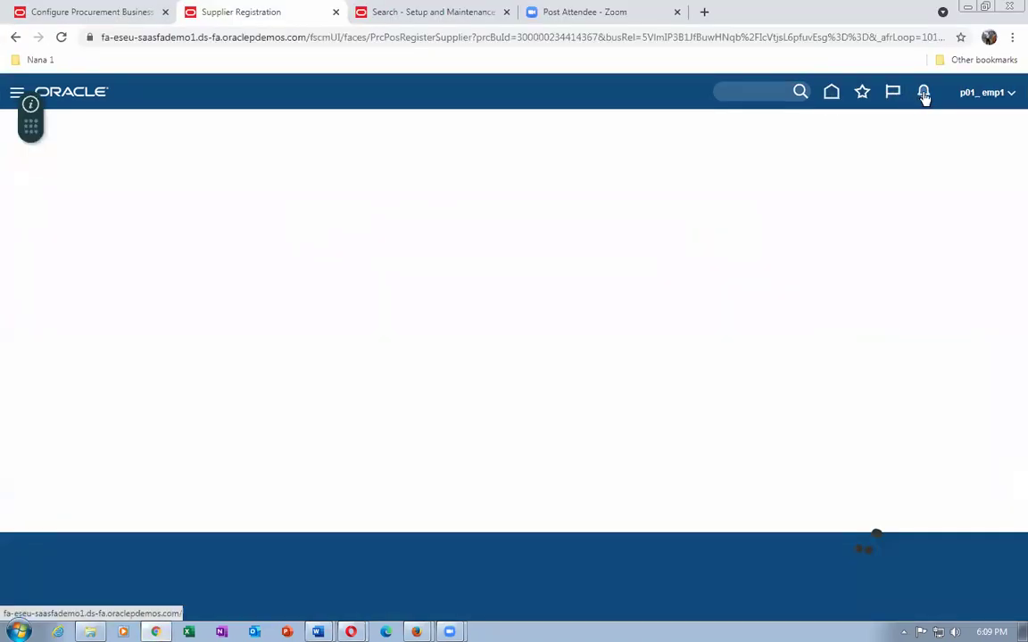
{"action": "left_click", "coordinate": [920, 92]}
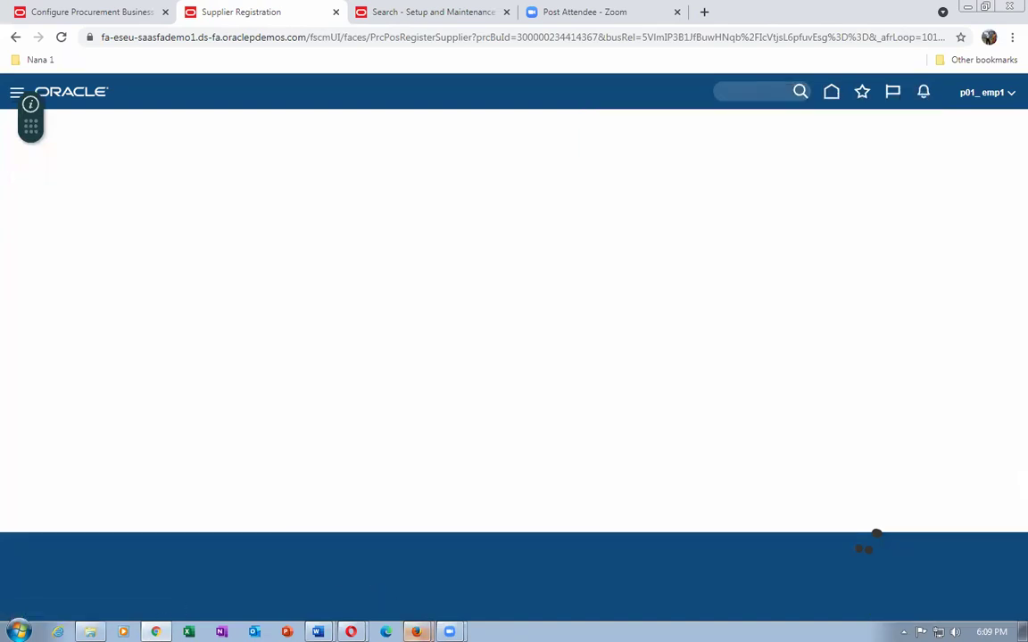
{"action": "mouse_move", "coordinate": [415, 632]}
{"action": "left_click", "coordinate": [372, 580]}
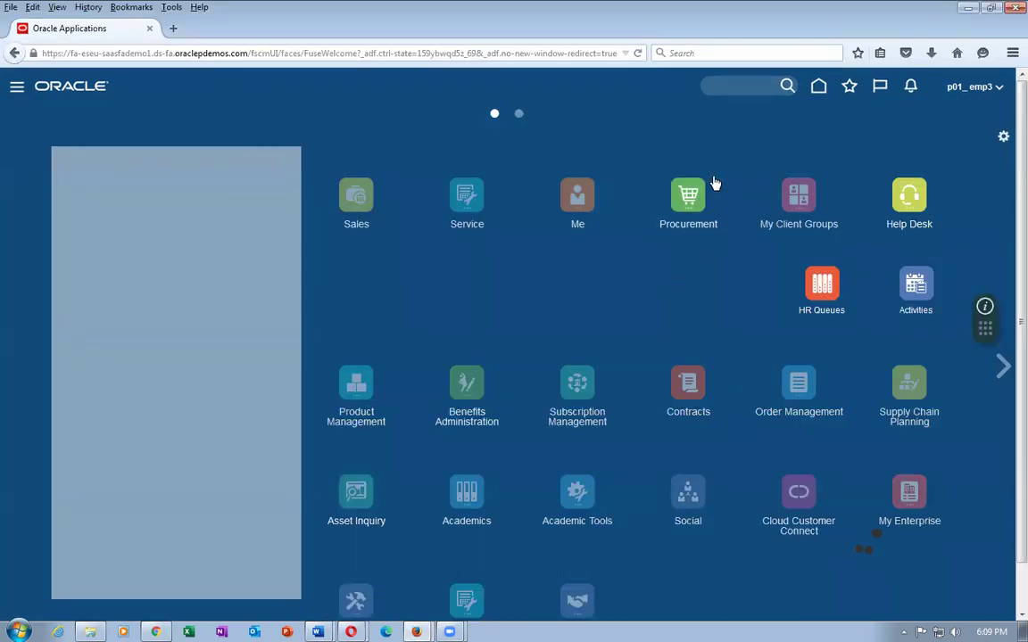
View the approver's full BPM worklist from the notifications, then close it.
{"action": "left_click", "coordinate": [914, 88]}
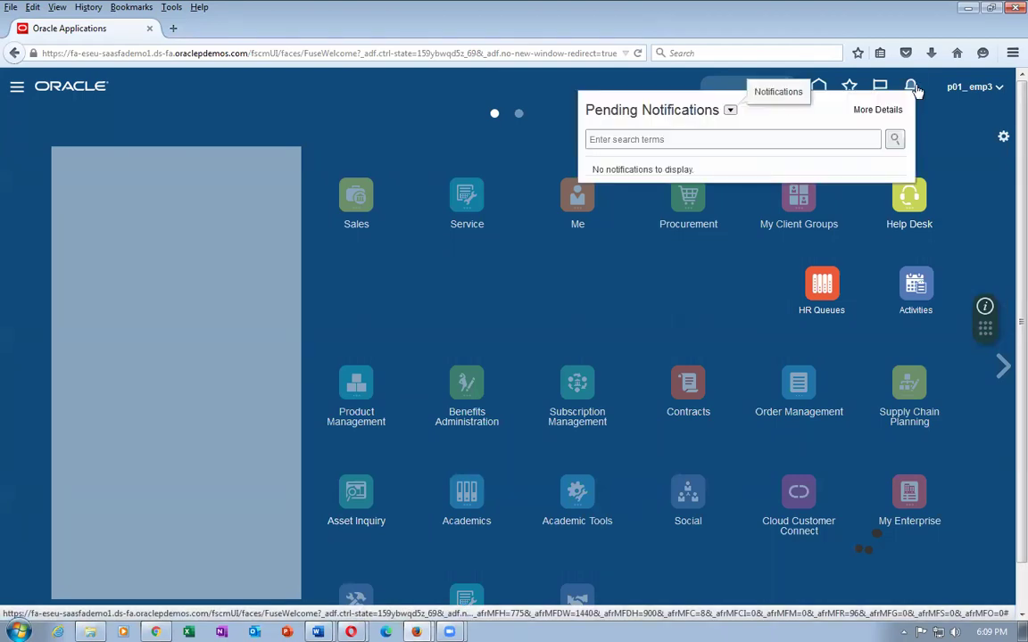
{"action": "left_click", "coordinate": [876, 110]}
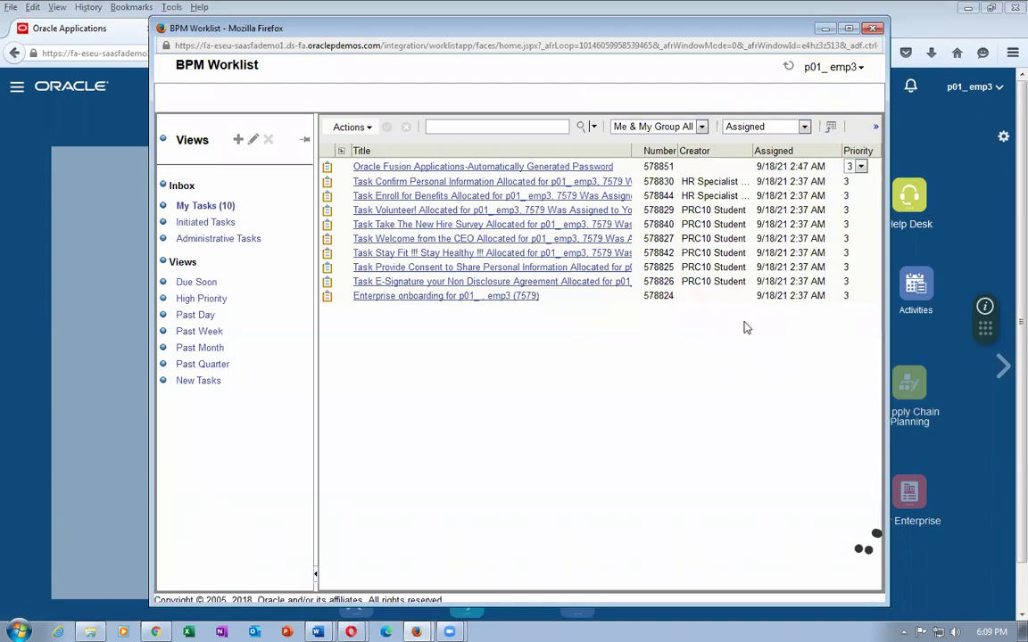
{"action": "left_click", "coordinate": [872, 30]}
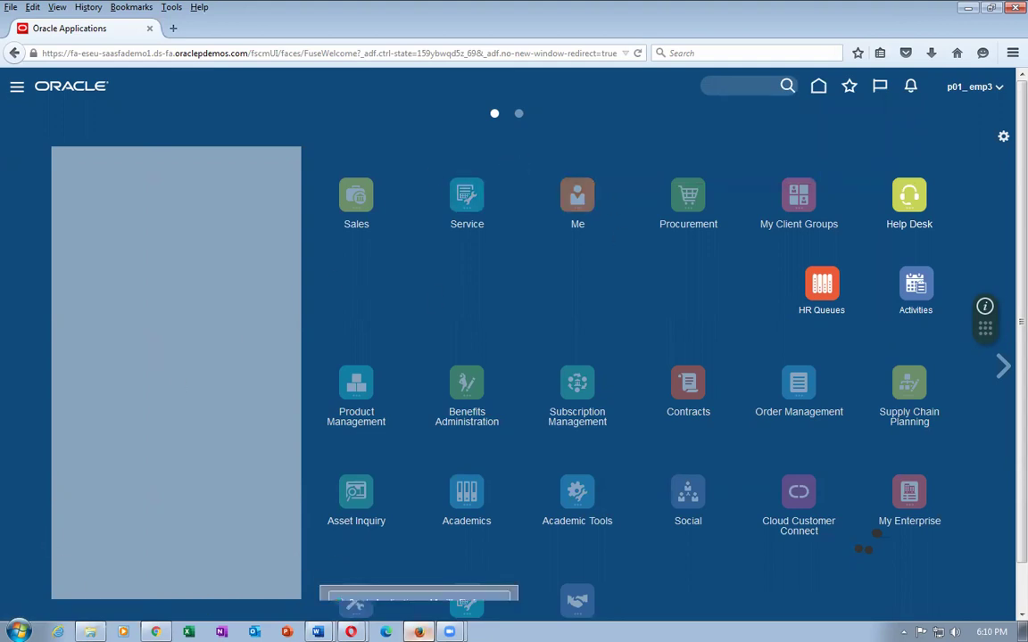
Close the Supplier Registration tab and bring the registration requests search forward.
{"action": "left_click", "coordinate": [376, 553]}
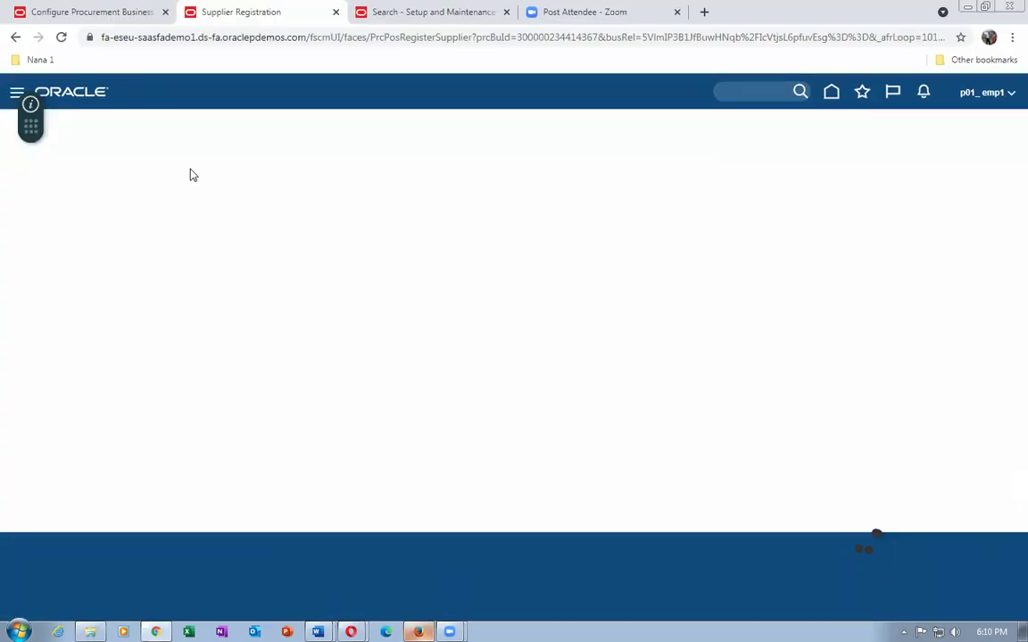
{"action": "left_click", "coordinate": [135, 39]}
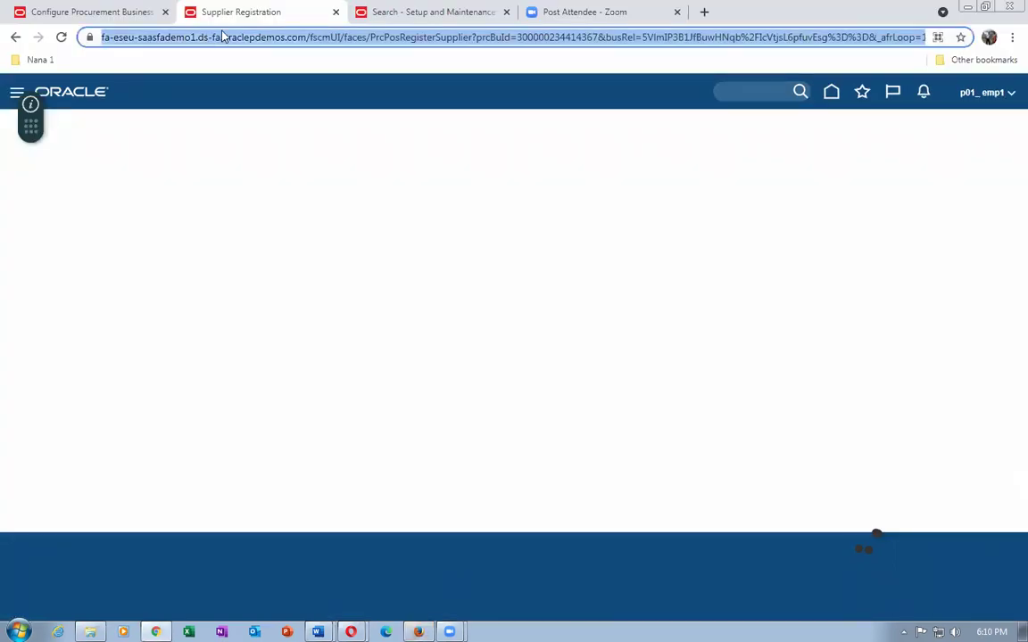
{"action": "left_click", "coordinate": [334, 12]}
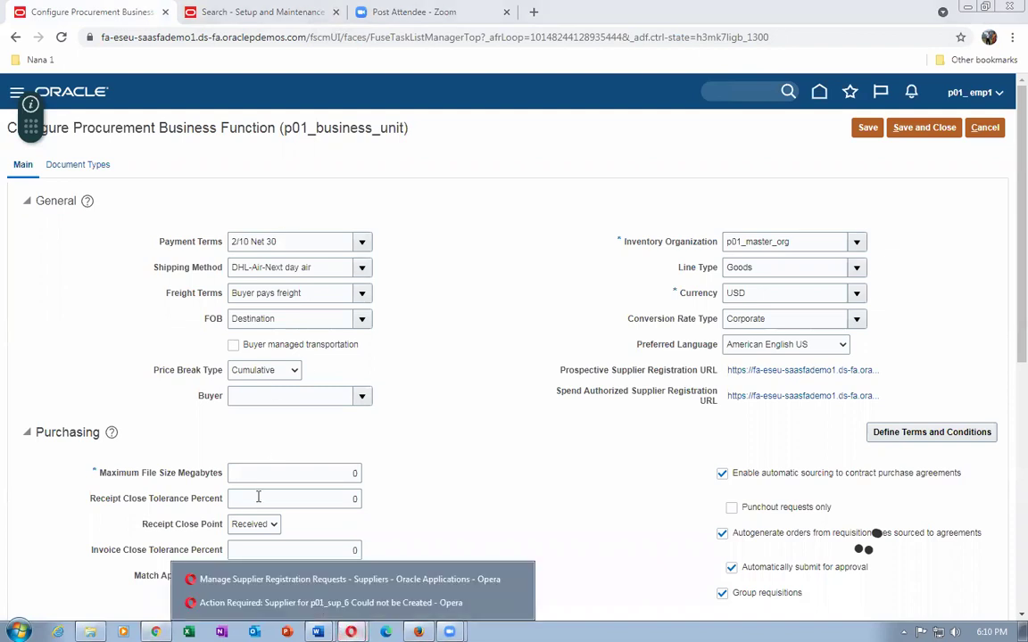
{"action": "left_click", "coordinate": [241, 580]}
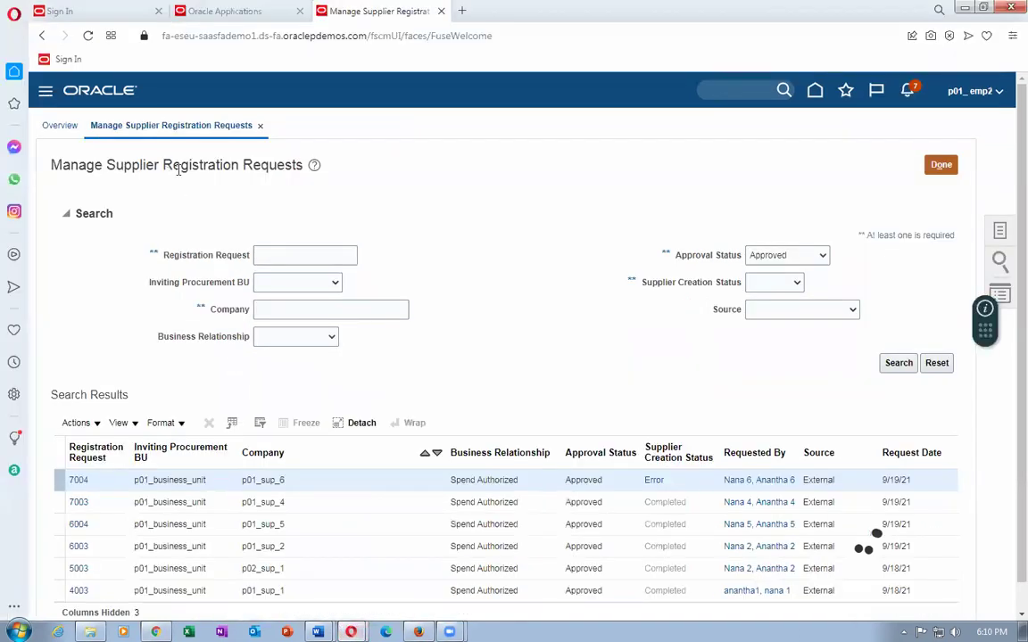
Finish the Manage Supplier Registration Requests search, check notifications, and return to the approver's home page.
{"action": "left_click", "coordinate": [944, 167]}
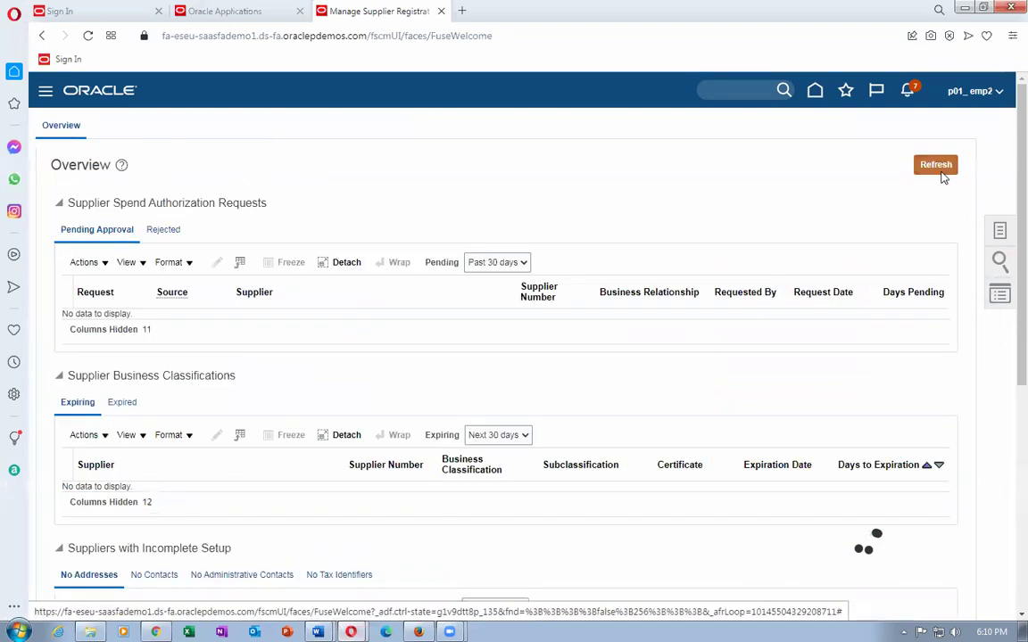
{"action": "left_click", "coordinate": [912, 97]}
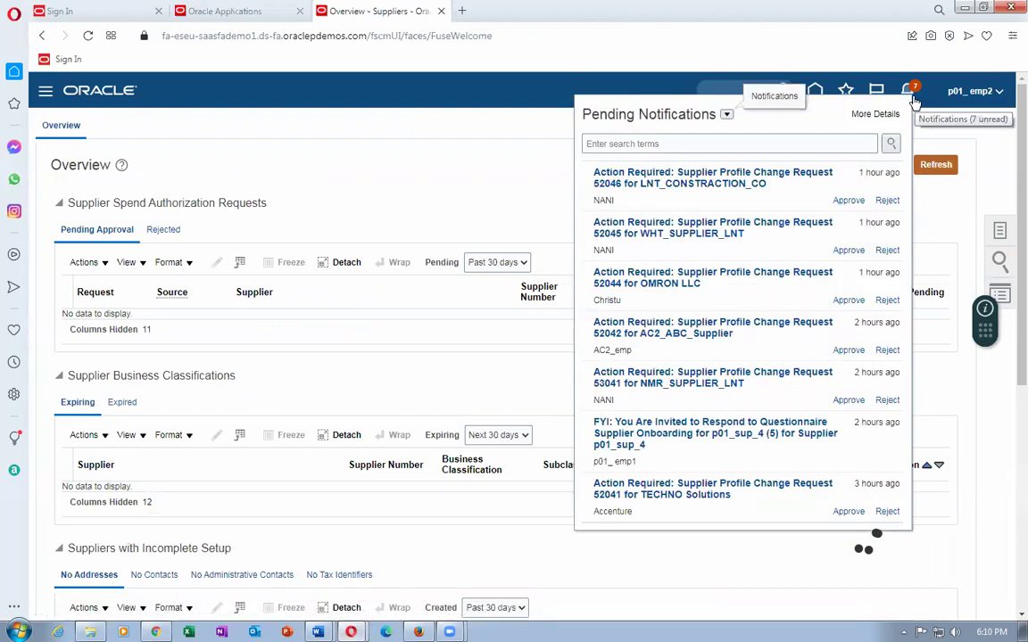
{"action": "left_click", "coordinate": [479, 201]}
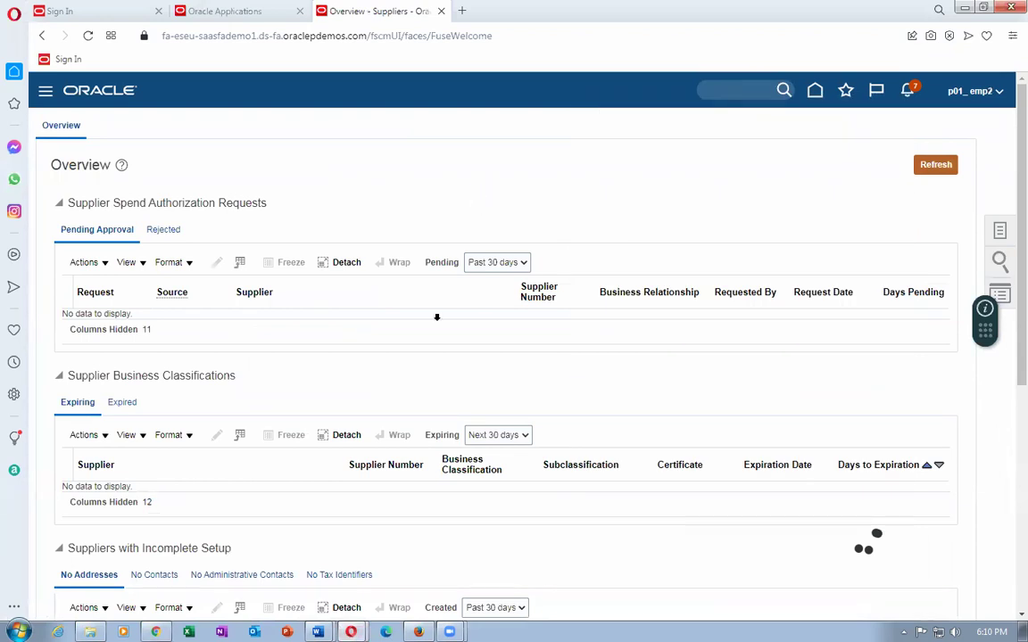
{"action": "left_click", "coordinate": [418, 632]}
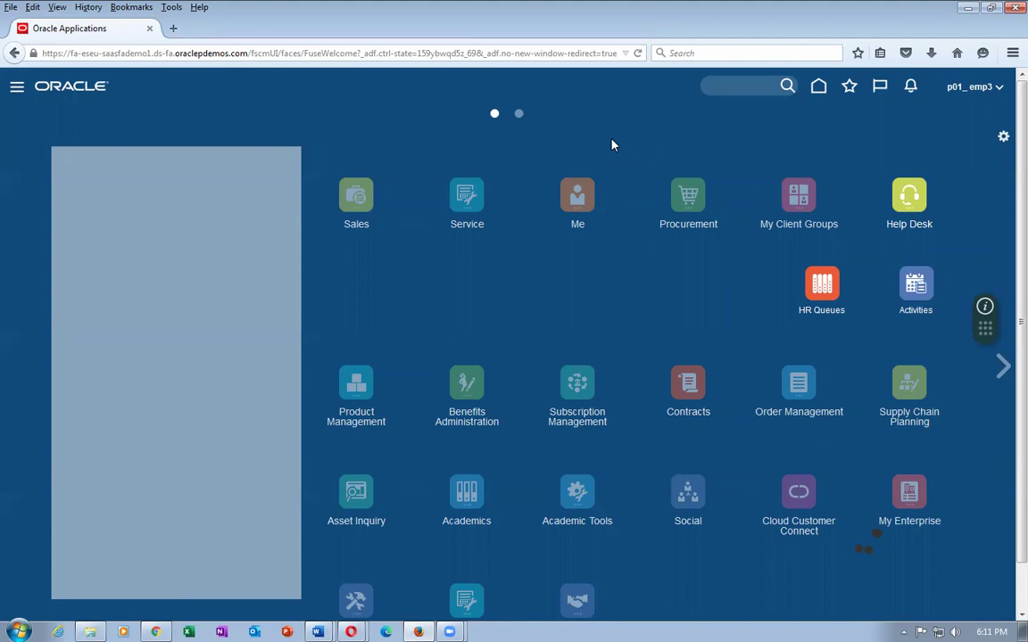
Open 'Action Required: Request to Approve Supplier p01_sup_7 for Spend' from notifications.
{"action": "left_click", "coordinate": [910, 86]}
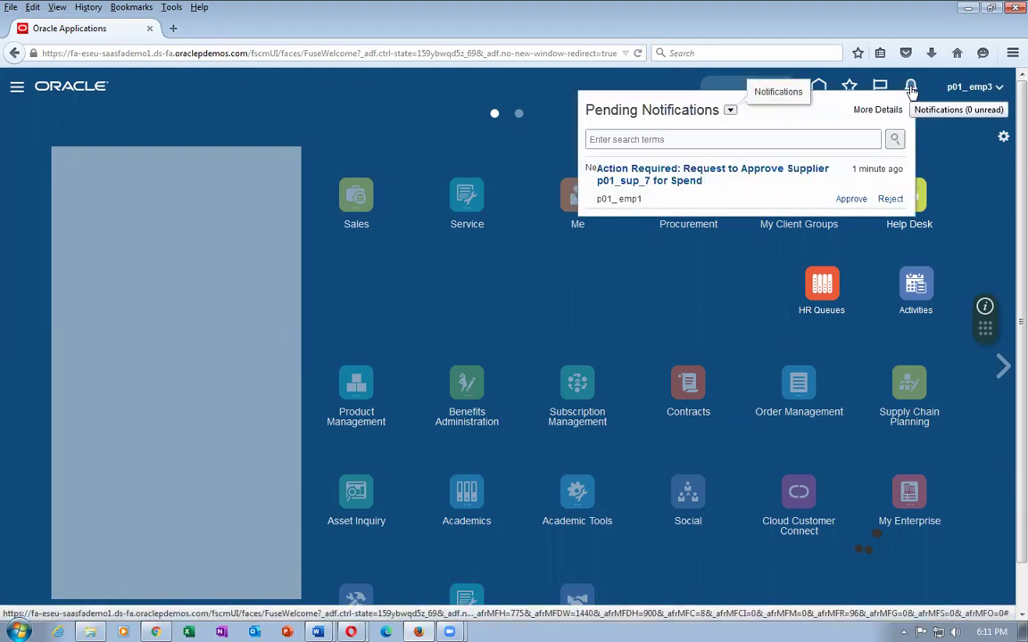
{"action": "left_click", "coordinate": [743, 167]}
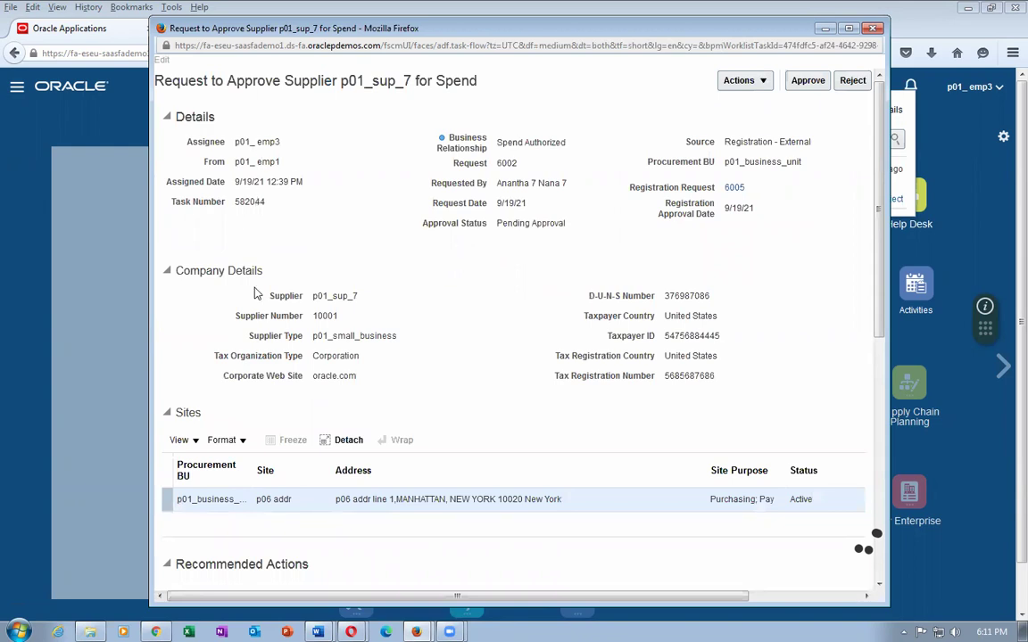
Review the p01_sup_7 request's details, sites, comments and history, then approve it.
{"action": "scroll", "coordinate": [213, 395], "scroll_direction": "down", "scroll_amount": 1}
{"action": "scroll", "coordinate": [253, 457], "scroll_direction": "down", "scroll_amount": 2}
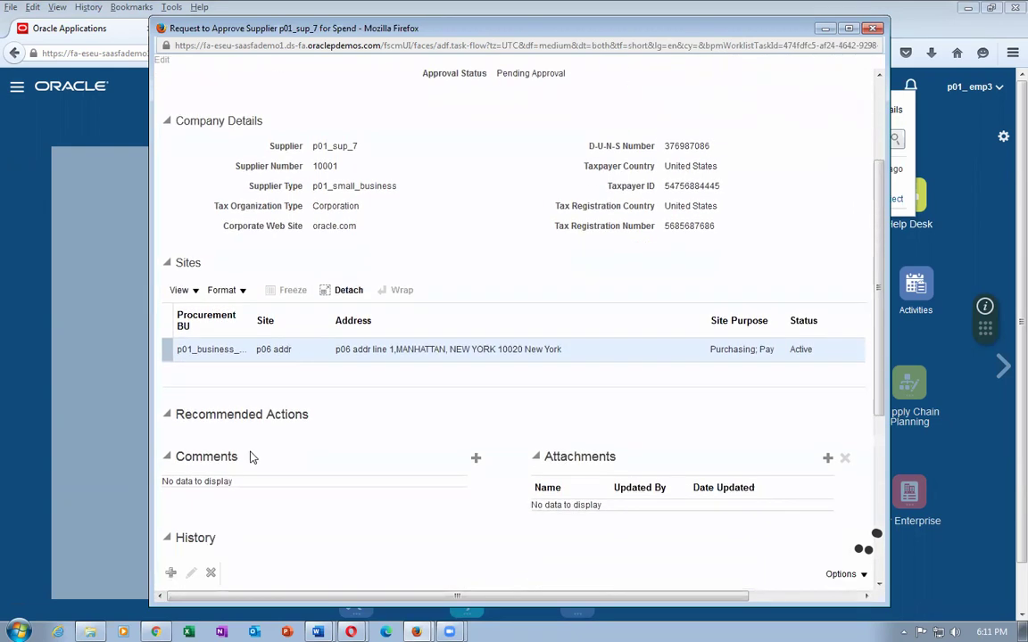
{"action": "scroll", "coordinate": [298, 439], "scroll_direction": "down", "scroll_amount": 6}
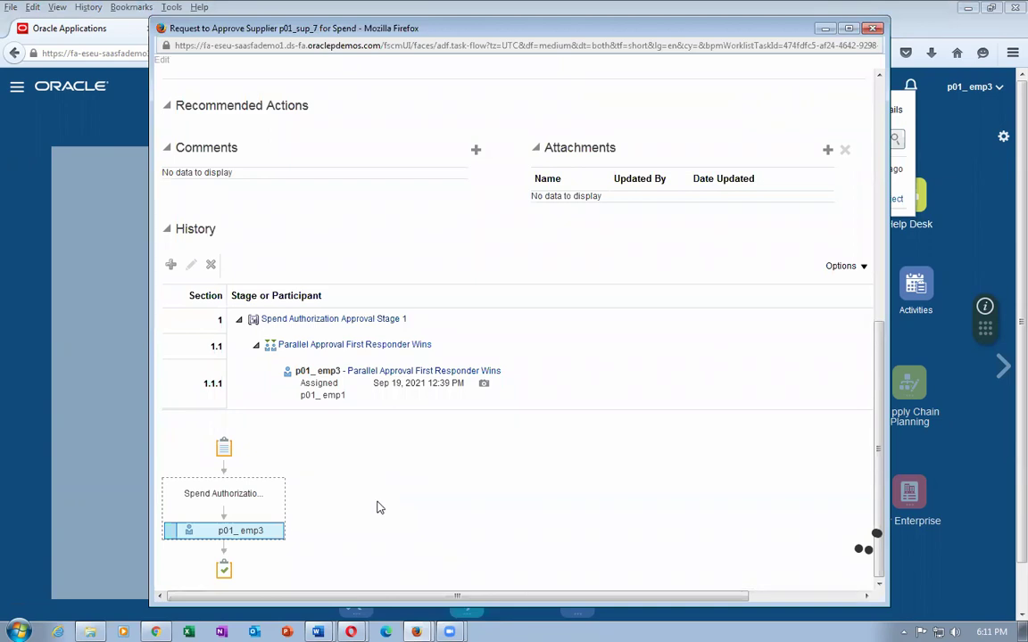
{"action": "scroll", "coordinate": [377, 507], "scroll_direction": "up", "scroll_amount": 3}
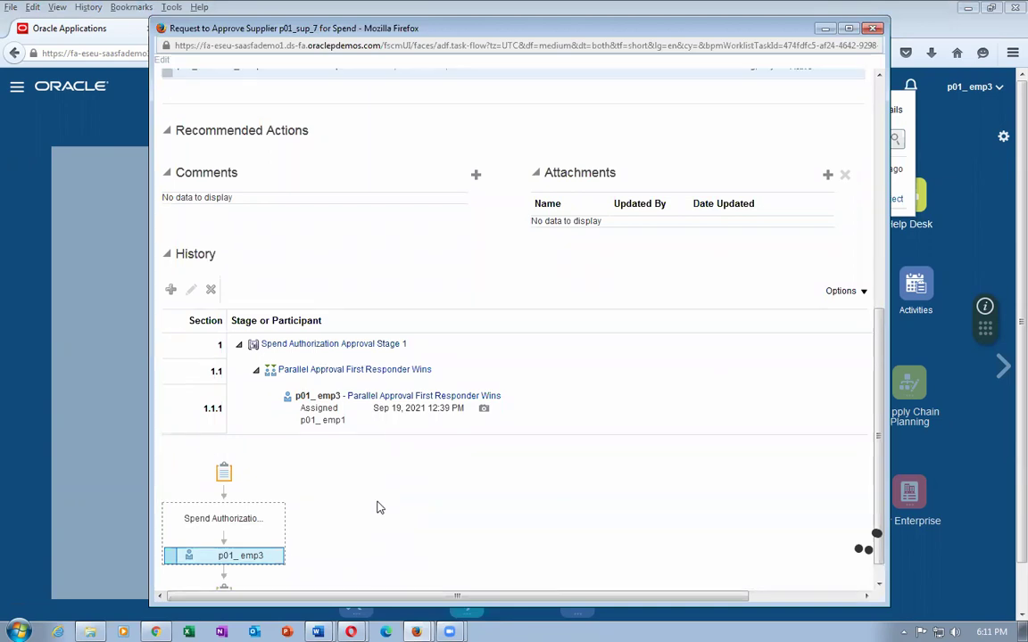
{"action": "scroll", "coordinate": [379, 507], "scroll_direction": "up", "scroll_amount": 2}
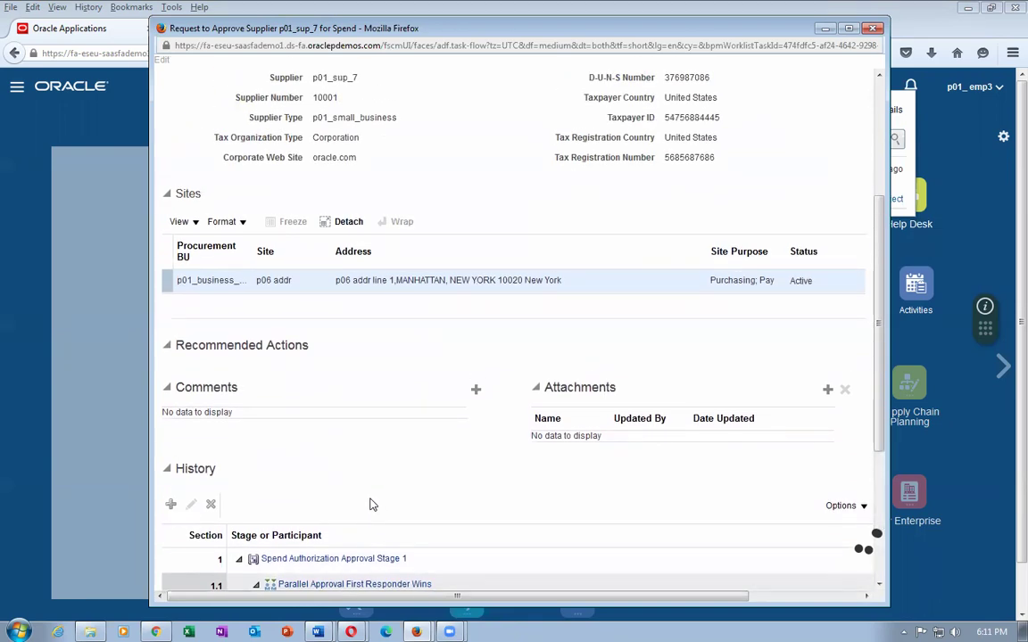
{"action": "scroll", "coordinate": [372, 503], "scroll_direction": "up", "scroll_amount": 2}
{"action": "scroll", "coordinate": [372, 504], "scroll_direction": "up", "scroll_amount": 3}
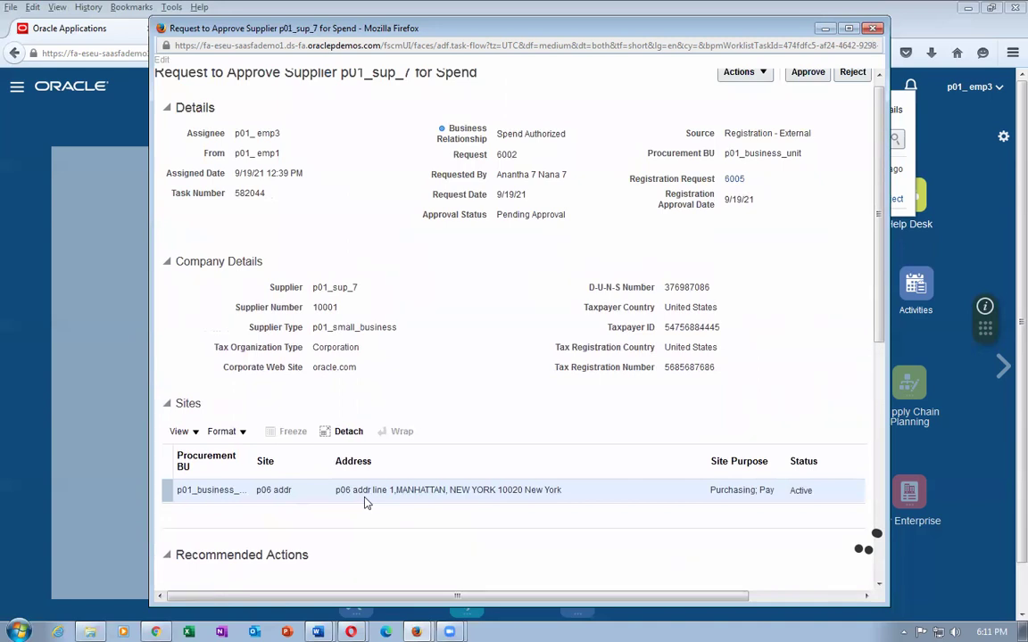
{"action": "scroll", "coordinate": [364, 500], "scroll_direction": "up", "scroll_amount": 1}
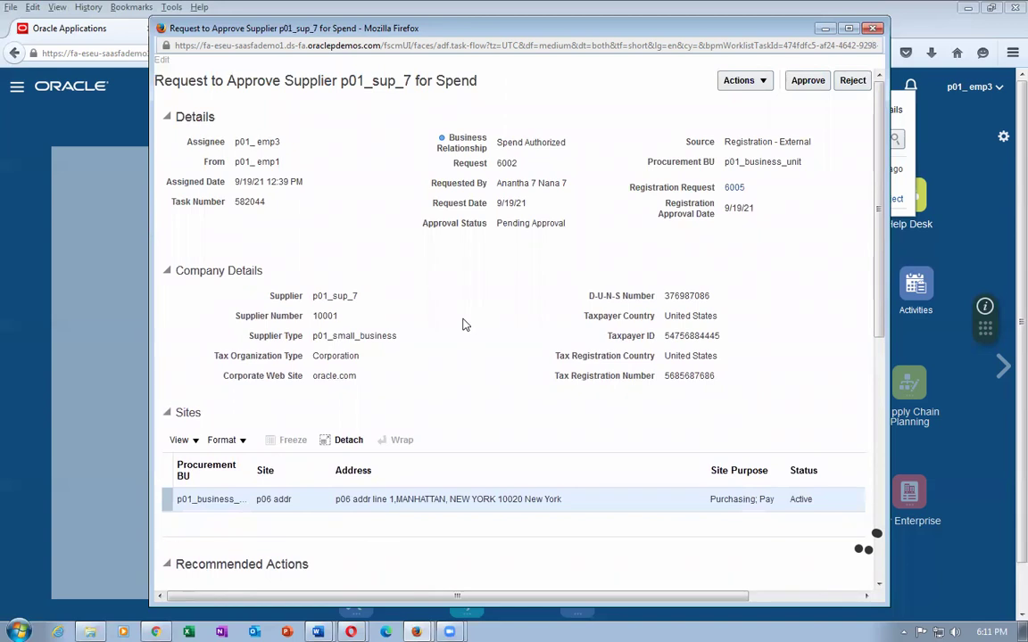
{"action": "scroll", "coordinate": [462, 325], "scroll_direction": "down", "scroll_amount": 1}
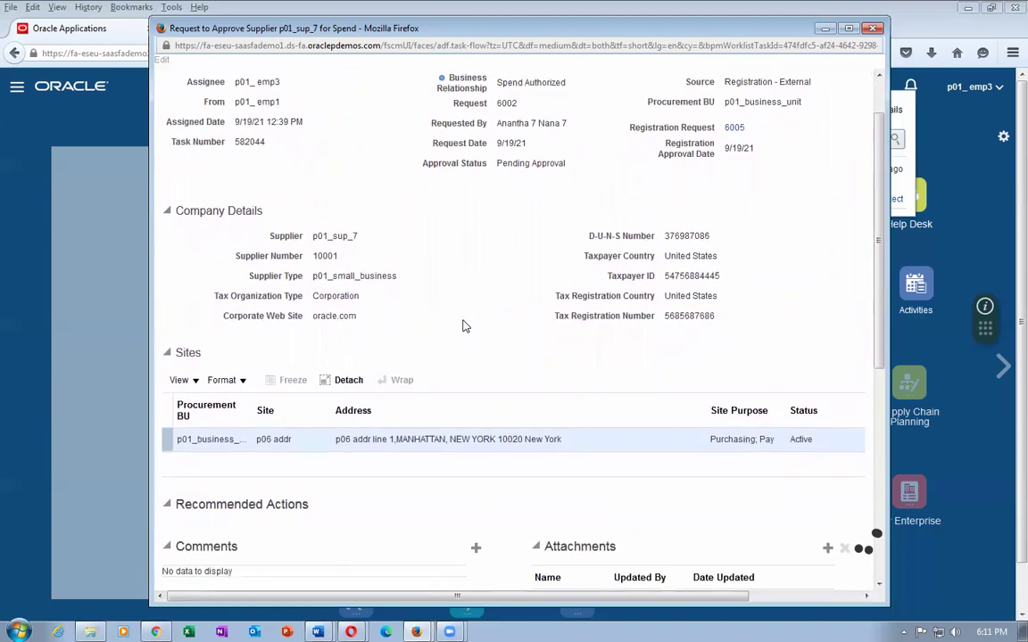
{"action": "scroll", "coordinate": [462, 326], "scroll_direction": "up", "scroll_amount": 1}
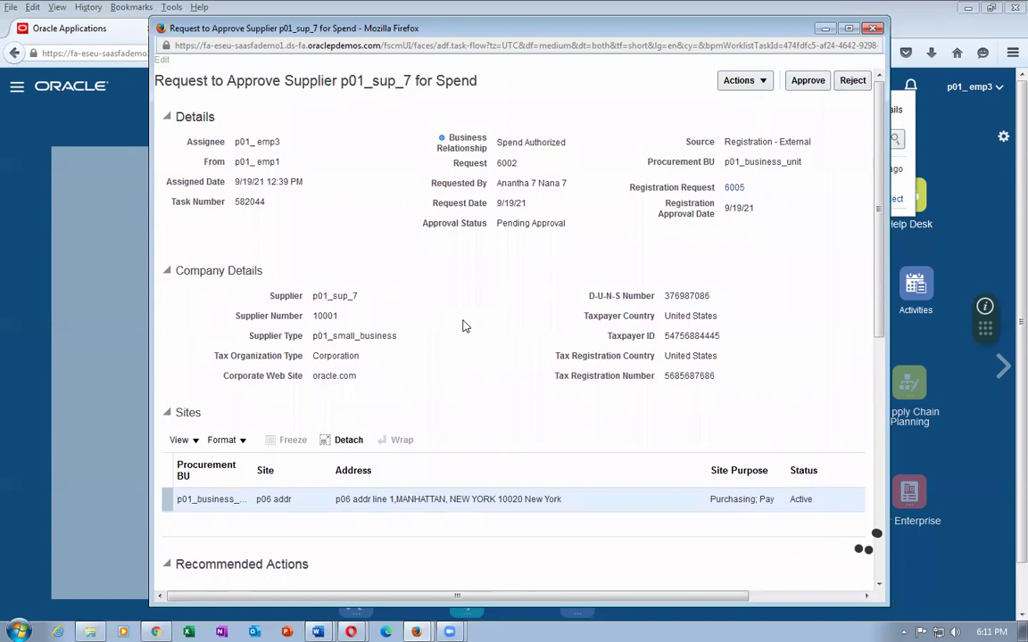
{"action": "left_click", "coordinate": [807, 80]}
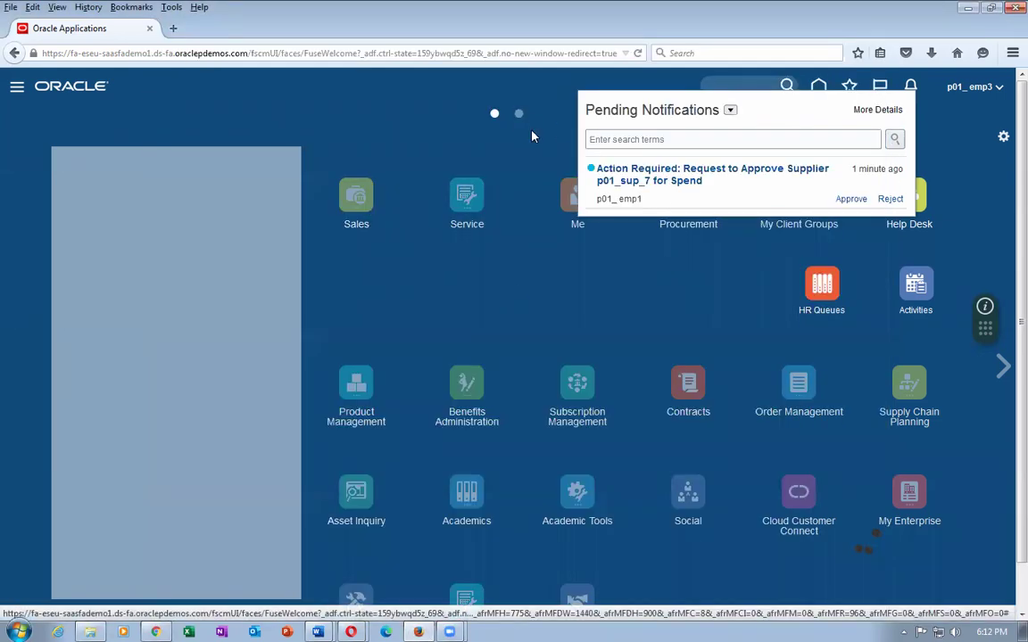
Dismiss the notifications and leave the setup pages without saving to reach the home springboard.
{"action": "left_click", "coordinate": [593, 310]}
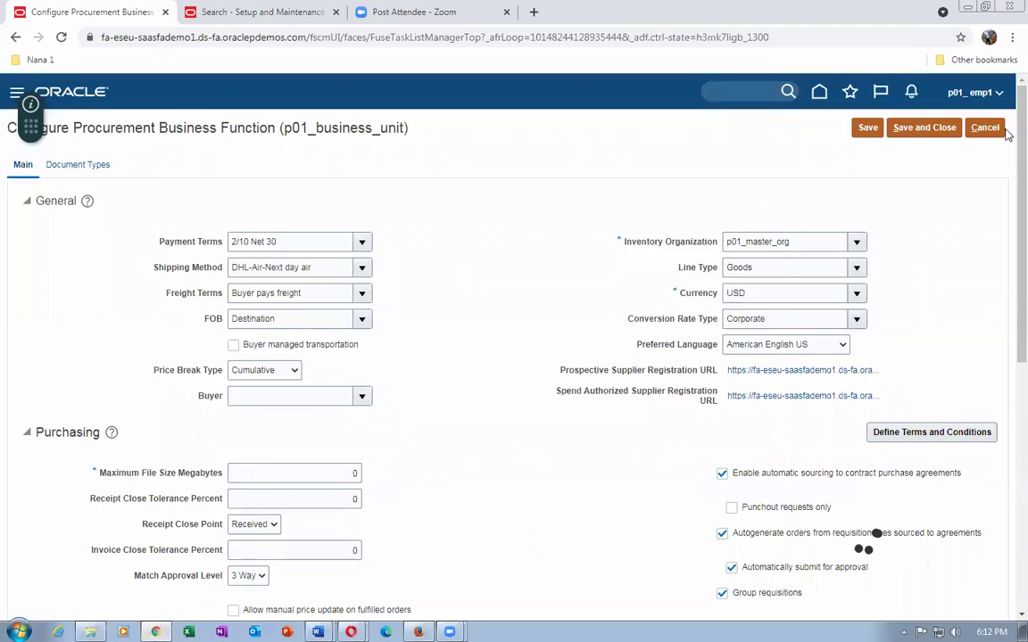
{"action": "left_click", "coordinate": [986, 128]}
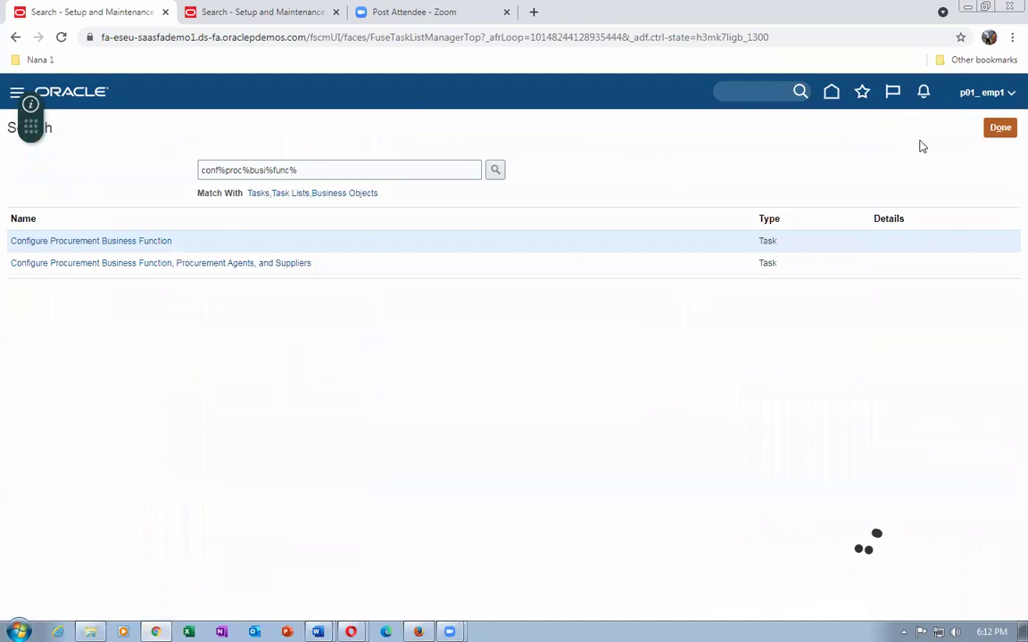
{"action": "left_click", "coordinate": [1001, 127]}
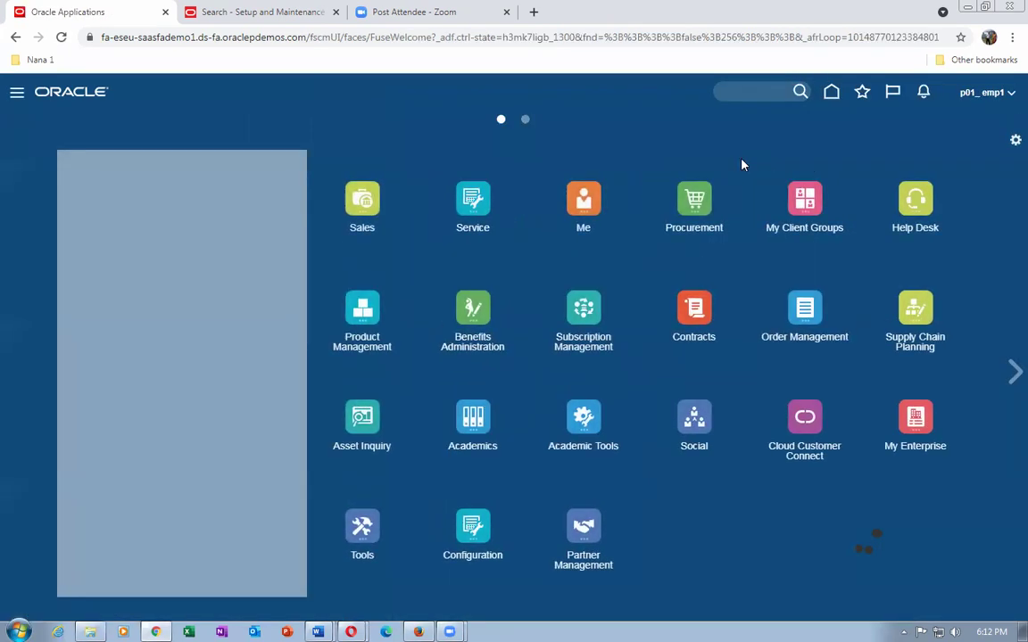
Open Manage Initiatives from the Supplier Qualification work area's Tasks panel.
{"action": "left_click", "coordinate": [697, 200]}
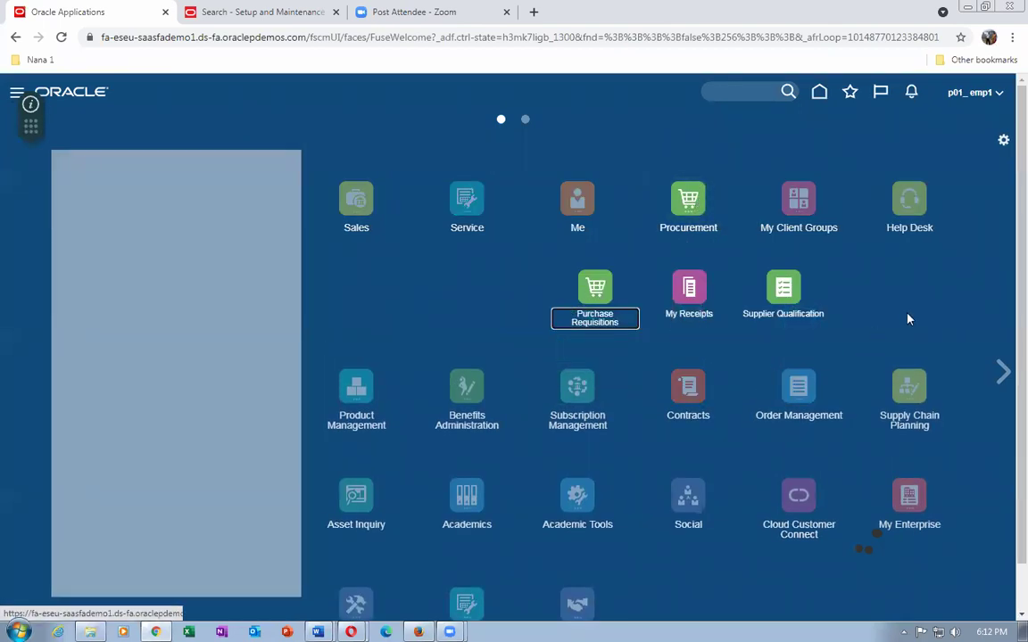
{"action": "left_click", "coordinate": [820, 305]}
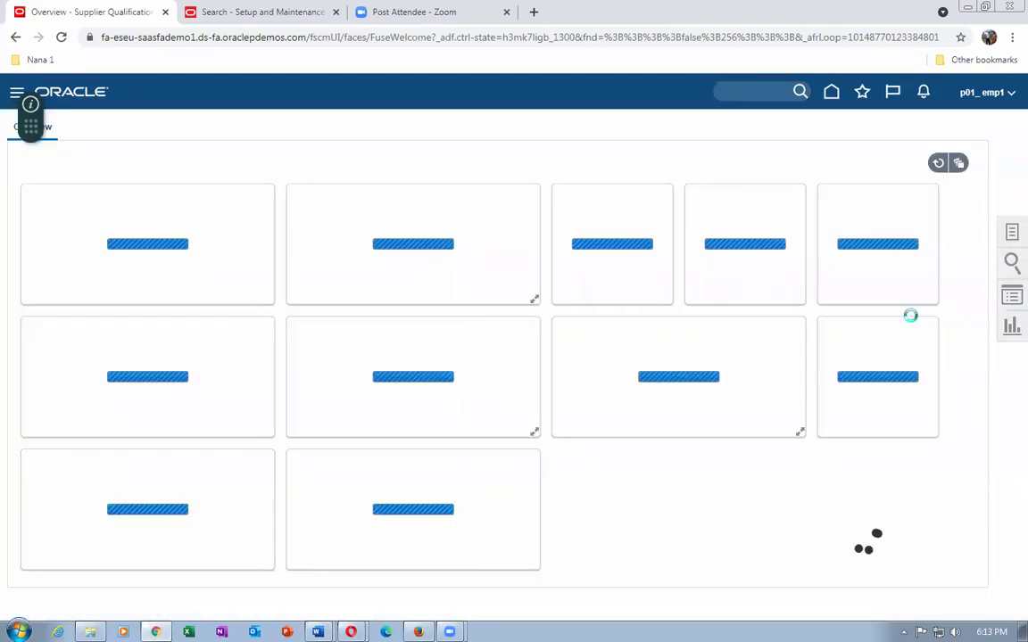
{"action": "left_click", "coordinate": [1011, 236]}
{"action": "left_click", "coordinate": [950, 172]}
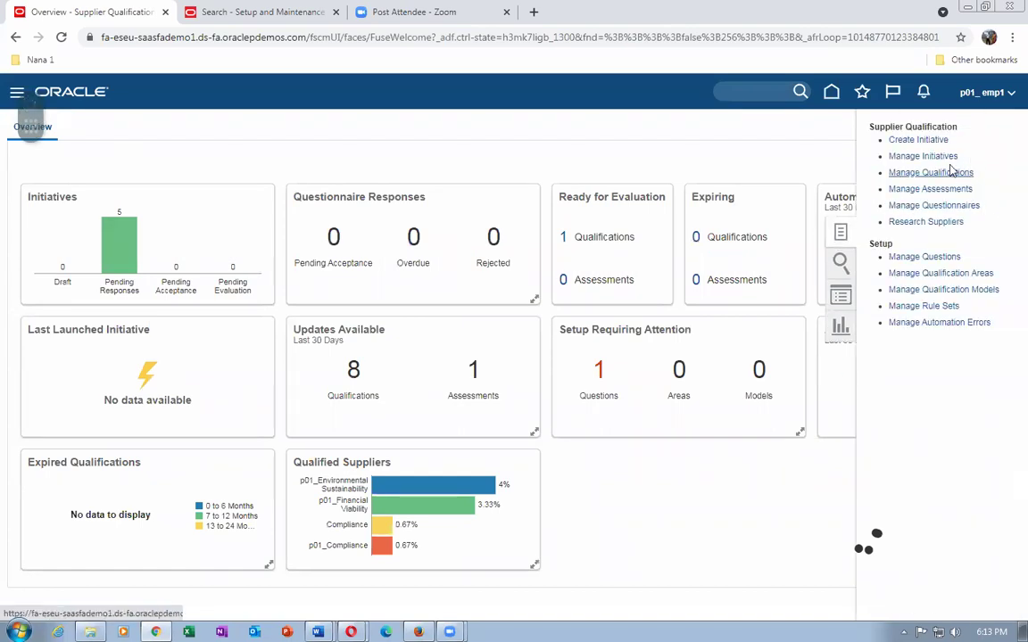
{"action": "left_click", "coordinate": [928, 156]}
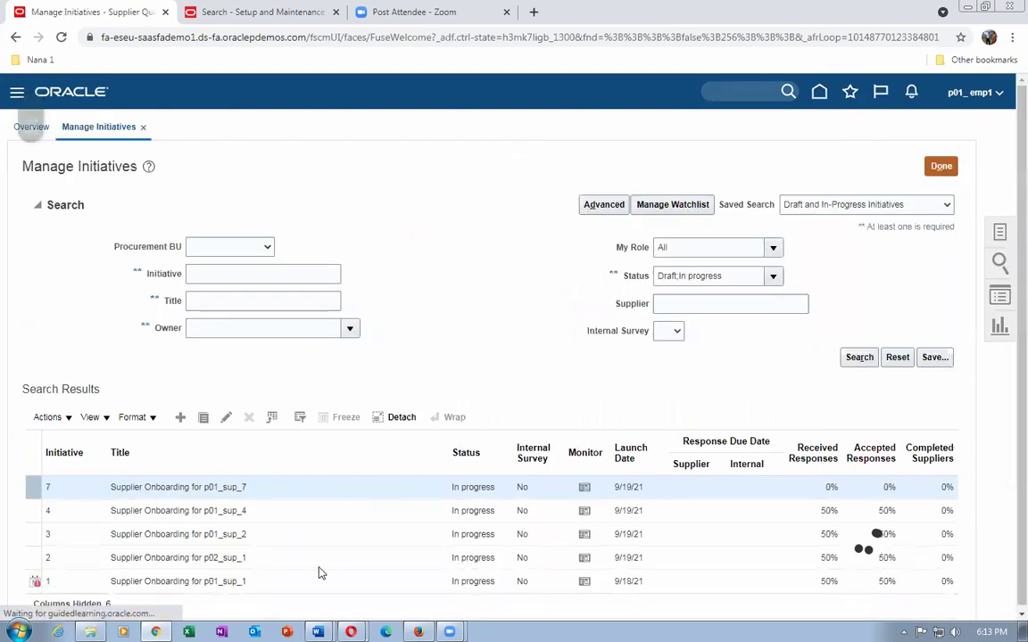
Check the Supplier Onboarding for p01_sup_7 initiative in the list, then switch to the Suppliers Overview window.
{"action": "left_click_drag", "start_coordinate": [135, 489], "coordinate": [204, 484]}
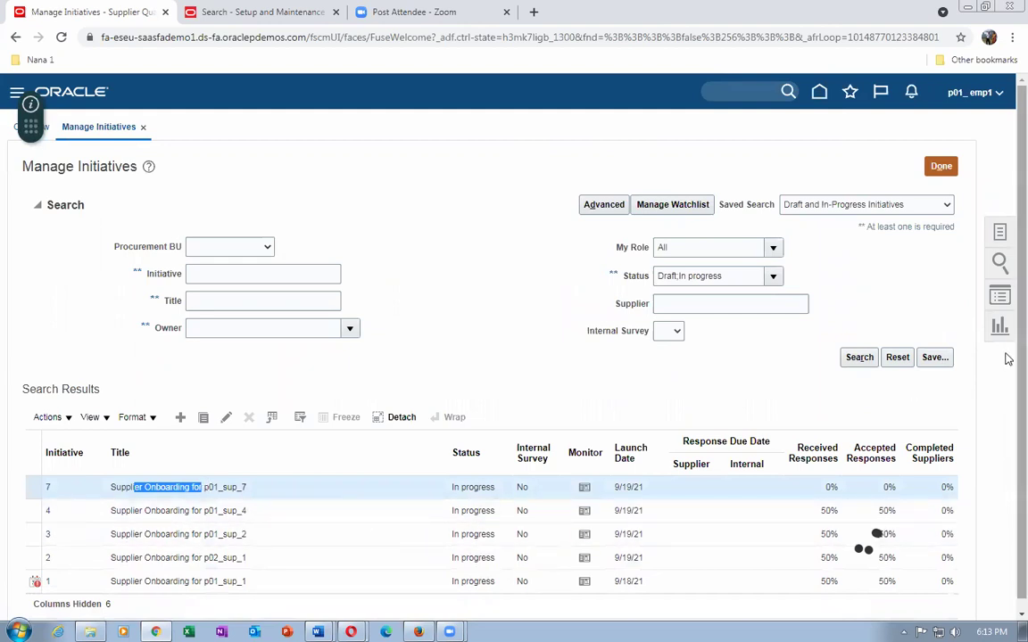
{"action": "scroll", "coordinate": [1008, 374], "scroll_direction": "down", "scroll_amount": 1}
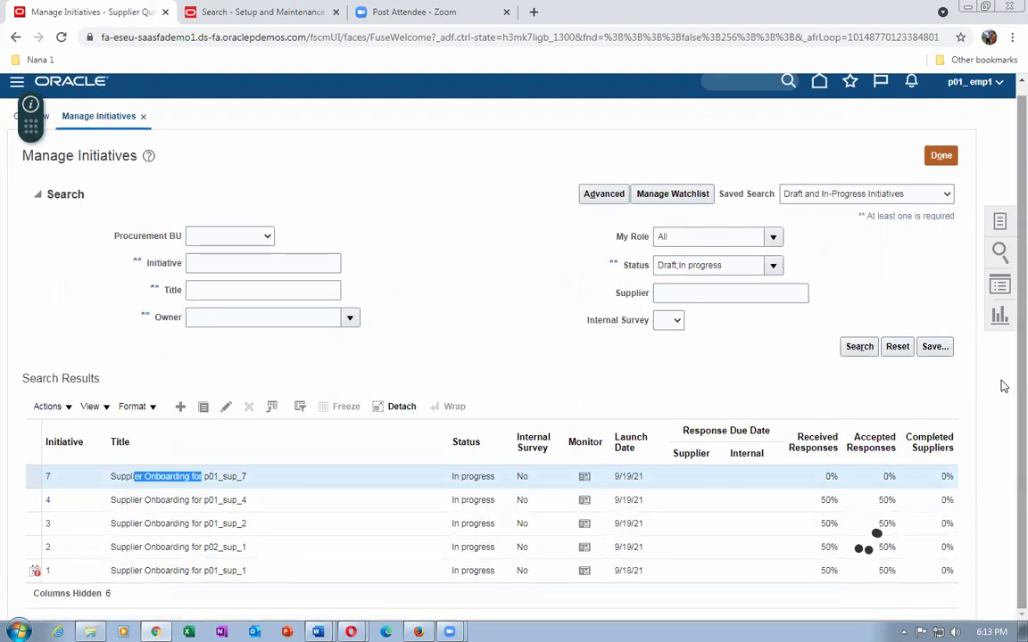
{"action": "left_click", "coordinate": [489, 344]}
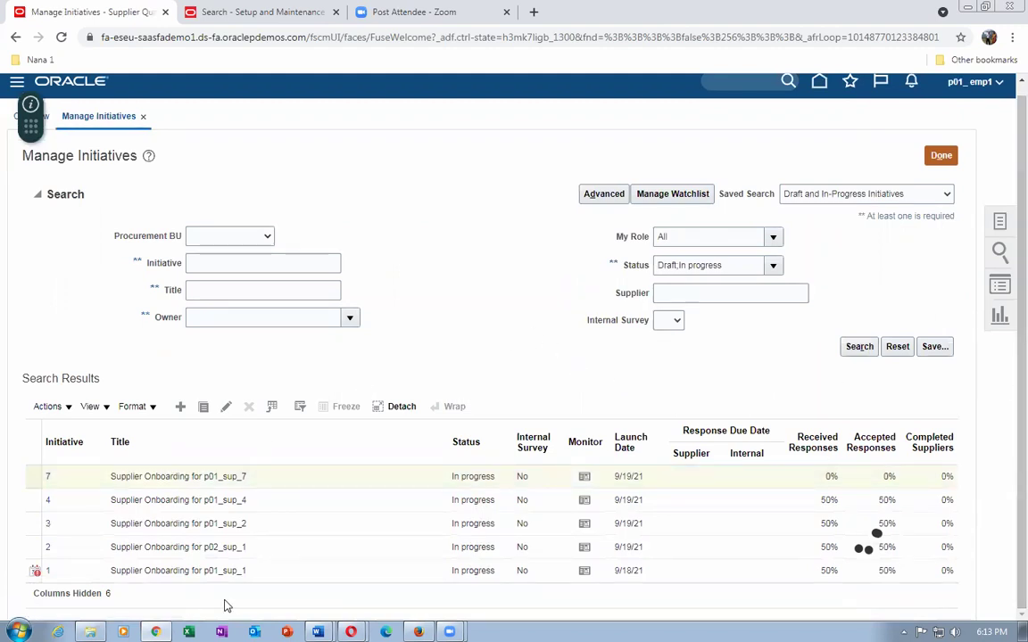
{"action": "mouse_move", "coordinate": [351, 632]}
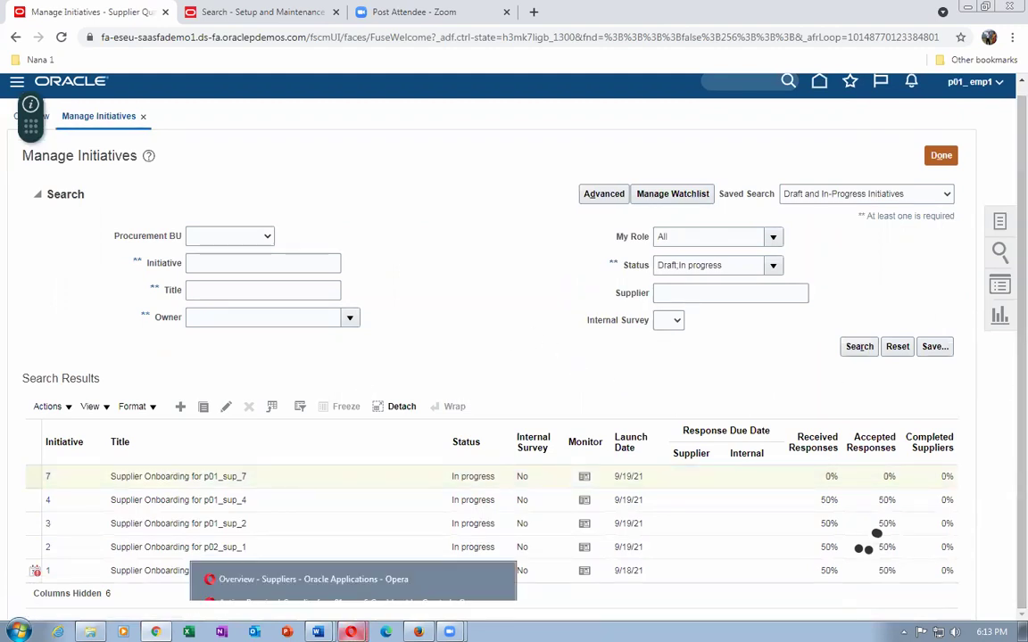
{"action": "left_click", "coordinate": [341, 588]}
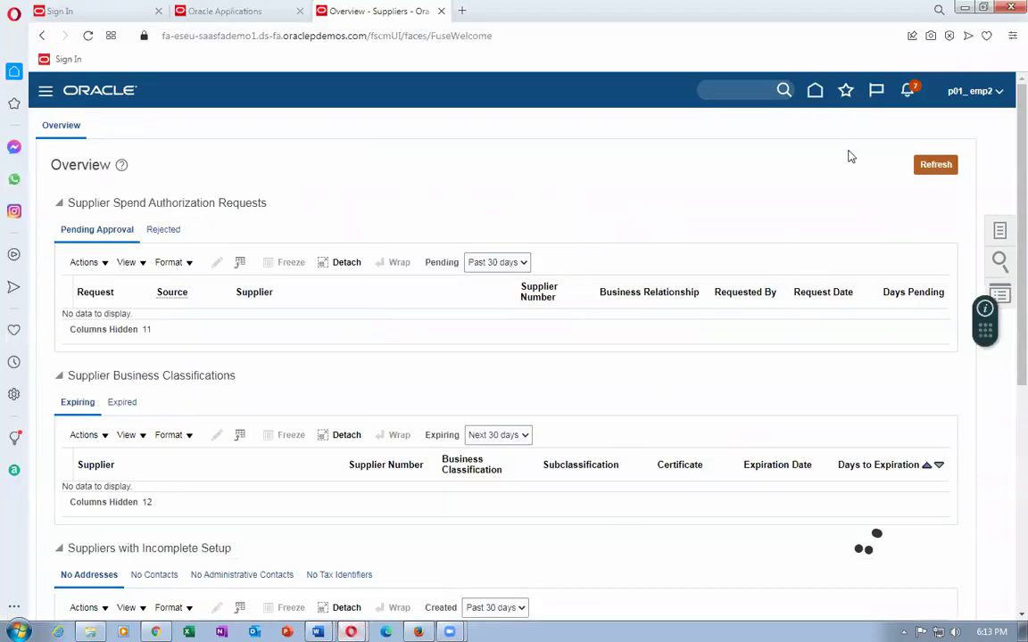
From Suppliers, search Manage Supplier Registration Requests with Approval Status set to Approved.
{"action": "left_click", "coordinate": [816, 93]}
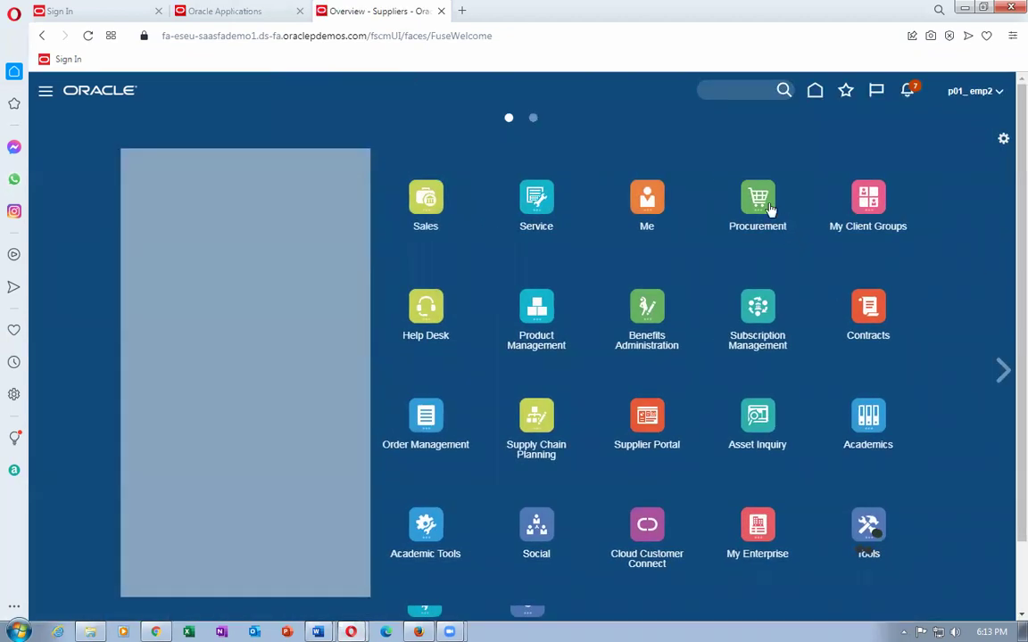
{"action": "left_click", "coordinate": [761, 199]}
{"action": "left_click", "coordinate": [800, 304]}
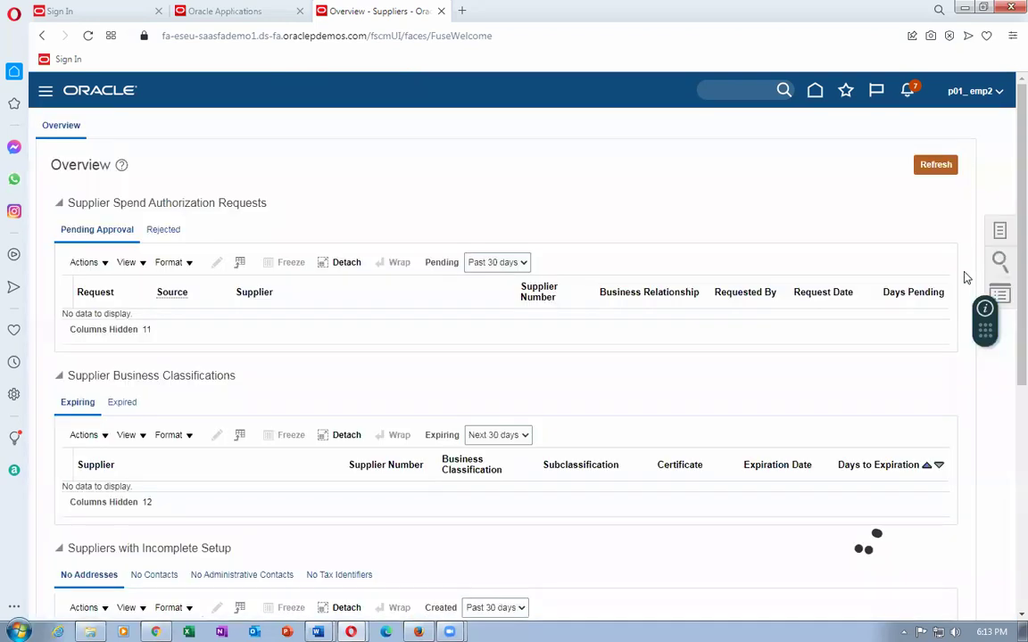
{"action": "left_click", "coordinate": [1001, 232]}
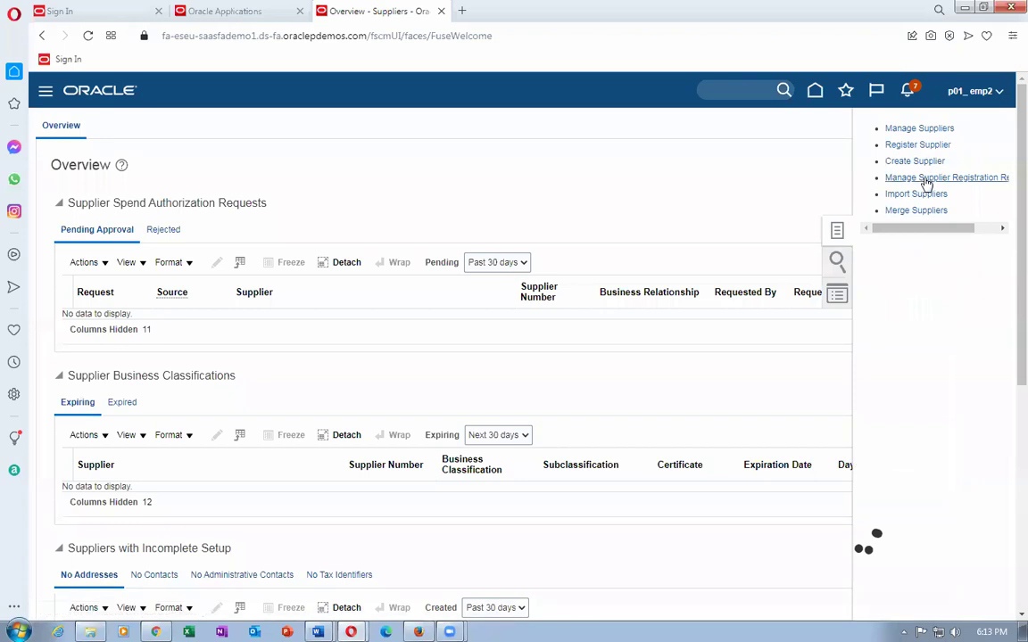
{"action": "left_click", "coordinate": [922, 178]}
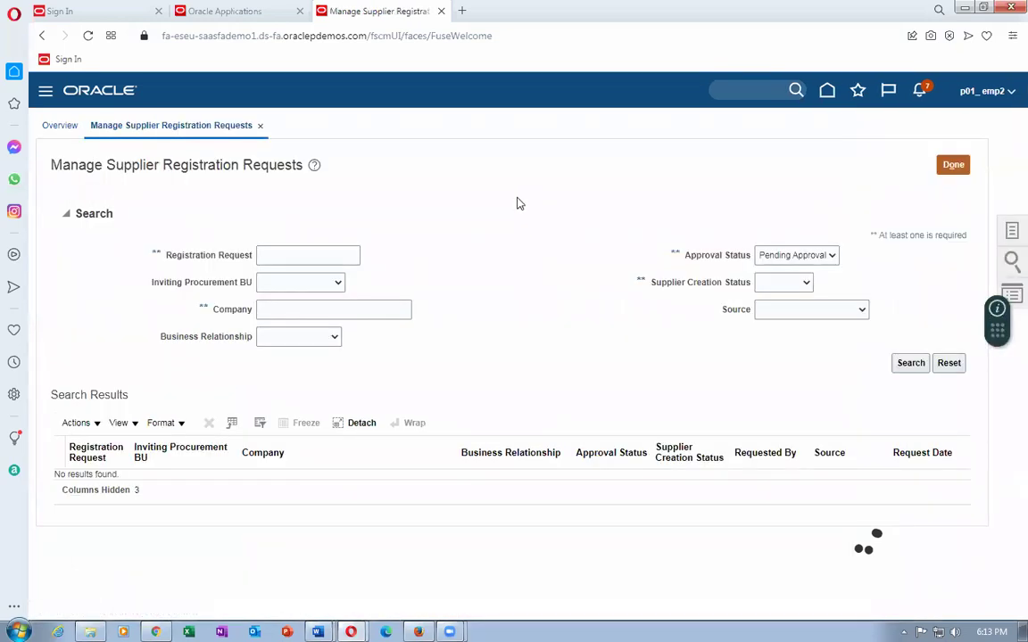
{"action": "left_click", "coordinate": [780, 260]}
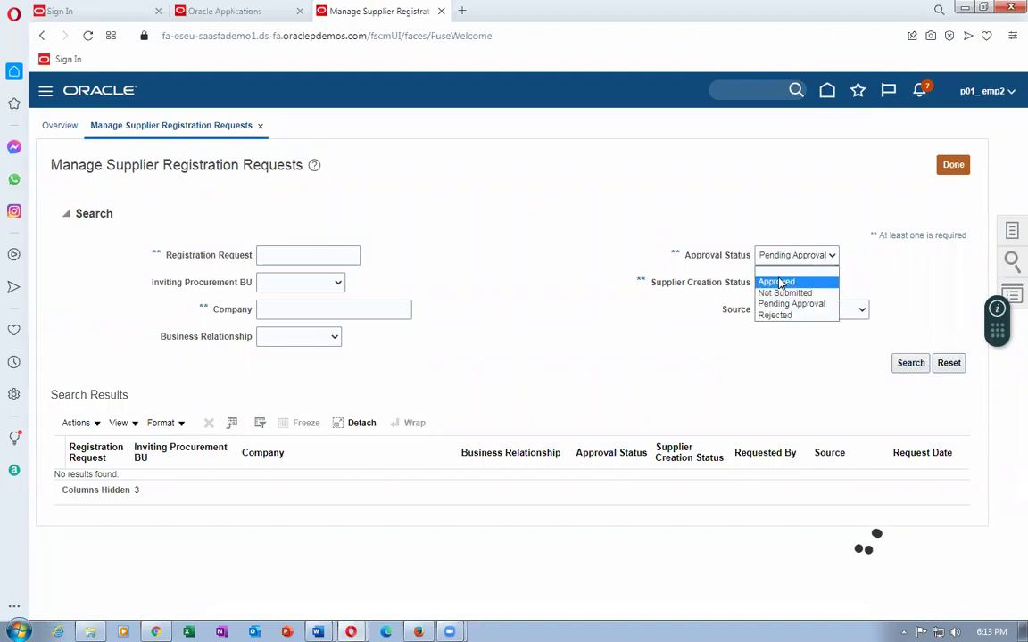
{"action": "left_click", "coordinate": [777, 282]}
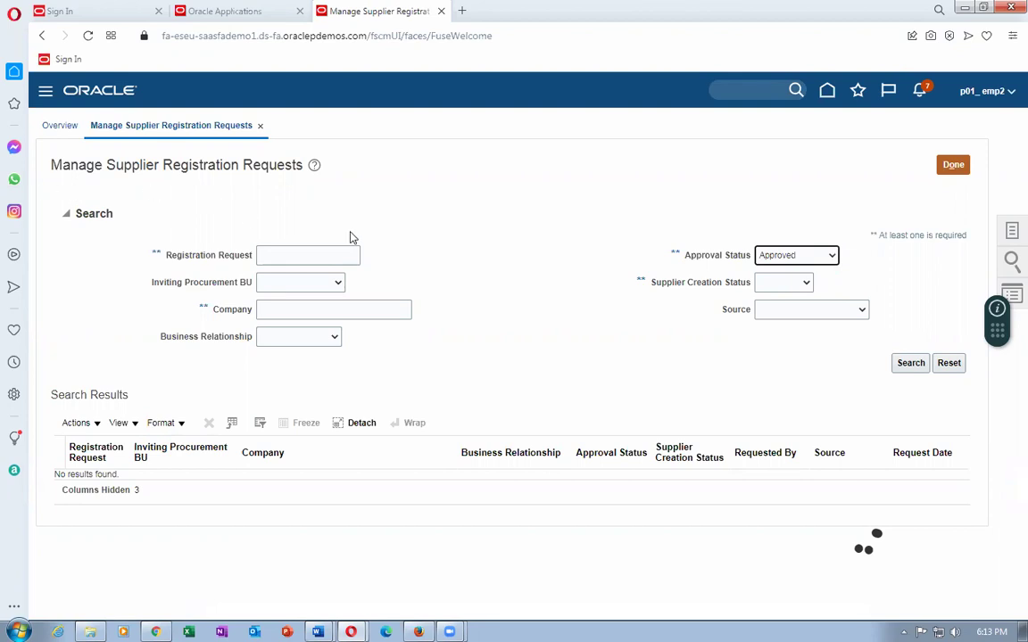
{"action": "left_click", "coordinate": [911, 364]}
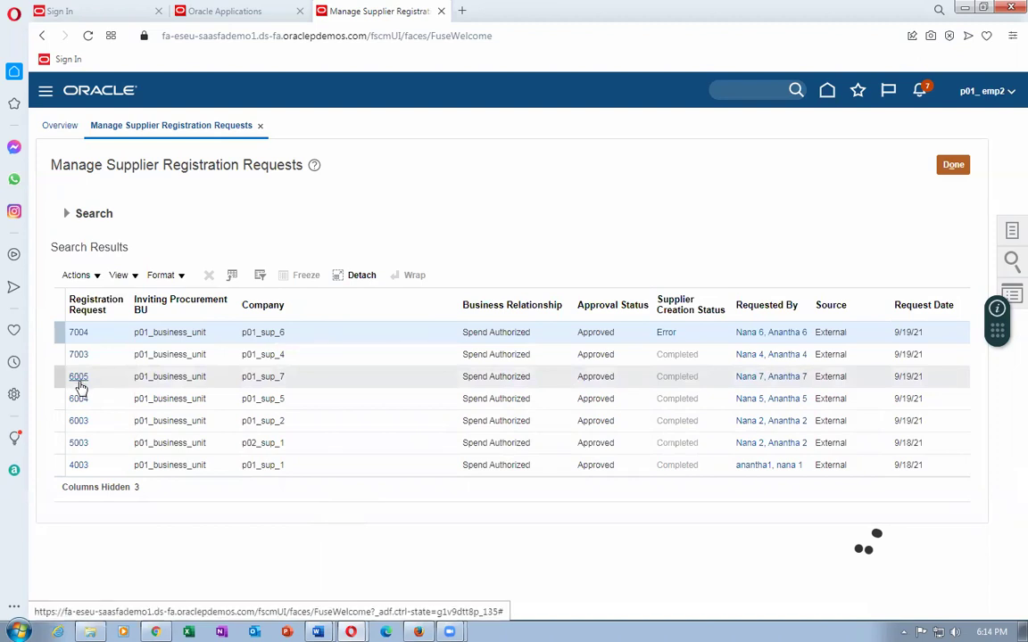
Review registration request 6005's company, address, classification, bank and category details, then open Questionnaire Details.
{"action": "left_click", "coordinate": [79, 380]}
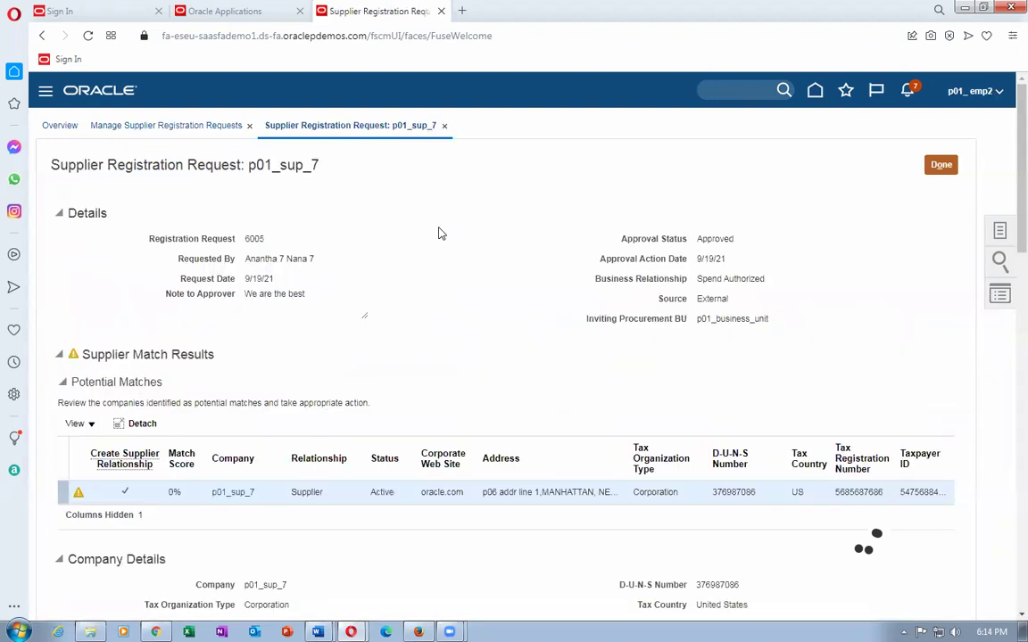
{"action": "scroll", "coordinate": [438, 235], "scroll_direction": "down", "scroll_amount": 2}
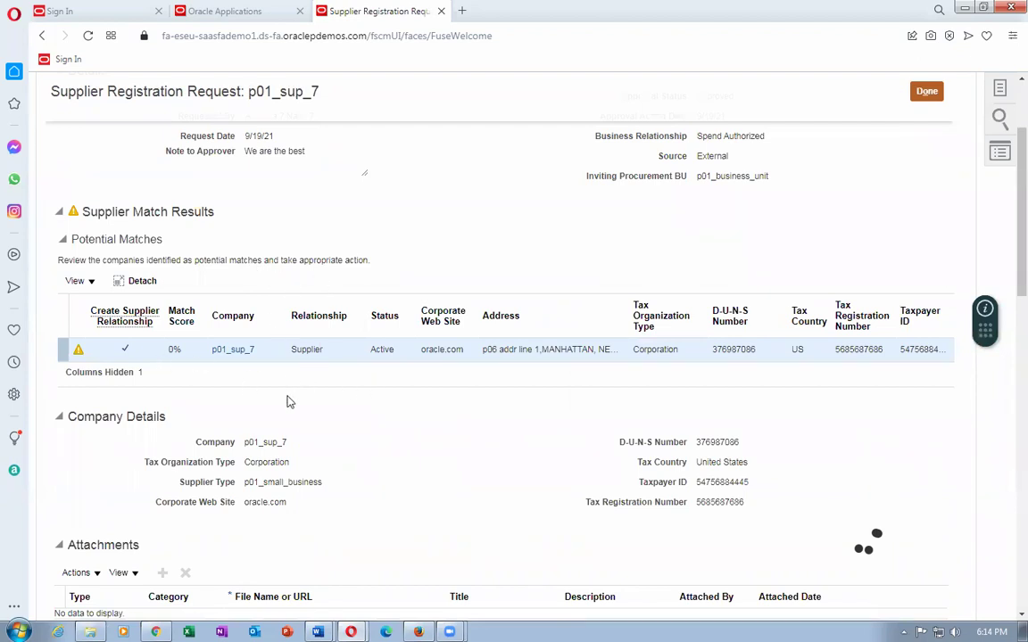
{"action": "scroll", "coordinate": [289, 402], "scroll_direction": "down", "scroll_amount": 3}
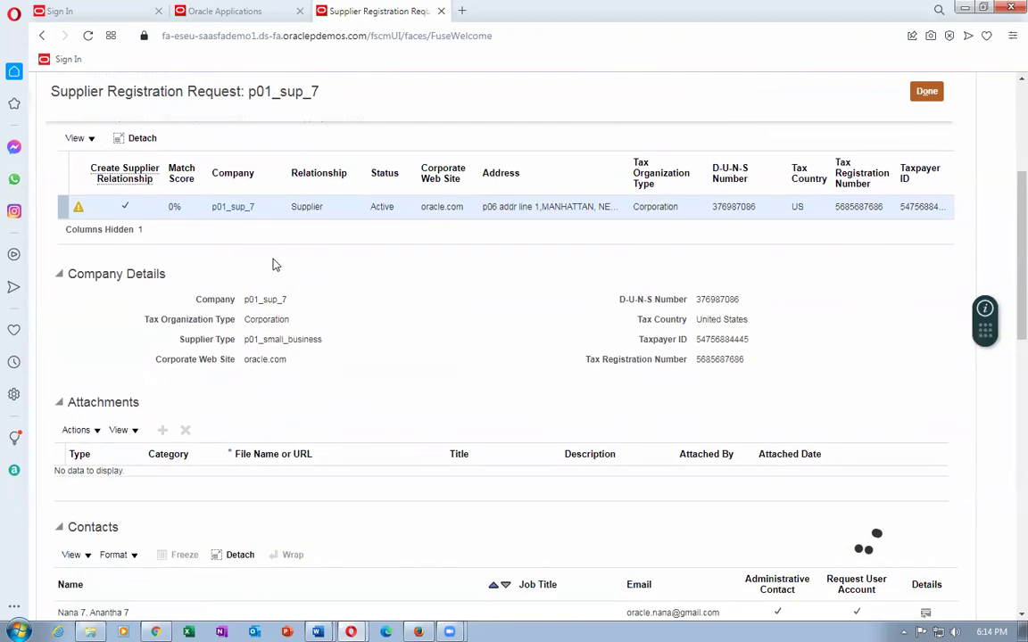
{"action": "scroll", "coordinate": [275, 264], "scroll_direction": "down", "scroll_amount": 3}
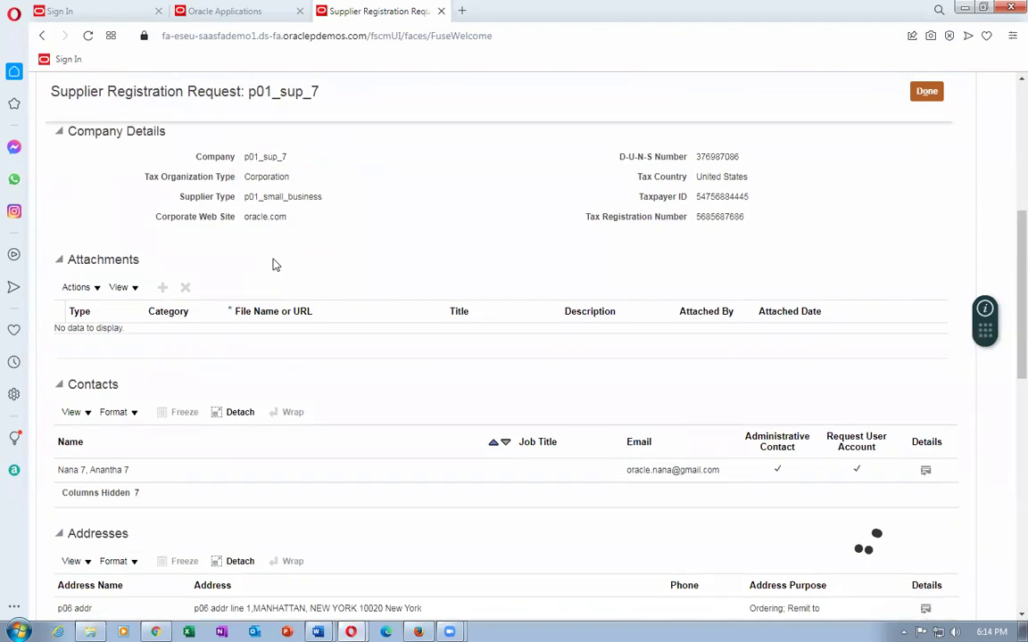
{"action": "scroll", "coordinate": [275, 264], "scroll_direction": "down", "scroll_amount": 7}
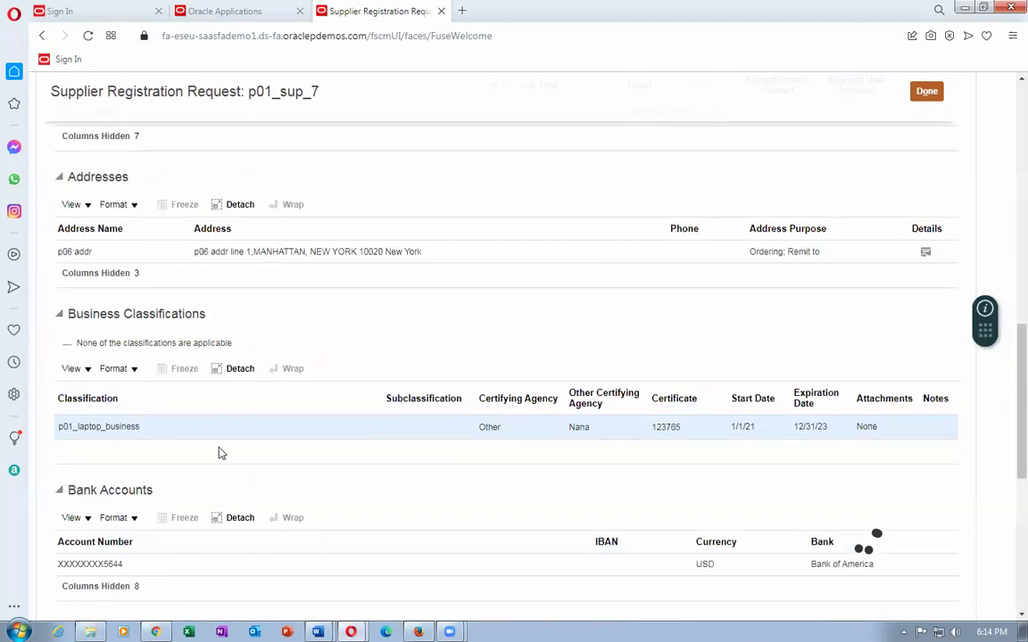
{"action": "scroll", "coordinate": [223, 482], "scroll_direction": "down", "scroll_amount": 1}
{"action": "scroll", "coordinate": [214, 446], "scroll_direction": "down", "scroll_amount": 4}
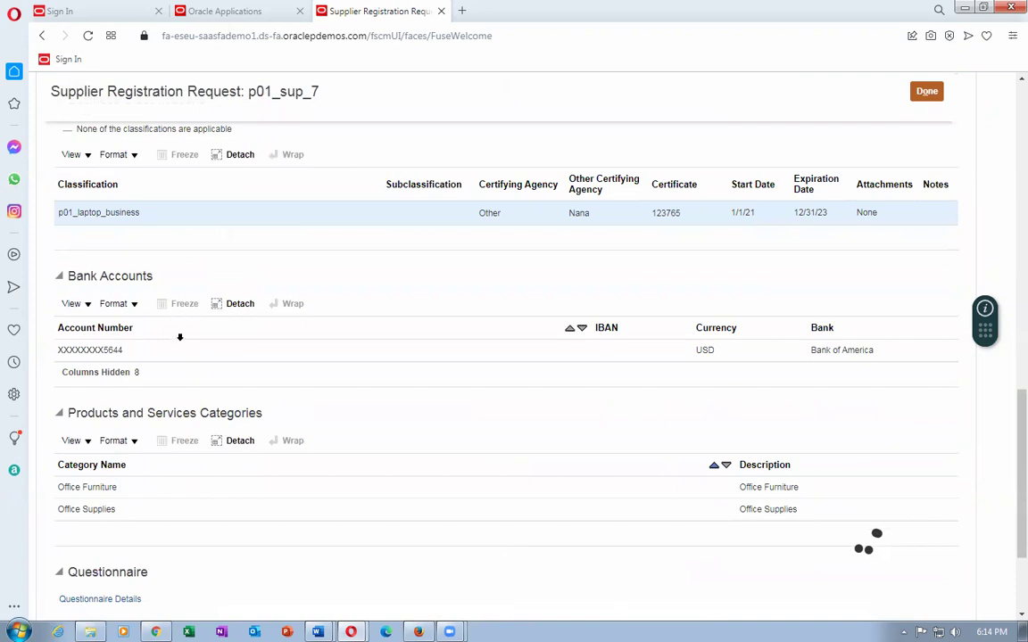
{"action": "scroll", "coordinate": [179, 337], "scroll_direction": "up", "scroll_amount": 4}
{"action": "scroll", "coordinate": [181, 340], "scroll_direction": "up", "scroll_amount": 3}
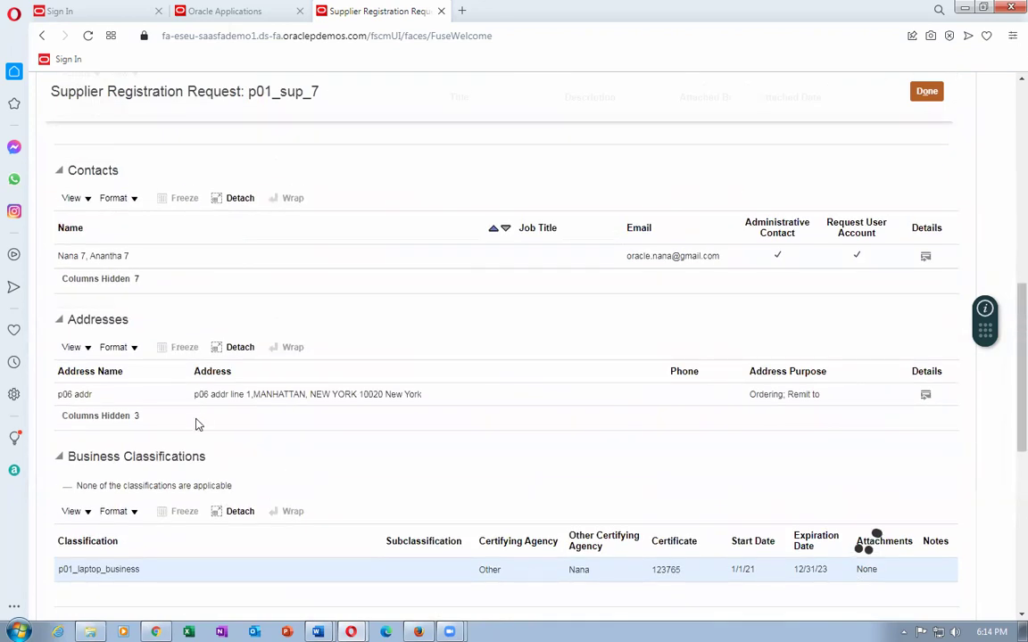
{"action": "scroll", "coordinate": [199, 308], "scroll_direction": "down", "scroll_amount": 5}
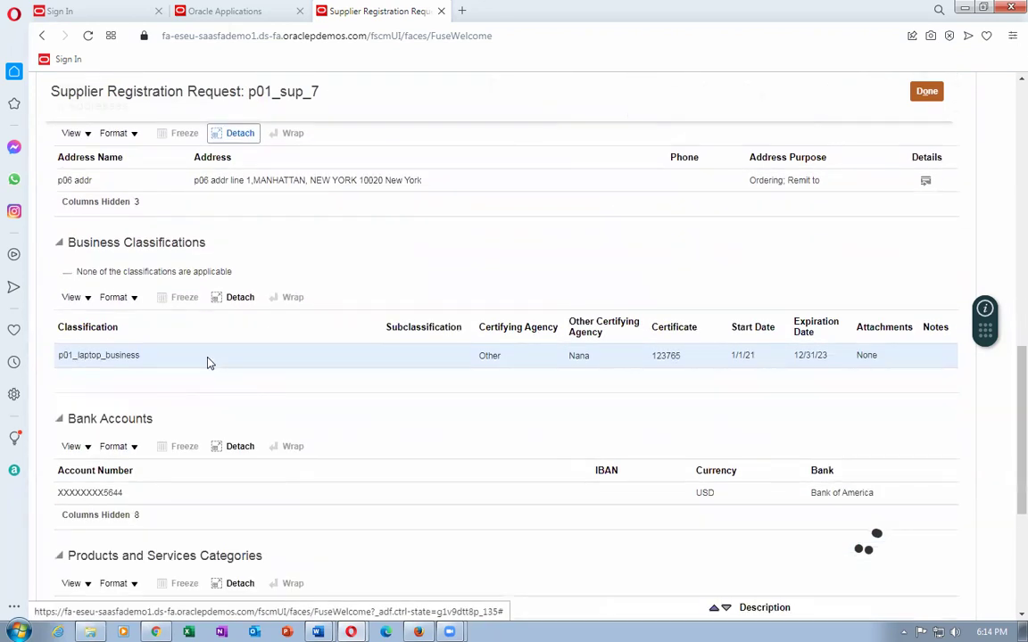
{"action": "scroll", "coordinate": [205, 361], "scroll_direction": "down", "scroll_amount": 3}
{"action": "scroll", "coordinate": [205, 363], "scroll_direction": "down", "scroll_amount": 2}
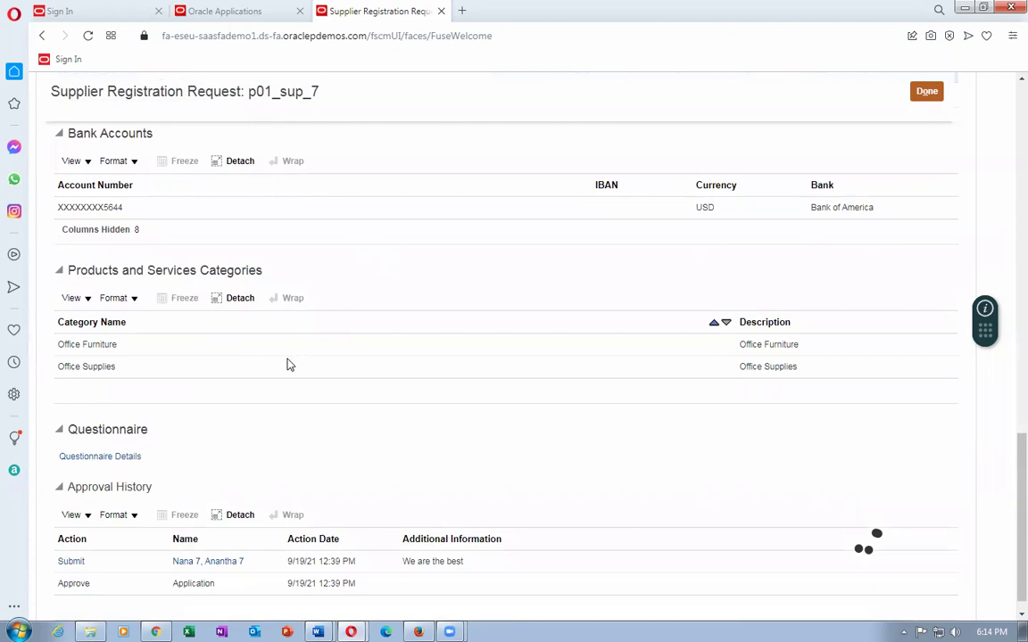
{"action": "left_click", "coordinate": [90, 459]}
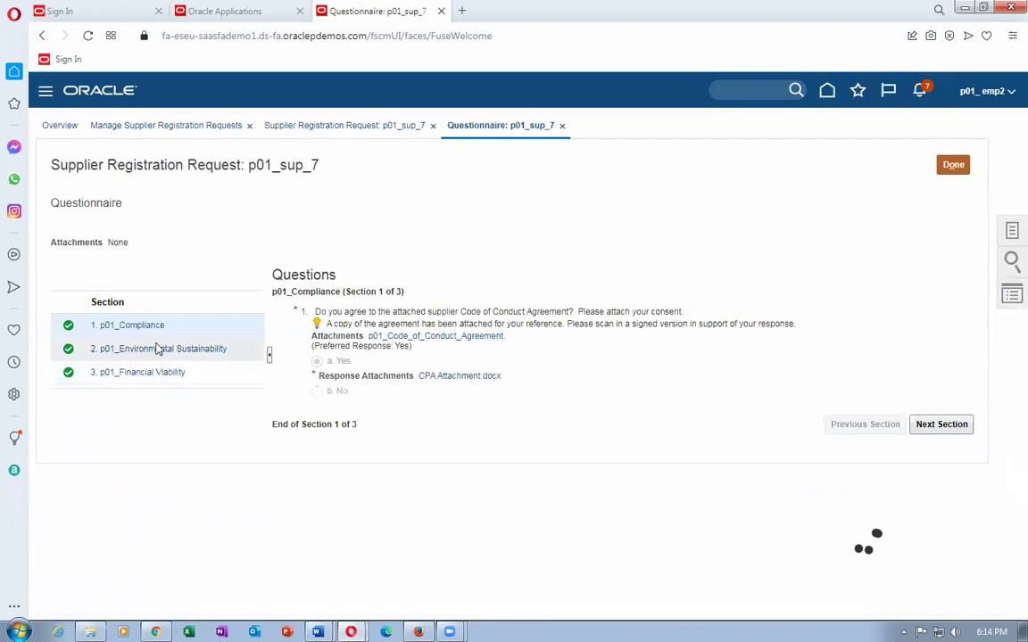
Page through the questionnaire sections, then close the questionnaire and registration request 6005 with Done.
{"action": "left_click", "coordinate": [946, 427]}
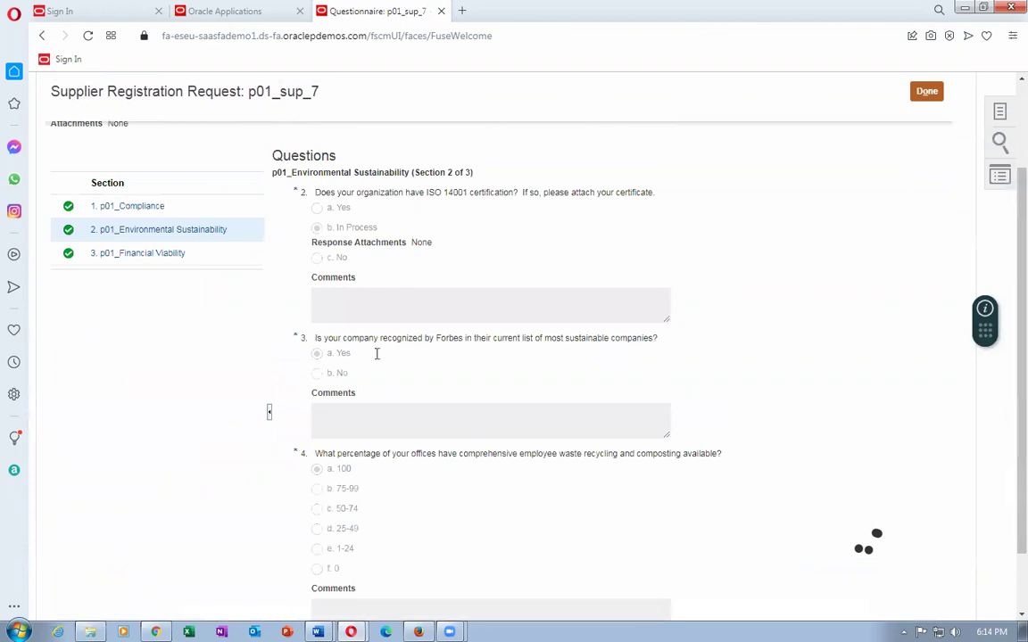
{"action": "scroll", "coordinate": [856, 453], "scroll_direction": "down", "scroll_amount": 2}
{"action": "left_click", "coordinate": [927, 583]}
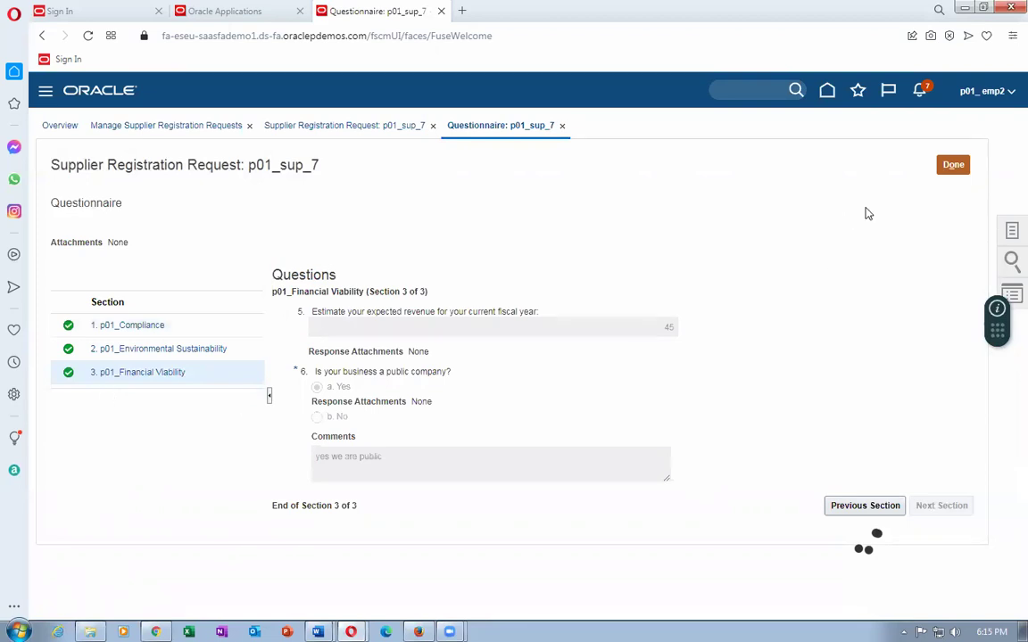
{"action": "left_click", "coordinate": [952, 164]}
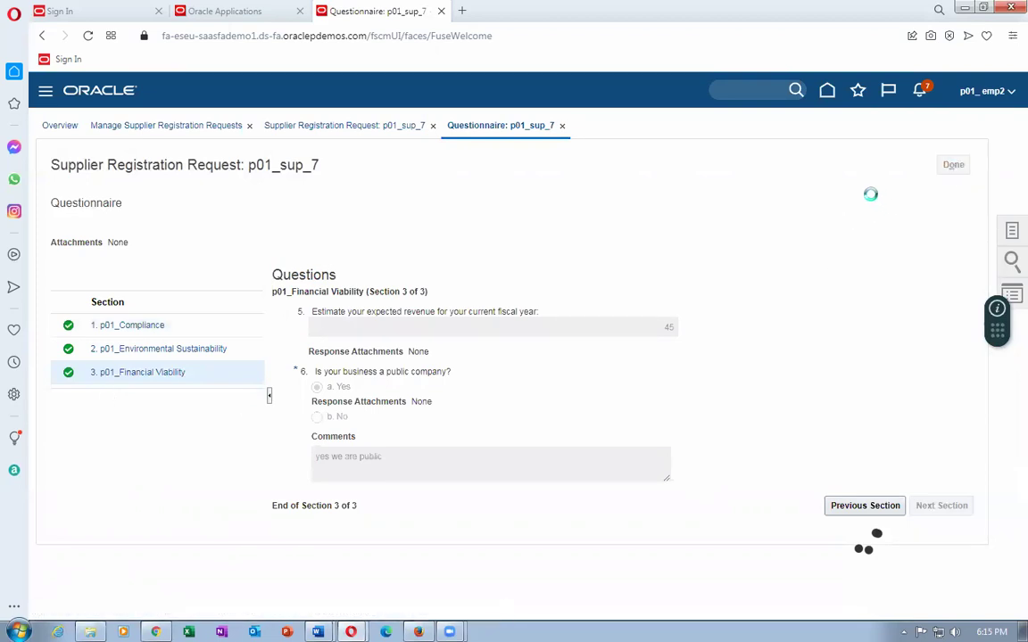
{"action": "left_click", "coordinate": [445, 126]}
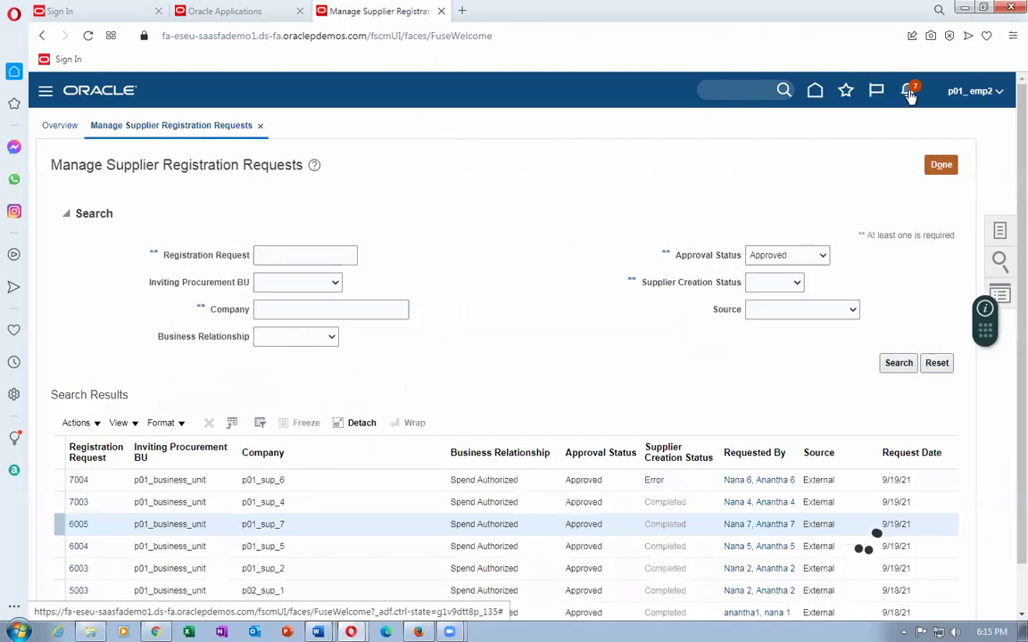
{"action": "left_click", "coordinate": [909, 93]}
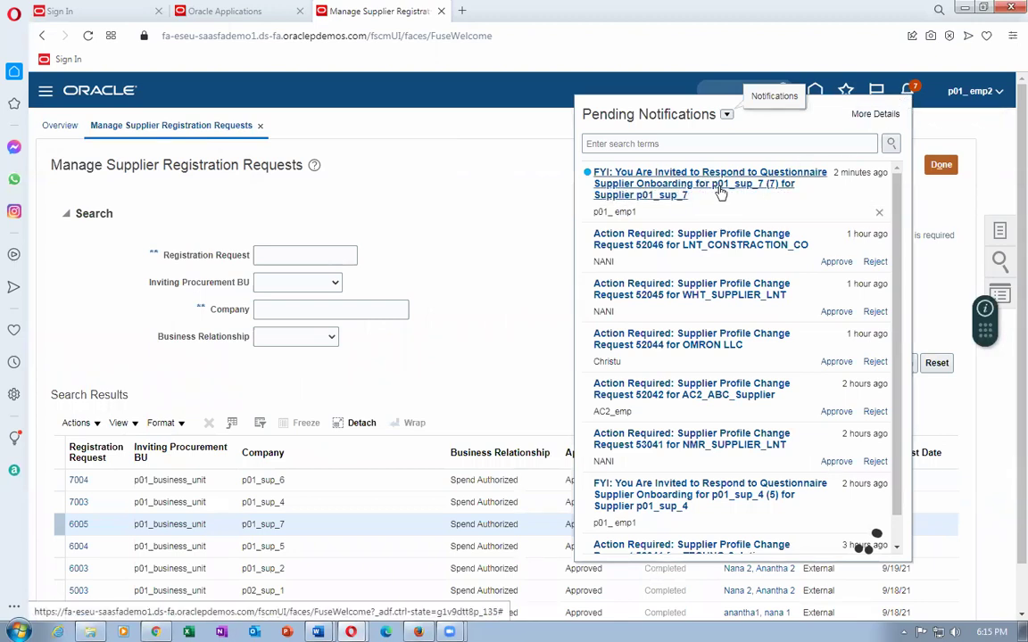
Read the FYI questionnaire invitation for p01_sup_7, then return home and expand Procurement.
{"action": "left_click", "coordinate": [719, 189]}
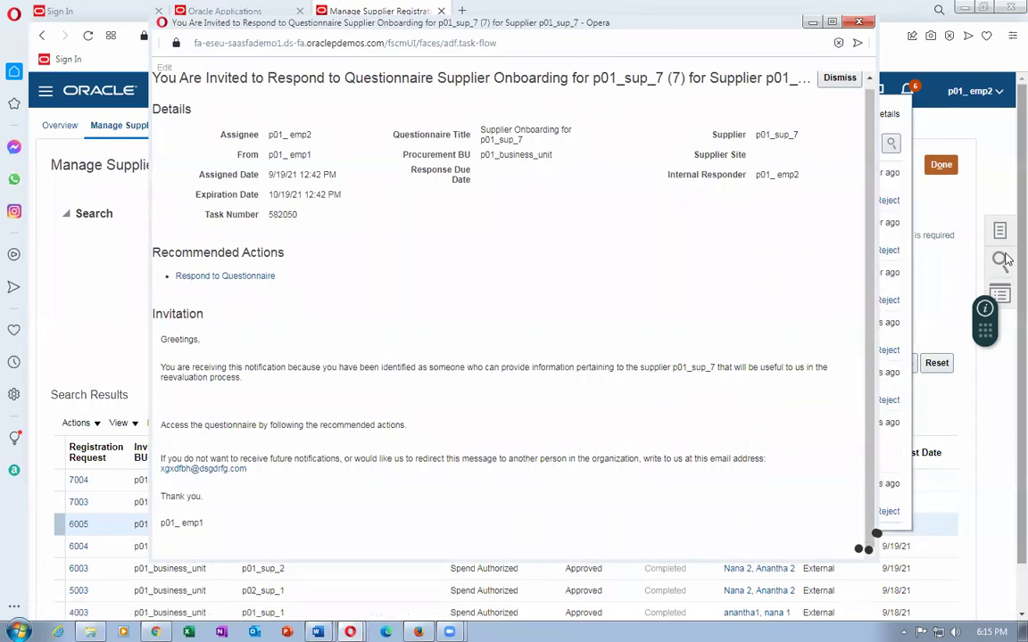
{"action": "left_click", "coordinate": [907, 192]}
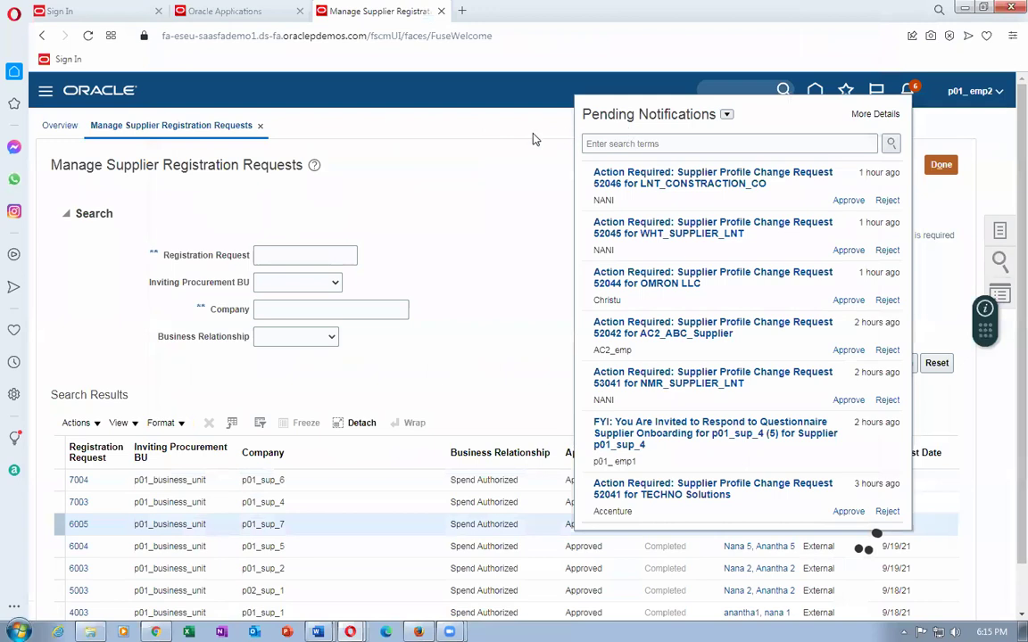
{"action": "left_click", "coordinate": [486, 121]}
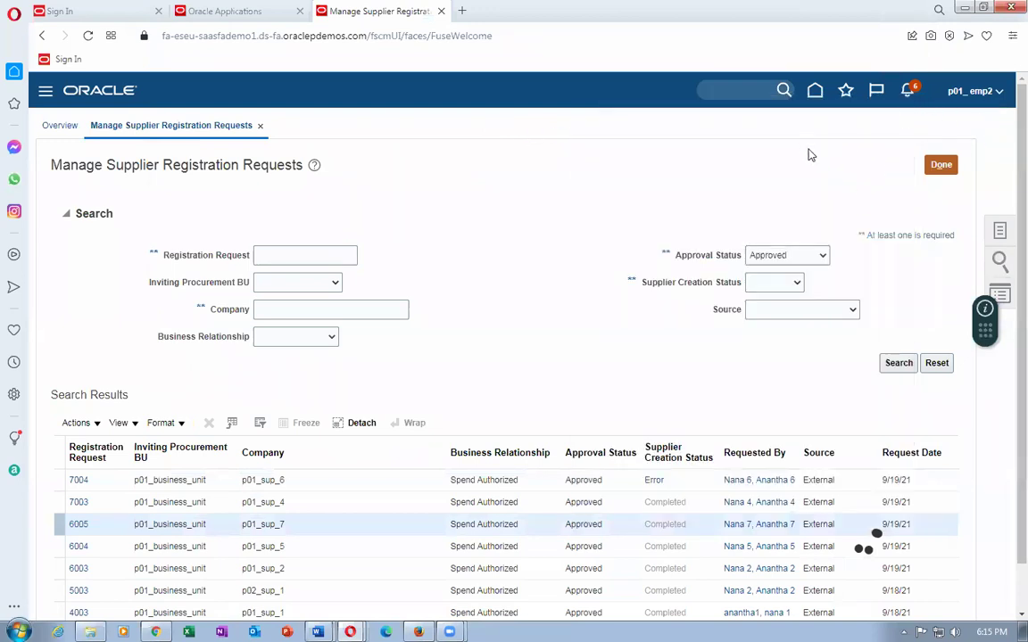
{"action": "left_click", "coordinate": [941, 166]}
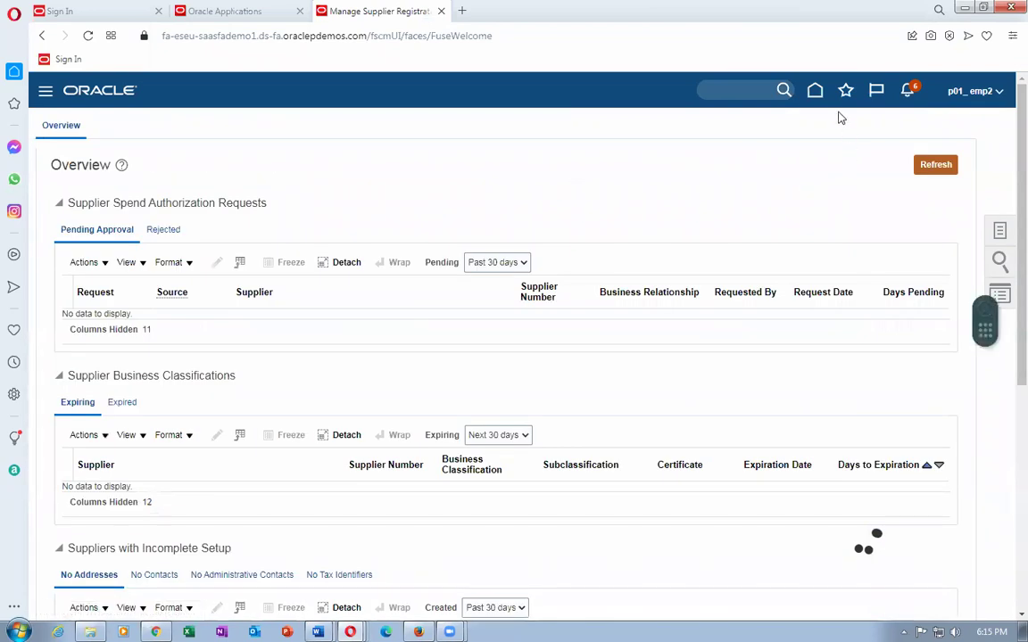
{"action": "left_click", "coordinate": [817, 93]}
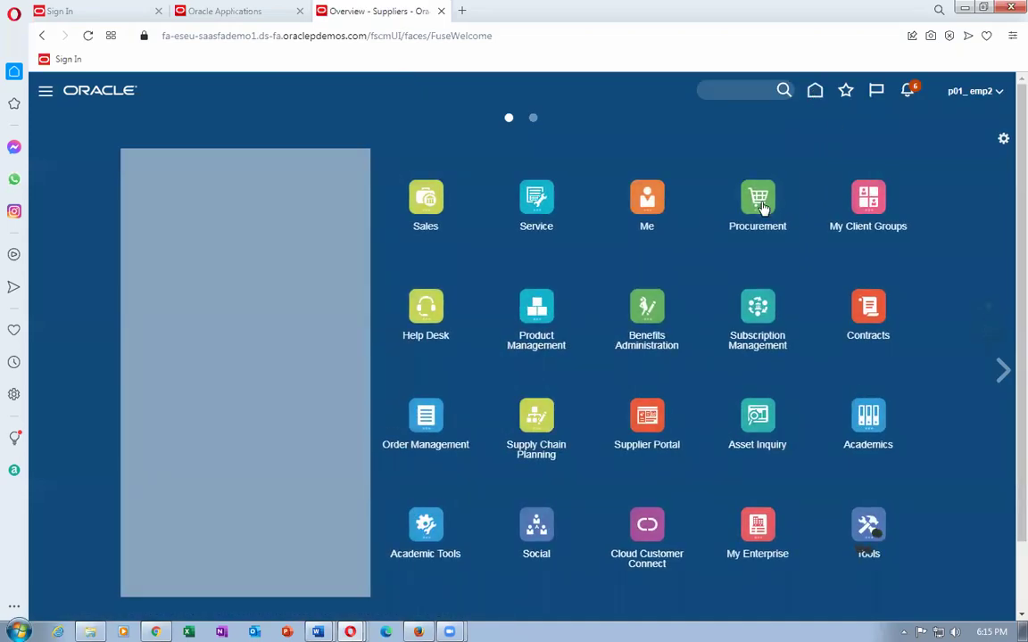
{"action": "left_click", "coordinate": [761, 207]}
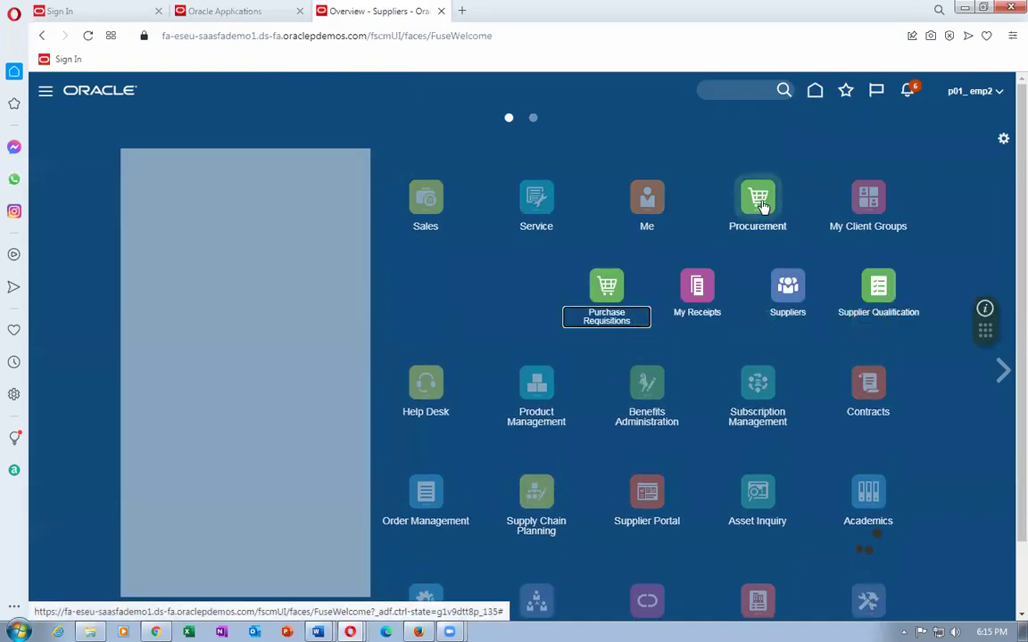
From Supplier Qualification's Manage Questionnaires, start responding to the Supplier Onboarding for p01_sup_7 questionnaire.
{"action": "left_click", "coordinate": [881, 294]}
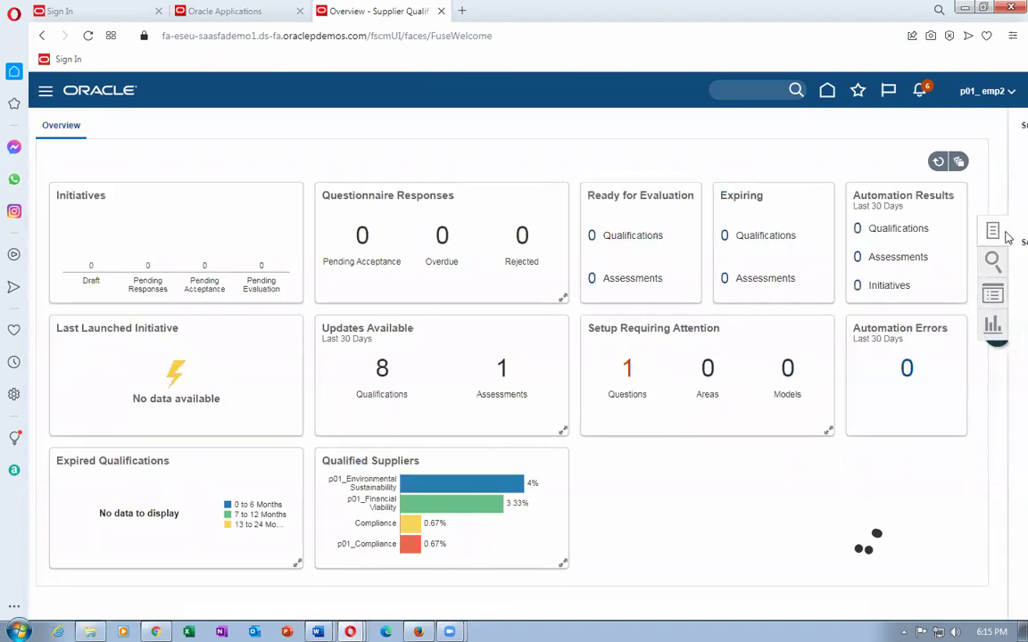
{"action": "left_click", "coordinate": [994, 232]}
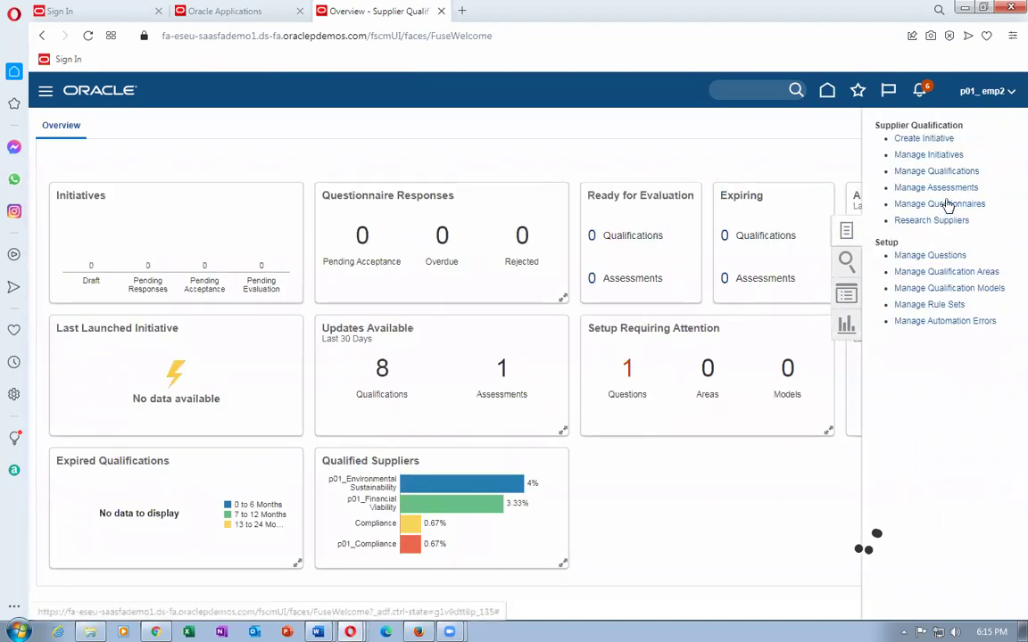
{"action": "left_click", "coordinate": [946, 205]}
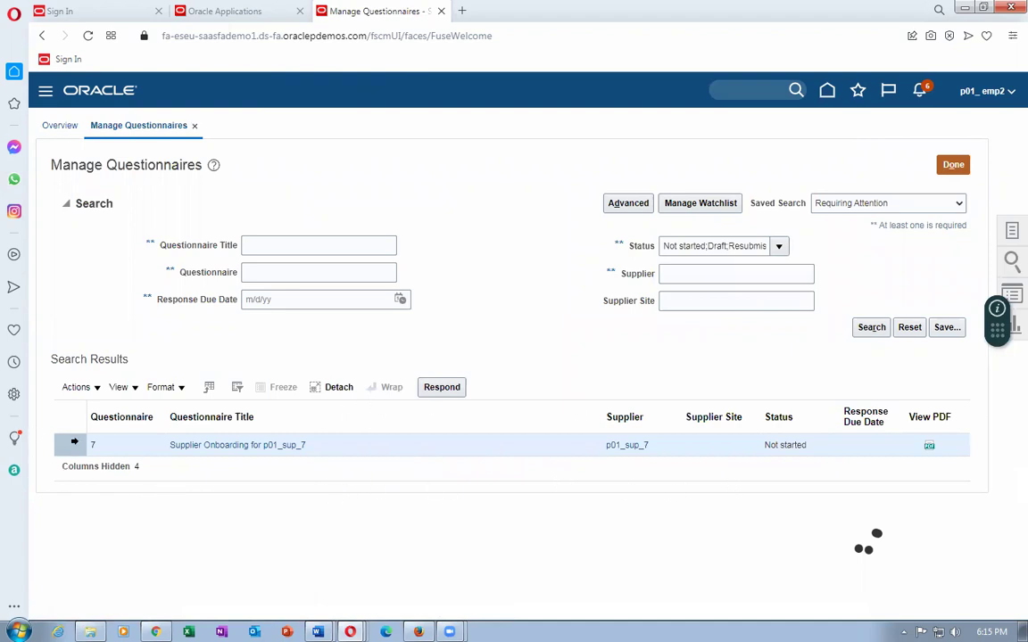
{"action": "left_click", "coordinate": [439, 391]}
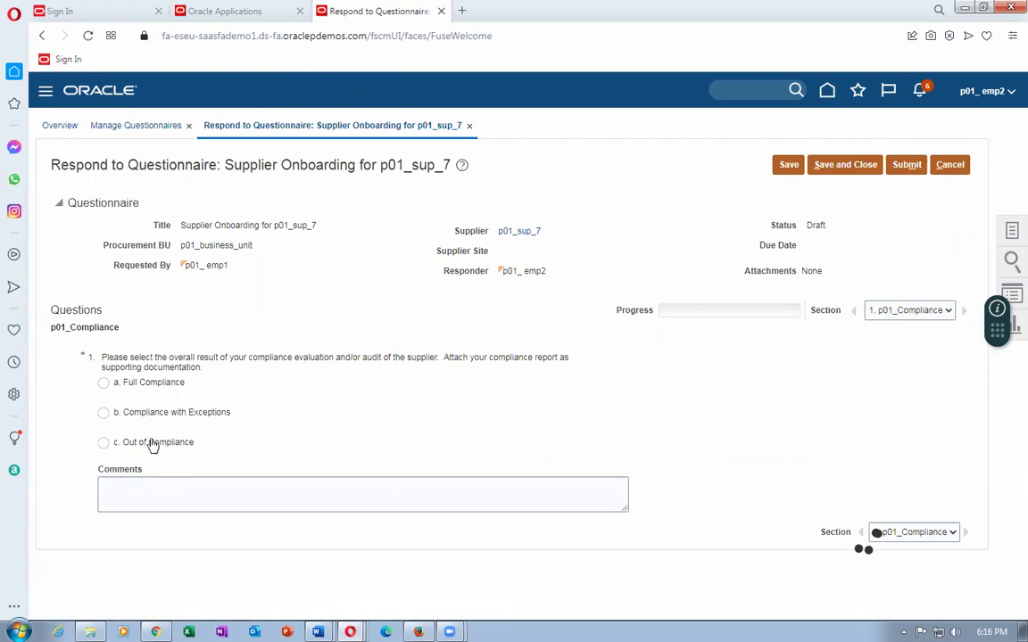
Answer Compliance with Exceptions, attach Attach2.jpg, and add the comment 'Not fully compliant'.
{"action": "left_click", "coordinate": [104, 414]}
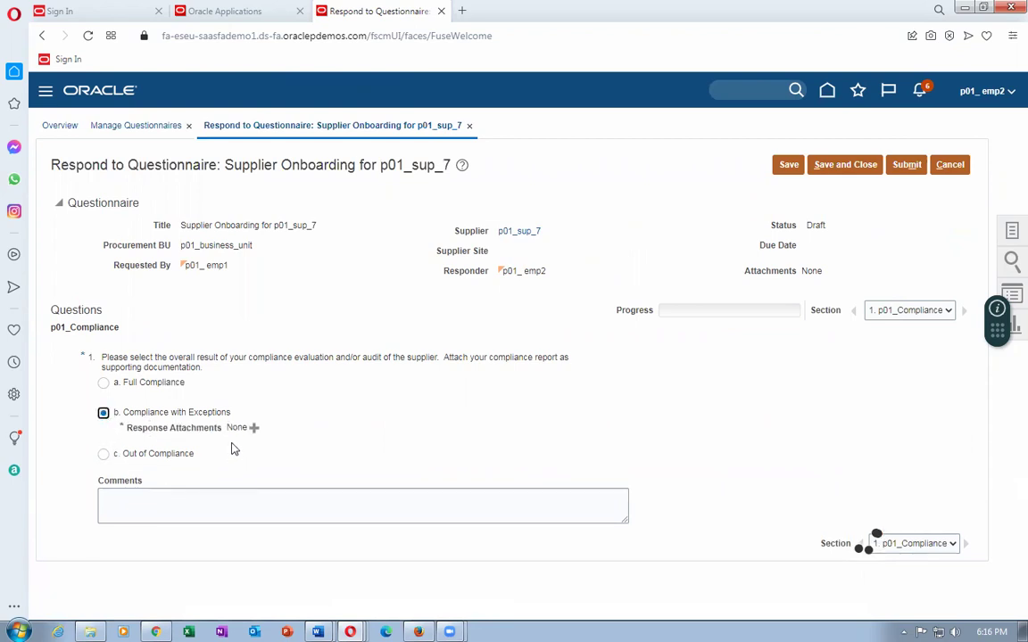
{"action": "left_click", "coordinate": [253, 427]}
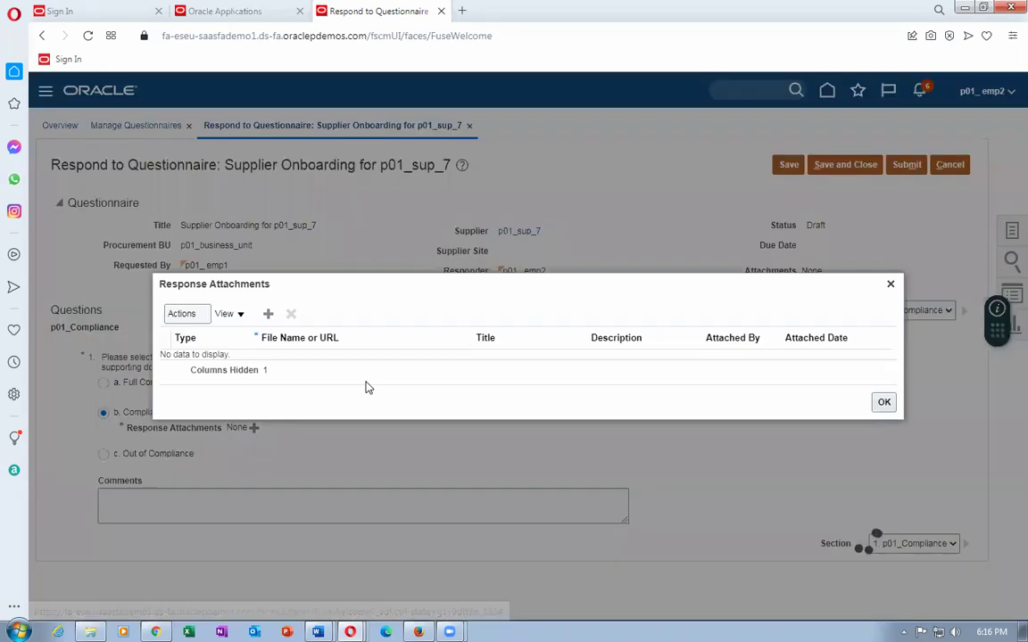
{"action": "left_click", "coordinate": [185, 314]}
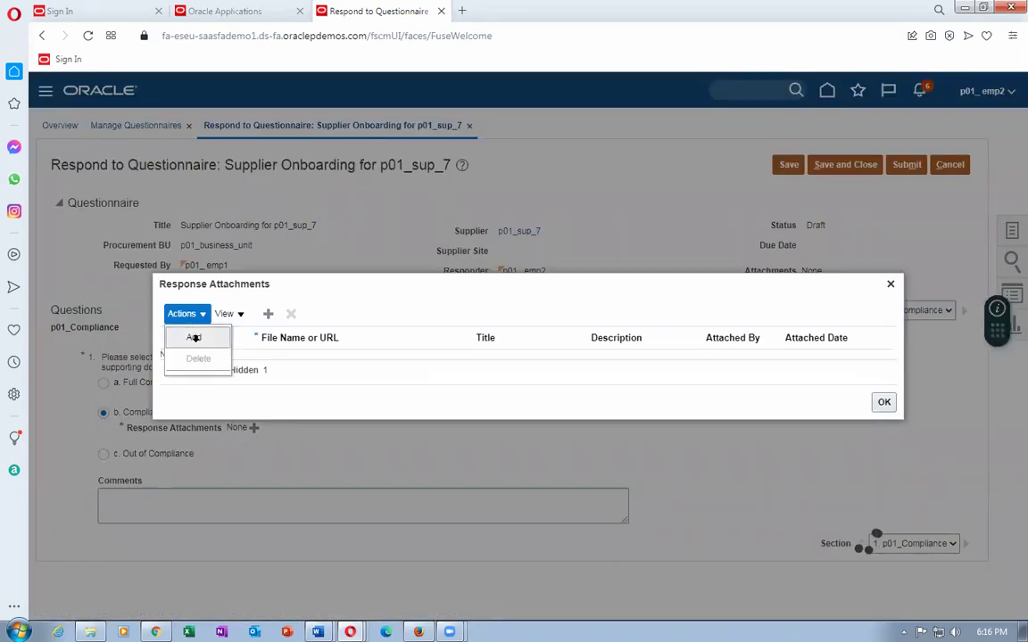
{"action": "left_click", "coordinate": [195, 337]}
{"action": "left_click", "coordinate": [292, 351]}
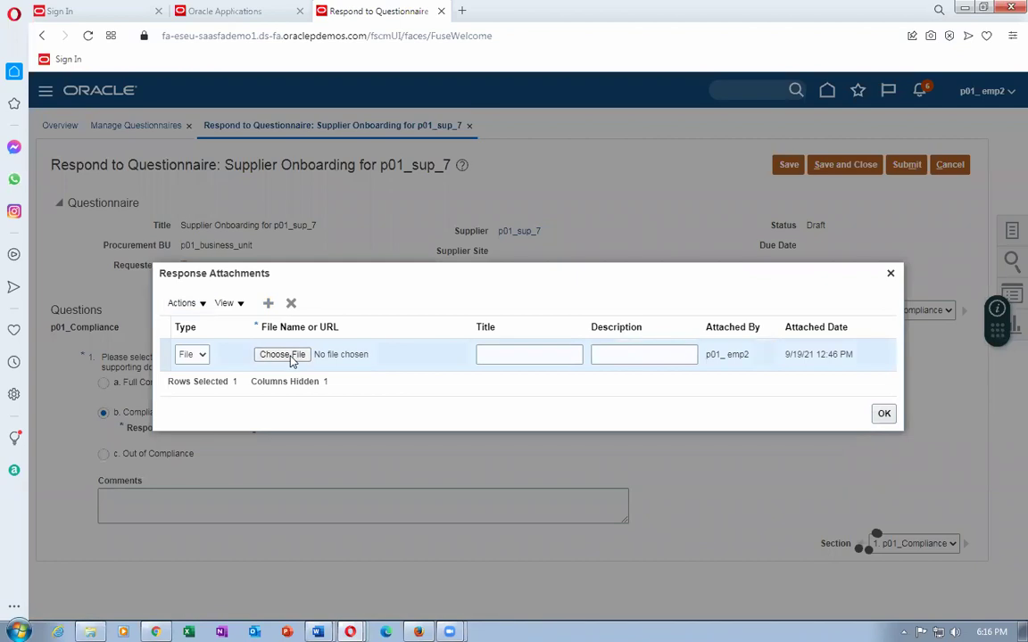
{"action": "left_click", "coordinate": [162, 158]}
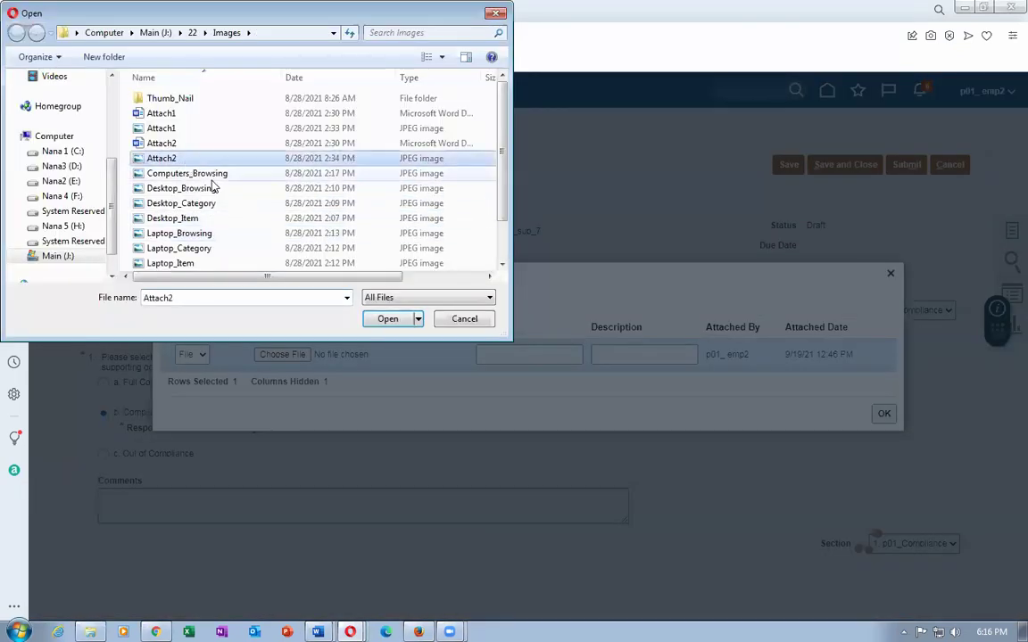
{"action": "left_click", "coordinate": [390, 318]}
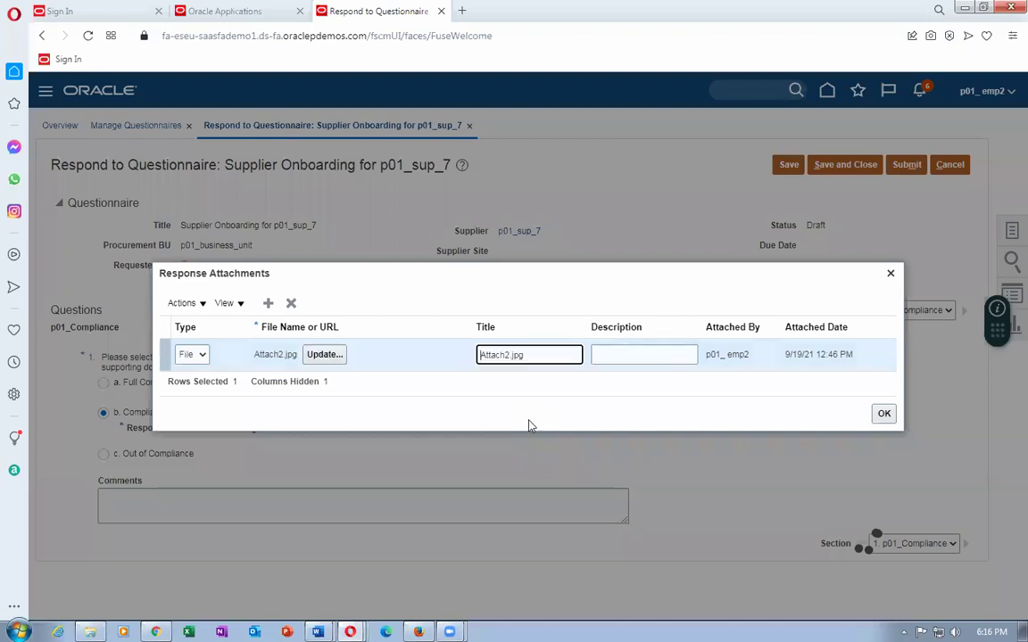
{"action": "left_click", "coordinate": [879, 416]}
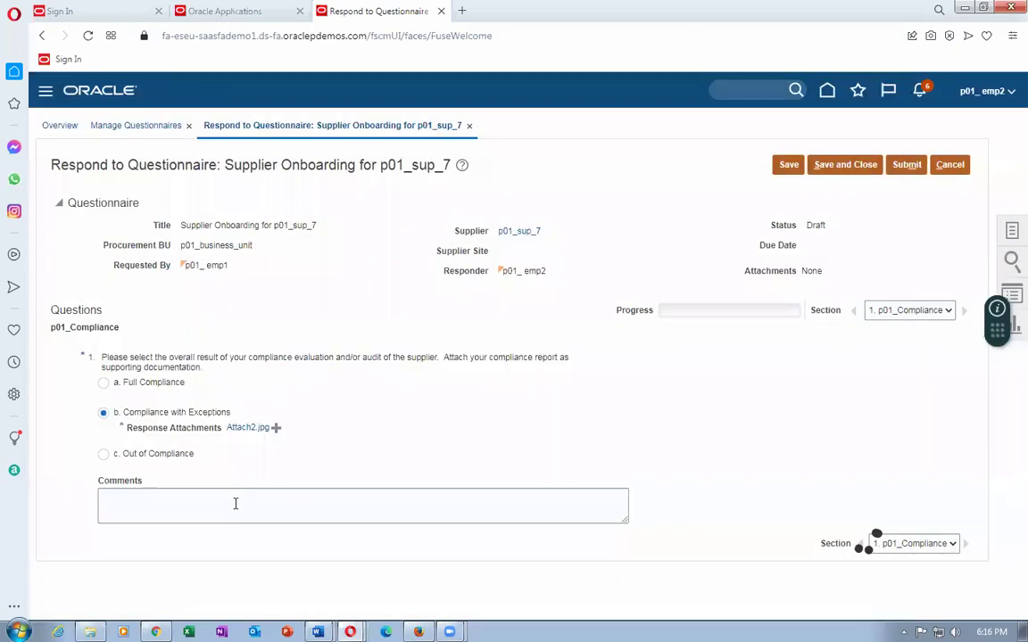
{"action": "left_click", "coordinate": [234, 505]}
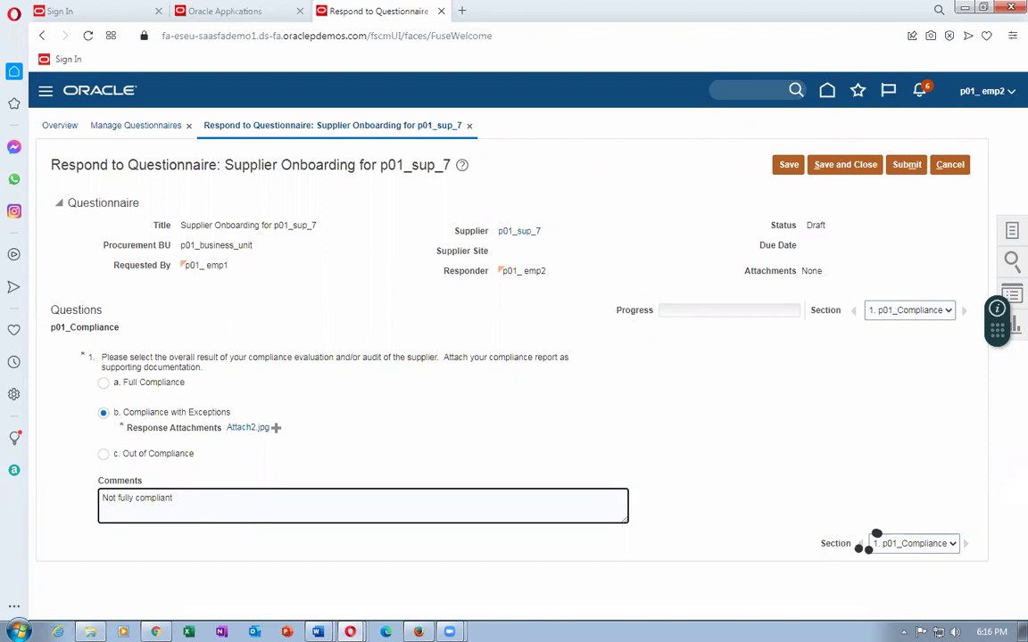
{"action": "key", "text": "alt+Tab"}
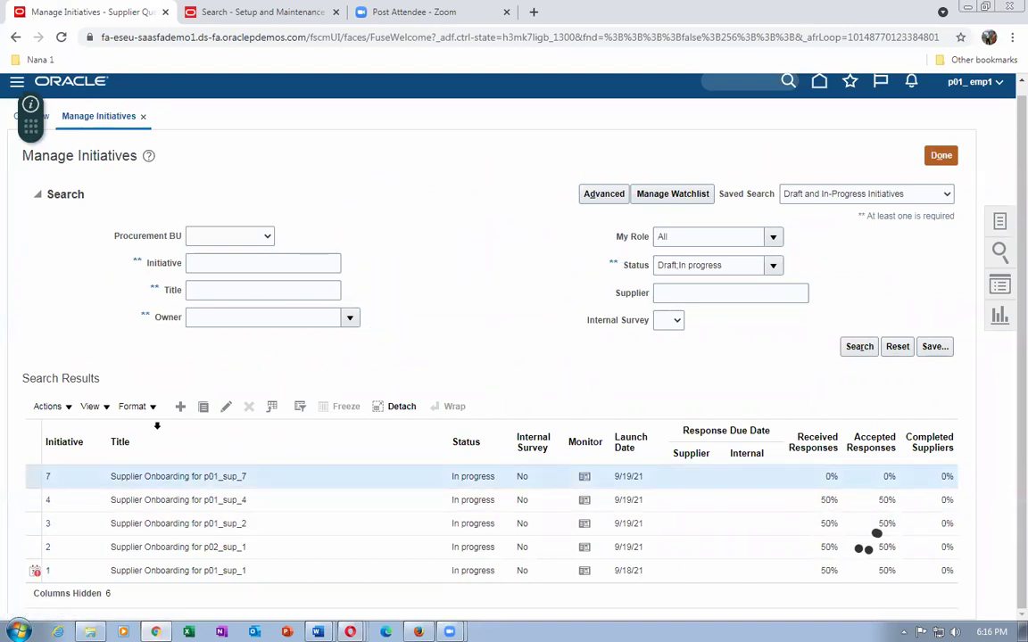
Monitor initiative 7's progress, then go back to the p01_sup_7 Respond to Questionnaire window.
{"action": "left_click", "coordinate": [48, 476]}
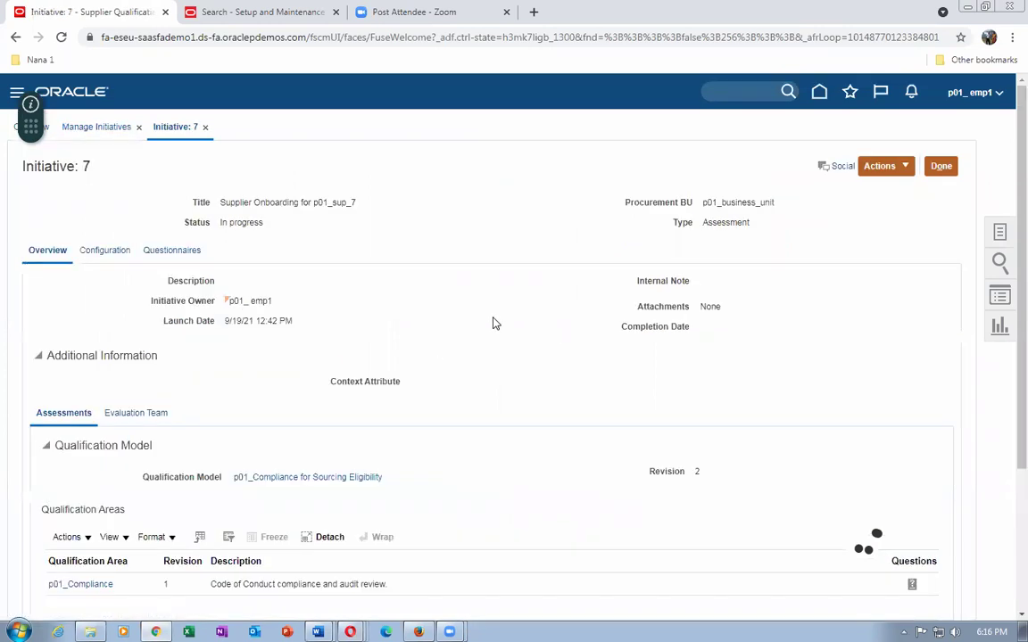
{"action": "left_click", "coordinate": [908, 168]}
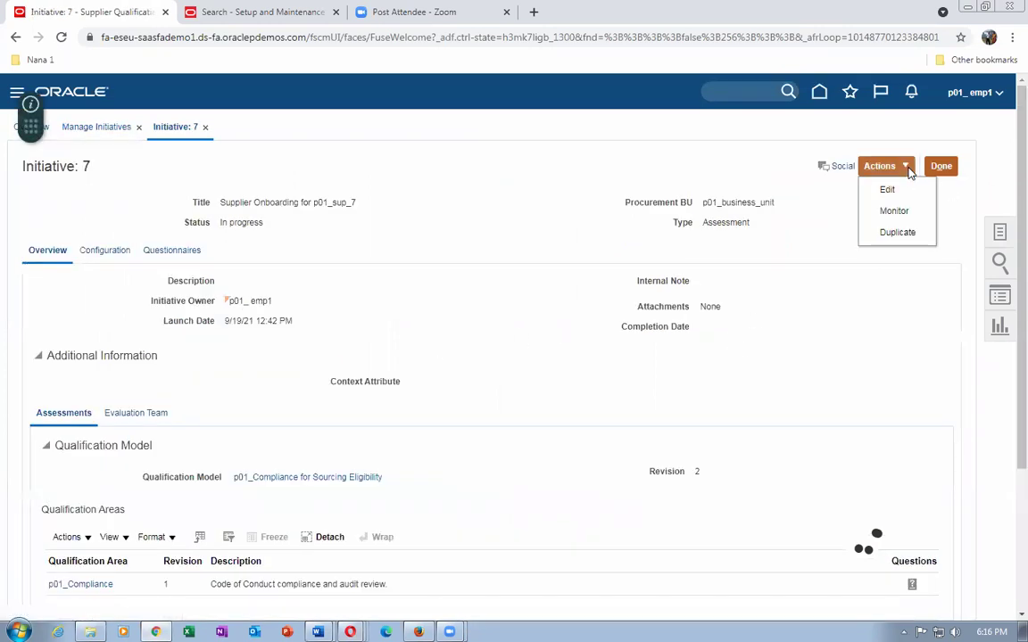
{"action": "left_click", "coordinate": [889, 209]}
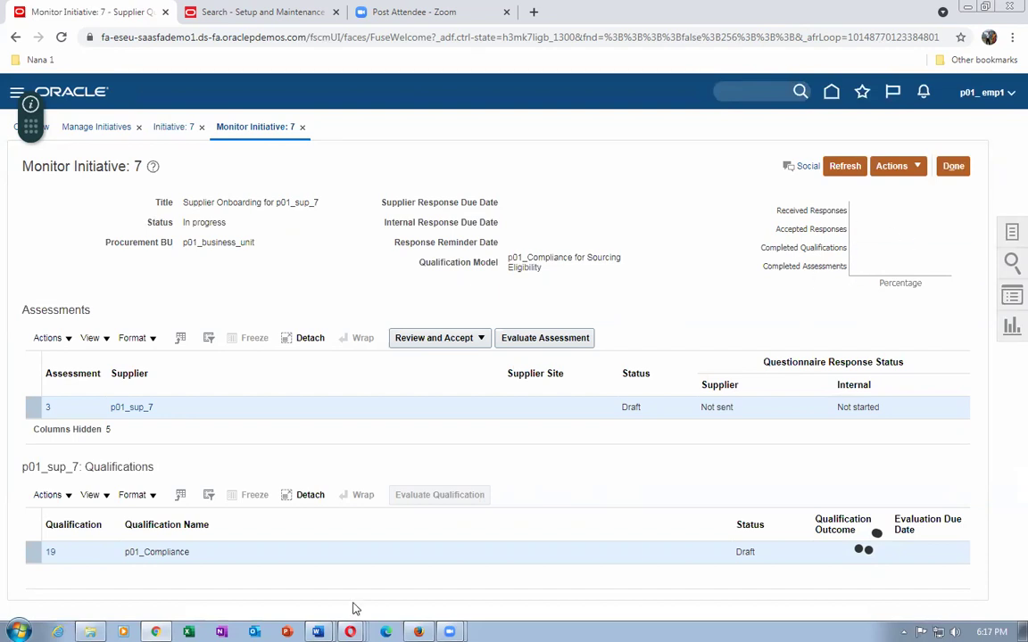
{"action": "left_click", "coordinate": [350, 632]}
{"action": "left_click", "coordinate": [309, 506]}
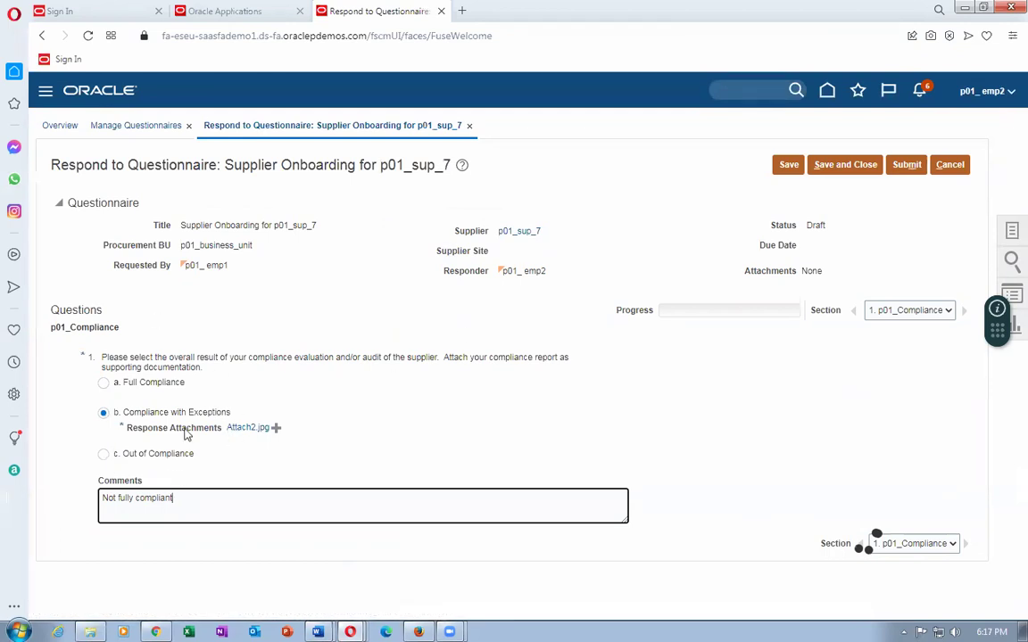
Submit the p01_sup_7 response and refresh initiative 7 to show 100% accepted responses.
{"action": "left_click", "coordinate": [909, 163]}
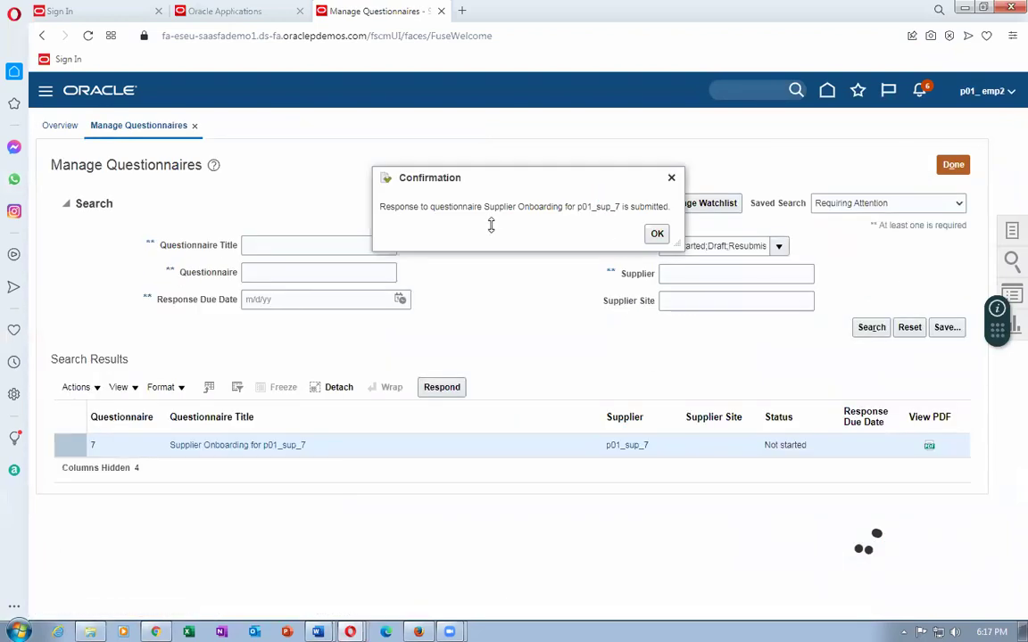
{"action": "left_click", "coordinate": [656, 233]}
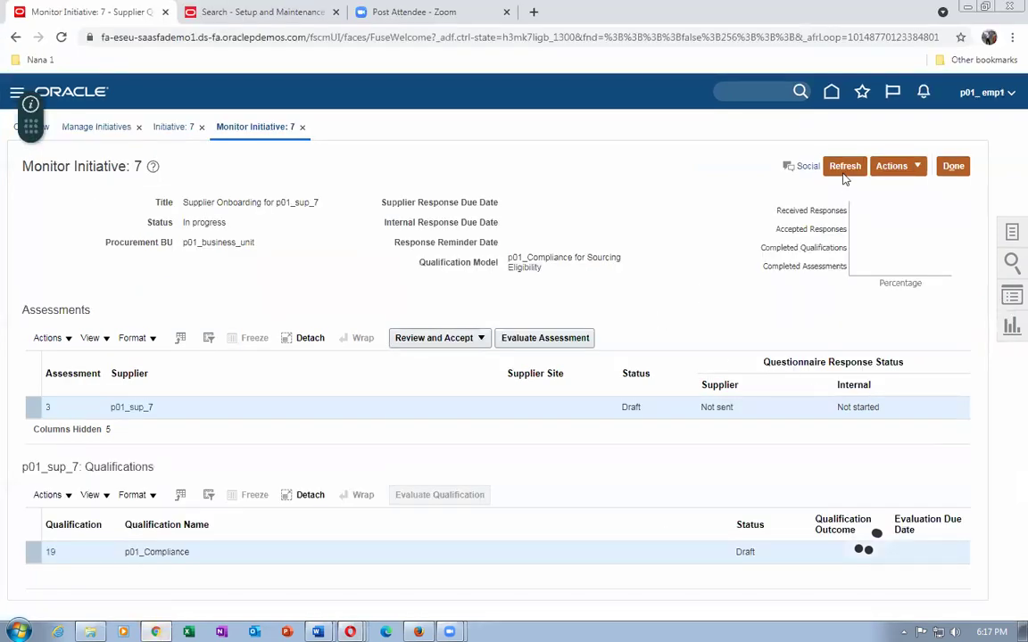
{"action": "left_click", "coordinate": [844, 175]}
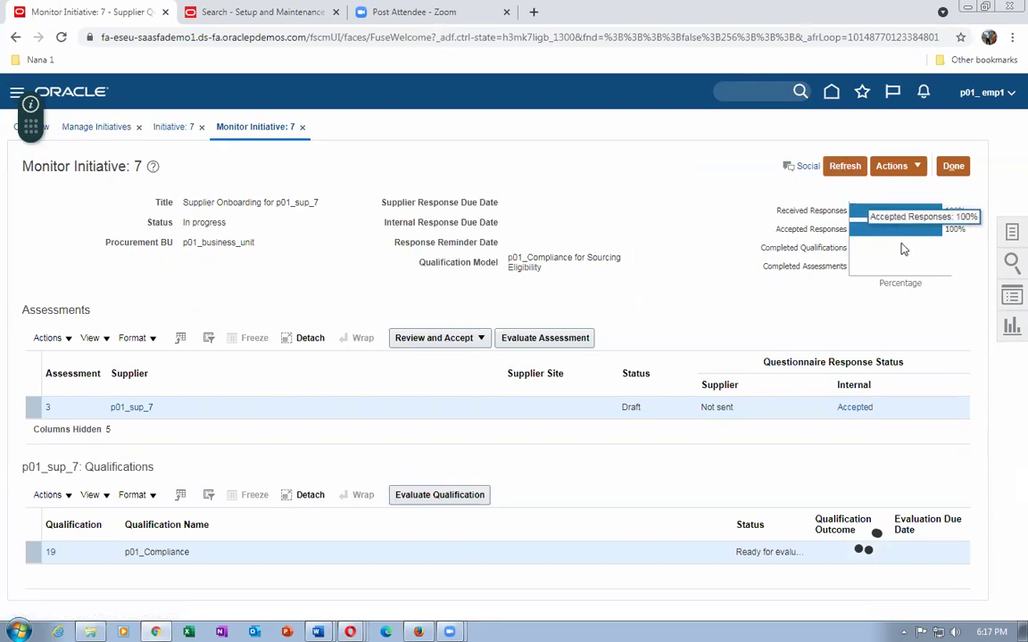
{"action": "mouse_move", "coordinate": [911, 239]}
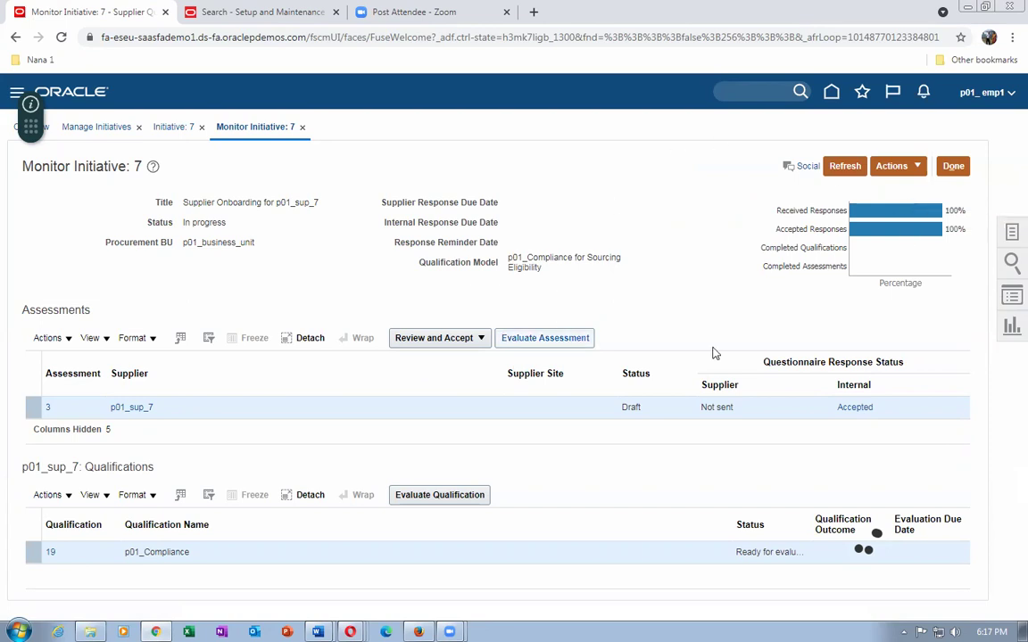
{"action": "key", "text": "alt+Tab"}
{"action": "key", "text": "alt+Tab"}
{"action": "key", "text": "alt+Tab"}
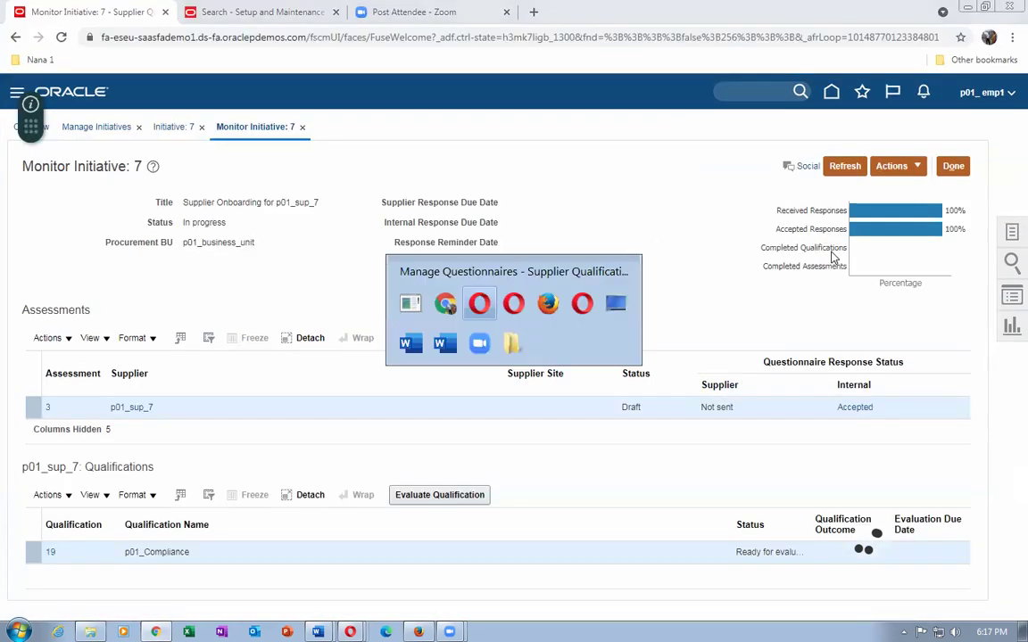
{"action": "key", "text": "Tab"}
{"action": "key", "text": "Tab"}
{"action": "key", "text": "Tab"}
{"action": "key", "text": "Tab"}
{"action": "key", "text": "Tab"}
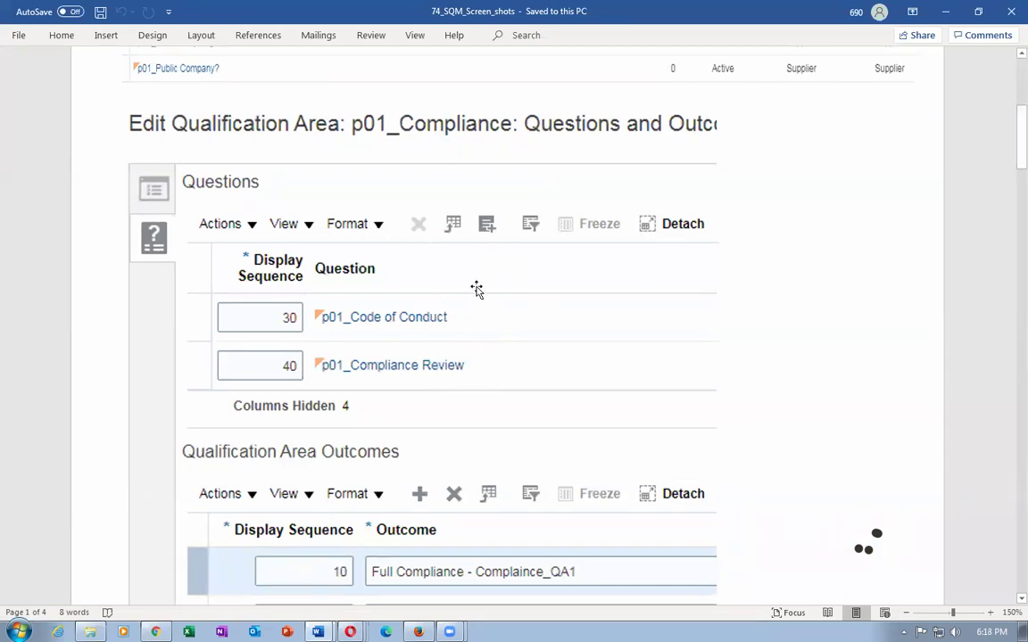
{"action": "scroll", "coordinate": [495, 395], "scroll_direction": "down", "scroll_amount": 5}
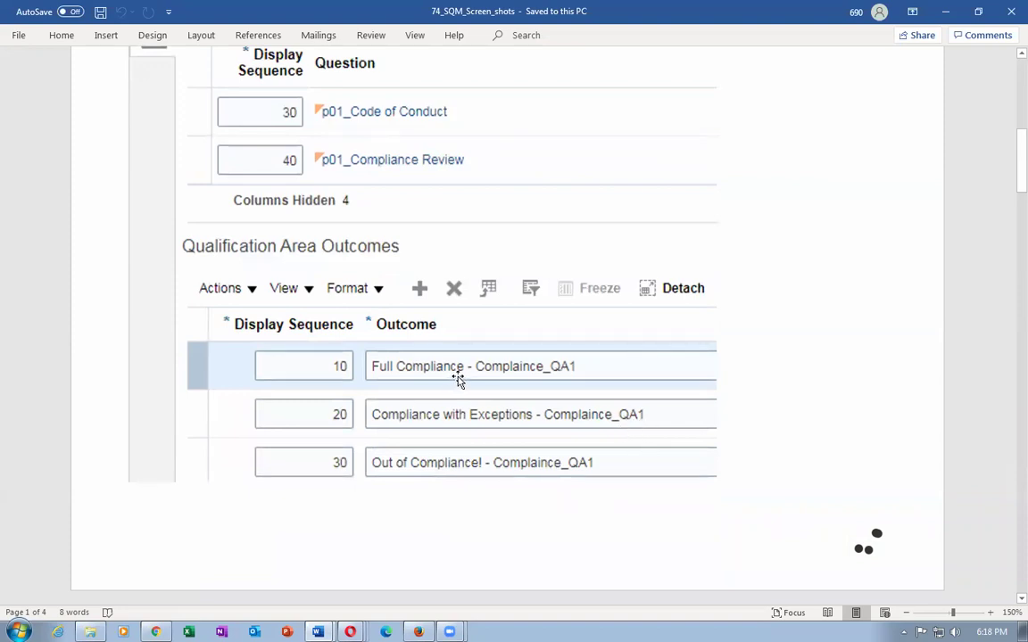
{"action": "scroll", "coordinate": [459, 379], "scroll_direction": "up", "scroll_amount": 2}
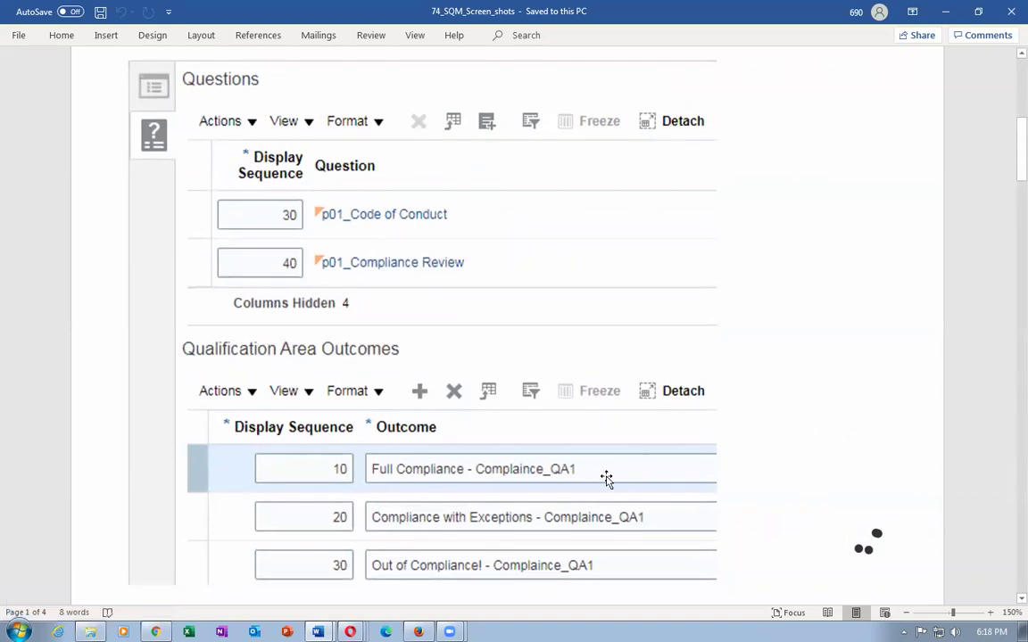
{"action": "scroll", "coordinate": [814, 467], "scroll_direction": "down", "scroll_amount": 1}
{"action": "scroll", "coordinate": [813, 467], "scroll_direction": "up", "scroll_amount": 3}
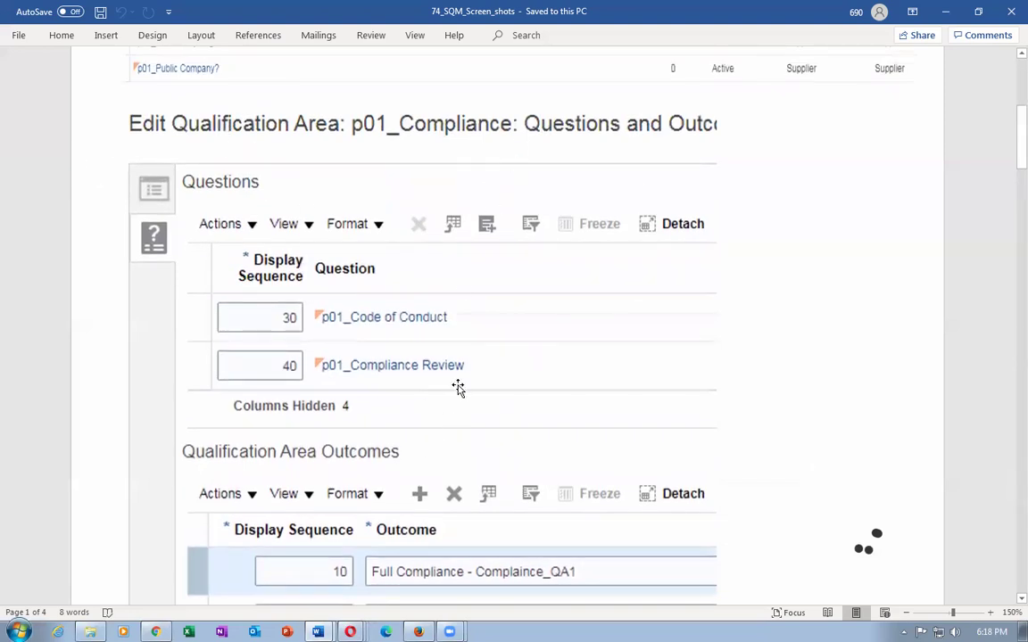
{"action": "scroll", "coordinate": [692, 459], "scroll_direction": "down", "scroll_amount": 1}
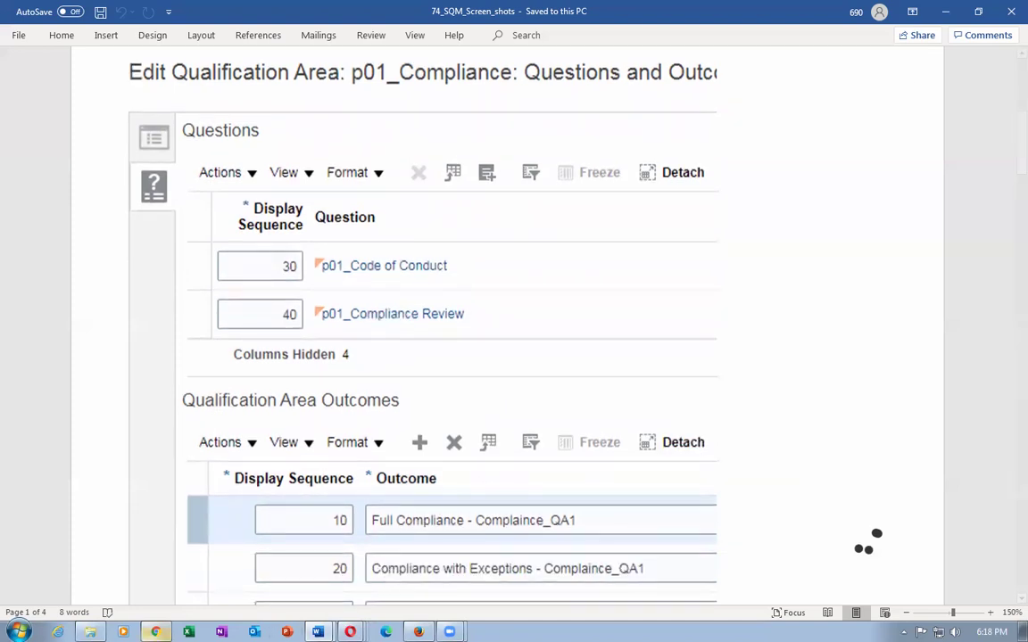
{"action": "key", "text": "alt+Tab"}
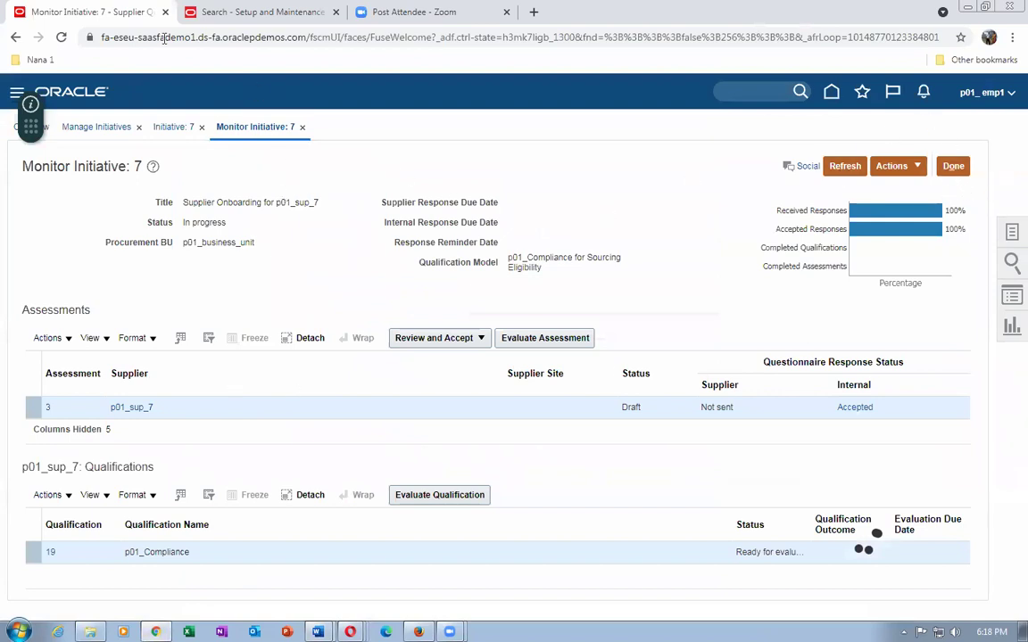
In a duplicated browser tab, open Manage Qualifications under Supplier Qualification.
{"action": "right_click", "coordinate": [69, 7]}
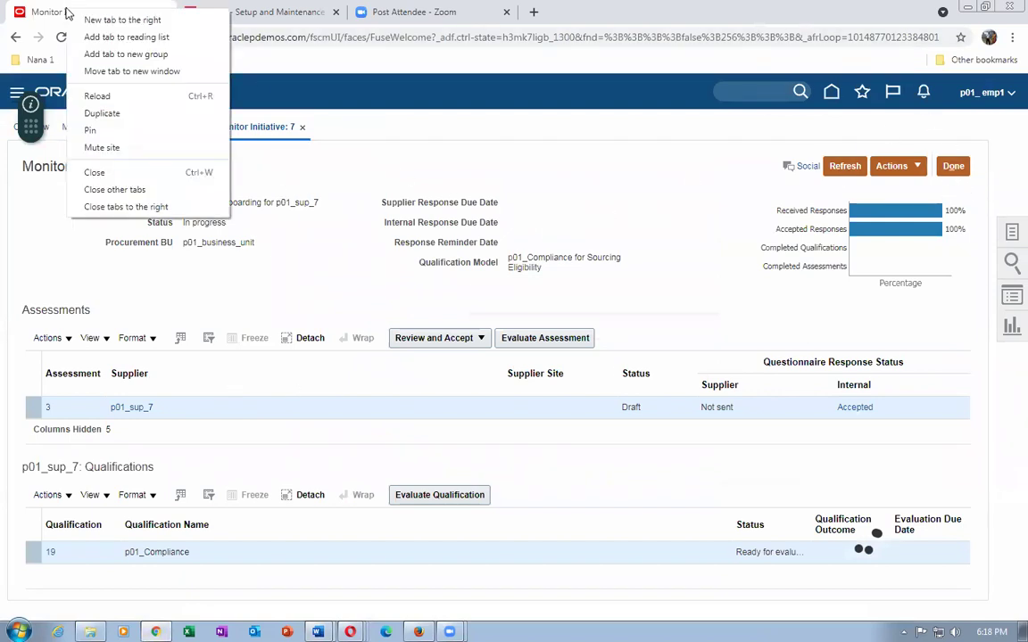
{"action": "left_click", "coordinate": [97, 95]}
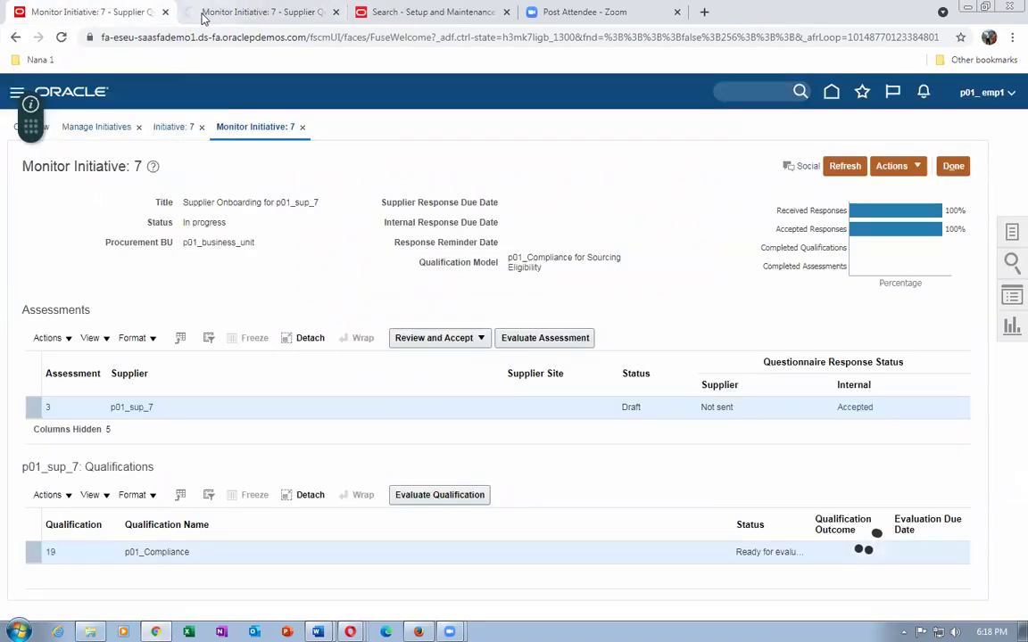
{"action": "left_click", "coordinate": [204, 14]}
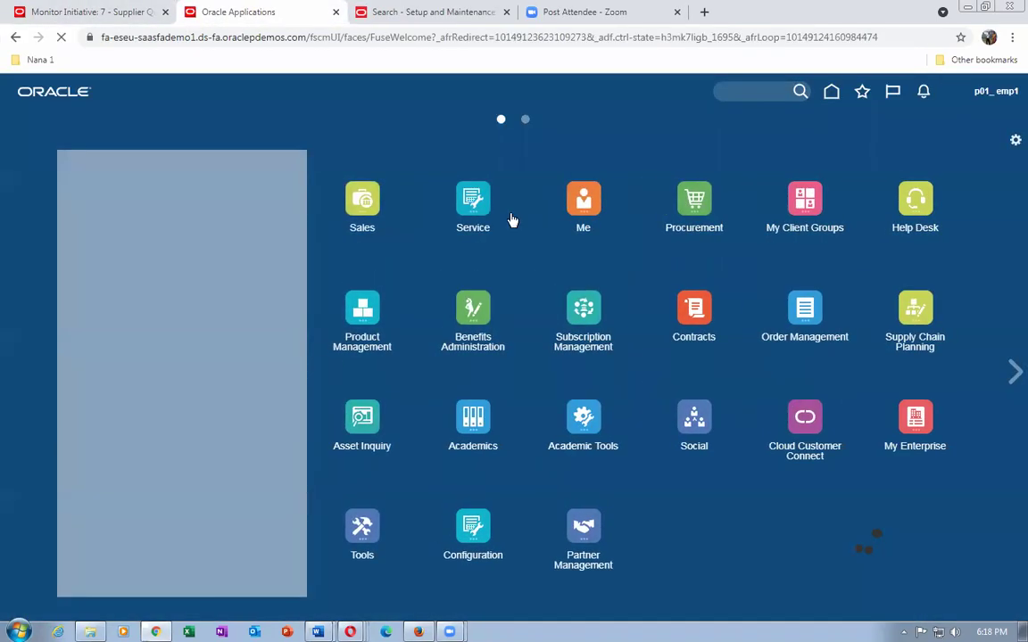
{"action": "left_click", "coordinate": [704, 206]}
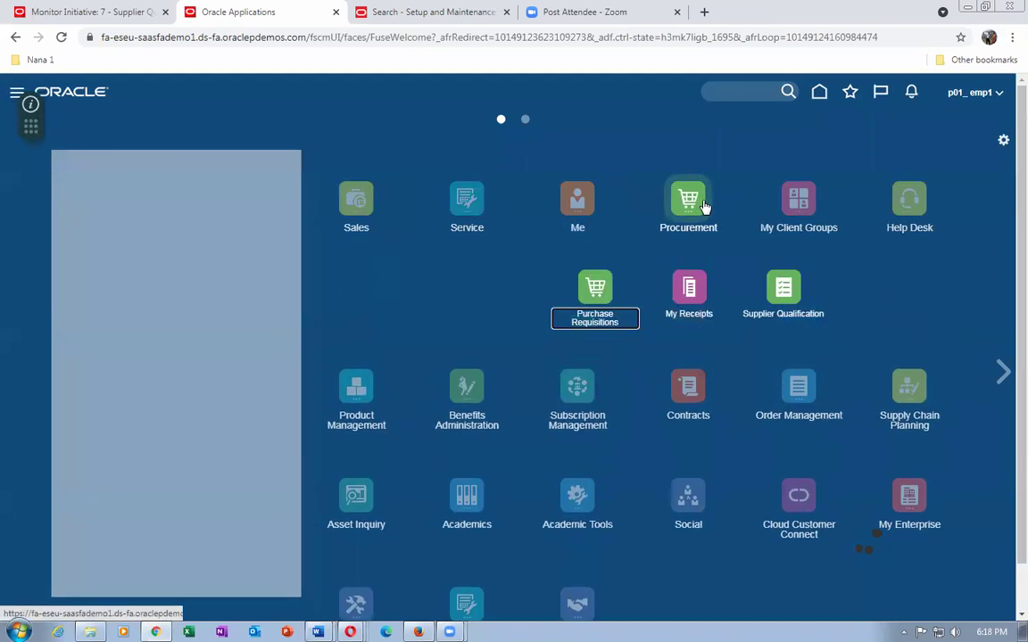
{"action": "left_click", "coordinate": [797, 299]}
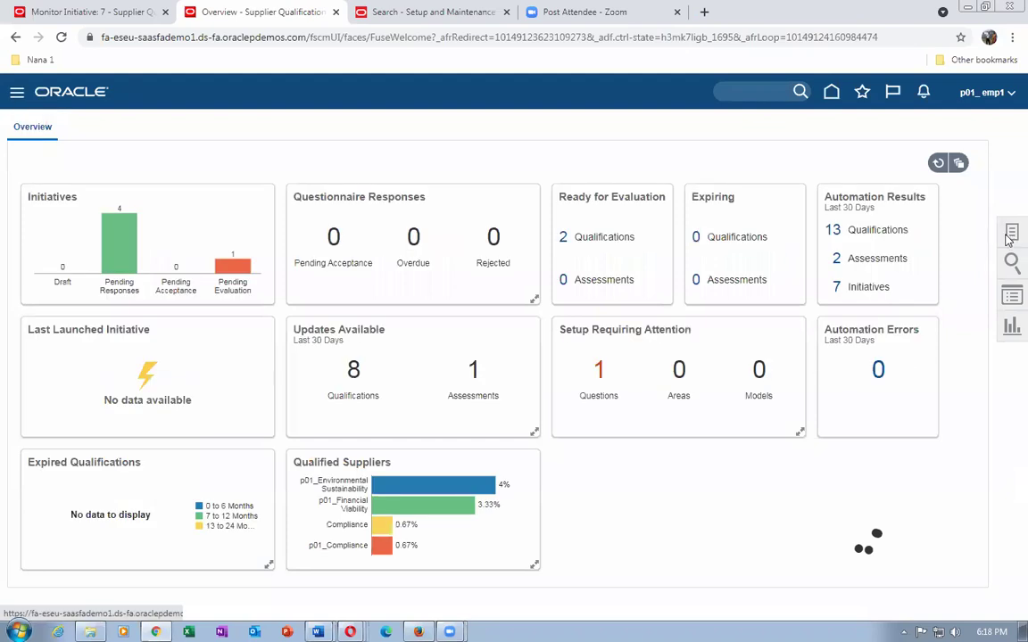
{"action": "left_click", "coordinate": [1011, 235]}
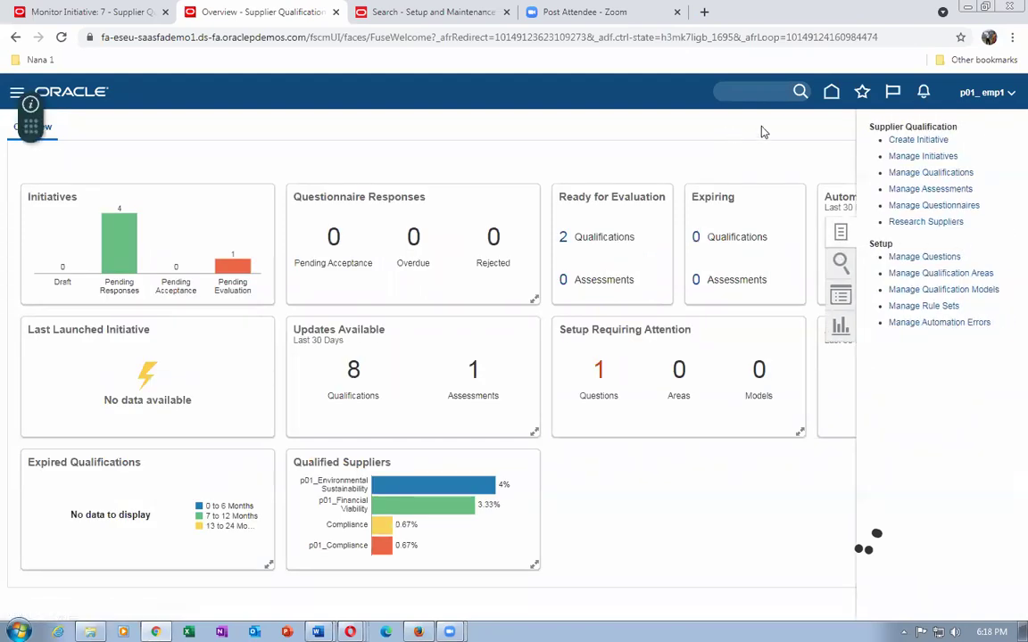
{"action": "left_click", "coordinate": [946, 174]}
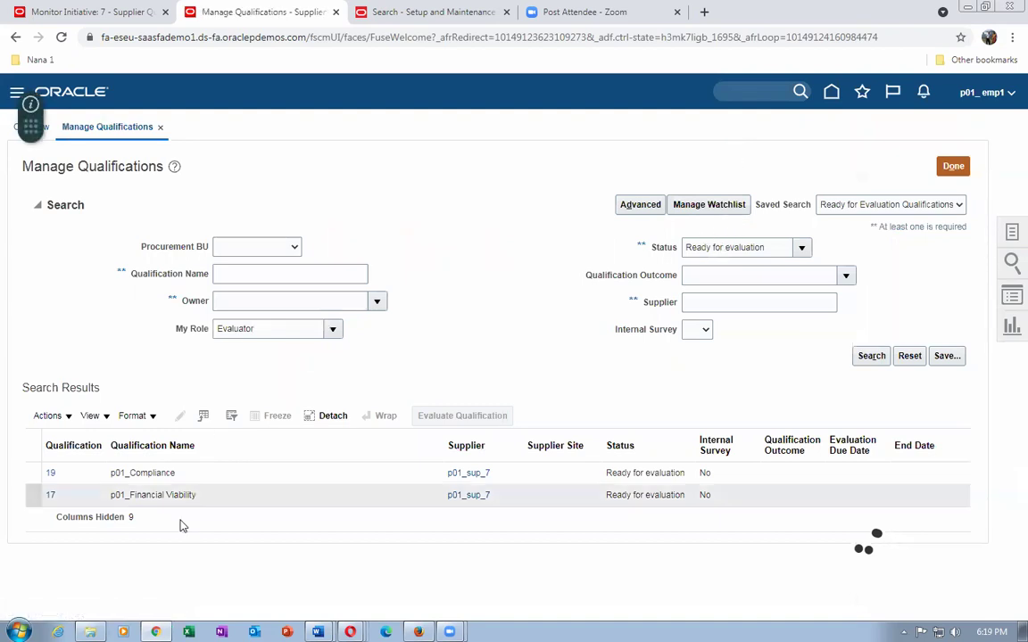
Open qualification 19, p01_Compliance, from the qualifications results.
{"action": "left_click", "coordinate": [148, 502]}
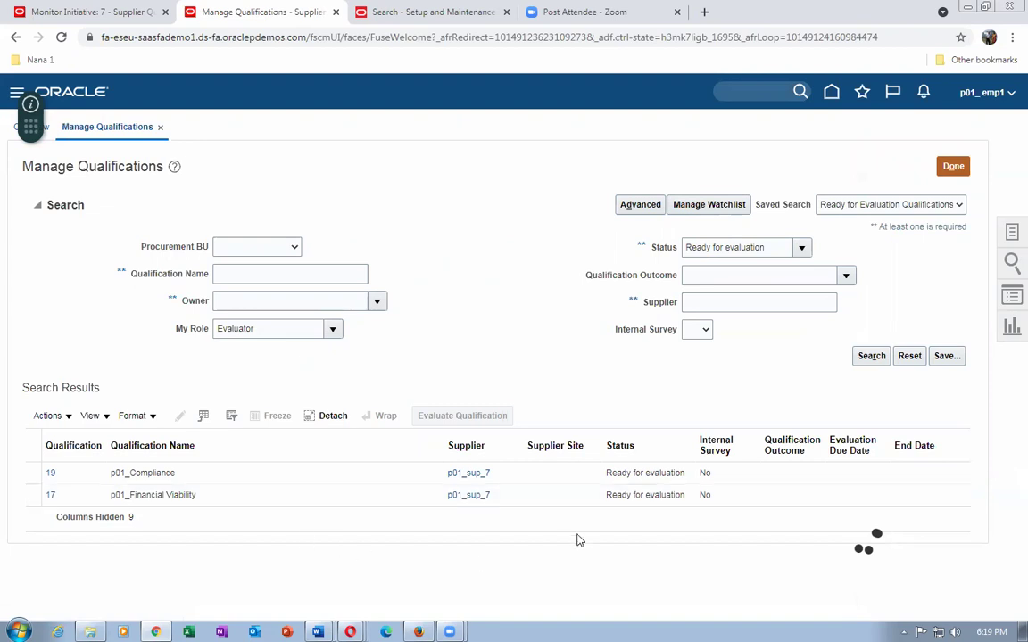
{"action": "left_click", "coordinate": [320, 479]}
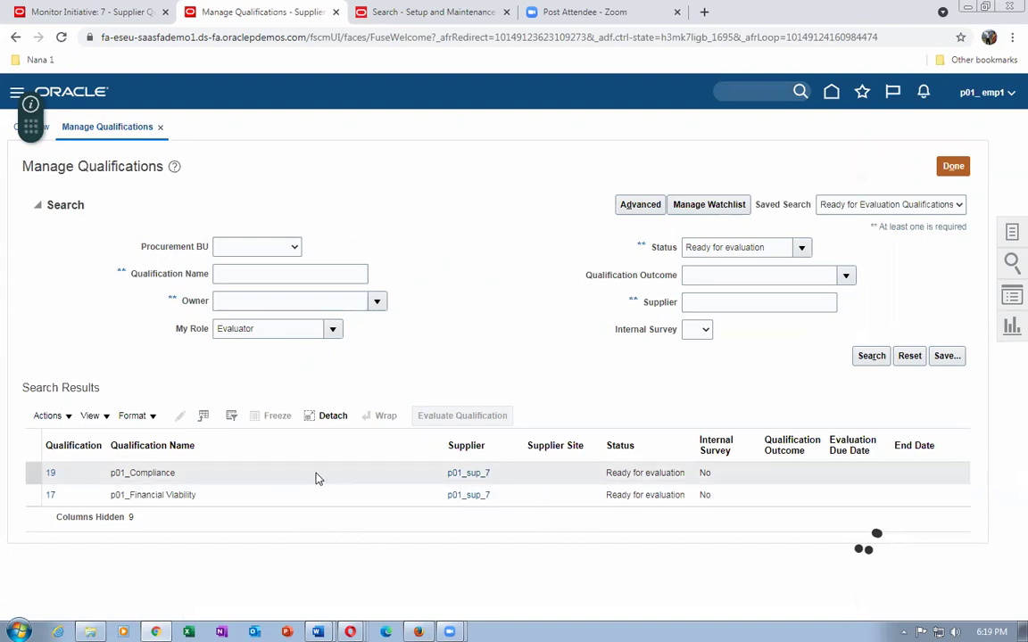
{"action": "left_click", "coordinate": [314, 503]}
{"action": "left_click", "coordinate": [228, 472]}
{"action": "left_click", "coordinate": [46, 474]}
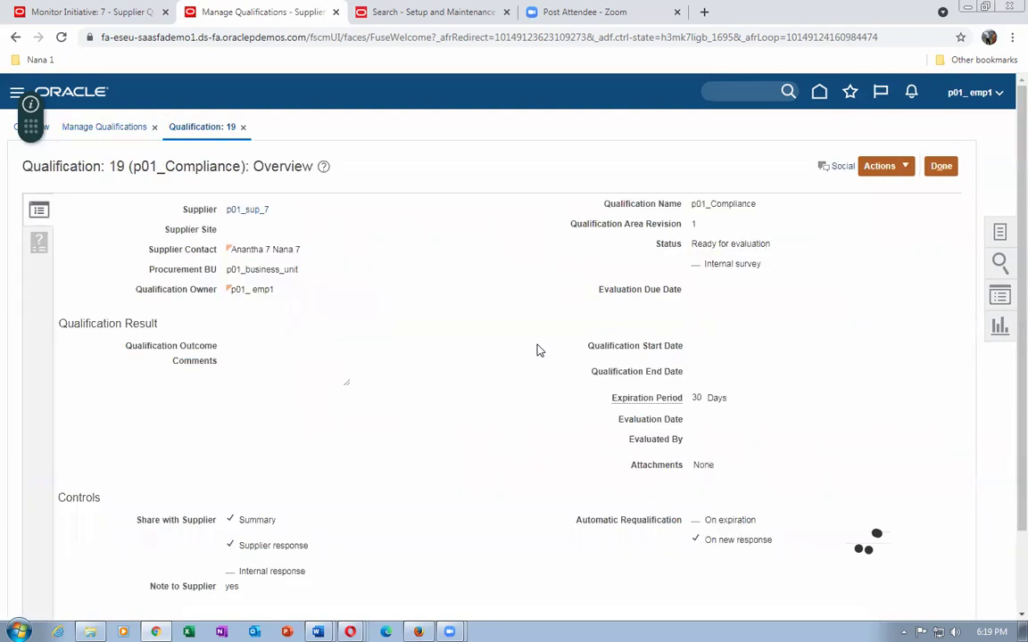
Check the attachments on the Yes and Compliance with Exceptions responses, then show qualification 19's Actions list.
{"action": "left_click", "coordinate": [40, 243]}
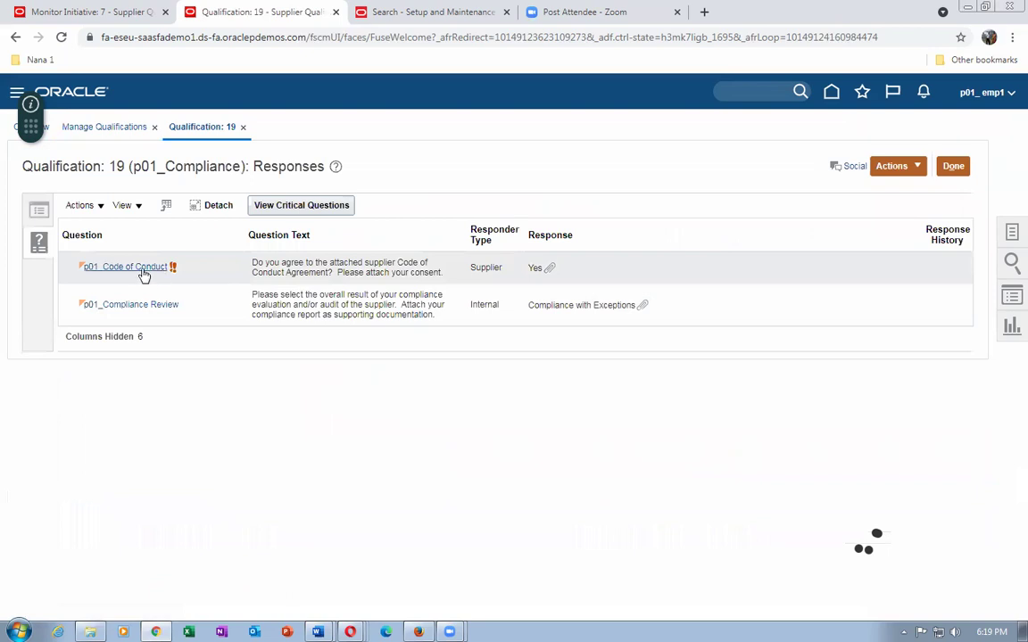
{"action": "left_click", "coordinate": [547, 269]}
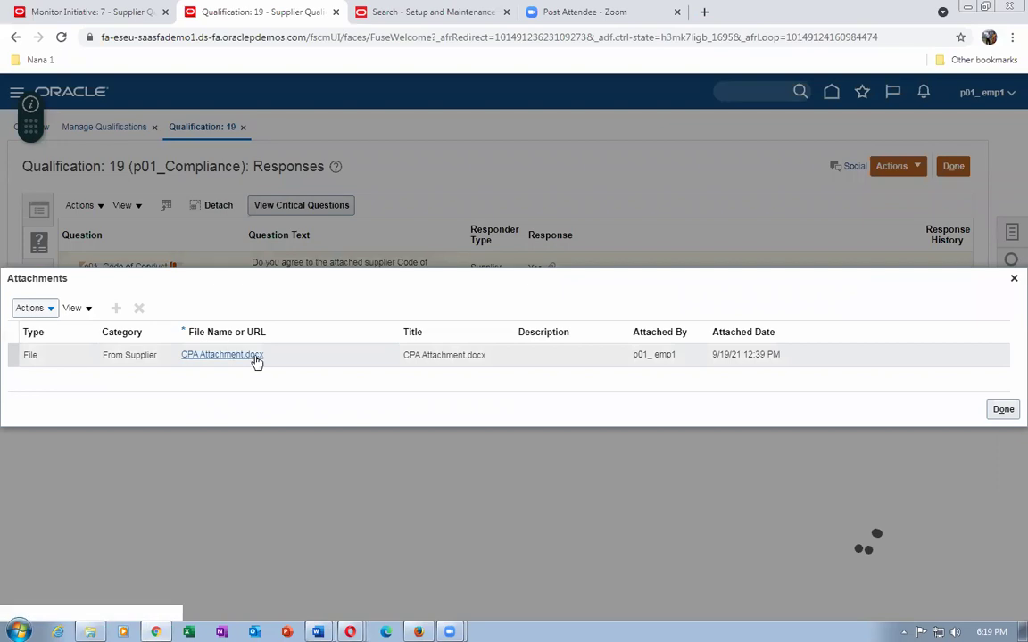
{"action": "left_click", "coordinate": [1003, 410]}
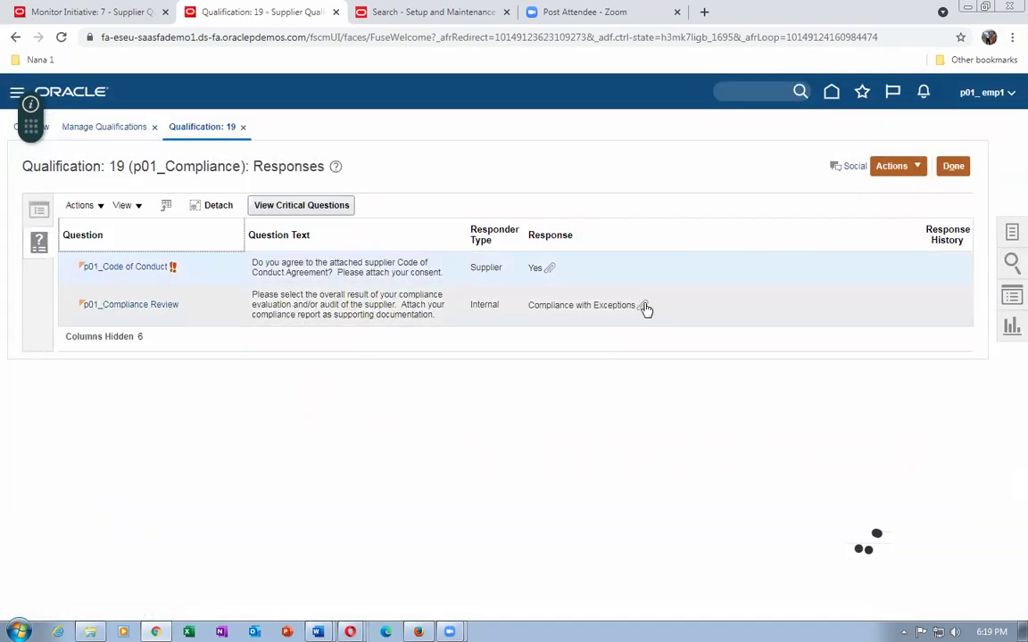
{"action": "left_click", "coordinate": [642, 305]}
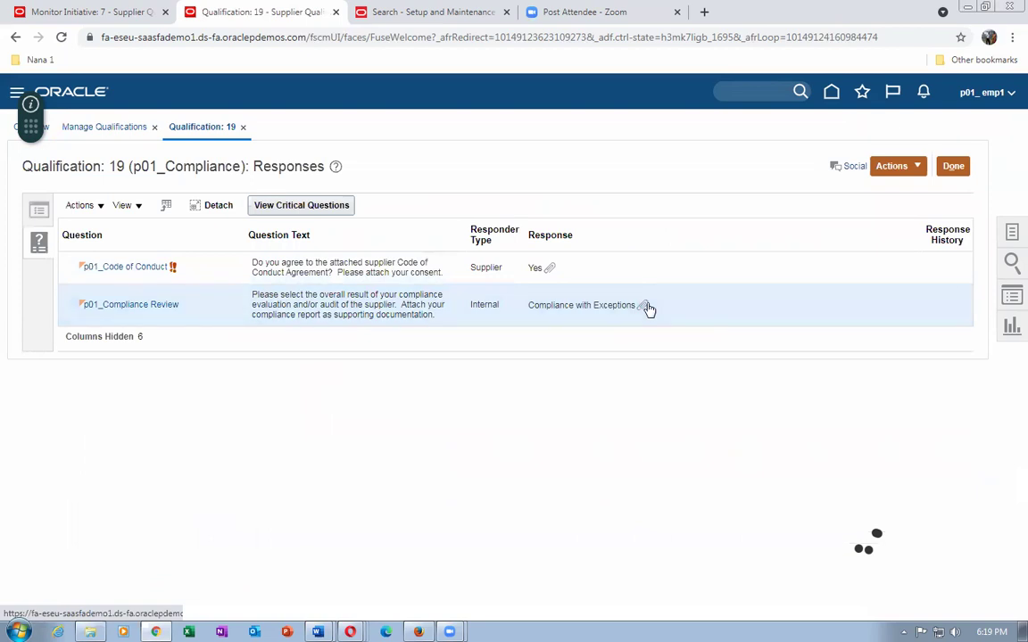
{"action": "left_click", "coordinate": [645, 306]}
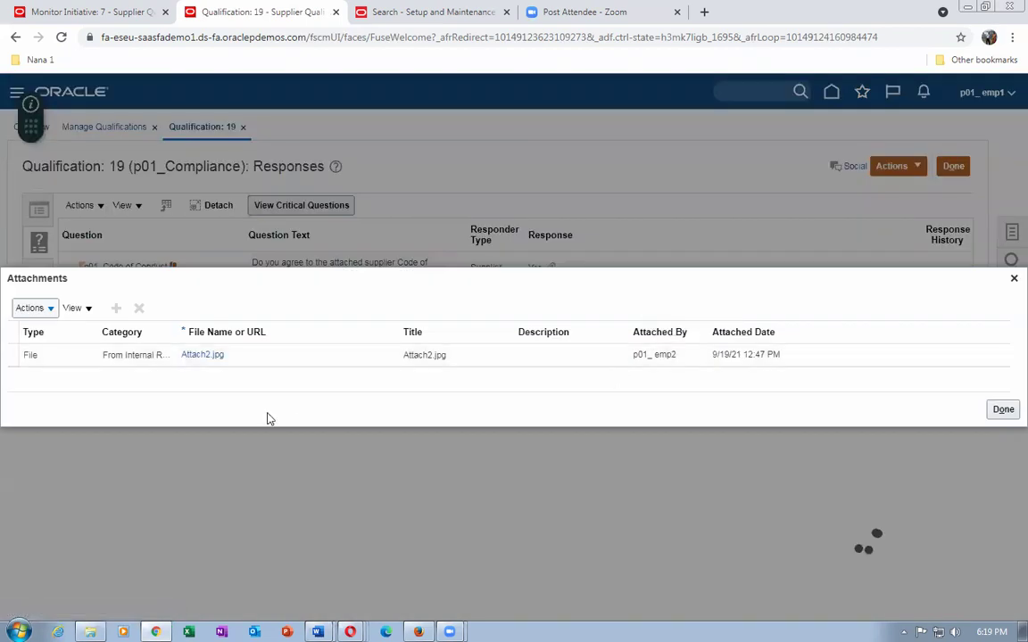
{"action": "left_click", "coordinate": [1003, 409]}
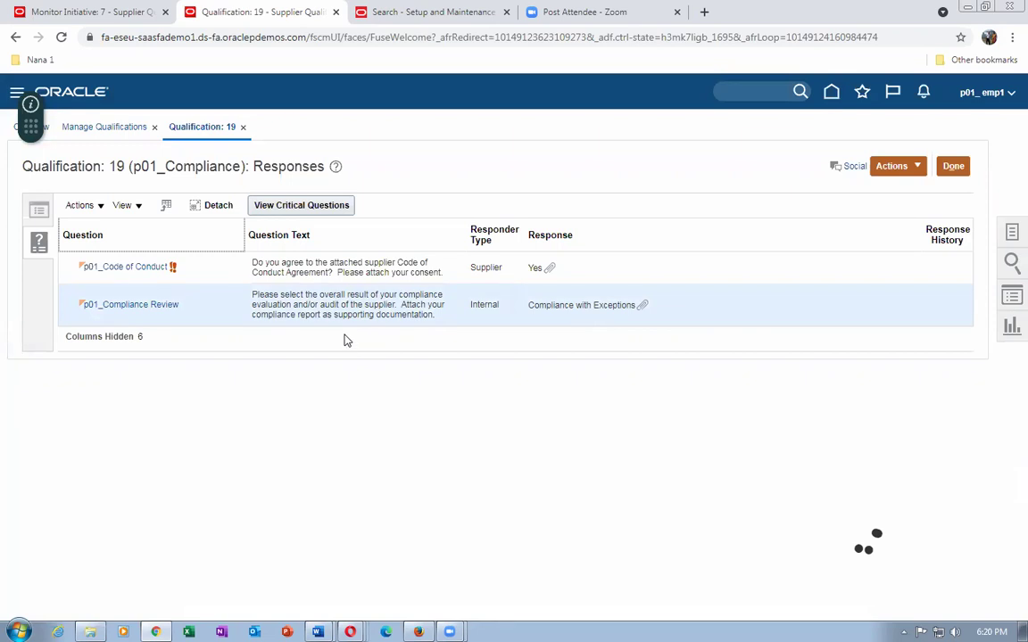
{"action": "left_click", "coordinate": [40, 214]}
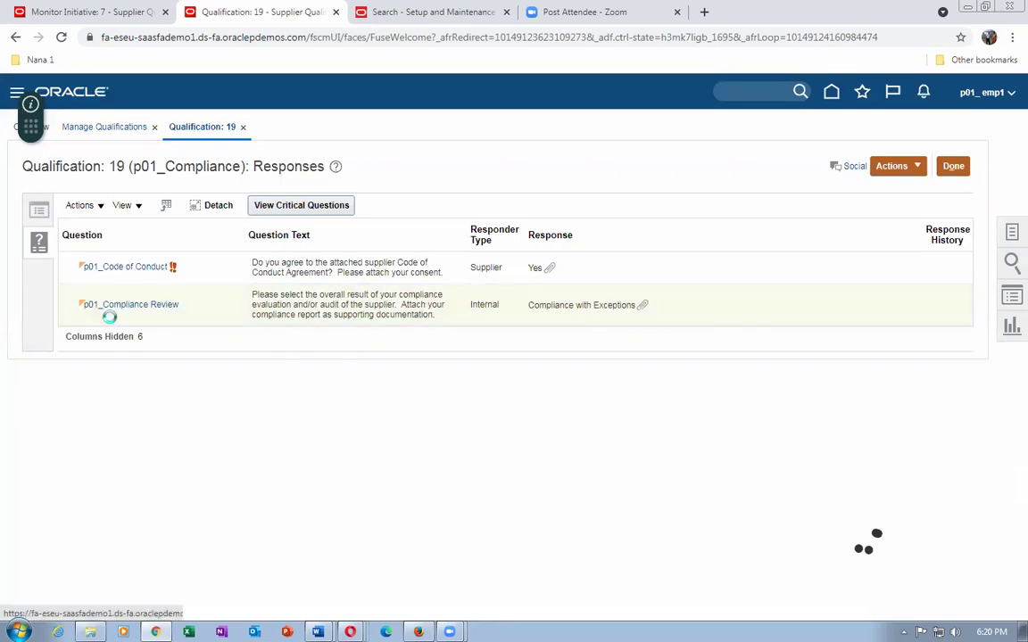
{"action": "left_click", "coordinate": [895, 168]}
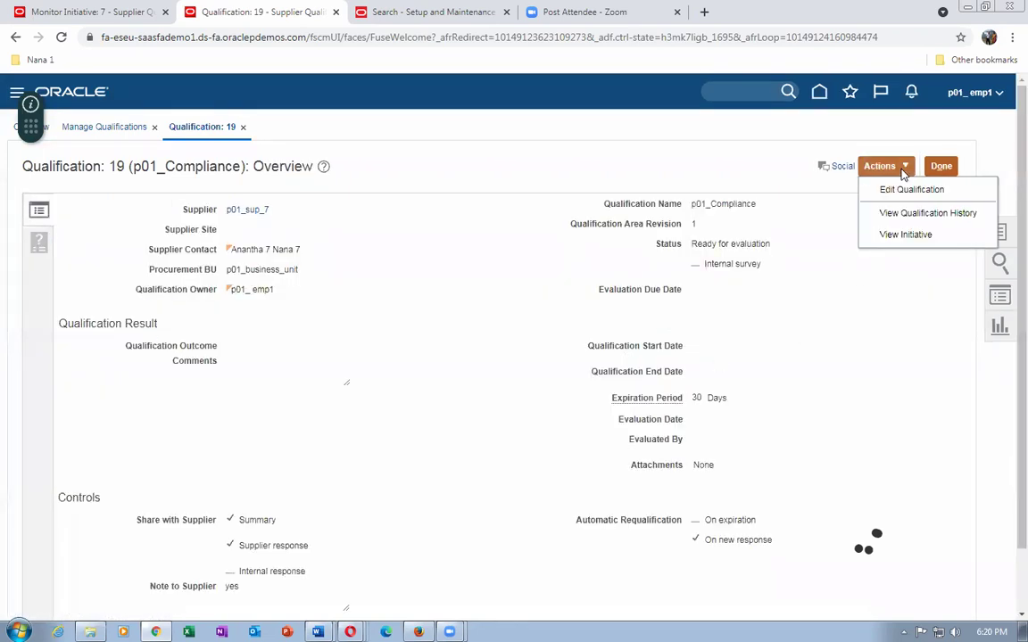
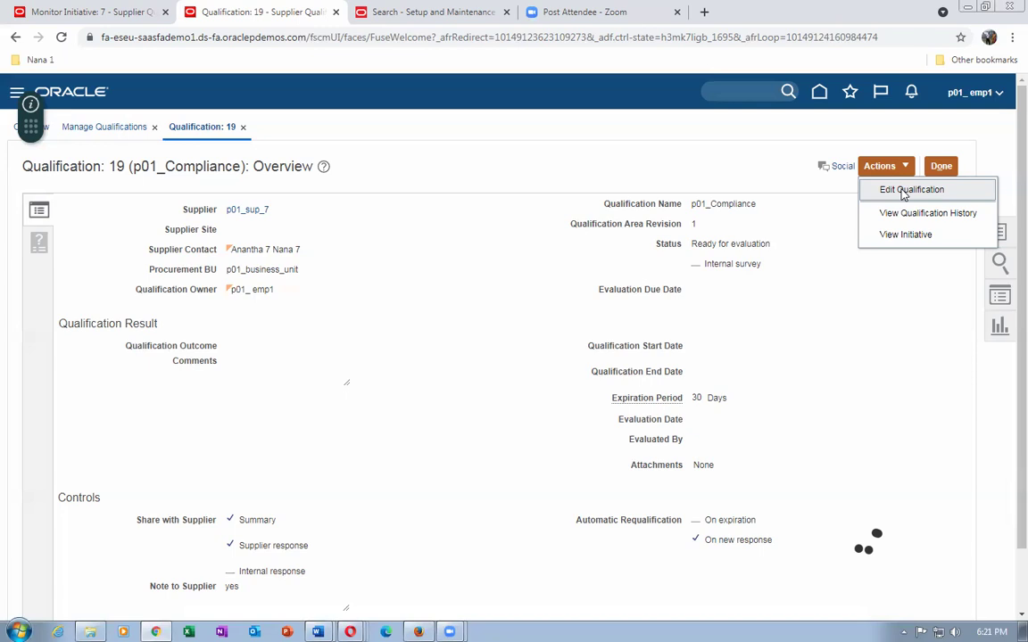
Edit qualification 19 and set its outcome to Compliance with Exceptions, checking the screenshots document.
{"action": "left_click", "coordinate": [904, 191]}
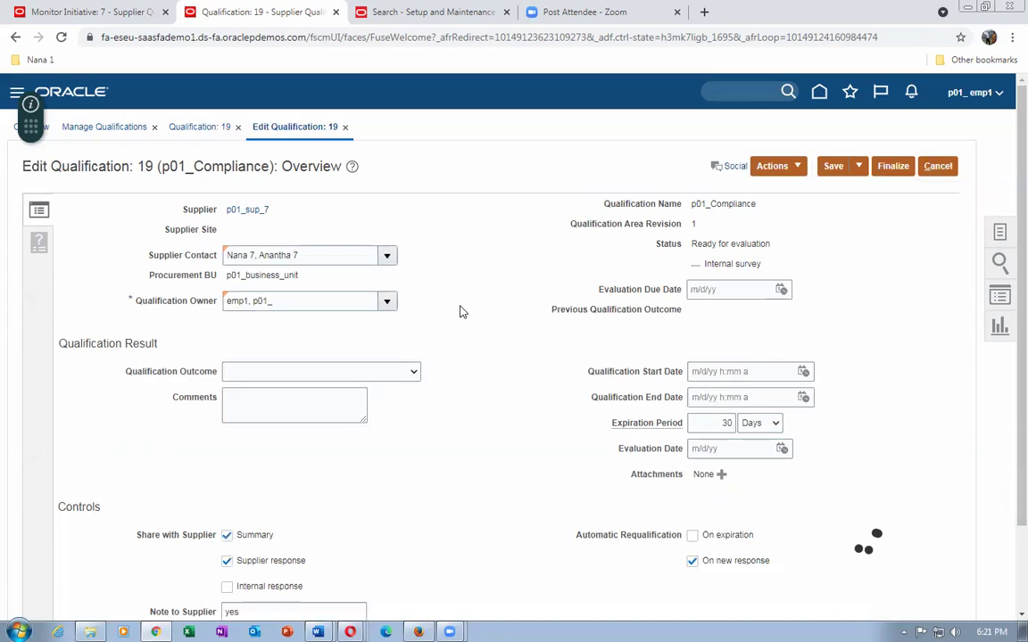
{"action": "left_click", "coordinate": [402, 373]}
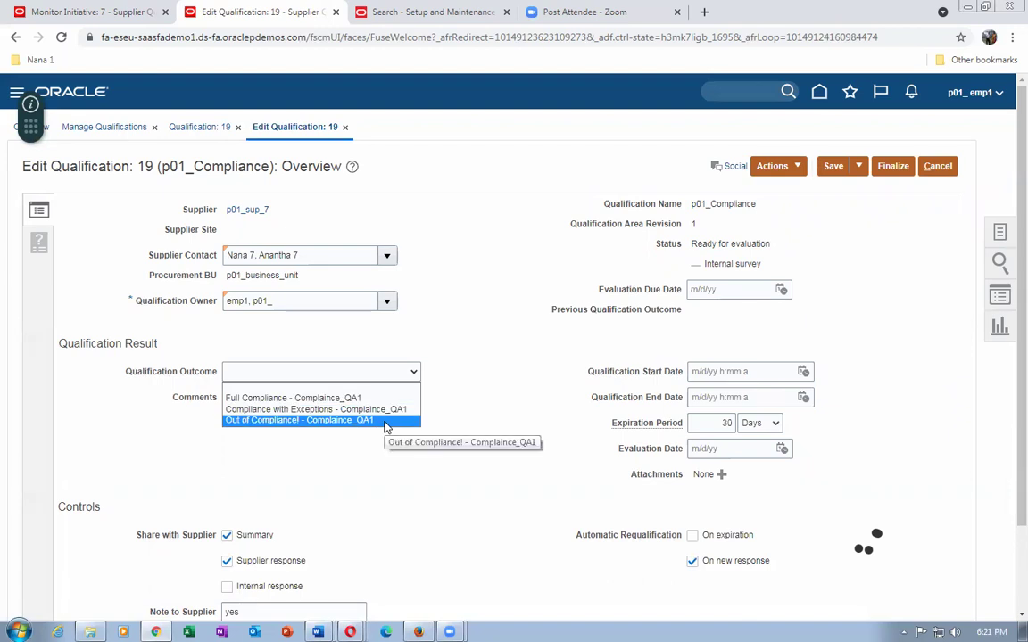
{"action": "key", "text": "alt+Tab"}
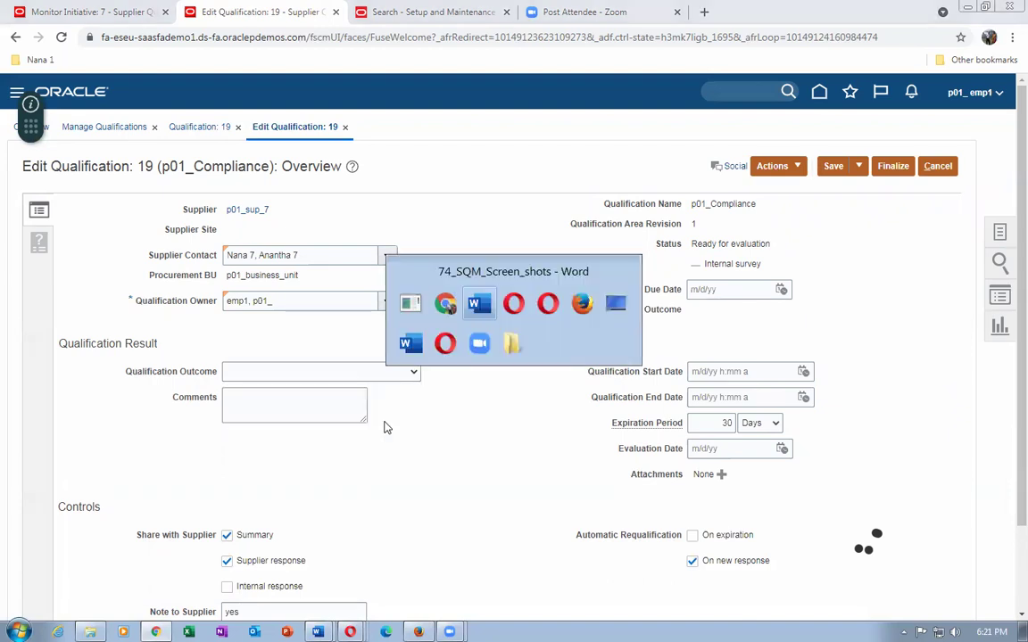
{"action": "scroll", "coordinate": [461, 446], "scroll_direction": "down", "scroll_amount": 2}
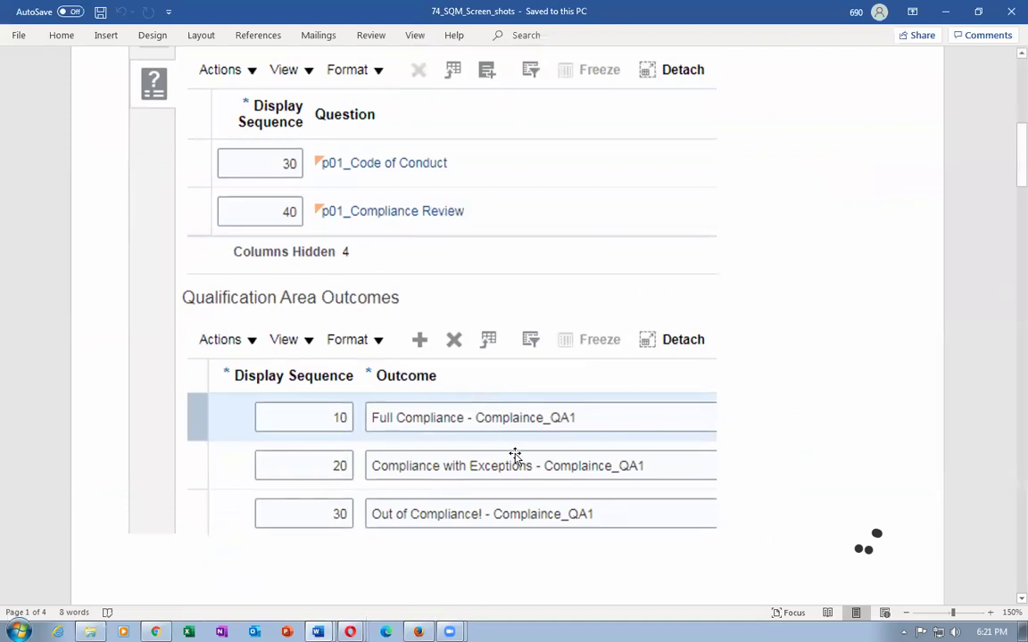
{"action": "key", "text": "alt+Tab"}
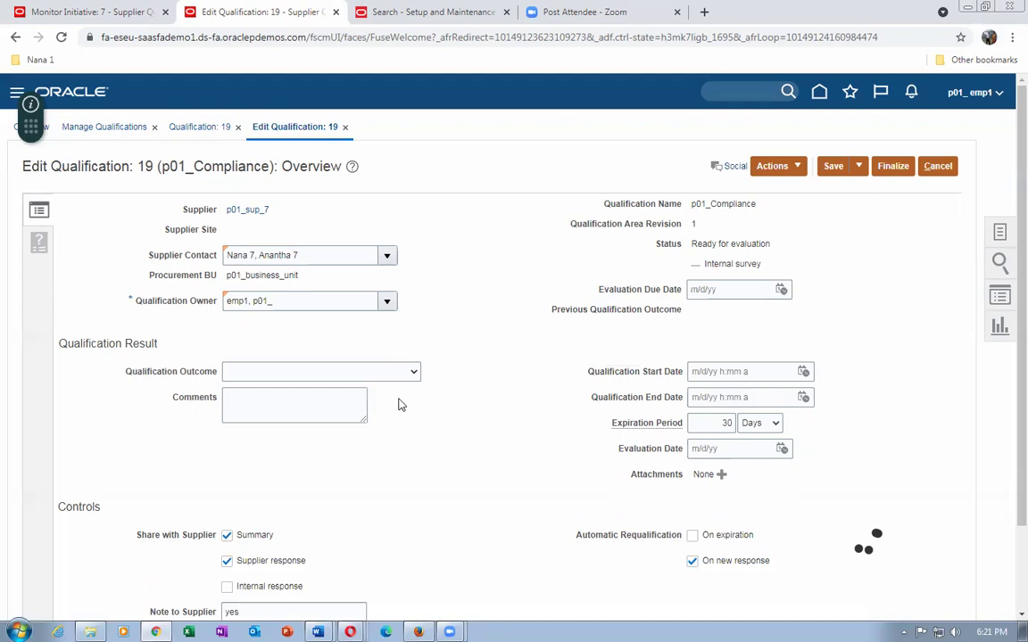
{"action": "left_click", "coordinate": [392, 372]}
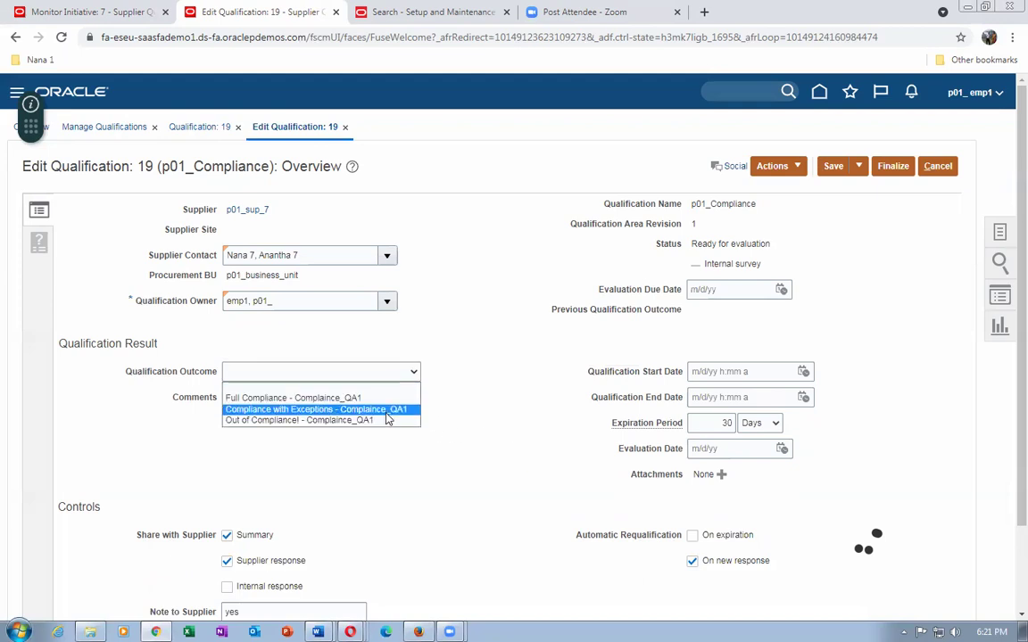
{"action": "left_click", "coordinate": [384, 410]}
{"action": "left_click", "coordinate": [346, 409]}
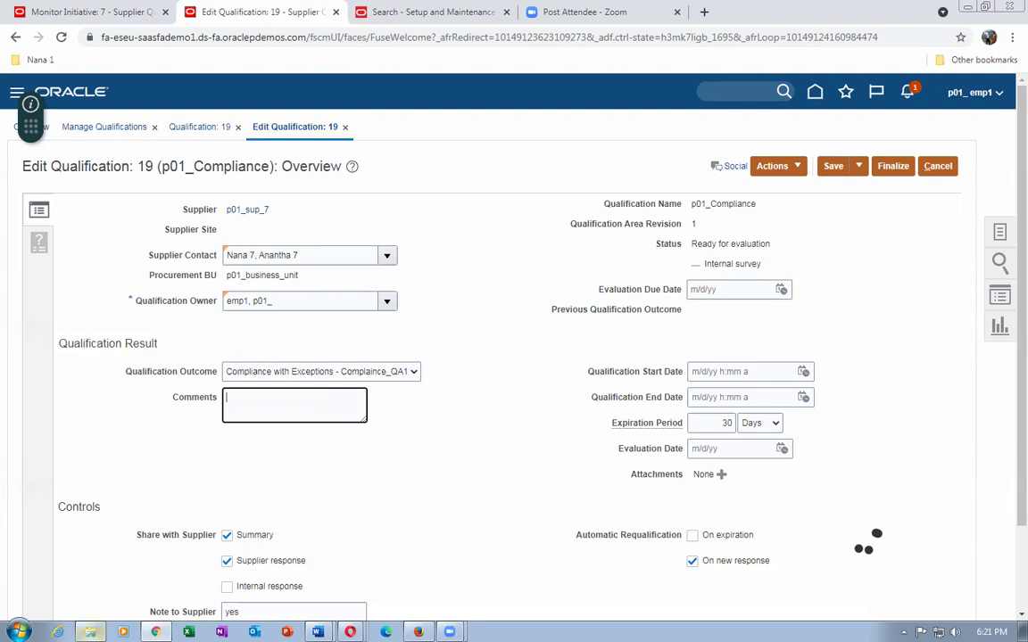
{"action": "left_click", "coordinate": [90, 632]}
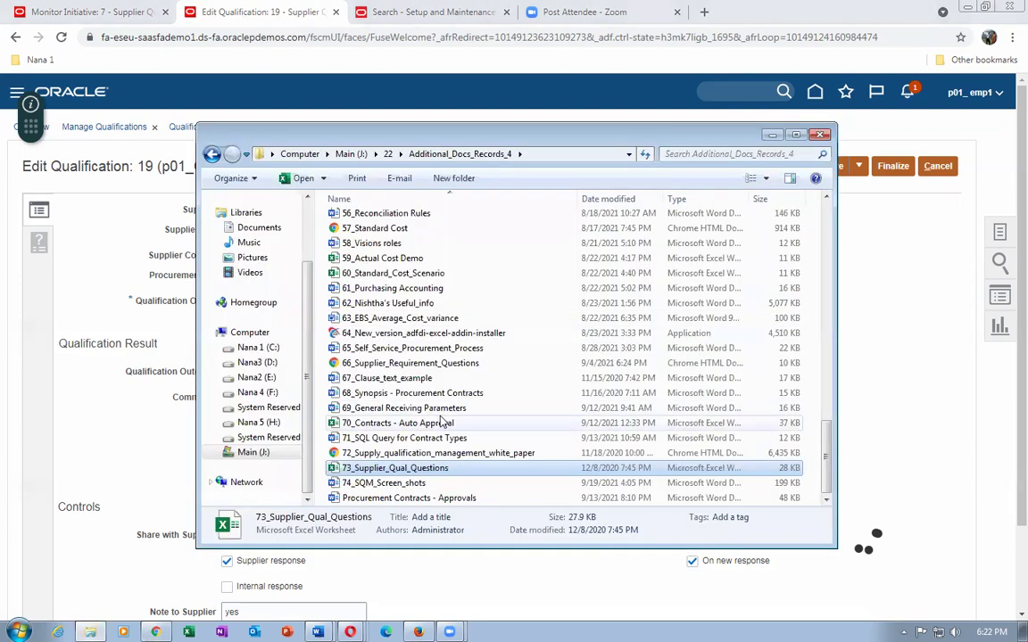
Open the Supplier Qualification Management white paper at its Security roles in SQM section.
{"action": "left_click", "coordinate": [384, 483]}
{"action": "left_click", "coordinate": [434, 455]}
{"action": "double_click", "coordinate": [435, 455]}
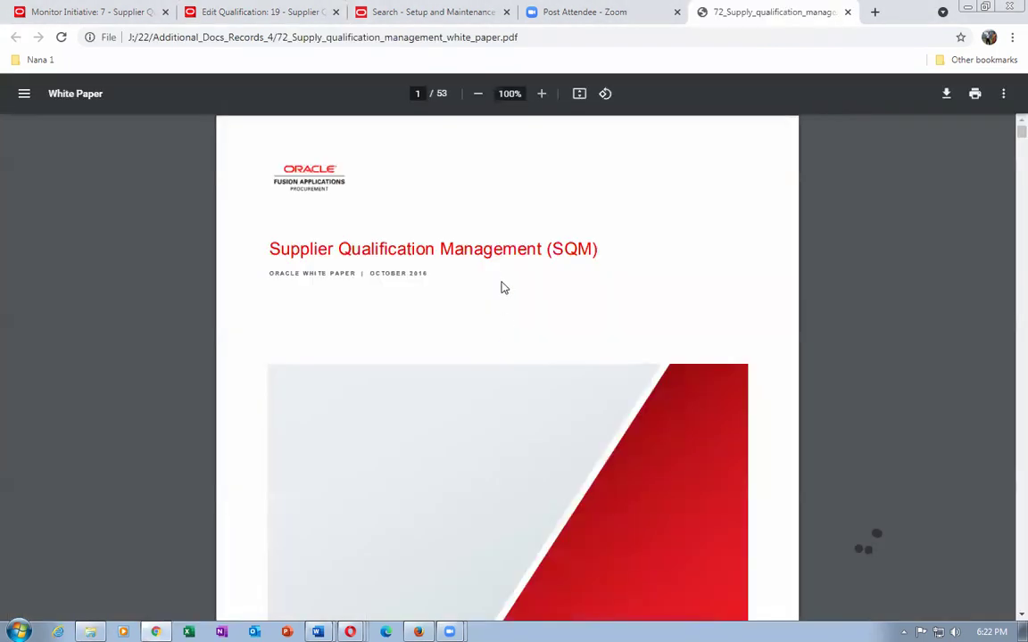
{"action": "scroll", "coordinate": [502, 300], "scroll_direction": "down", "scroll_amount": 8}
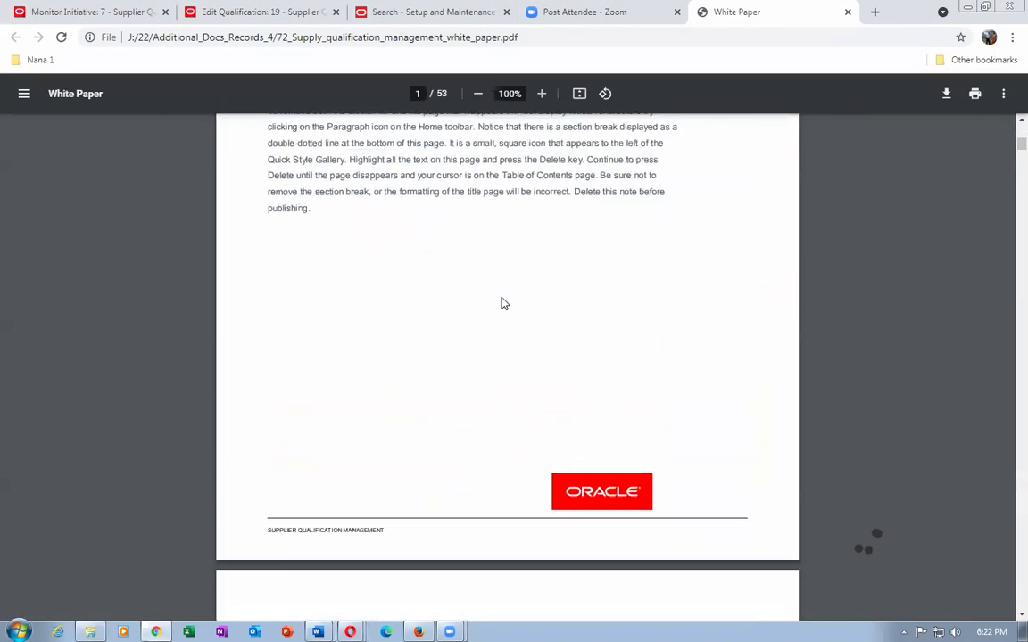
{"action": "scroll", "coordinate": [501, 303], "scroll_direction": "down", "scroll_amount": 5}
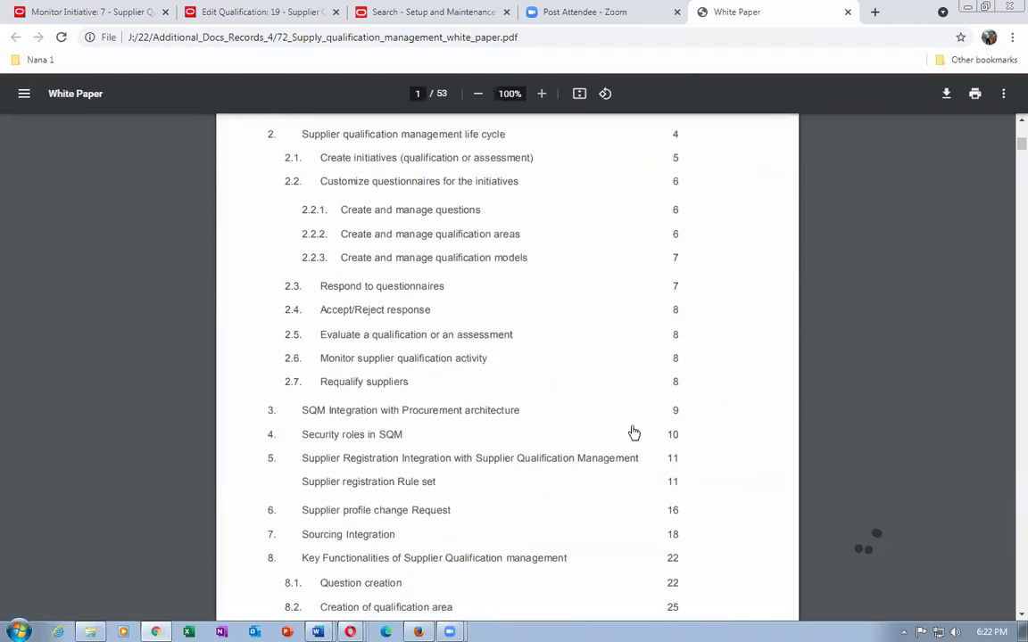
{"action": "left_click", "coordinate": [382, 437]}
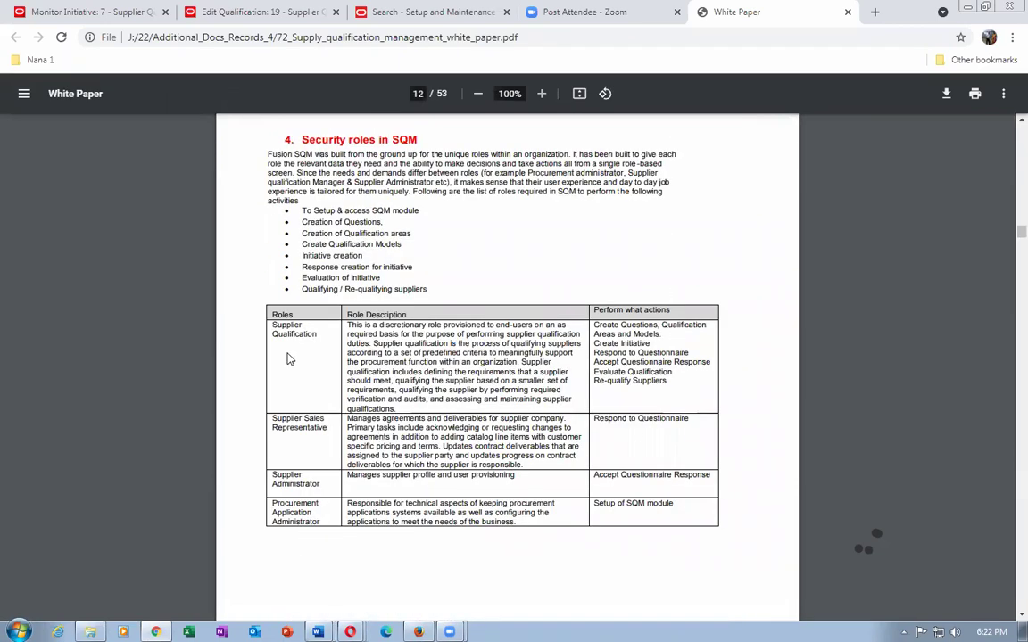
Highlight the Supplier Qualification, Supplier Sales Representative and Supplier Administrator roles and descriptions.
{"action": "left_click_drag", "start_coordinate": [274, 327], "coordinate": [336, 343]}
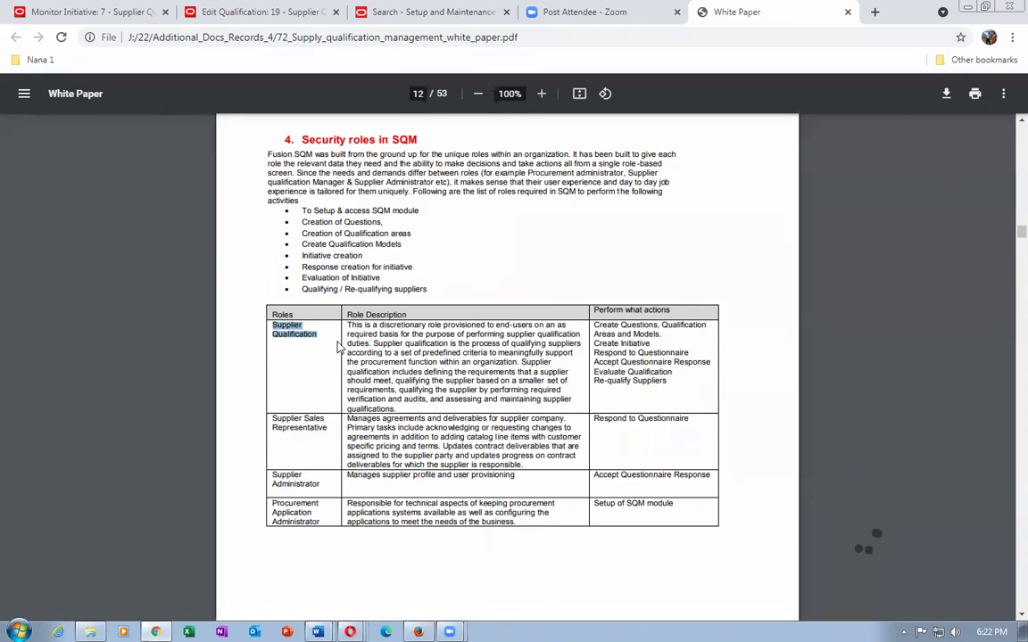
{"action": "left_click_drag", "start_coordinate": [291, 418], "coordinate": [290, 467]}
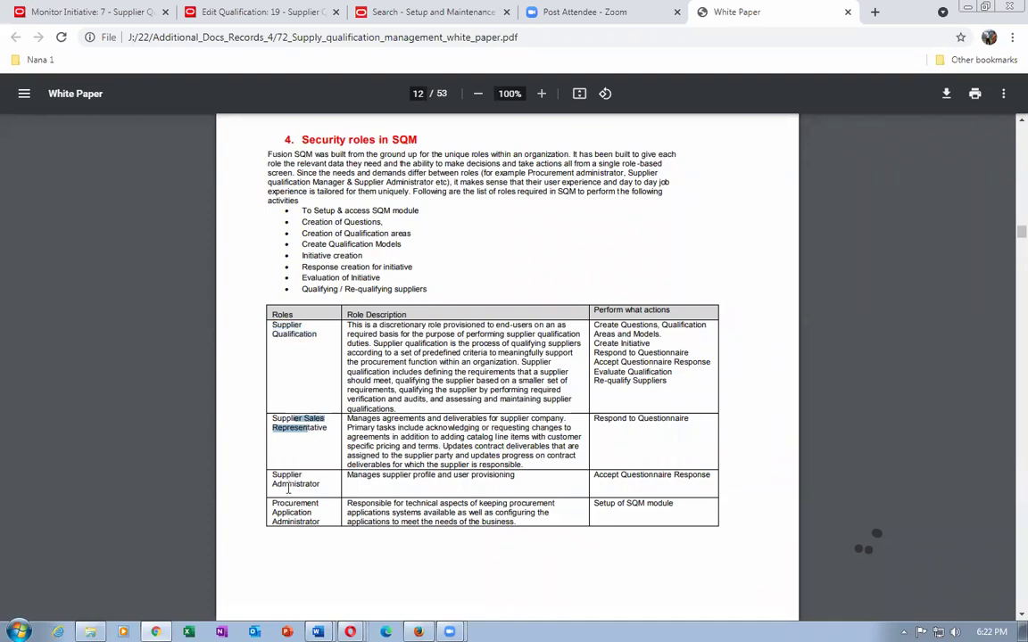
{"action": "left_click_drag", "start_coordinate": [273, 476], "coordinate": [311, 484]}
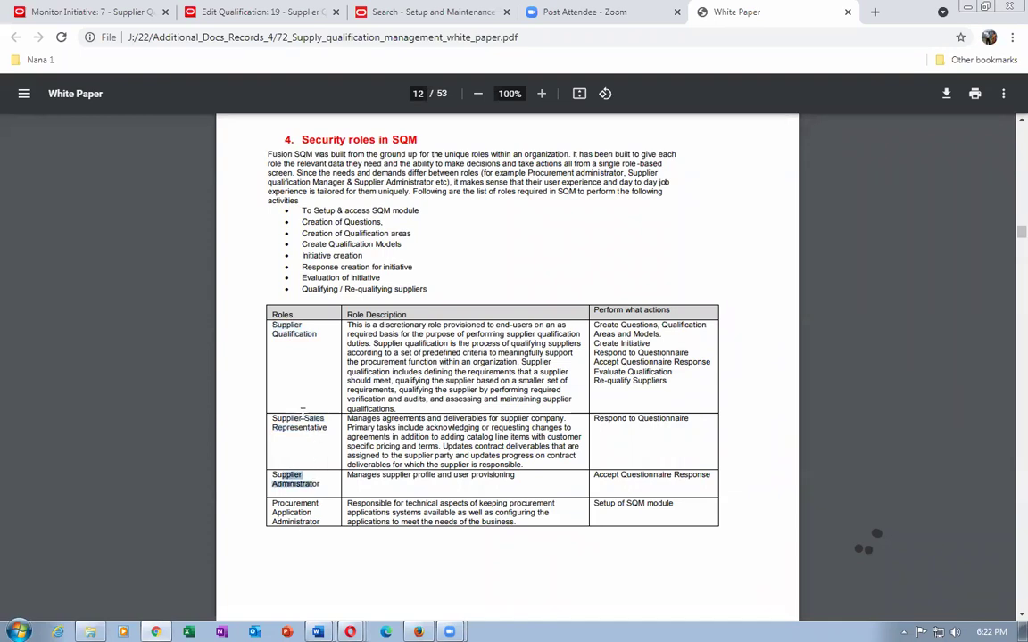
{"action": "left_click_drag", "start_coordinate": [293, 418], "coordinate": [310, 428]}
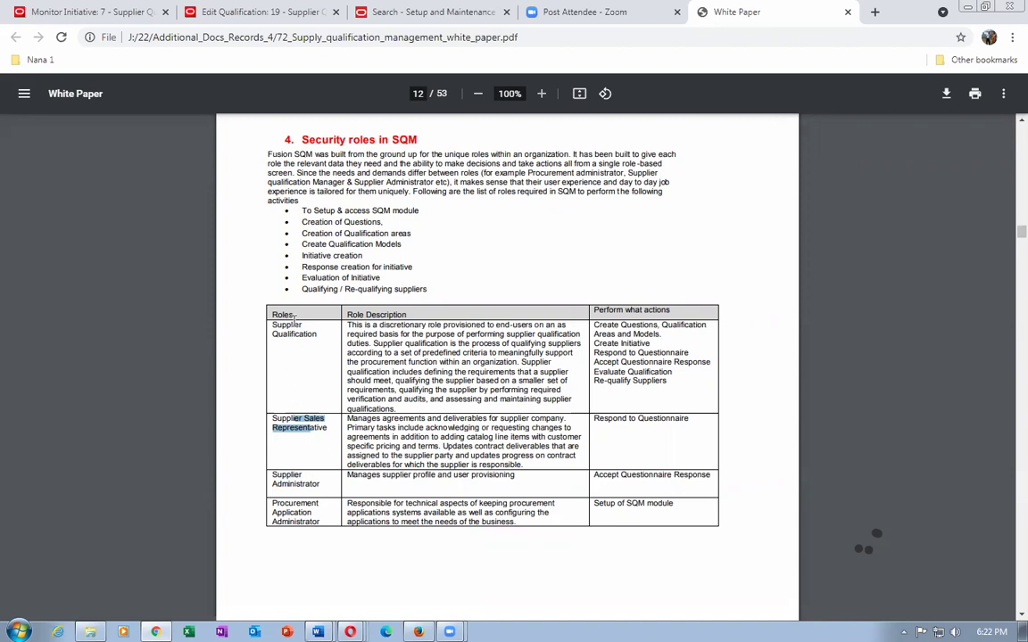
{"action": "left_click_drag", "start_coordinate": [285, 324], "coordinate": [304, 337]}
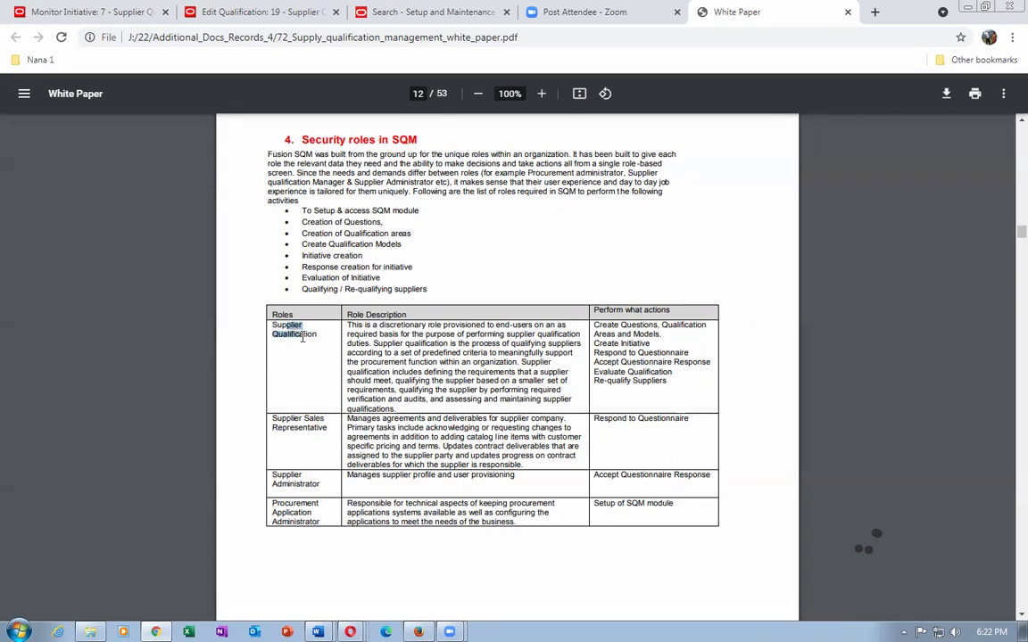
{"action": "left_click_drag", "start_coordinate": [286, 419], "coordinate": [303, 430]}
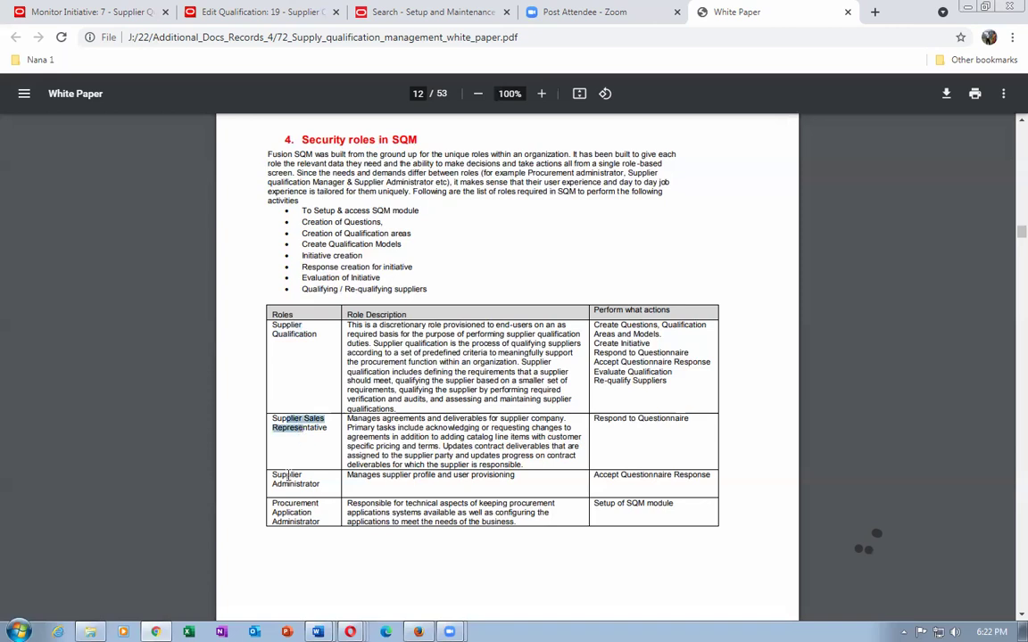
{"action": "left_click_drag", "start_coordinate": [275, 474], "coordinate": [320, 483]}
{"action": "left_click", "coordinate": [437, 455]}
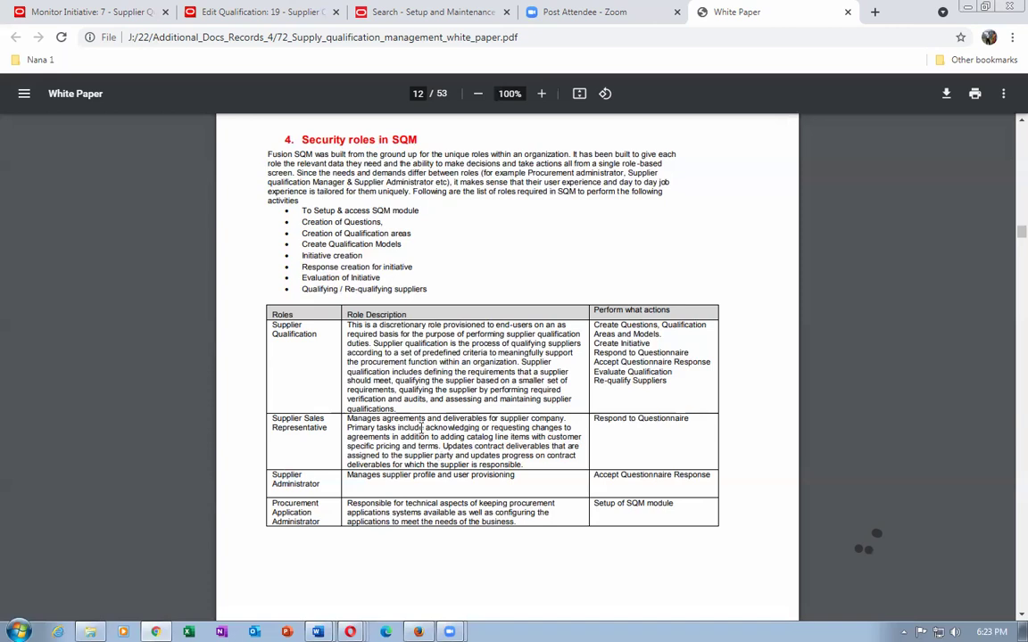
{"action": "left_click_drag", "start_coordinate": [393, 418], "coordinate": [448, 465]}
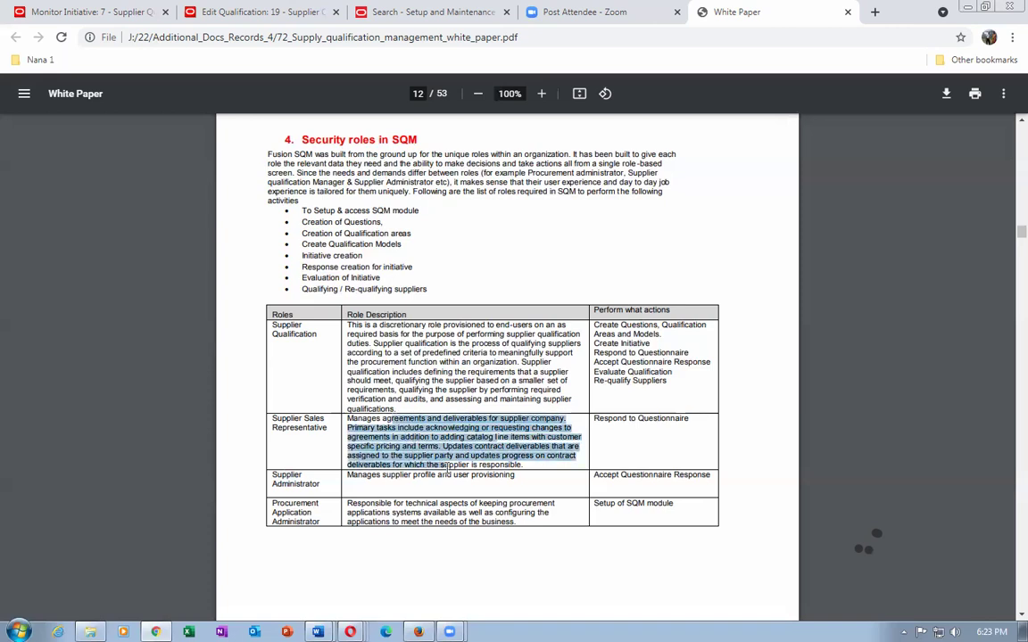
{"action": "left_click", "coordinate": [366, 406]}
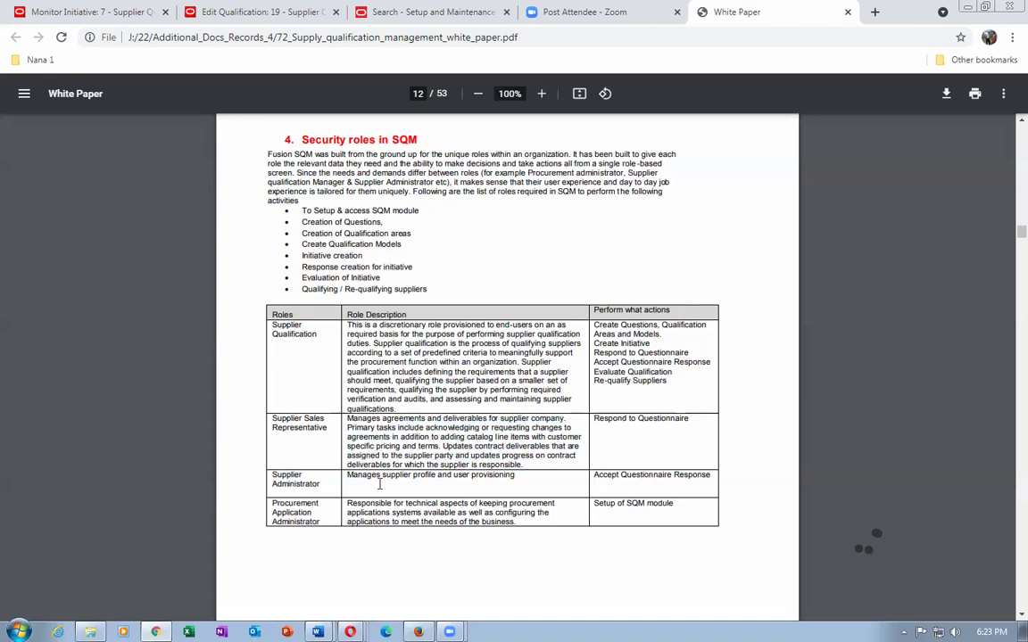
Return from the white paper to the Setup and Maintenance search page.
{"action": "key", "text": "alt+Tab"}
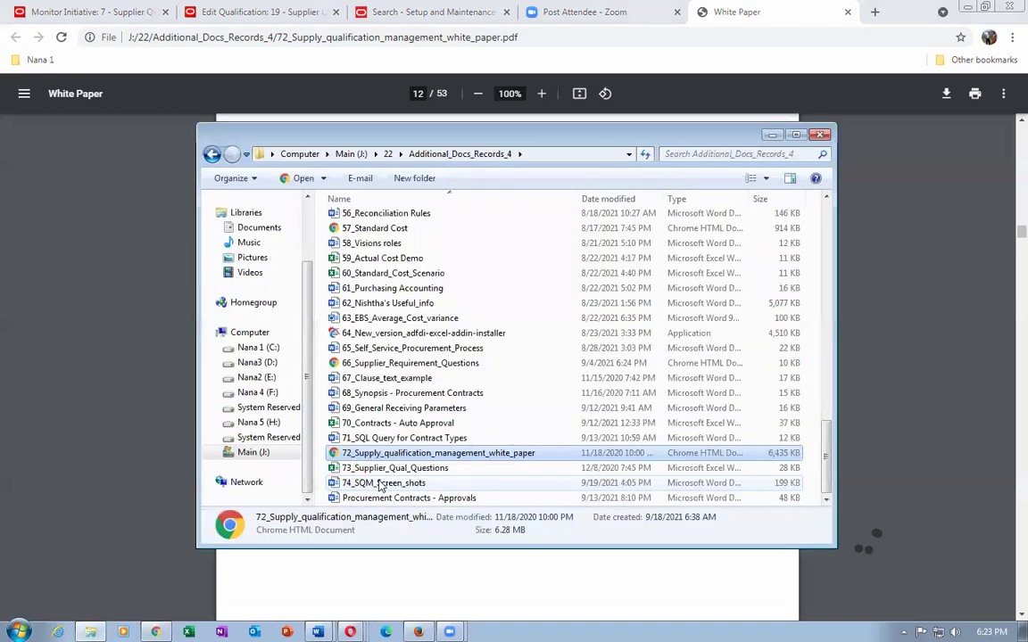
{"action": "left_click", "coordinate": [74, 390]}
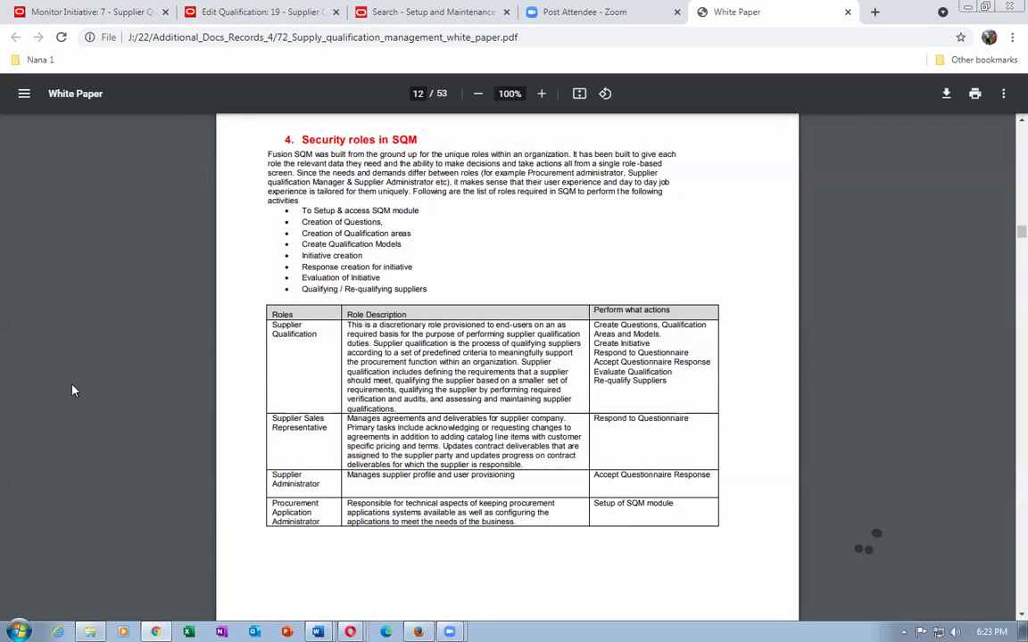
{"action": "left_click", "coordinate": [402, 12]}
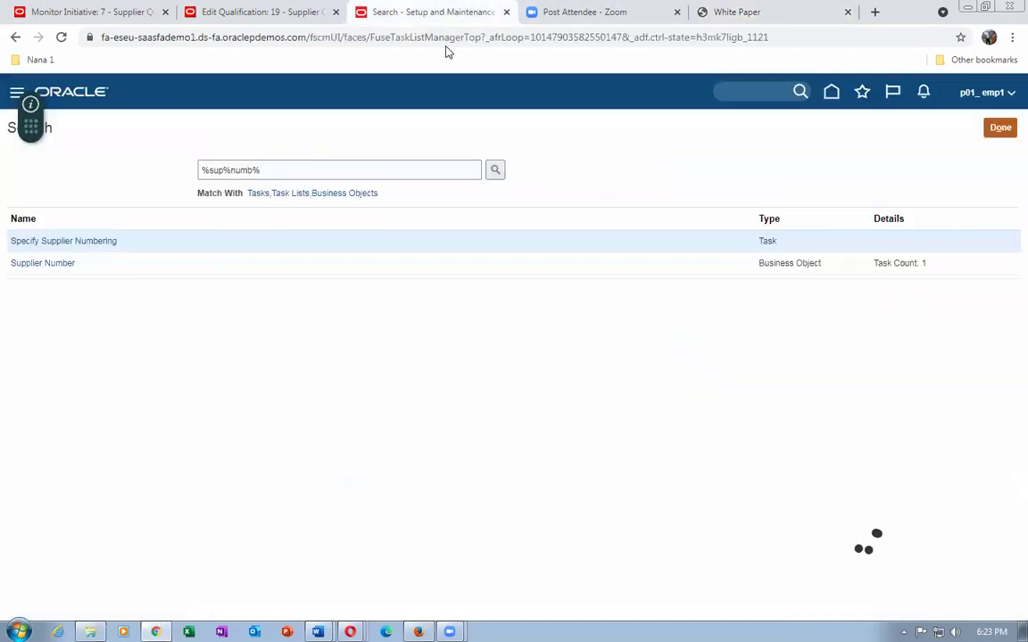
Enter the comment 'With exception' on qualification 19, leaving the outcome unchanged.
{"action": "left_click", "coordinate": [202, 14]}
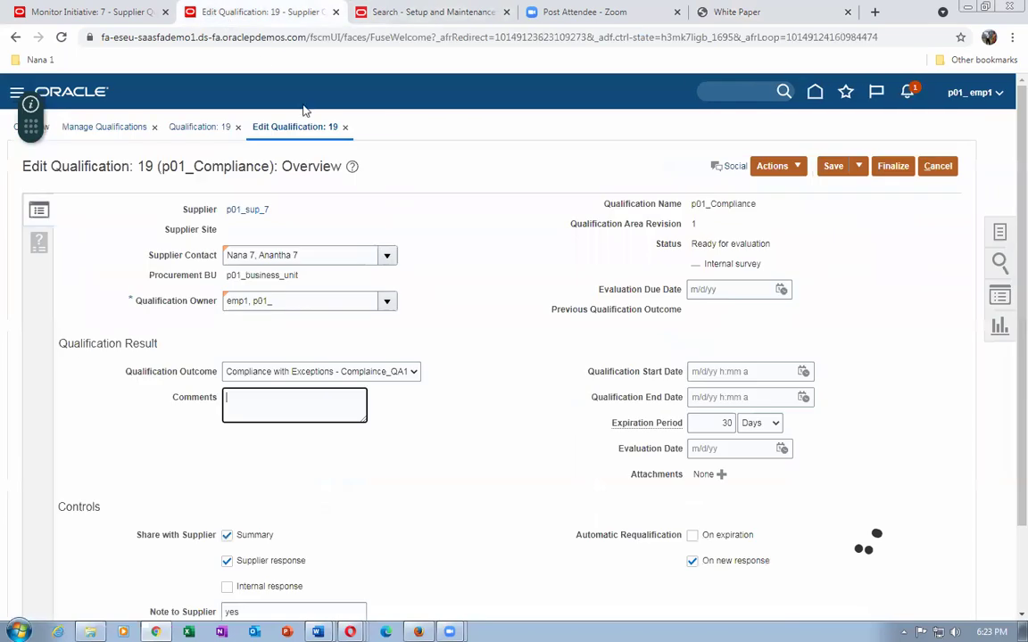
{"action": "left_click", "coordinate": [308, 371]}
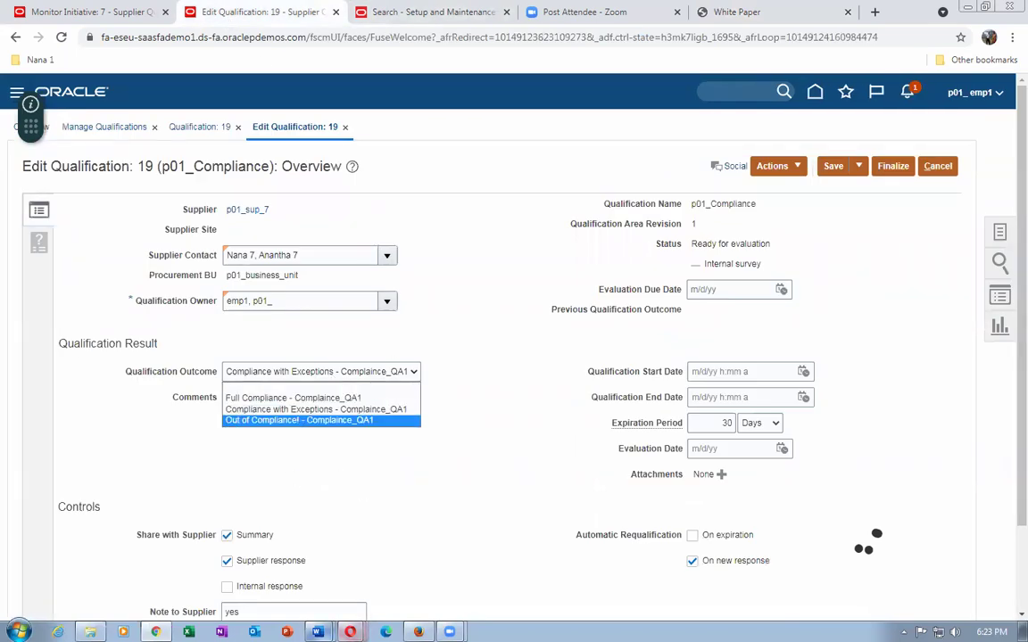
{"action": "left_click", "coordinate": [285, 571]}
{"action": "mouse_move", "coordinate": [318, 631]}
{"action": "left_click", "coordinate": [291, 549]}
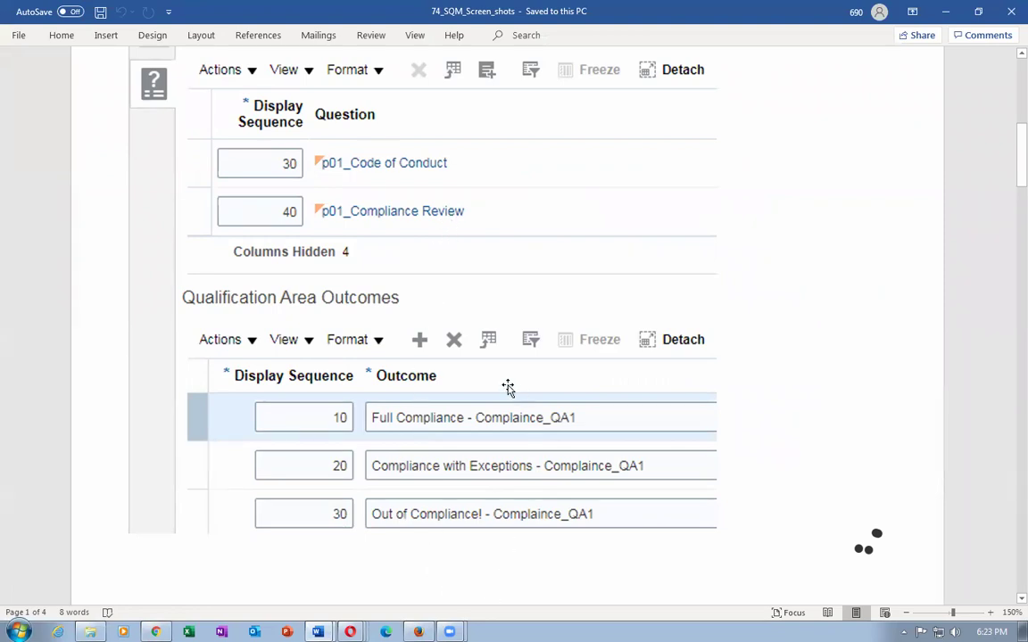
{"action": "key", "text": "alt+Tab"}
{"action": "left_click", "coordinate": [298, 408]}
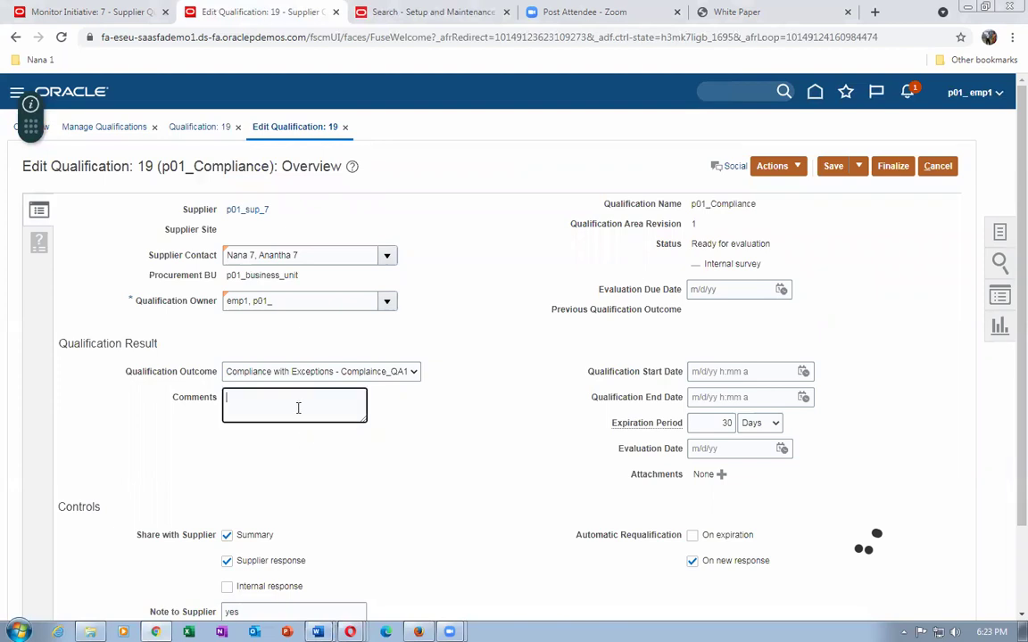
{"action": "type", "text": "With exceptions"}
Set the qualification start date to 9/19/21 12:53 PM and finalize qualification 19.
{"action": "left_click", "coordinate": [892, 167]}
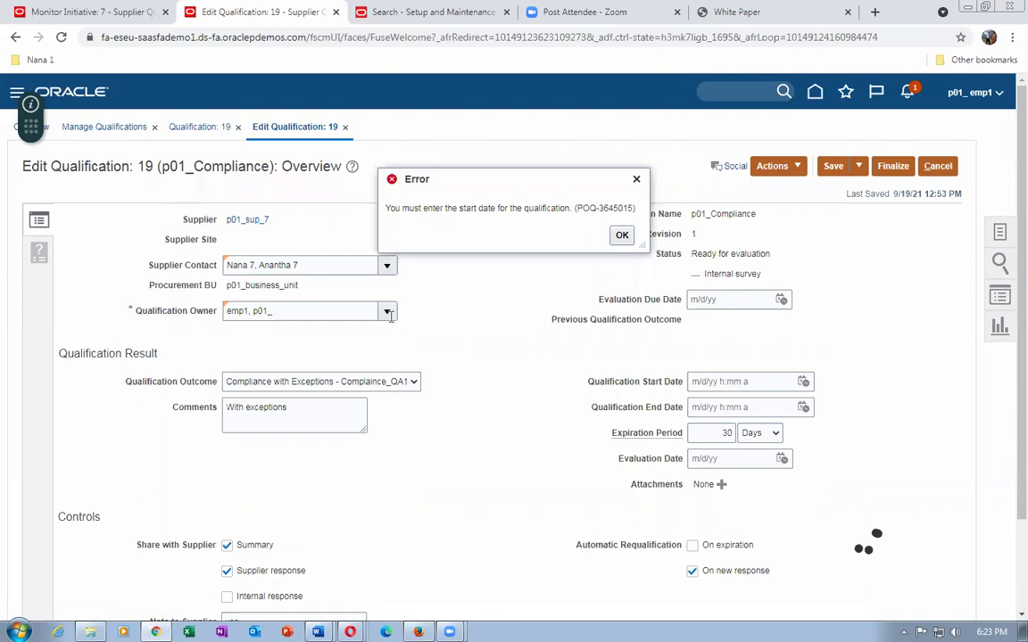
{"action": "left_click", "coordinate": [622, 235]}
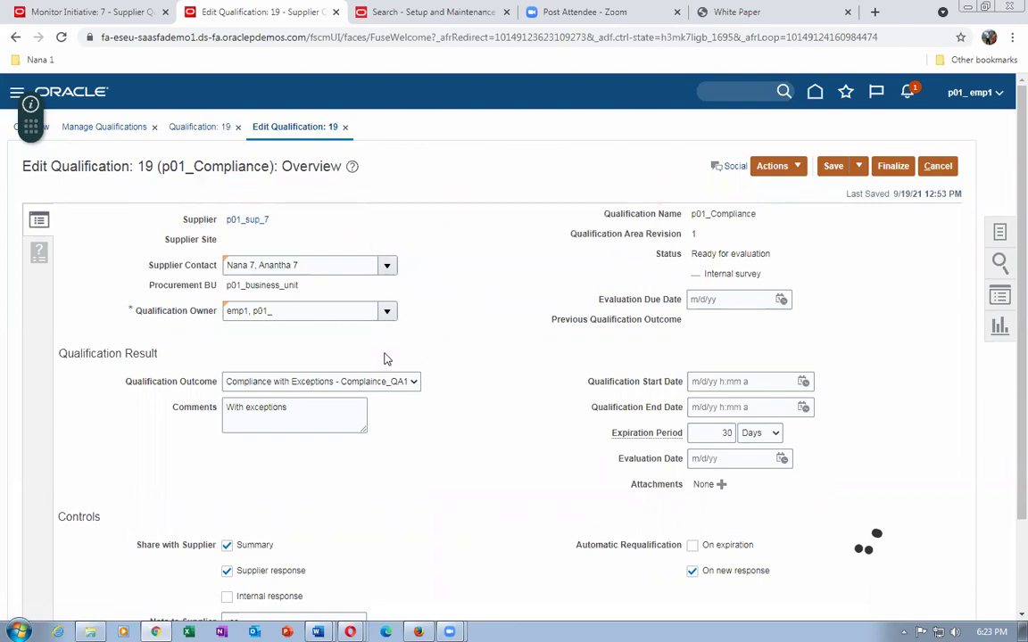
{"action": "left_click", "coordinate": [804, 382]}
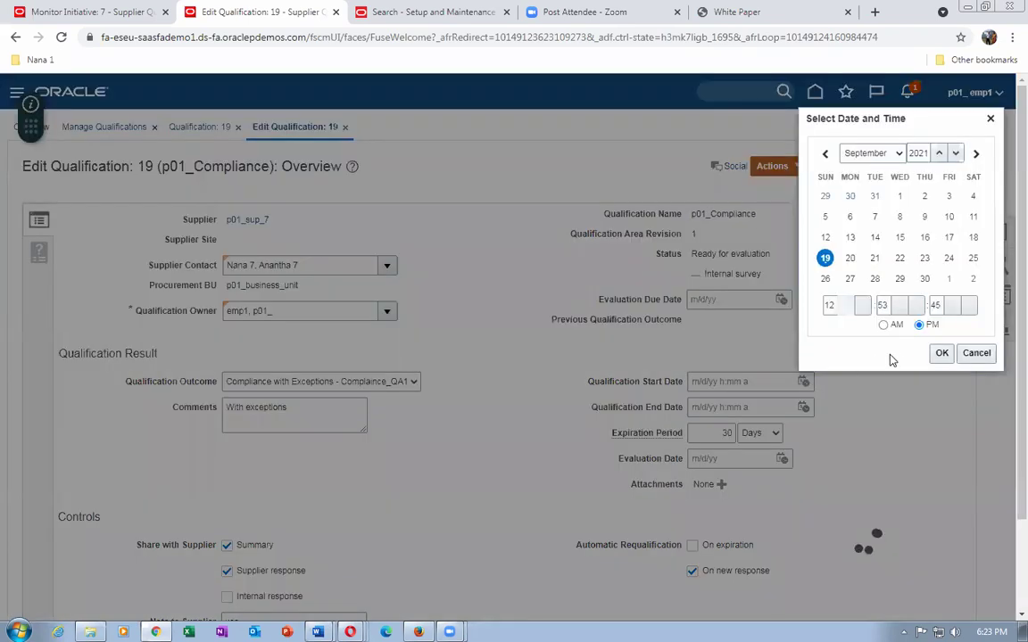
{"action": "left_click", "coordinate": [942, 354]}
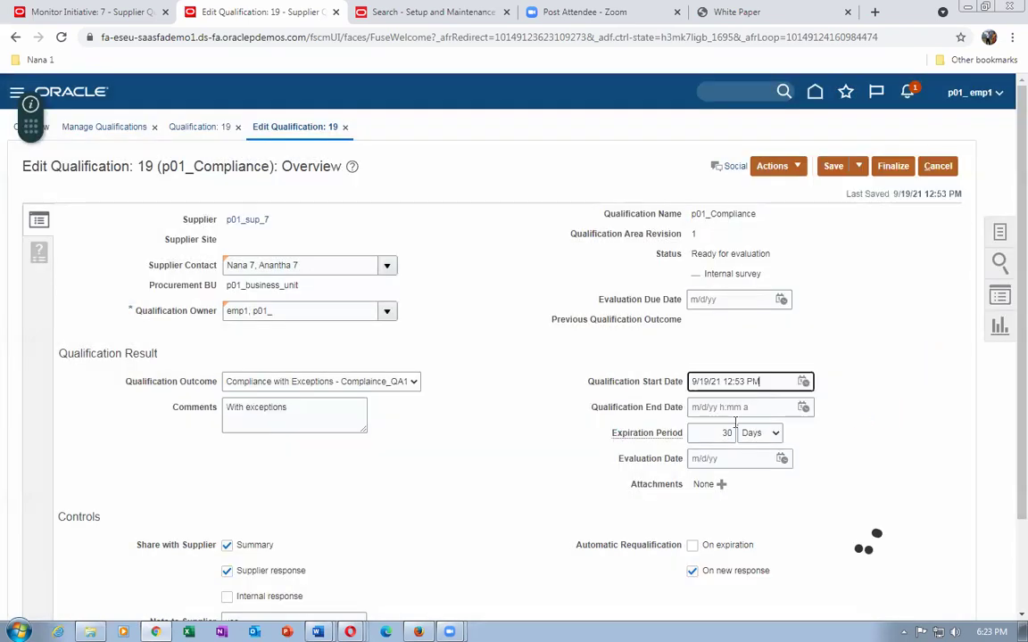
{"action": "left_click", "coordinate": [582, 493]}
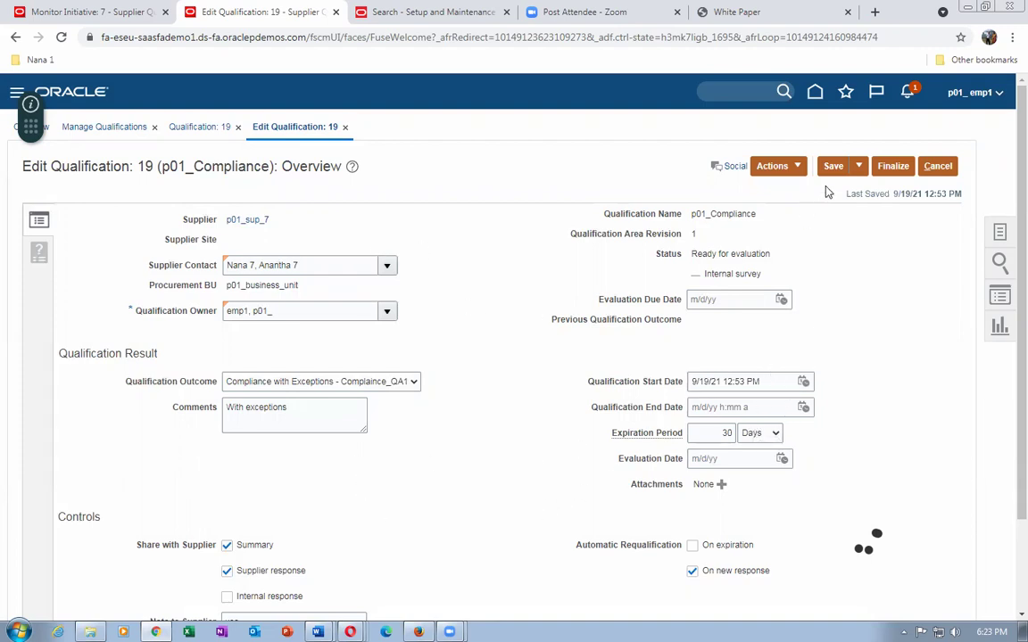
{"action": "left_click", "coordinate": [892, 166]}
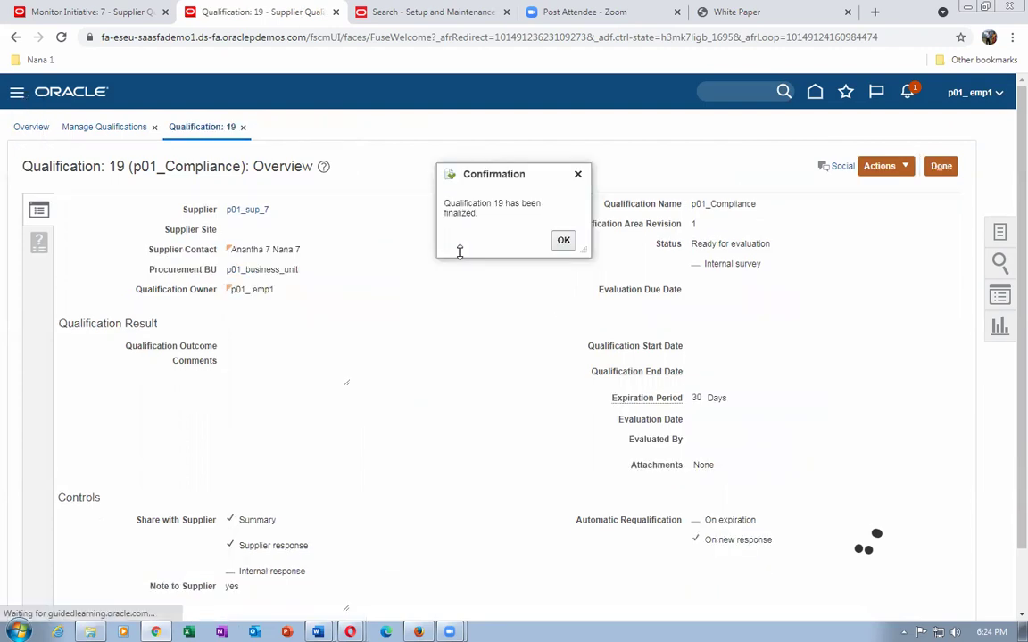
Acknowledge finalization, refresh Monitor Initiative 7, then close qualification 19 back to Manage Qualifications.
{"action": "left_click", "coordinate": [562, 241]}
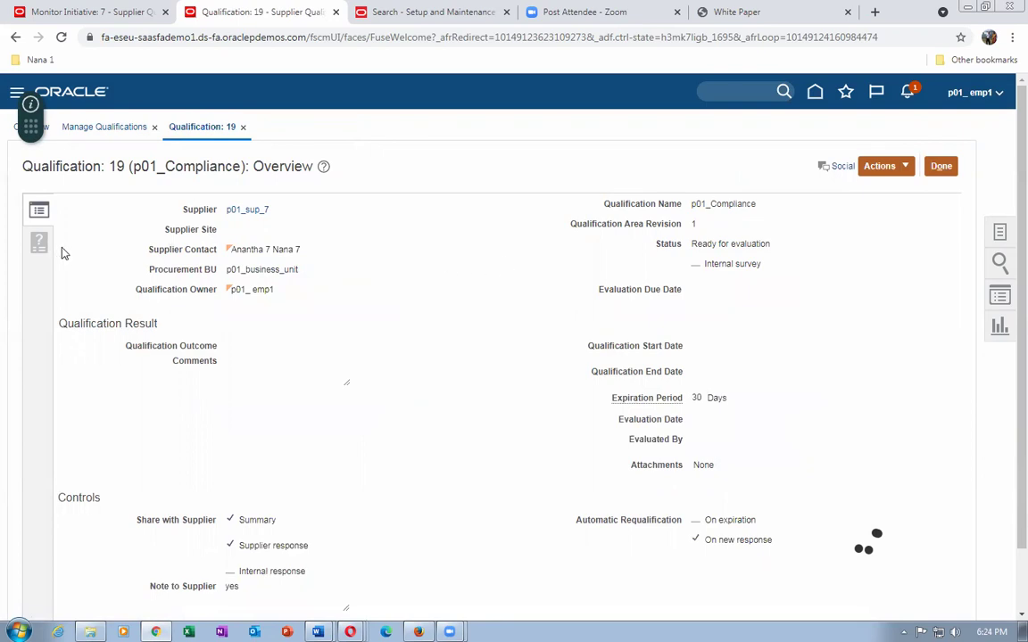
{"action": "left_click", "coordinate": [85, 15]}
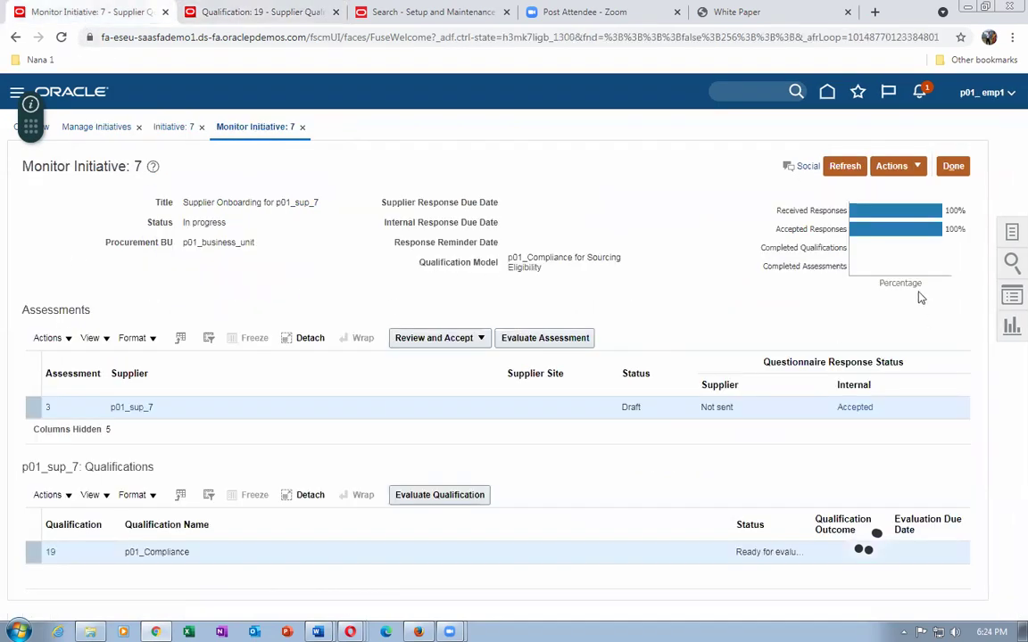
{"action": "left_click", "coordinate": [844, 167]}
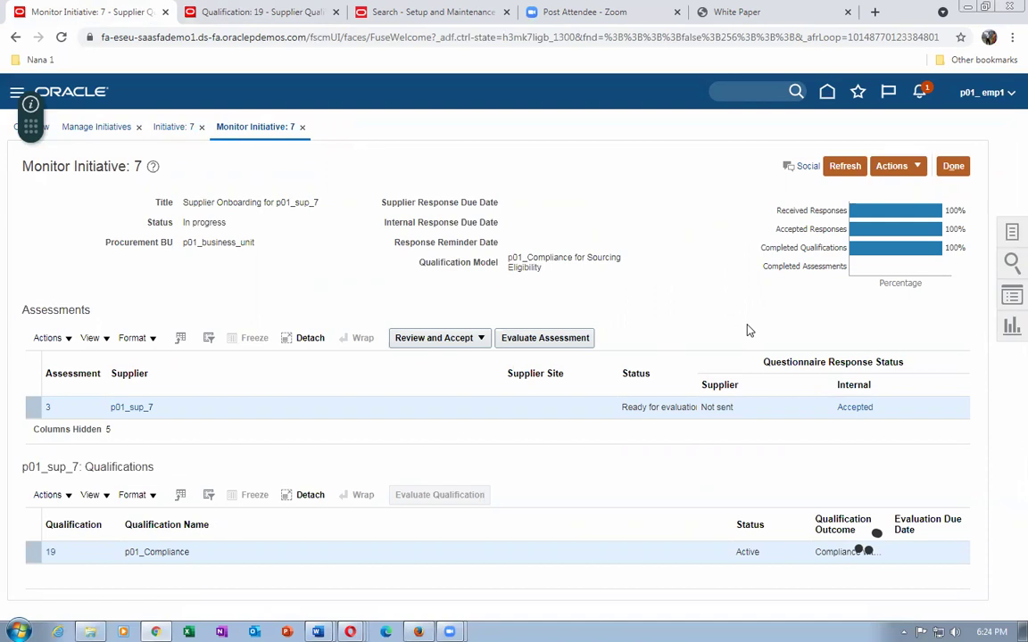
{"action": "left_click", "coordinate": [230, 12]}
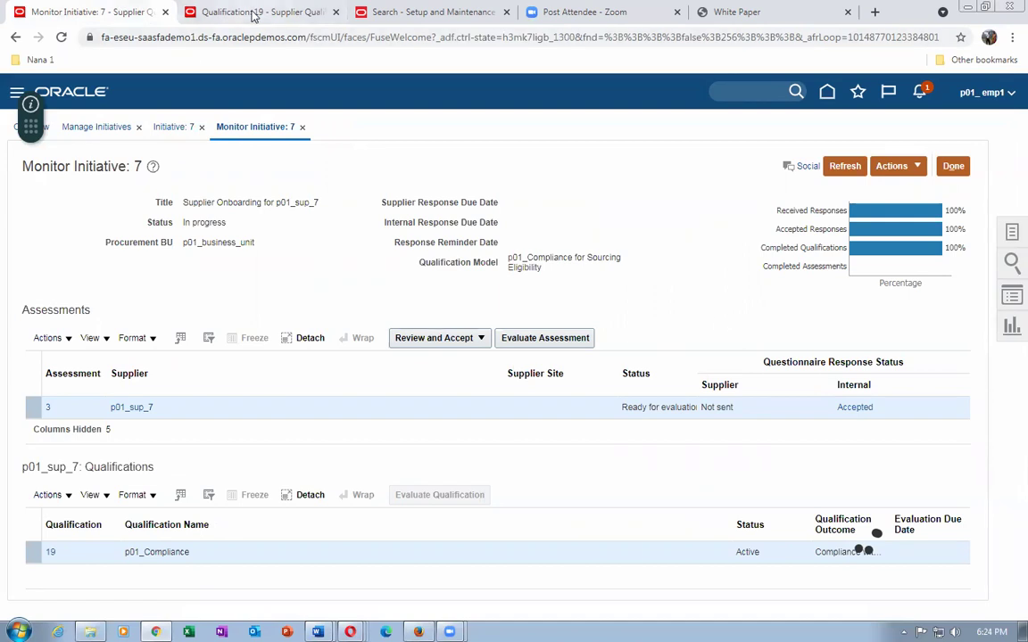
{"action": "left_click", "coordinate": [942, 166]}
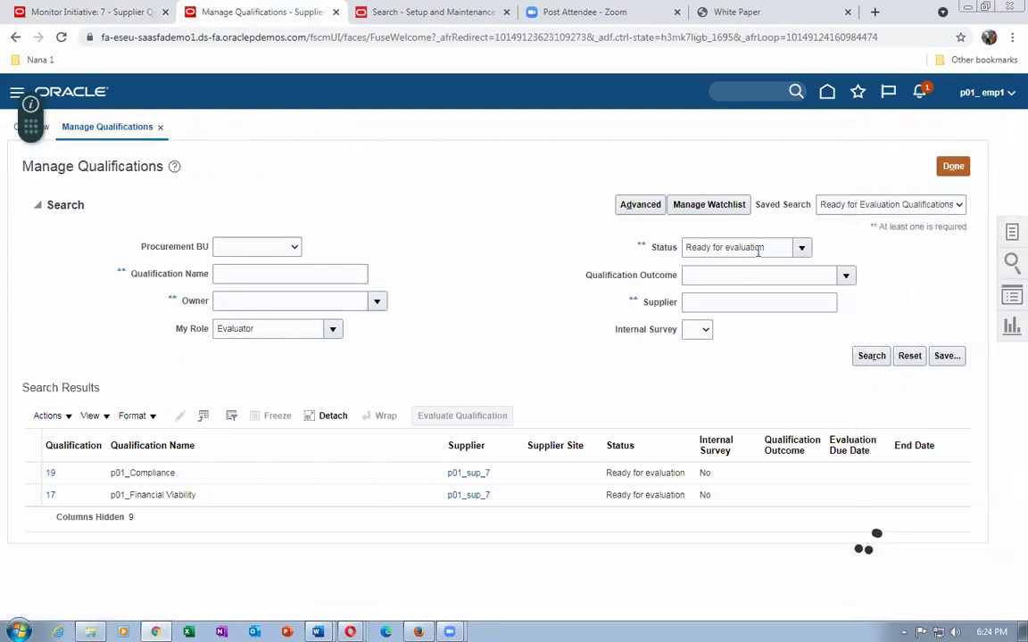
Search qualifications with Status set to All and select qualification 17, p01_Financial Viability.
{"action": "left_click", "coordinate": [801, 249]}
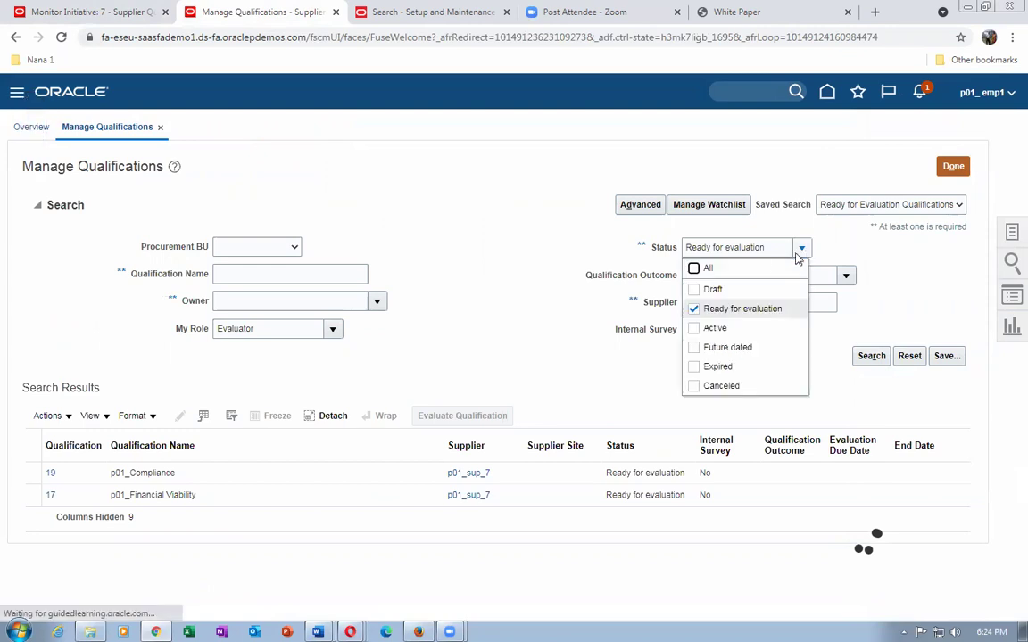
{"action": "left_click", "coordinate": [695, 269]}
{"action": "left_click", "coordinate": [867, 356]}
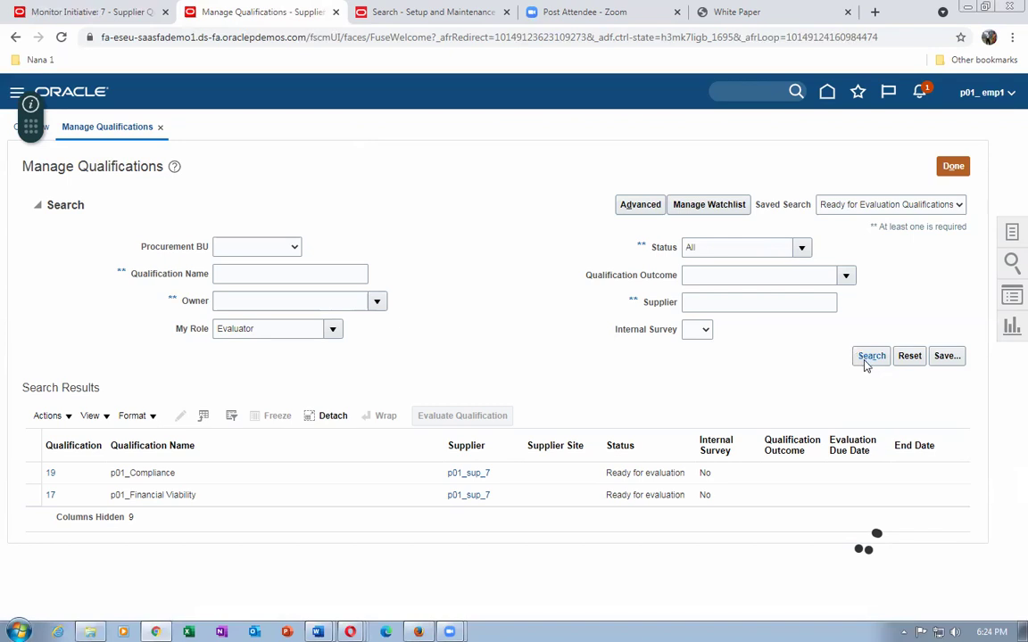
{"action": "left_click", "coordinate": [866, 361]}
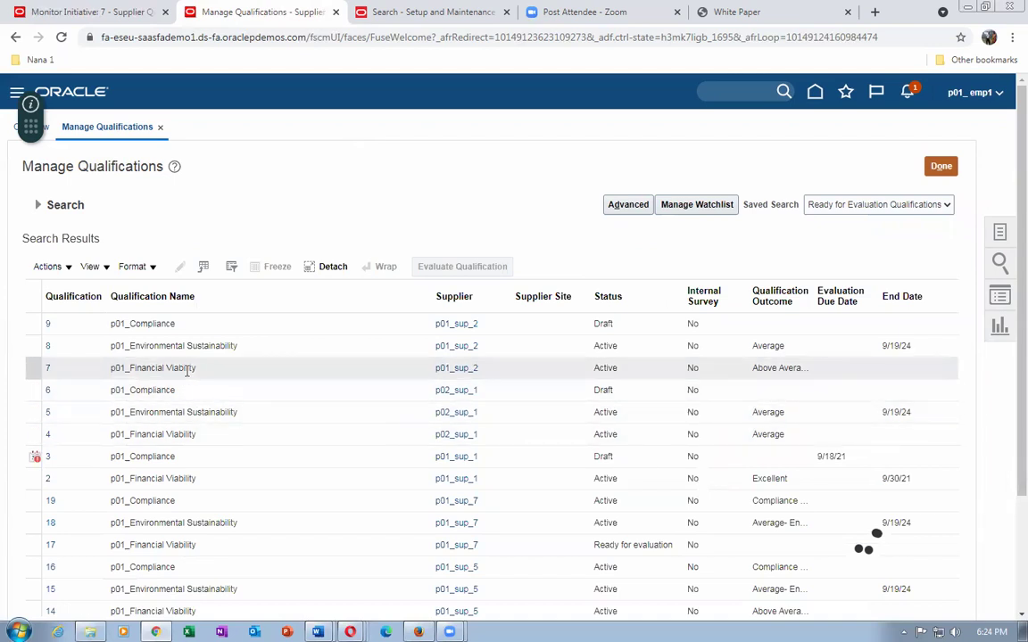
{"action": "scroll", "coordinate": [339, 431], "scroll_direction": "down", "scroll_amount": 1}
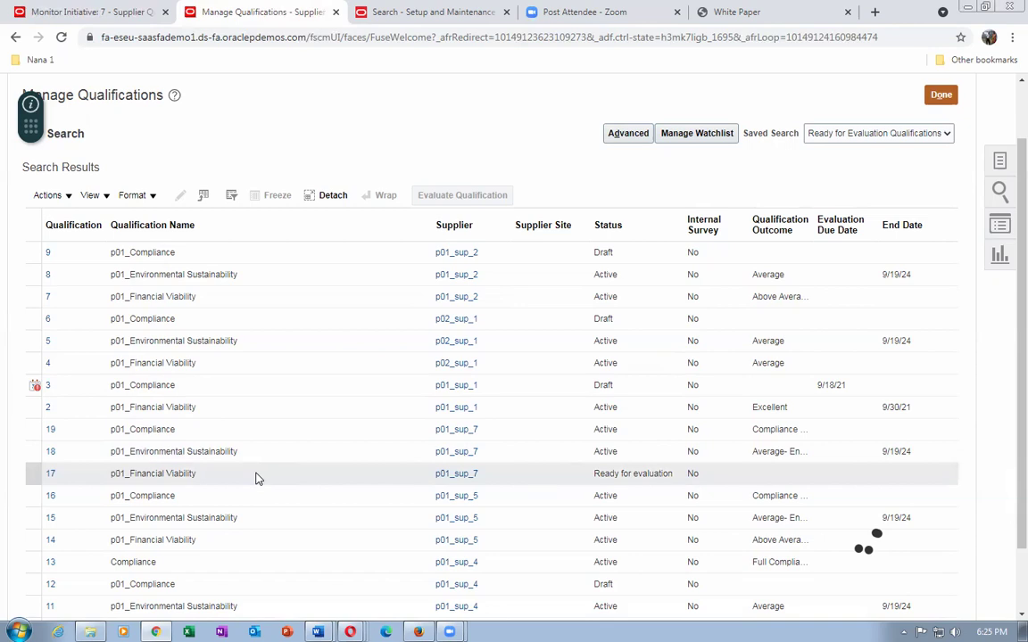
{"action": "left_click", "coordinate": [21, 478]}
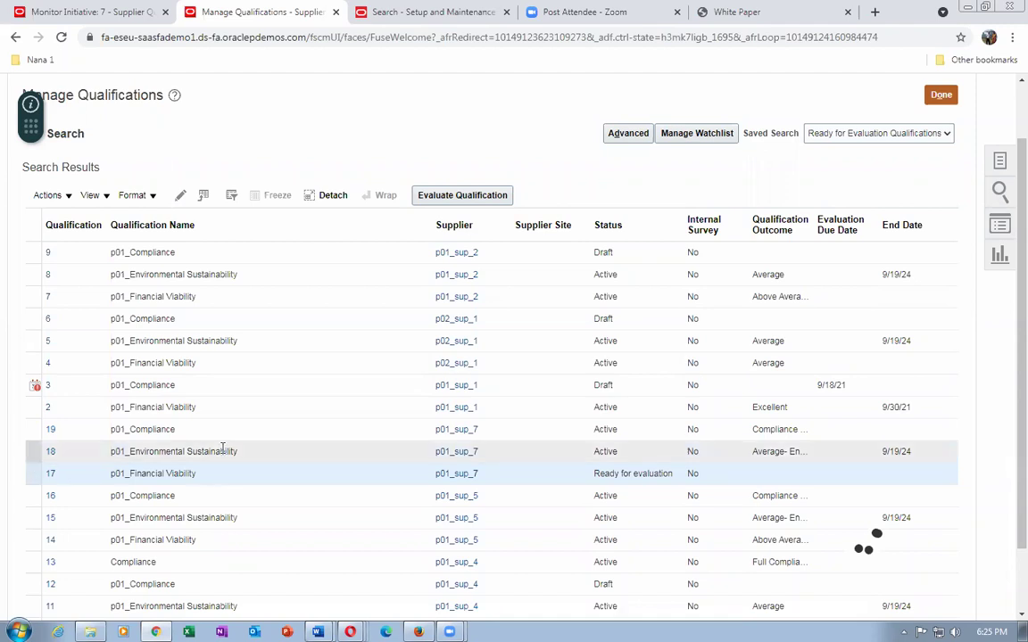
Start evaluating qualification 17 after reviewing the Financial Viability outcomes table in Word.
{"action": "left_click", "coordinate": [466, 196]}
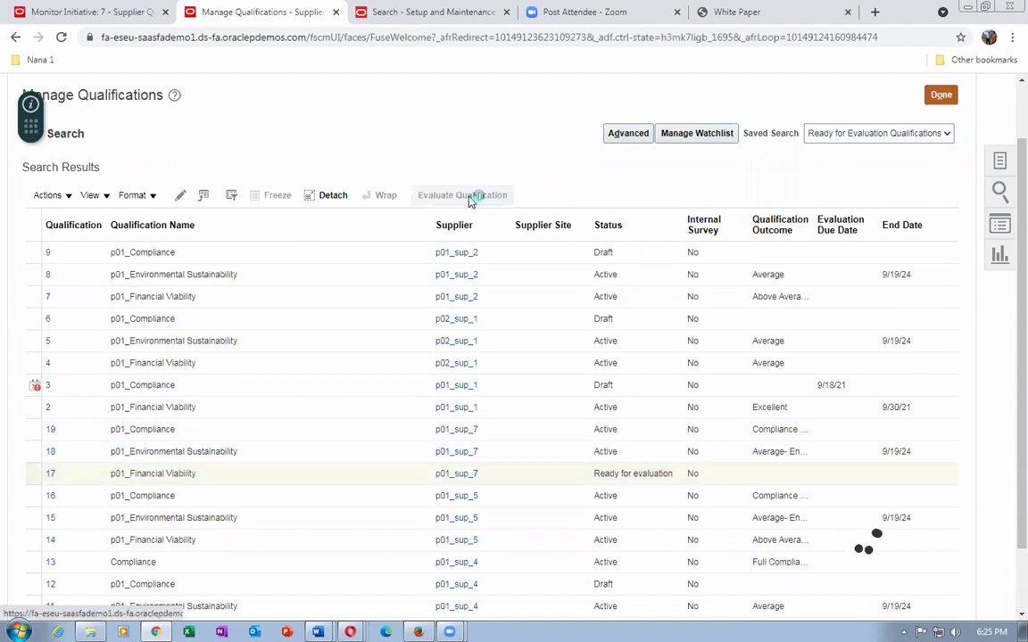
{"action": "key", "text": "alt+Tab"}
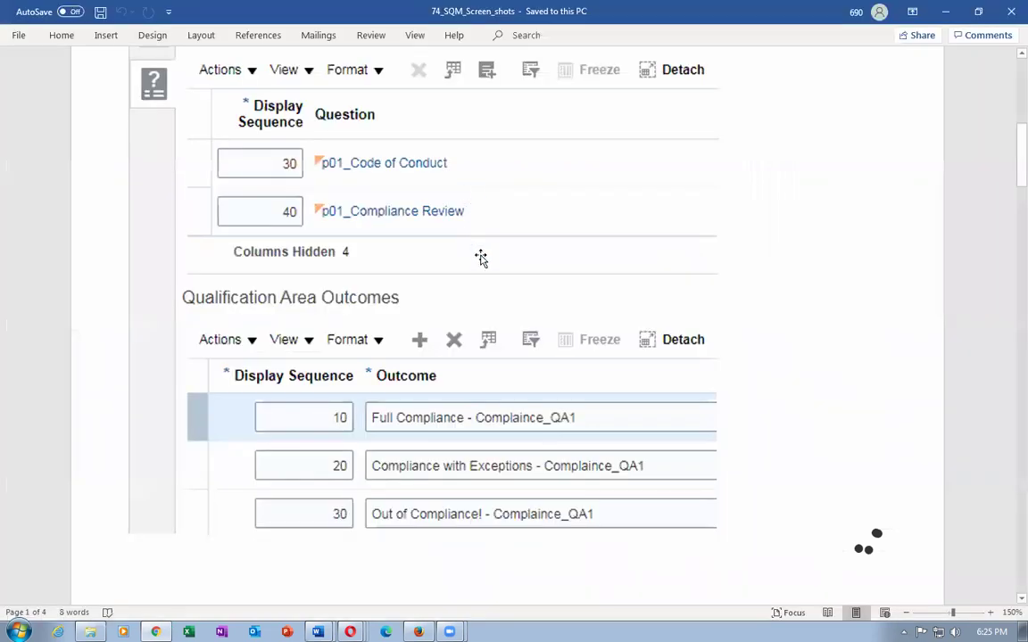
{"action": "scroll", "coordinate": [505, 303], "scroll_direction": "down", "scroll_amount": 1}
{"action": "scroll", "coordinate": [505, 299], "scroll_direction": "down", "scroll_amount": 10}
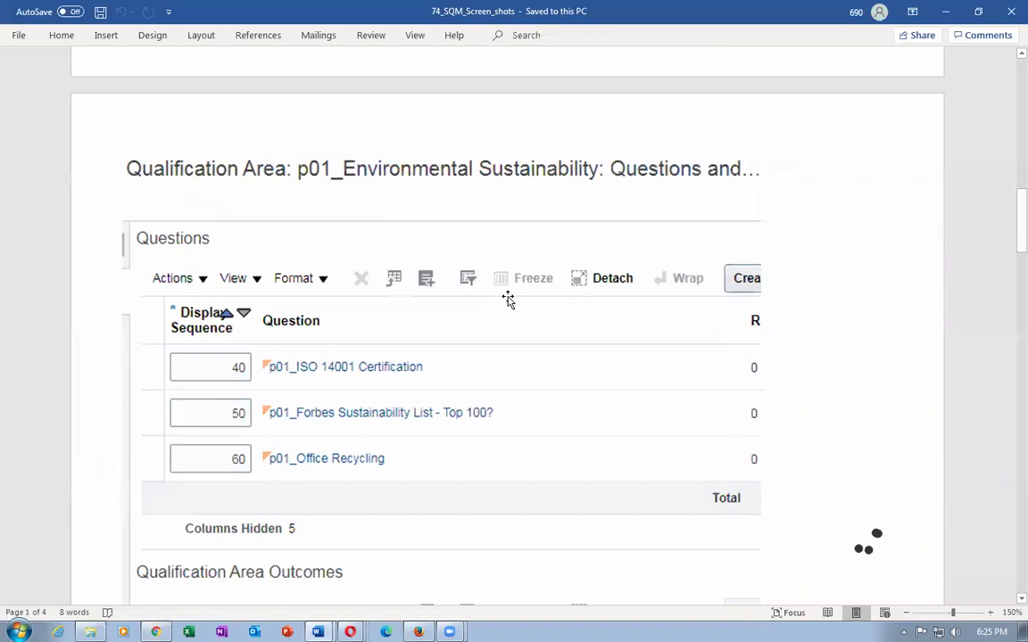
{"action": "scroll", "coordinate": [509, 303], "scroll_direction": "down", "scroll_amount": 6}
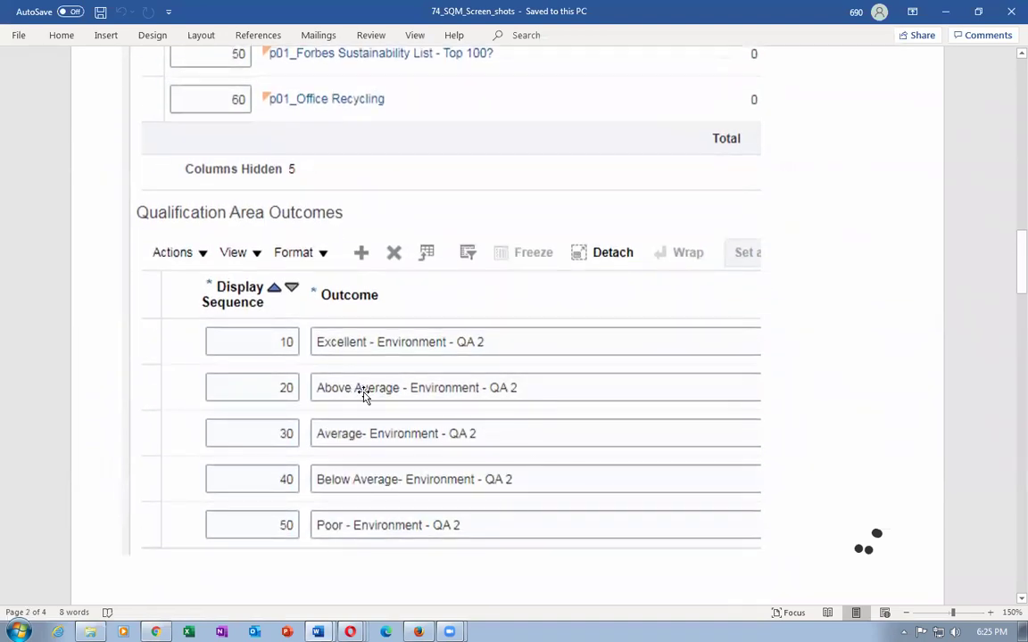
{"action": "scroll", "coordinate": [543, 408], "scroll_direction": "down", "scroll_amount": 13}
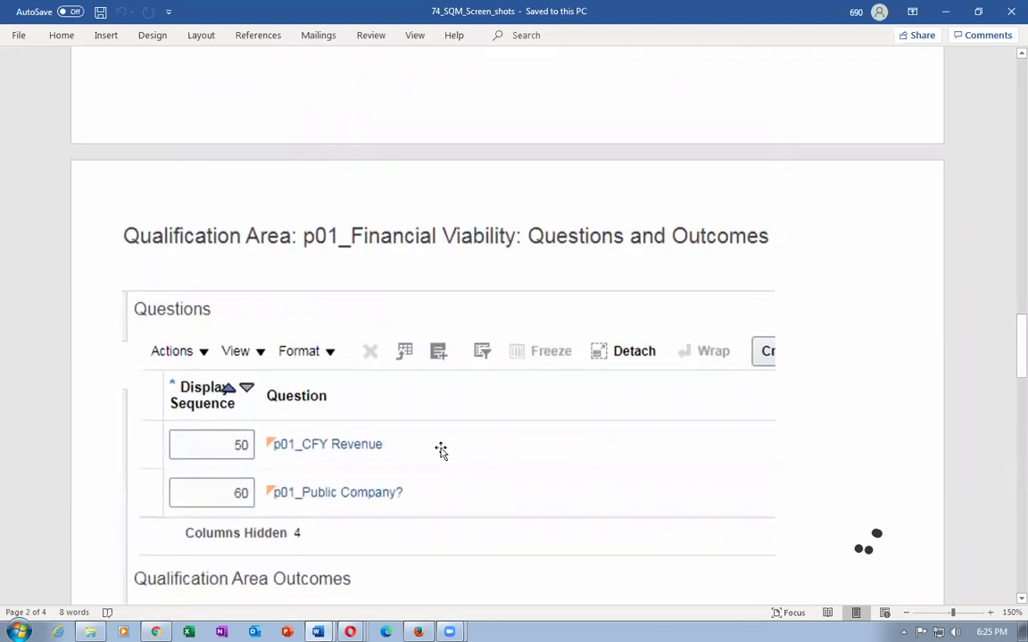
{"action": "scroll", "coordinate": [441, 453], "scroll_direction": "down", "scroll_amount": 3}
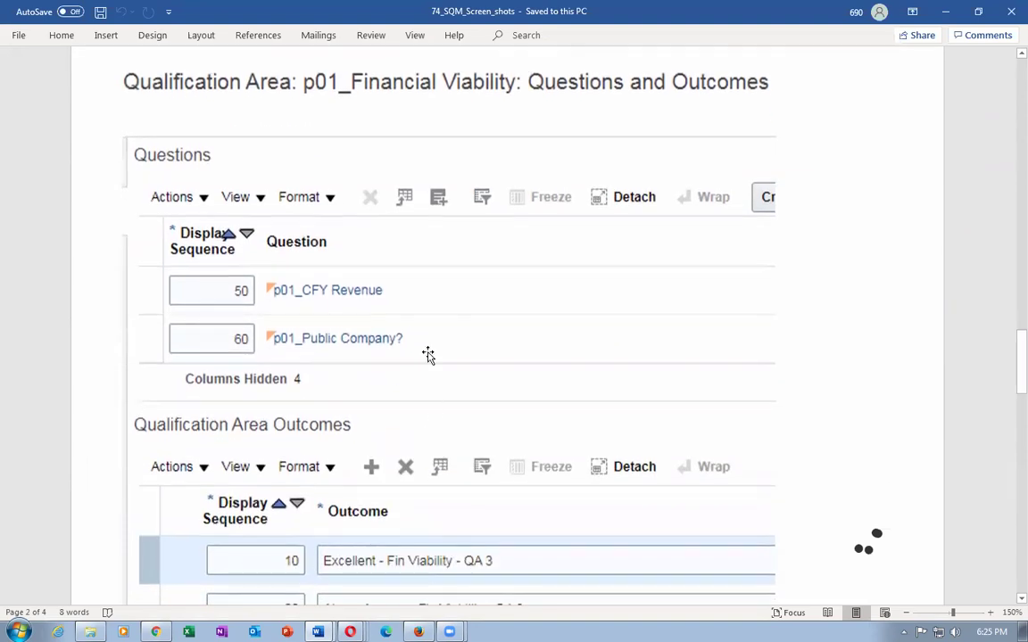
{"action": "scroll", "coordinate": [378, 538], "scroll_direction": "down", "scroll_amount": 3}
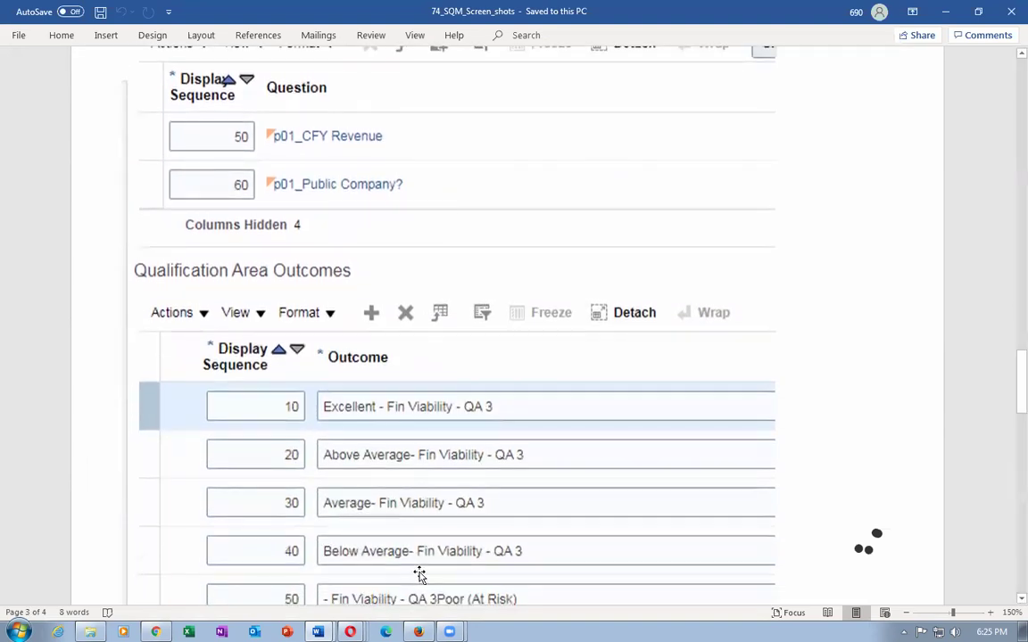
{"action": "scroll", "coordinate": [415, 562], "scroll_direction": "down", "scroll_amount": 2}
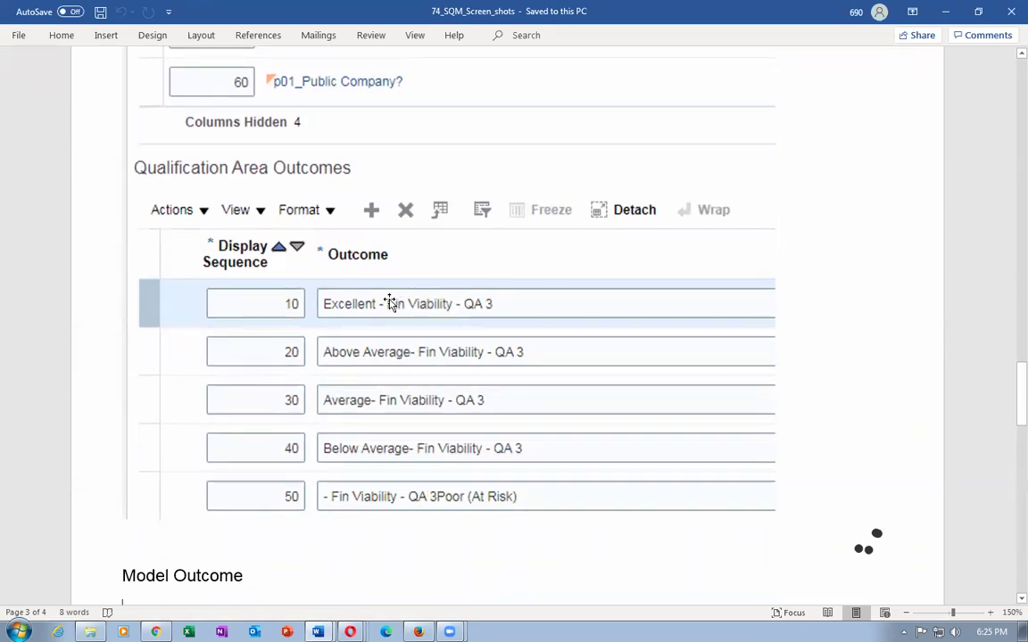
{"action": "key", "text": "alt+Tab"}
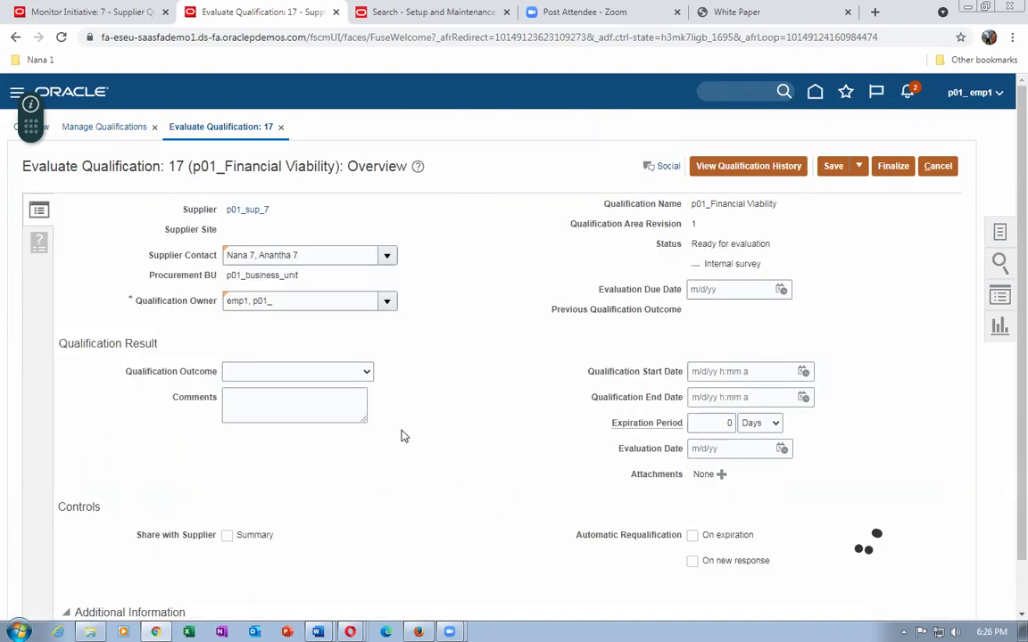
Set the outcome to Excellent - Fin Viability - QA 3 with comment 'excellent'.
{"action": "left_click", "coordinate": [312, 373]}
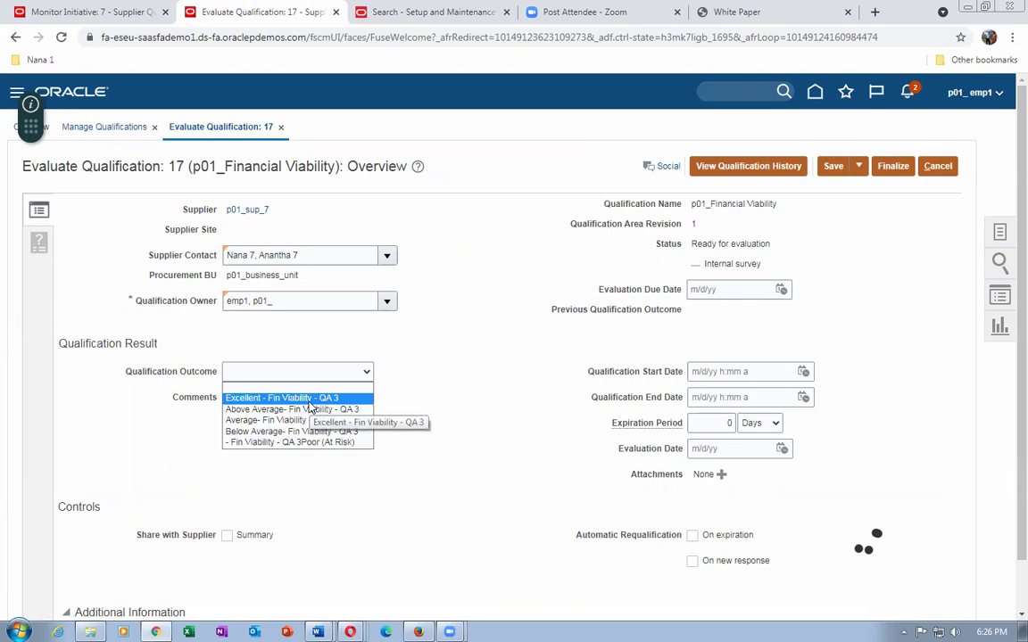
{"action": "left_click", "coordinate": [294, 397]}
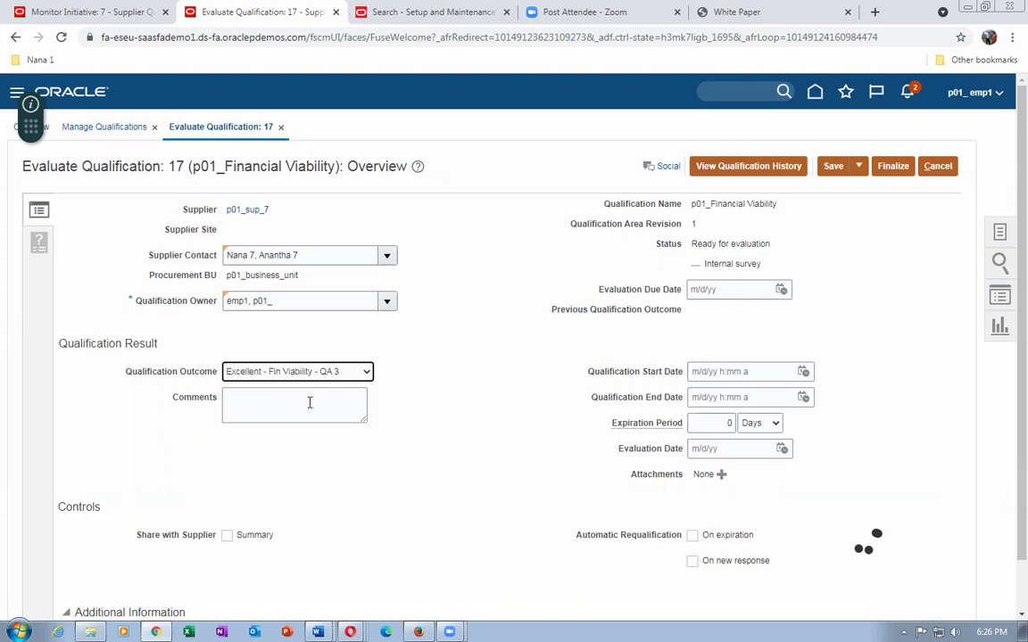
{"action": "left_click", "coordinate": [309, 403]}
{"action": "type", "text": "exce"}
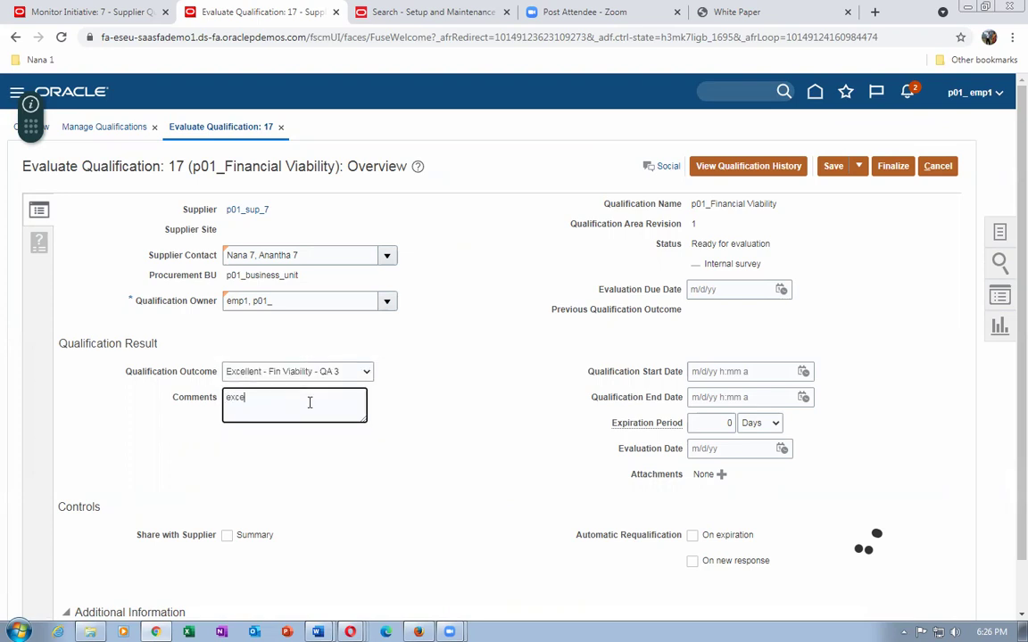
{"action": "type", "text": "llent"}
Give qualification 17 a start date of 9/19/21 12:56 PM and finalize it.
{"action": "left_click", "coordinate": [893, 167]}
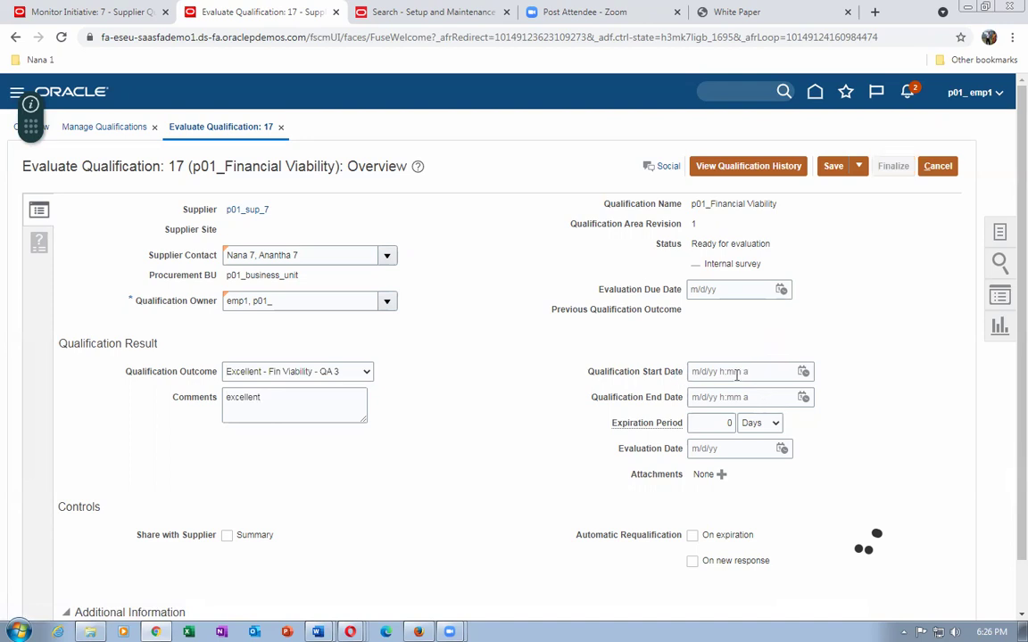
{"action": "left_click", "coordinate": [622, 237]}
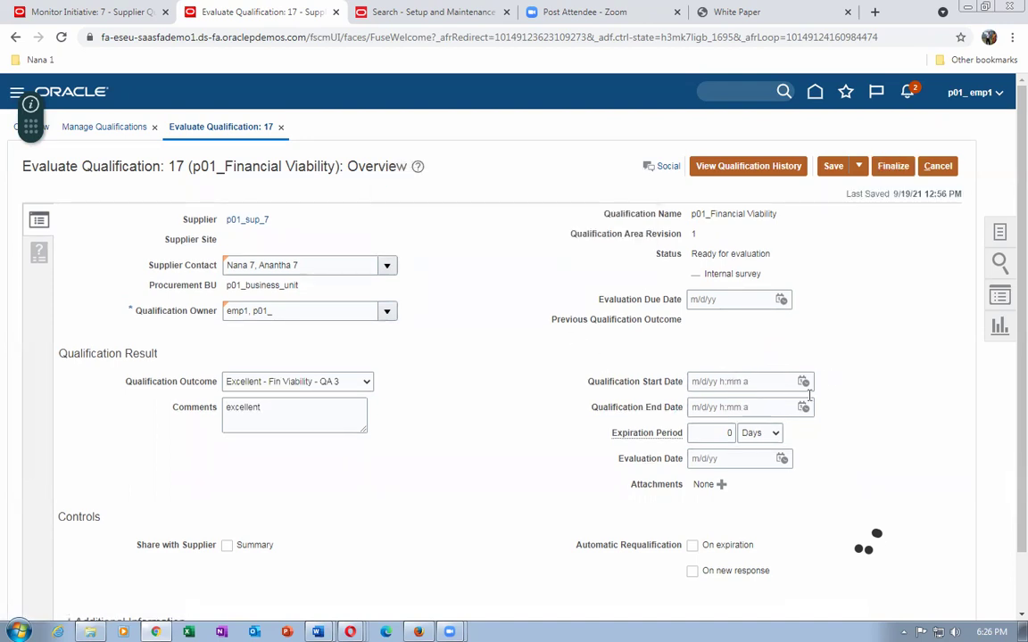
{"action": "left_click", "coordinate": [803, 381]}
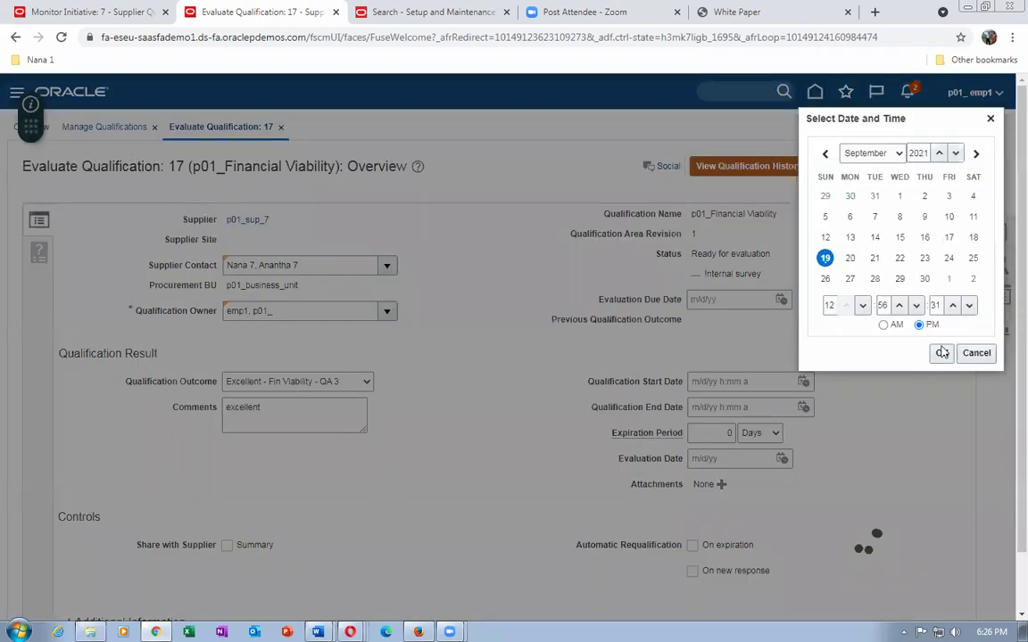
{"action": "left_click", "coordinate": [942, 353]}
{"action": "left_click", "coordinate": [893, 167]}
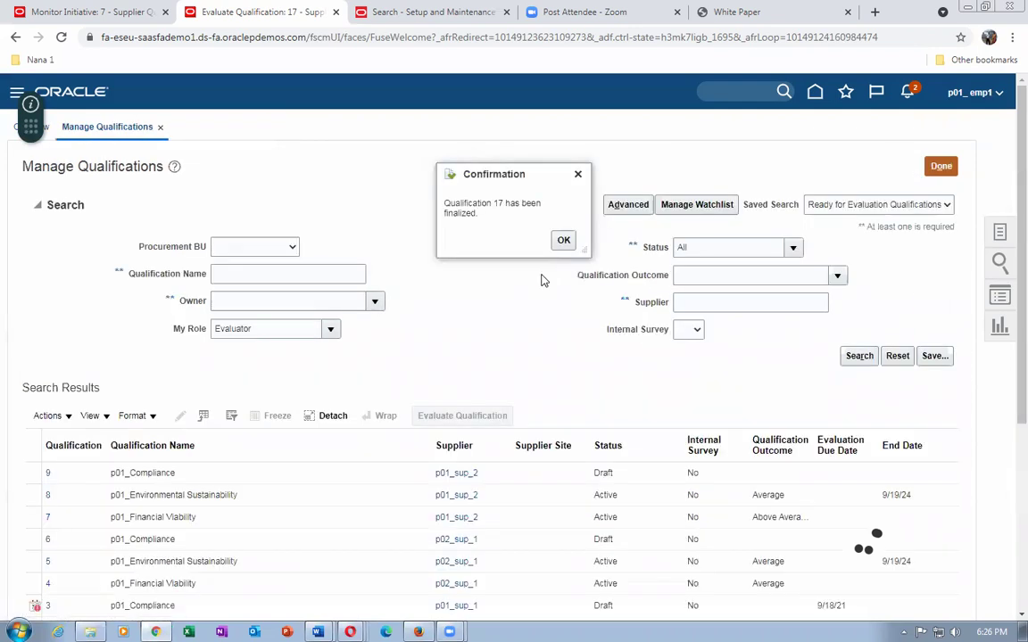
Refresh Monitor Initiative 7 to show 100% completed qualifications and check the Review and Accept options.
{"action": "left_click", "coordinate": [562, 238]}
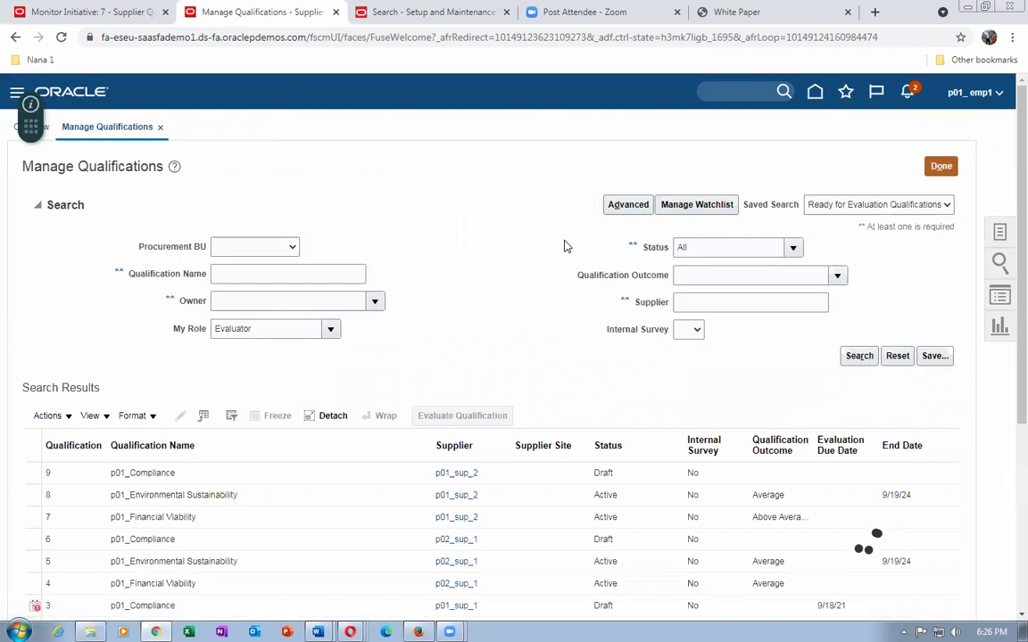
{"action": "left_click", "coordinate": [76, 11]}
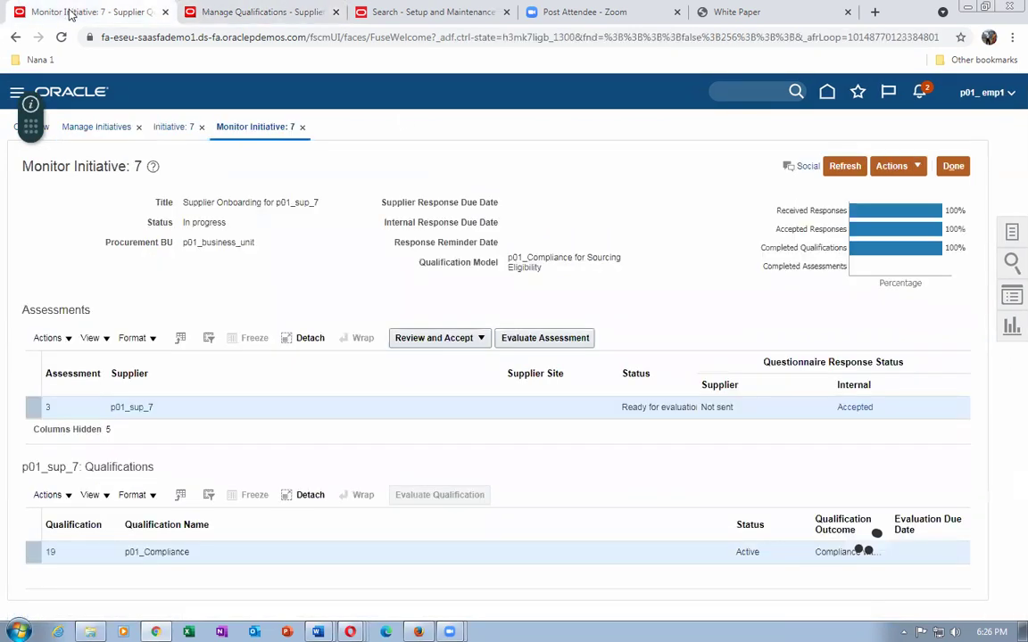
{"action": "left_click", "coordinate": [846, 166]}
{"action": "left_click", "coordinate": [439, 345]}
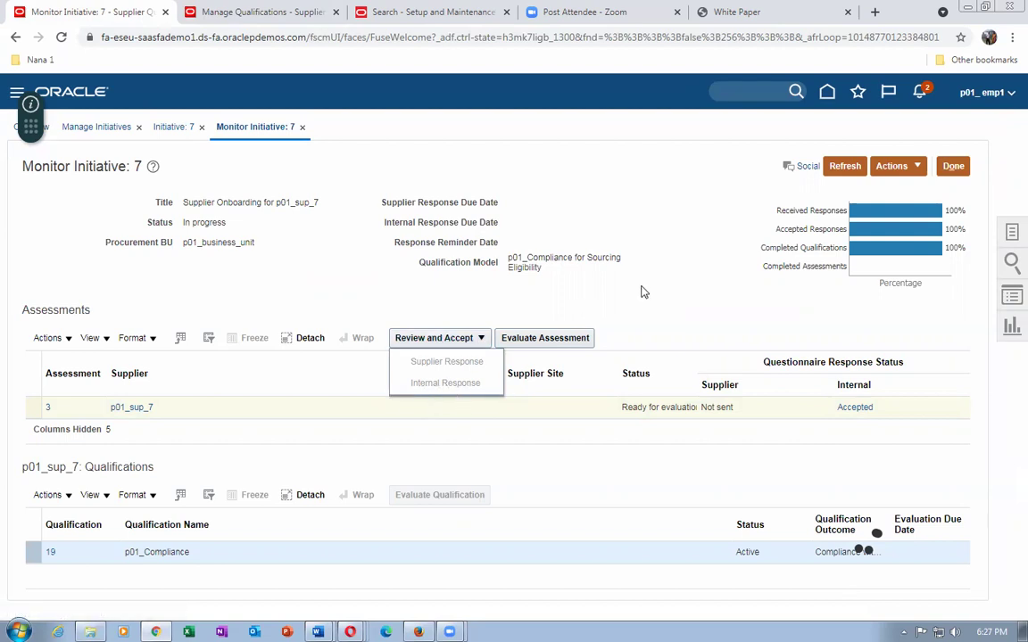
{"action": "left_click", "coordinate": [572, 275]}
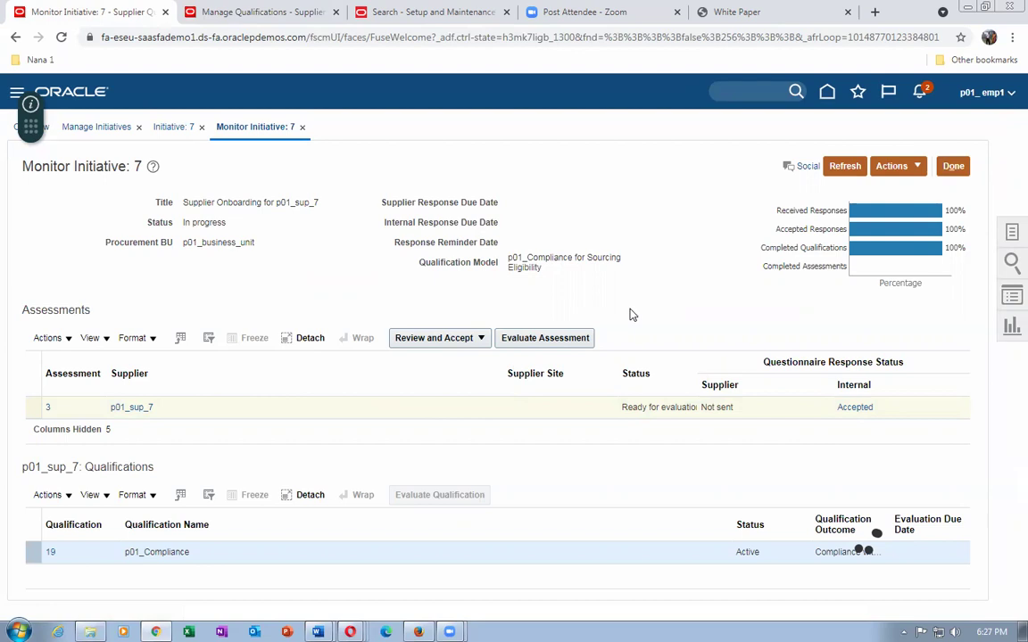
{"action": "left_click", "coordinate": [412, 339]}
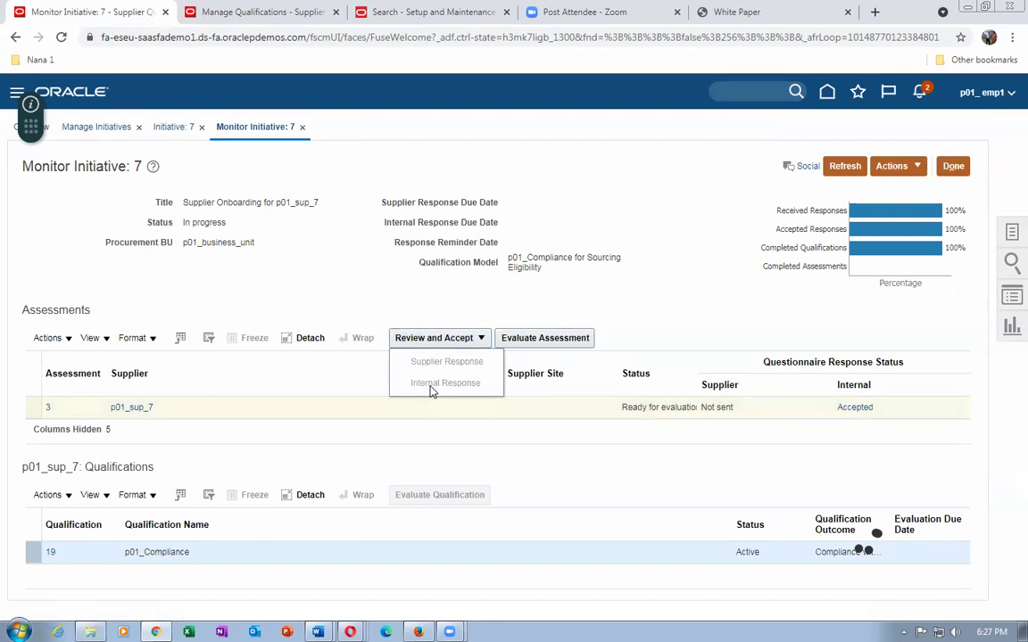
{"action": "left_click", "coordinate": [687, 314]}
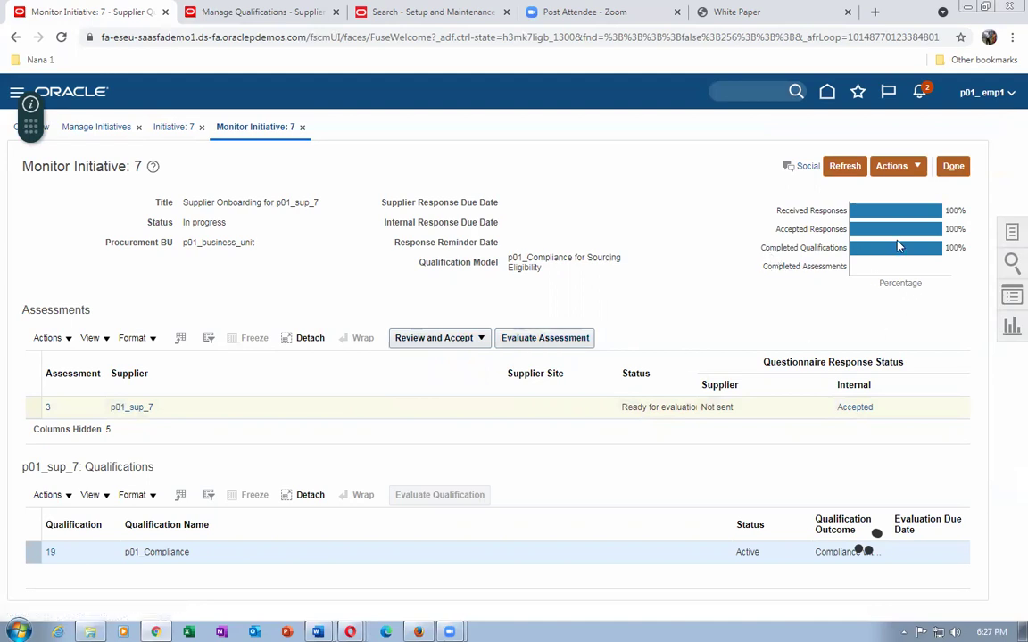
{"action": "mouse_move", "coordinate": [892, 253]}
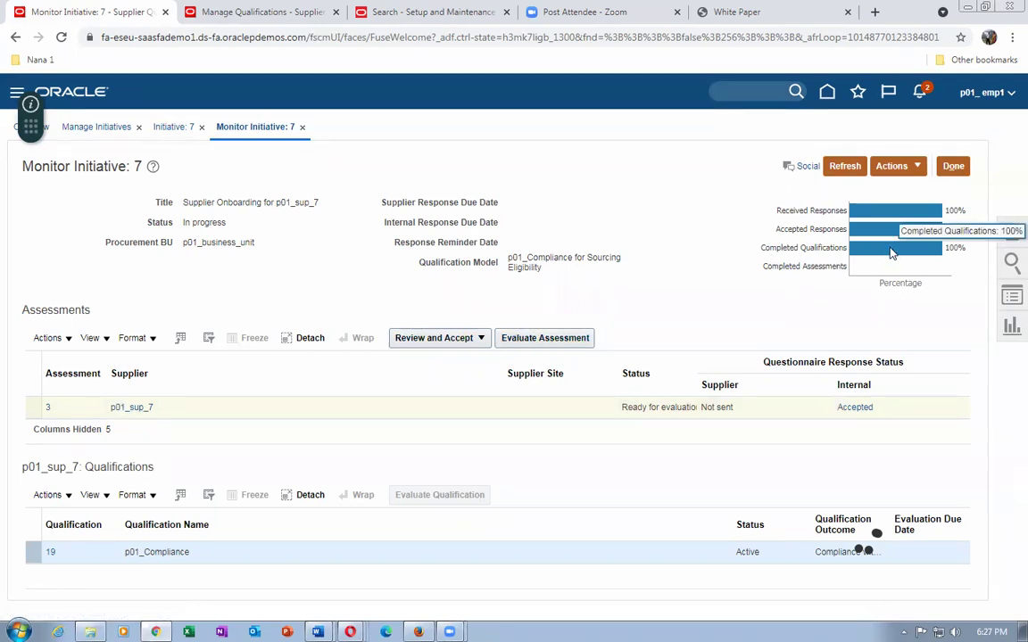
Start evaluating Assessment 3 after checking the Qualification Model Outcomes table in Word.
{"action": "left_click", "coordinate": [546, 339]}
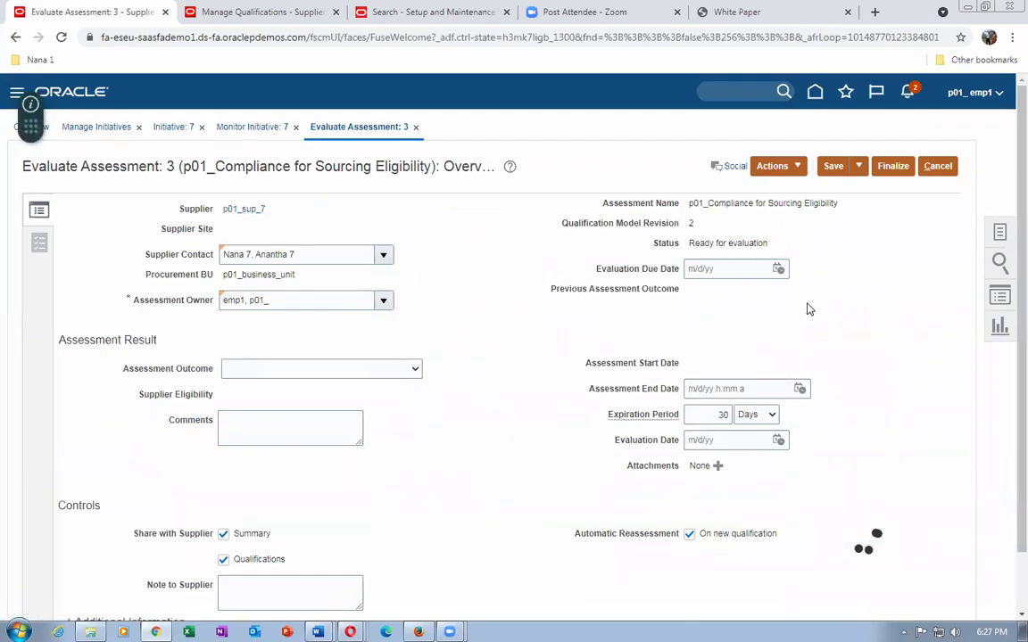
{"action": "key", "text": "alt+Tab"}
{"action": "scroll", "coordinate": [912, 364], "scroll_direction": "down", "scroll_amount": 3}
{"action": "scroll", "coordinate": [914, 366], "scroll_direction": "down", "scroll_amount": 15}
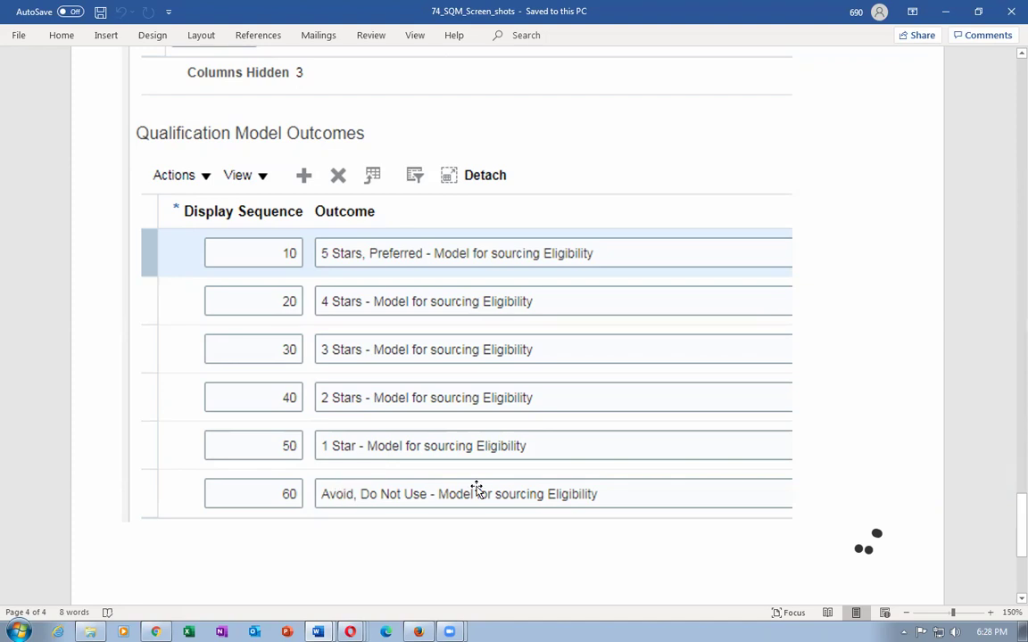
{"action": "key", "text": "alt+Tab"}
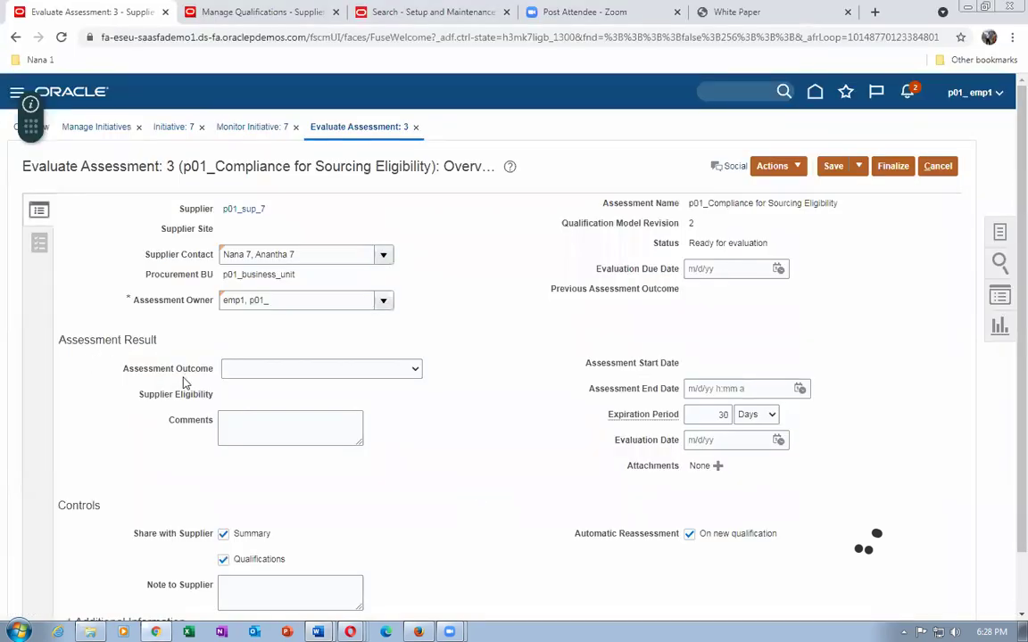
Set Assessment 3's outcome to 4 Stars after trying 3 Stars, 1 Star and Avoid.
{"action": "left_click", "coordinate": [316, 376]}
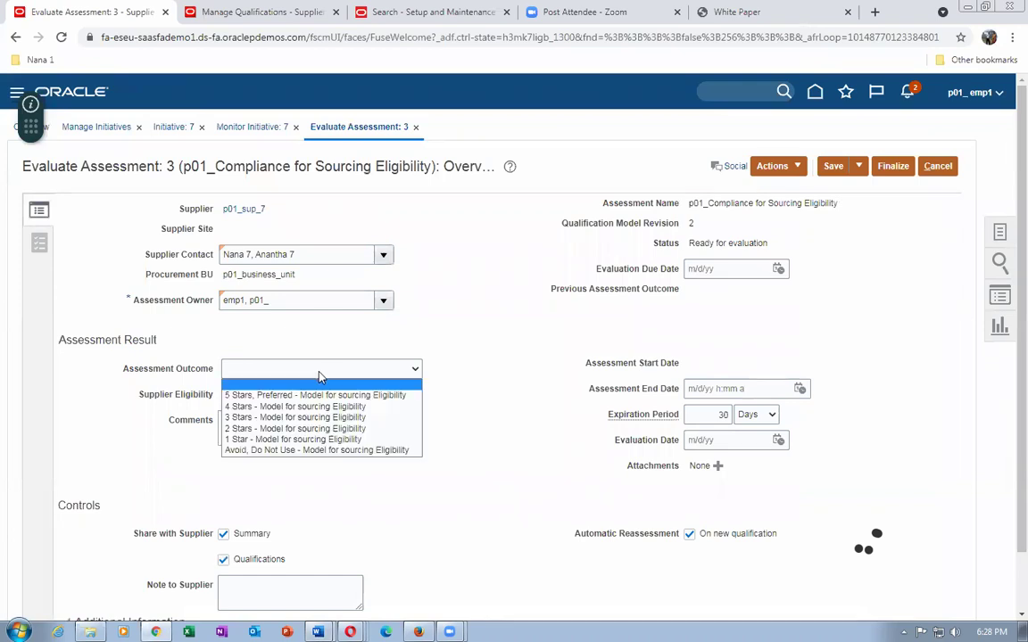
{"action": "left_click", "coordinate": [302, 421]}
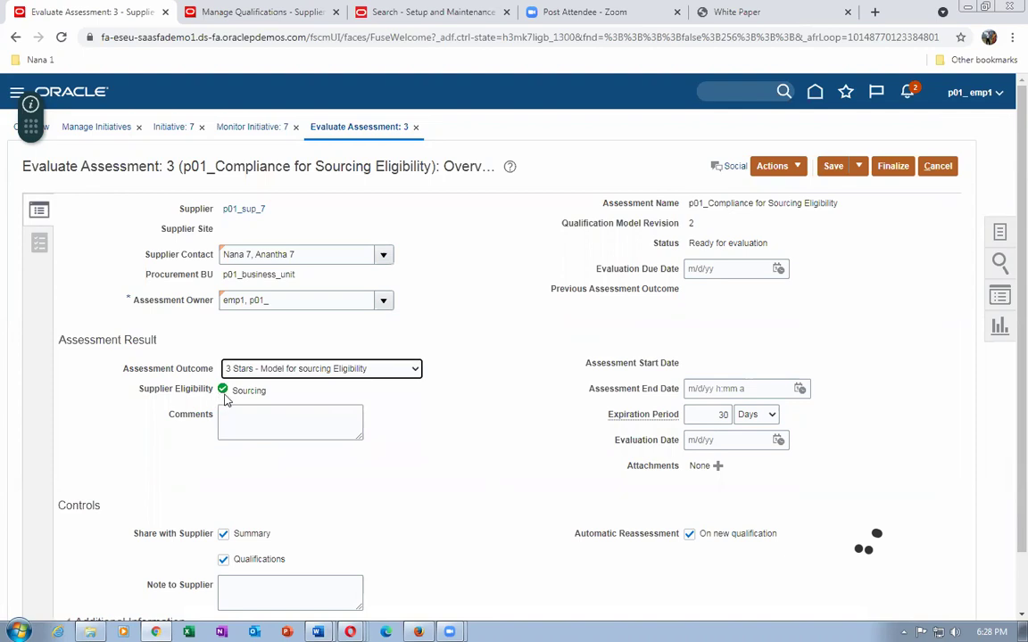
{"action": "left_click", "coordinate": [265, 373]}
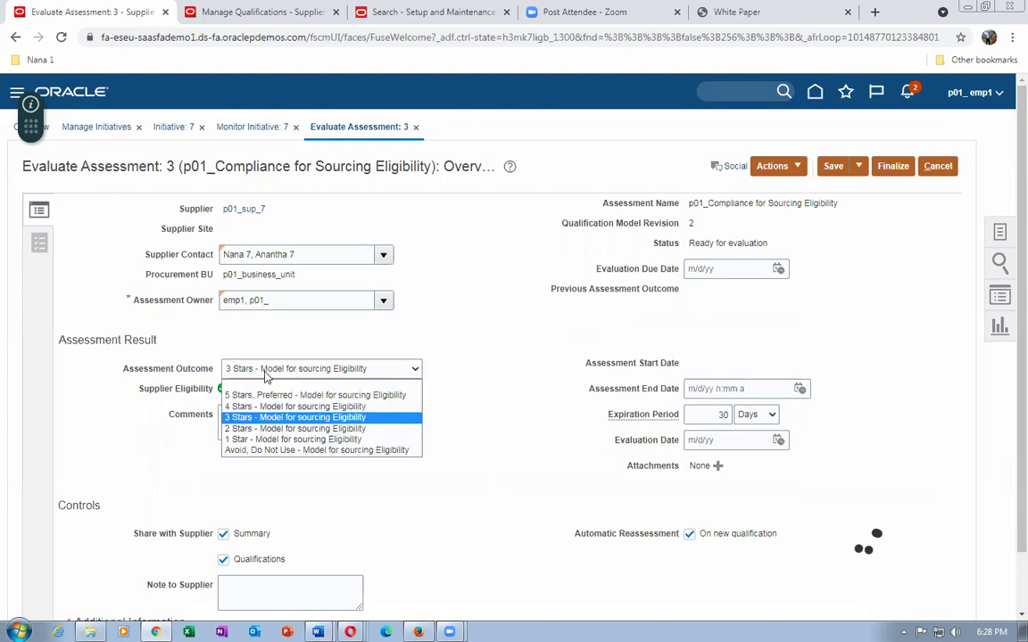
{"action": "left_click", "coordinate": [271, 441]}
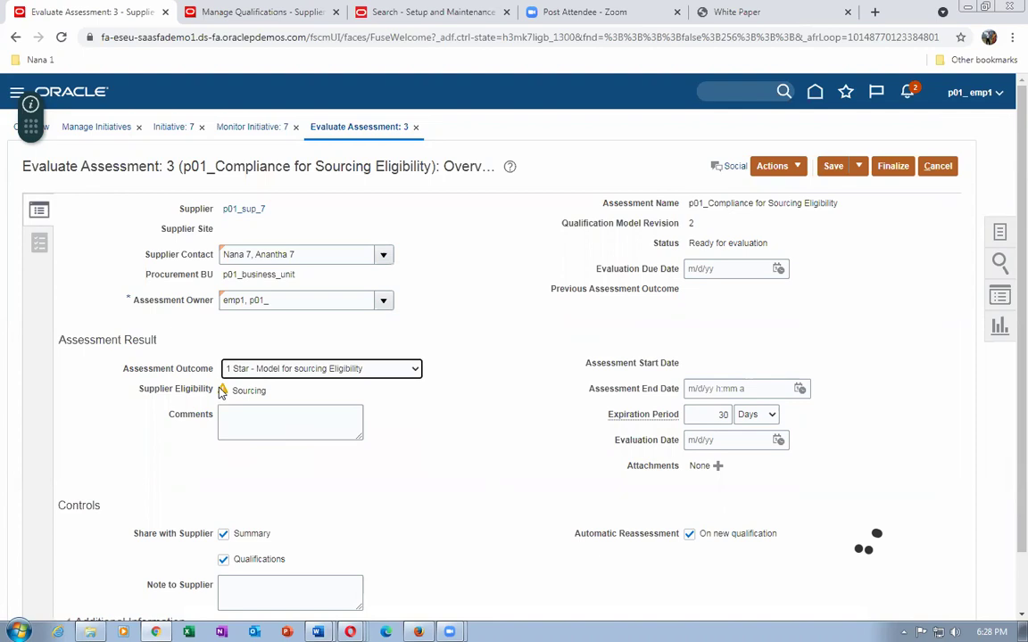
{"action": "mouse_move", "coordinate": [222, 394]}
{"action": "left_click", "coordinate": [270, 370]}
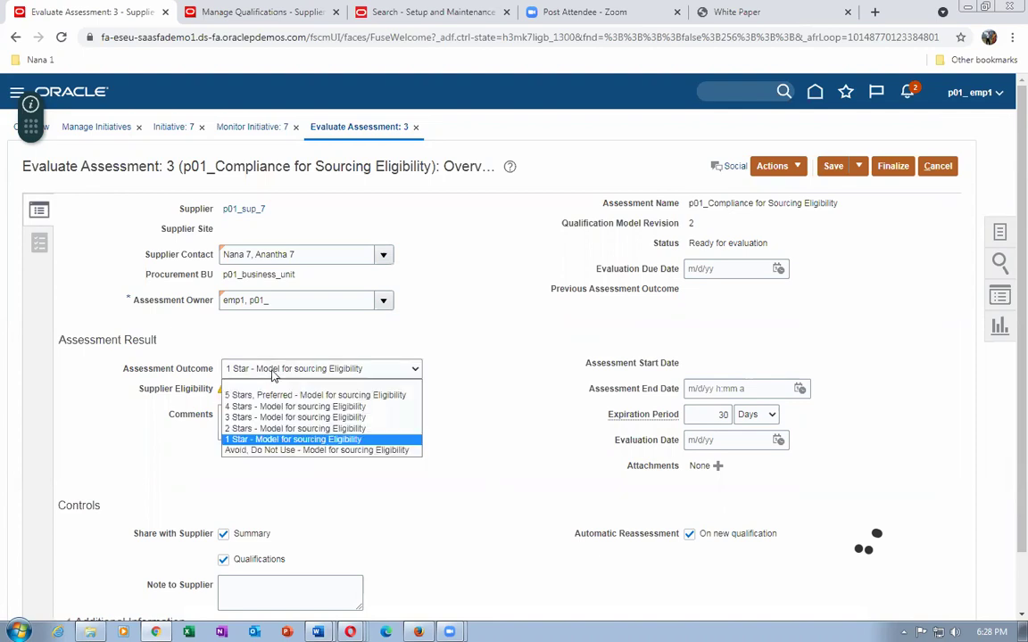
{"action": "left_click", "coordinate": [272, 452]}
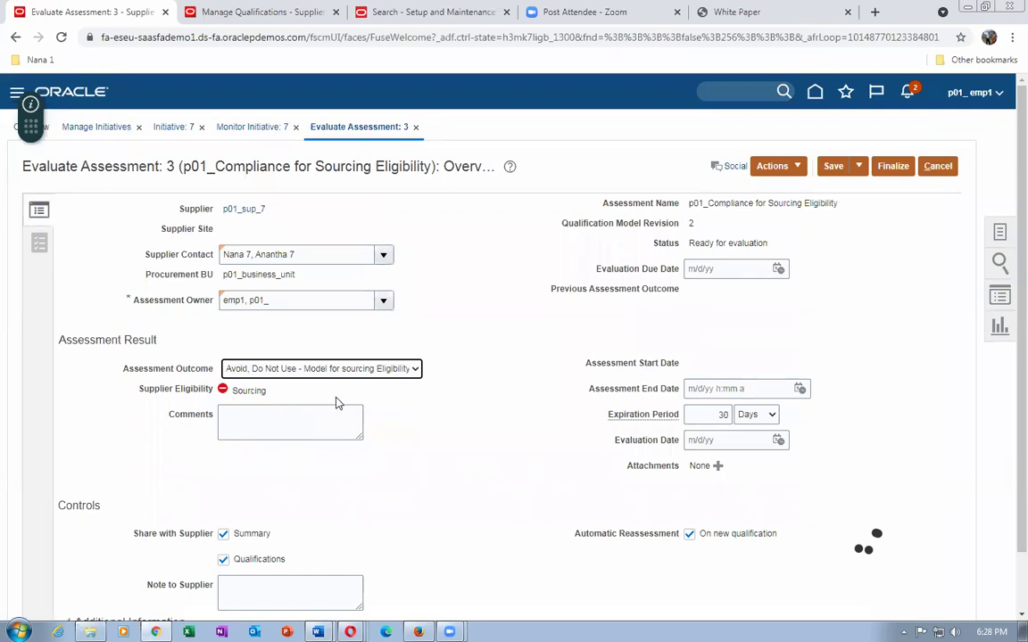
{"action": "left_click", "coordinate": [336, 370]}
{"action": "left_click", "coordinate": [294, 407]}
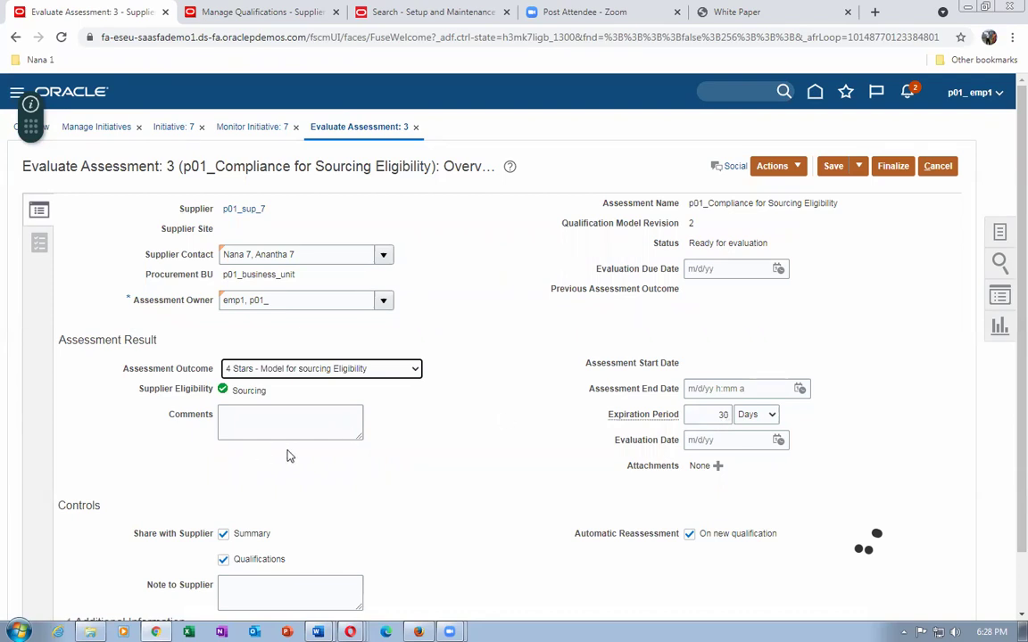
Add the supplier note 'you are the best' and finalize Assessment 3.
{"action": "scroll", "coordinate": [289, 456], "scroll_direction": "down", "scroll_amount": 2}
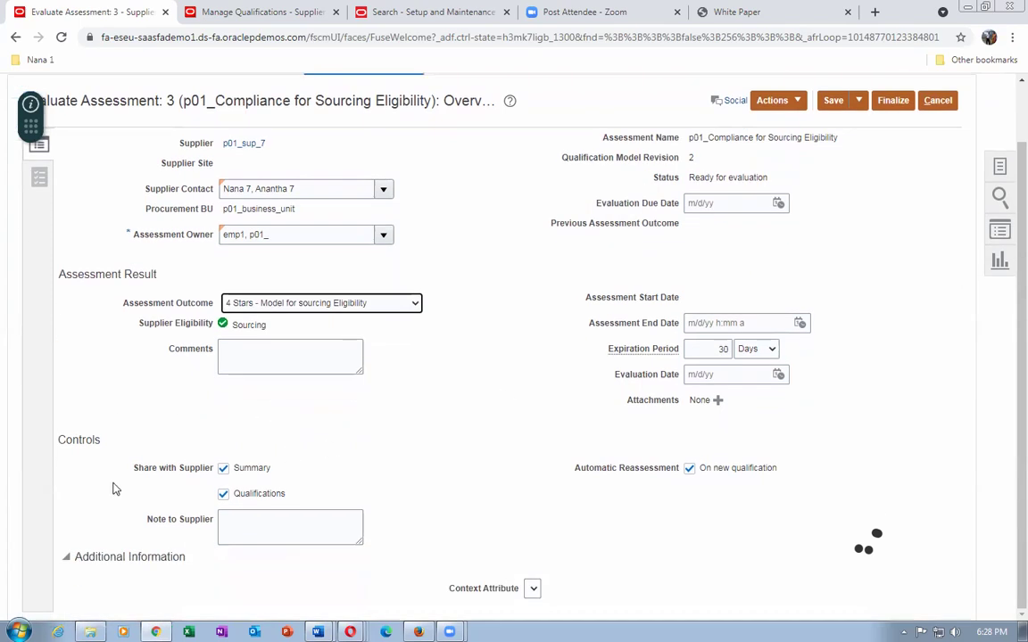
{"action": "left_click", "coordinate": [234, 536]}
{"action": "type", "text": "you"}
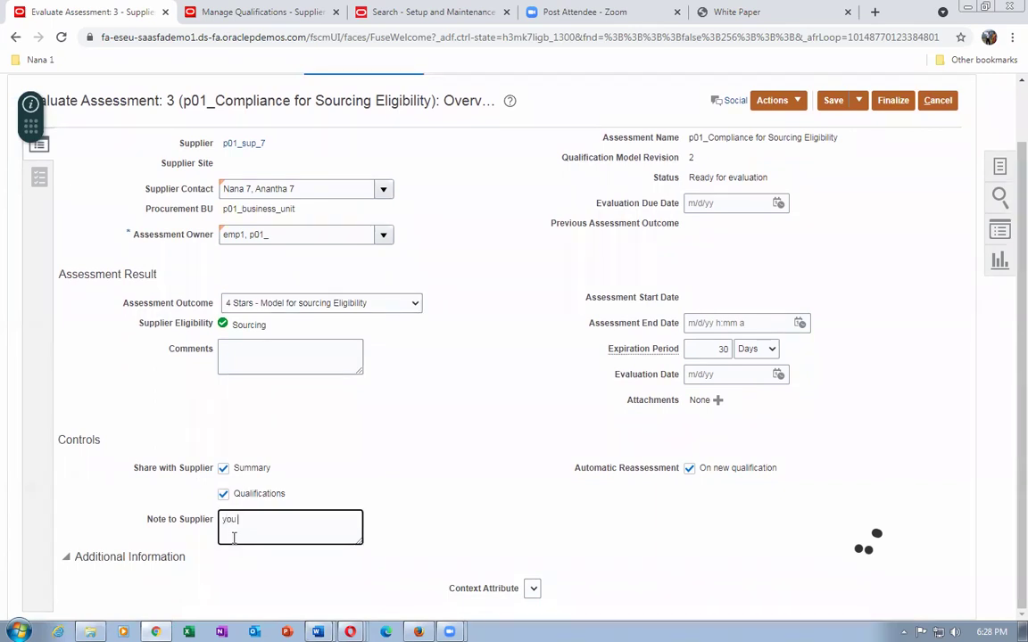
{"action": "type", "text": " are the best"}
{"action": "scroll", "coordinate": [317, 484], "scroll_direction": "up", "scroll_amount": 1}
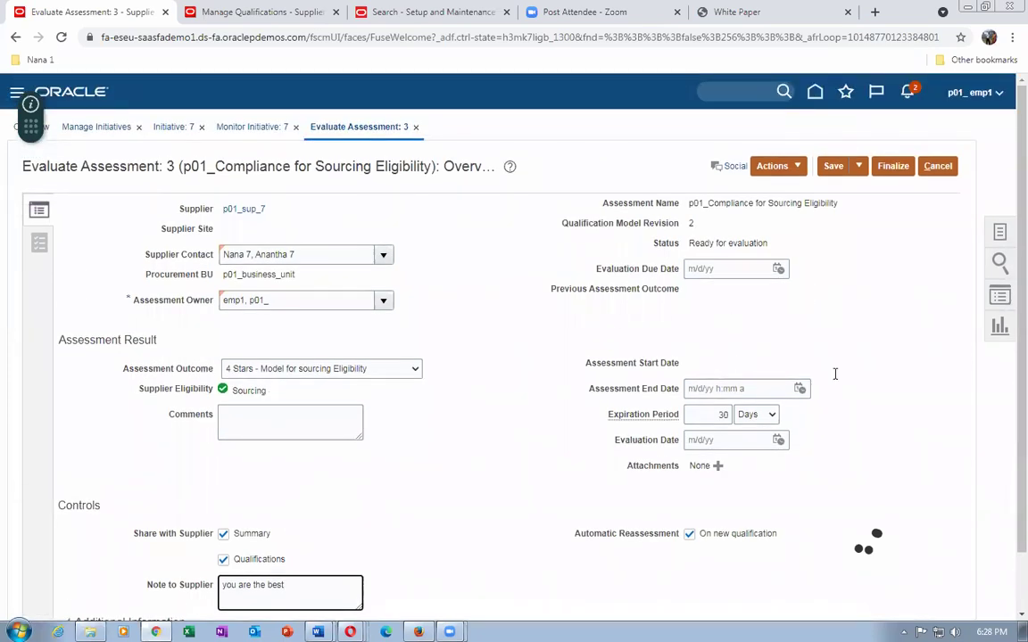
{"action": "left_click", "coordinate": [893, 167]}
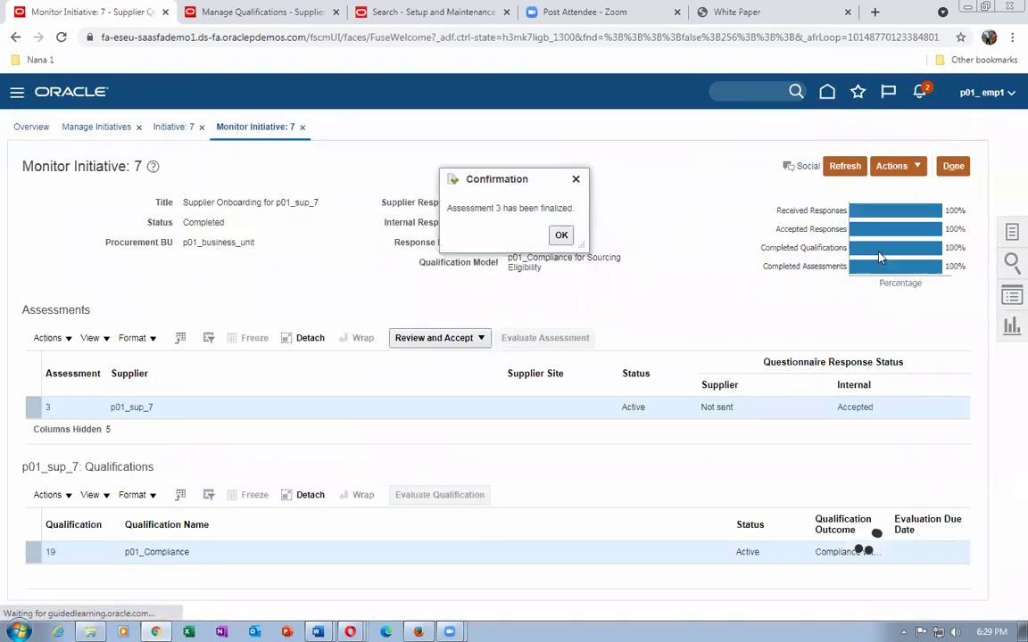
Acknowledge the finalization confirmation and return to the Manage Qualifications page.
{"action": "left_click", "coordinate": [561, 236]}
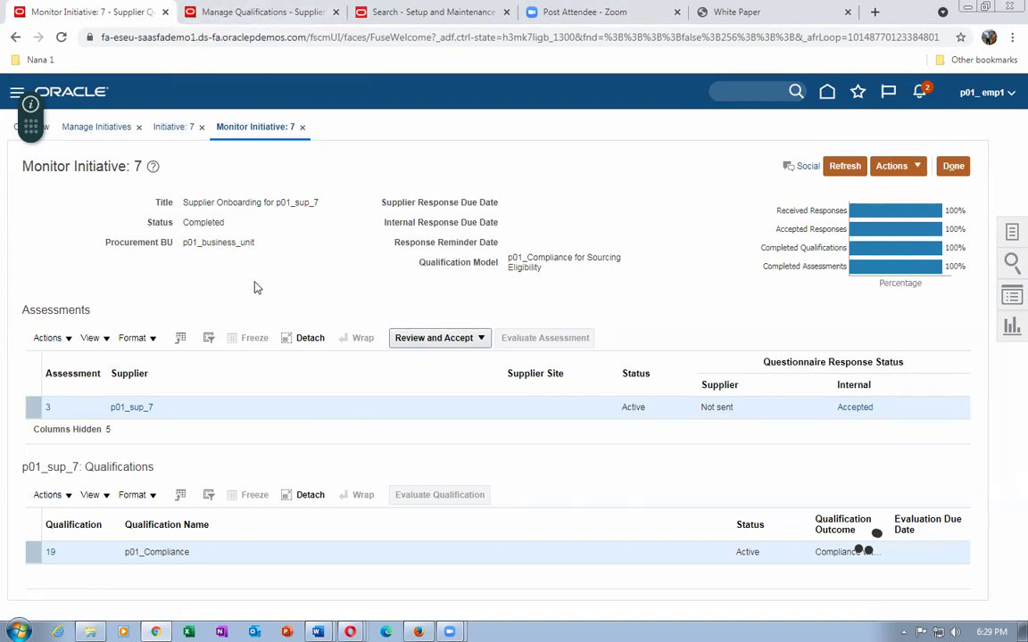
{"action": "left_click", "coordinate": [222, 14]}
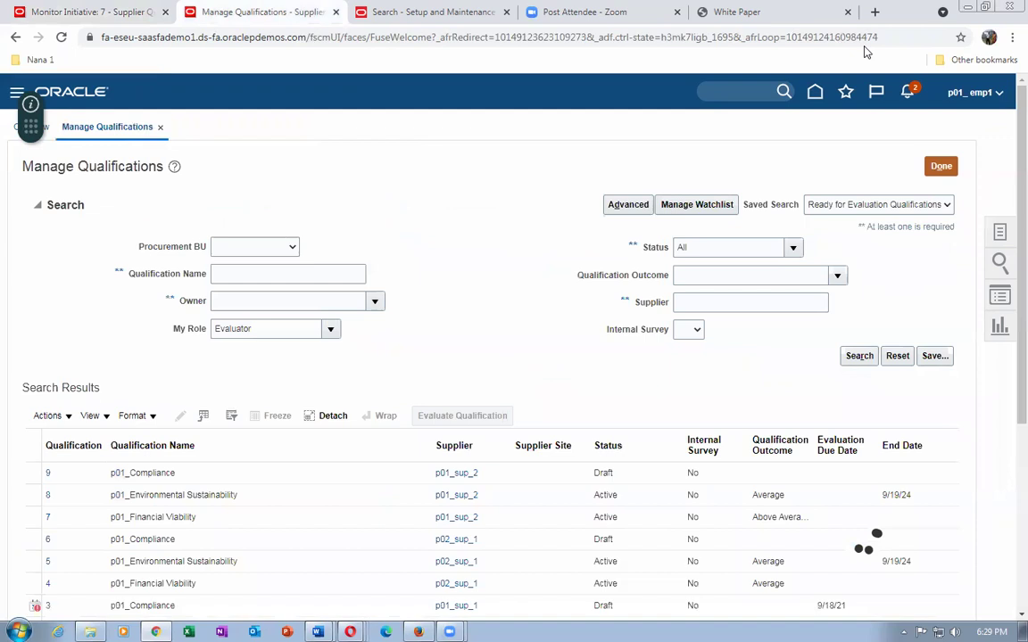
Close Manage Qualifications, go to Procurement > Supplier Qualification, and view then close its Tasks panel.
{"action": "left_click", "coordinate": [939, 167]}
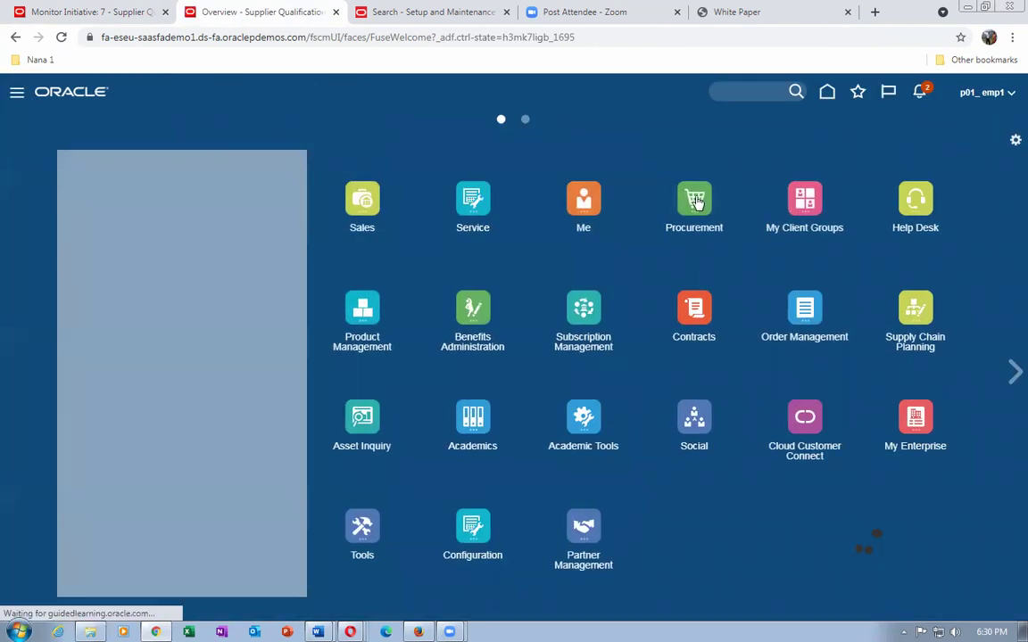
{"action": "left_click", "coordinate": [698, 203]}
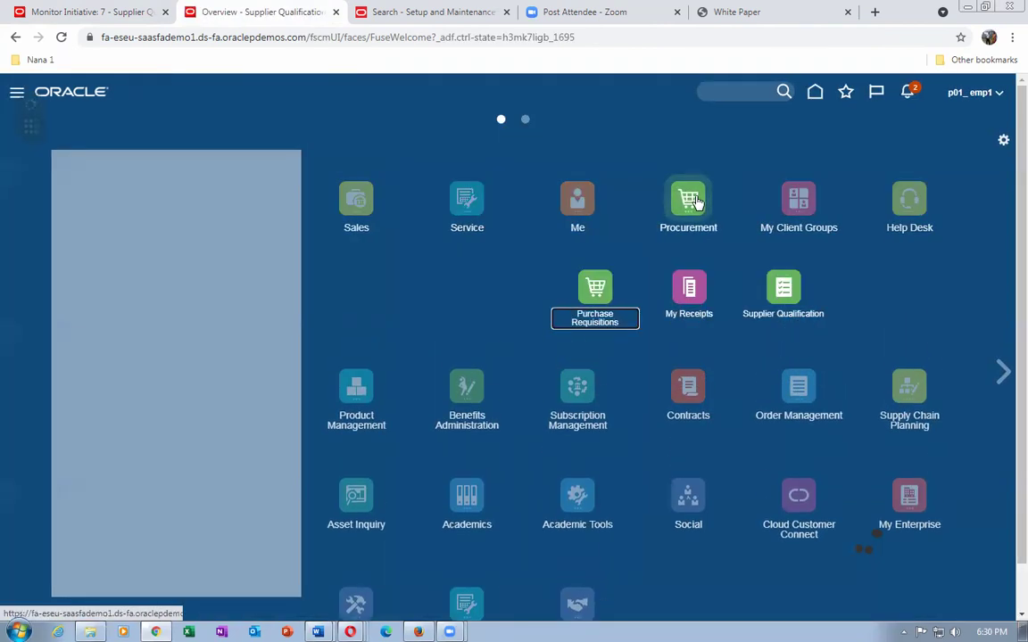
{"action": "left_click", "coordinate": [794, 304]}
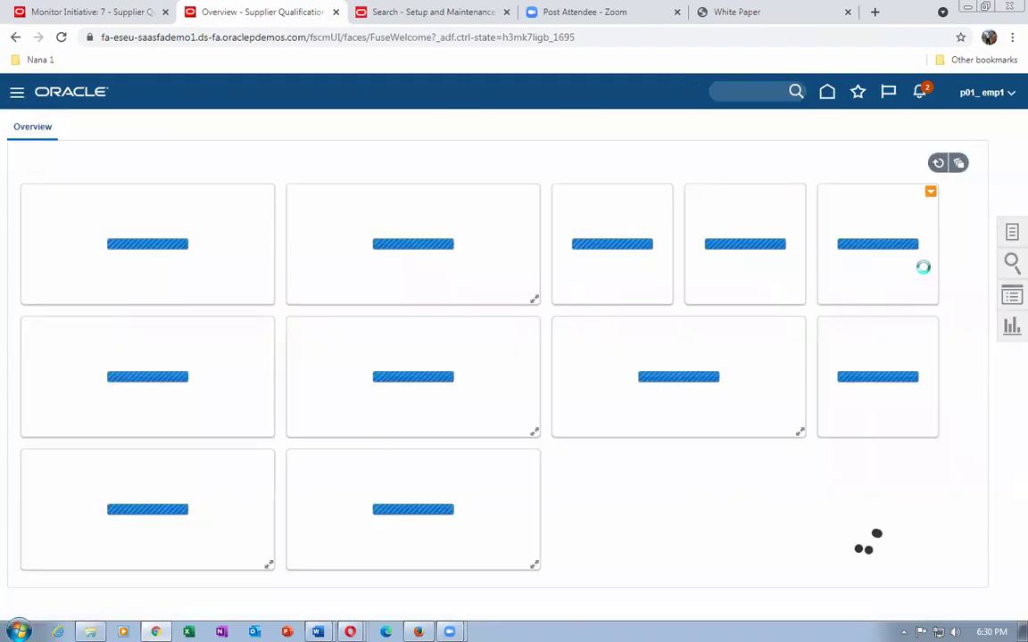
{"action": "left_click", "coordinate": [1012, 234]}
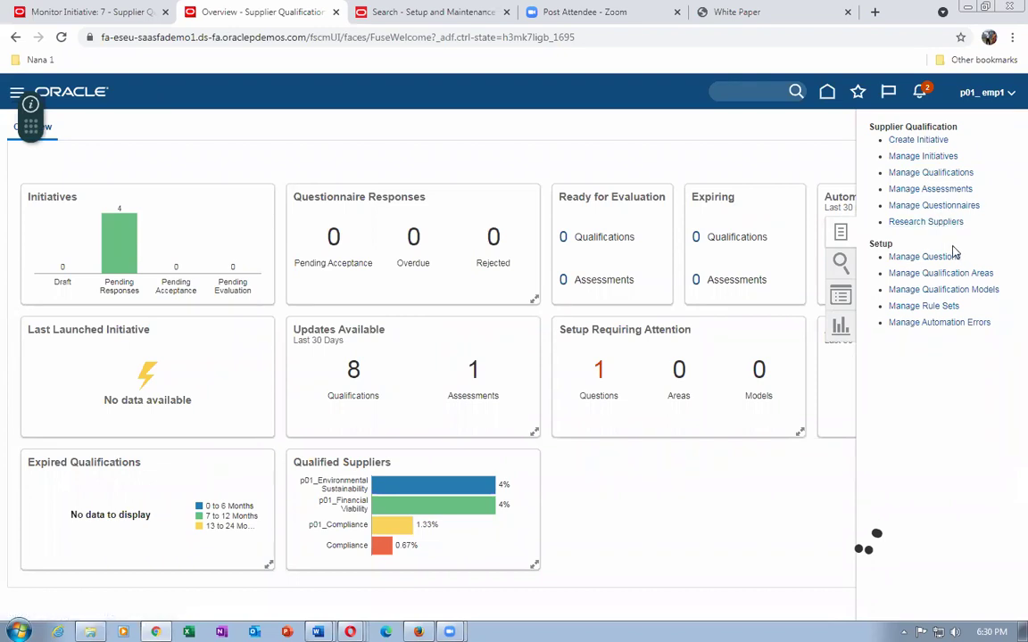
{"action": "left_click", "coordinate": [773, 151]}
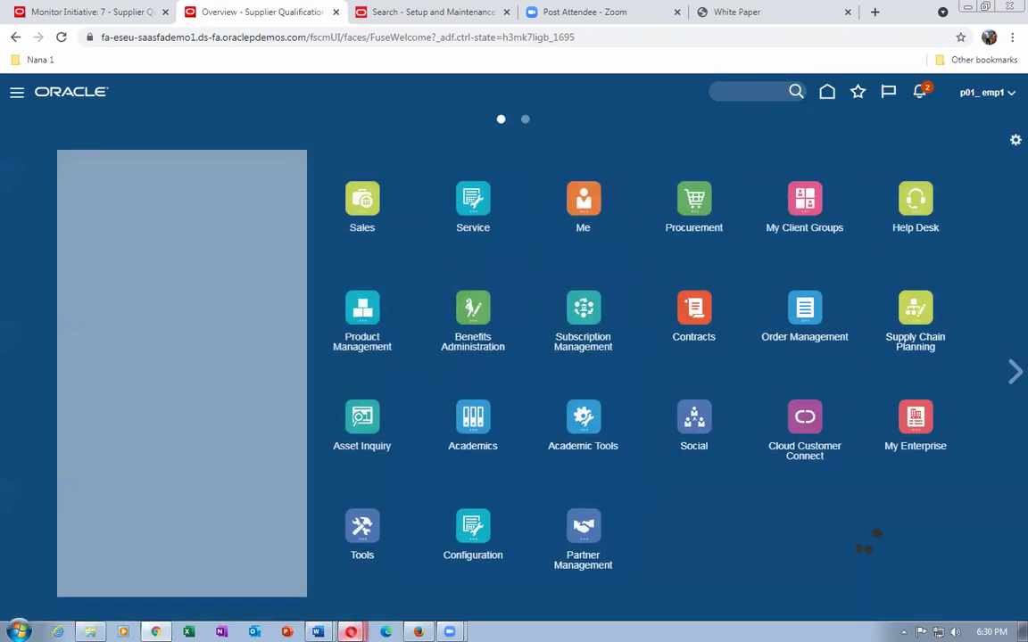
In the Manage Questionnaires browser window, go Home and open Procurement > Suppliers overview.
{"action": "mouse_move", "coordinate": [349, 632]}
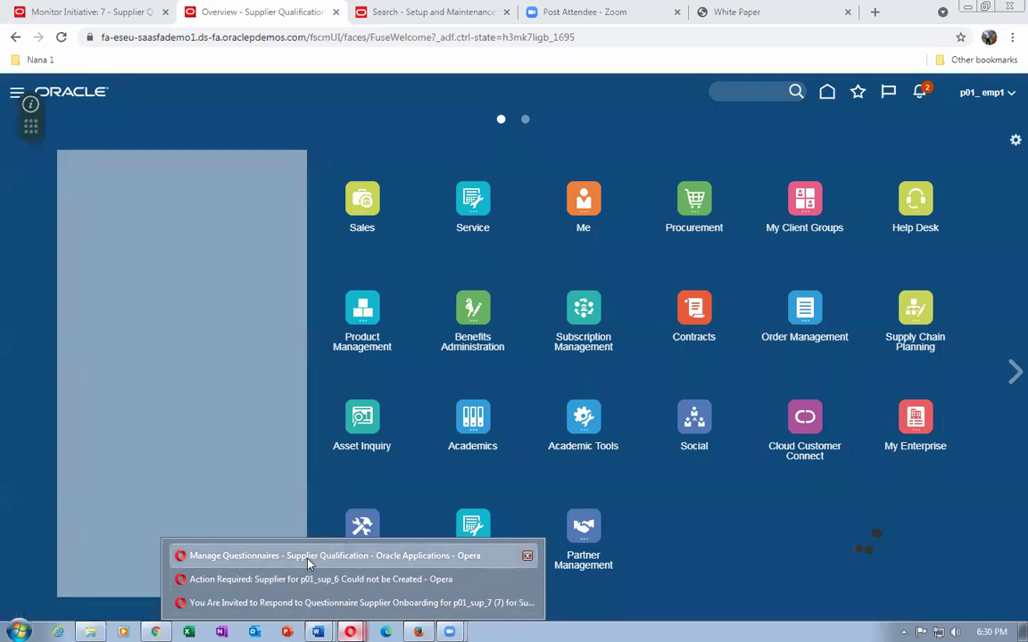
{"action": "left_click", "coordinate": [250, 556]}
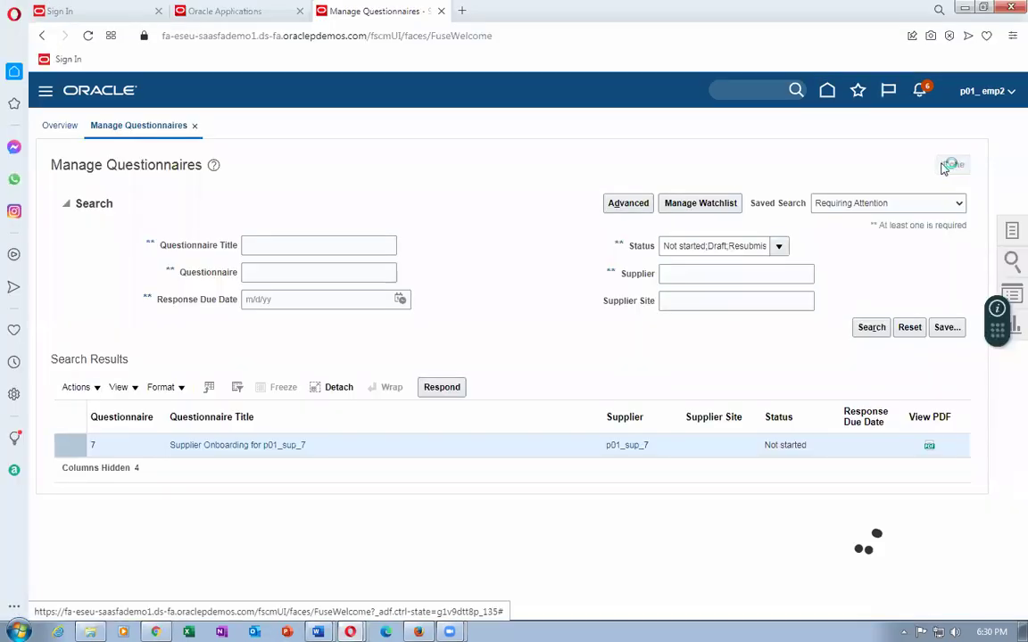
{"action": "left_click", "coordinate": [828, 90]}
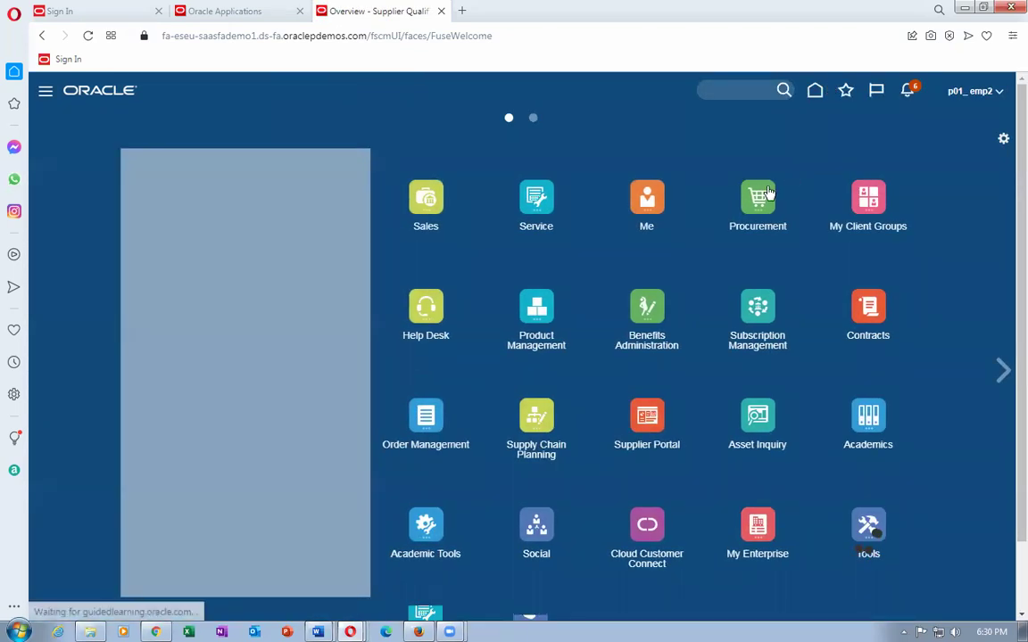
{"action": "left_click", "coordinate": [767, 194]}
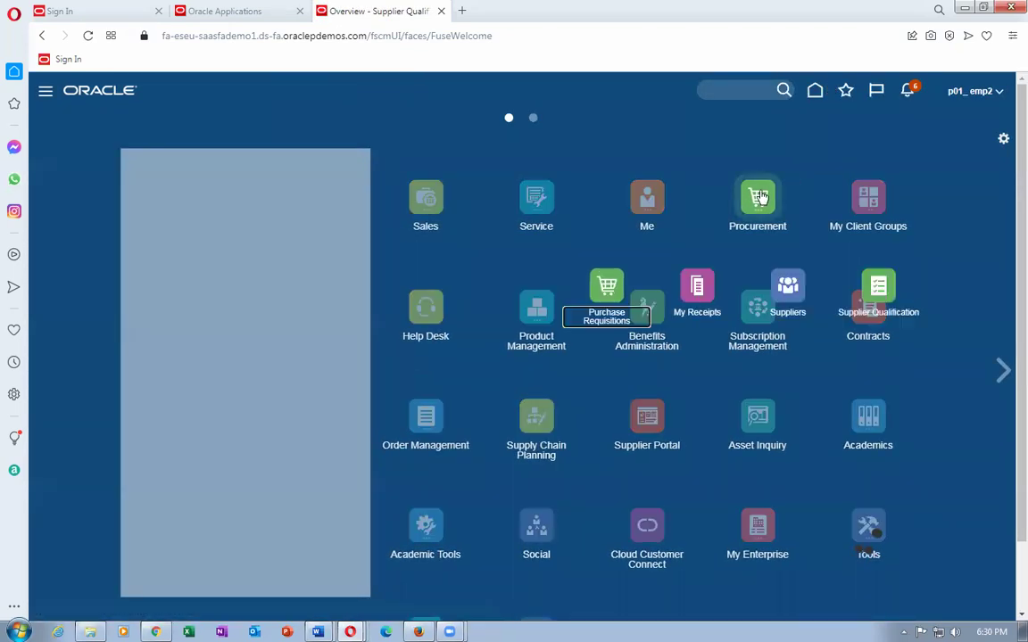
{"action": "left_click", "coordinate": [789, 295]}
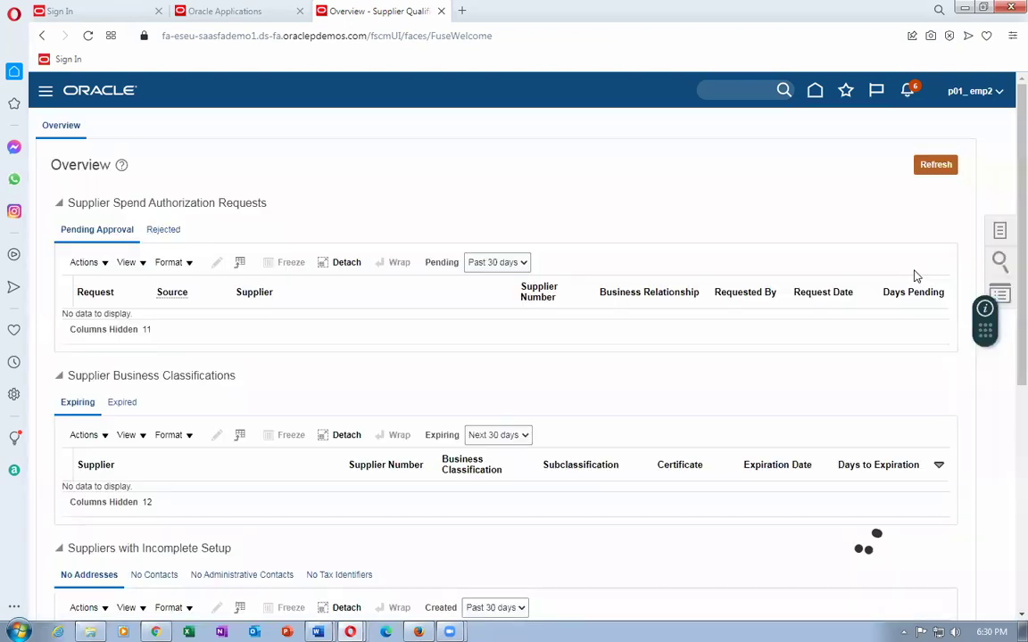
From the Suppliers Tasks panel, cancel Register Supplier and open Create Supplier instead.
{"action": "left_click", "coordinate": [1002, 232]}
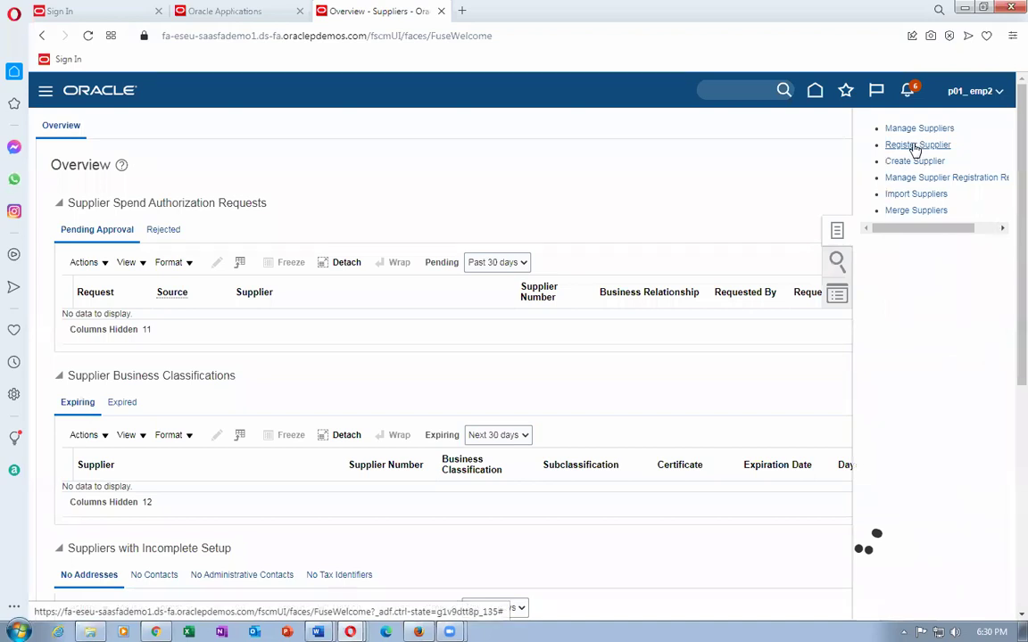
{"action": "left_click", "coordinate": [915, 147]}
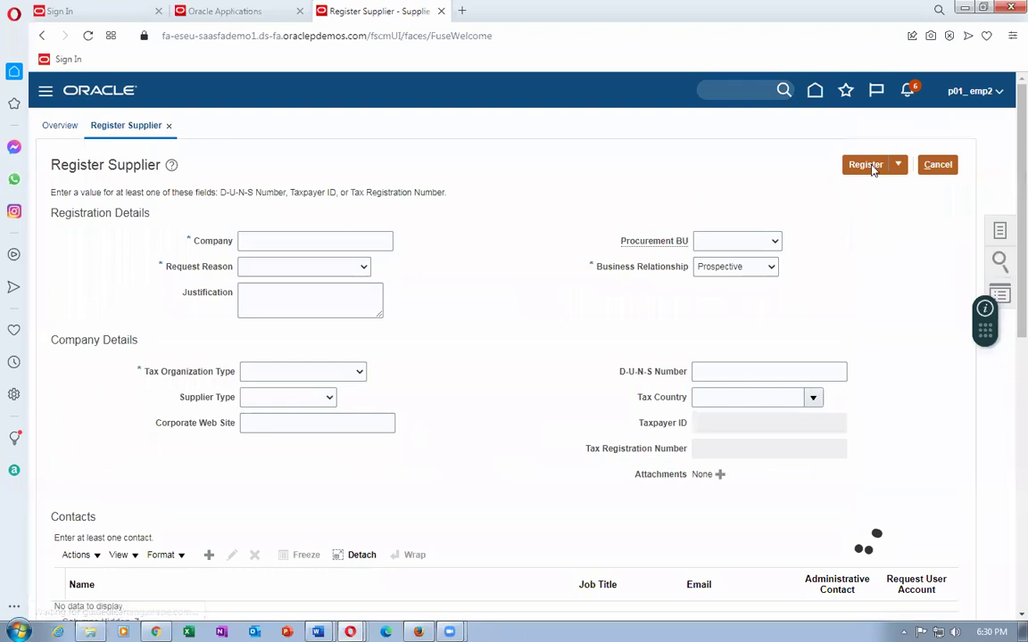
{"action": "left_click", "coordinate": [938, 164]}
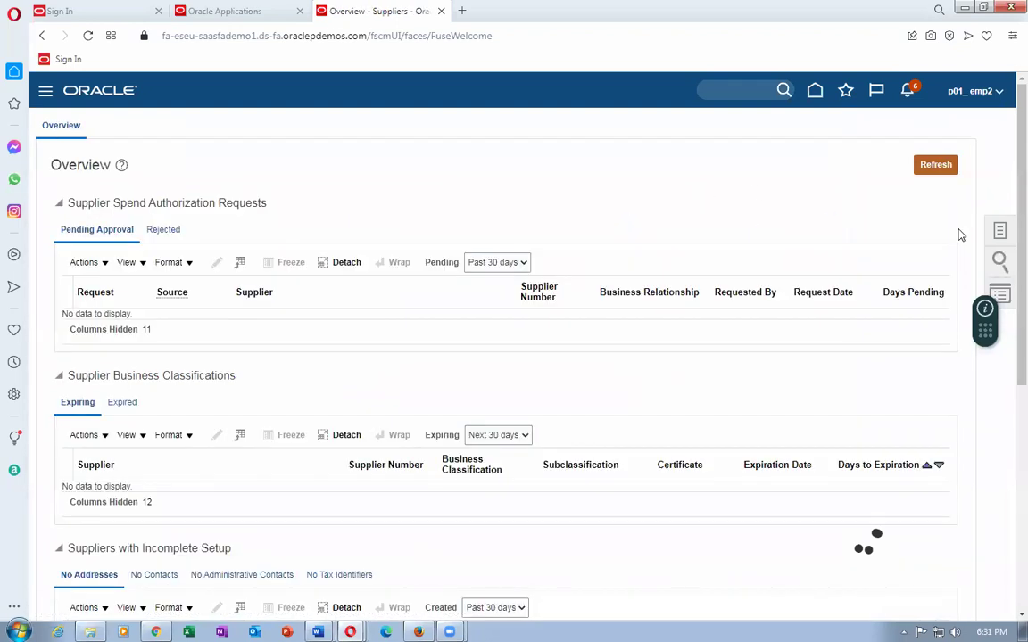
{"action": "left_click", "coordinate": [999, 230]}
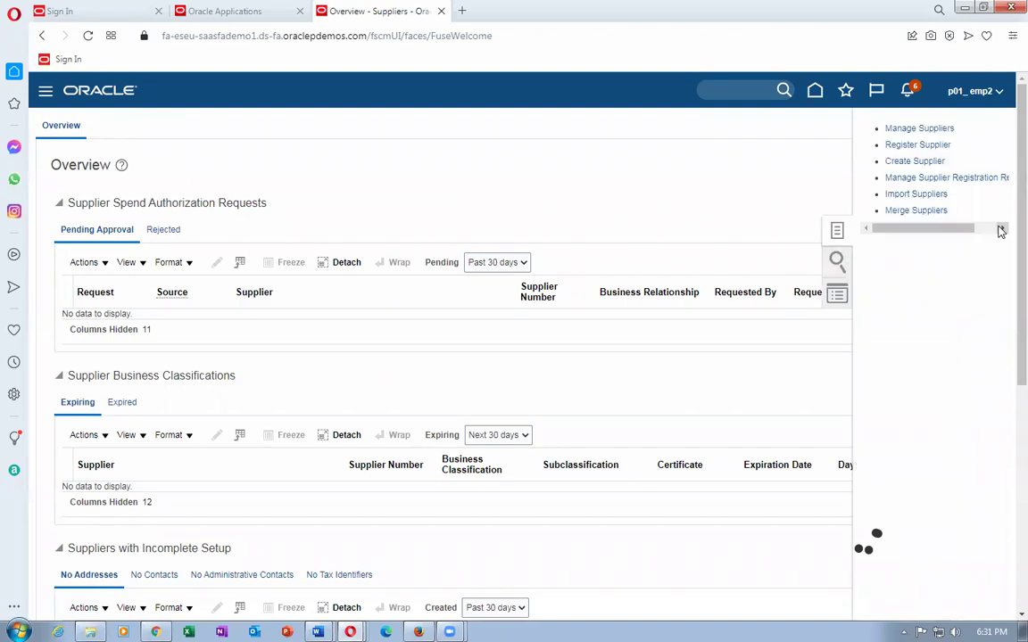
{"action": "left_click", "coordinate": [936, 163]}
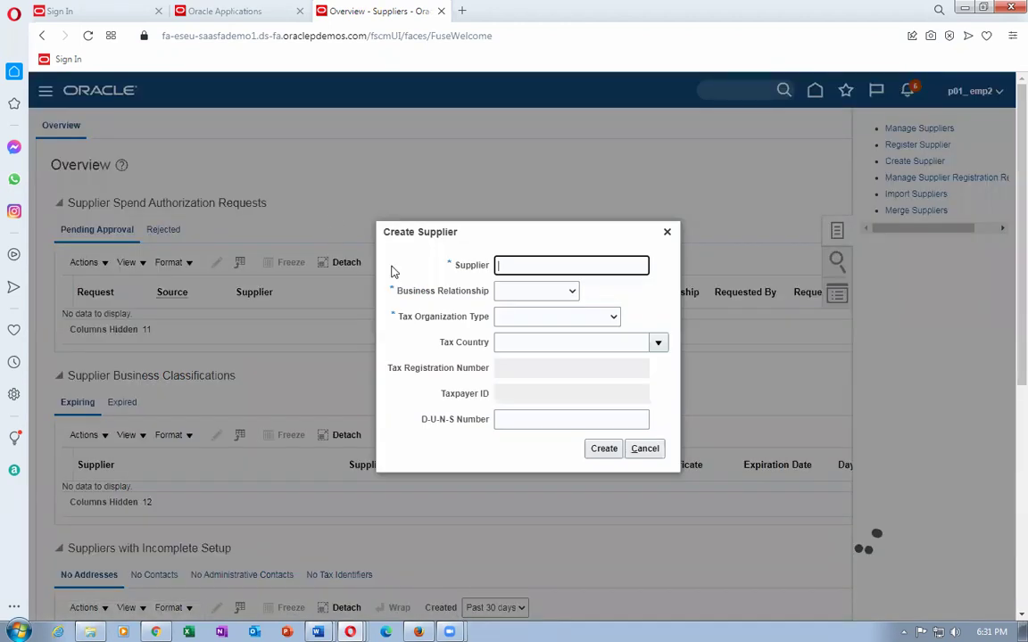
Create supplier p01_sup_8 with Business Relationship Spend Authorized and Tax Organization Type Corporation.
{"action": "type", "text": "p01_sup_8"}
{"action": "key", "text": "Tab"}
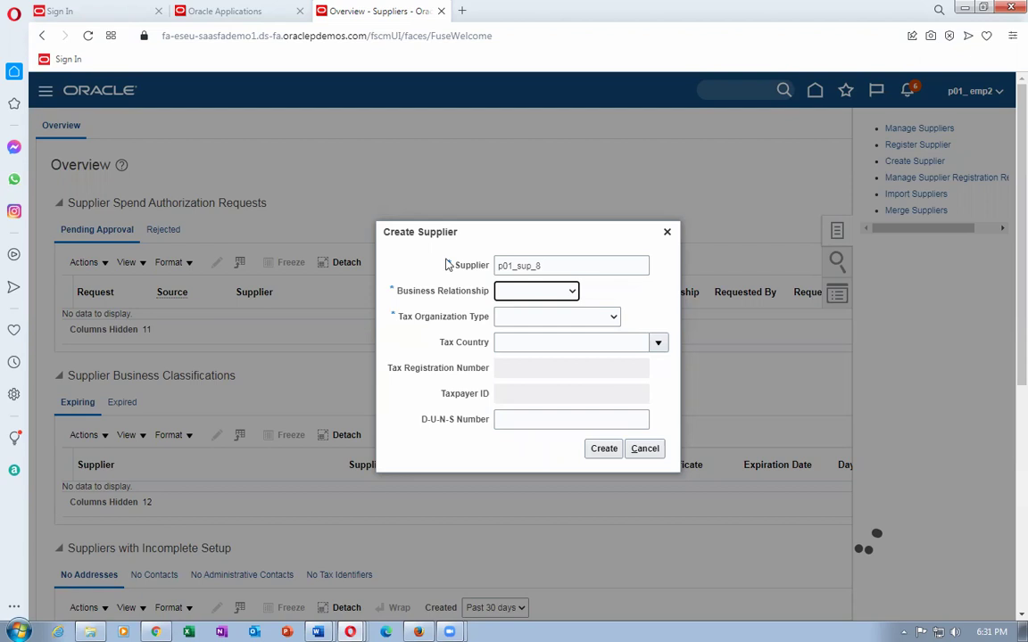
{"action": "left_click", "coordinate": [535, 291]}
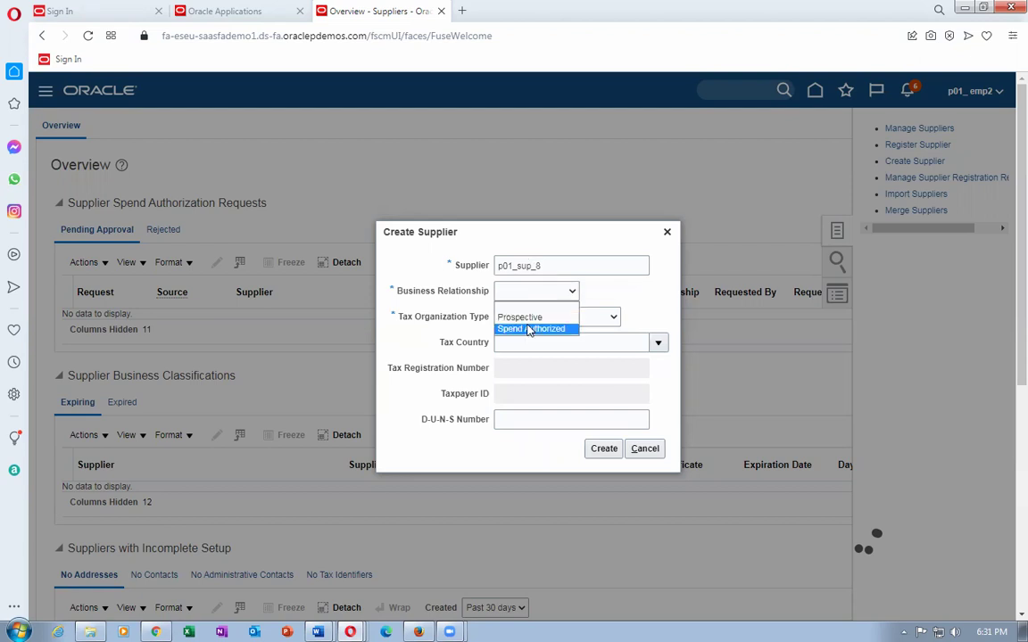
{"action": "left_click", "coordinate": [529, 329]}
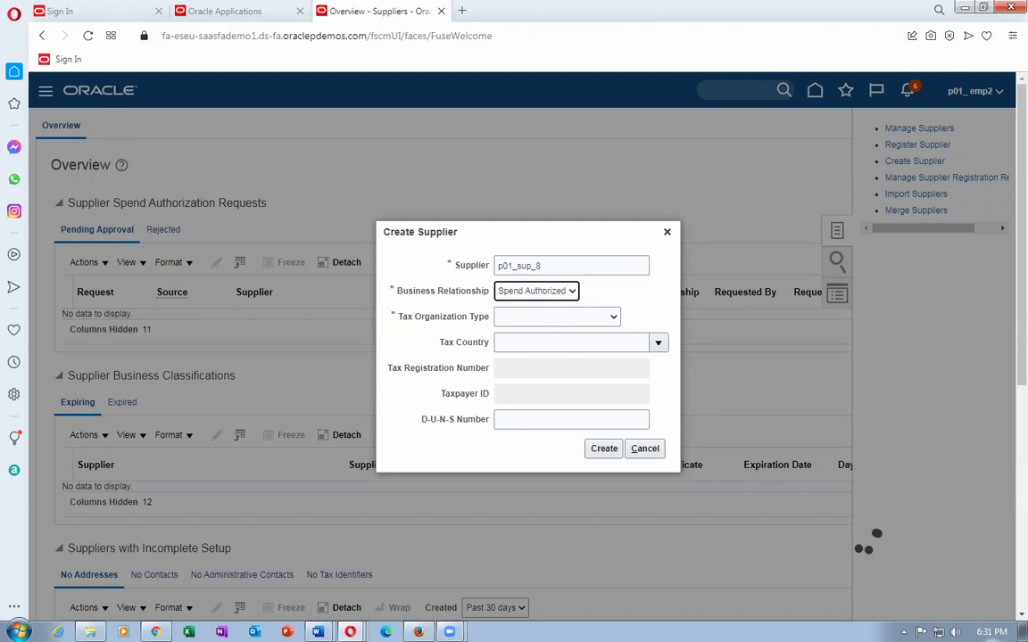
{"action": "left_click", "coordinate": [991, 632]}
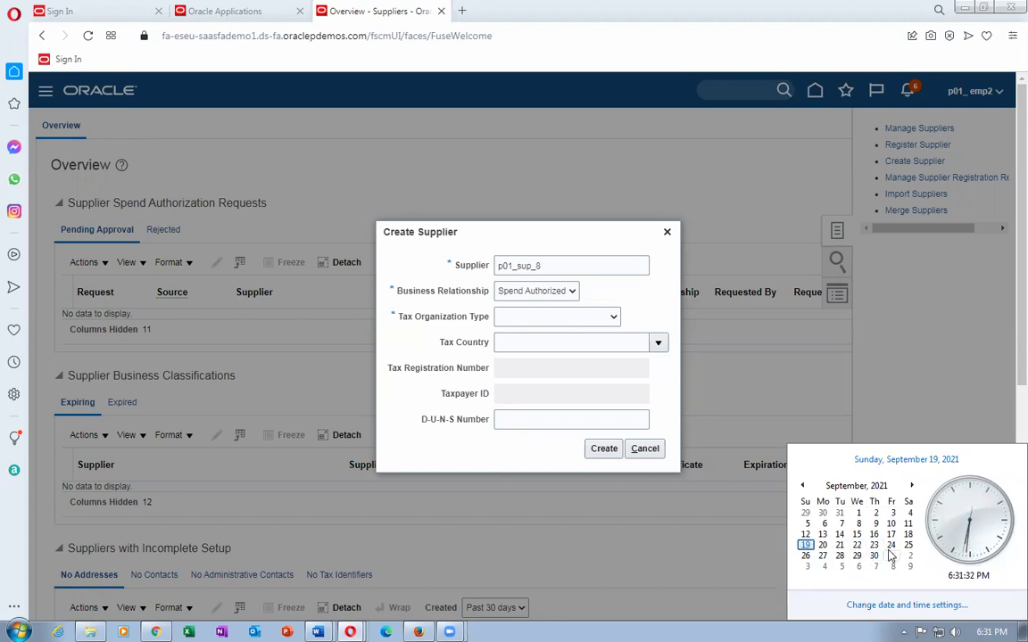
{"action": "left_click", "coordinate": [546, 326]}
{"action": "left_click", "coordinate": [546, 325]}
{"action": "left_click", "coordinate": [540, 342]}
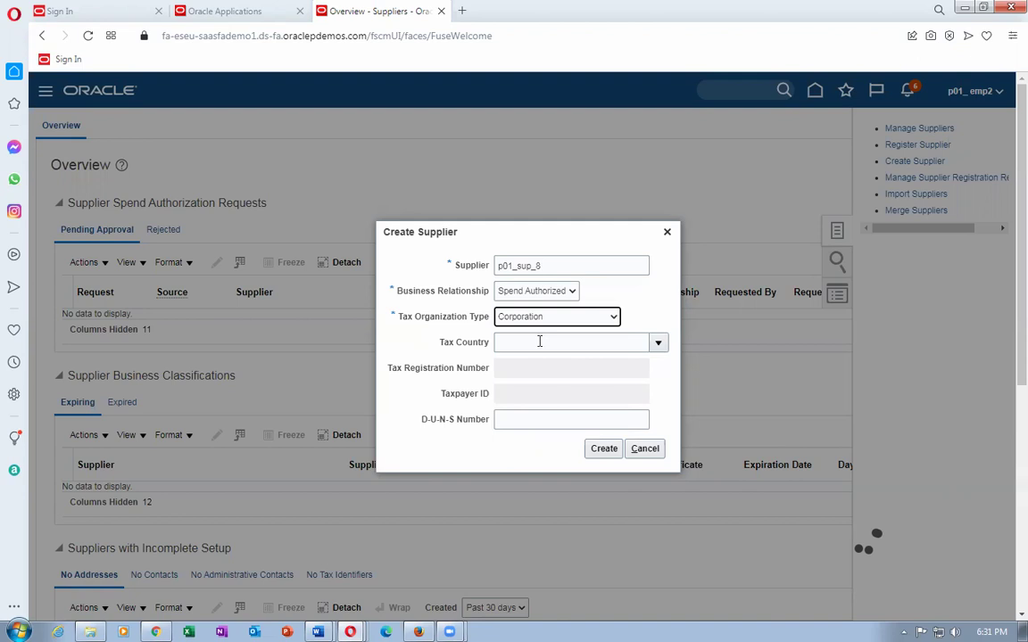
{"action": "left_click", "coordinate": [540, 341]}
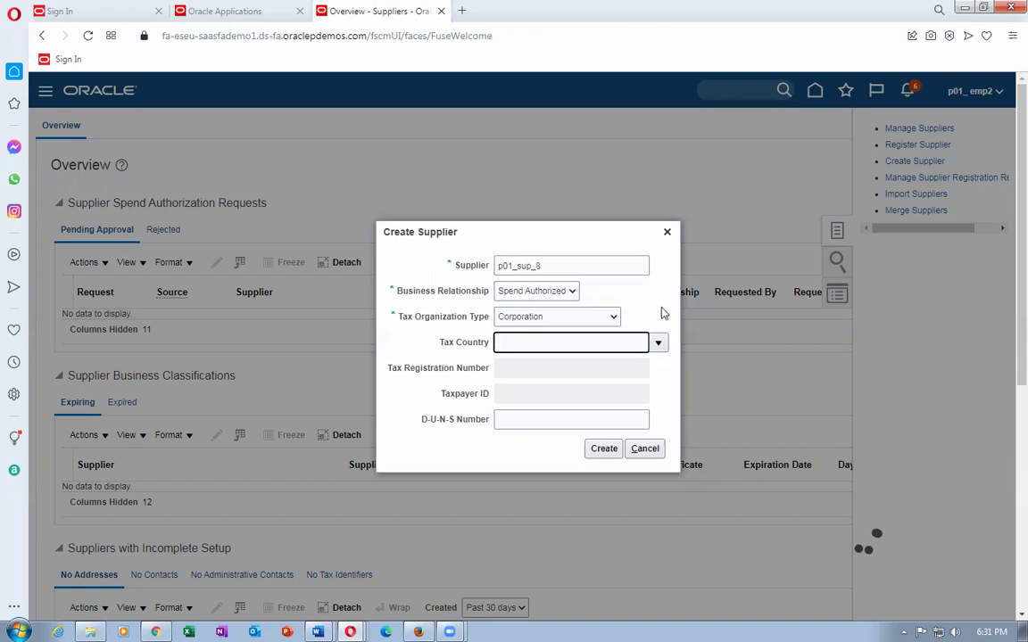
{"action": "left_click", "coordinate": [659, 344]}
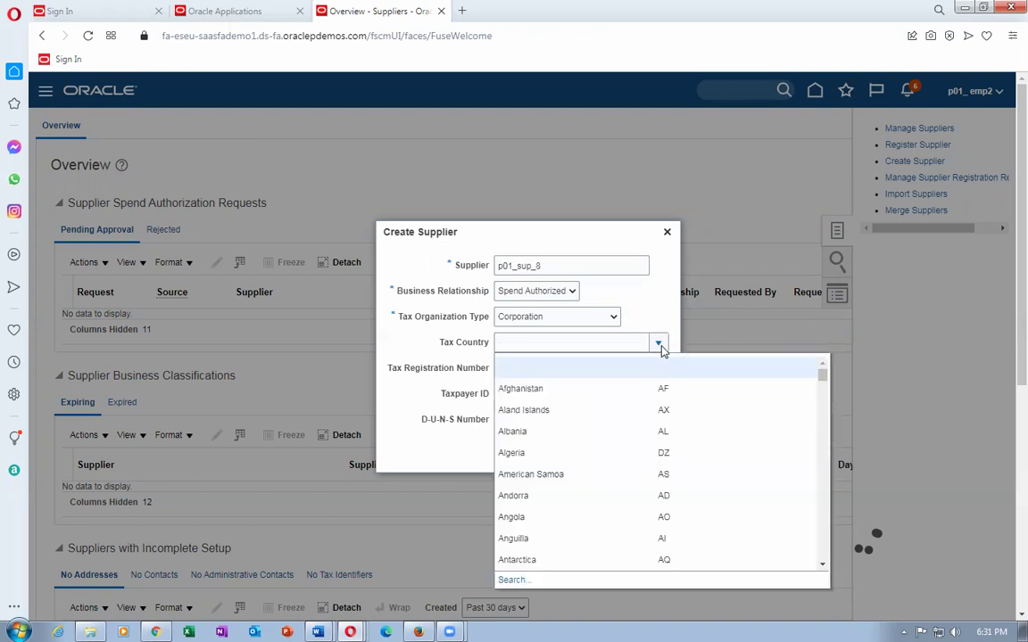
{"action": "left_click", "coordinate": [585, 282]}
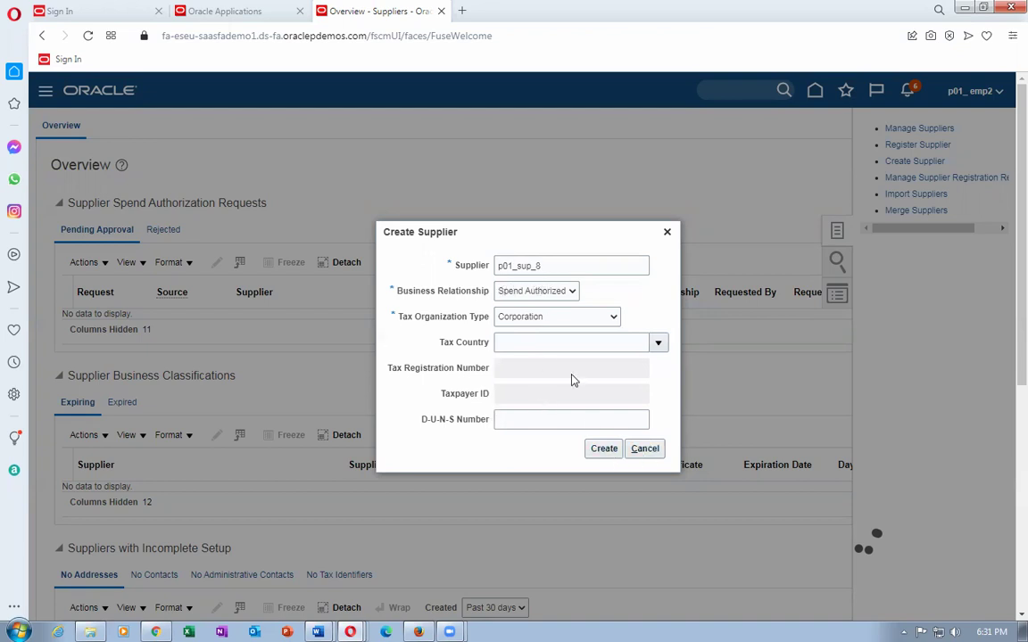
{"action": "left_click", "coordinate": [603, 448]}
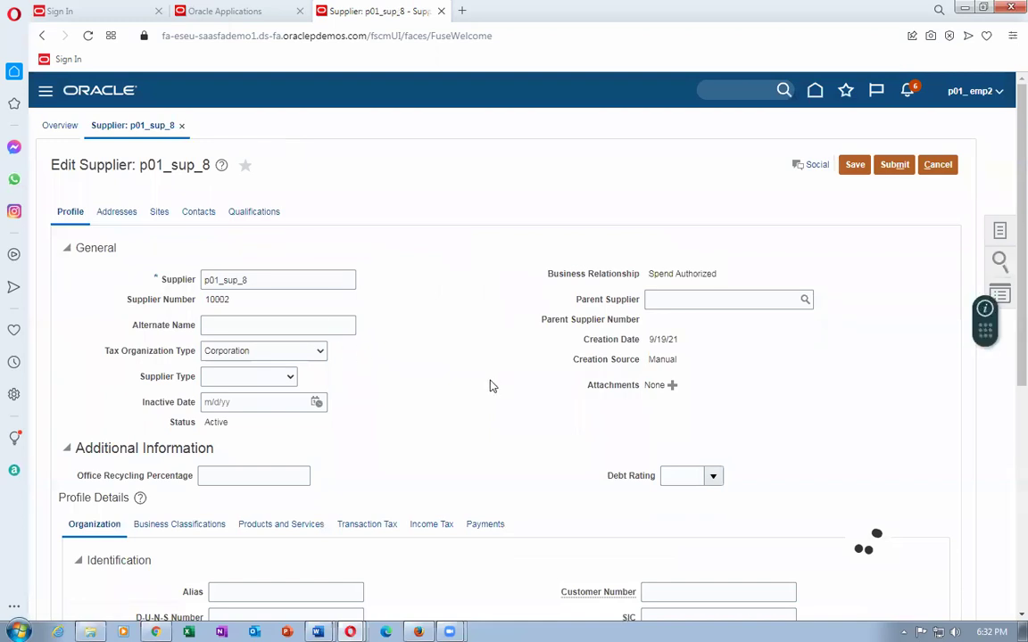
Scroll through p01_sup_8's profile and payment methods, selecting the Bankgiro payment method row.
{"action": "scroll", "coordinate": [489, 385], "scroll_direction": "down", "scroll_amount": 3}
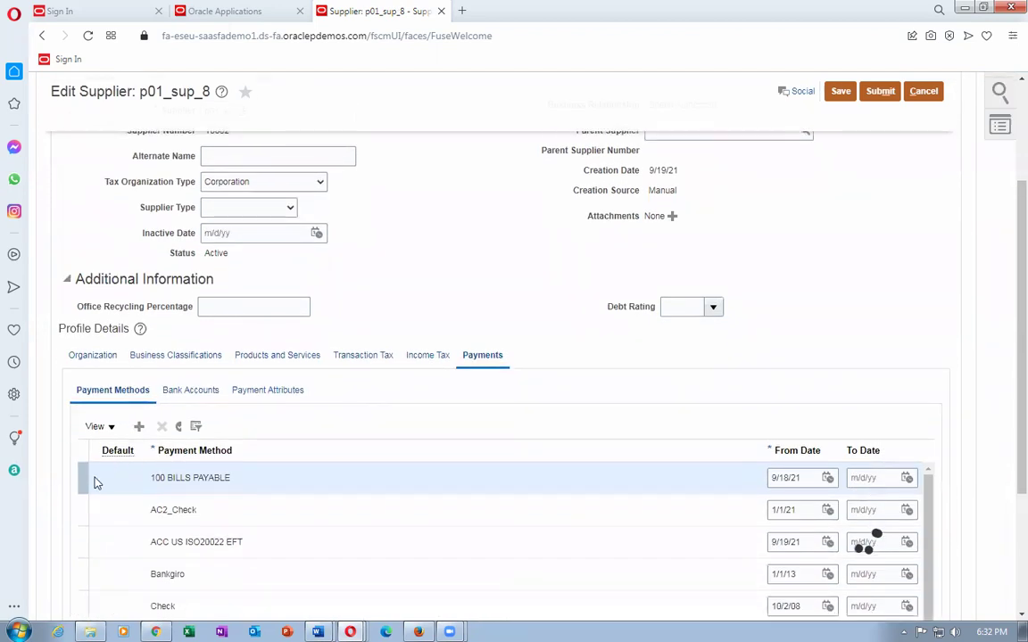
{"action": "left_click", "coordinate": [88, 574]}
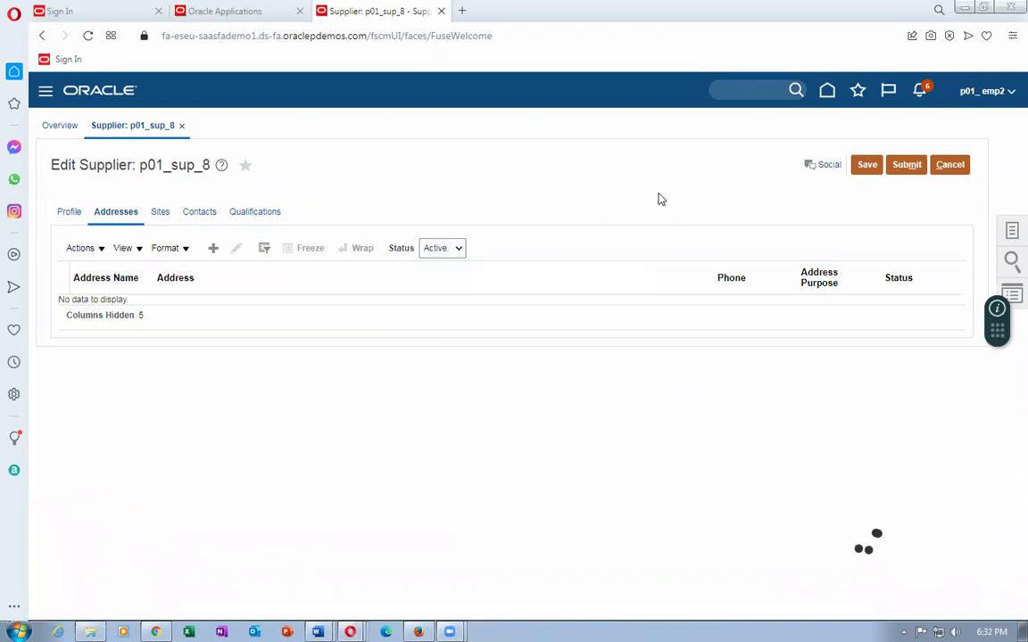
Start address 'p01 sup 8 name' in United States, line 'dr 8', postal code 10020 Manhattan, New York.
{"action": "left_click", "coordinate": [213, 248]}
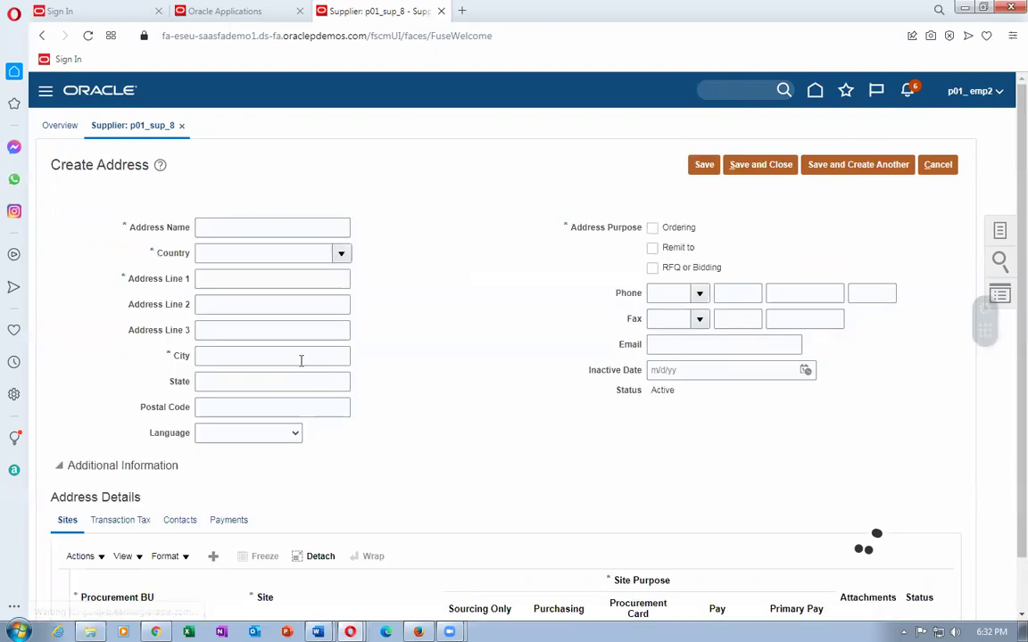
{"action": "left_click", "coordinate": [242, 232]}
{"action": "type", "text": "p01 sup"}
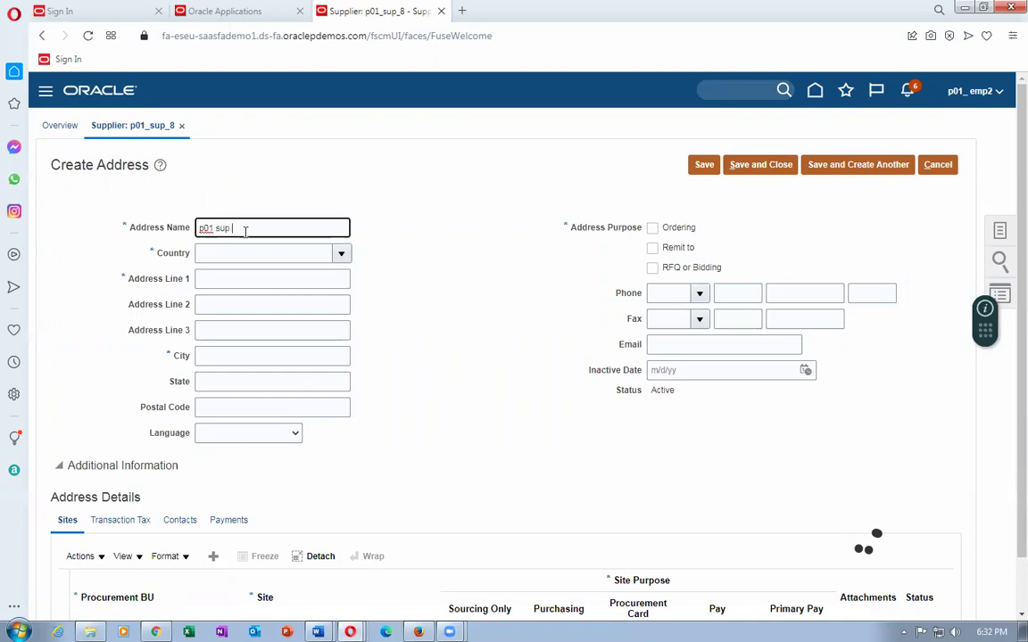
{"action": "type", "text": " 8 name"}
{"action": "left_click", "coordinate": [247, 252]}
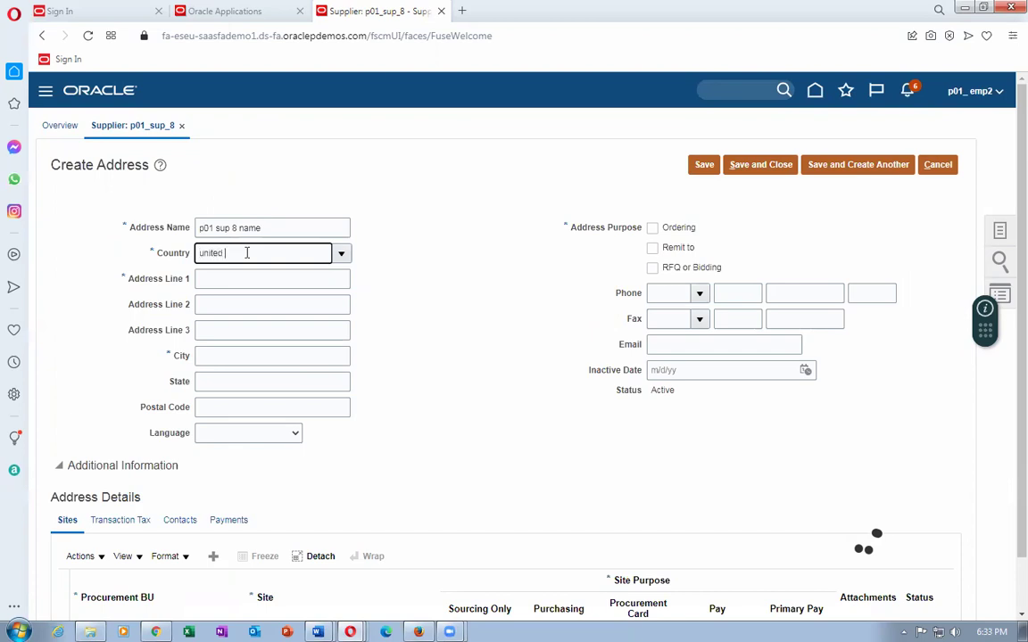
{"action": "key", "text": "Tab"}
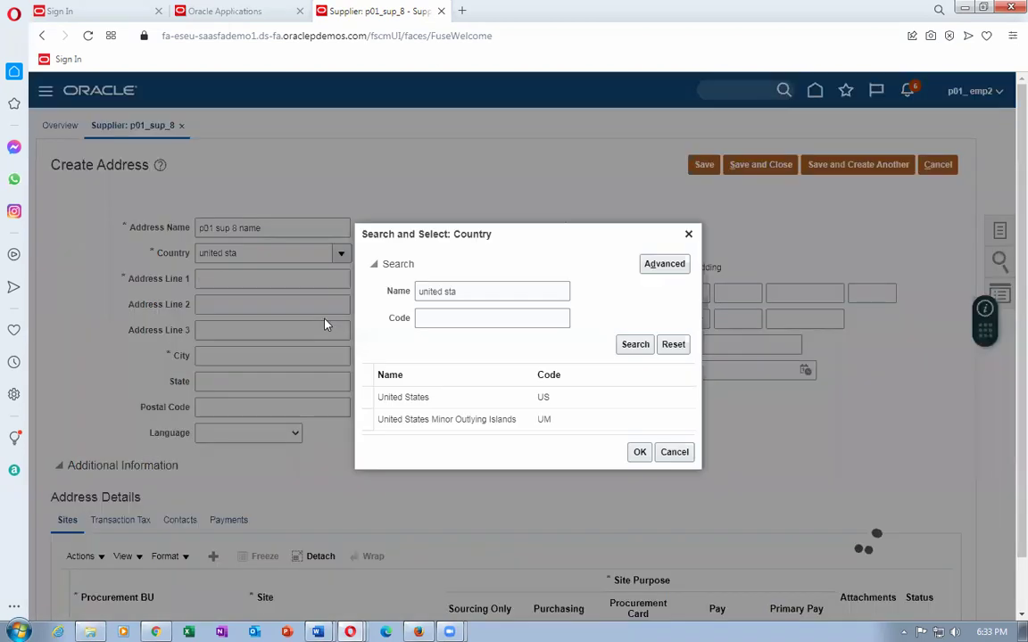
{"action": "left_click", "coordinate": [426, 397]}
{"action": "left_click", "coordinate": [640, 453]}
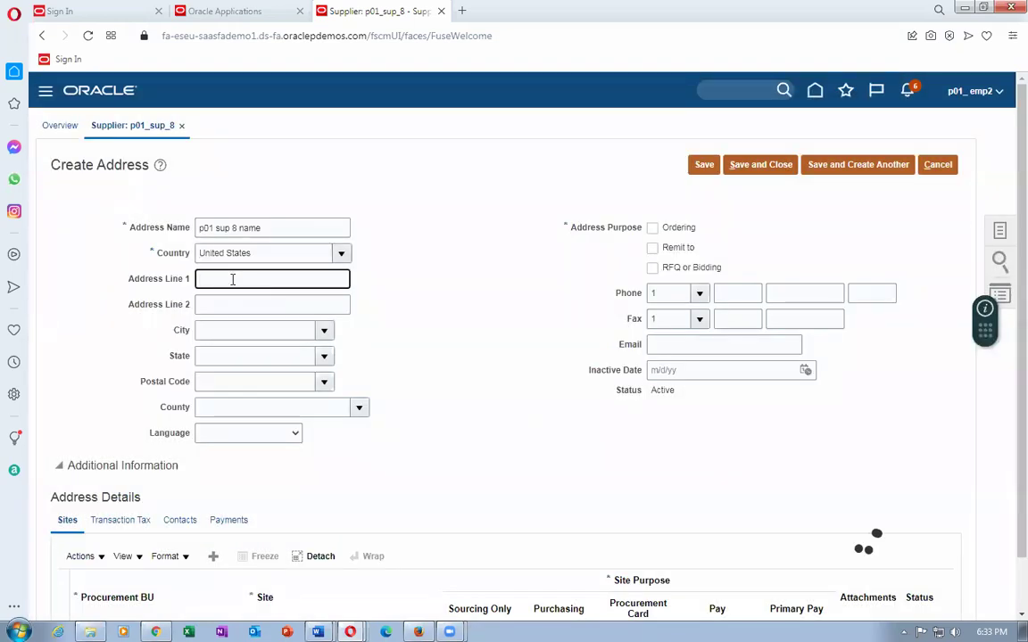
{"action": "type", "text": "dr 8"}
{"action": "left_click", "coordinate": [237, 381]}
{"action": "type", "text": "10"}
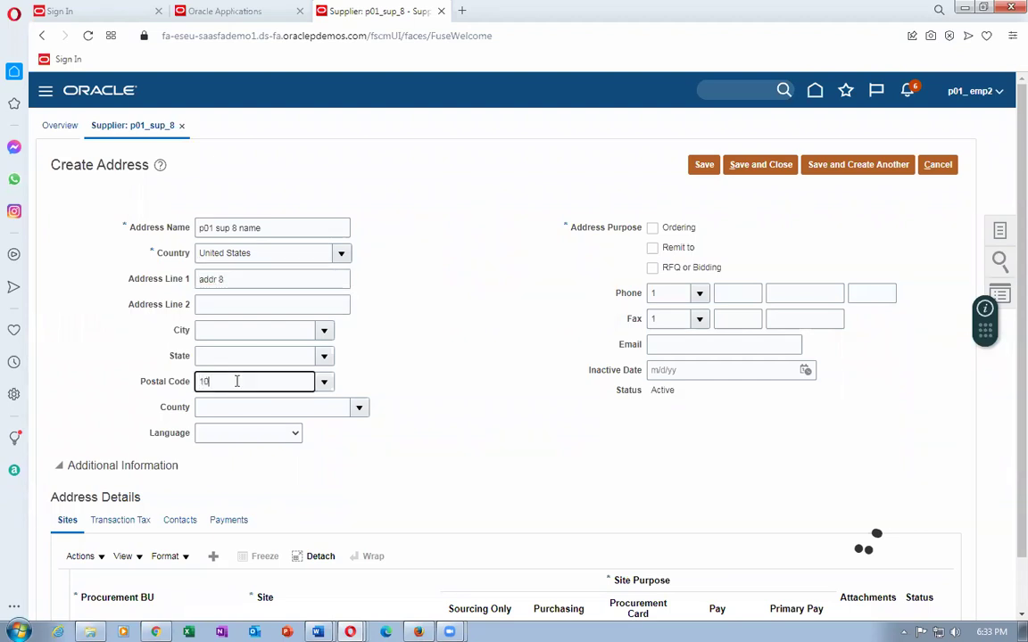
{"action": "type", "text": "020"}
{"action": "key", "text": "Tab"}
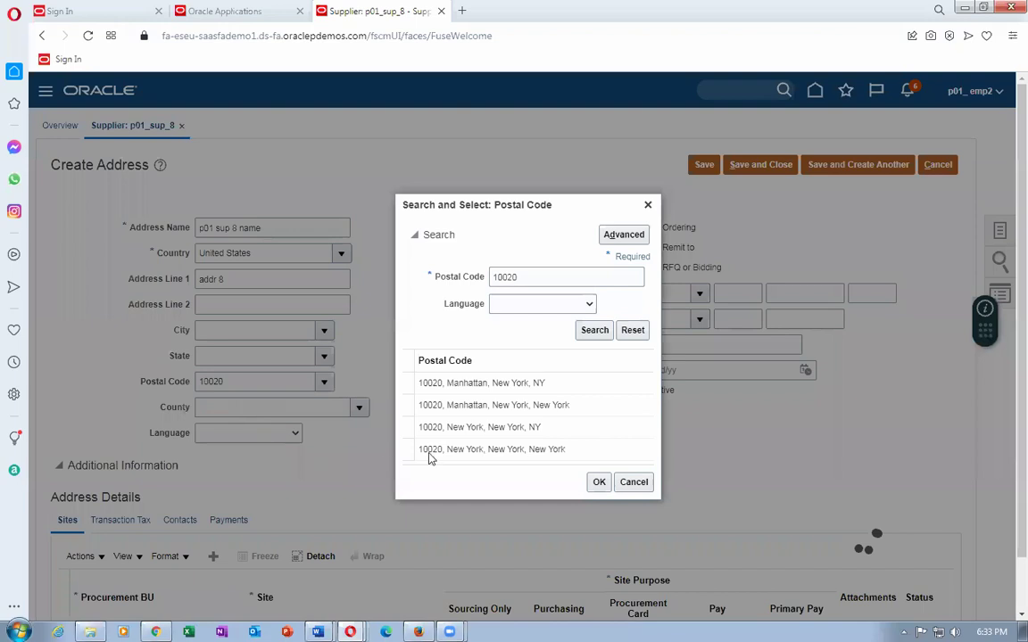
{"action": "left_click", "coordinate": [489, 407]}
{"action": "left_click", "coordinate": [598, 482]}
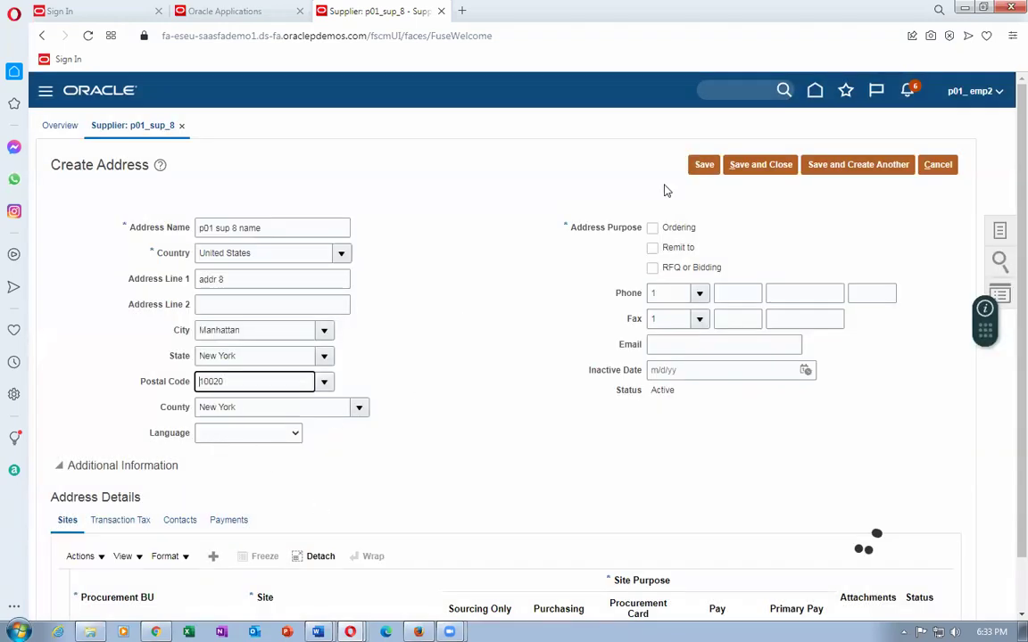
Mark the address for Ordering and Remit to, add the address e-mail, and save it.
{"action": "left_click", "coordinate": [653, 227]}
{"action": "left_click", "coordinate": [653, 248]}
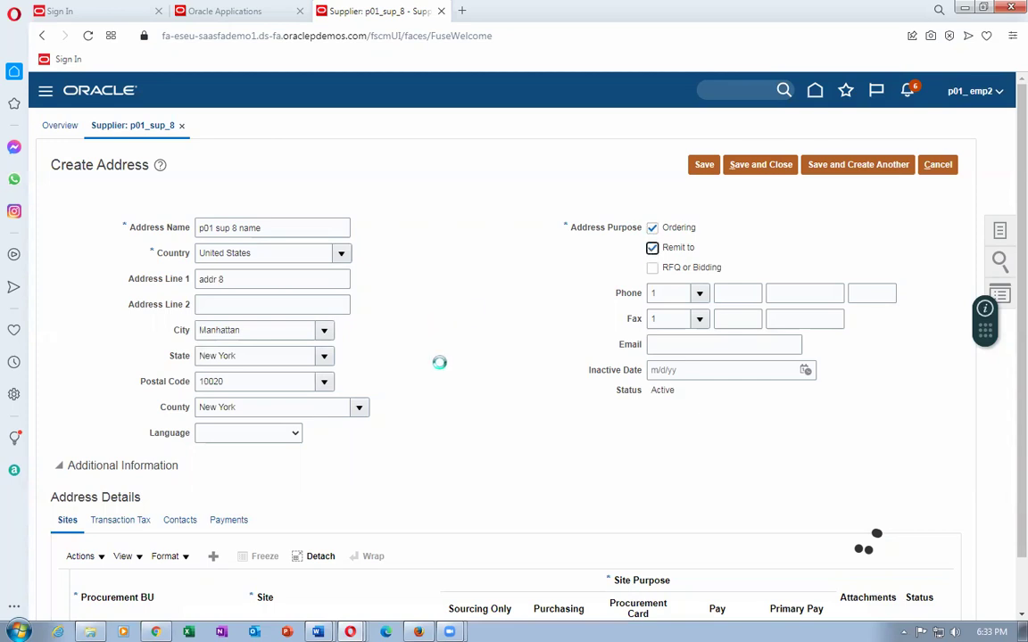
{"action": "scroll", "coordinate": [95, 509], "scroll_direction": "down", "scroll_amount": 1}
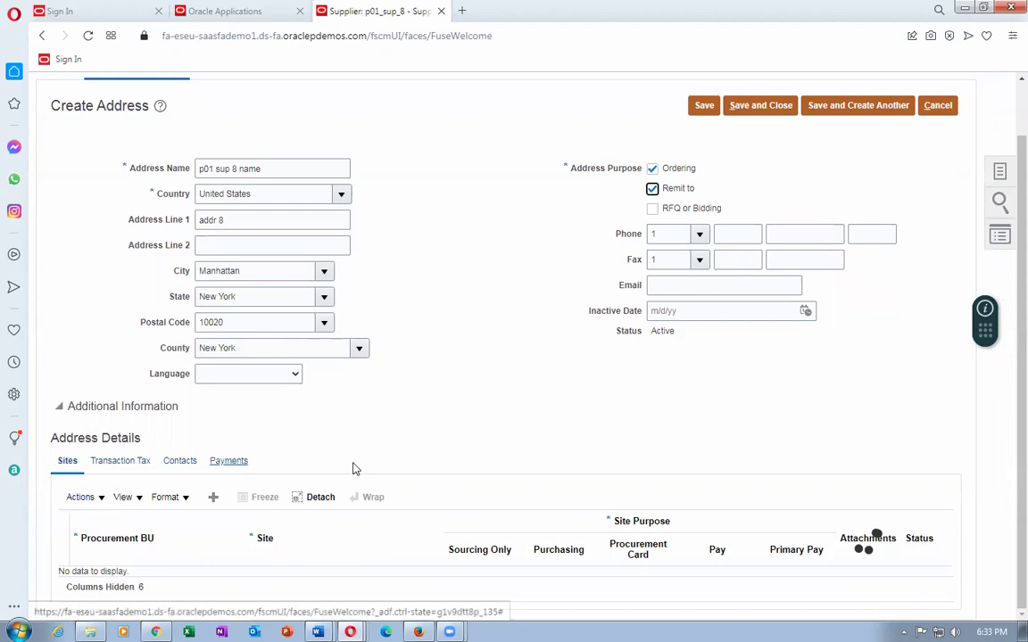
{"action": "scroll", "coordinate": [399, 489], "scroll_direction": "up", "scroll_amount": 1}
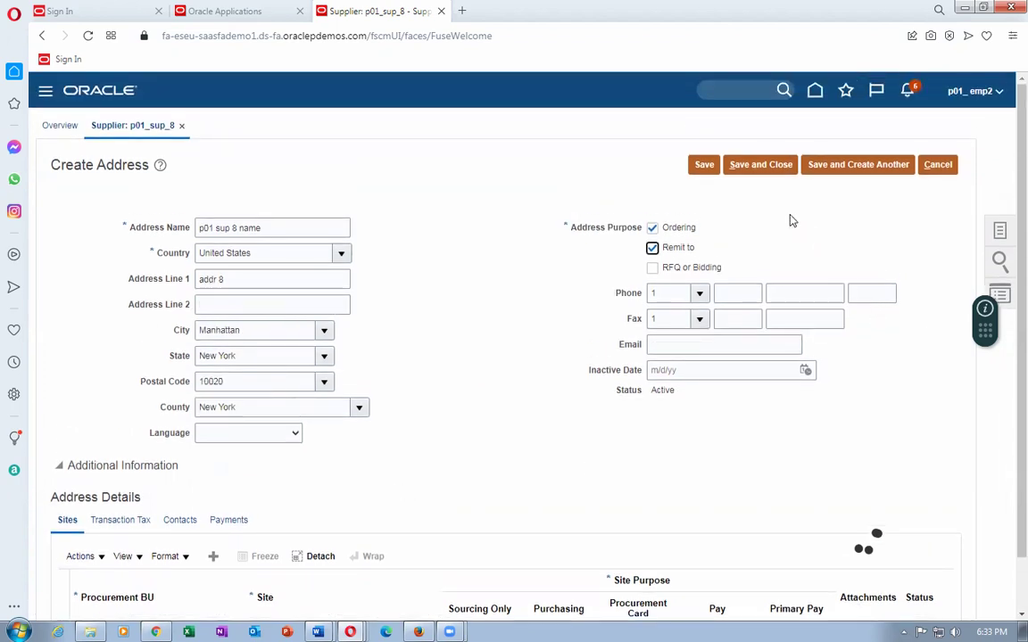
{"action": "left_click", "coordinate": [662, 347]}
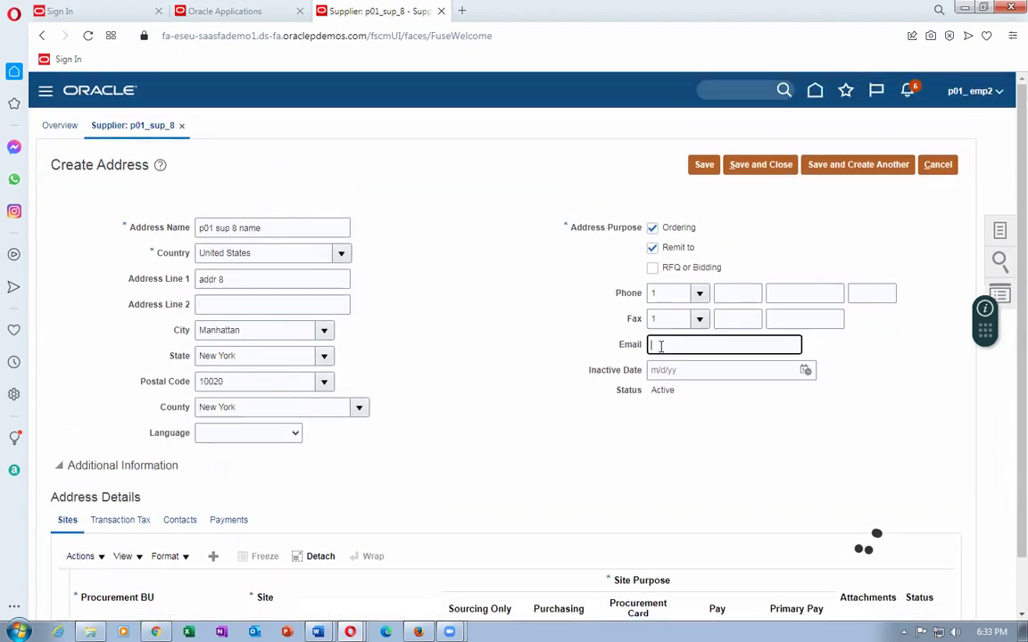
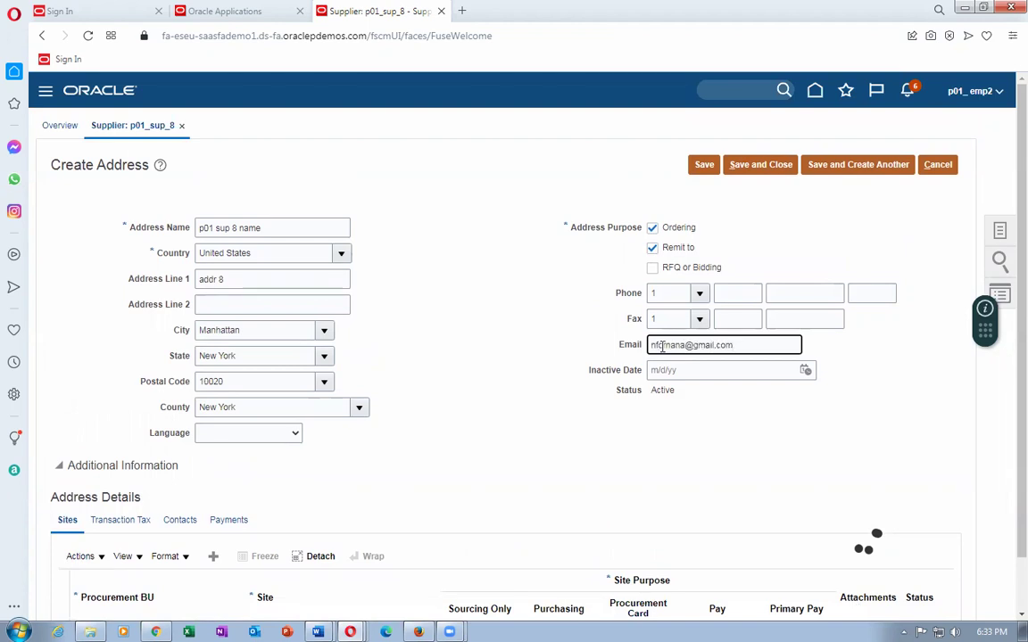
{"action": "left_click", "coordinate": [507, 406]}
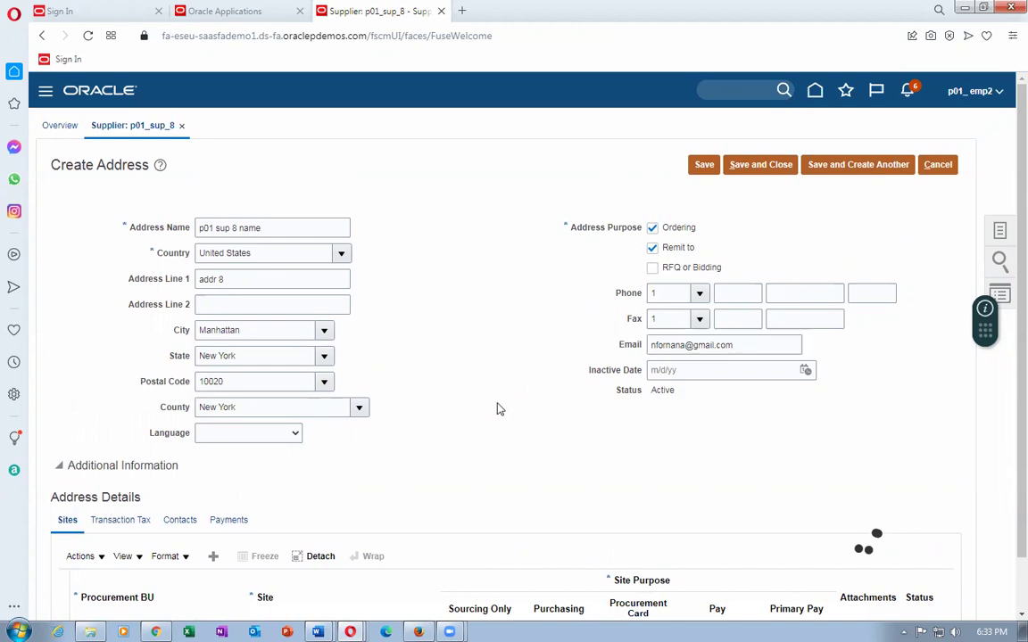
{"action": "scroll", "coordinate": [499, 409], "scroll_direction": "down", "scroll_amount": 1}
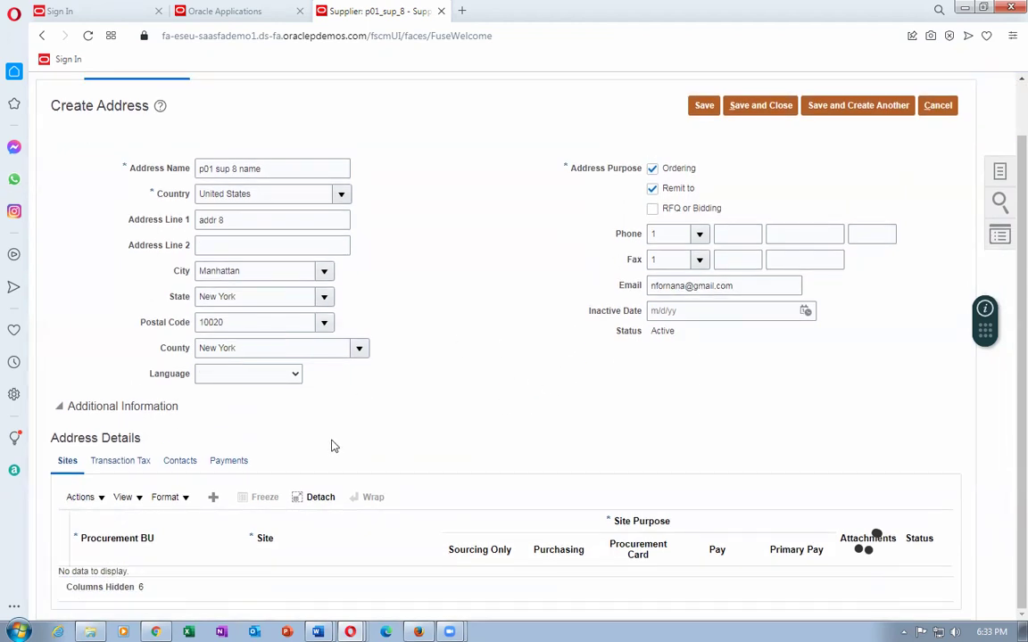
{"action": "scroll", "coordinate": [425, 469], "scroll_direction": "up", "scroll_amount": 1}
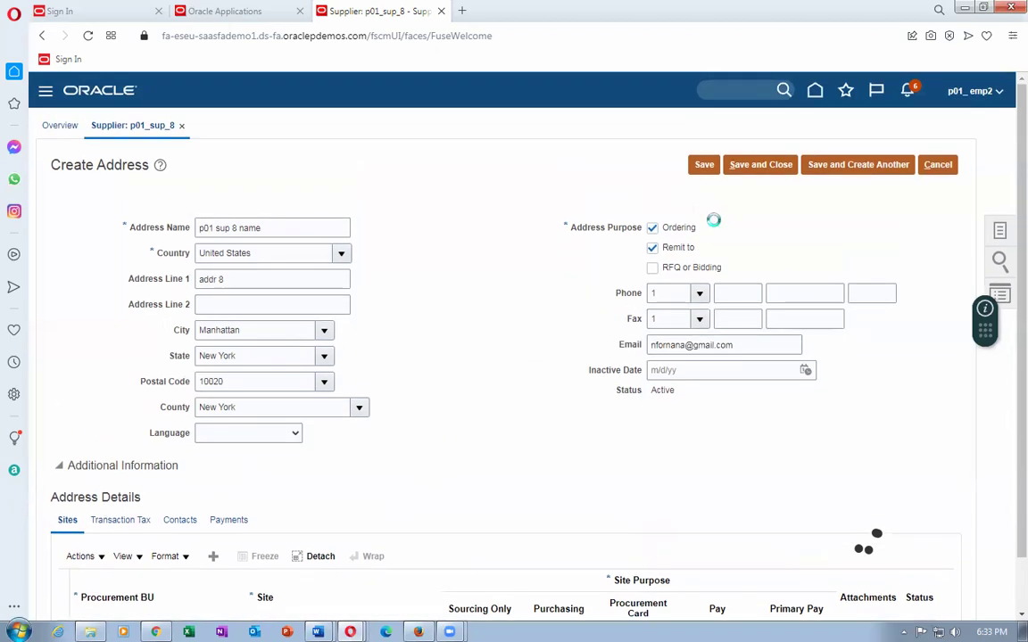
{"action": "left_click", "coordinate": [751, 172]}
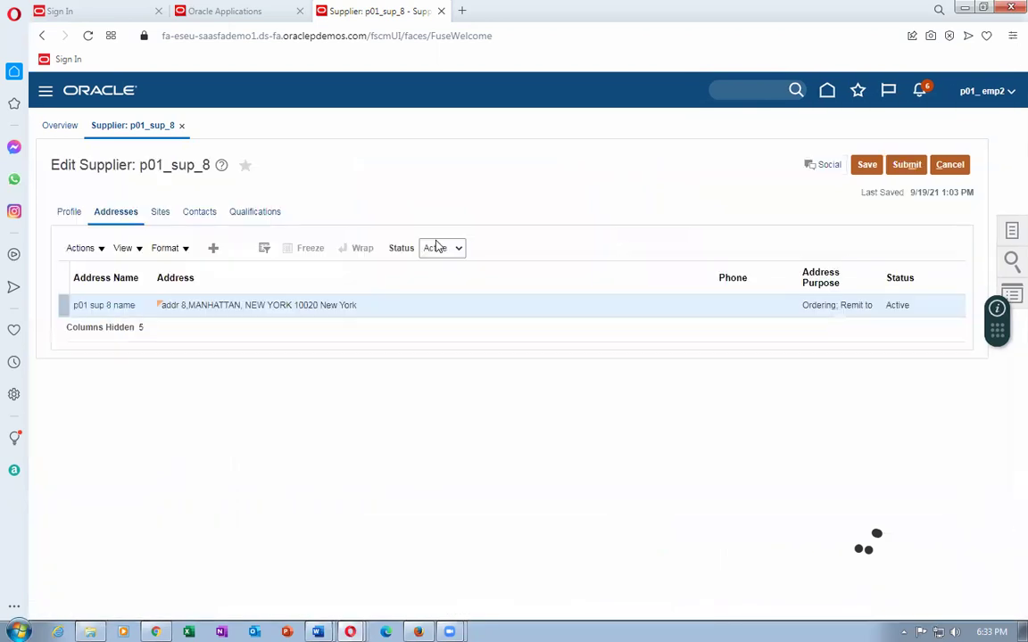
Dismiss the address confirmation and enter the new contact's first and last name.
{"action": "left_click", "coordinate": [569, 368]}
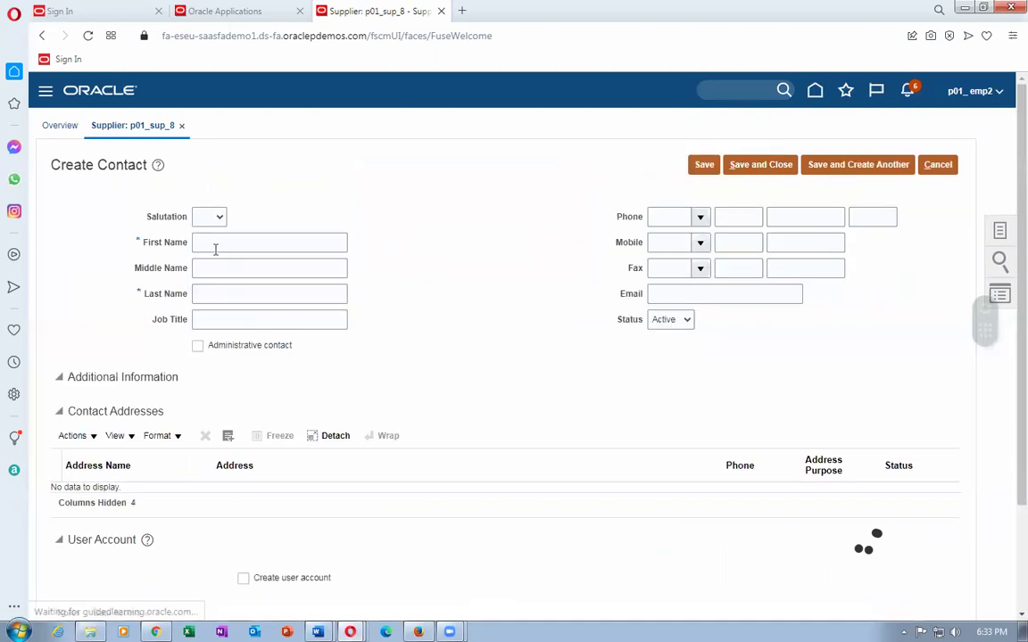
{"action": "left_click", "coordinate": [215, 242]}
{"action": "type", "text": "Anadath"}
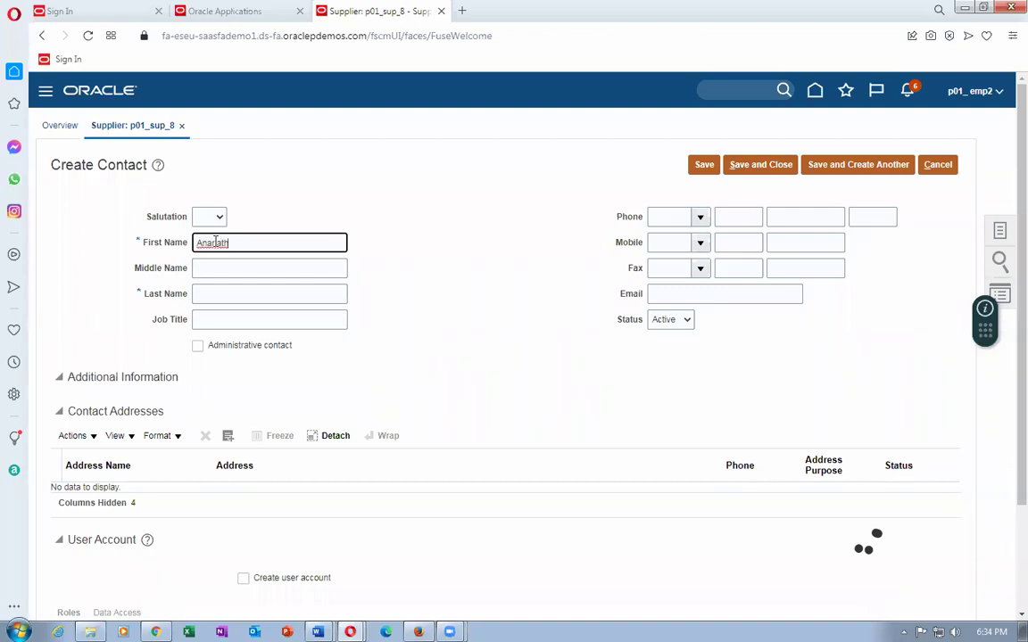
{"action": "key", "text": "BackSpace"}
{"action": "key", "text": "BackSpace"}
{"action": "key", "text": "BackSpace"}
{"action": "type", "text": "ntha 8"}
{"action": "key", "text": "Tab"}
{"action": "key", "text": "Tab"}
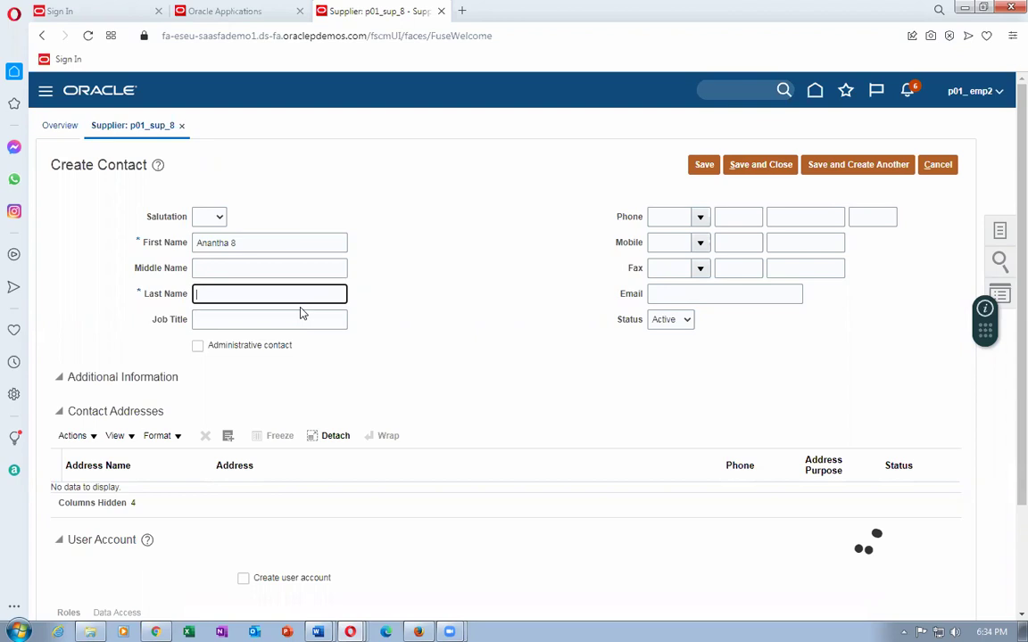
{"action": "type", "text": "Nana 8"}
Attach the existing 'p01 sup 8 name' address to the contact.
{"action": "scroll", "coordinate": [318, 403], "scroll_direction": "down", "scroll_amount": 3}
{"action": "left_click", "coordinate": [79, 301]}
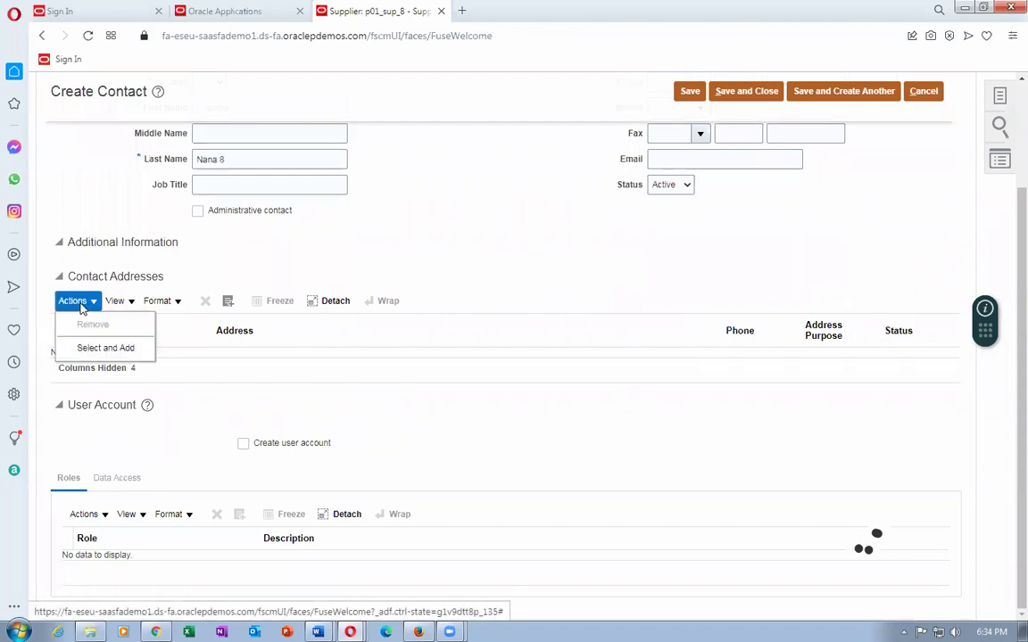
{"action": "left_click", "coordinate": [96, 345]}
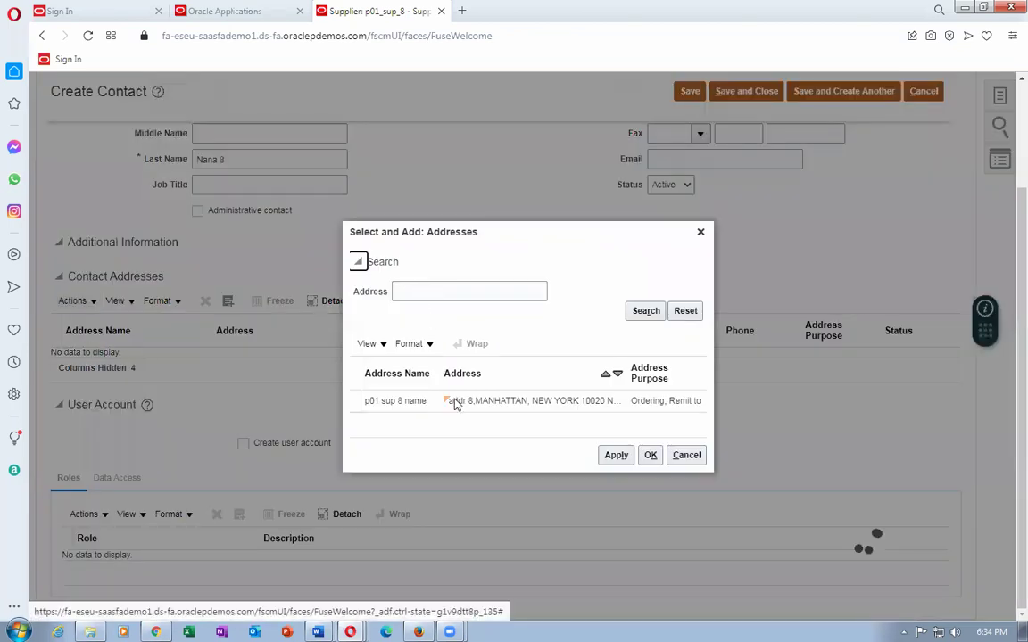
{"action": "left_click", "coordinate": [455, 402]}
{"action": "left_click", "coordinate": [616, 455]}
{"action": "left_click", "coordinate": [651, 456]}
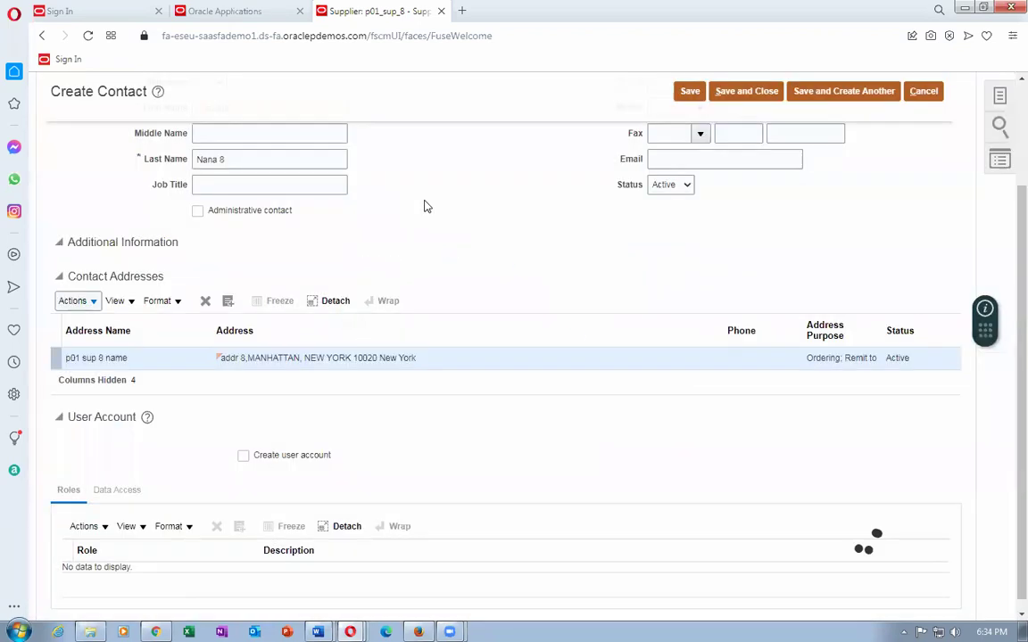
Request a user account, enter the contact's e-mail, and save the contact.
{"action": "left_click", "coordinate": [243, 456]}
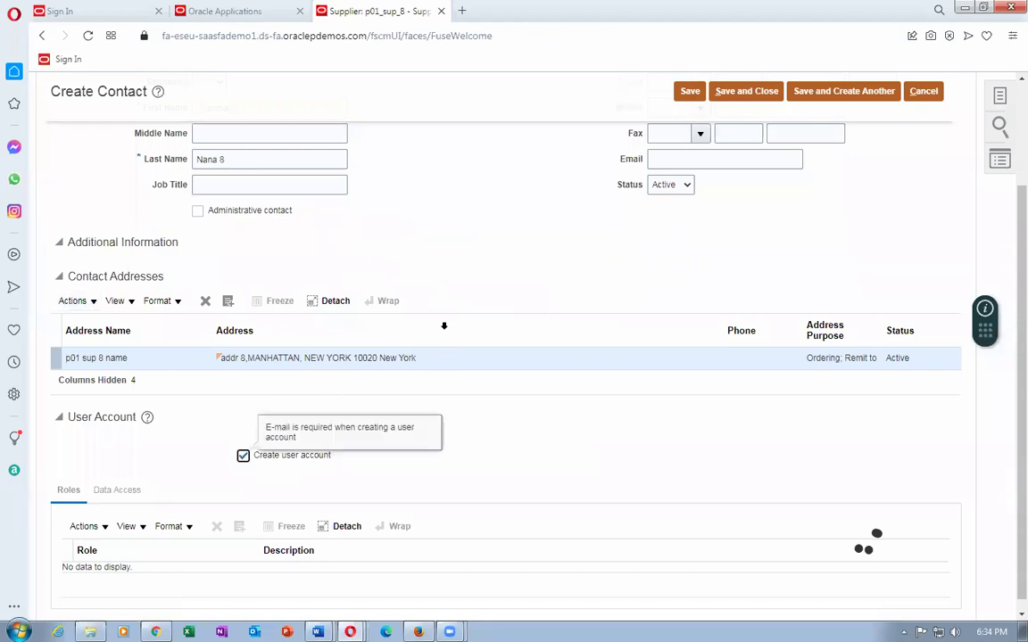
{"action": "left_click", "coordinate": [670, 157]}
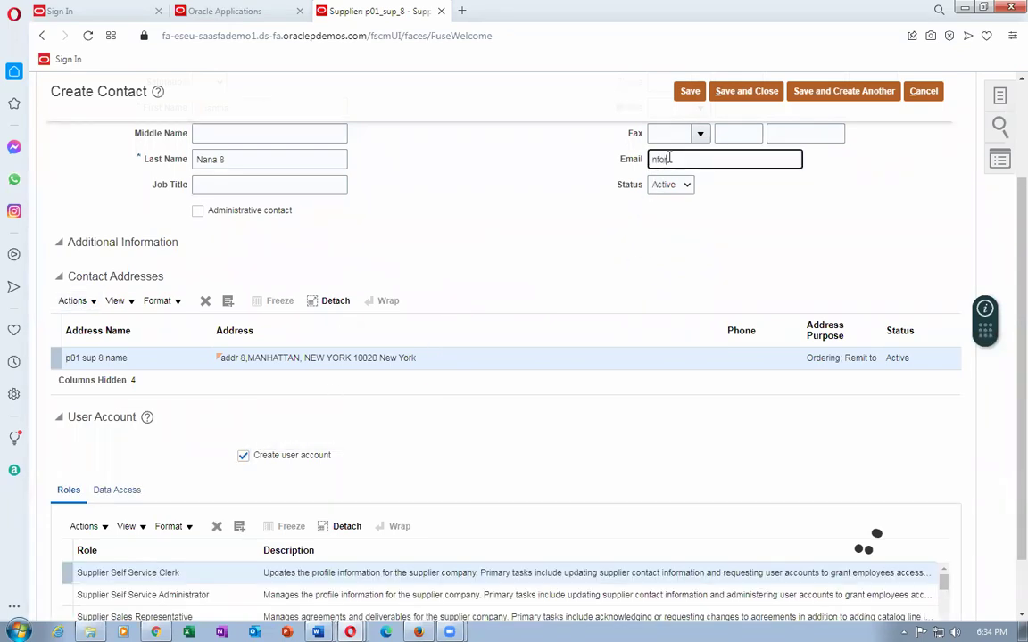
{"action": "key", "text": "Tab"}
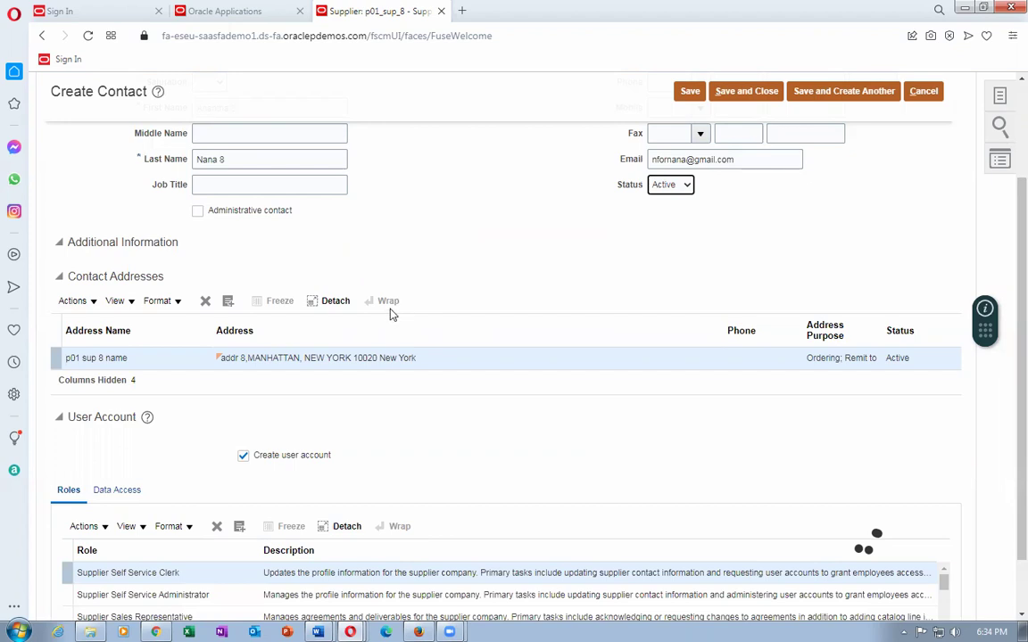
{"action": "scroll", "coordinate": [372, 450], "scroll_direction": "down", "scroll_amount": 2}
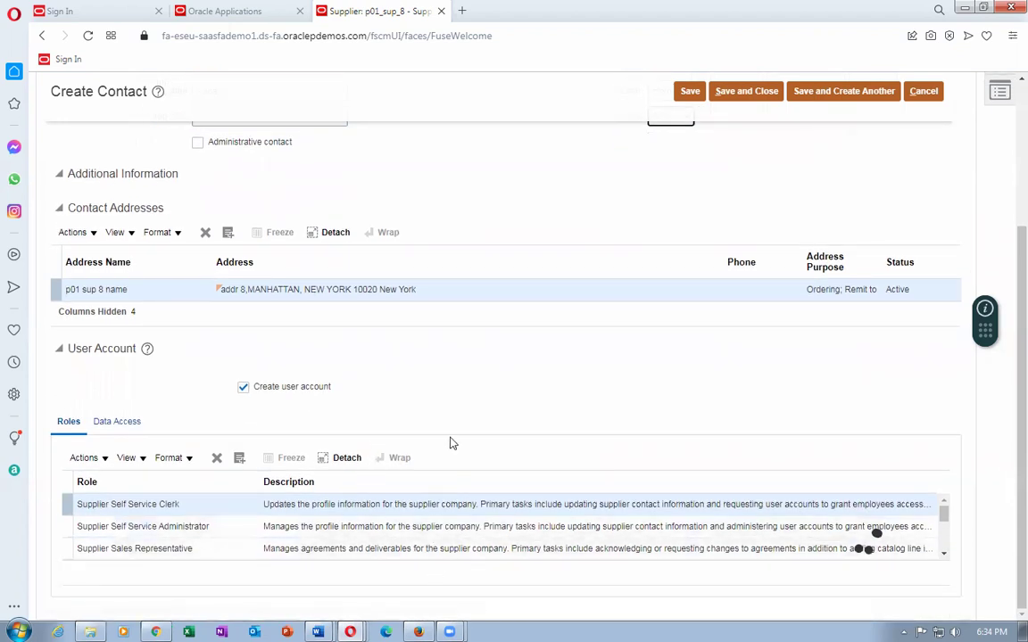
{"action": "scroll", "coordinate": [452, 442], "scroll_direction": "up", "scroll_amount": 5}
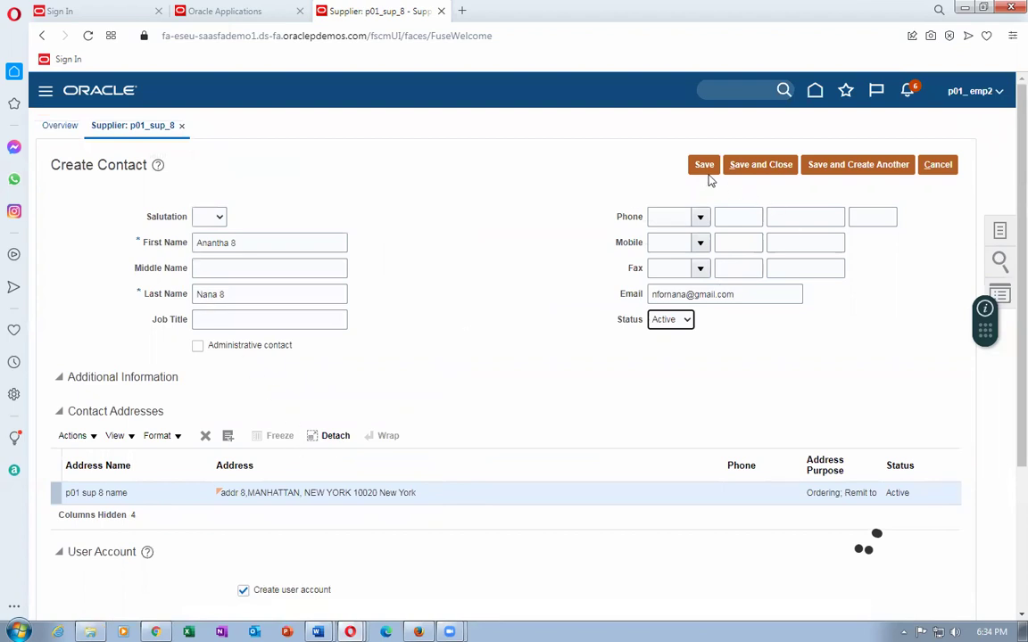
{"action": "left_click", "coordinate": [748, 164]}
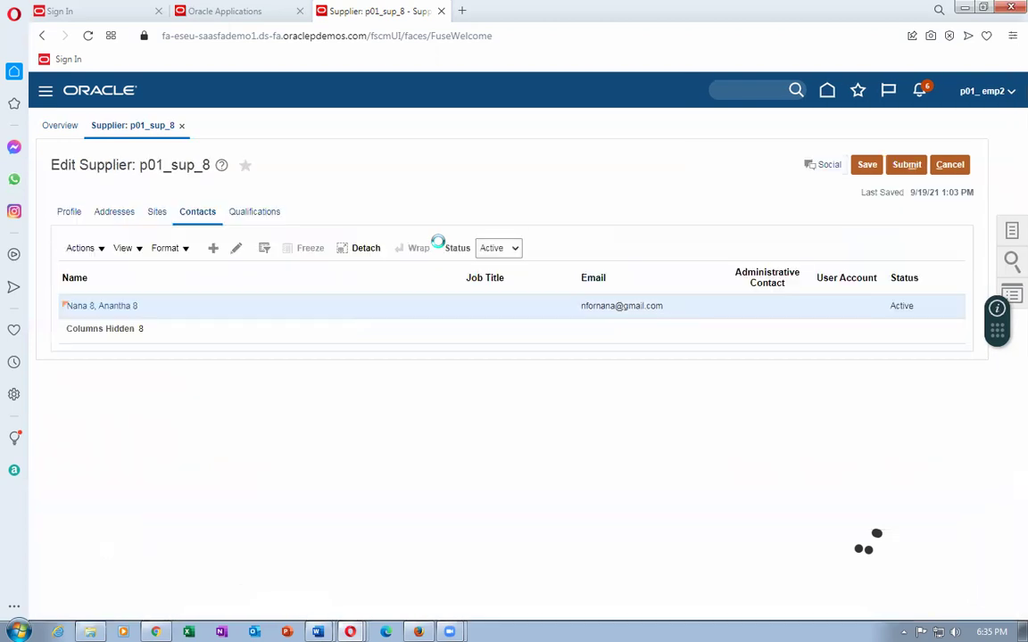
Dismiss the contact saved notice and start a new site from p01_sup_8's Sites tab.
{"action": "left_click", "coordinate": [567, 367]}
{"action": "left_click", "coordinate": [157, 212]}
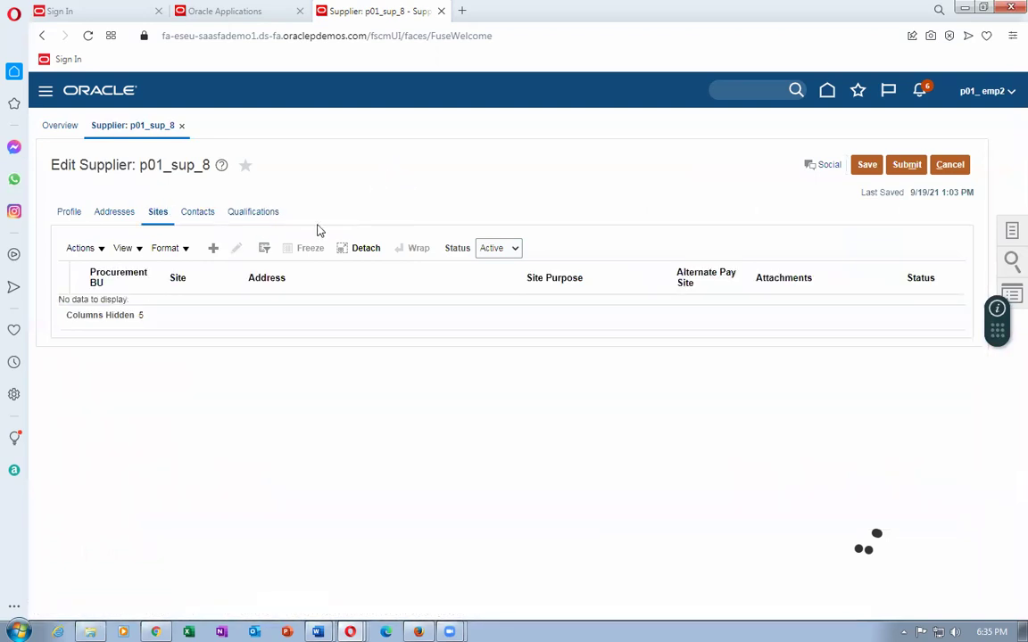
{"action": "left_click", "coordinate": [213, 247]}
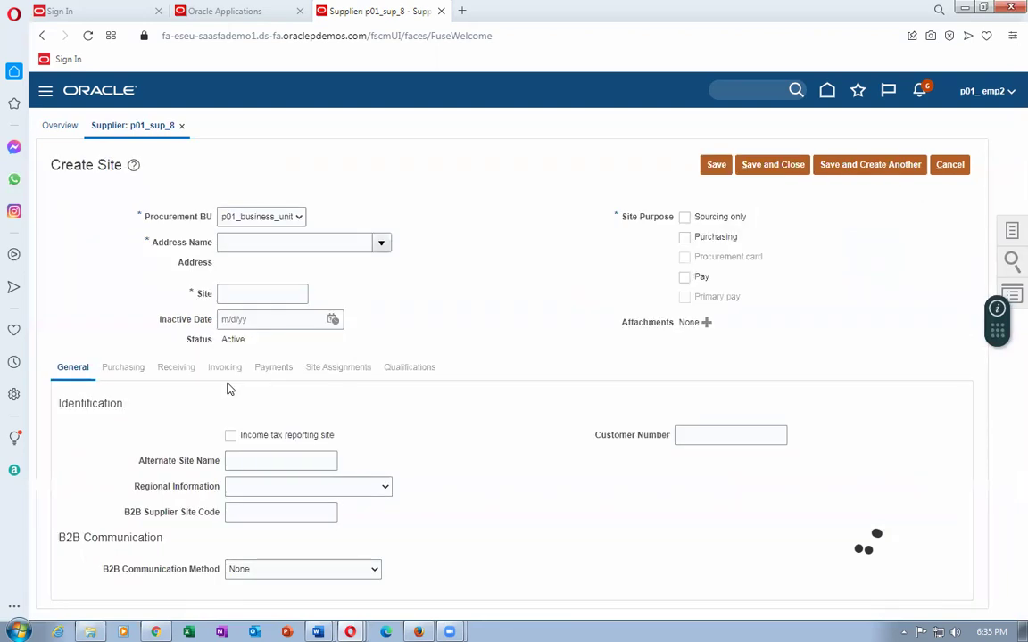
Create site 'site 8' on the 'p01 sup 8 name' address and save it.
{"action": "left_click", "coordinate": [383, 249]}
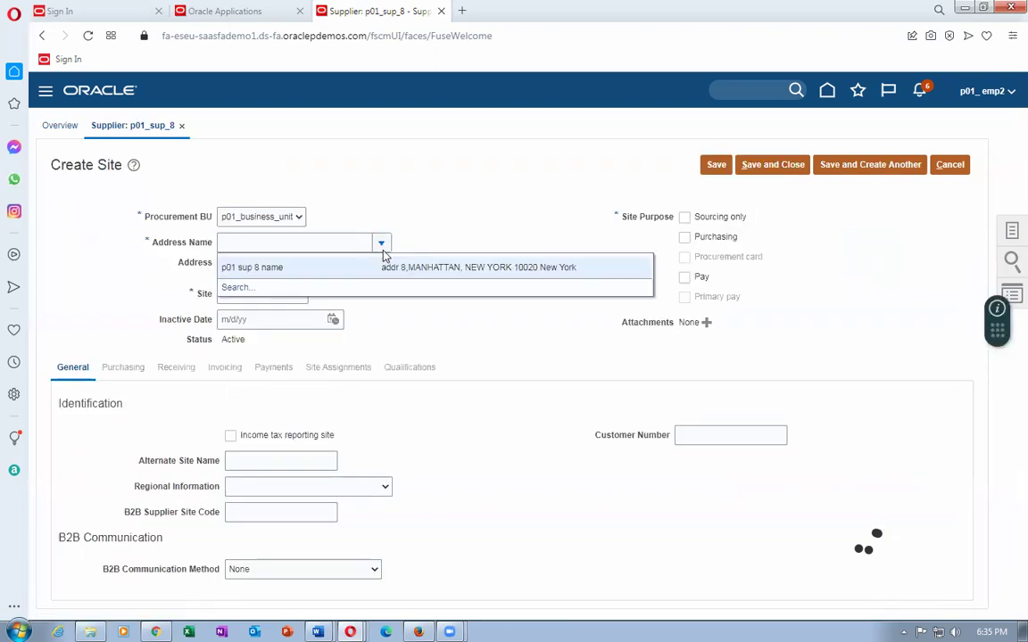
{"action": "left_click", "coordinate": [349, 278]}
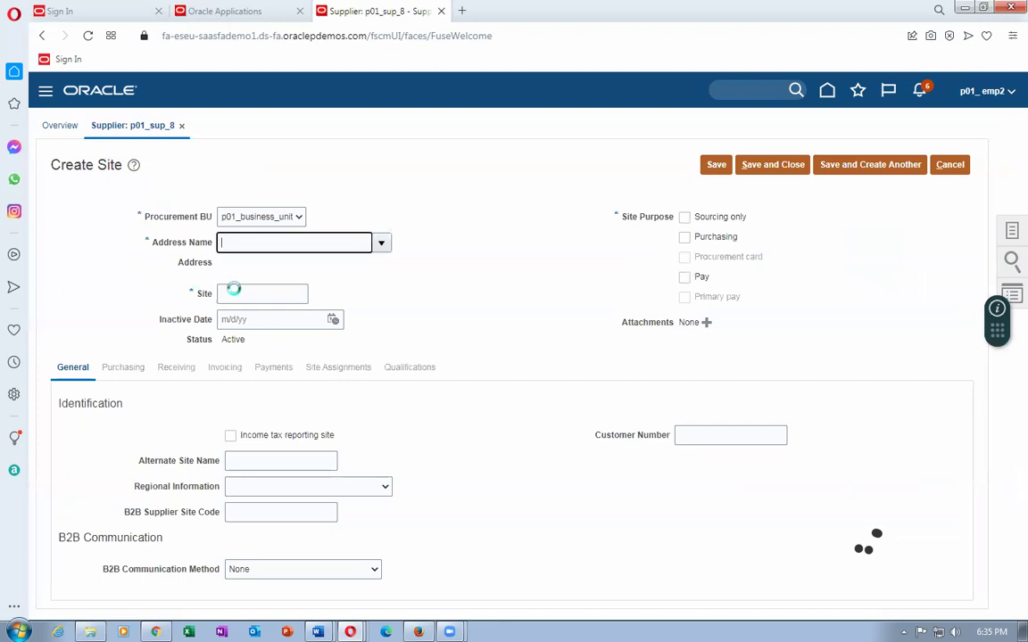
{"action": "left_click_drag", "start_coordinate": [299, 296], "coordinate": [126, 286]}
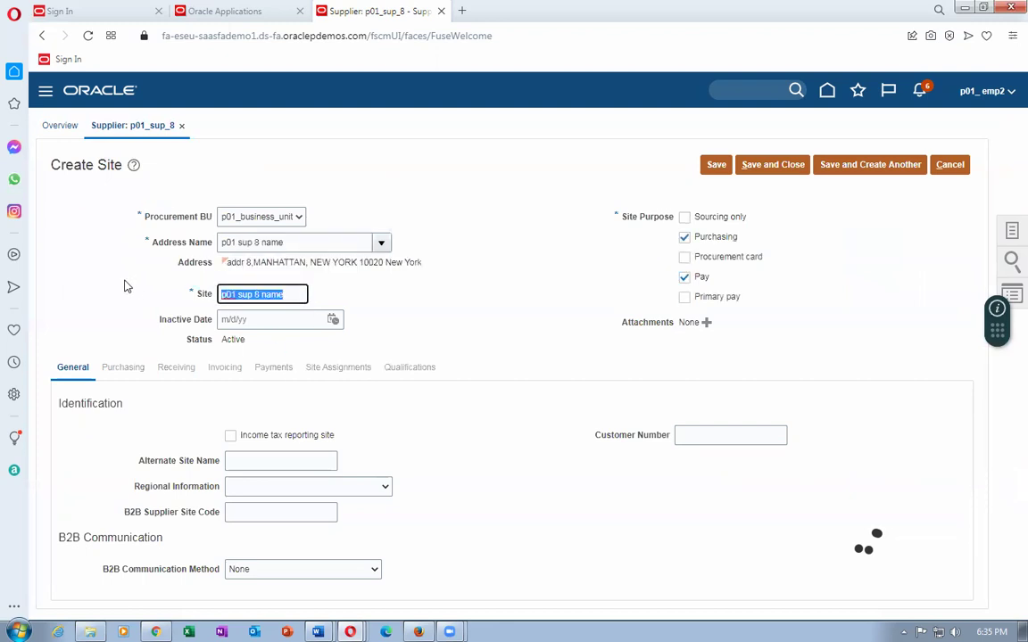
{"action": "type", "text": "site 8"}
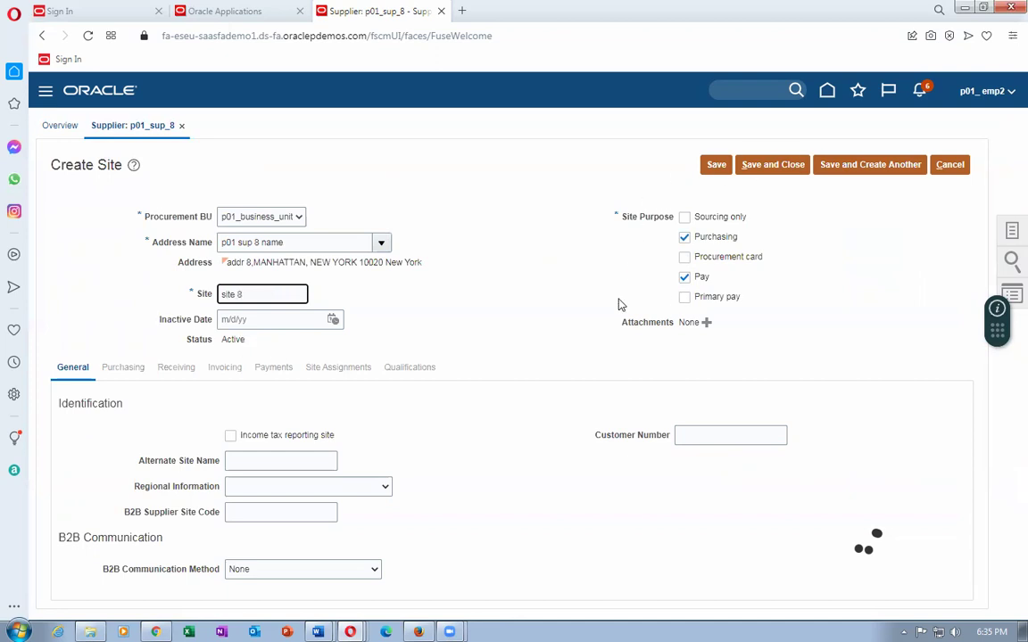
{"action": "left_click", "coordinate": [711, 168]}
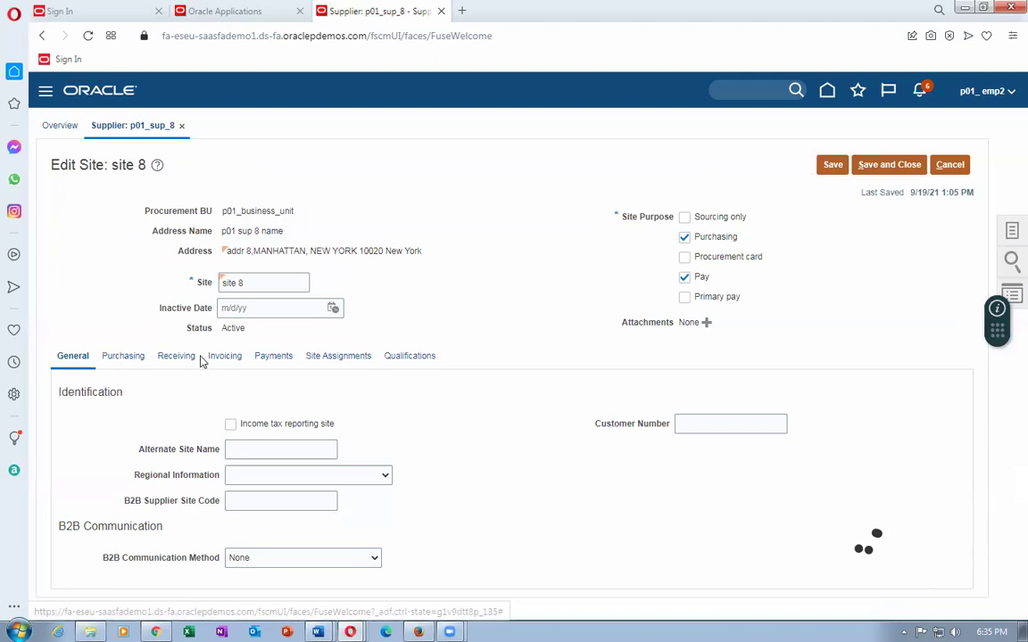
Set site 8's invoice currency to US Dollar on the Invoicing tab.
{"action": "left_click", "coordinate": [338, 356]}
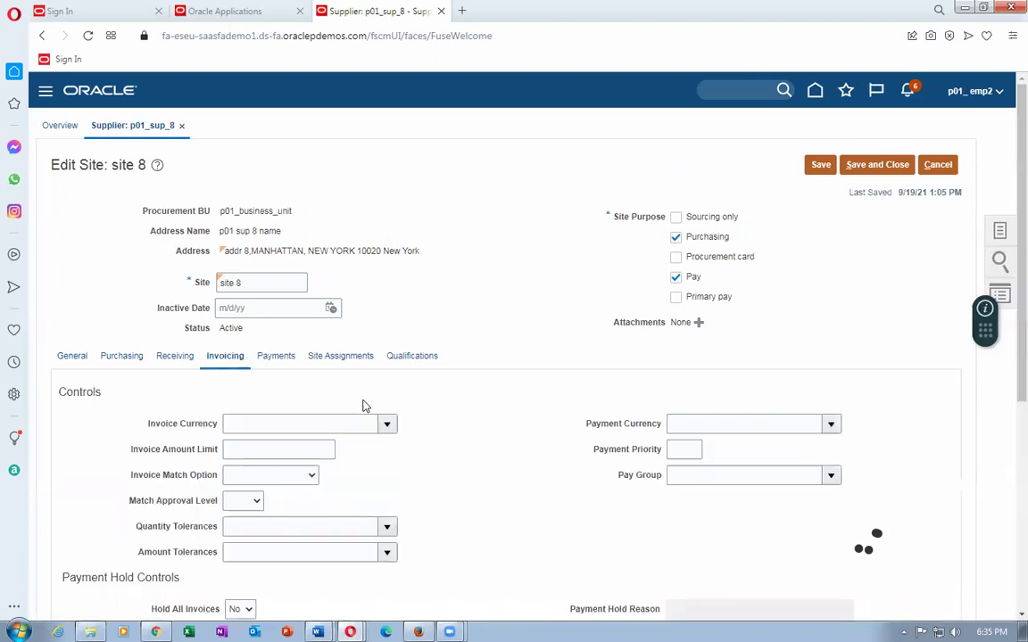
{"action": "left_click", "coordinate": [273, 424]}
{"action": "type", "text": "US"}
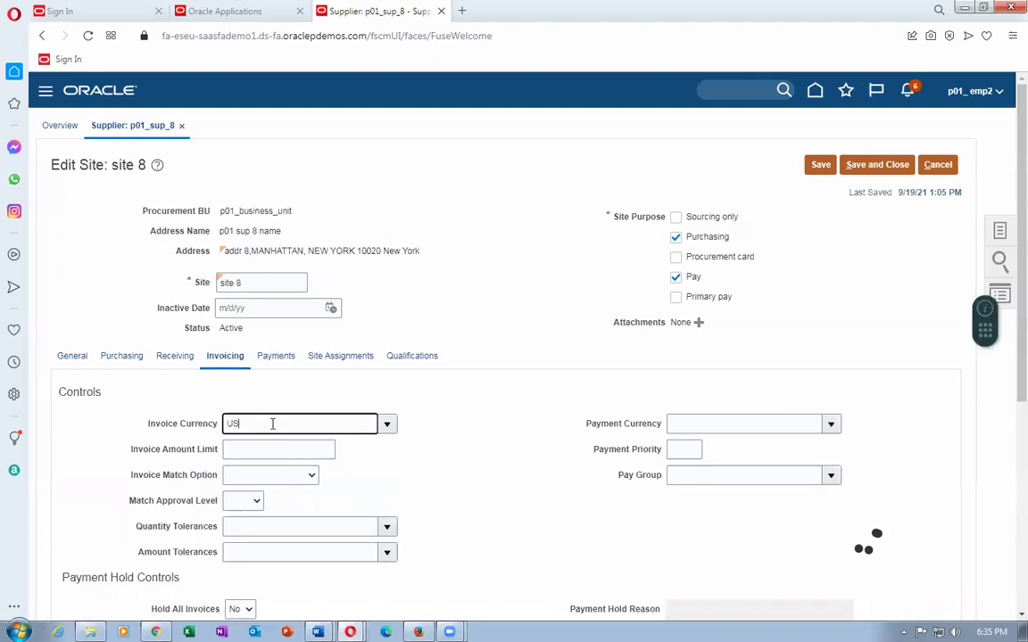
{"action": "key", "text": "Tab"}
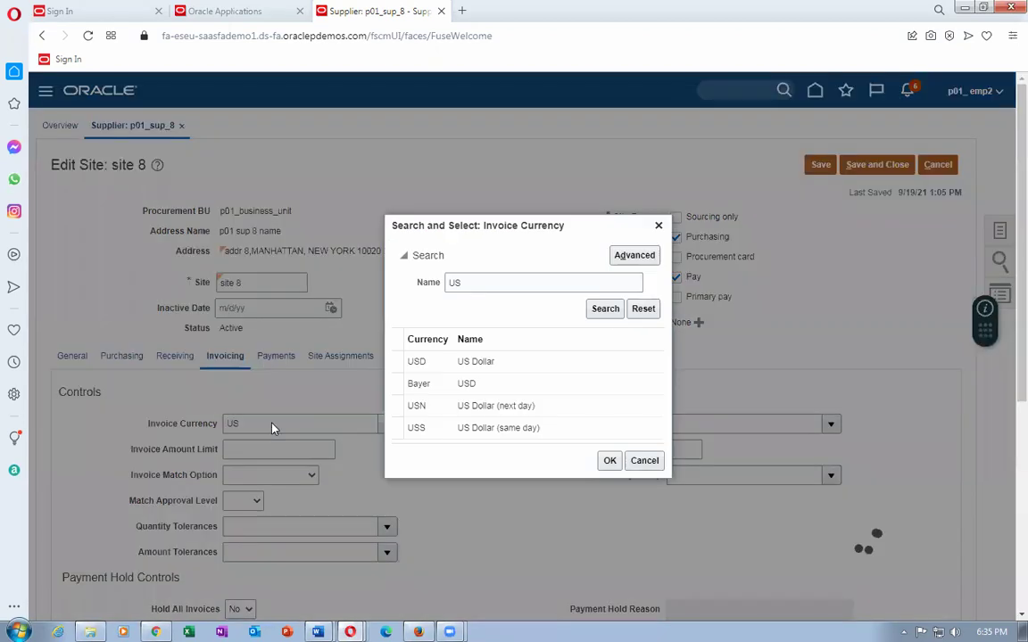
{"action": "left_click", "coordinate": [519, 364]}
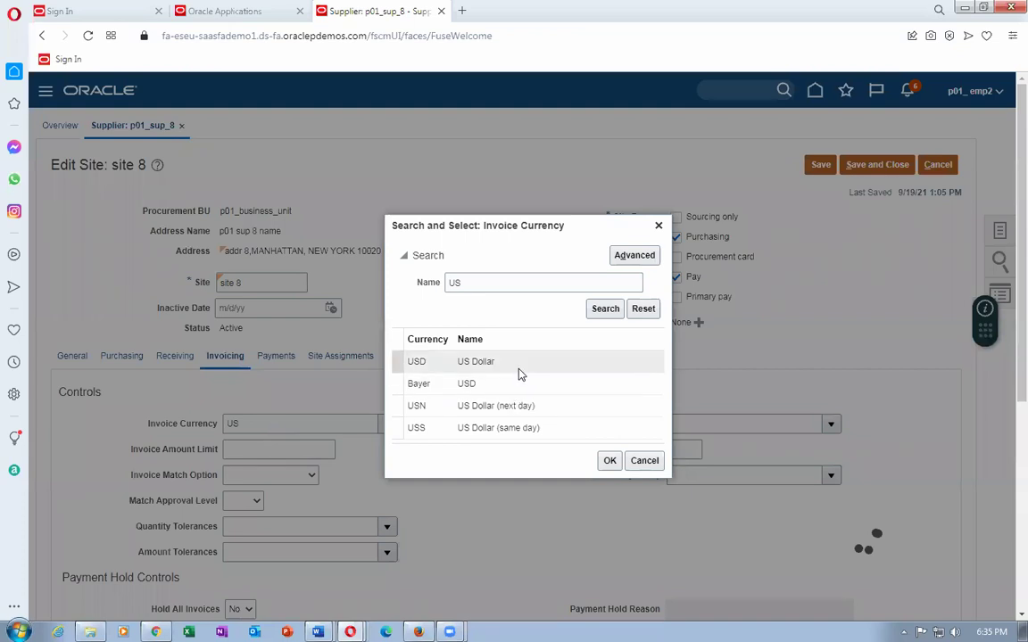
{"action": "left_click", "coordinate": [610, 461]}
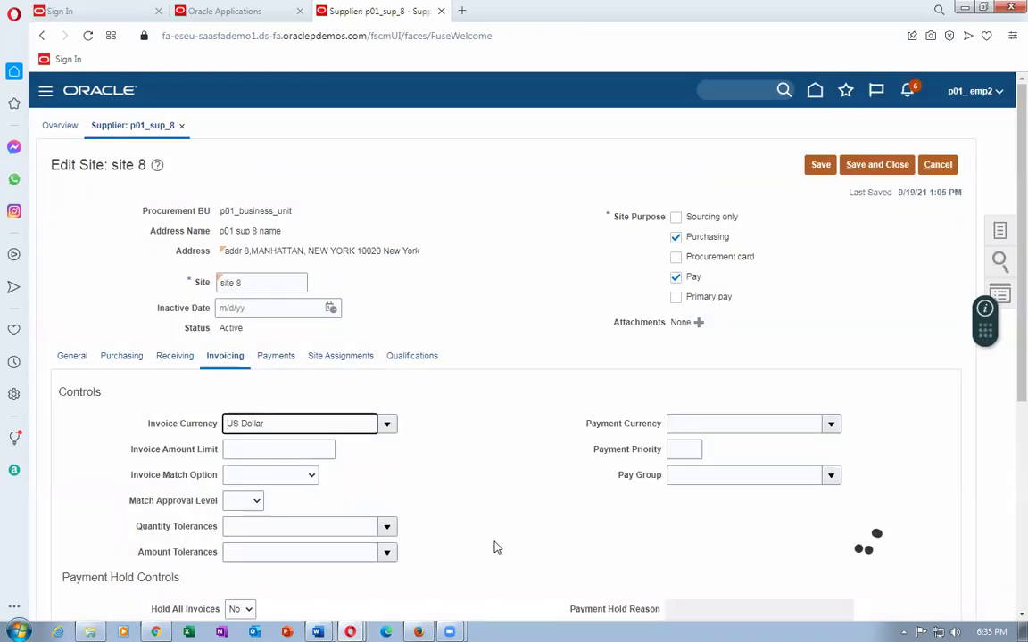
Set the payment currency to USD US Dollar.
{"action": "left_click", "coordinate": [719, 424]}
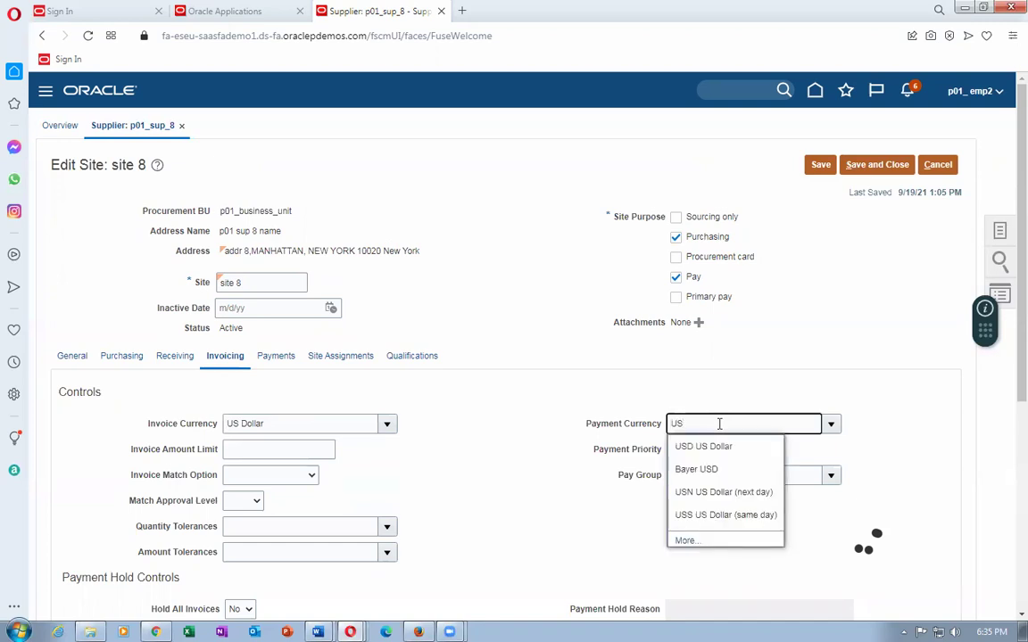
{"action": "type", "text": "US"}
{"action": "left_click", "coordinate": [716, 446]}
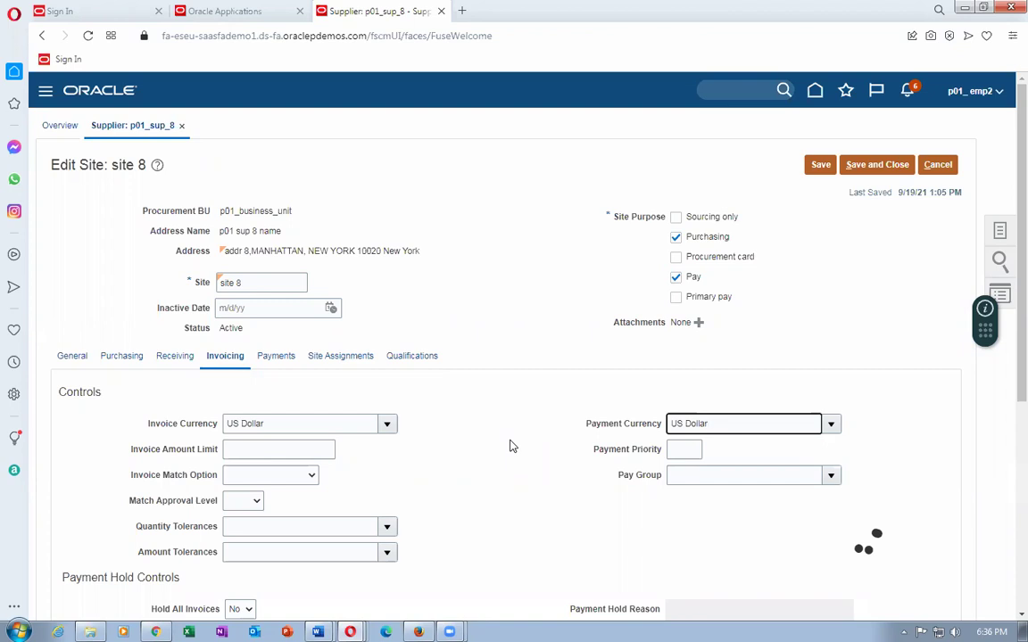
{"action": "left_click", "coordinate": [510, 446]}
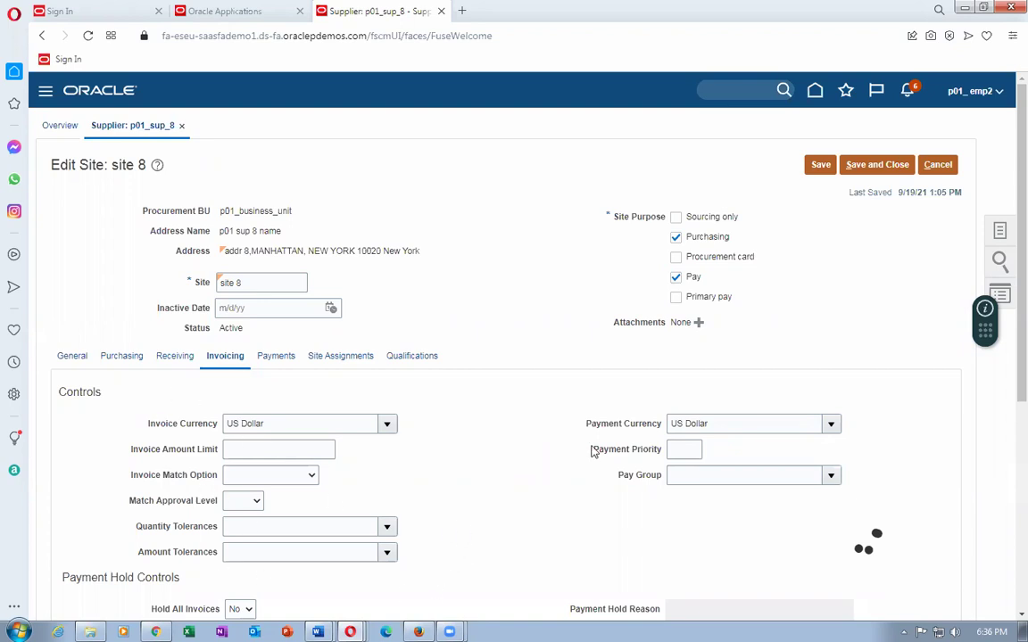
{"action": "left_click", "coordinate": [348, 357]}
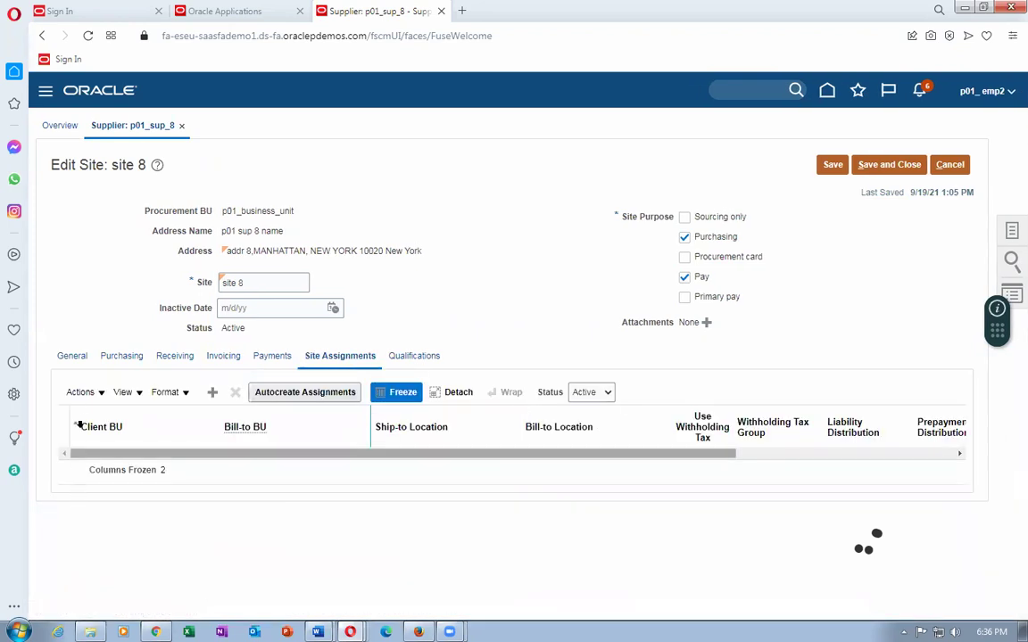
Add a site assignment row with client BU p01_business_unit.
{"action": "left_click", "coordinate": [75, 393]}
{"action": "left_click", "coordinate": [90, 417]}
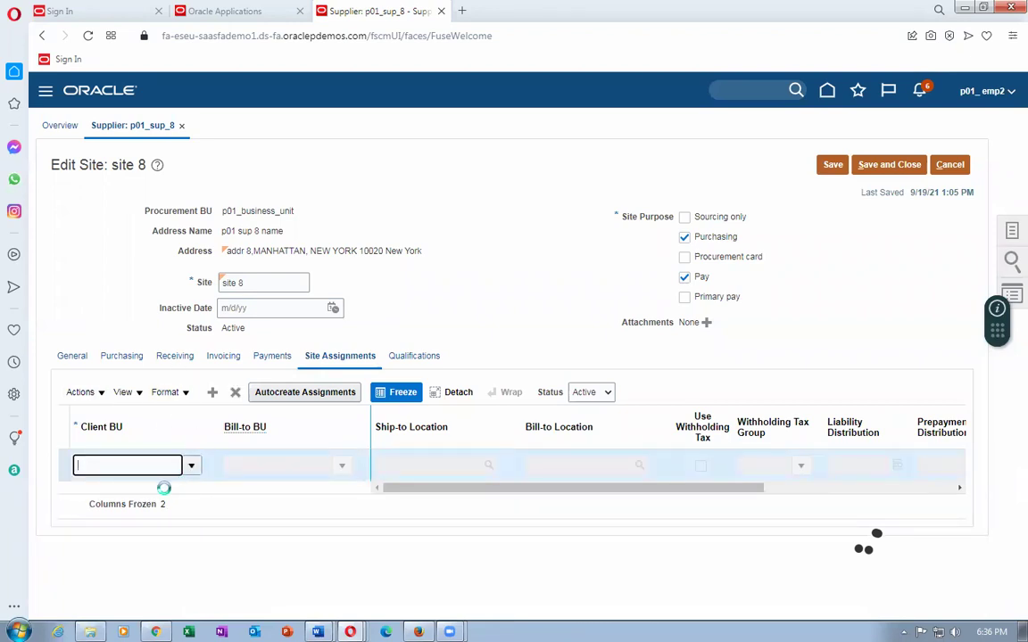
{"action": "left_click", "coordinate": [165, 489]}
Try p01 as the Bill-to BU, then clear the field so it stays blank.
{"action": "left_click", "coordinate": [338, 465]}
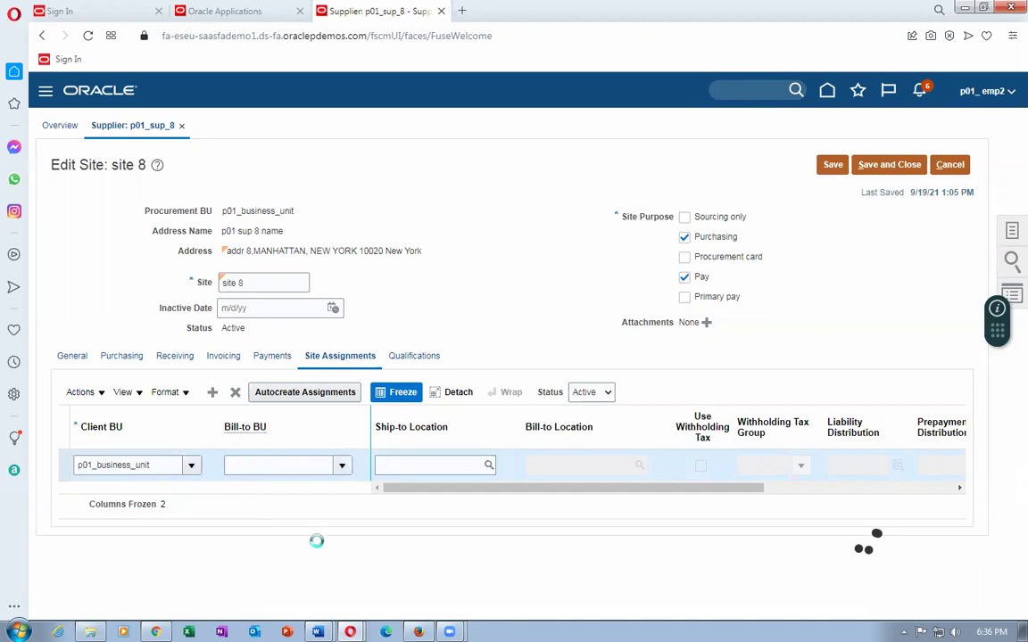
{"action": "type", "text": "p01"}
{"action": "key", "text": "Tab"}
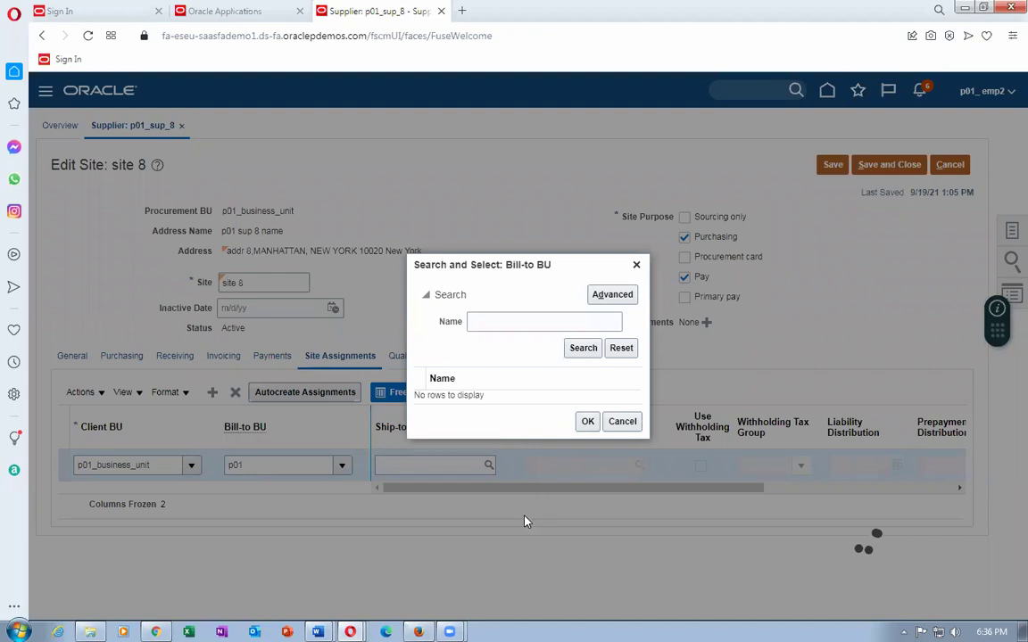
{"action": "left_click", "coordinate": [572, 353]}
{"action": "left_click", "coordinate": [622, 421]}
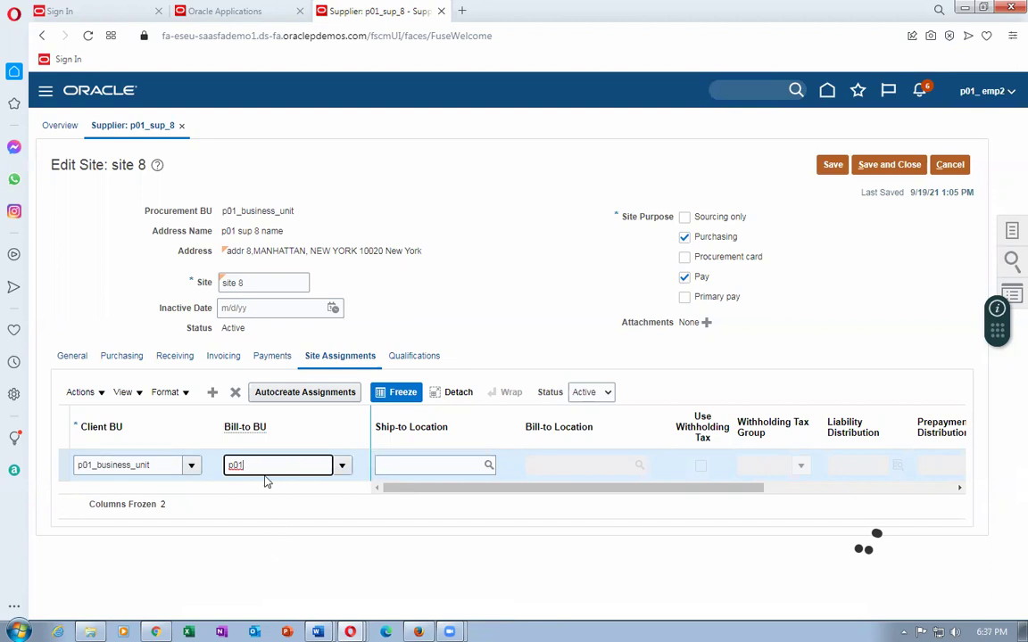
{"action": "key", "text": "BackSpace"}
{"action": "left_click", "coordinate": [405, 468]}
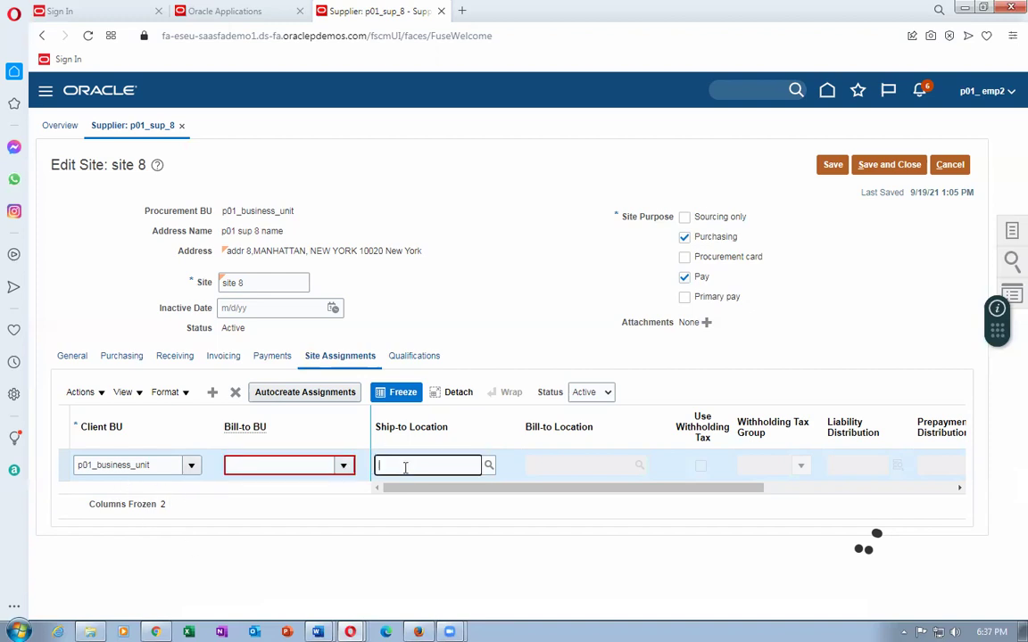
{"action": "left_click", "coordinate": [342, 465]}
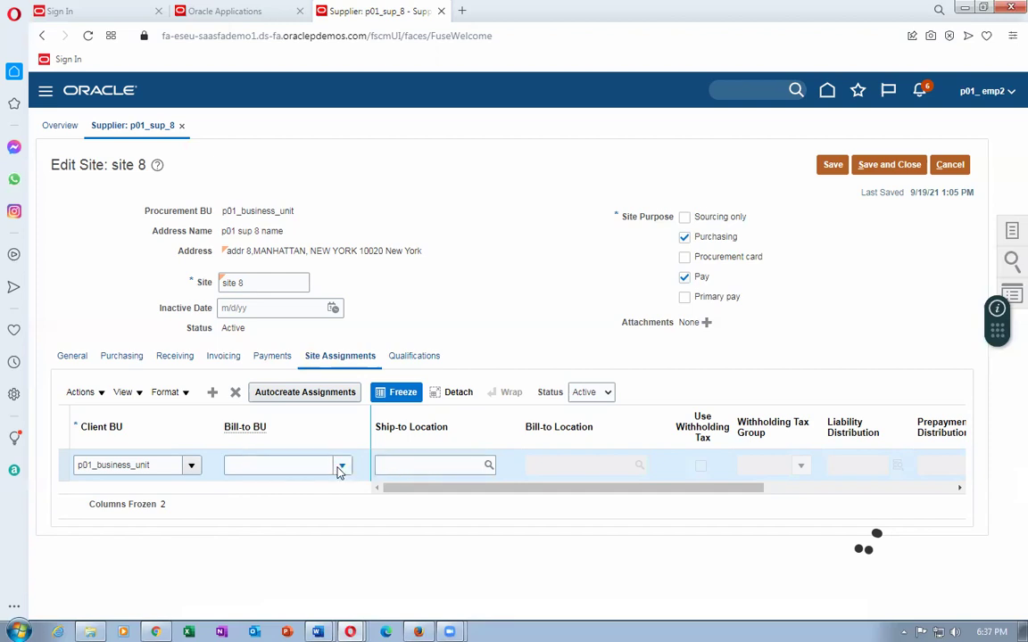
{"action": "left_click", "coordinate": [440, 258]}
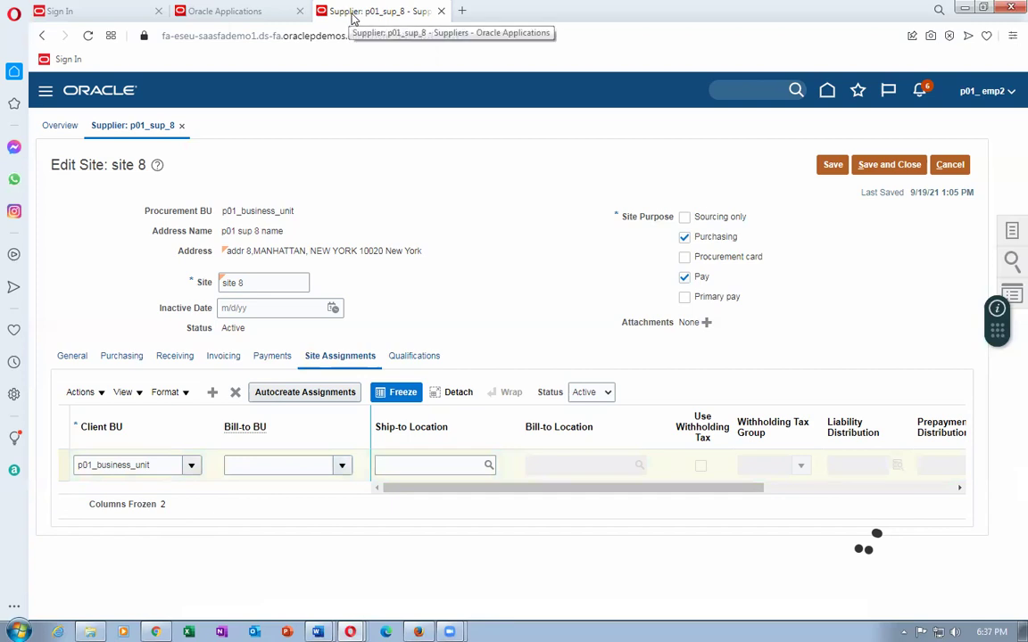
Duplicate the browser tab, reload the Oracle home page, and go to Setup and Maintenance.
{"action": "right_click", "coordinate": [353, 13]}
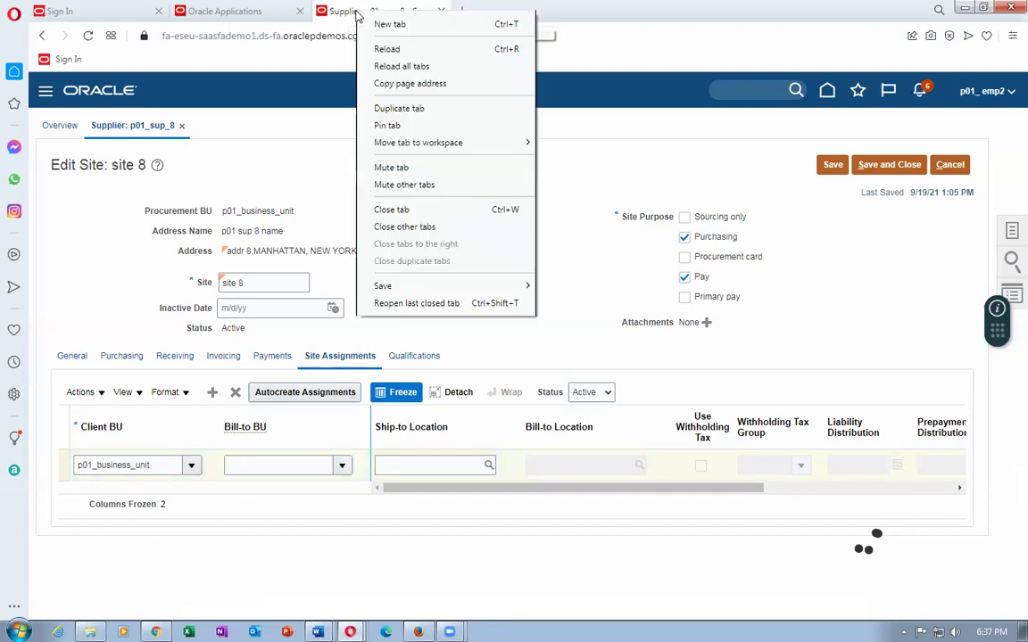
{"action": "left_click", "coordinate": [421, 109]}
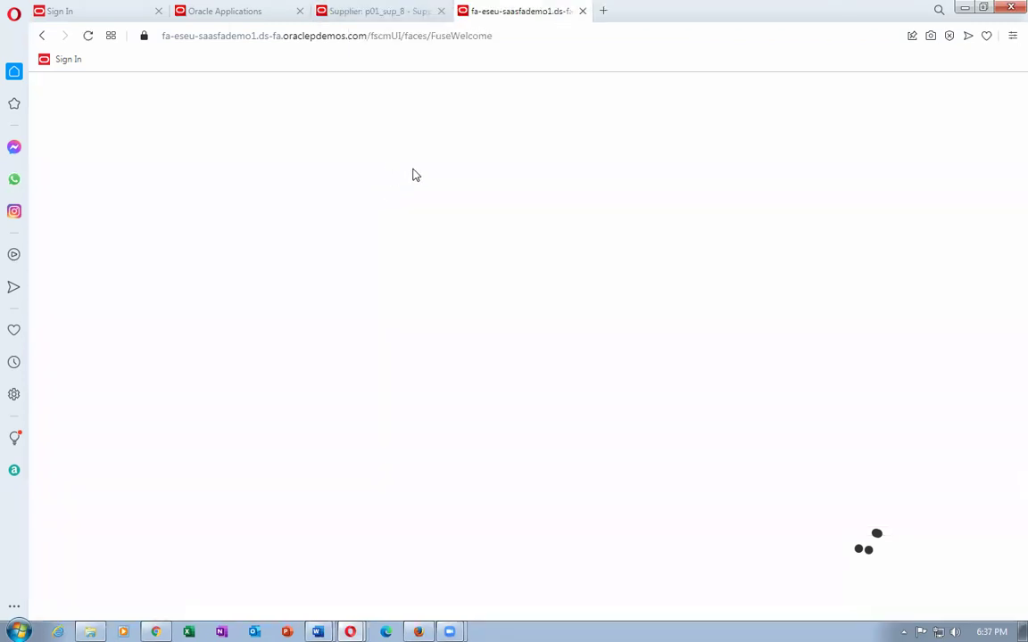
{"action": "left_click", "coordinate": [239, 35]}
{"action": "key", "text": "Return"}
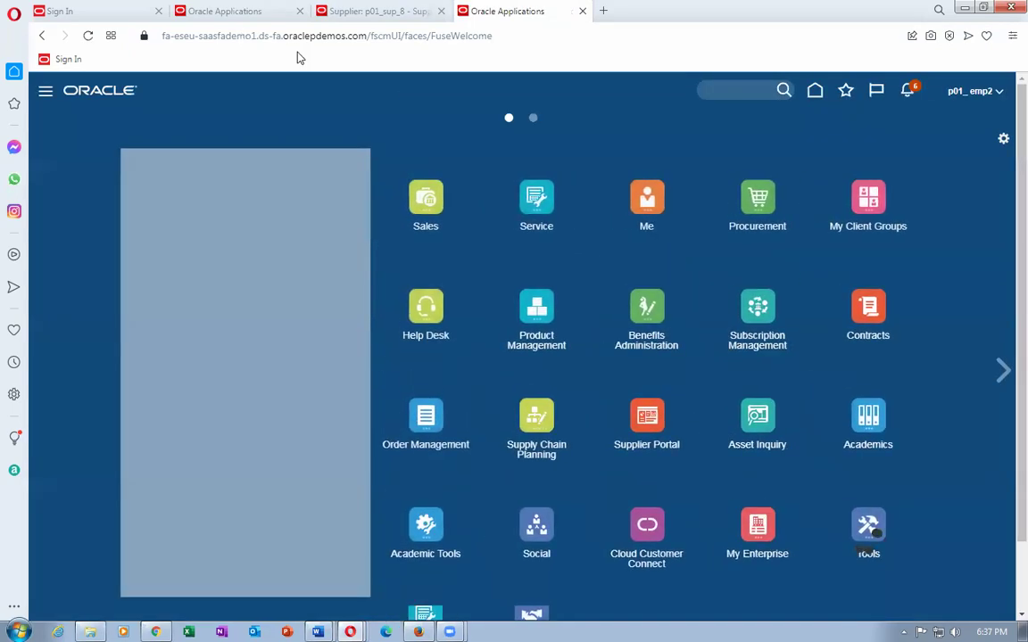
{"action": "left_click", "coordinate": [955, 90]}
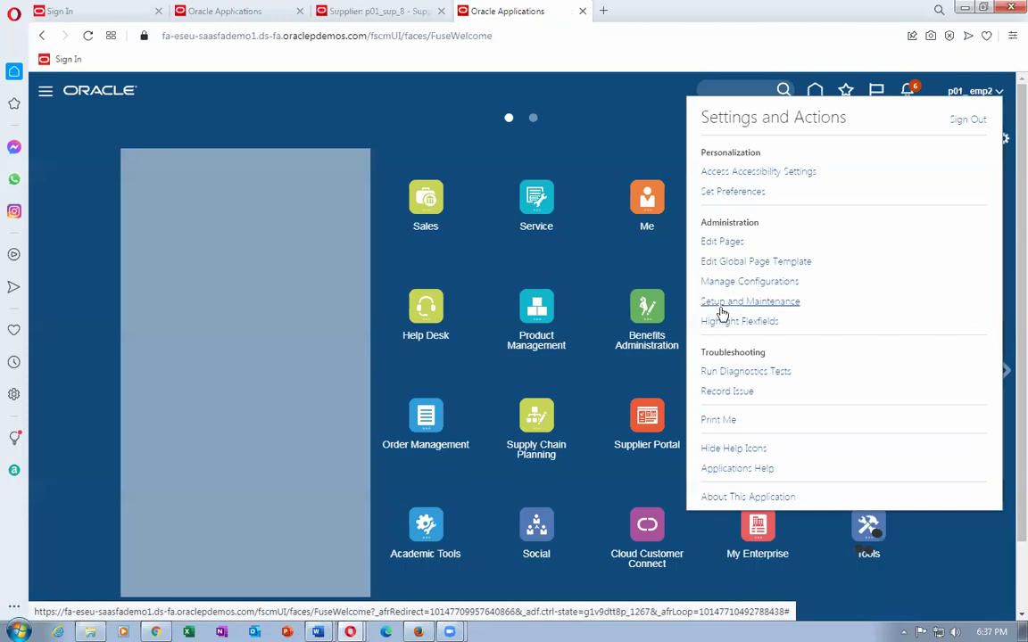
{"action": "left_click", "coordinate": [723, 303]}
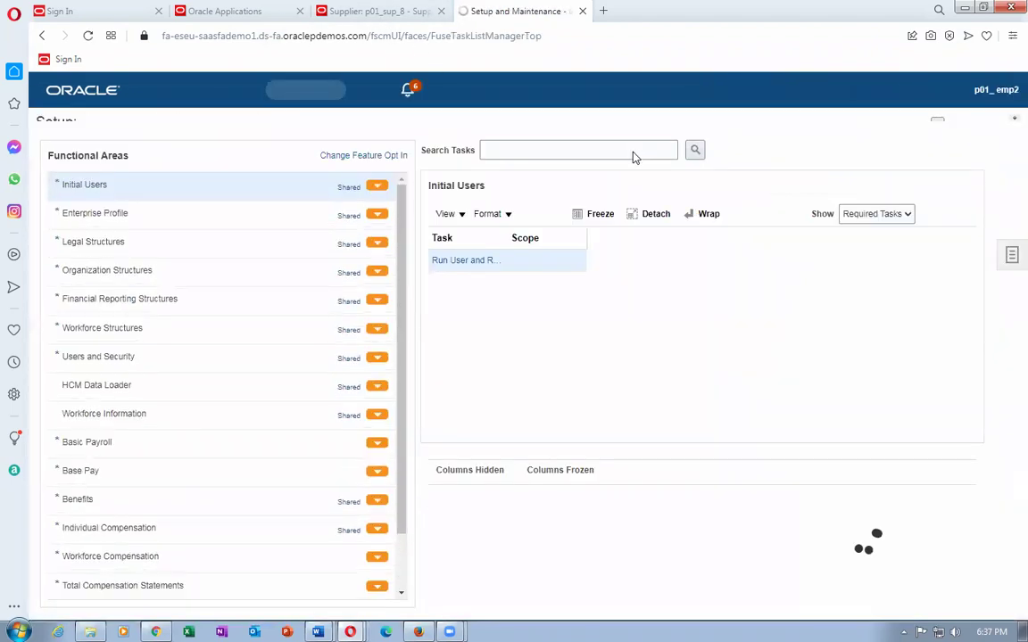
{"action": "left_click", "coordinate": [999, 279]}
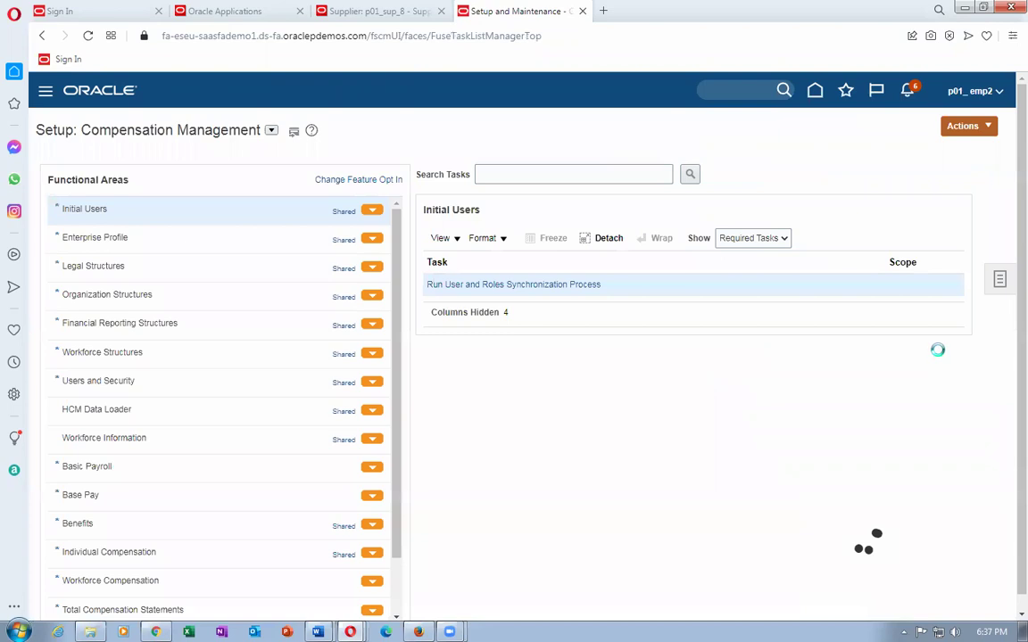
Search setup tasks for 'common%opt%prod%' and launch Manage Common Options for Payables and Procurement.
{"action": "left_click", "coordinate": [921, 306]}
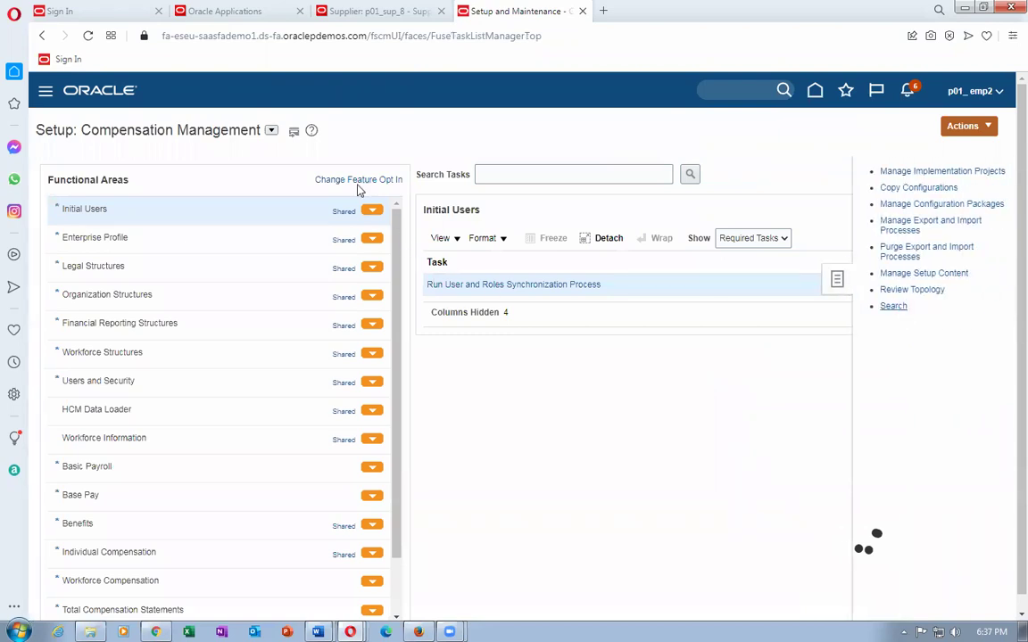
{"action": "type", "text": "commo"}
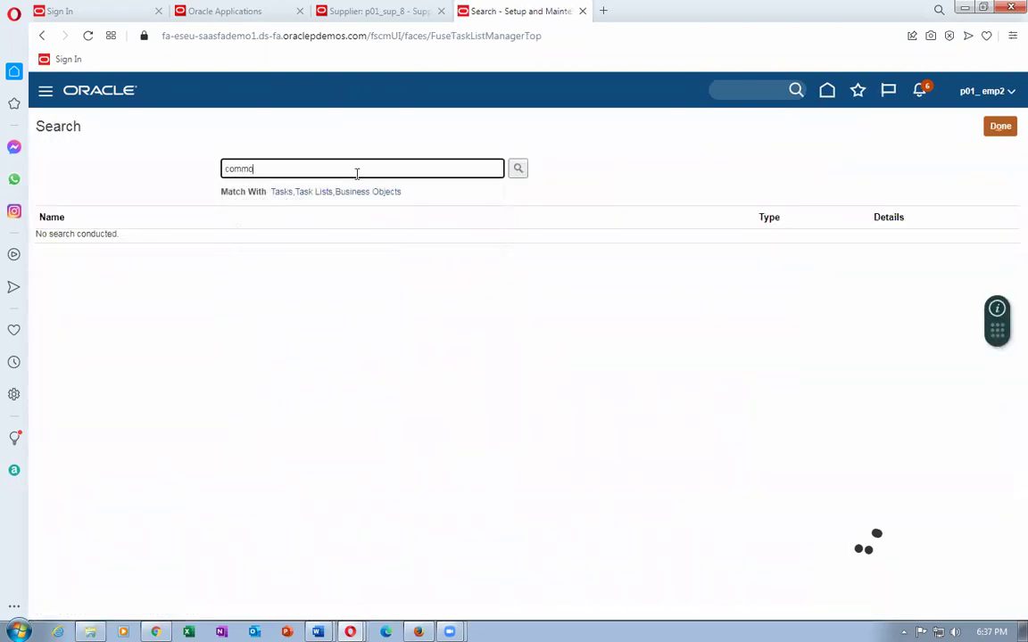
{"action": "type", "text": "n%opt%prod"}
{"action": "type", "text": "%"}
{"action": "key", "text": "Return"}
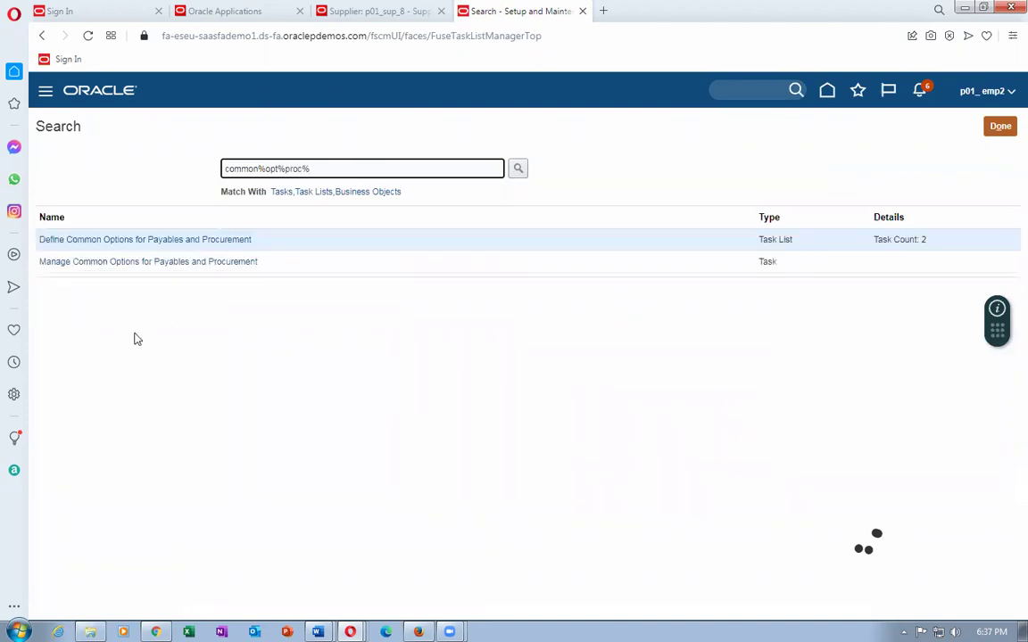
{"action": "left_click", "coordinate": [130, 241]}
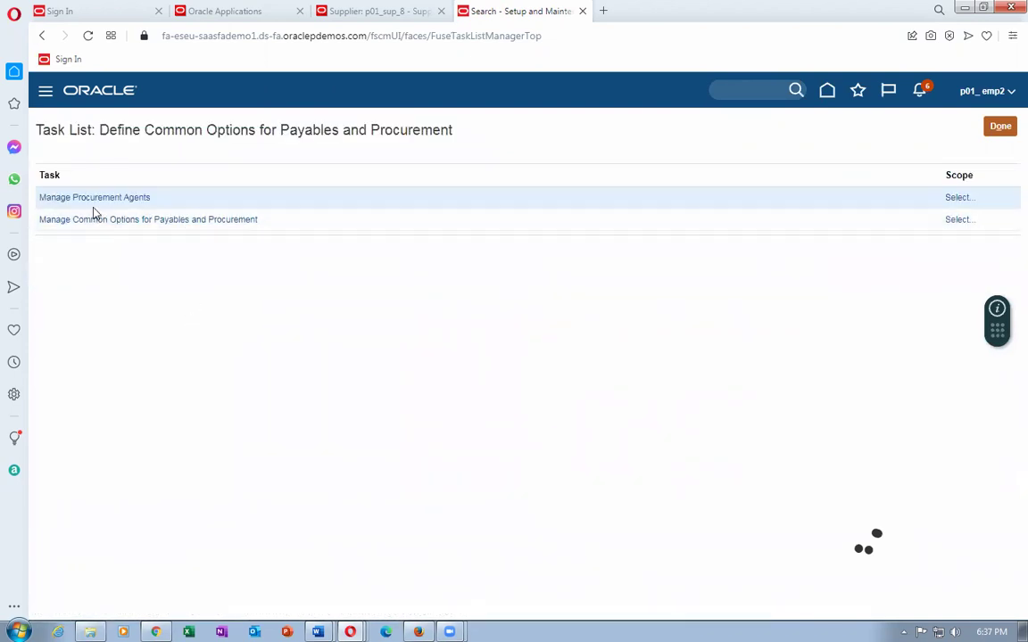
{"action": "left_click", "coordinate": [102, 221]}
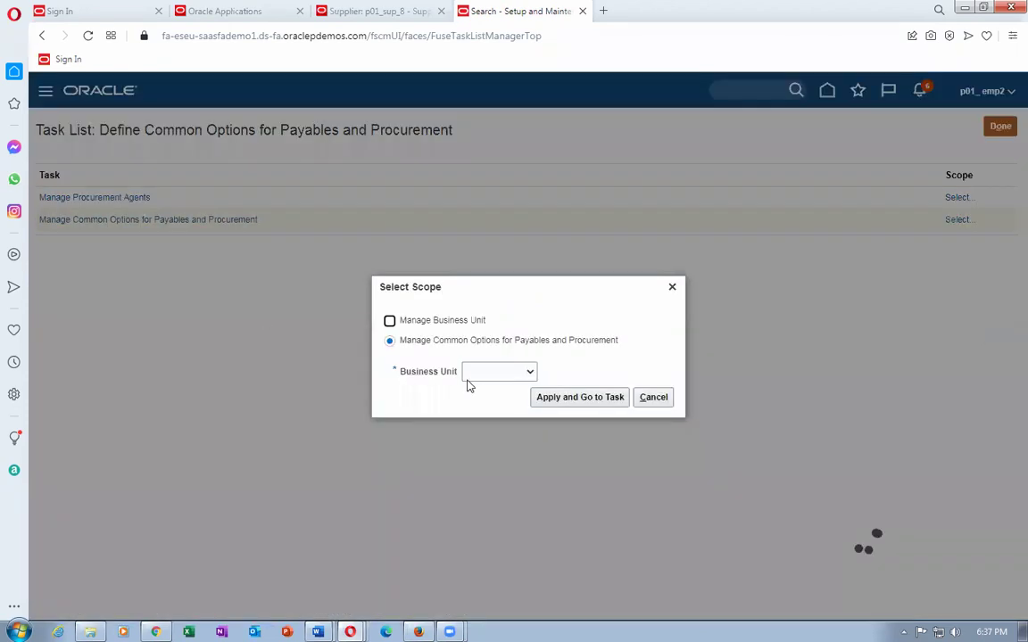
Scope the task to business unit p01_business_unit, found with a Select and Add search for 'p01'.
{"action": "left_click", "coordinate": [478, 375]}
{"action": "left_click", "coordinate": [493, 410]}
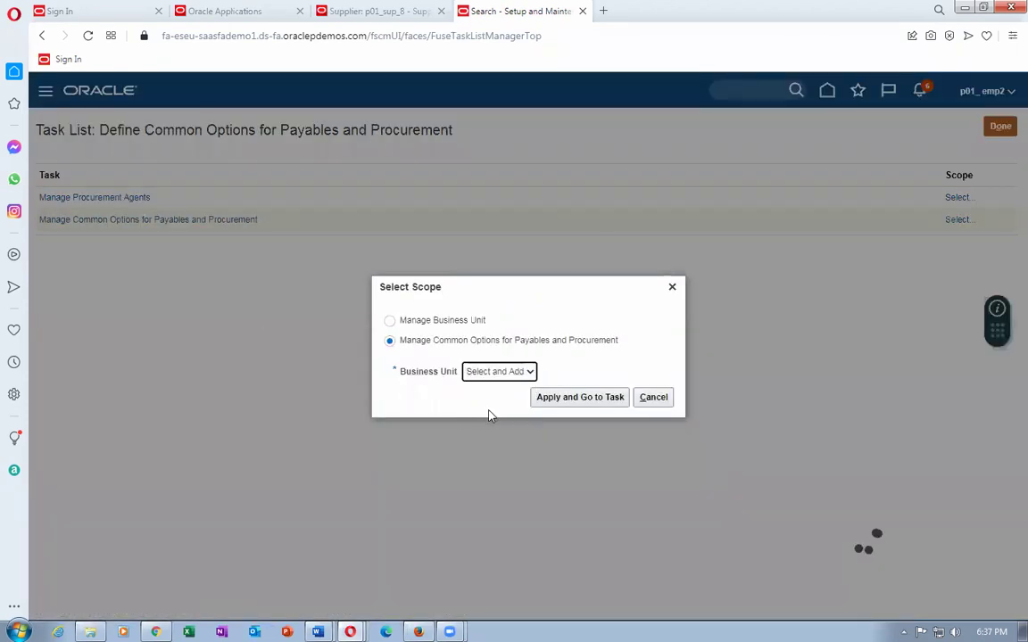
{"action": "left_click", "coordinate": [552, 401]}
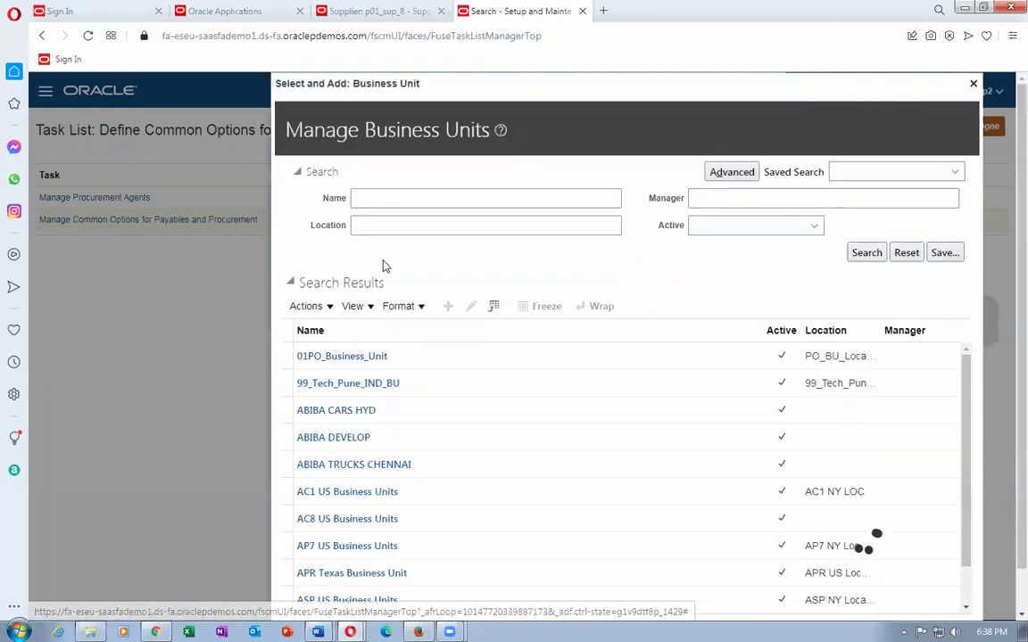
{"action": "left_click", "coordinate": [399, 197]}
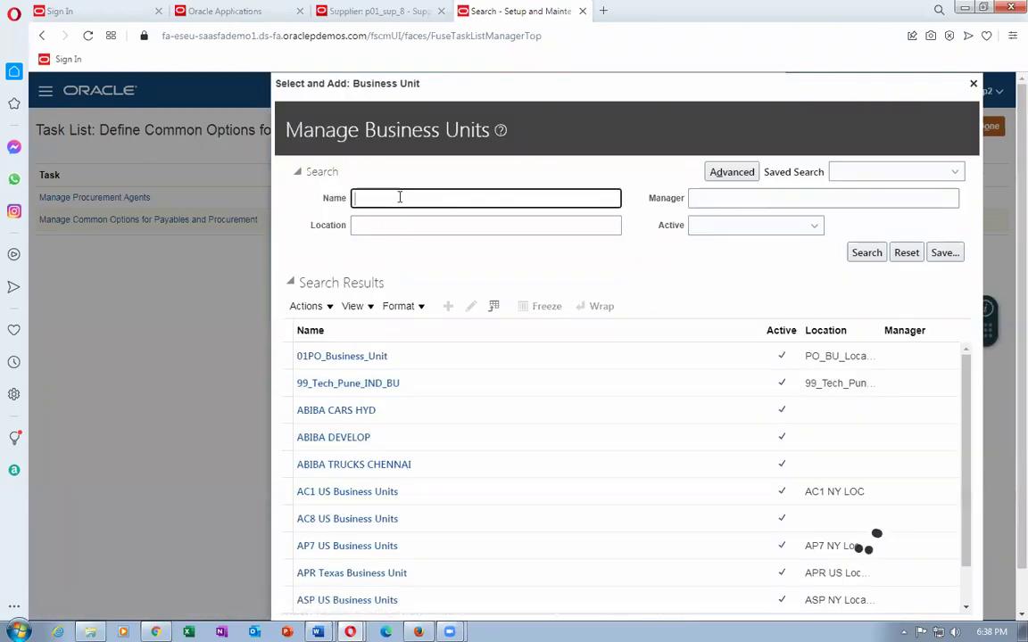
{"action": "type", "text": "p01"}
{"action": "key", "text": "Return"}
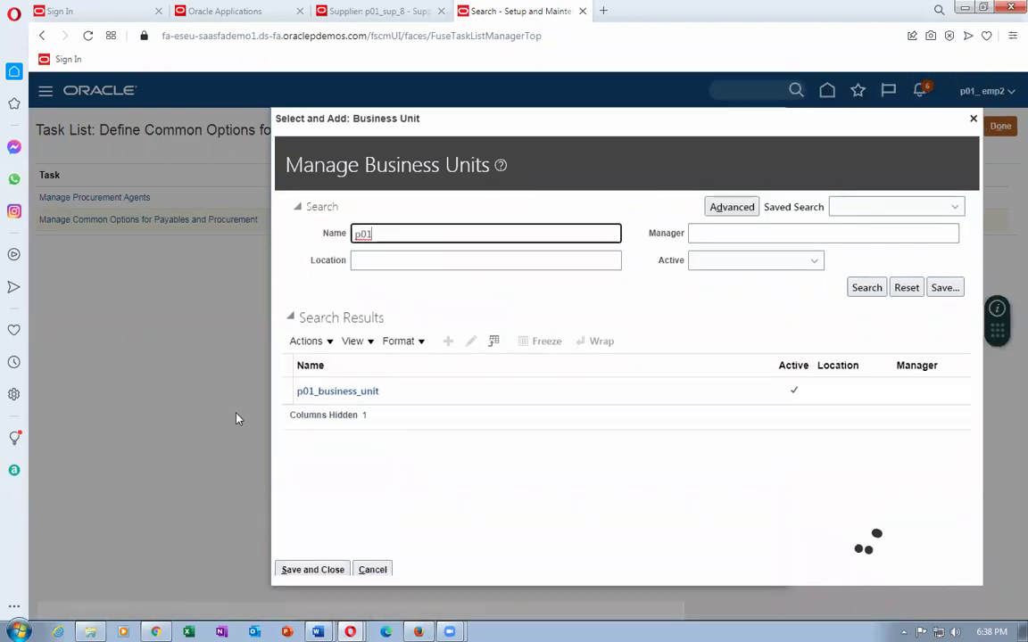
{"action": "left_click", "coordinate": [284, 391]}
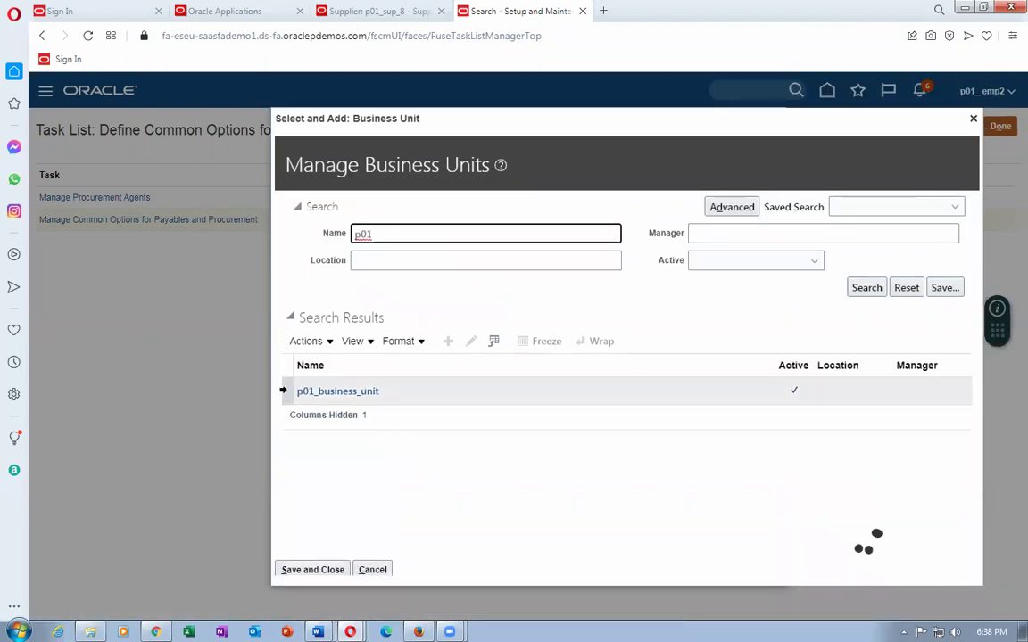
{"action": "left_click", "coordinate": [304, 569]}
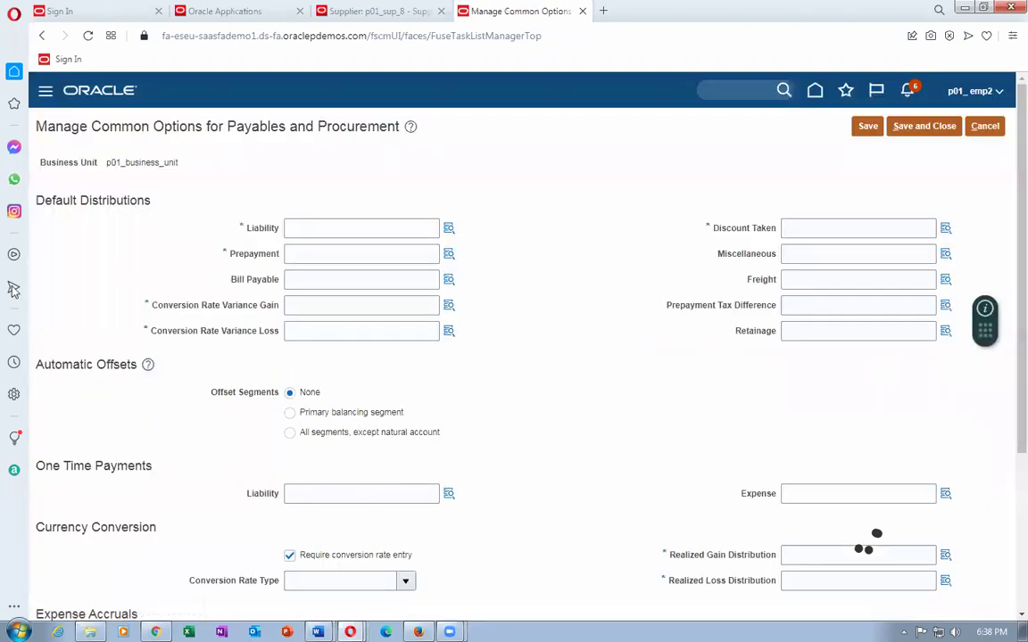
Build the Liability distribution 101.10.22100.000.000.000 using natural account 22100 Accounts Payables.
{"action": "left_click", "coordinate": [315, 226]}
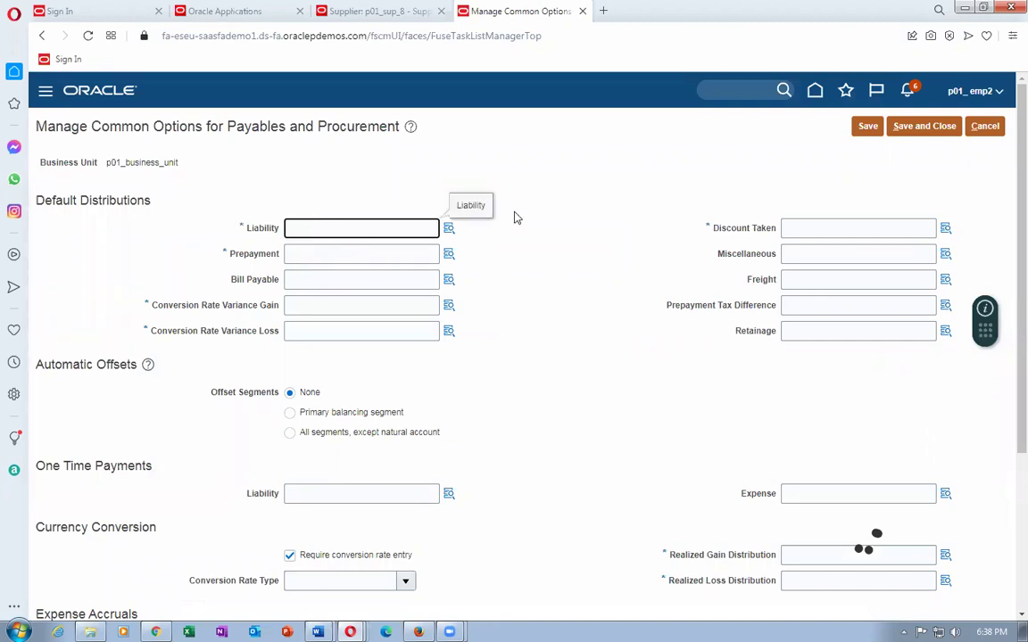
{"action": "left_click", "coordinate": [449, 229]}
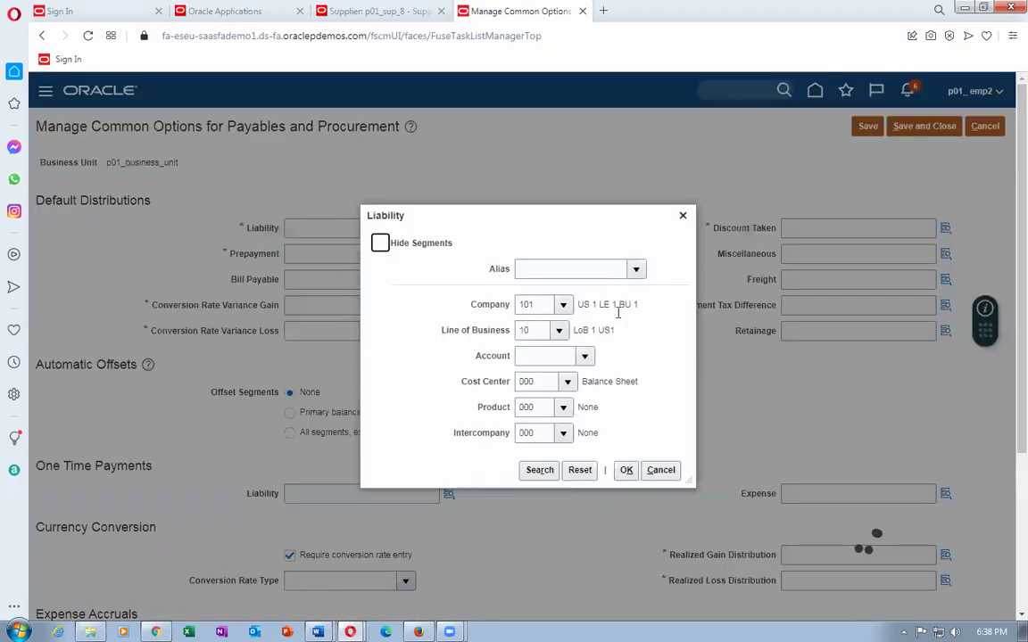
{"action": "left_click", "coordinate": [585, 357]}
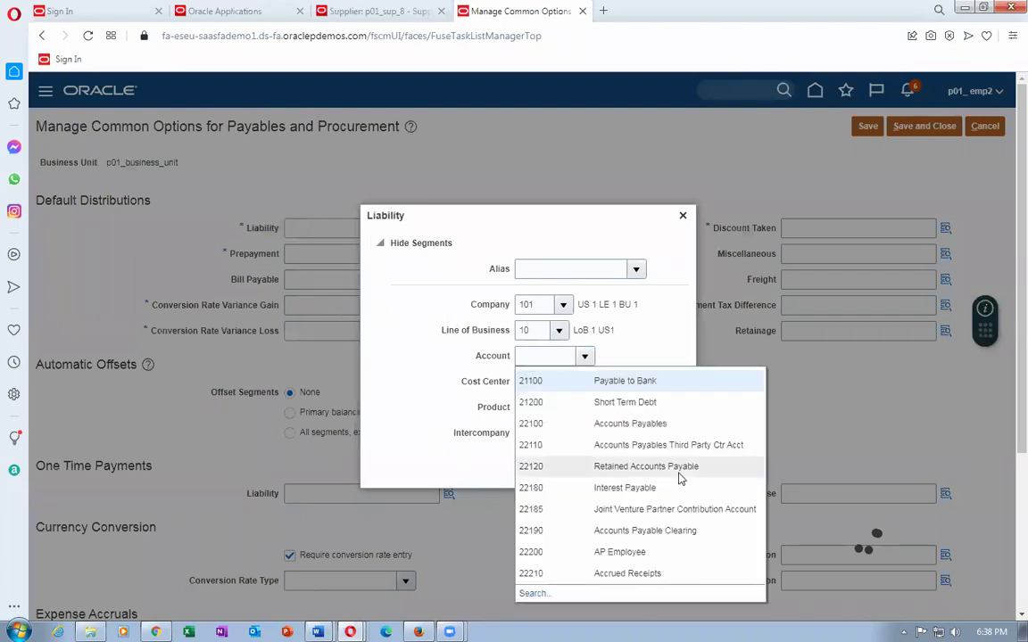
{"action": "left_click", "coordinate": [605, 425]}
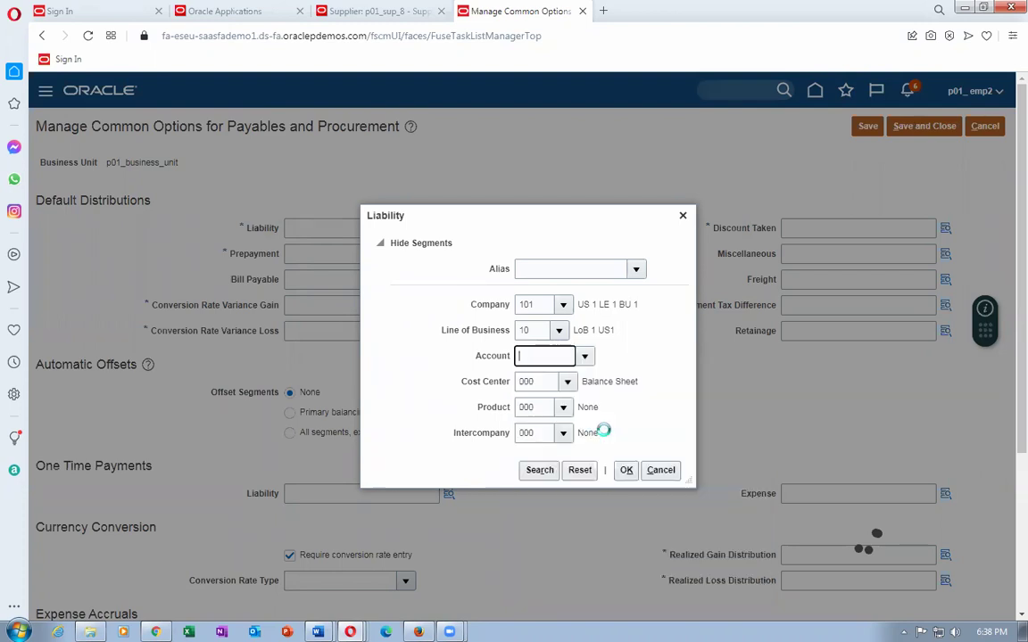
{"action": "left_click", "coordinate": [627, 470]}
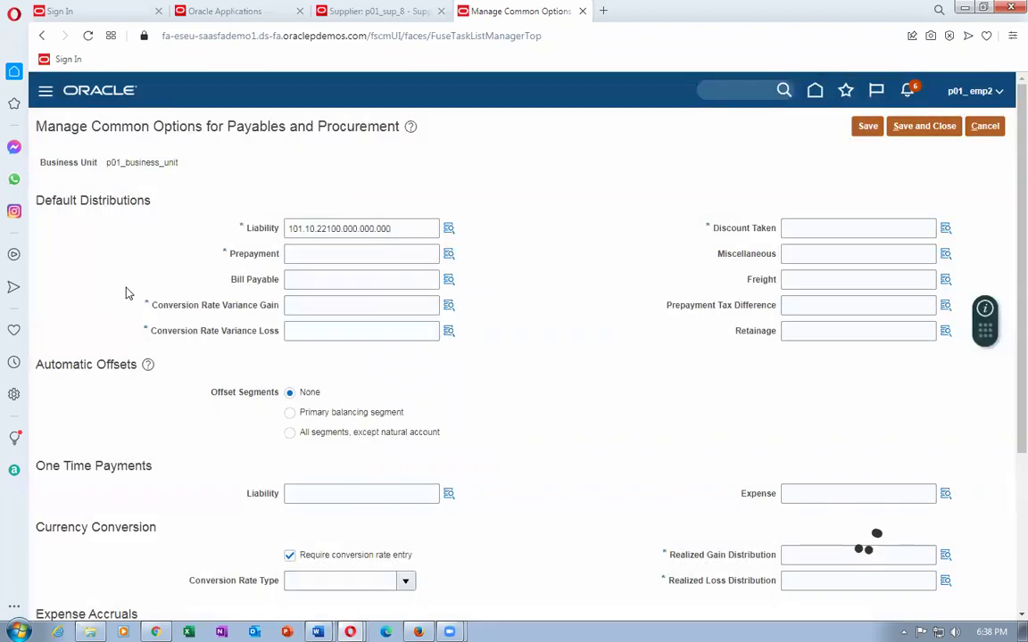
Copy the account into Prepayment, Conversion Rate Variance Gain and Loss, and Discount Taken.
{"action": "left_click_drag", "start_coordinate": [413, 225], "coordinate": [276, 230]}
{"action": "key", "text": "ctrl+c"}
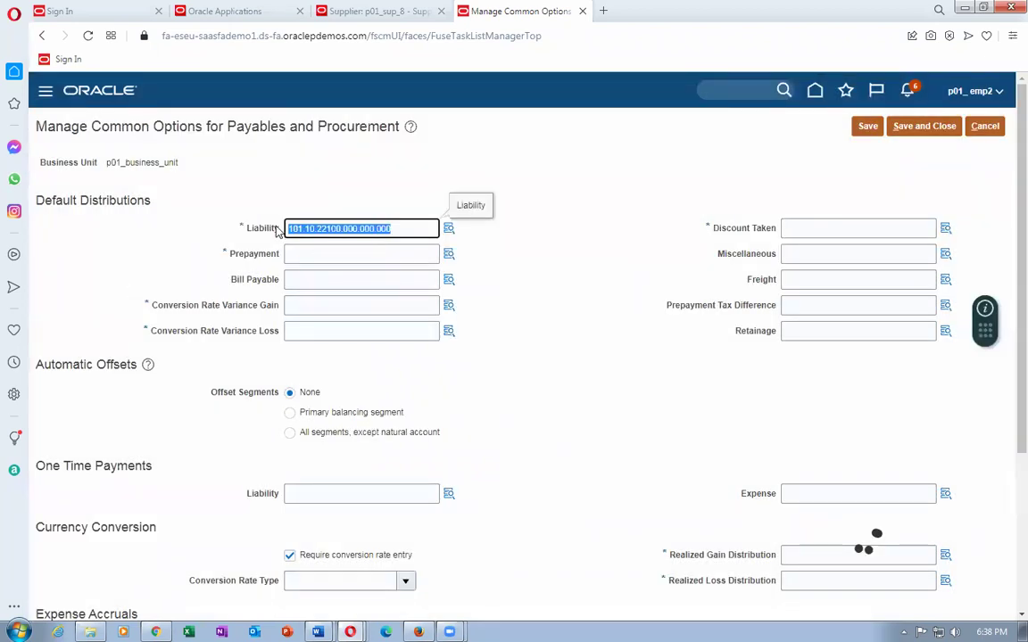
{"action": "left_click", "coordinate": [328, 256]}
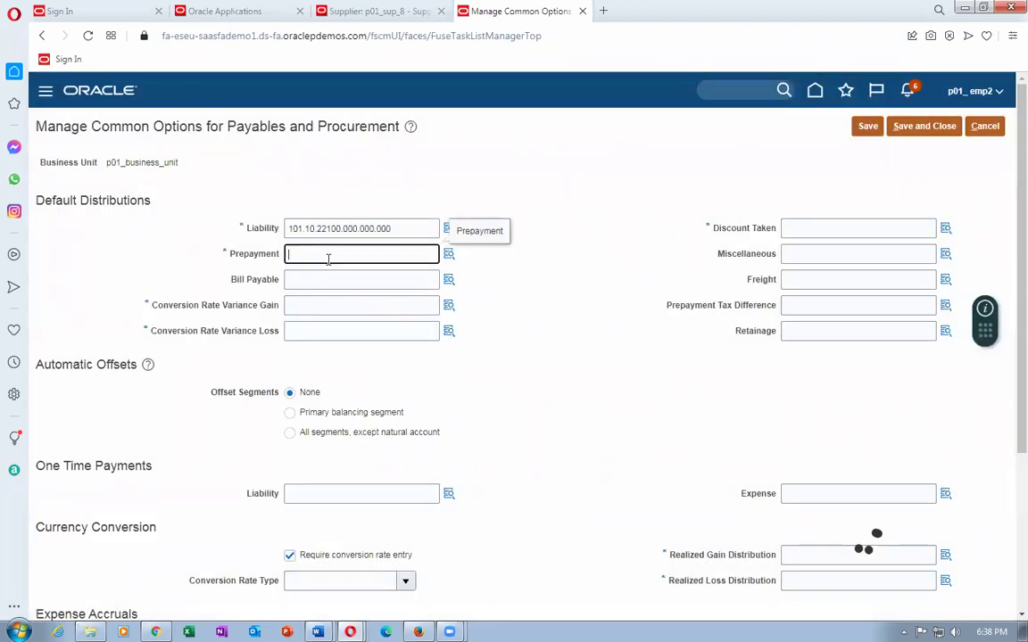
{"action": "key", "text": "ctrl+v"}
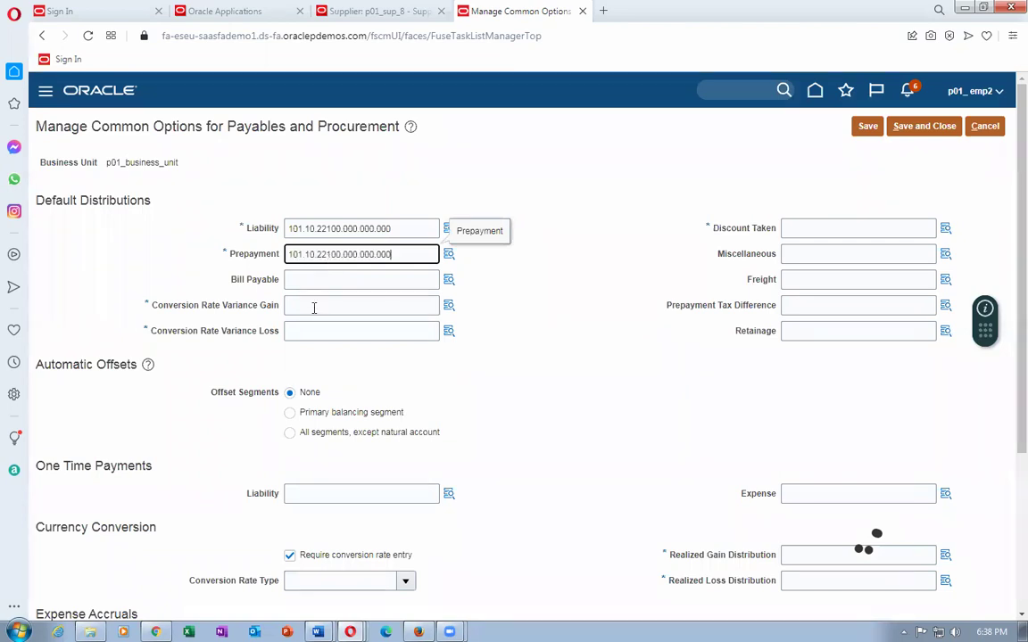
{"action": "left_click", "coordinate": [314, 307]}
{"action": "key", "text": "ctrl+v"}
{"action": "left_click", "coordinate": [324, 335]}
{"action": "key", "text": "ctrl+v"}
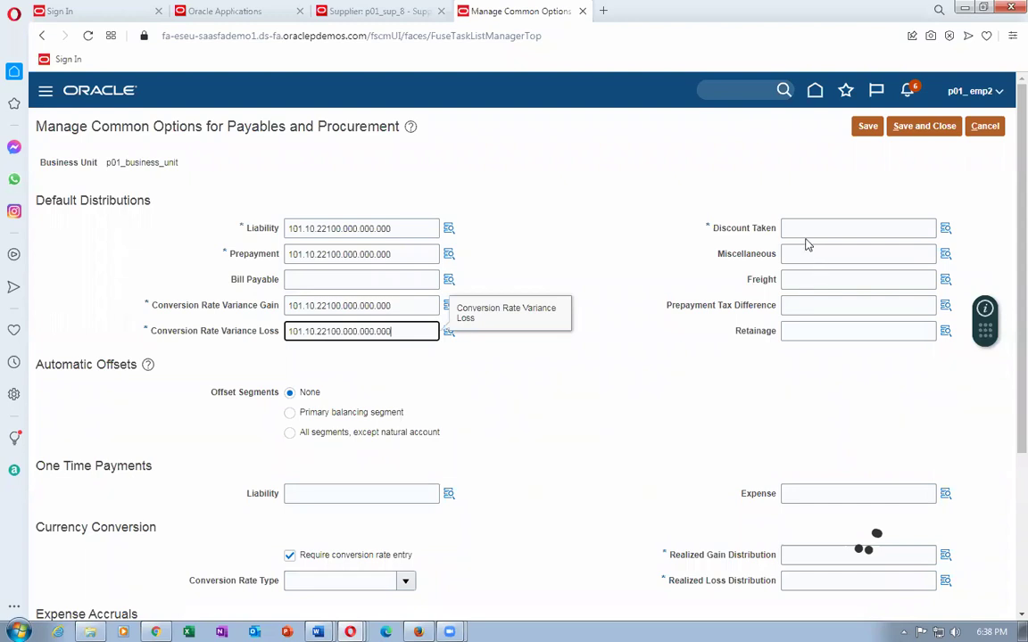
{"action": "left_click", "coordinate": [806, 230]}
{"action": "key", "text": "ctrl+v"}
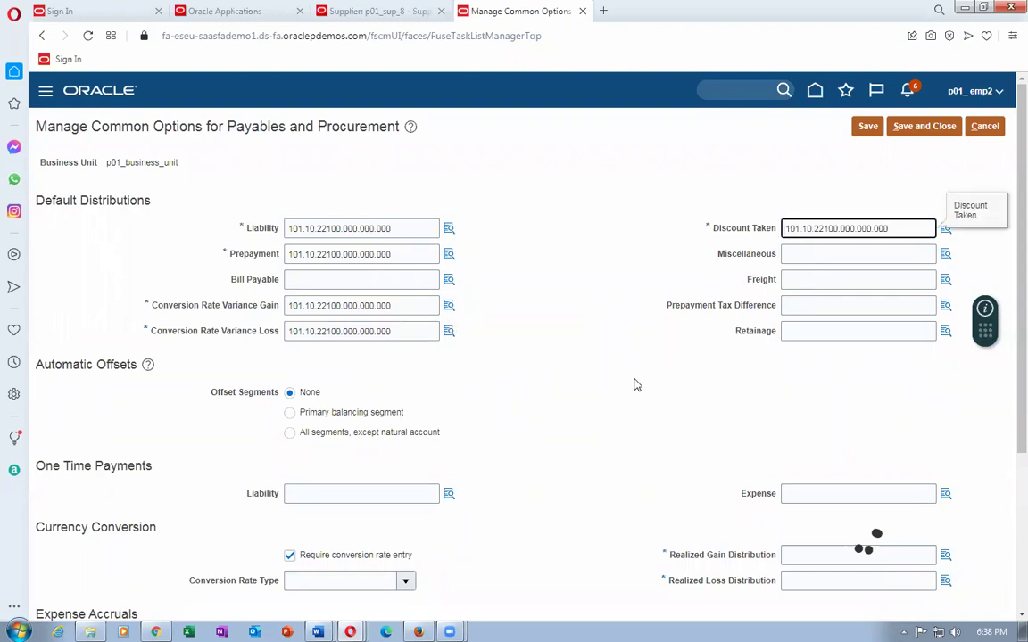
{"action": "scroll", "coordinate": [499, 379], "scroll_direction": "down", "scroll_amount": 3}
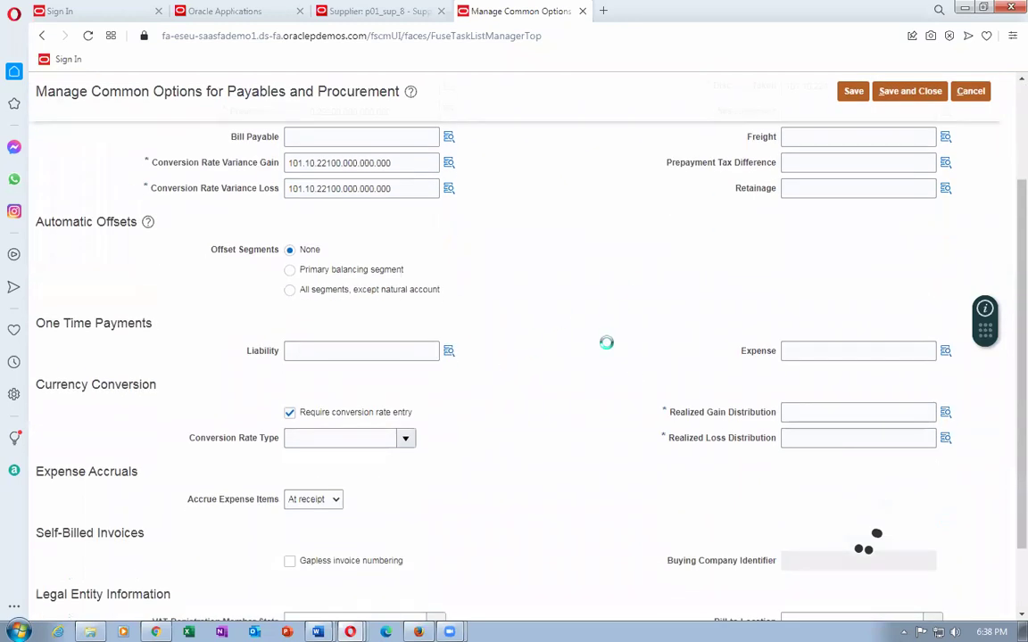
Paste 101.10.22100.000.000.000 into the Realized Gain and Realized Loss distributions.
{"action": "left_click", "coordinate": [791, 411]}
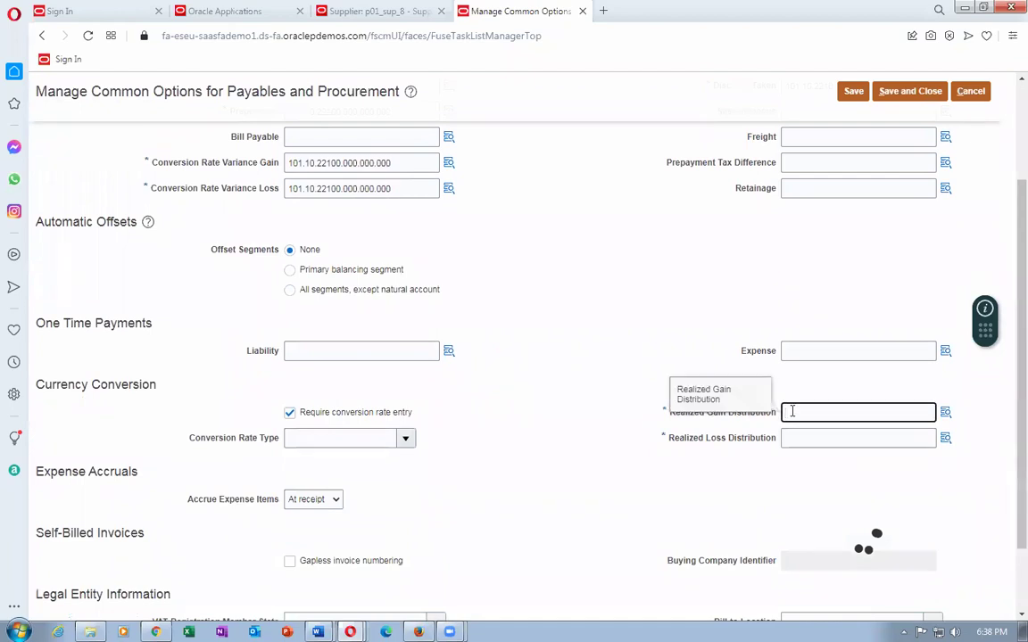
{"action": "key", "text": "ctrl+v"}
{"action": "left_click", "coordinate": [791, 437]}
{"action": "key", "text": "ctrl+v"}
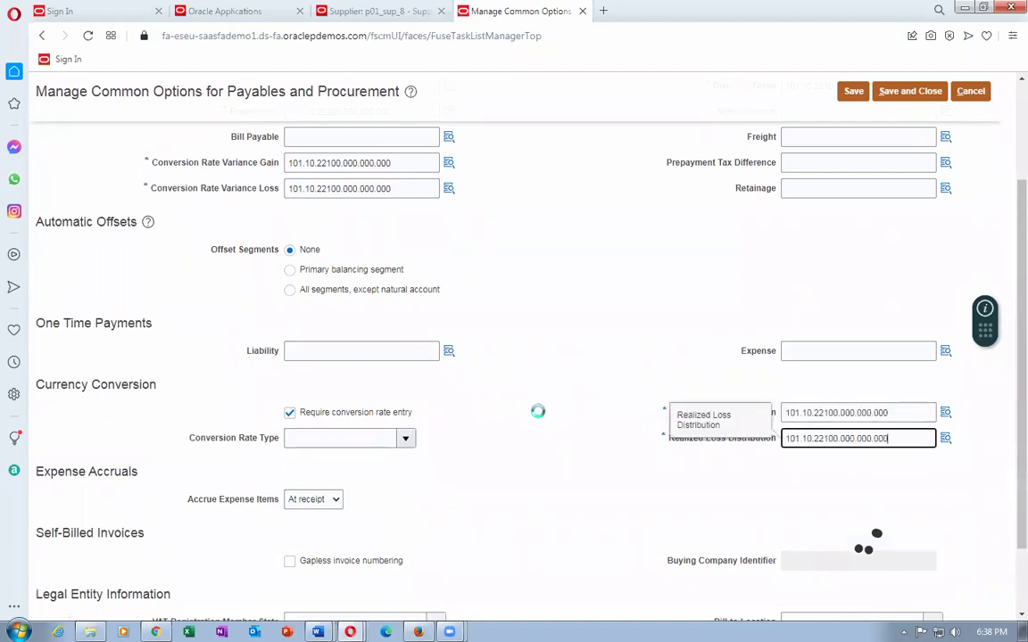
{"action": "scroll", "coordinate": [215, 431], "scroll_direction": "down", "scroll_amount": 2}
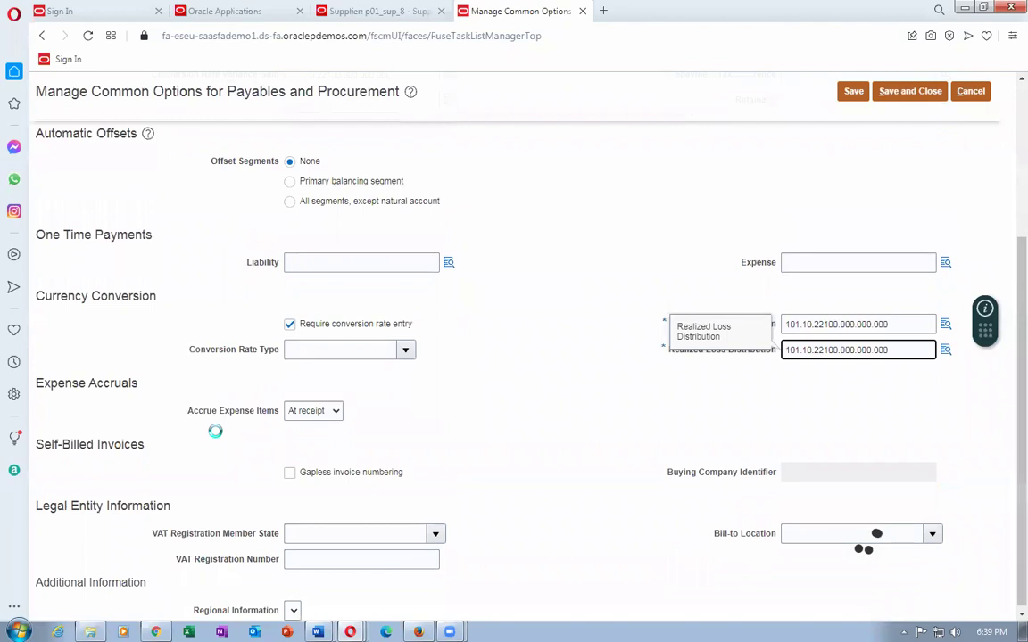
Set Bill-to Location to p01_loc_2 and save and close the common options.
{"action": "left_click", "coordinate": [811, 535]}
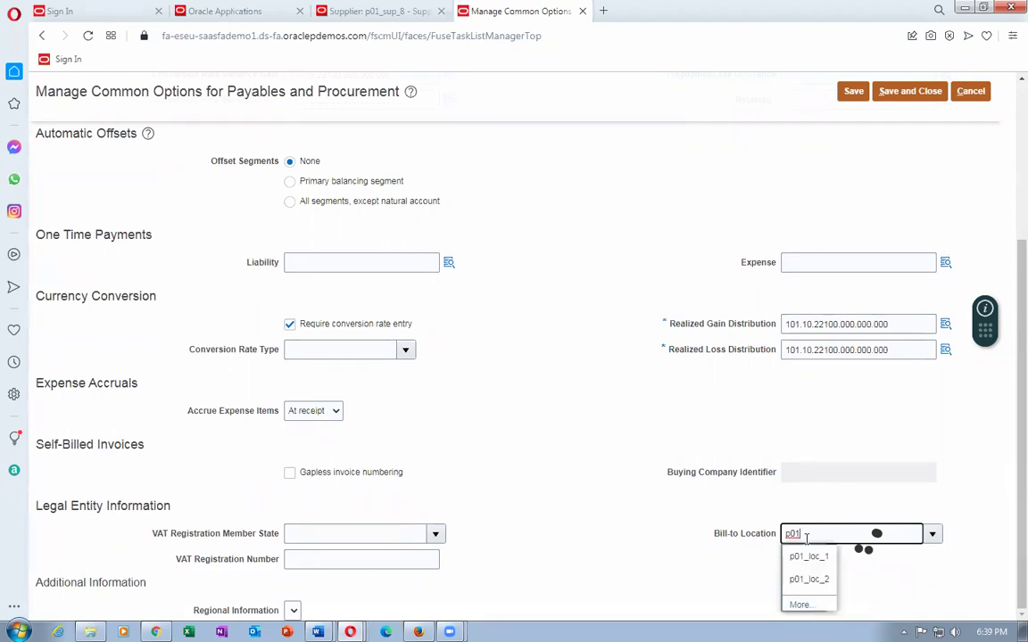
{"action": "left_click", "coordinate": [809, 556]}
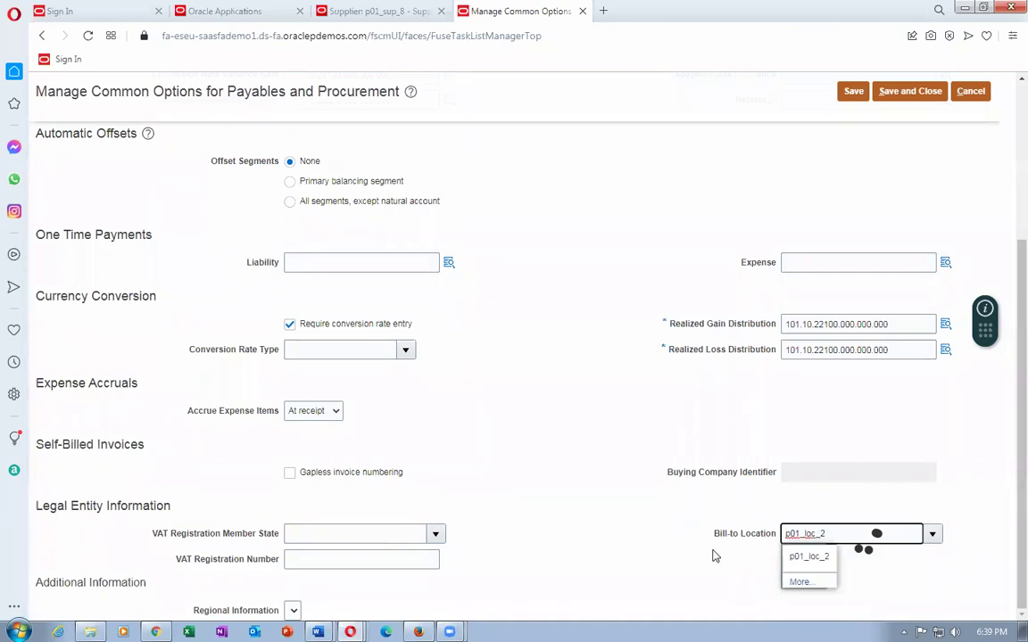
{"action": "left_click", "coordinate": [806, 561]}
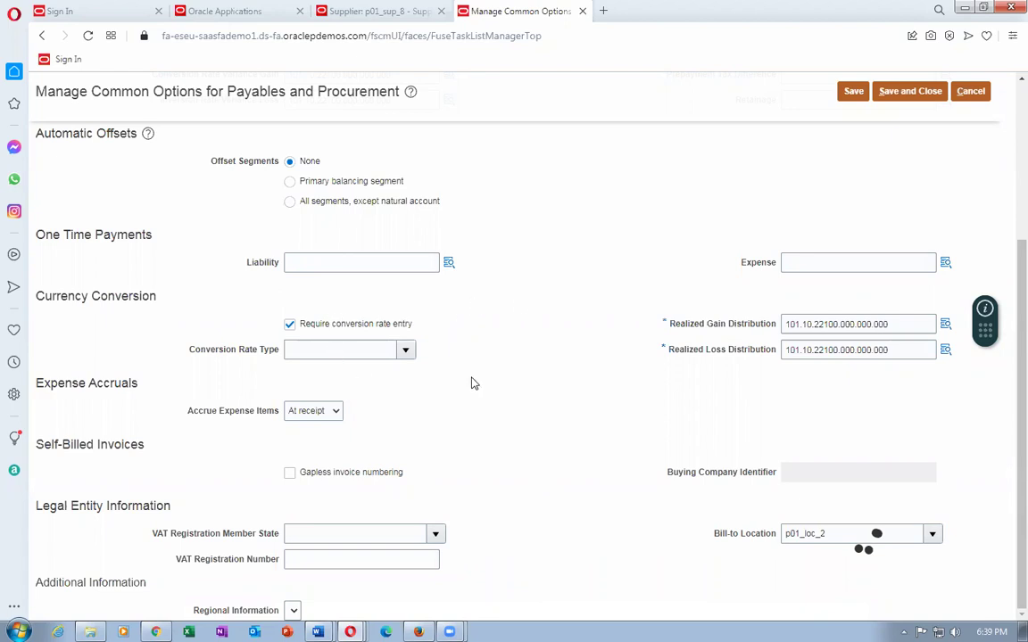
{"action": "scroll", "coordinate": [473, 383], "scroll_direction": "up", "scroll_amount": 3}
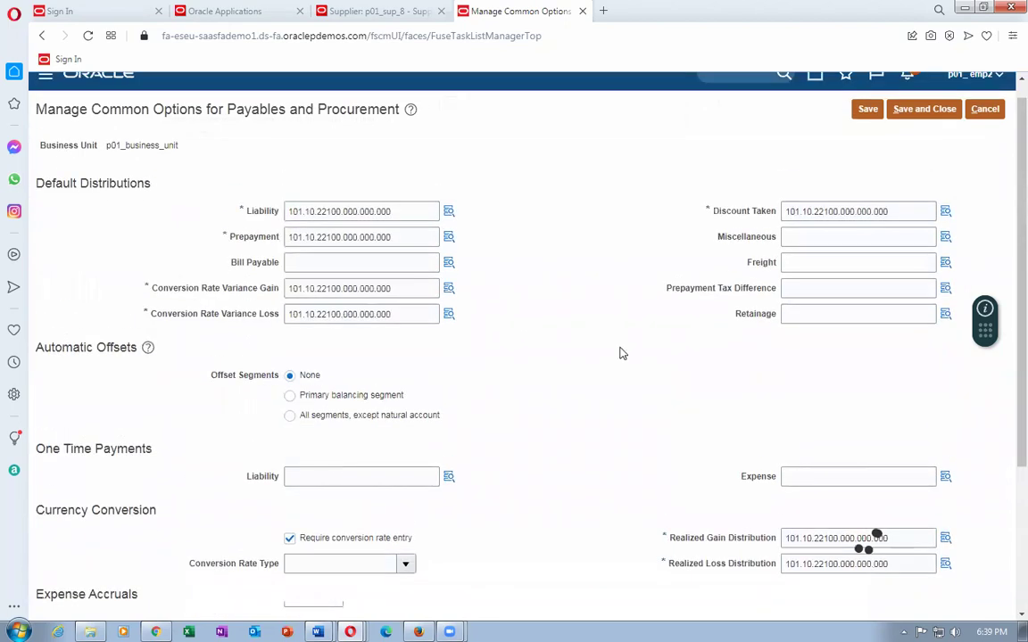
{"action": "left_click", "coordinate": [870, 111]}
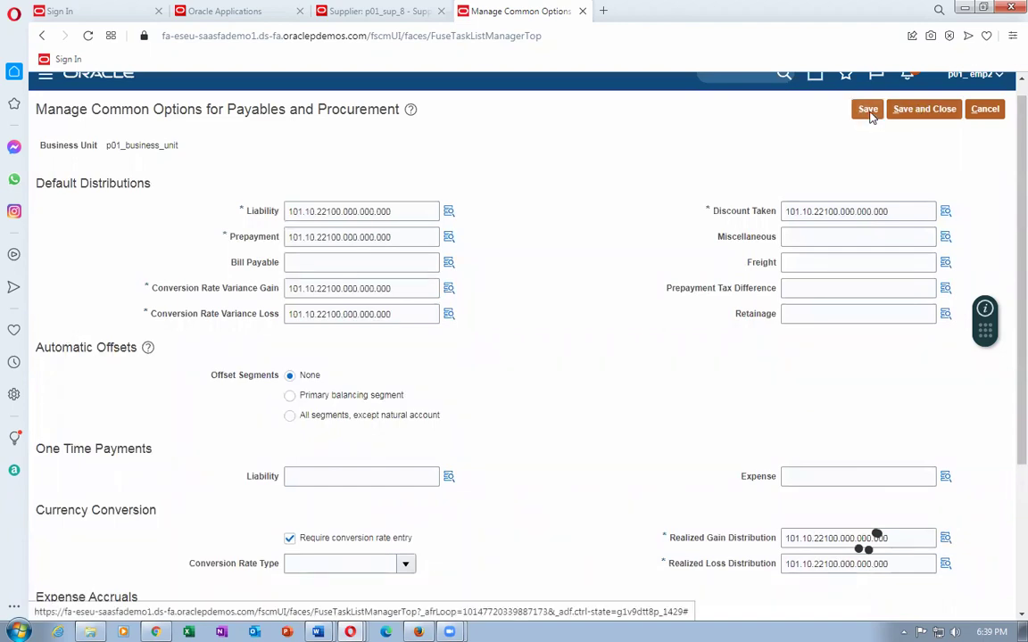
{"action": "left_click", "coordinate": [923, 110]}
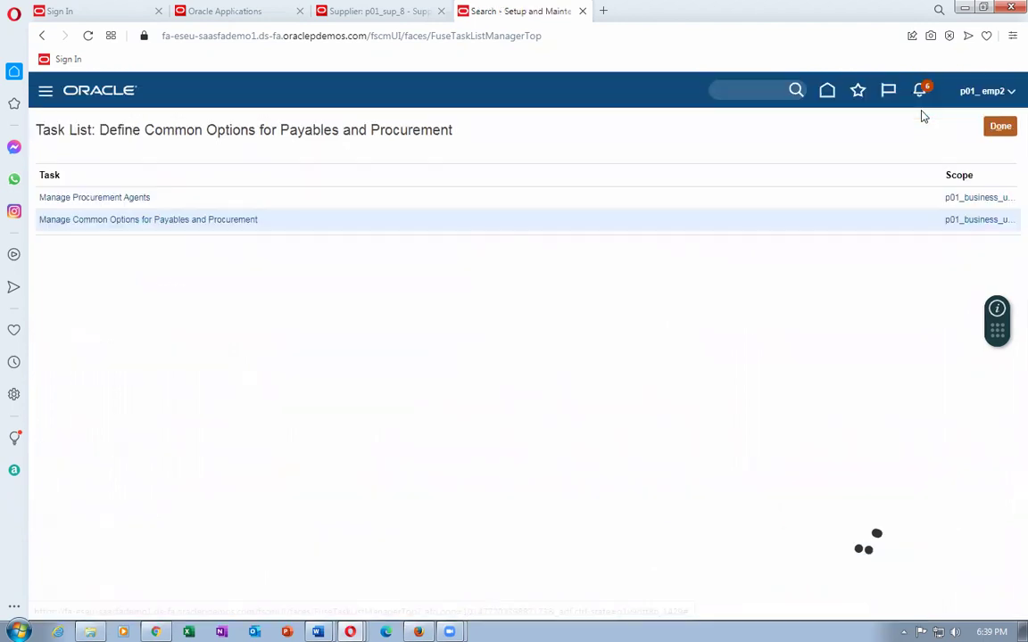
Back on site 8, search Bill-to BUs for p01, then cancel without choosing one.
{"action": "left_click", "coordinate": [397, 15]}
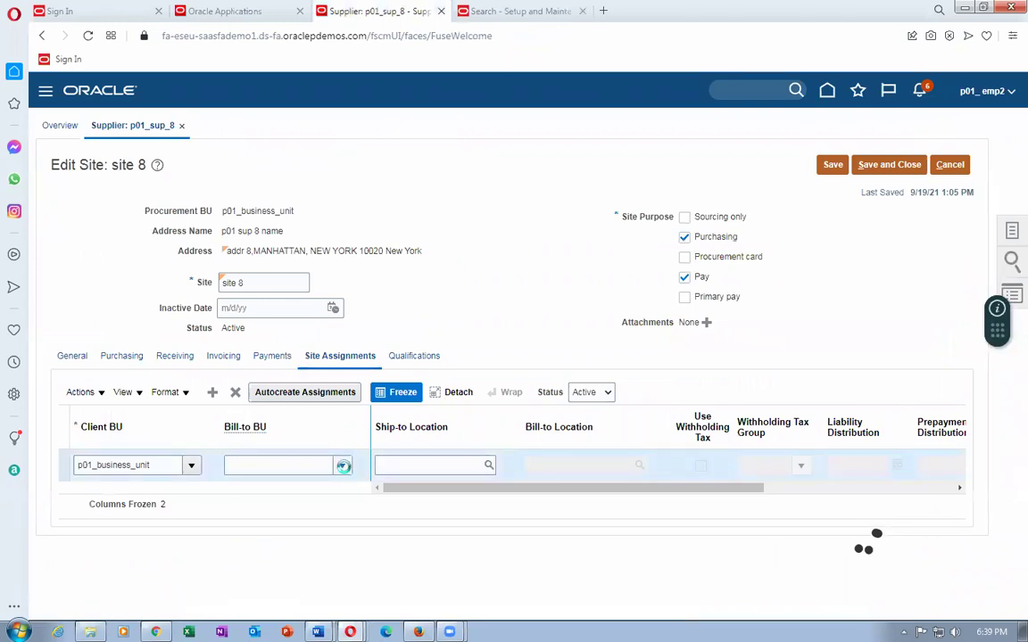
{"action": "left_click", "coordinate": [343, 466]}
{"action": "left_click", "coordinate": [254, 423]}
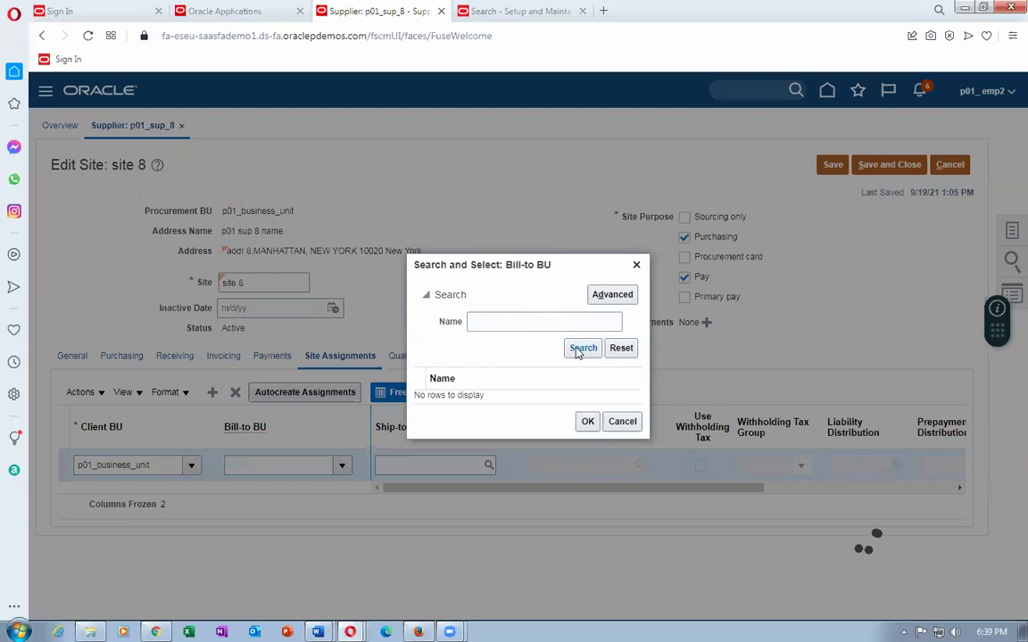
{"action": "left_click", "coordinate": [580, 349]}
{"action": "left_click", "coordinate": [605, 301]}
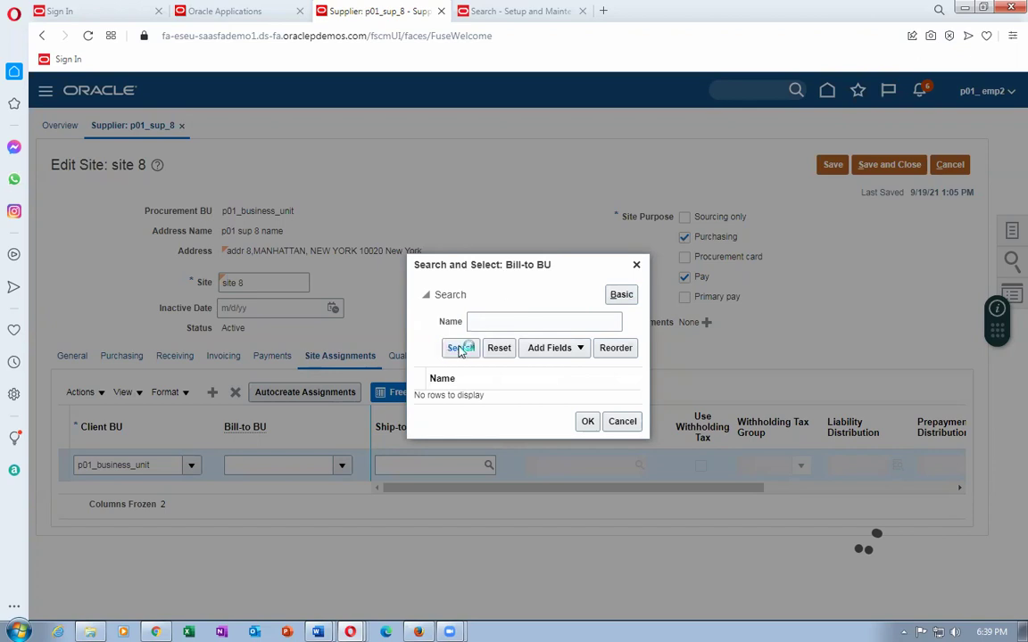
{"action": "left_click", "coordinate": [483, 324]}
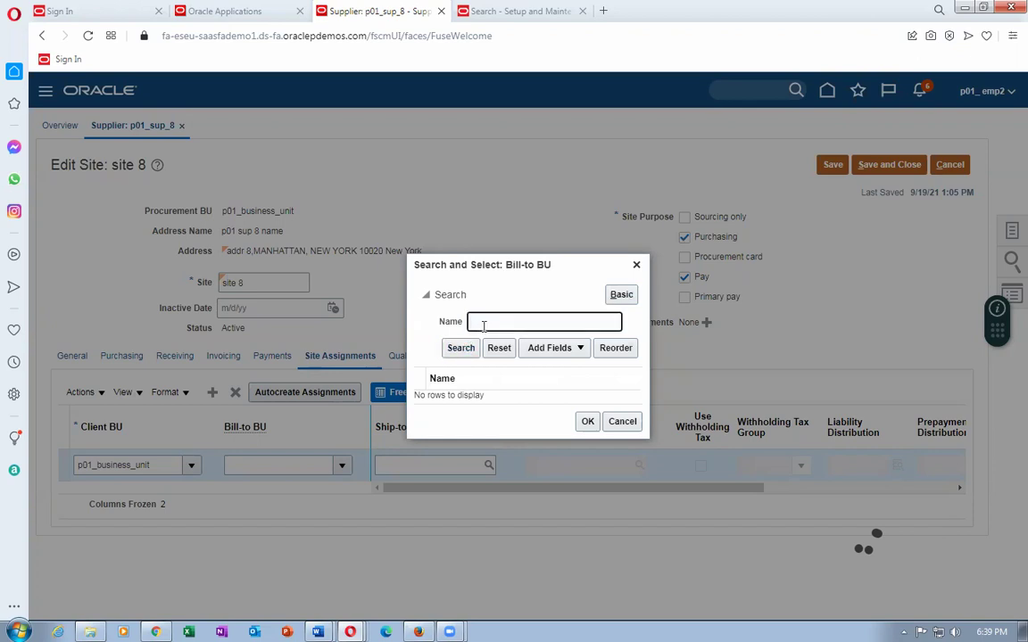
{"action": "type", "text": "p01"}
{"action": "left_click", "coordinate": [460, 350]}
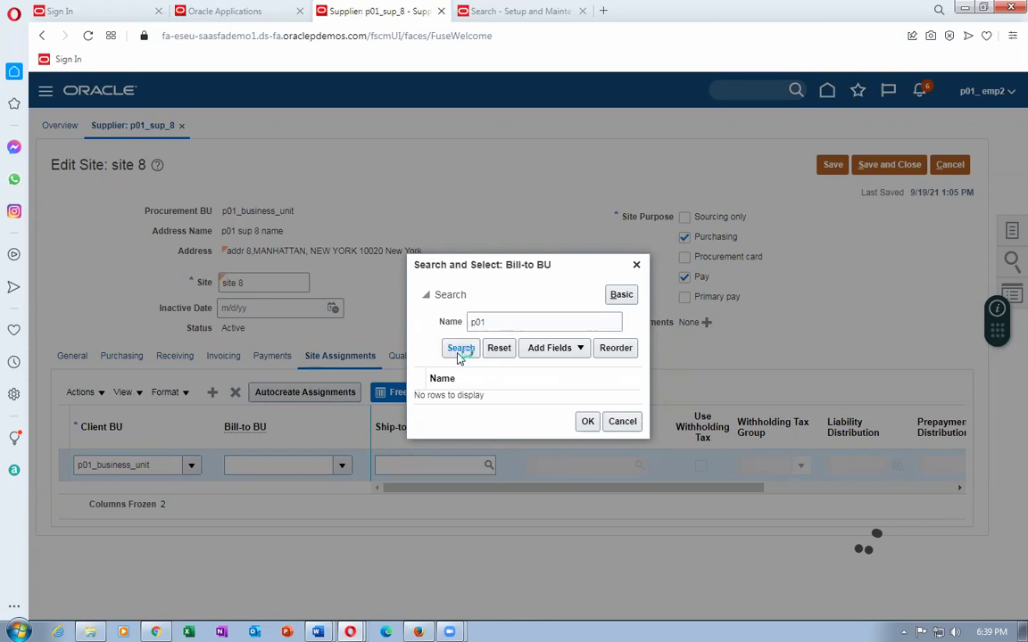
{"action": "left_click", "coordinate": [635, 422]}
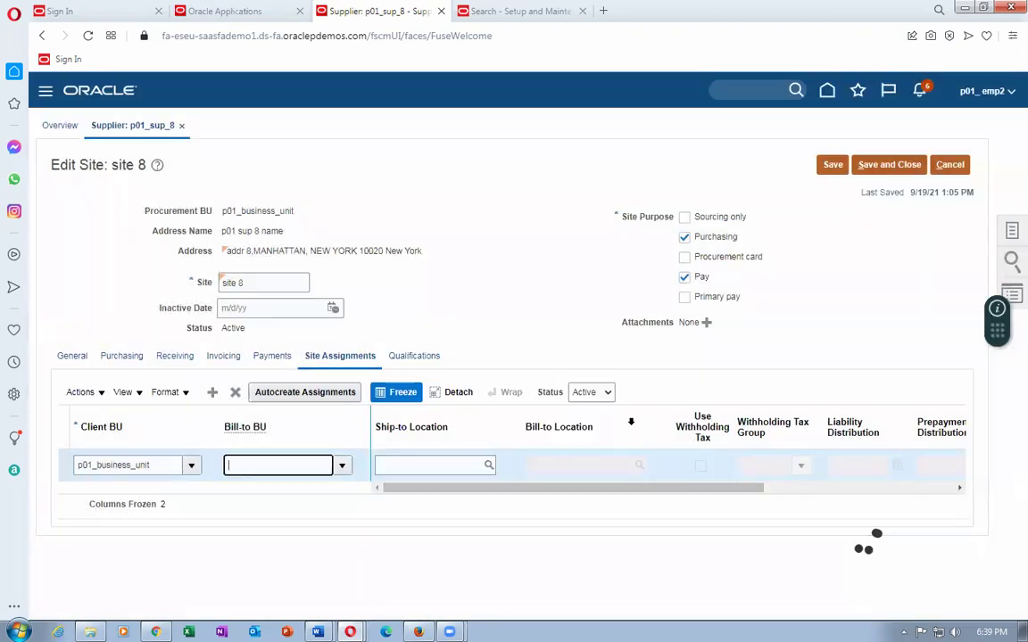
Delete the p01_business_unit site assignment row and save the site.
{"action": "left_click", "coordinate": [82, 465]}
{"action": "left_click", "coordinate": [235, 393]}
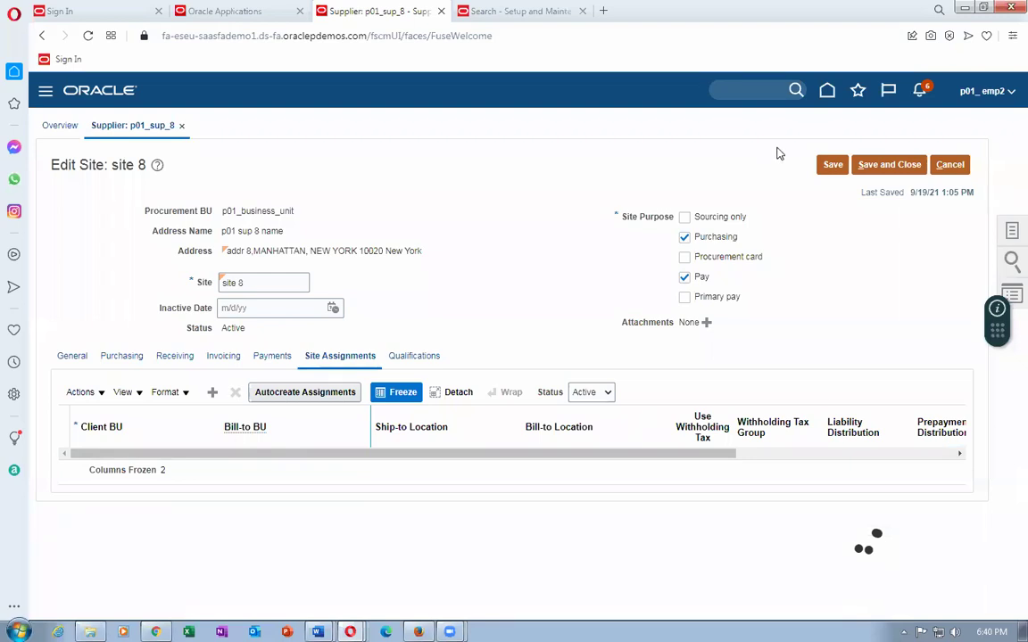
{"action": "left_click", "coordinate": [874, 164]}
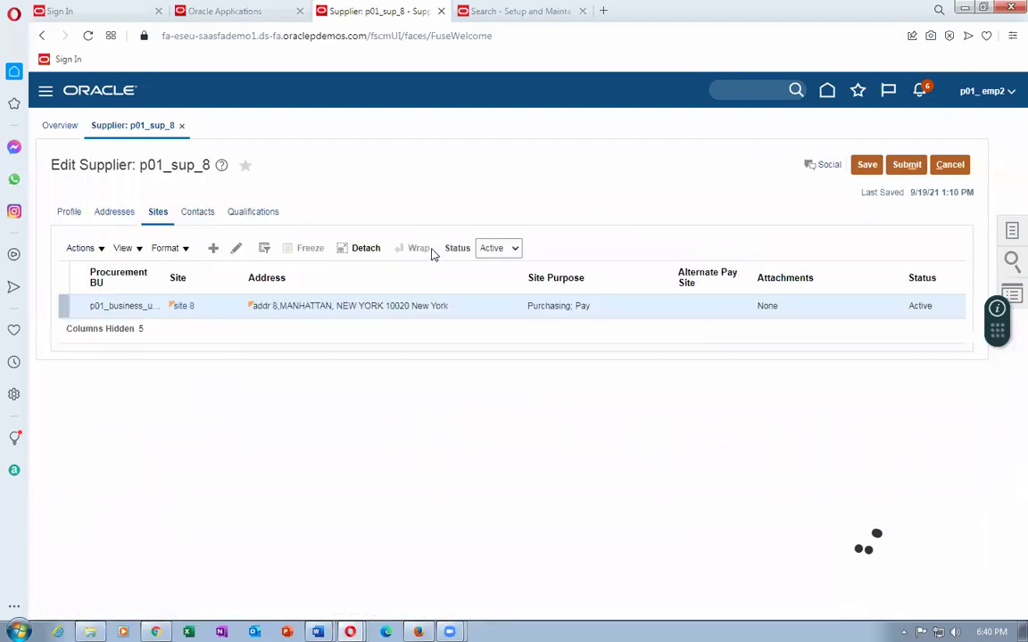
Leave the supplier edit after acknowledging the changes-saved confirmation.
{"action": "left_click", "coordinate": [948, 163]}
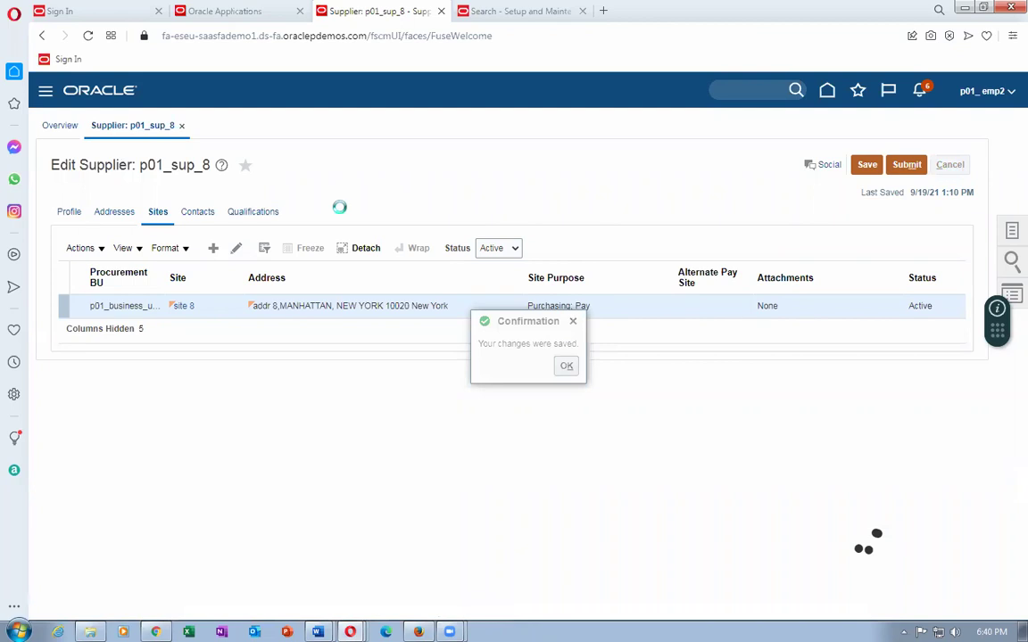
{"action": "left_click", "coordinate": [565, 369]}
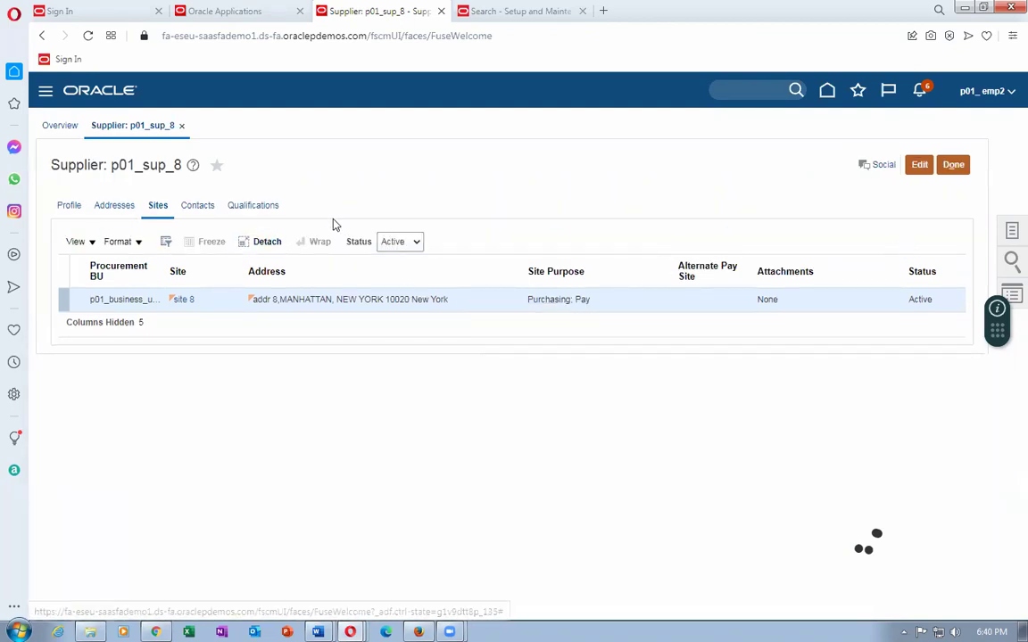
{"action": "left_click", "coordinate": [952, 165]}
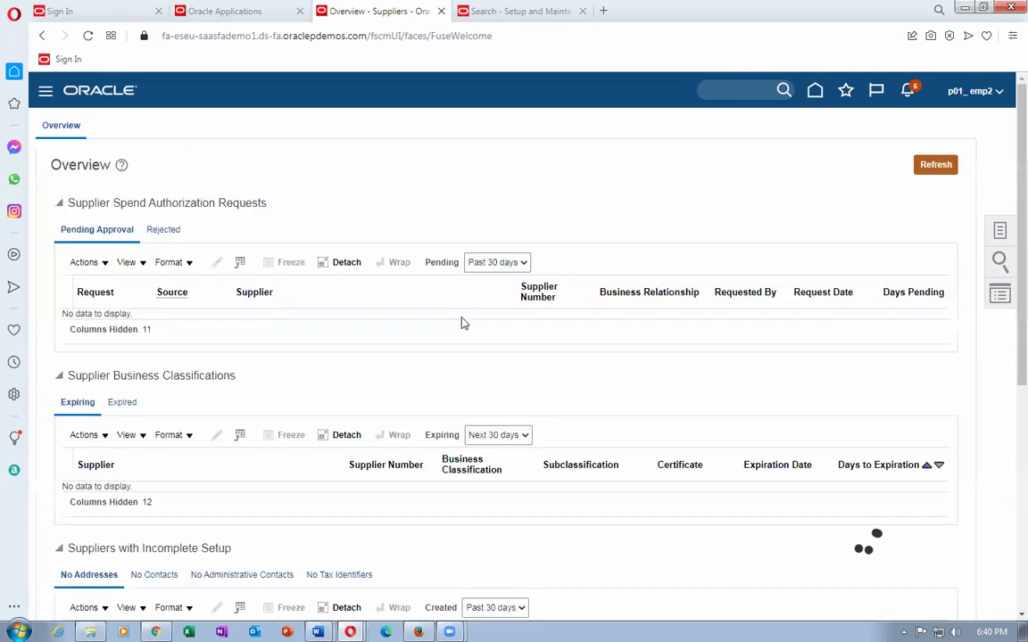
Search Manage Suppliers for 'p01' and open supplier p01_sup_8.
{"action": "left_click", "coordinate": [1000, 233]}
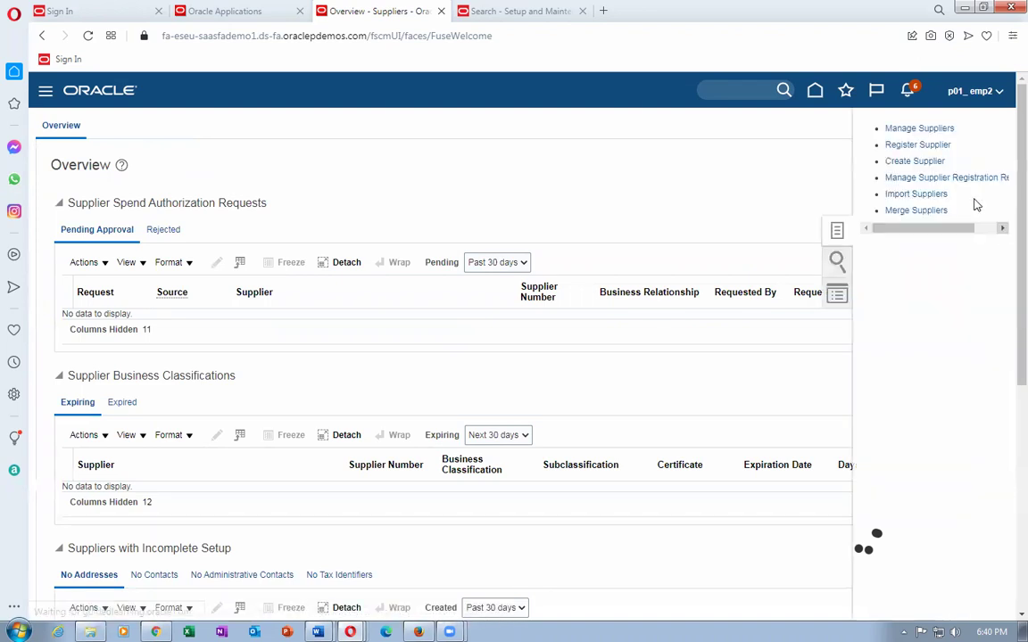
{"action": "left_click", "coordinate": [937, 129]}
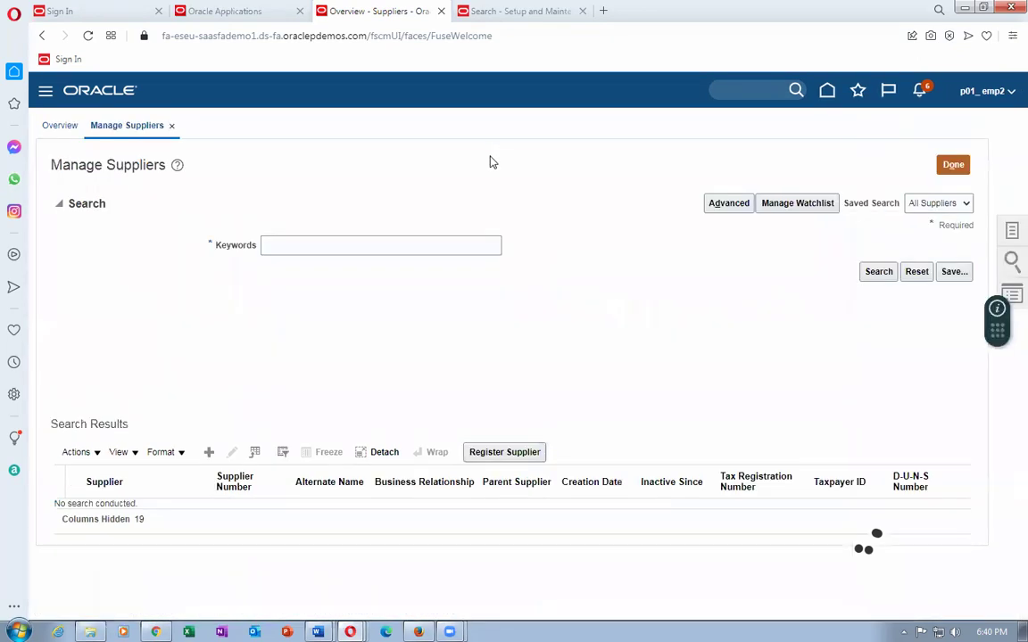
{"action": "left_click", "coordinate": [439, 251]}
{"action": "type", "text": "c"}
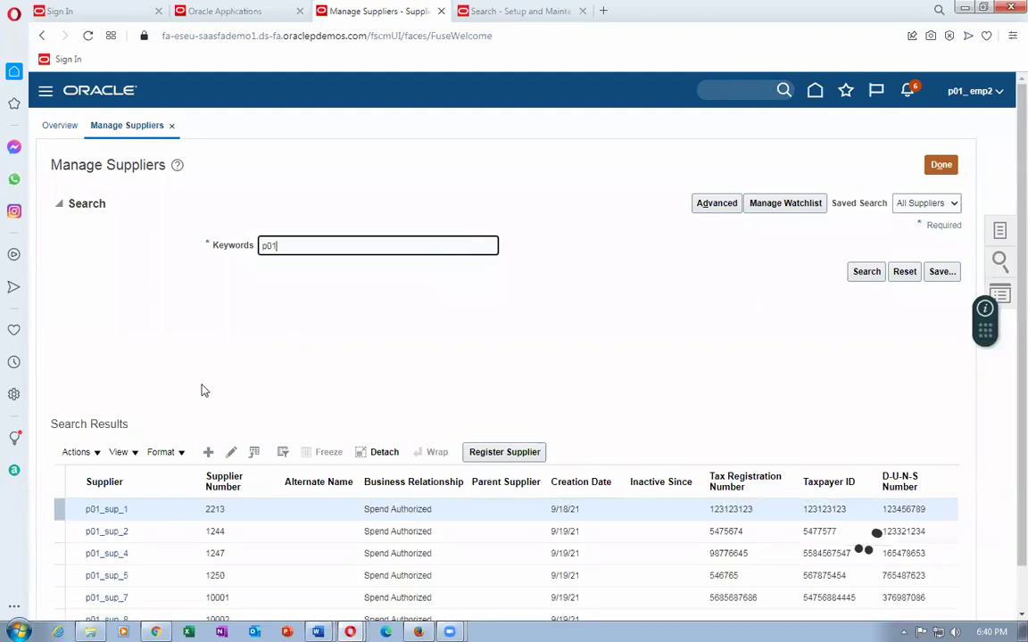
{"action": "scroll", "coordinate": [204, 390], "scroll_direction": "down", "scroll_amount": 1}
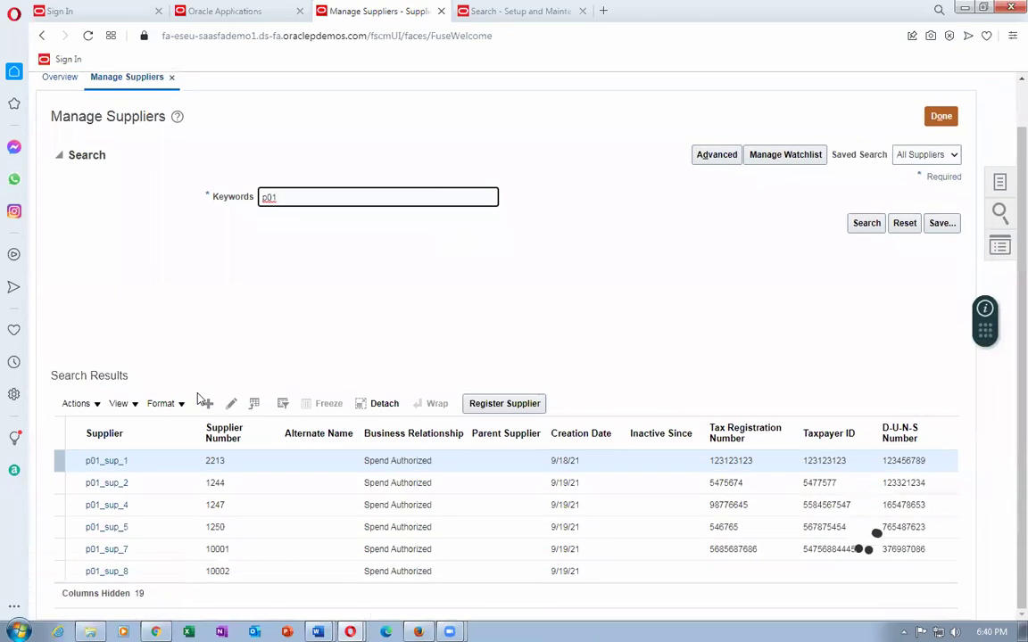
{"action": "left_click", "coordinate": [90, 571]}
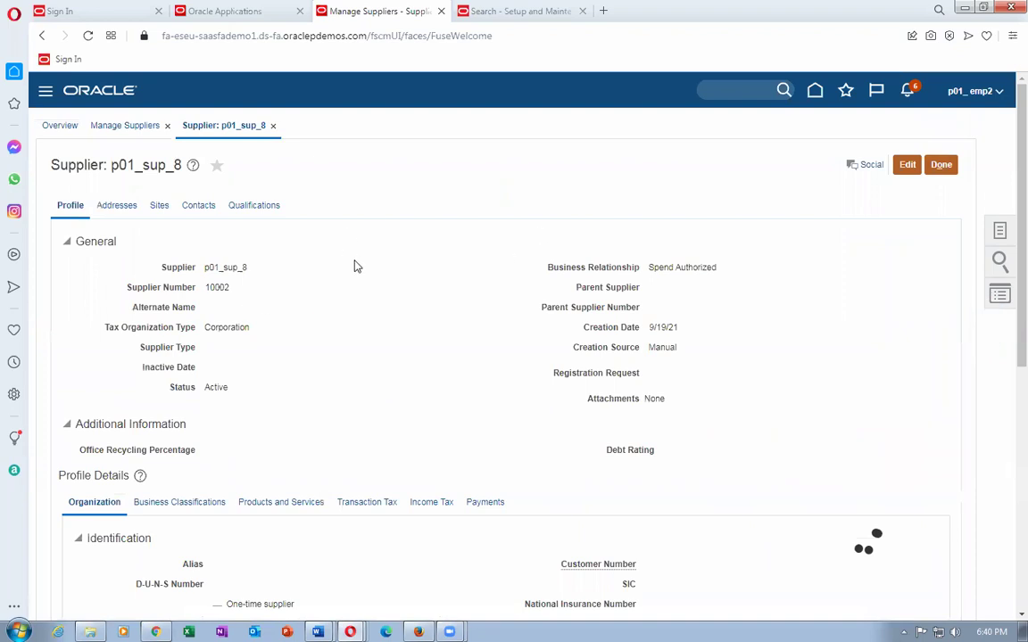
Put supplier p01_sup_8 in edit mode and open site 8's site assignments.
{"action": "left_click", "coordinate": [157, 206]}
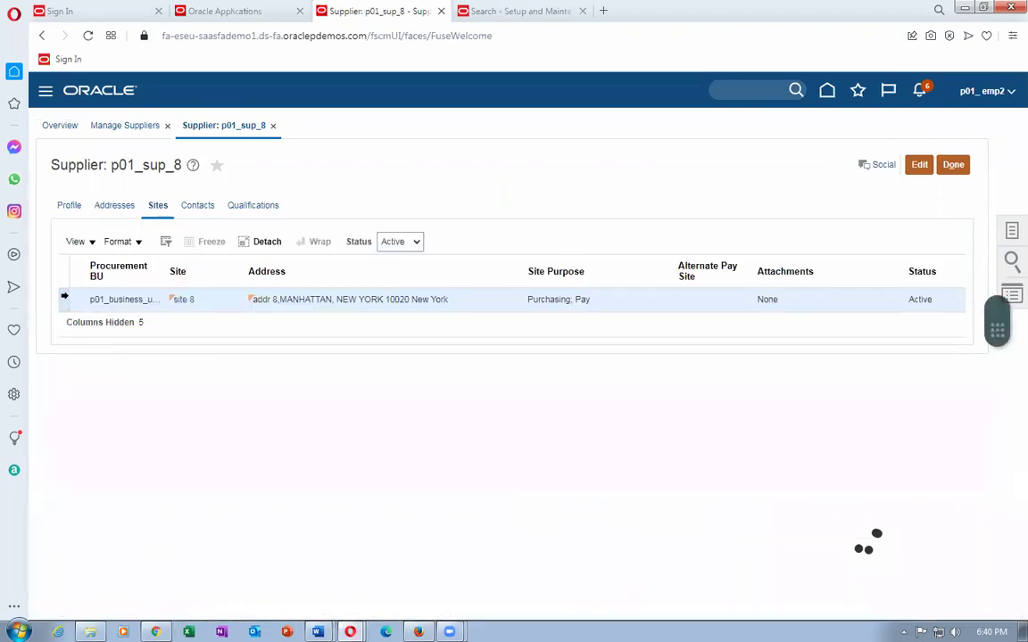
{"action": "left_click", "coordinate": [919, 165]}
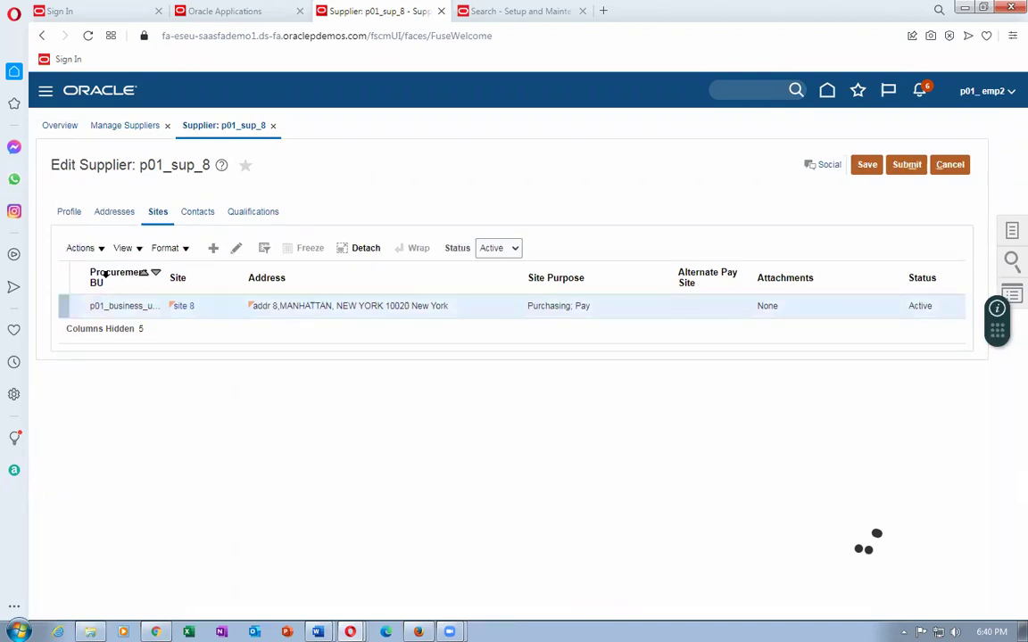
{"action": "left_click", "coordinate": [235, 248]}
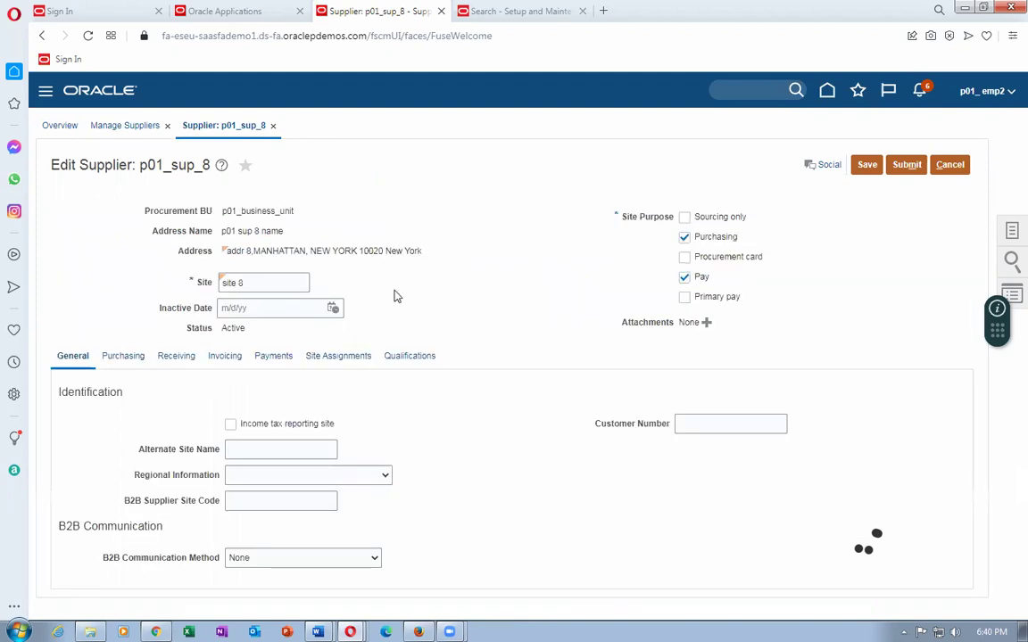
{"action": "left_click", "coordinate": [338, 355]}
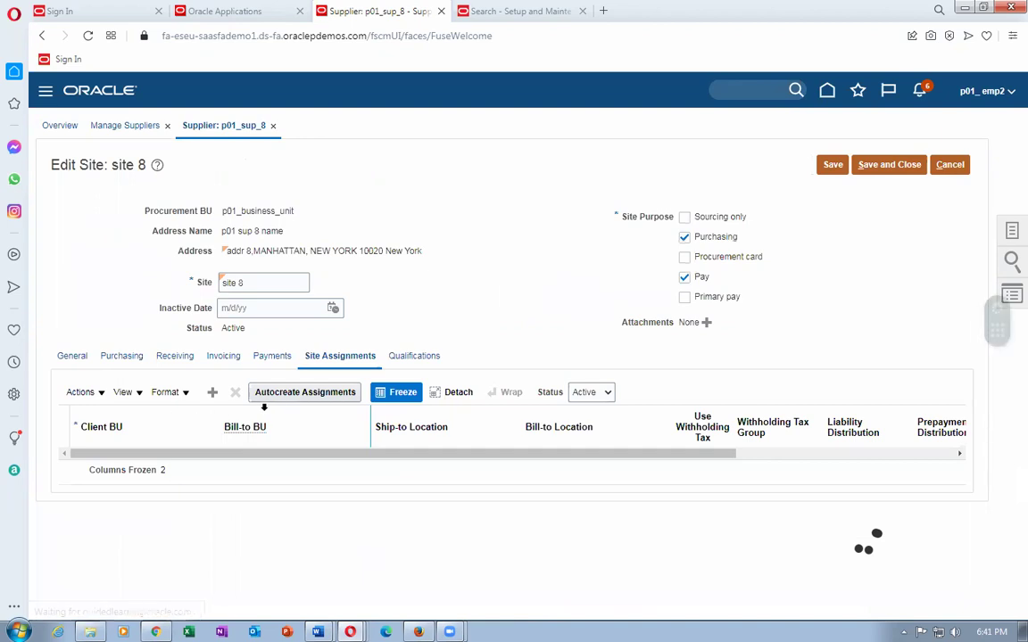
Add an assignment with client BU p01_business_unit, cancelling the Bill-to BU search for p01.
{"action": "left_click", "coordinate": [88, 404]}
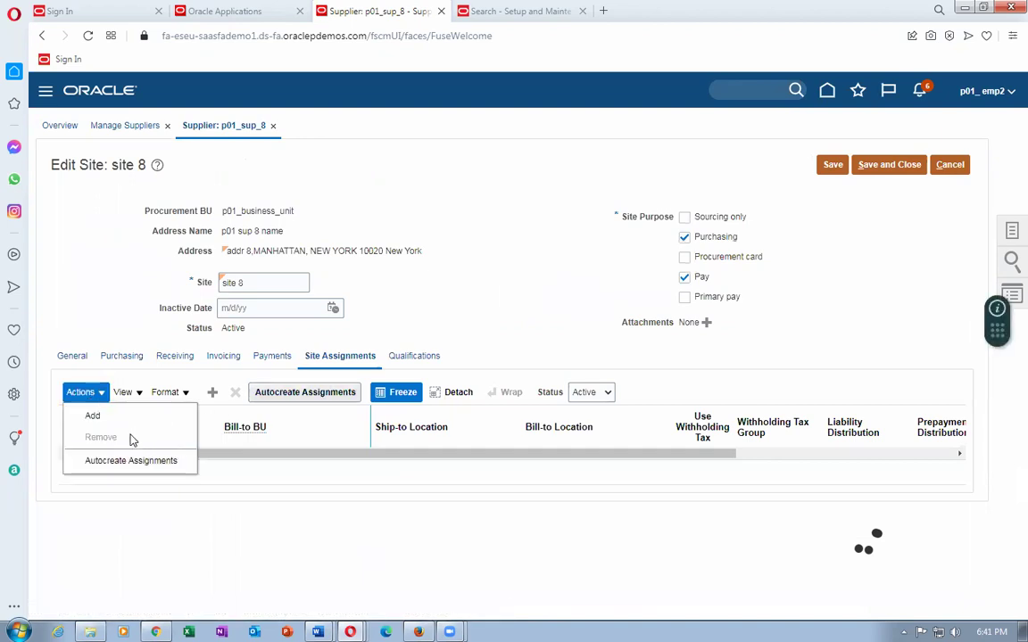
{"action": "left_click", "coordinate": [126, 415]}
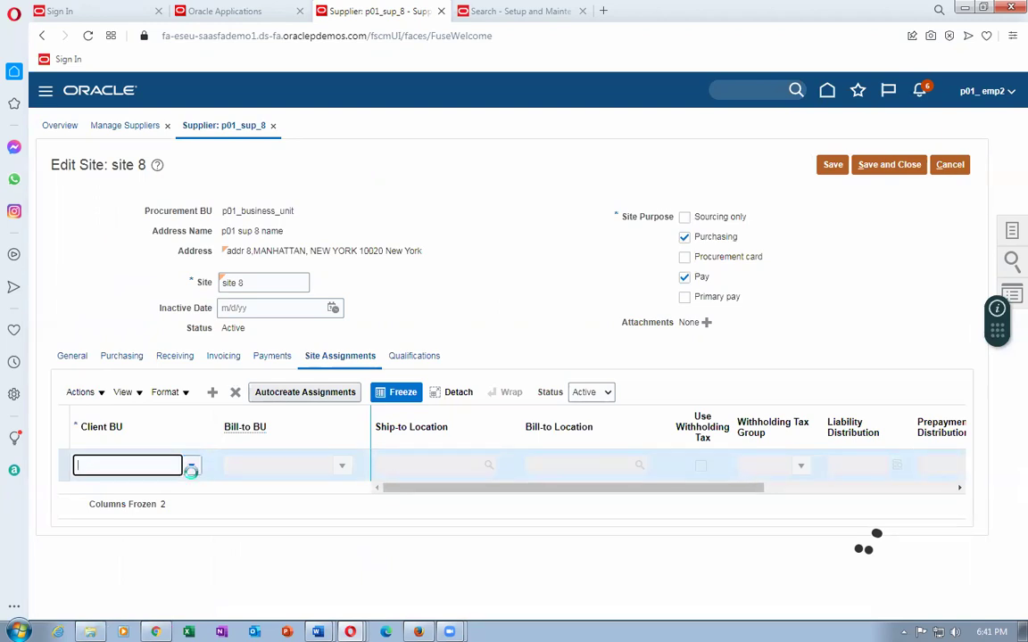
{"action": "left_click", "coordinate": [191, 466]}
{"action": "left_click", "coordinate": [160, 485]}
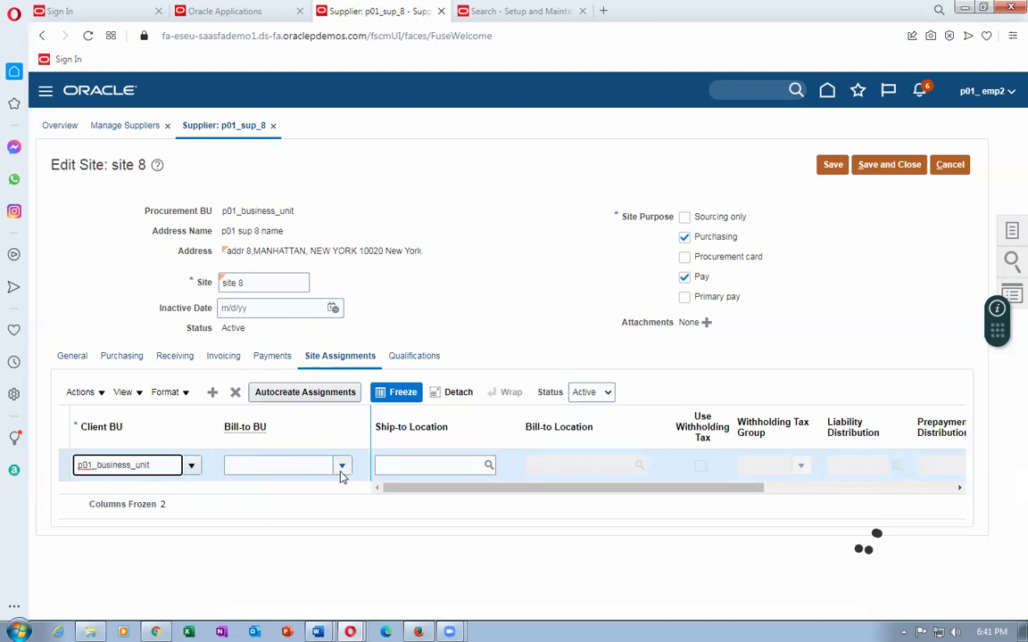
{"action": "left_click", "coordinate": [341, 465]}
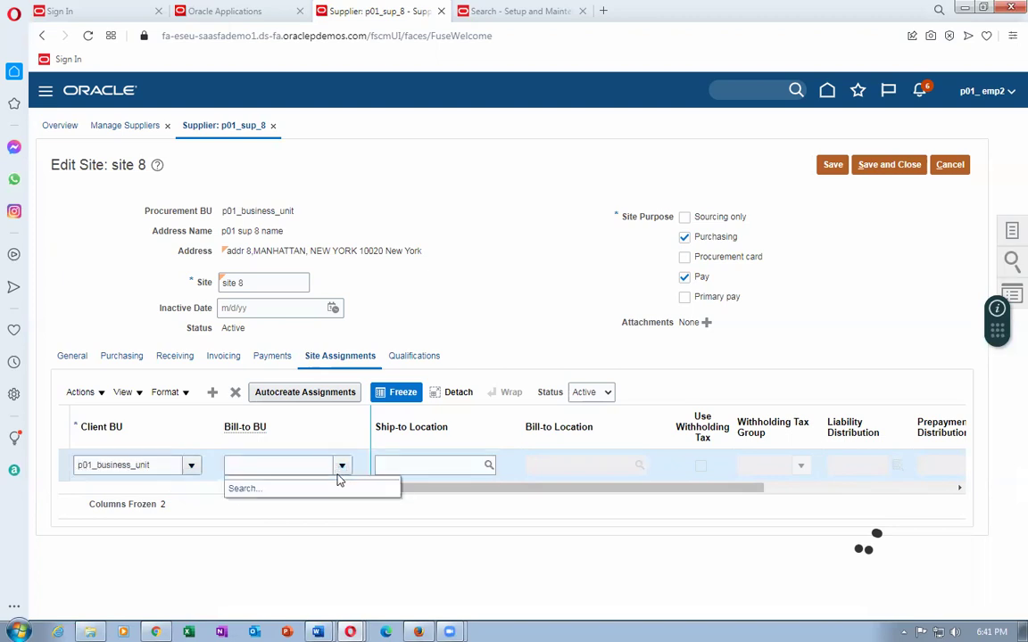
{"action": "left_click", "coordinate": [242, 485]}
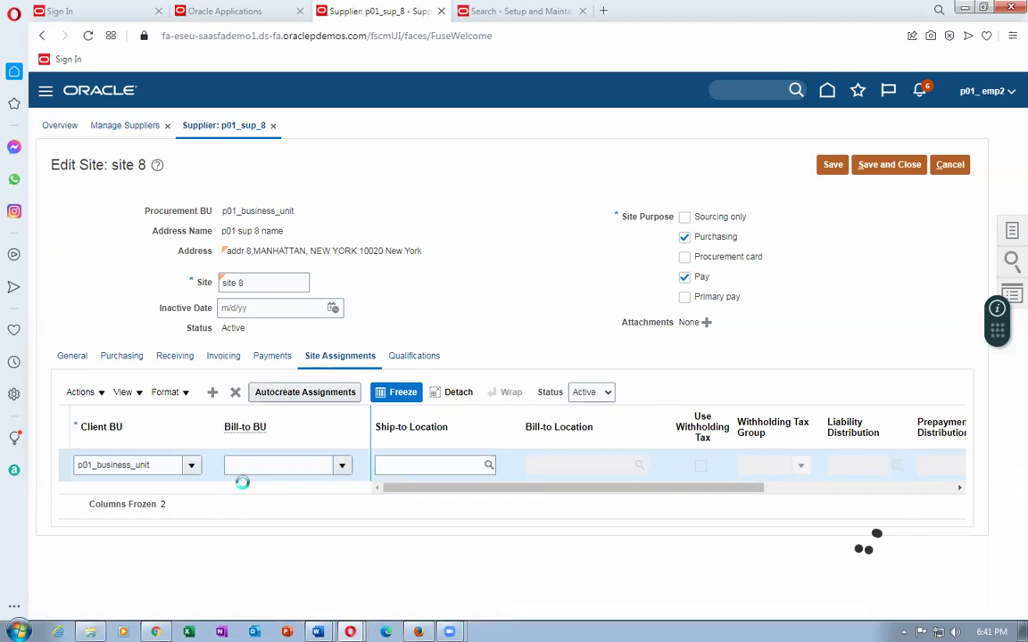
{"action": "left_click", "coordinate": [516, 324]}
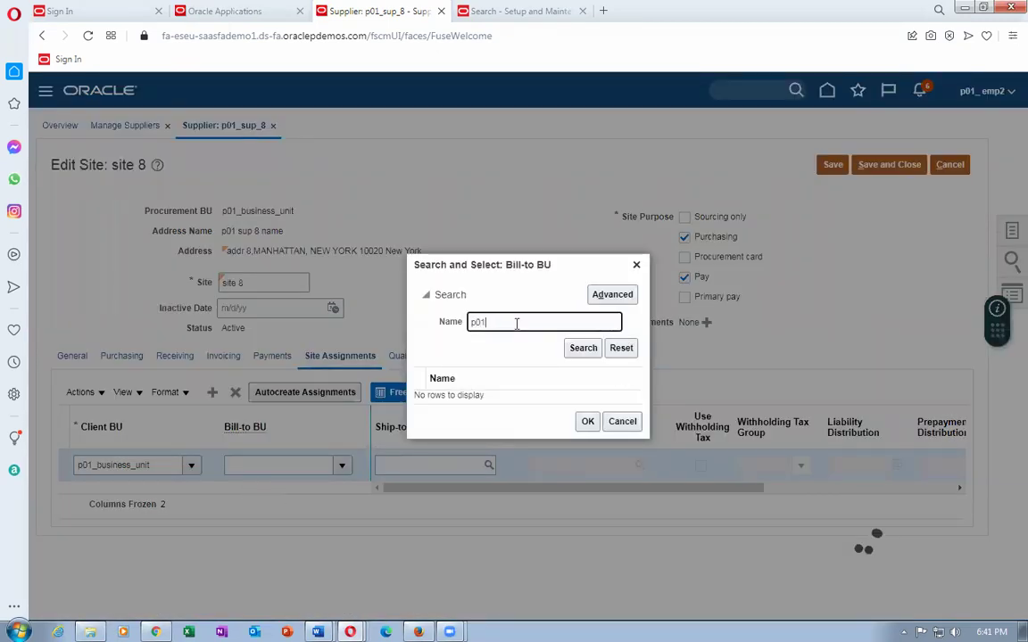
{"action": "left_click", "coordinate": [575, 349]}
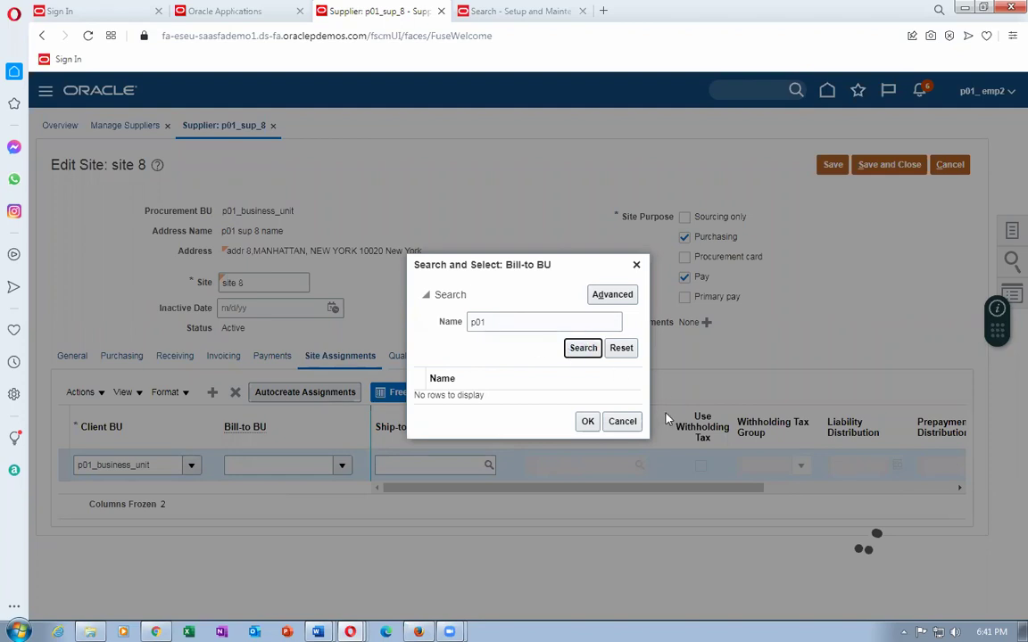
{"action": "left_click", "coordinate": [622, 421]}
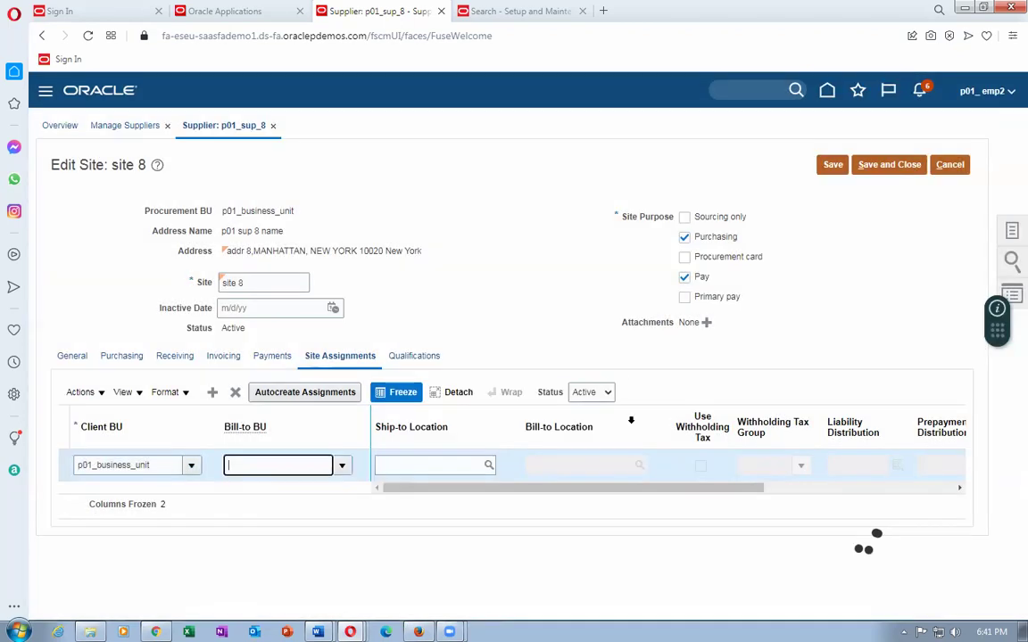
Set ship-to location p01_loc_2, attempt to save the site, then discard the changes.
{"action": "left_click", "coordinate": [400, 465]}
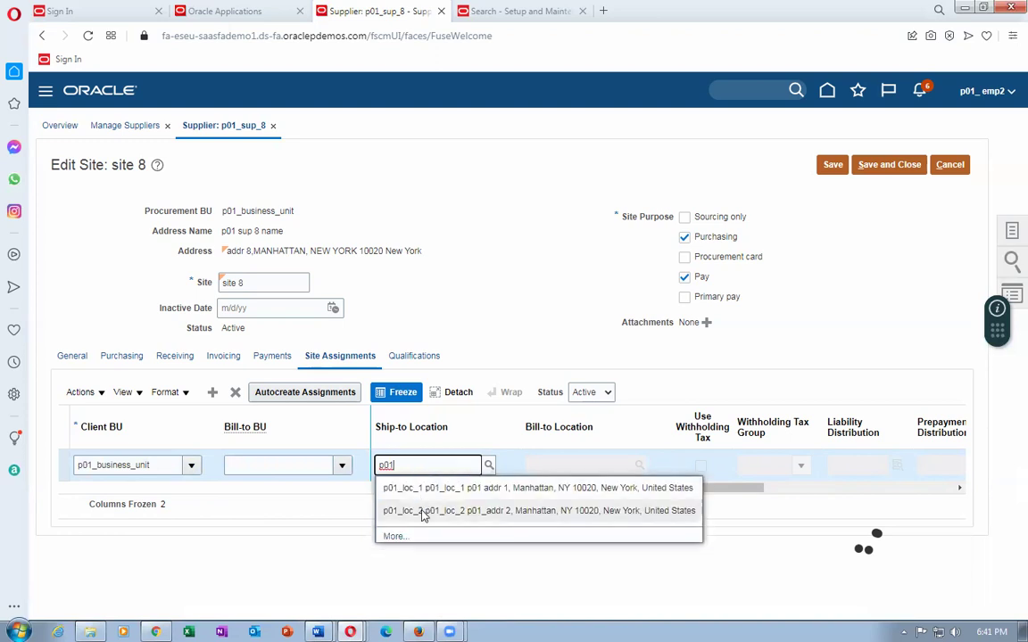
{"action": "left_click", "coordinate": [423, 511]}
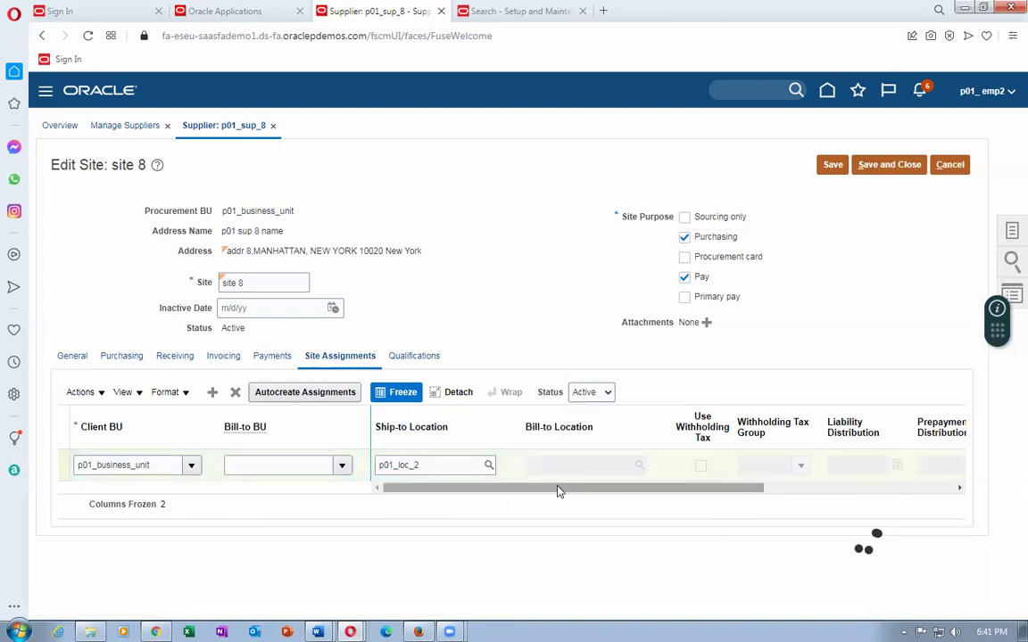
{"action": "left_click", "coordinate": [830, 165]}
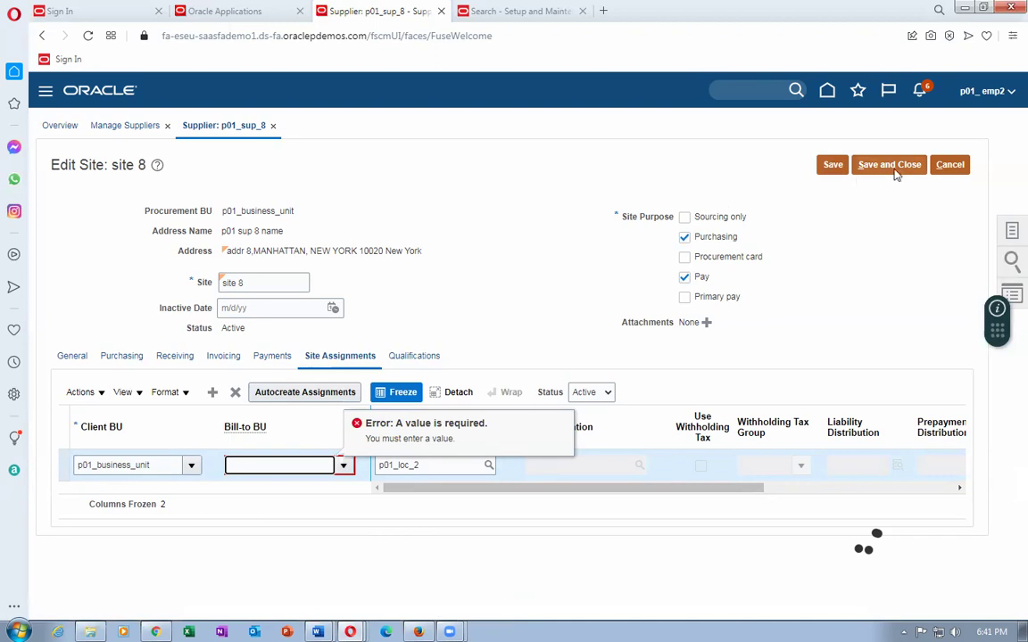
{"action": "left_click", "coordinate": [949, 164]}
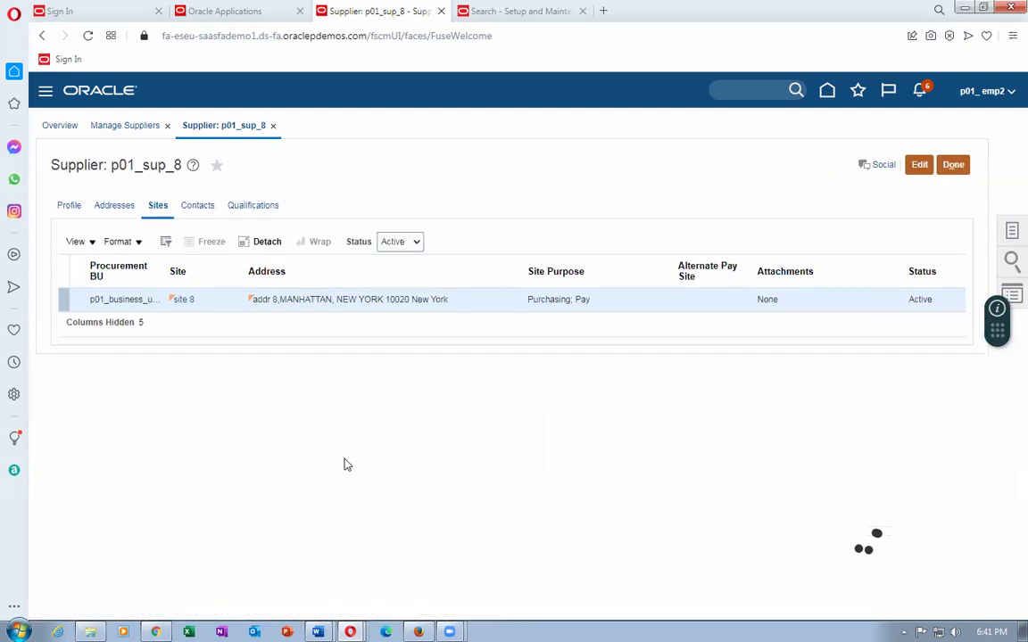
Close the supplier record and search pages, then launch the Security Console from Tools on the home page.
{"action": "left_click", "coordinate": [953, 166]}
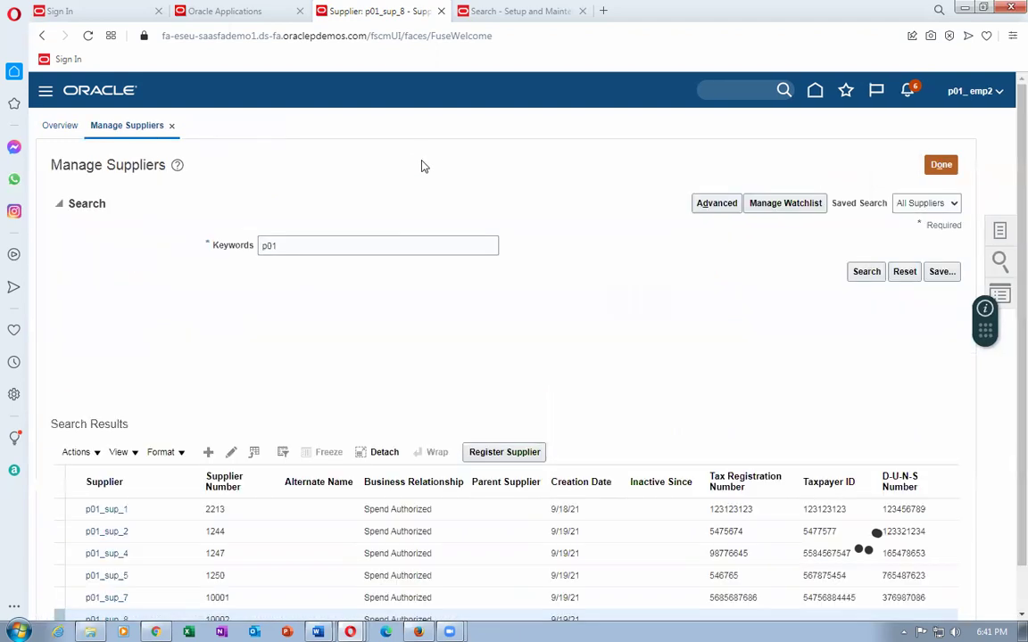
{"action": "left_click", "coordinate": [939, 166]}
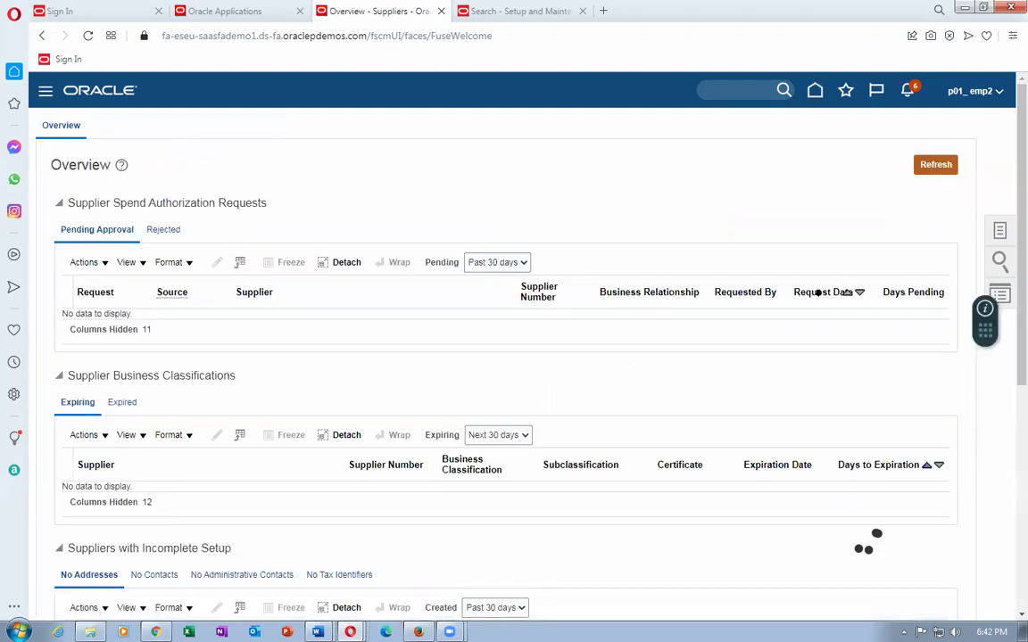
{"action": "left_click", "coordinate": [814, 91]}
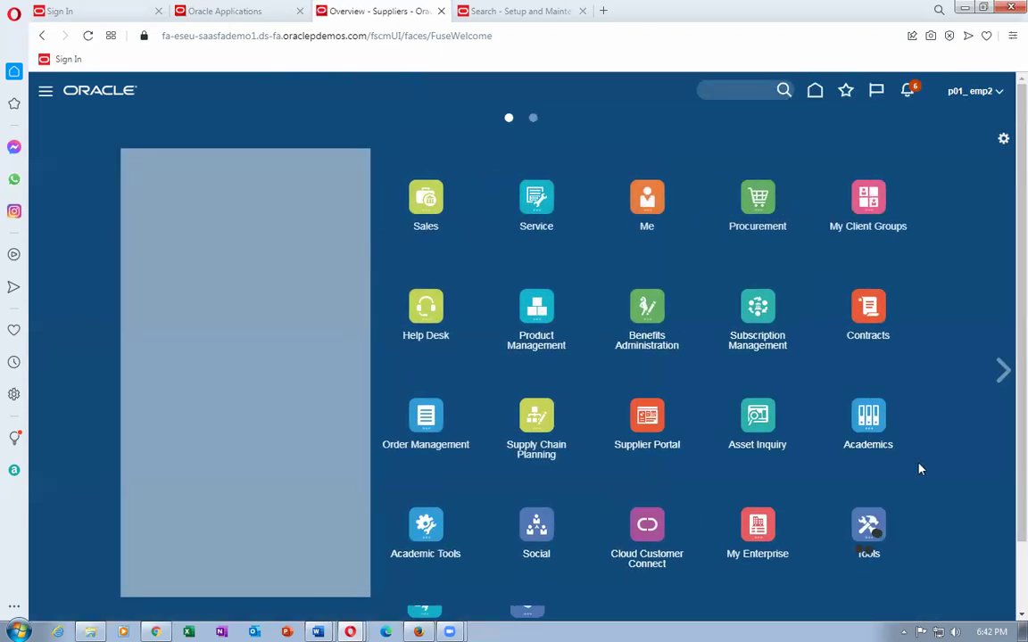
{"action": "left_click", "coordinate": [870, 528]}
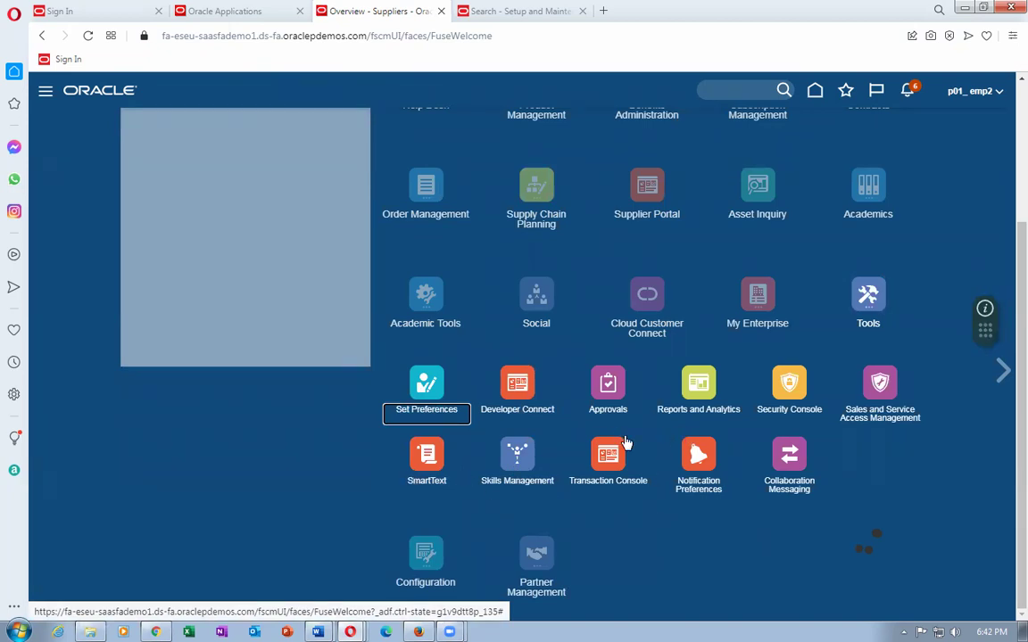
{"action": "left_click", "coordinate": [791, 386]}
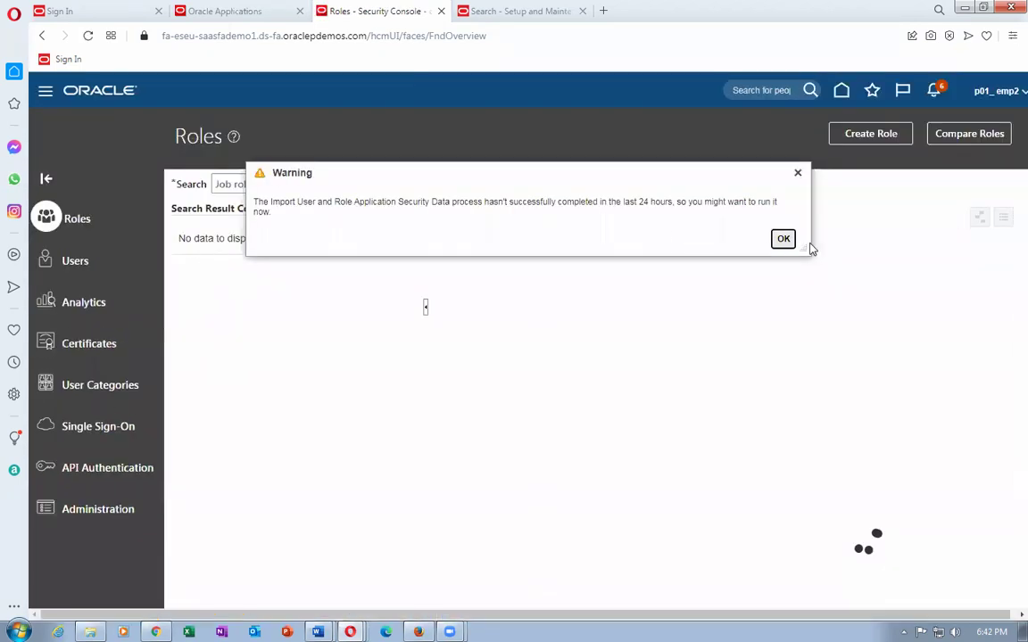
Dismiss the security data warning, search user accounts by the contacts' user name, and open the seventh contact.
{"action": "left_click", "coordinate": [783, 238]}
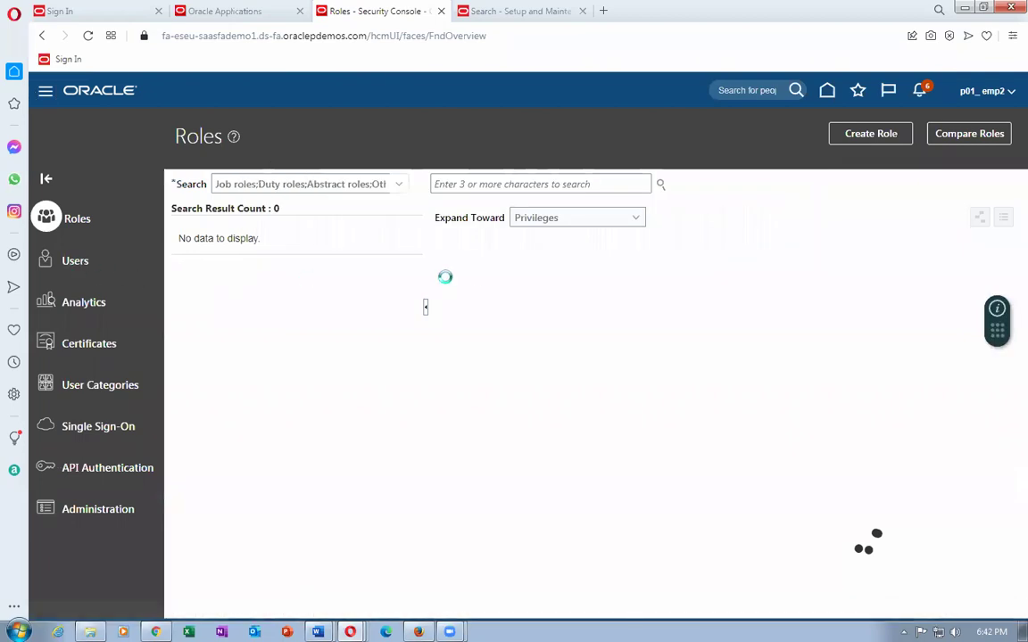
{"action": "left_click", "coordinate": [564, 183]}
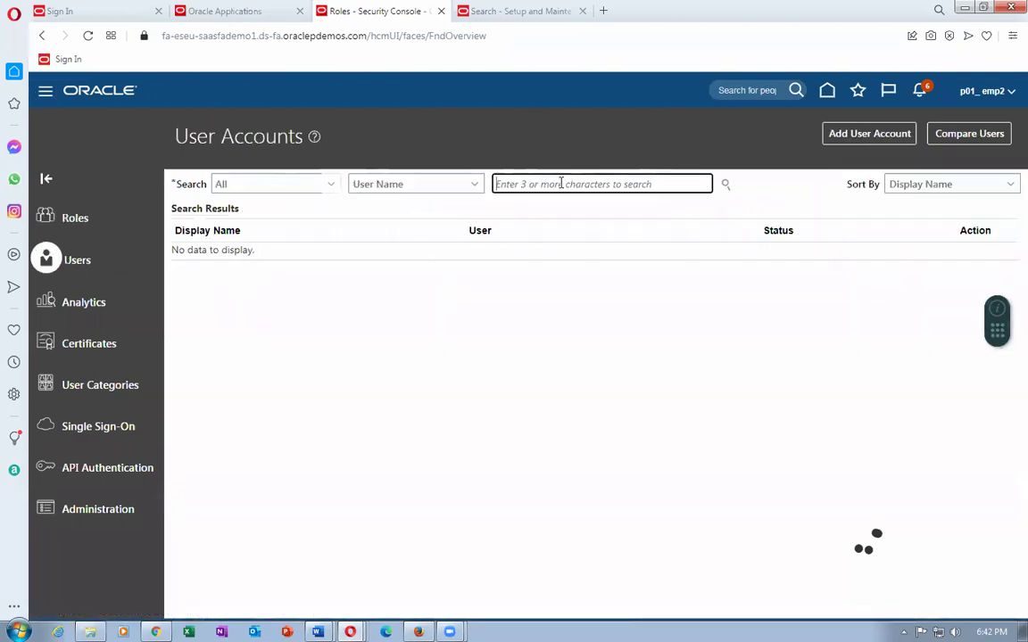
{"action": "type", "text": "anantha"}
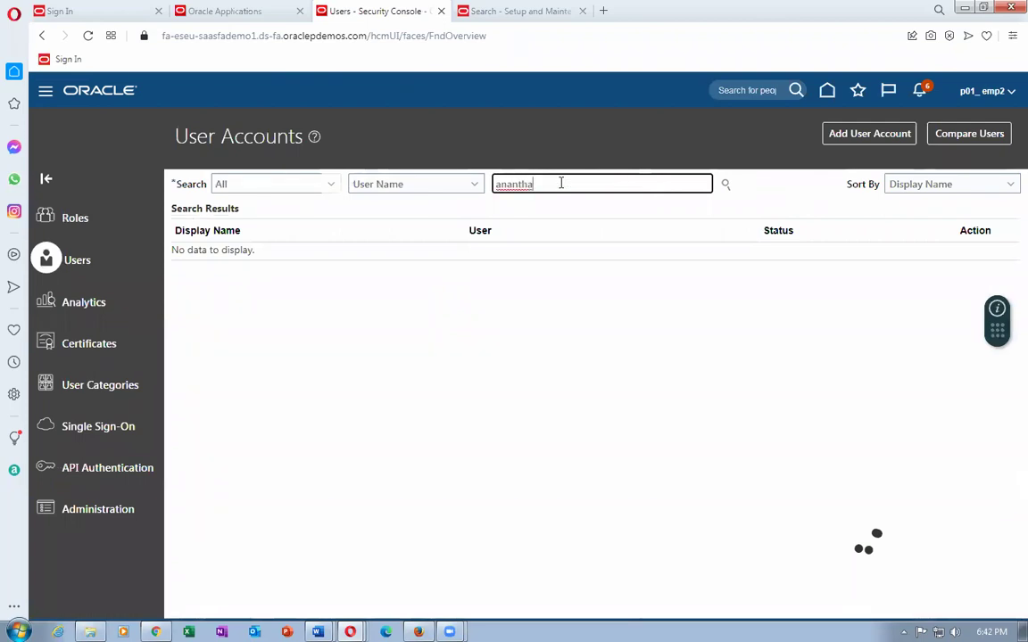
{"action": "key", "text": "Return"}
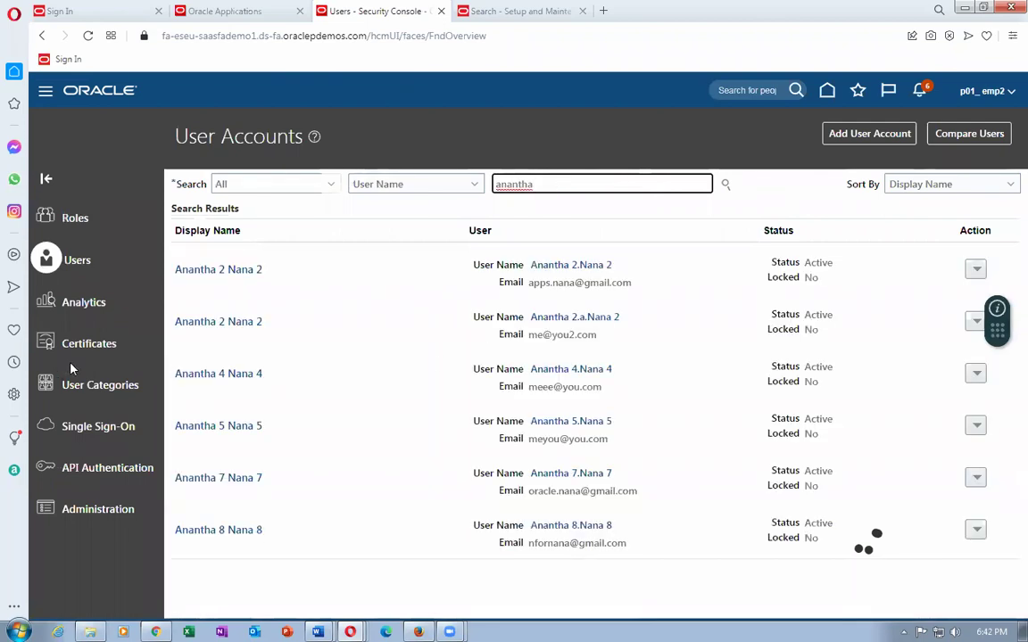
{"action": "left_click", "coordinate": [223, 480]}
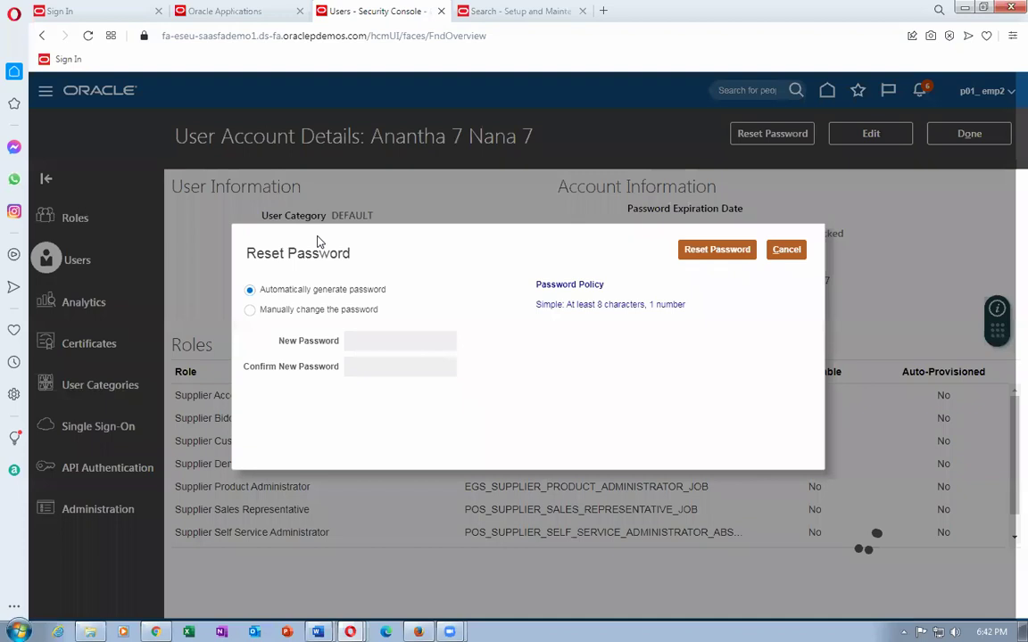
Manually reset the account's password, entering and confirming the new password.
{"action": "left_click", "coordinate": [249, 310]}
{"action": "left_click", "coordinate": [394, 341]}
{"action": "type", "text": "•••"}
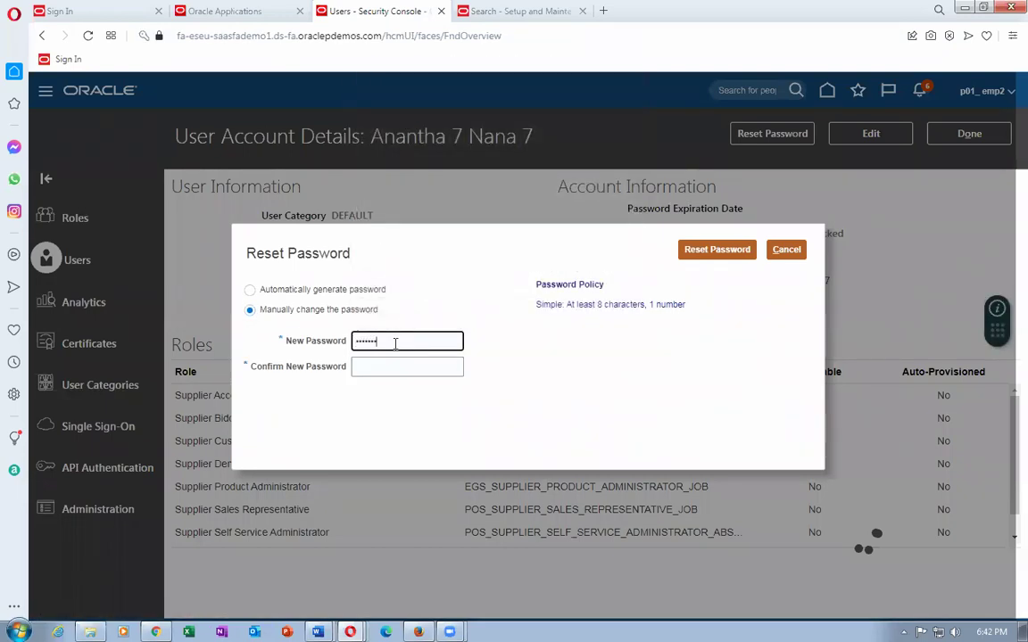
{"action": "key", "text": "Tab"}
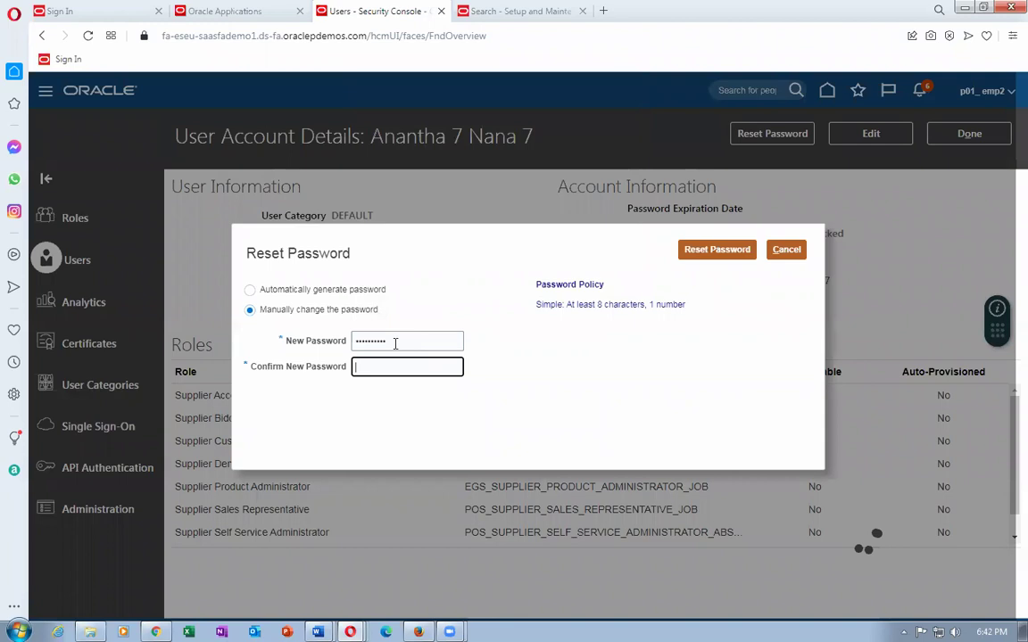
{"action": "type", "text": "••••••"}
{"action": "left_click", "coordinate": [709, 249]}
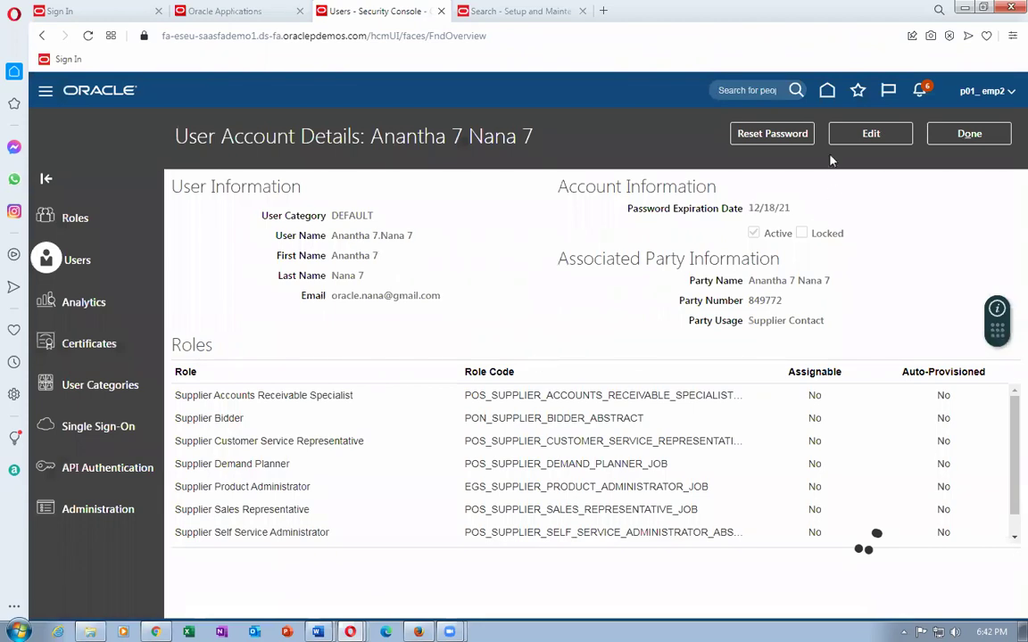
Edit the account, replace its user name with the short initials-and-number form, and save and close.
{"action": "left_click", "coordinate": [855, 140]}
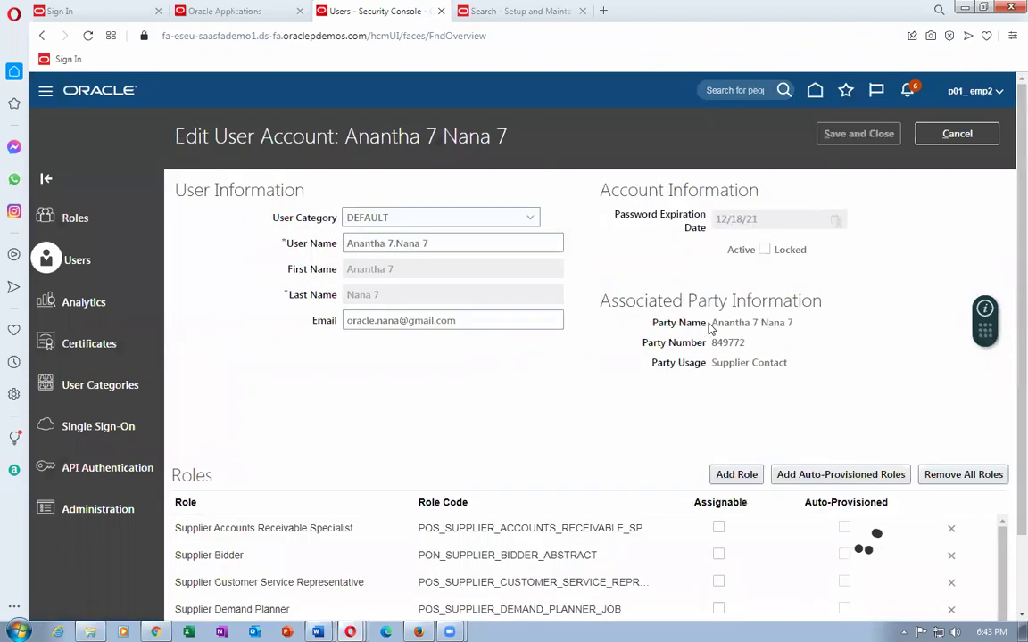
{"action": "left_click", "coordinate": [720, 478]}
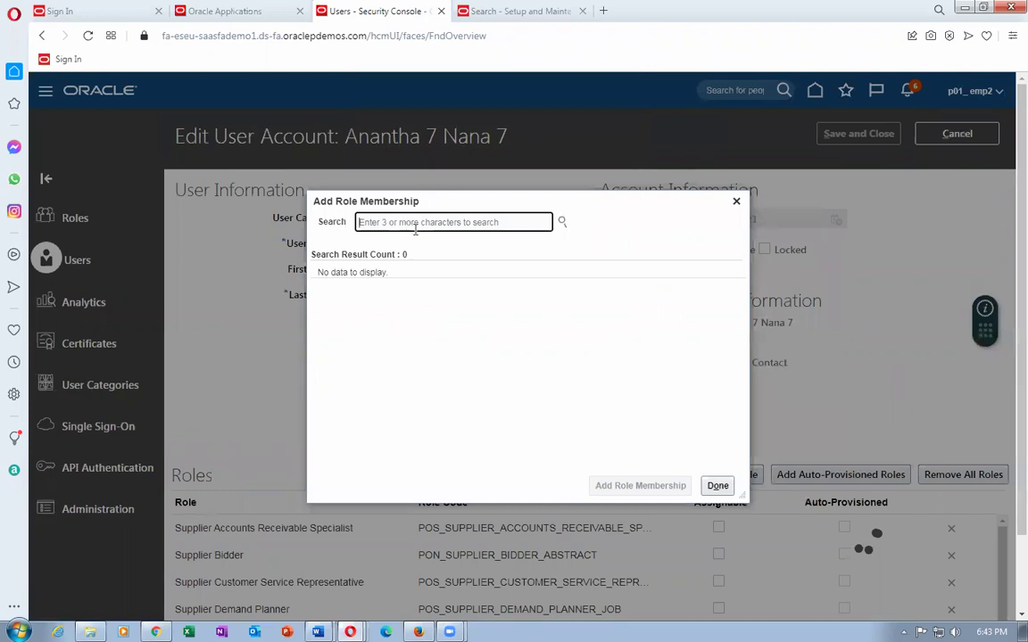
{"action": "left_click", "coordinate": [737, 203]}
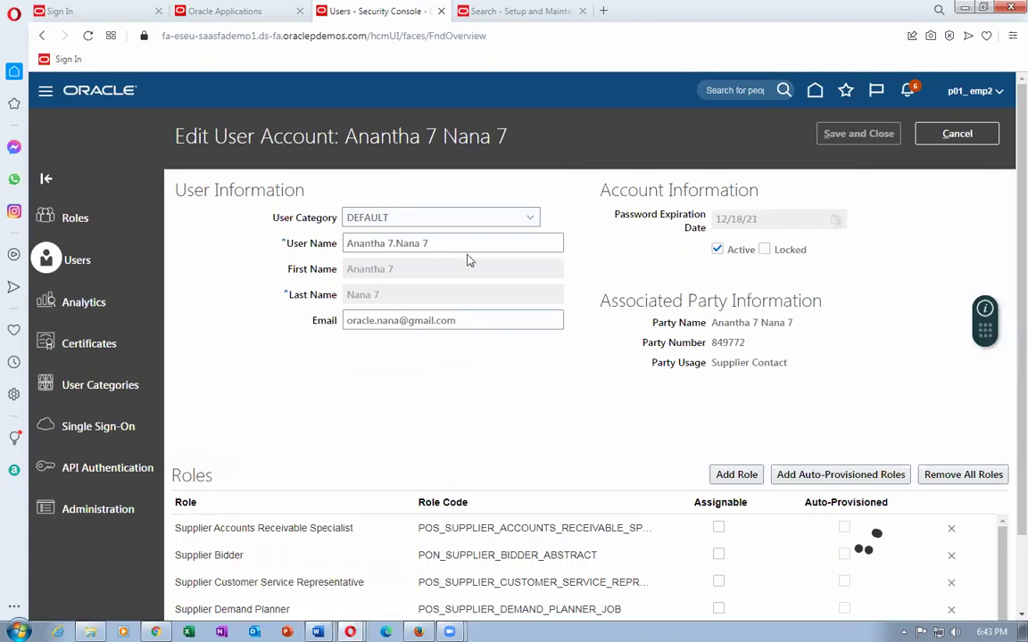
{"action": "left_click_drag", "start_coordinate": [466, 245], "coordinate": [260, 248]}
{"action": "type", "text": "A7.N7"}
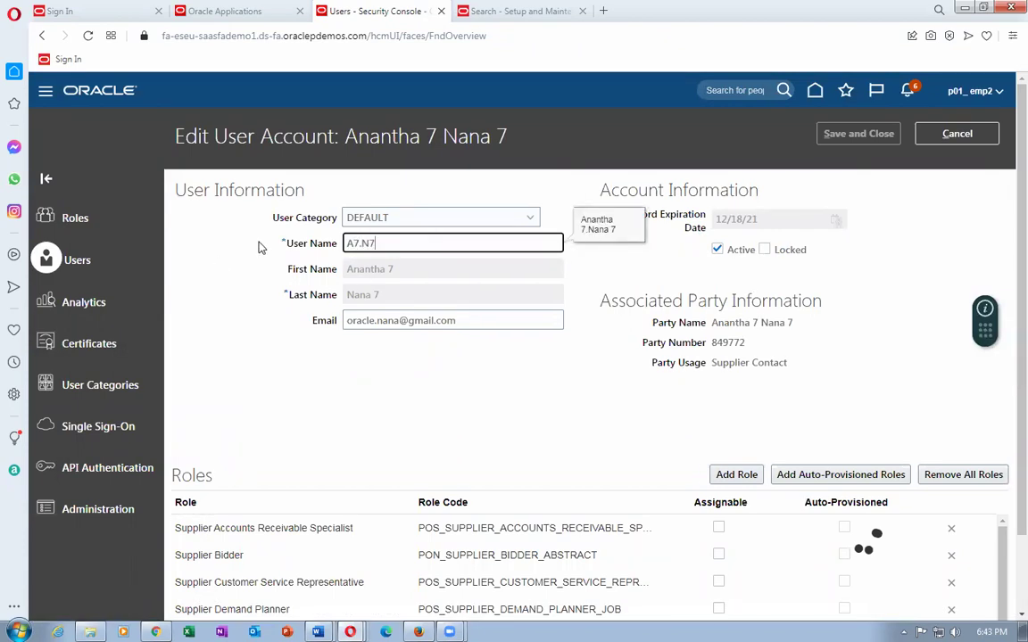
{"action": "key", "text": "Tab"}
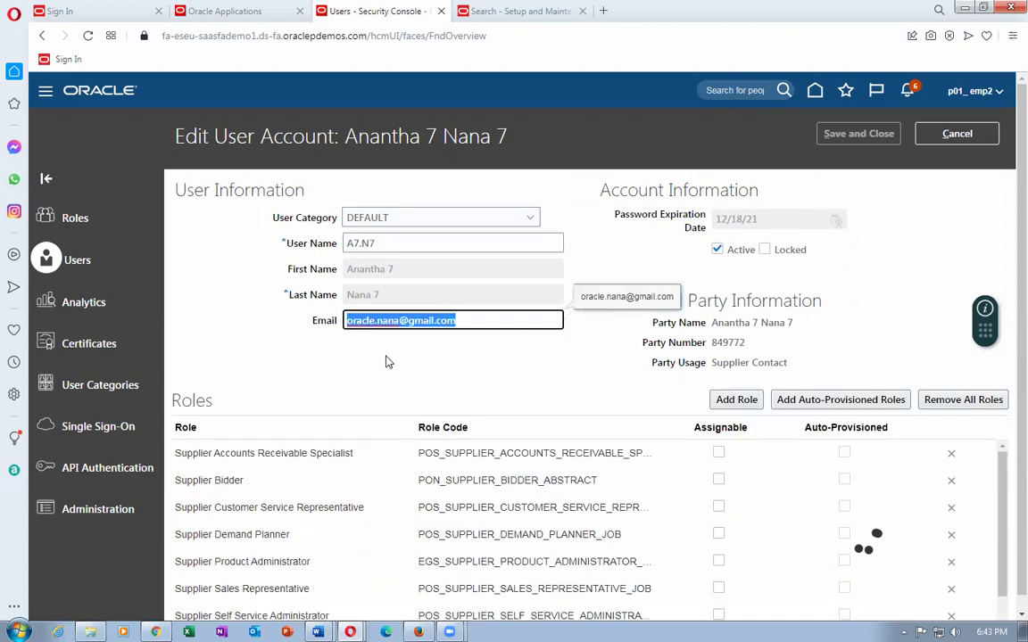
{"action": "left_click", "coordinate": [864, 133]}
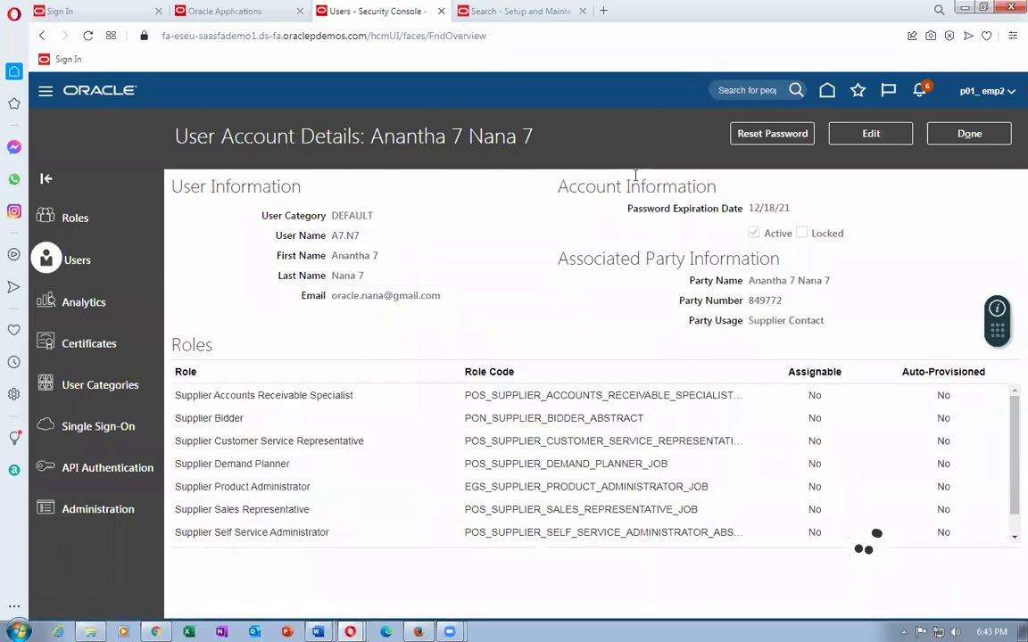
Open the eighth supplier contact's account and manually reset its password, entering and confirming it.
{"action": "left_click", "coordinate": [967, 136]}
{"action": "left_click", "coordinate": [221, 478]}
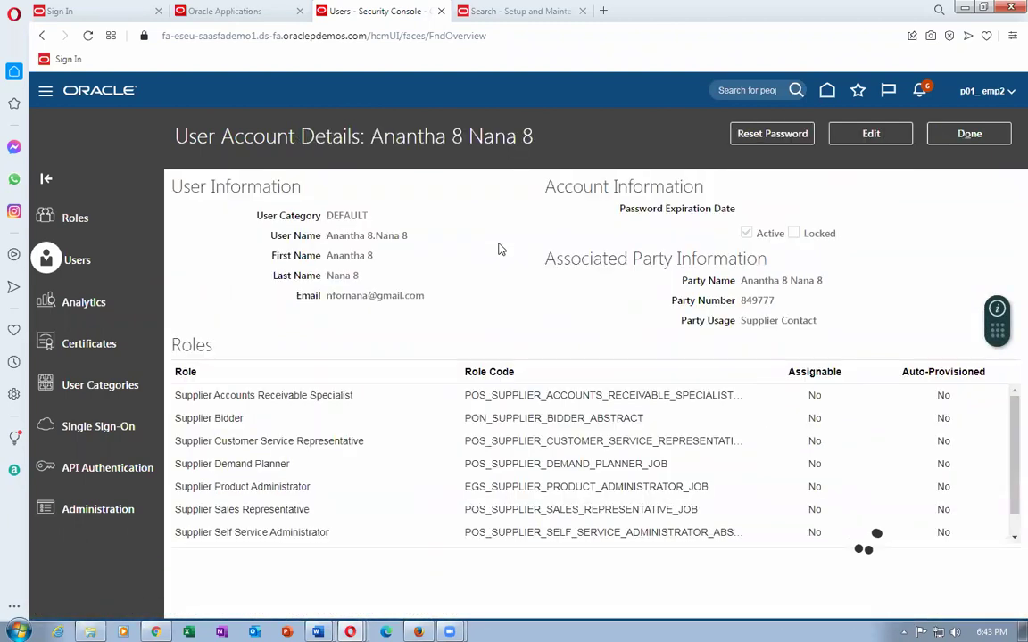
{"action": "left_click", "coordinate": [773, 134]}
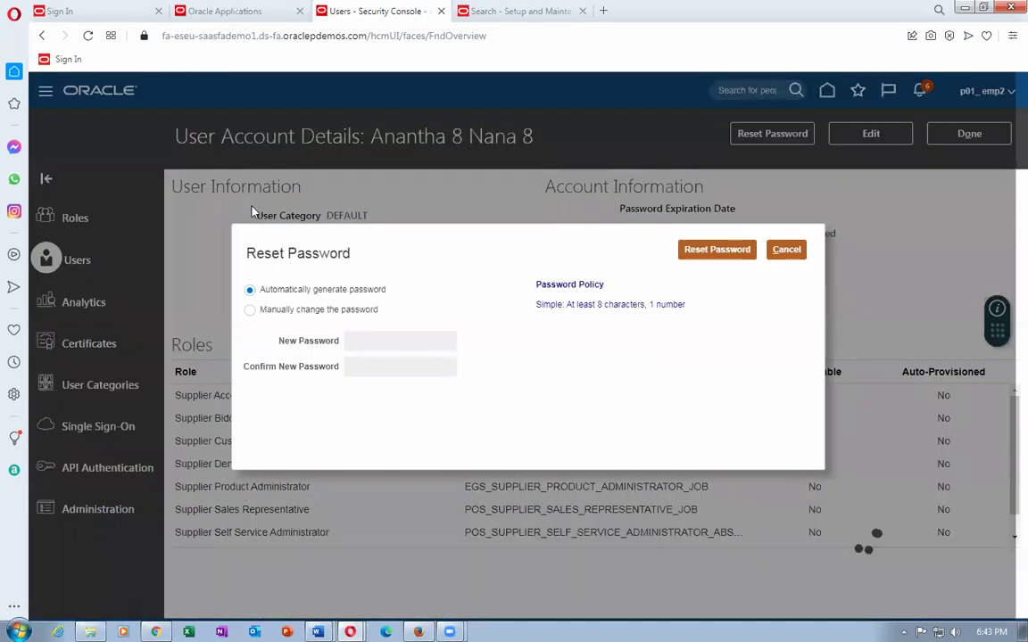
{"action": "left_click", "coordinate": [253, 310]}
{"action": "left_click", "coordinate": [375, 338]}
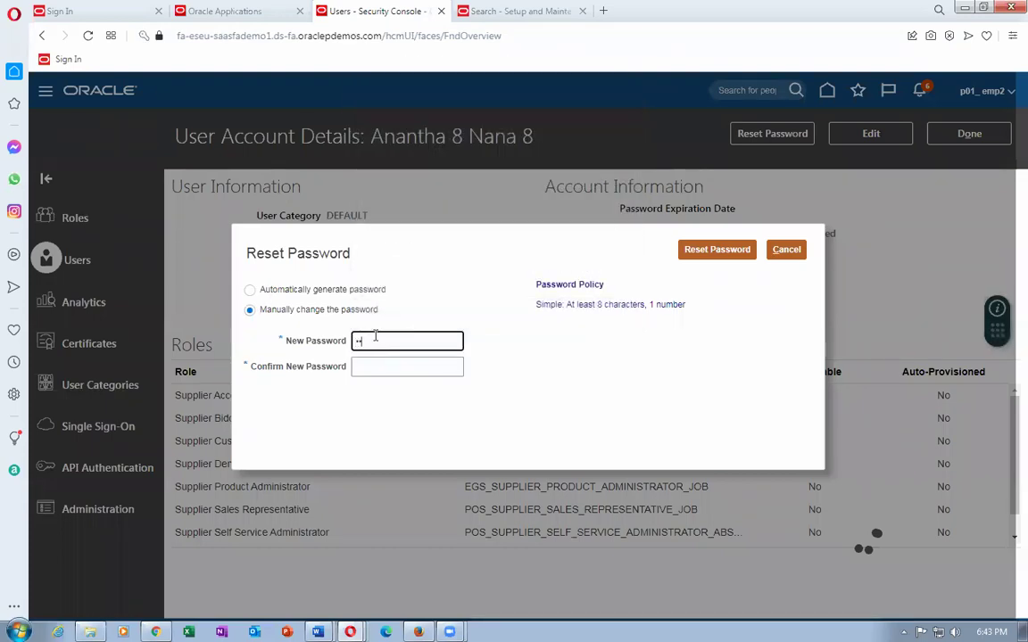
{"action": "type", "text": "Welcome1"}
{"action": "key", "text": "Tab"}
{"action": "type", "text": "Welcom"}
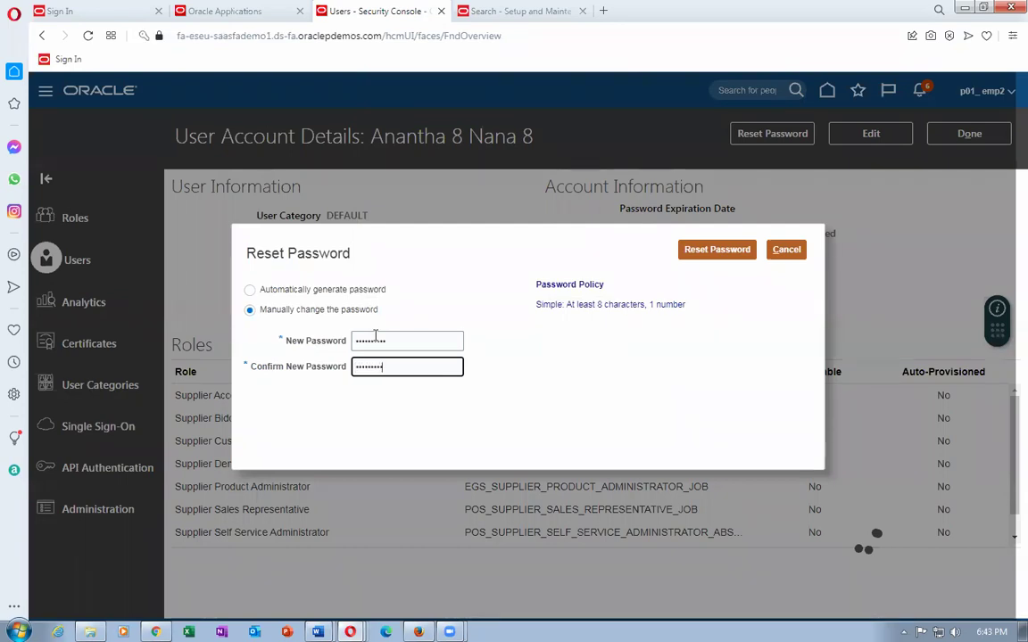
{"action": "type", "text": "e1"}
{"action": "left_click", "coordinate": [711, 253]}
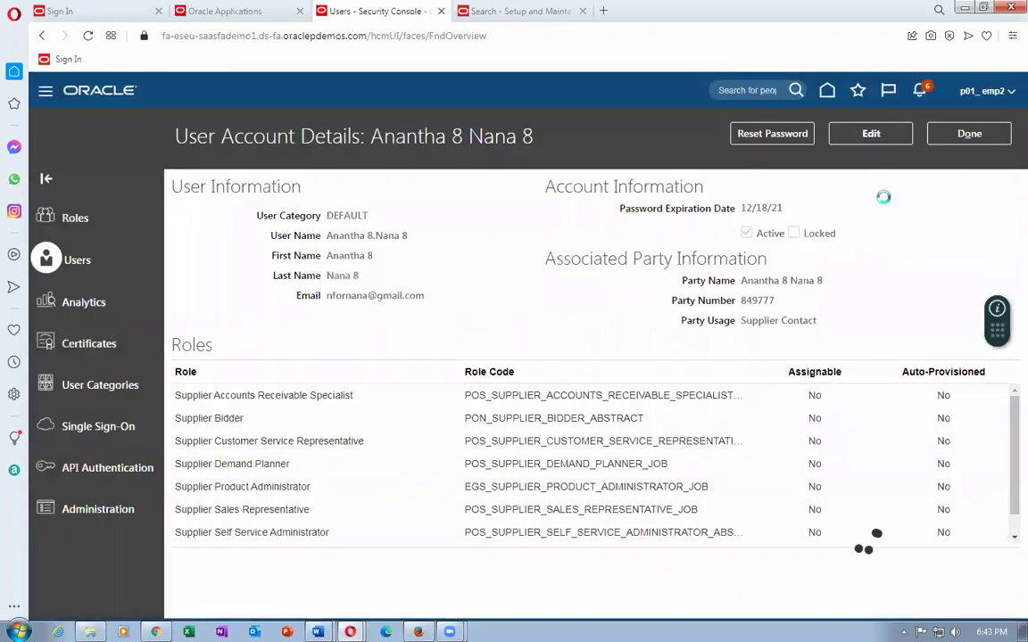
Replace the eighth contact's user name with the short initials-and-number form and save.
{"action": "left_click", "coordinate": [871, 133]}
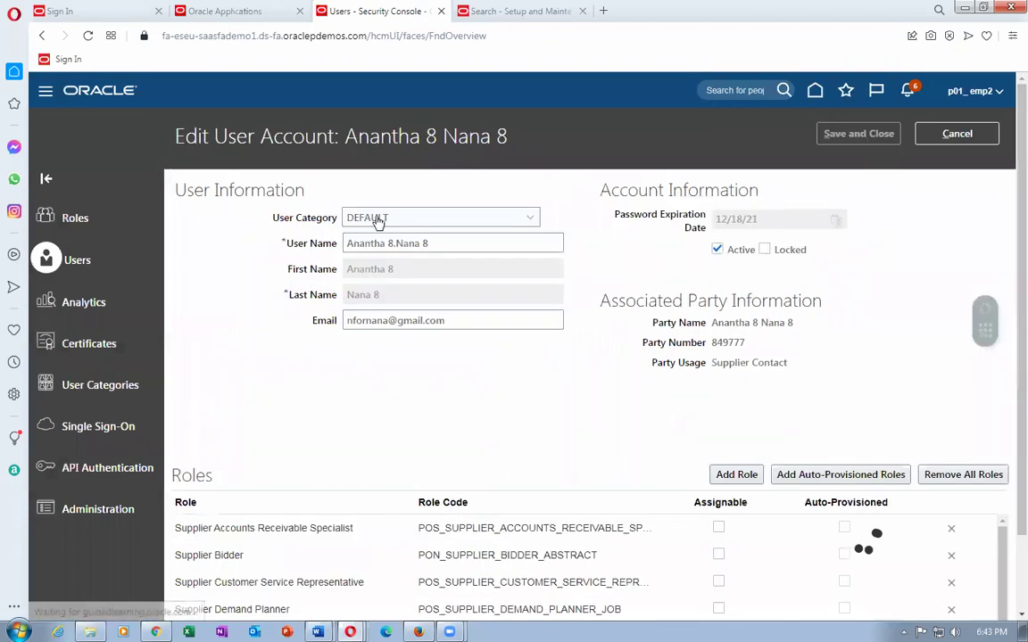
{"action": "left_click_drag", "start_coordinate": [441, 241], "coordinate": [239, 258]}
{"action": "type", "text": "A8.N8"}
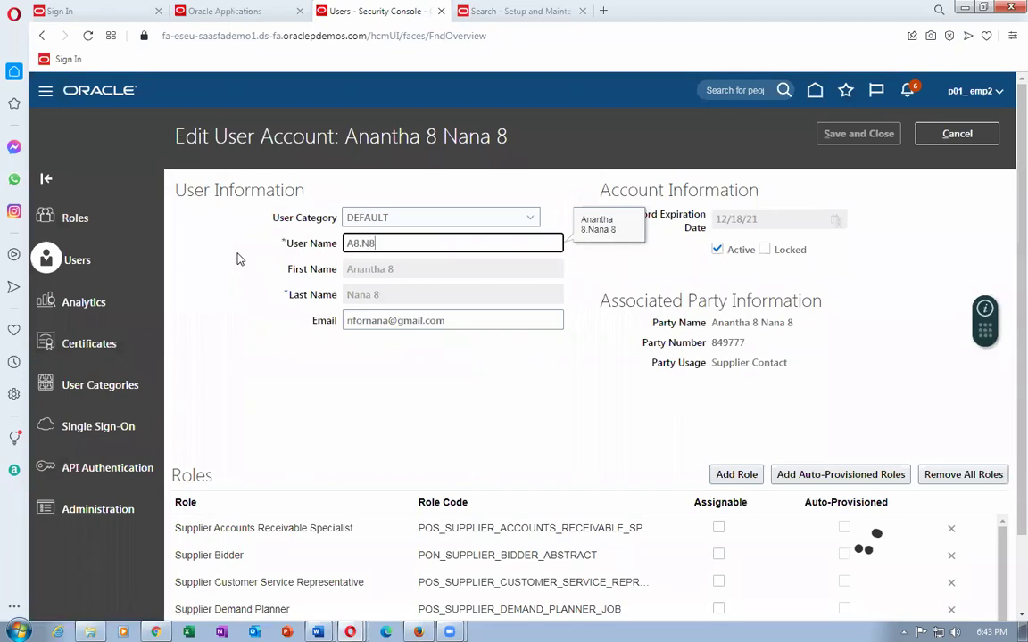
{"action": "key", "text": "Tab"}
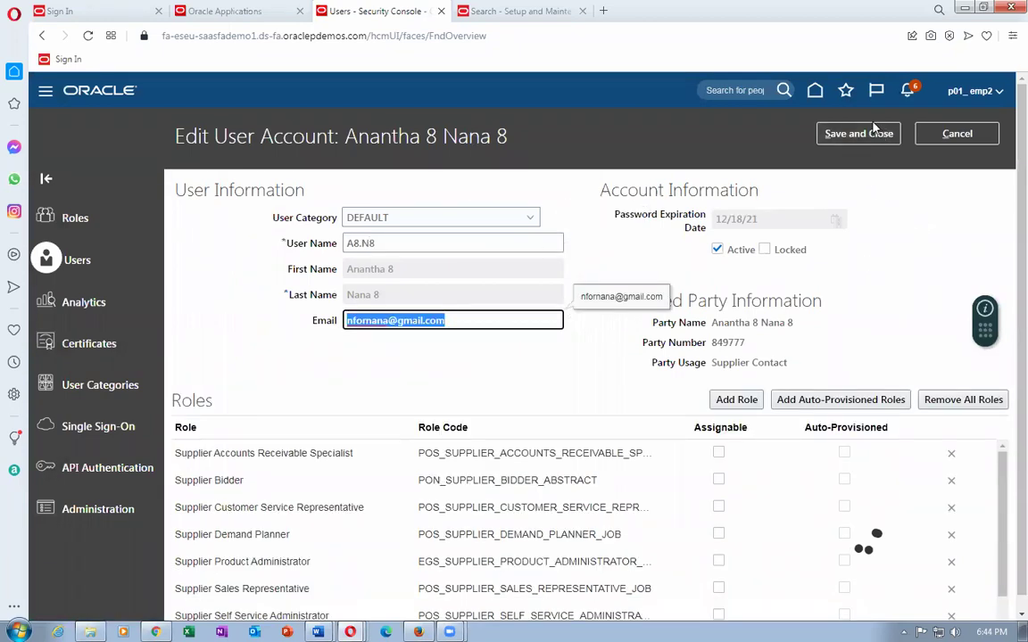
{"action": "left_click", "coordinate": [880, 138]}
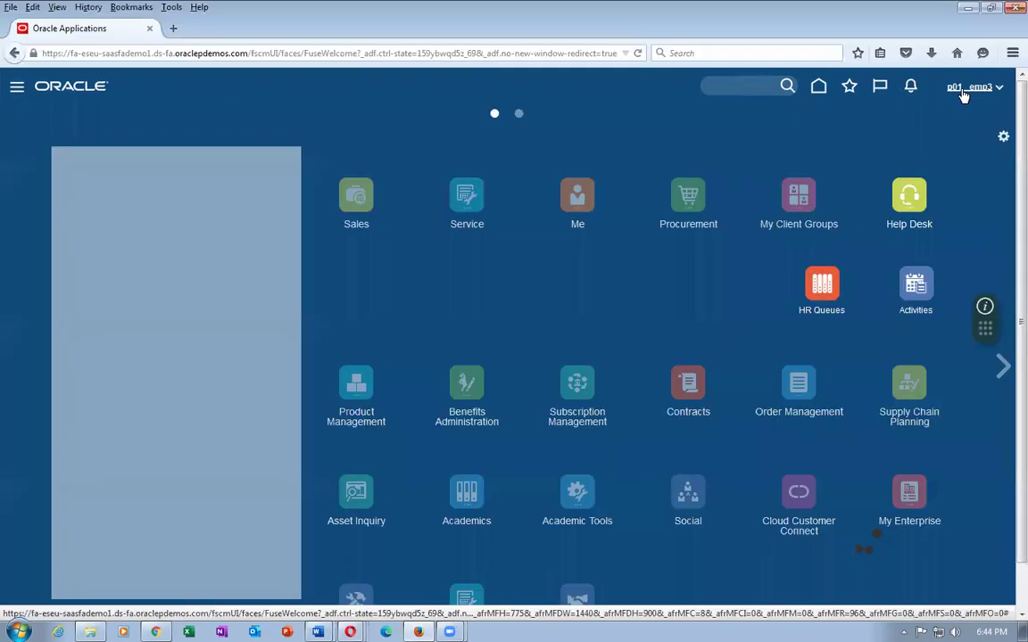
Sign out of the current session and confirm.
{"action": "left_click", "coordinate": [964, 89]}
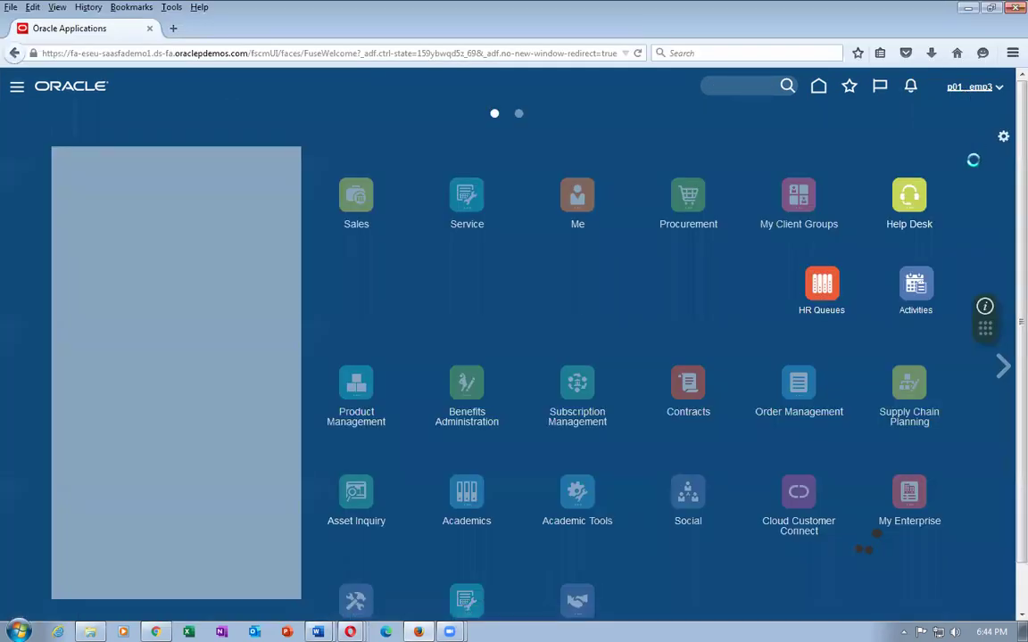
{"action": "left_click", "coordinate": [968, 116]}
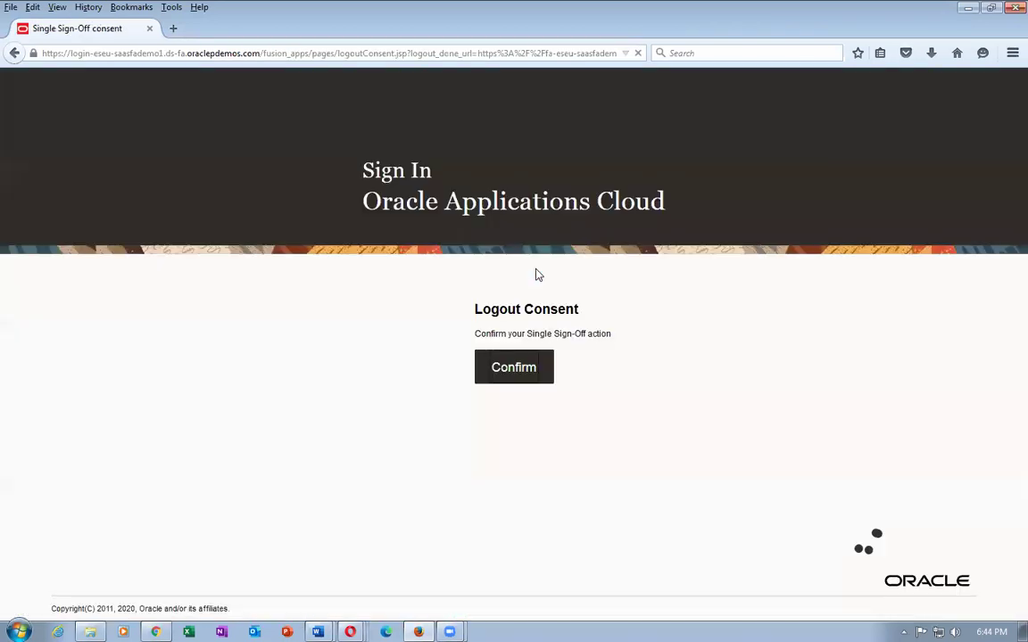
{"action": "left_click", "coordinate": [507, 375]}
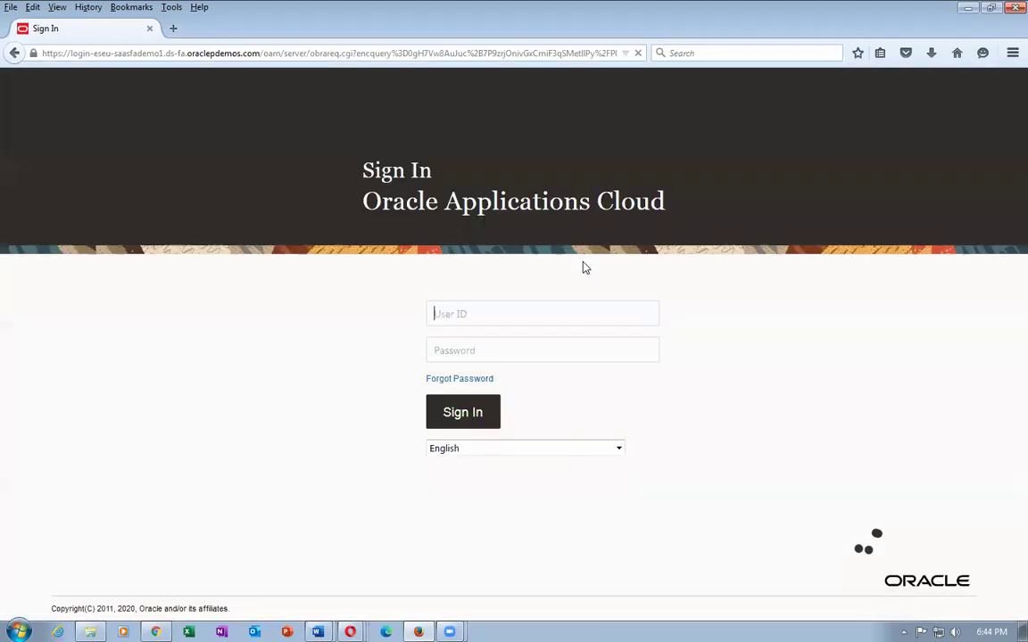
Sign in with the renamed contact's new user ID and password, letting the browser remember the login.
{"action": "type", "text": "a7.n7"}
{"action": "key", "text": "Tab"}
{"action": "type", "text": "••"}
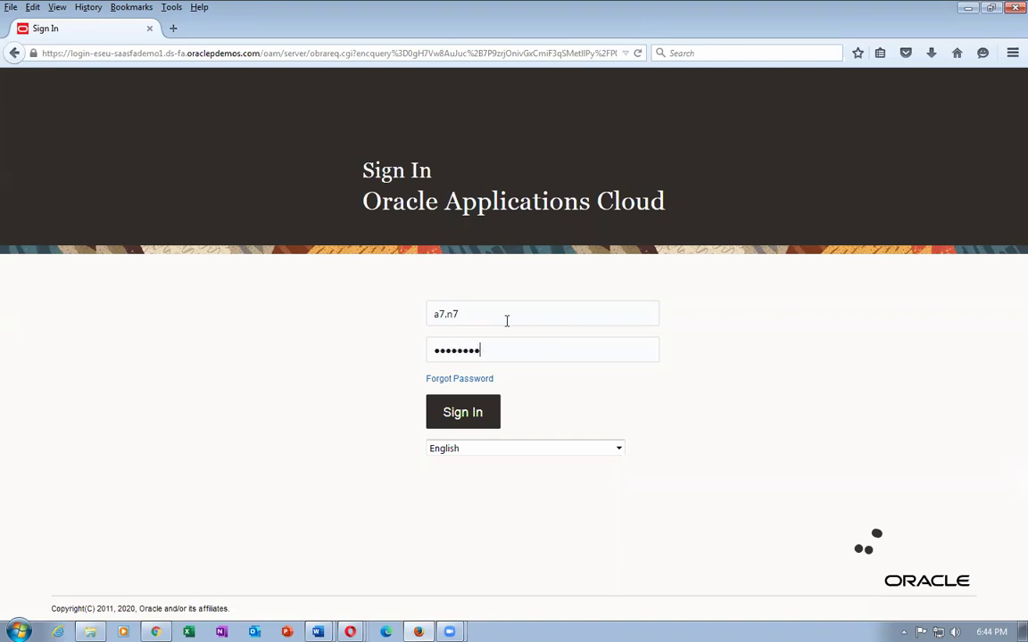
{"action": "left_click", "coordinate": [447, 414]}
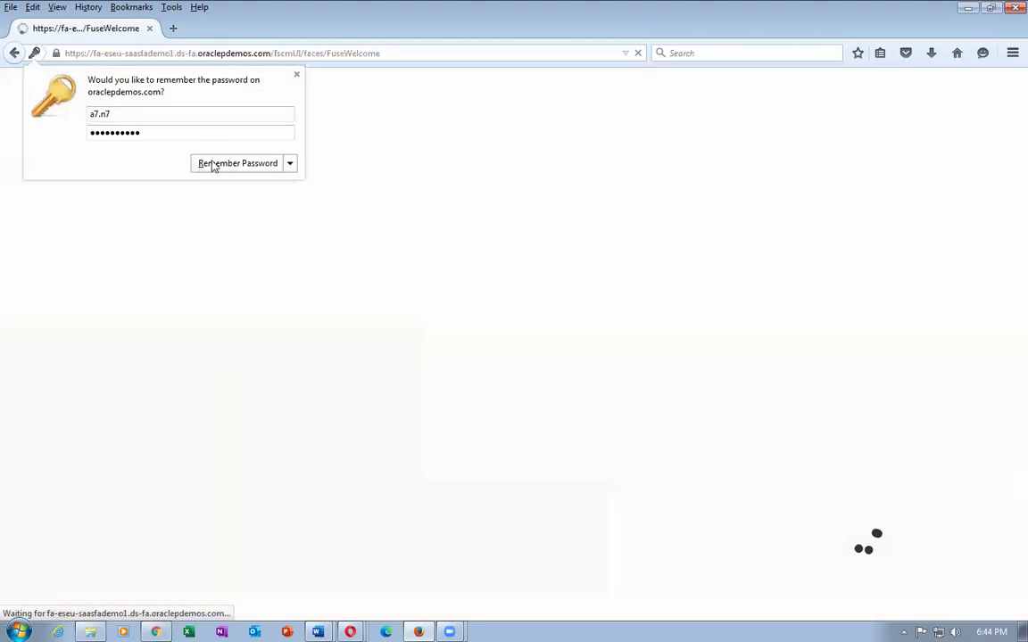
{"action": "left_click", "coordinate": [213, 165]}
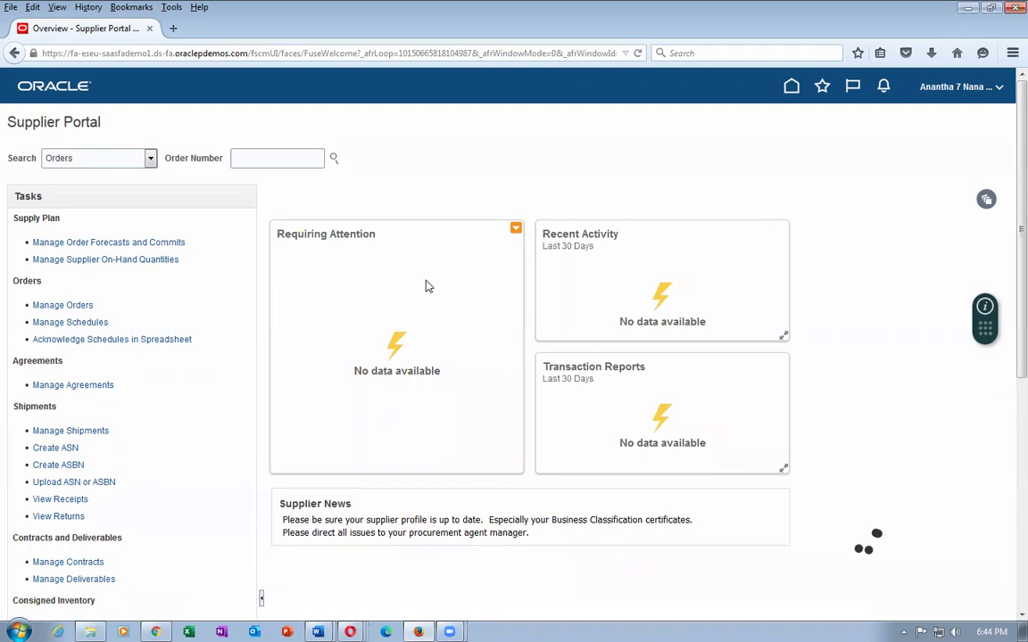
{"action": "scroll", "coordinate": [171, 410], "scroll_direction": "down", "scroll_amount": 5}
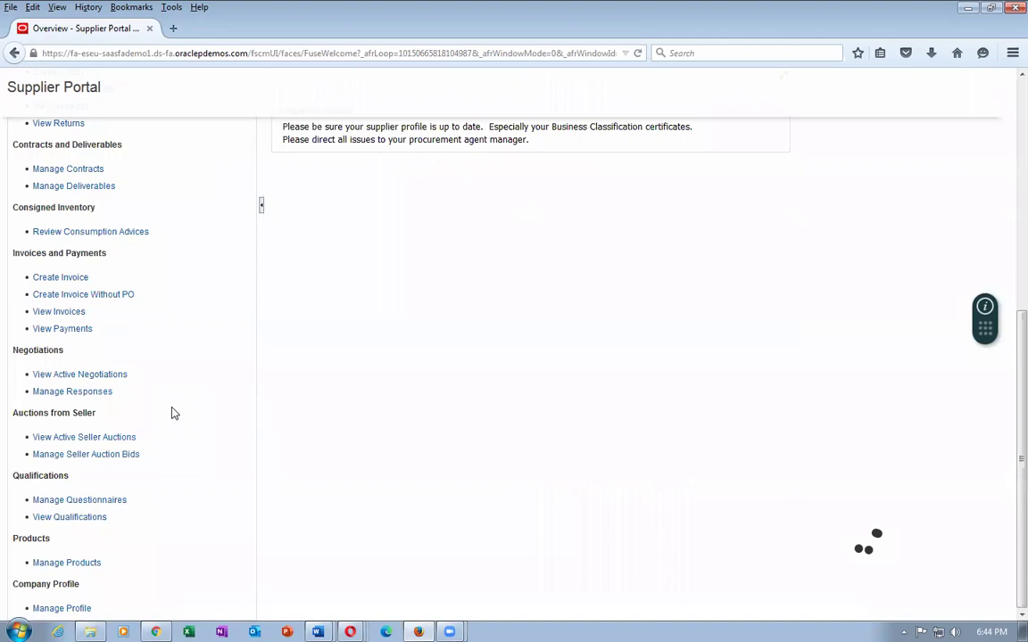
{"action": "scroll", "coordinate": [170, 413], "scroll_direction": "up", "scroll_amount": 5}
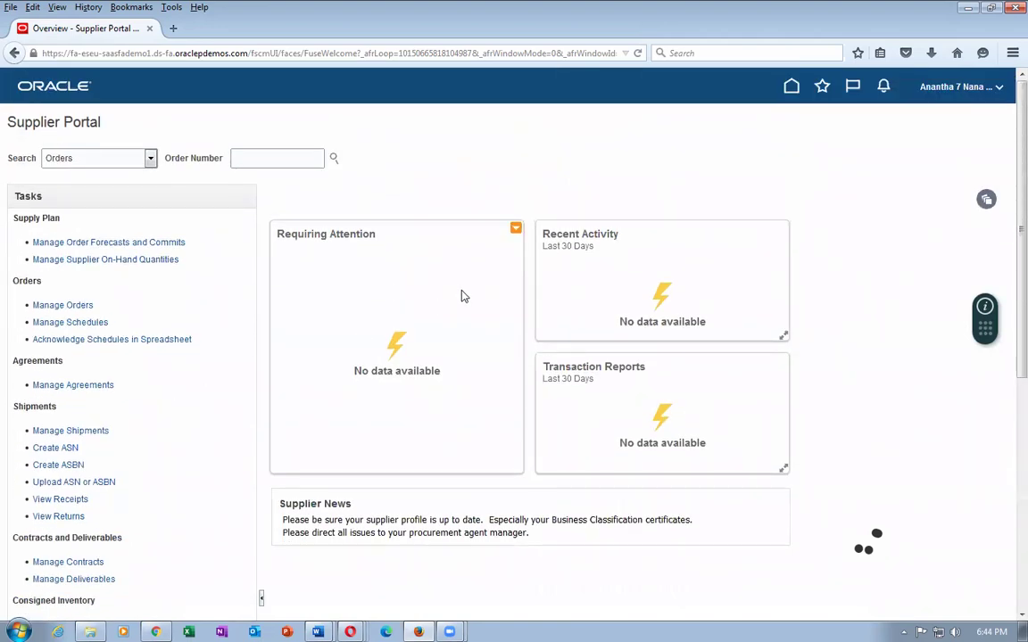